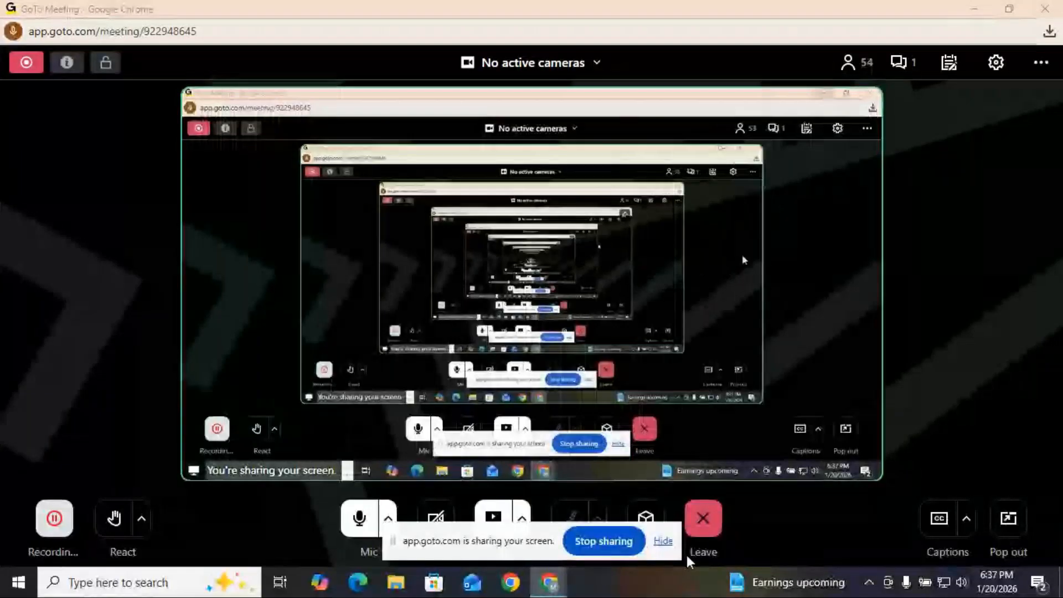
Minimize the meeting and browser windows and open the MCC-FM workbook from the desktop in Excel
left_click(977, 8)
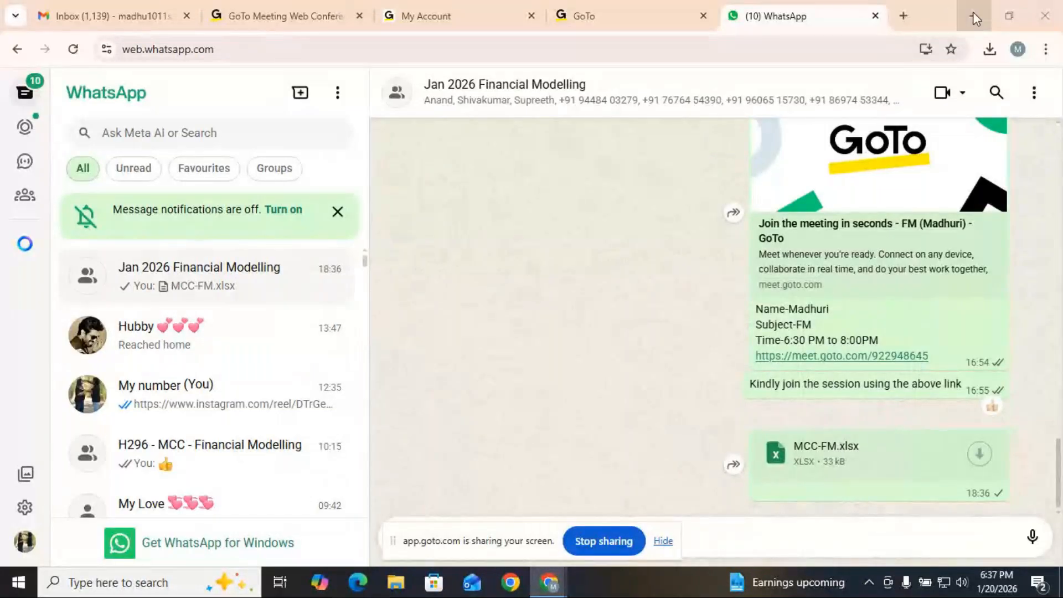
left_click(972, 14)
double_click(87, 501)
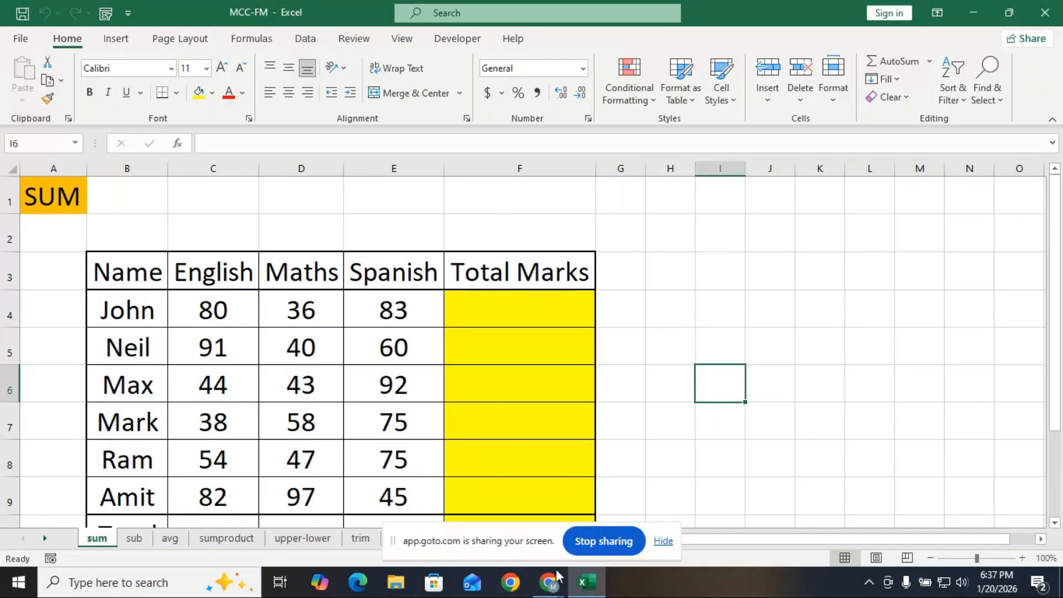
Switch to the GoTo Meeting window, move the sharing notice off the meeting controls and restart the screen share
mouse_move(555, 583)
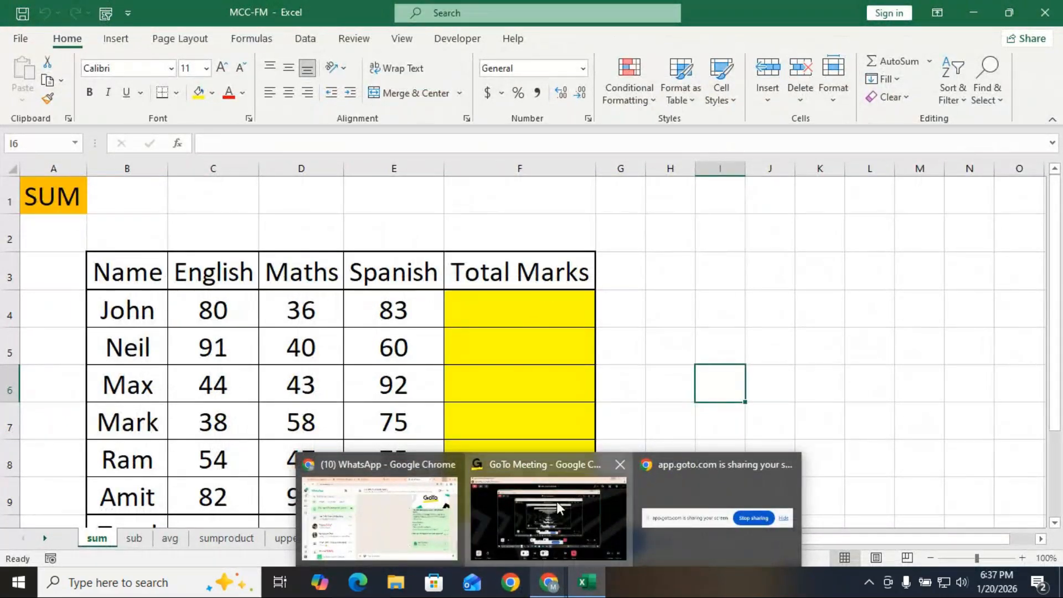
left_click(556, 505)
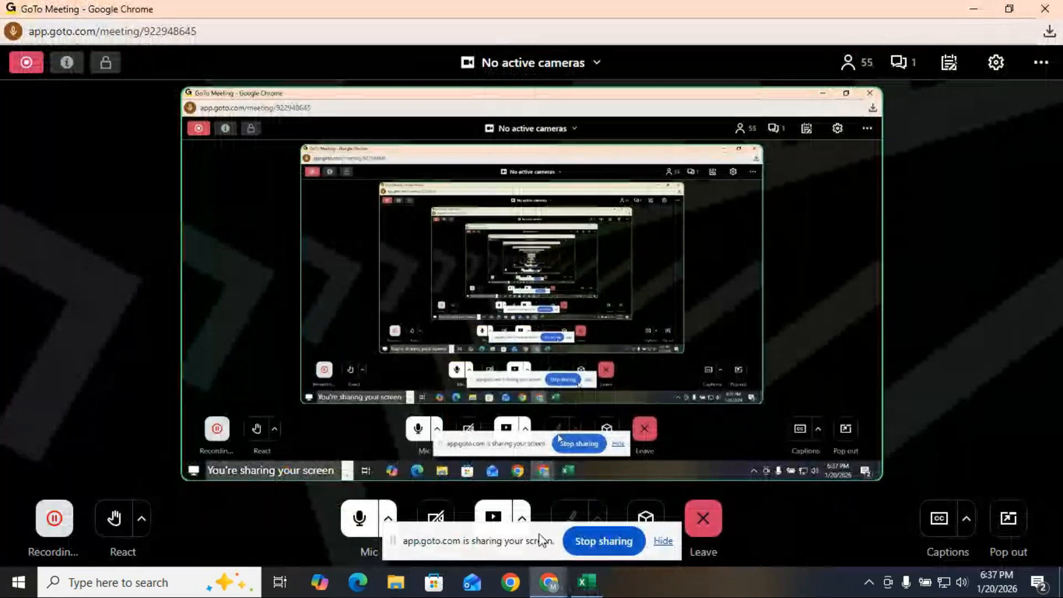
left_click_drag(533, 541, 620, 341)
left_click(522, 520)
left_click(490, 472)
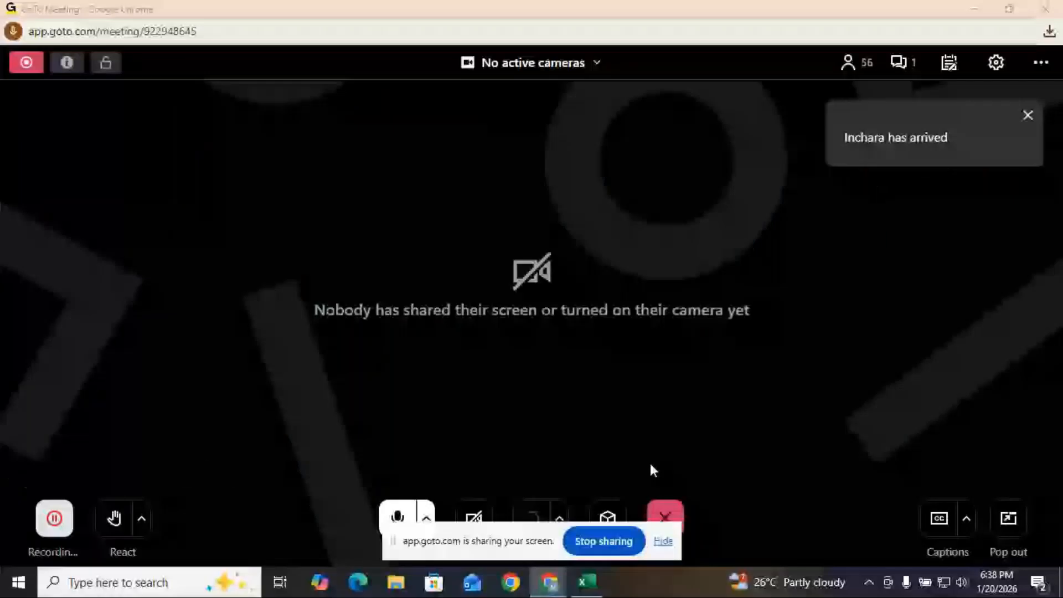
Switch back to the MCC-FM workbook in Excel and look over the marks table on the sum sheet
left_click(601, 585)
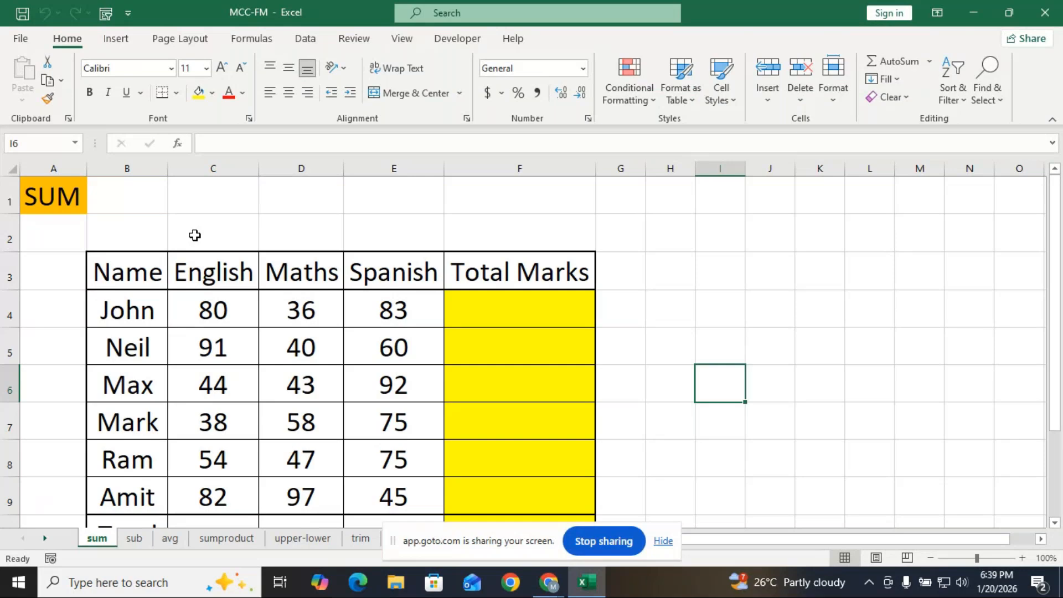
scroll(211, 315, "down", 1)
scroll(216, 332, "up", 1)
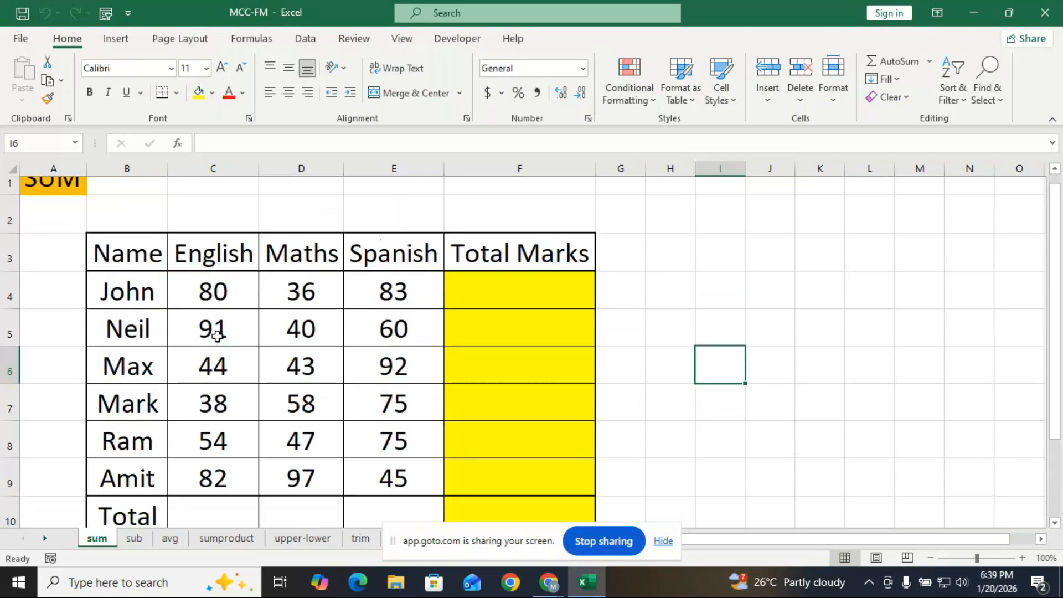
scroll(216, 336, "up", 1)
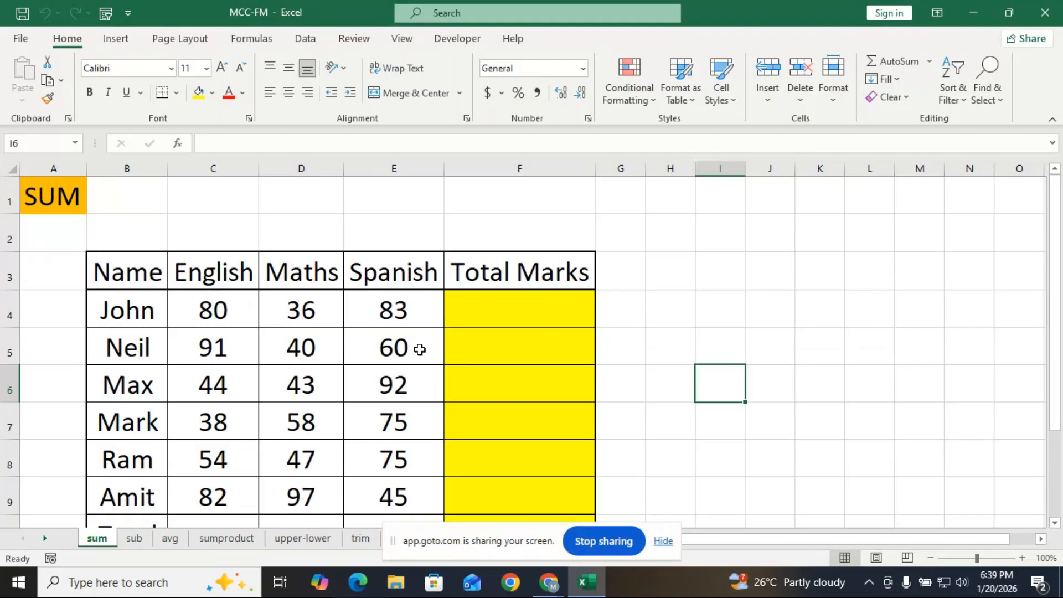
scroll(420, 349, "down", 2)
scroll(422, 341, "up", 1)
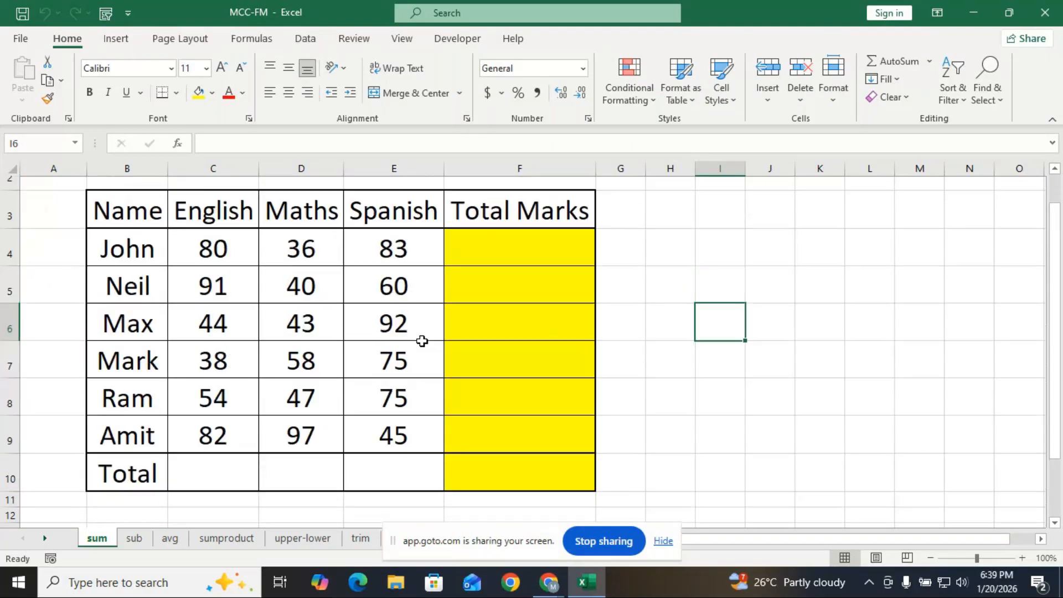
scroll(422, 341, "up", 2)
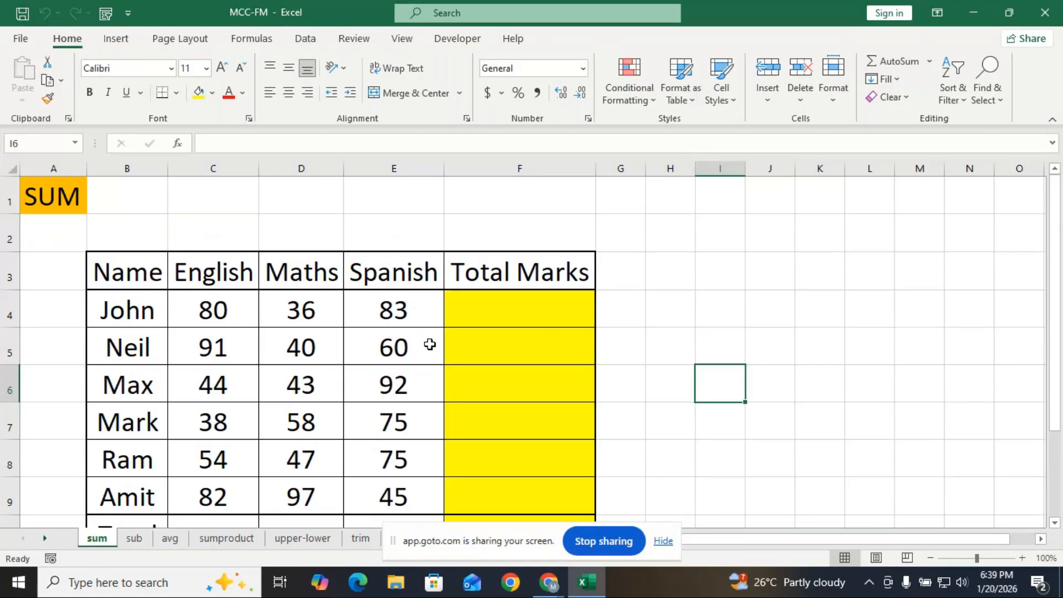
Enter =SUM(C4:E4) in F4 to total the English, Maths and Spanish marks of the first student
left_click(510, 312)
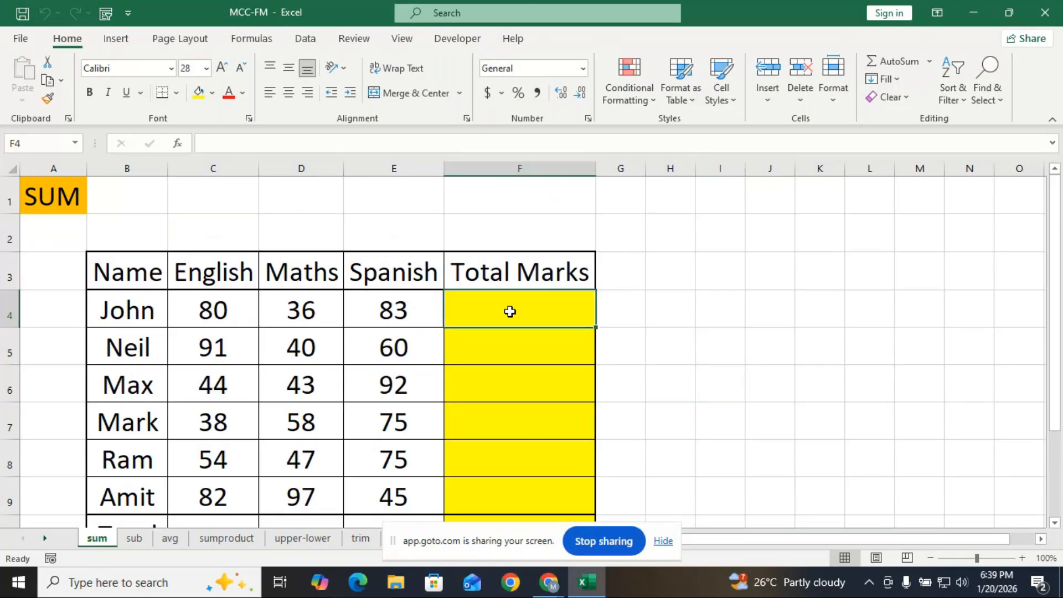
type("=")
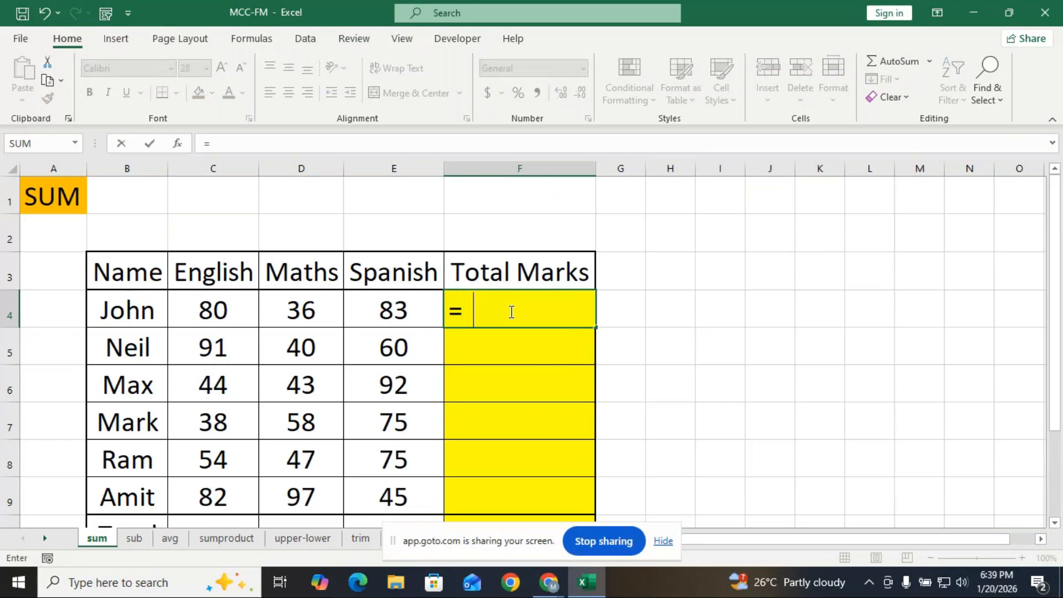
type(" sum")
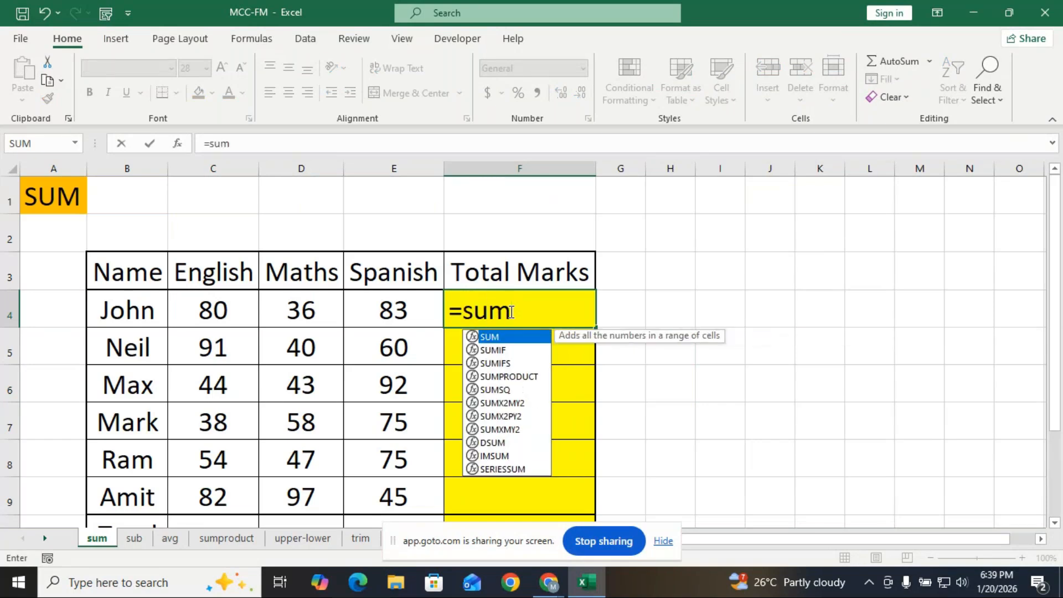
key("Tab")
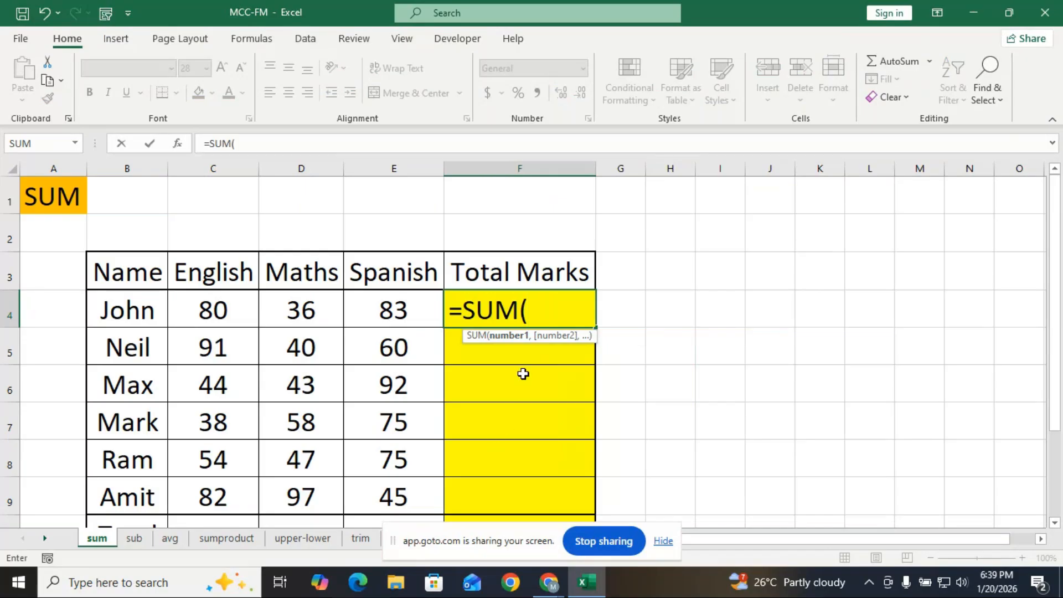
left_click(197, 309)
left_click_drag(197, 309, 390, 306)
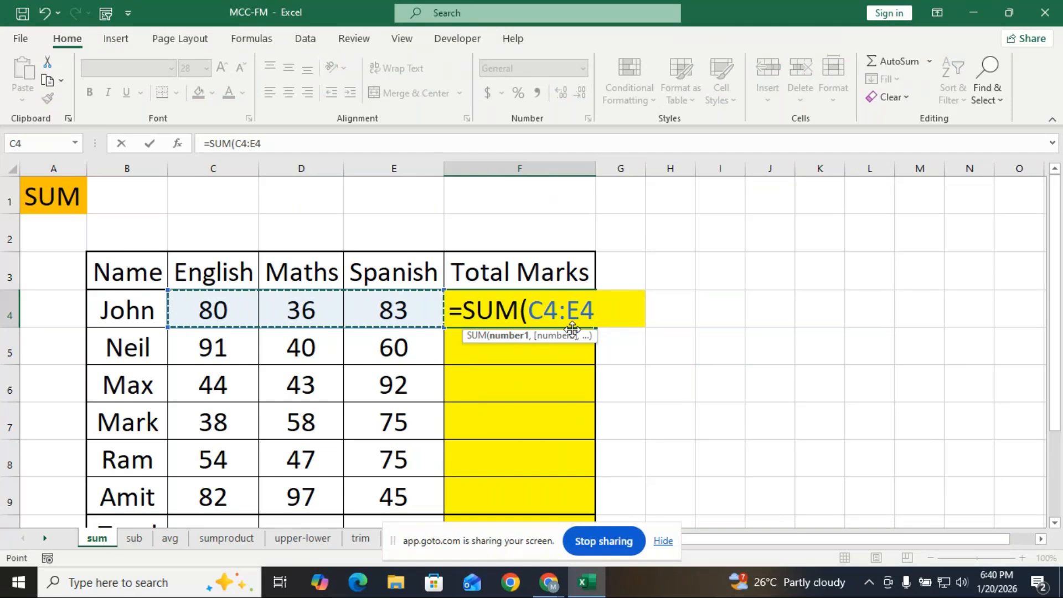
type(")")
key("Return")
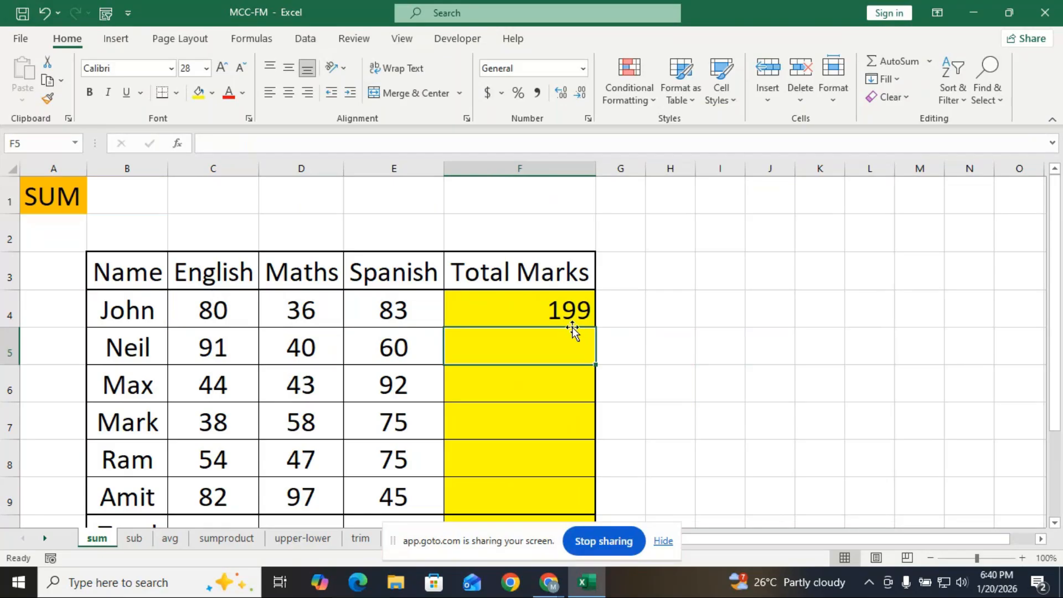
Clear the formula from F4 in the Total Marks column
left_click(567, 310)
key("BackSpace")
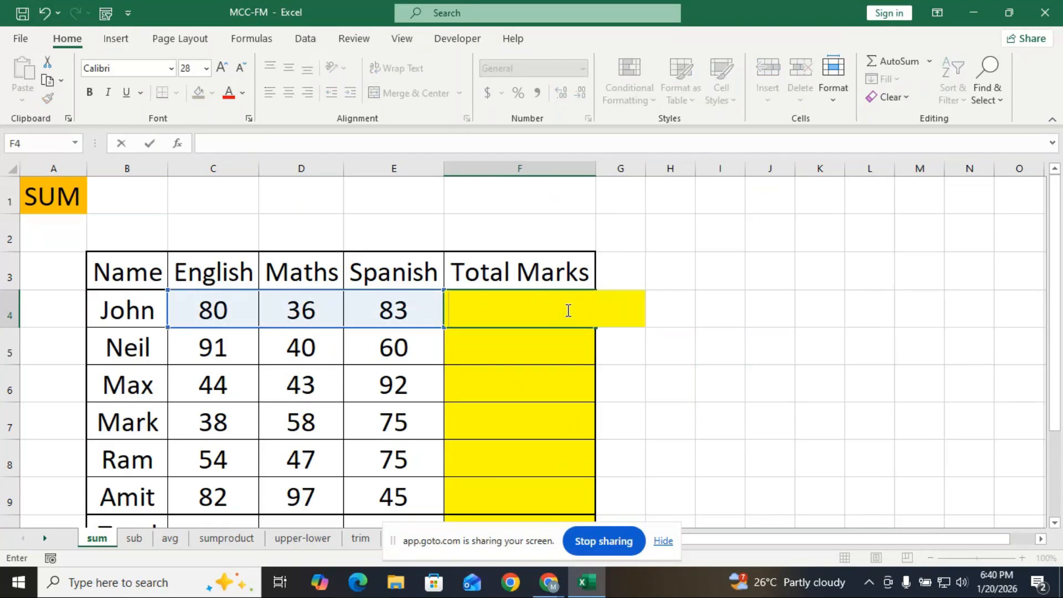
left_click(543, 408)
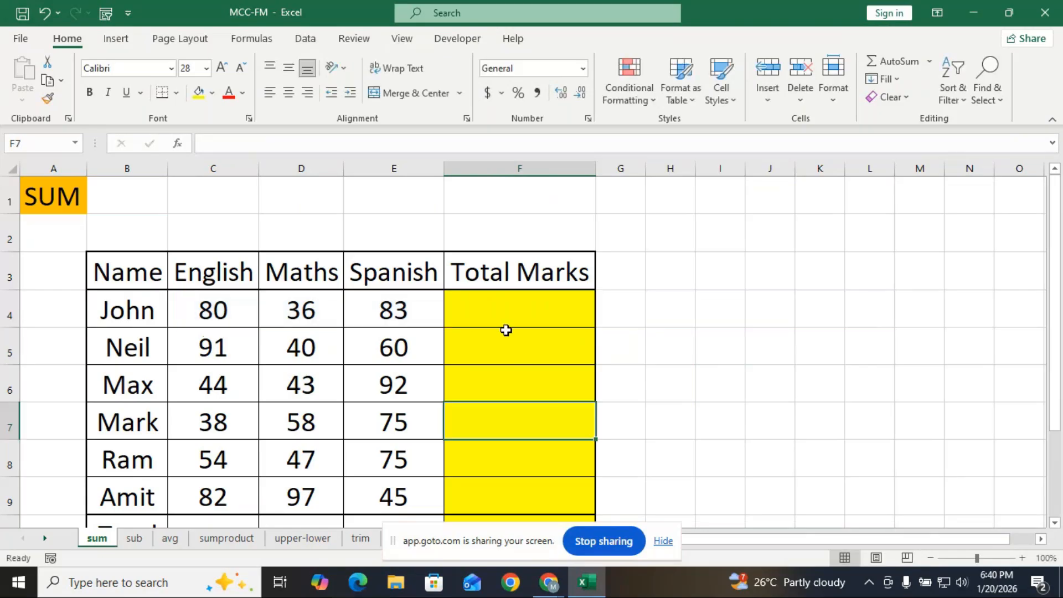
Total the first student's marks in F4 again with the suggested SUM function over C4:E4
left_click(512, 306)
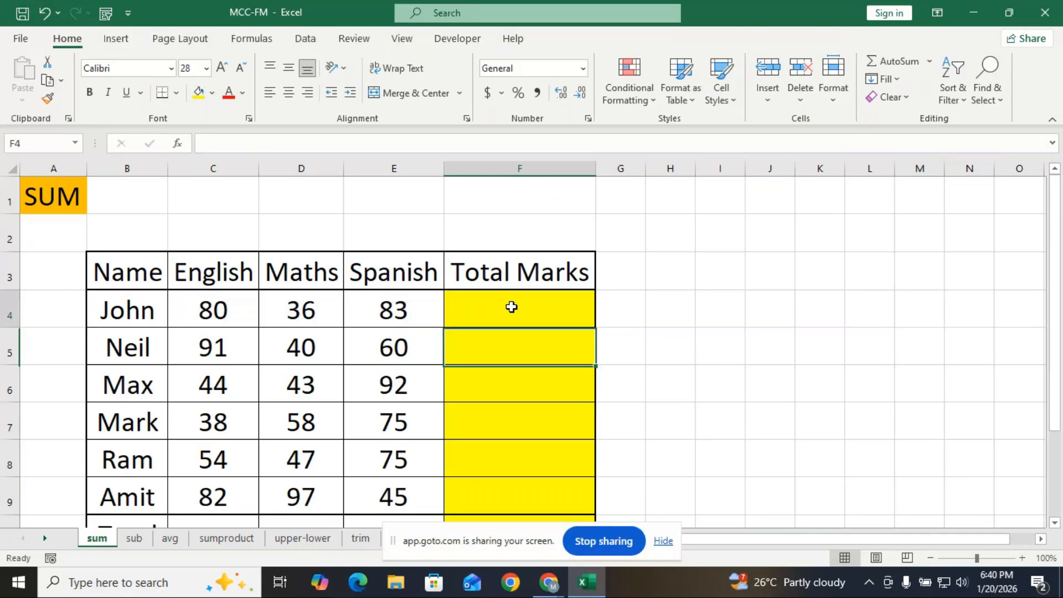
type("=")
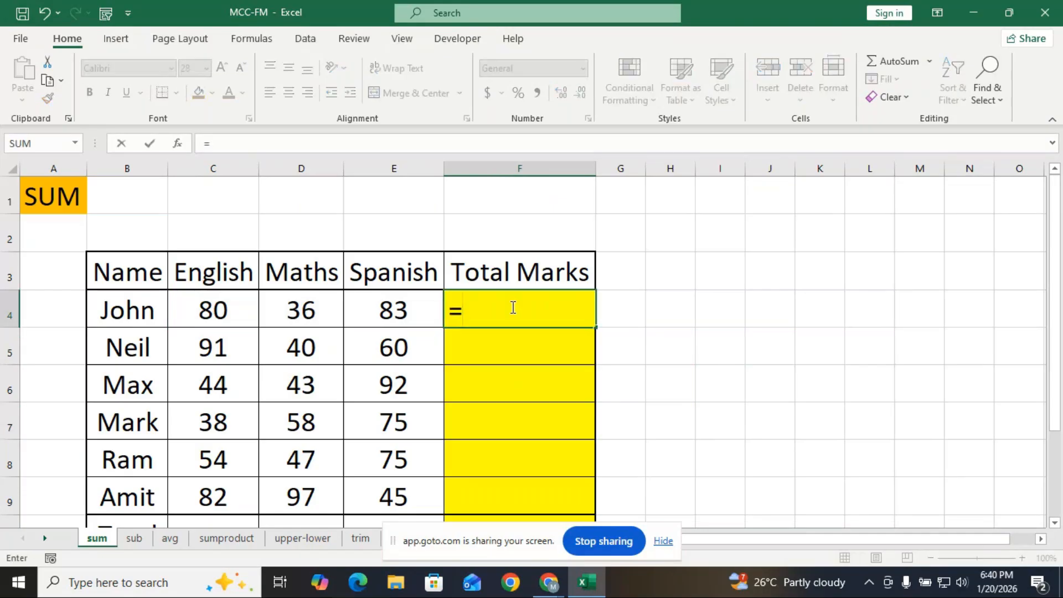
type("sum")
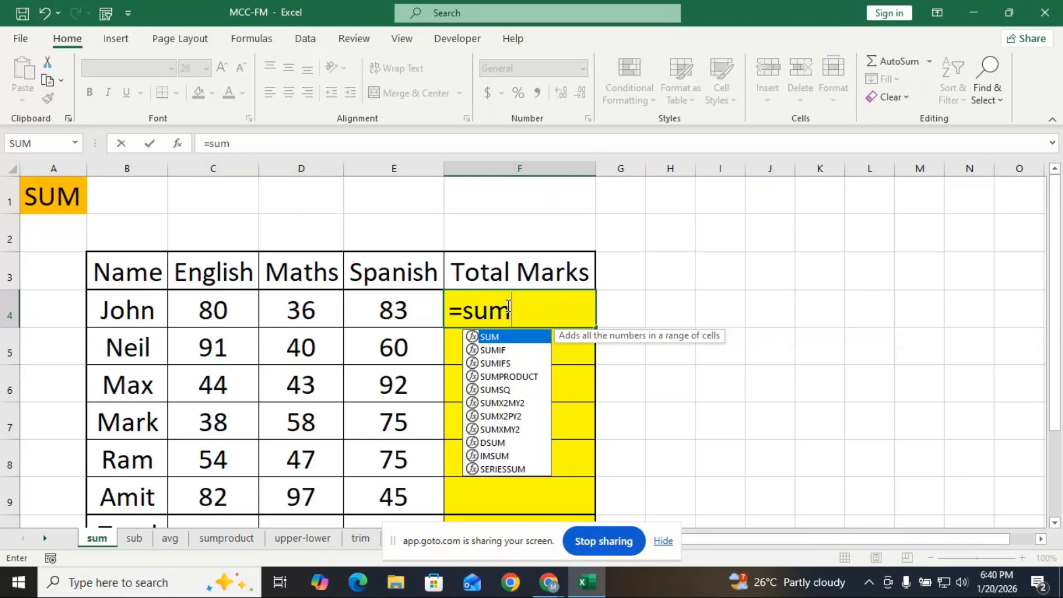
double_click(544, 338)
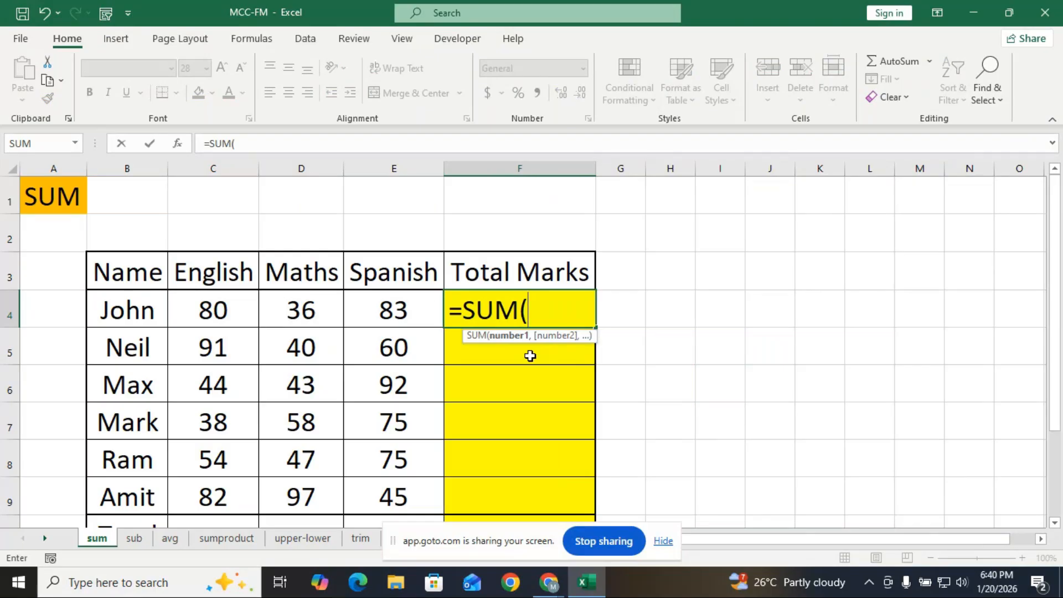
left_click_drag(211, 311, 415, 309)
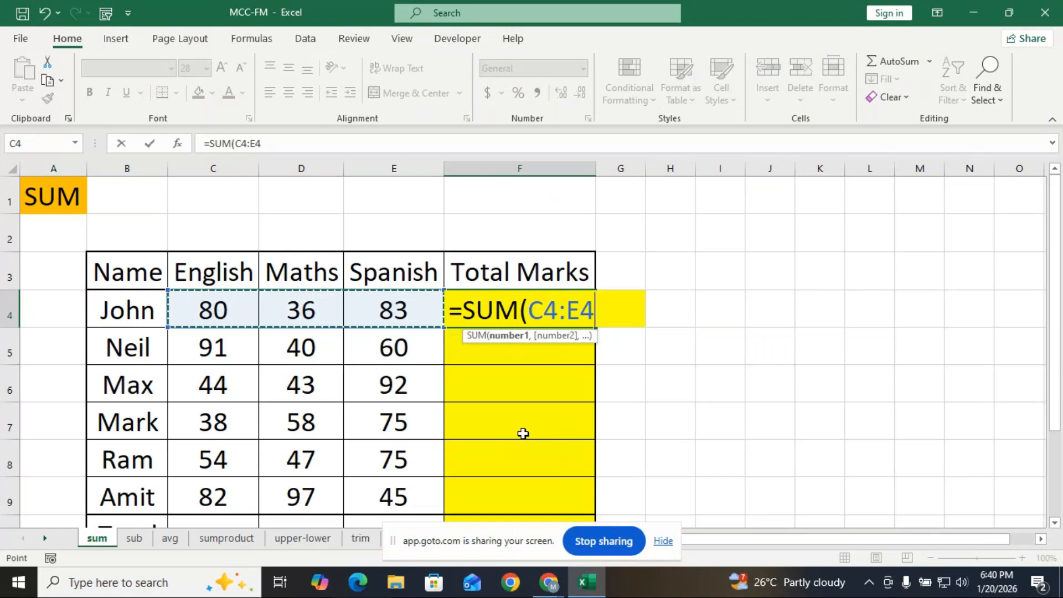
type(")")
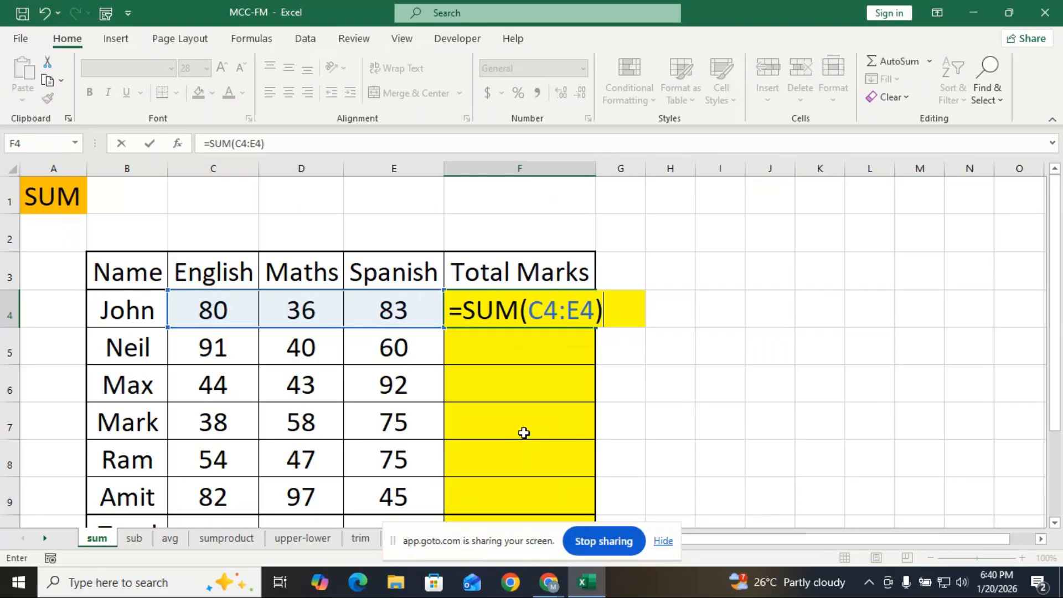
key("Return")
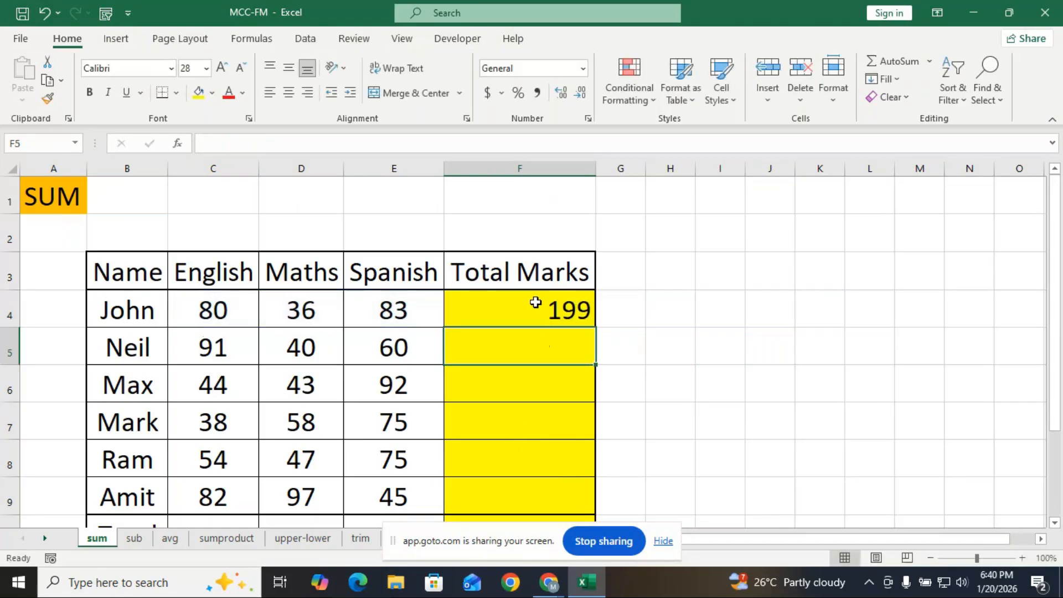
Review the formula in F4 and the Total row at the end of the marks table
left_click(533, 304)
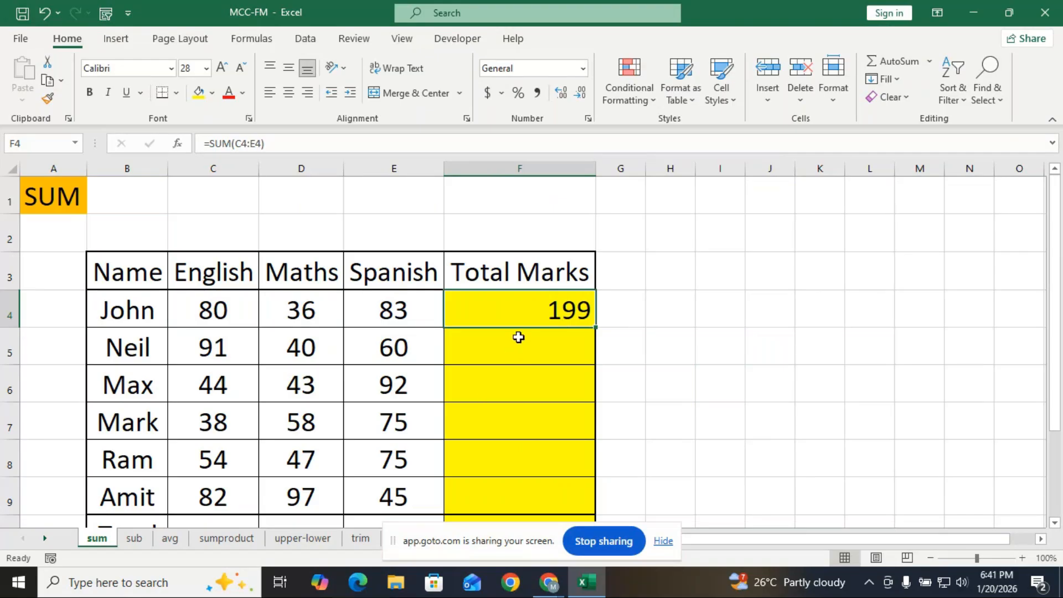
scroll(509, 343, "down", 1)
scroll(152, 427, "up", 1)
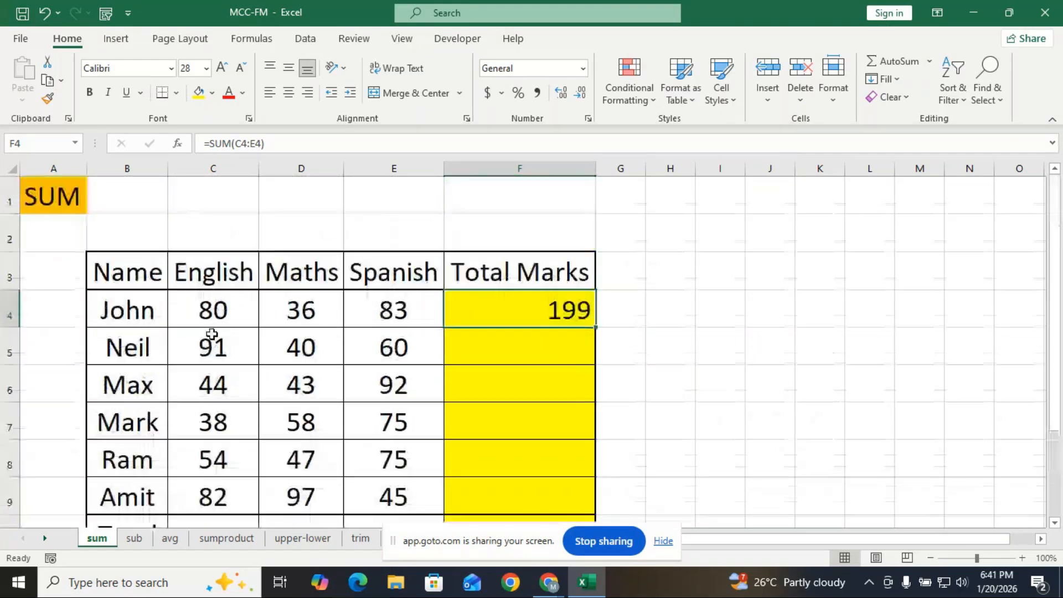
scroll(211, 334, "down", 2)
left_click(217, 313)
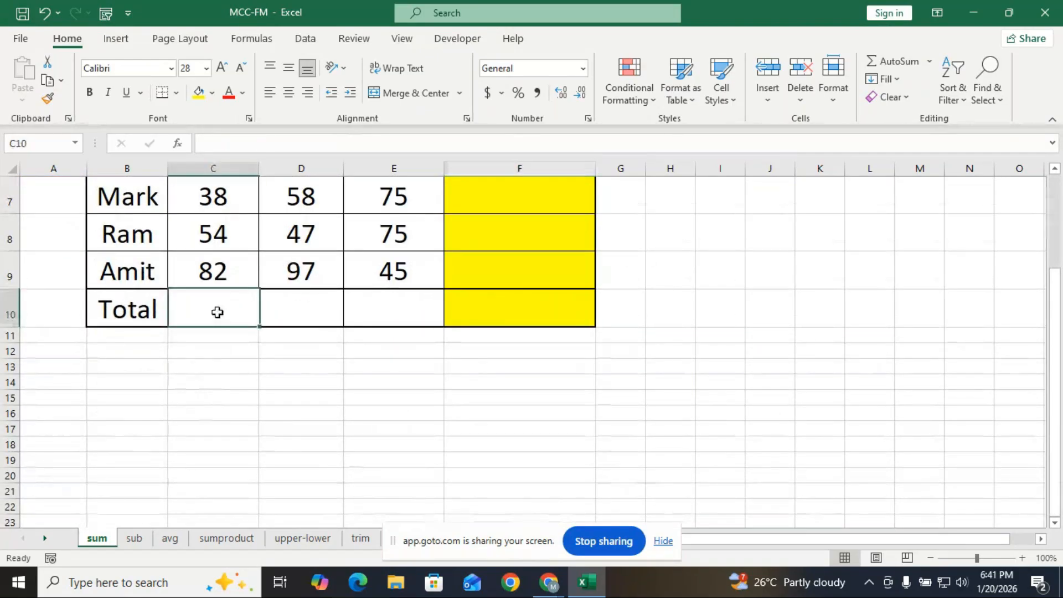
scroll(217, 312, "up", 1)
scroll(463, 353, "up", 1)
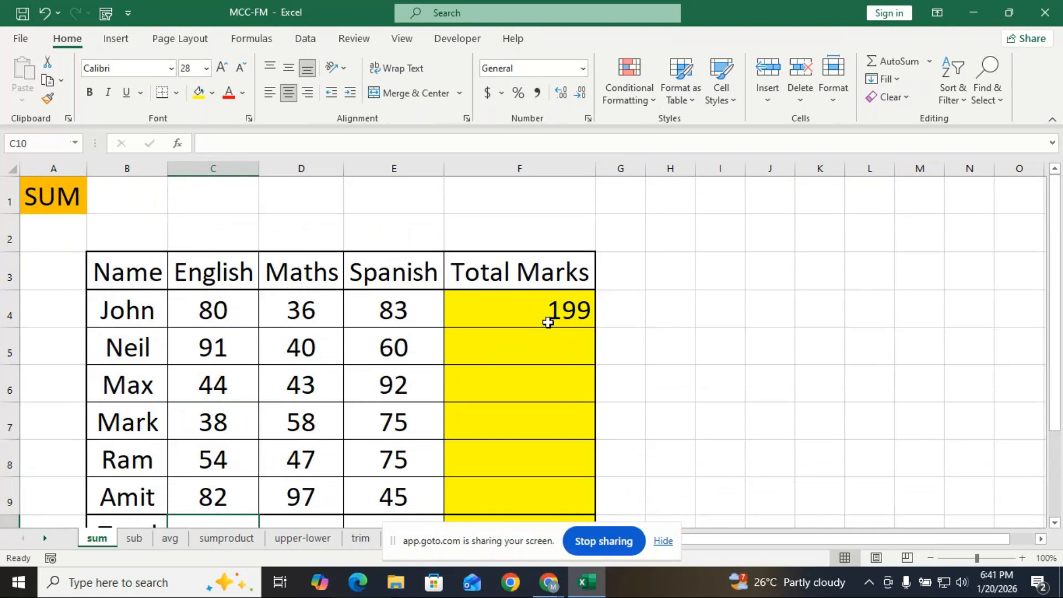
Open the SUM formula in F4 for editing and delete all of it
left_click(545, 313)
double_click(544, 314)
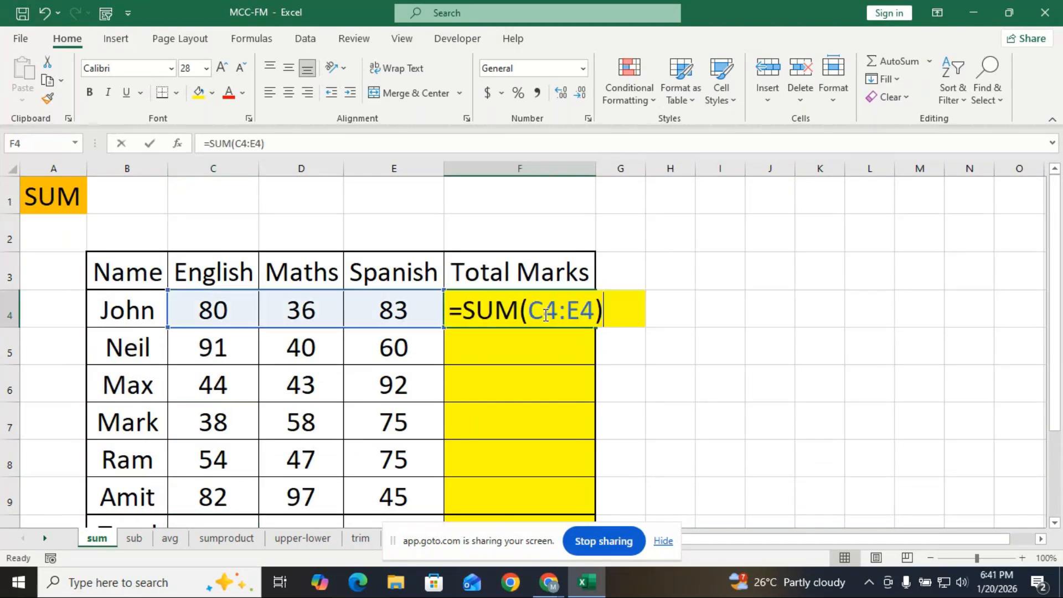
key("BackSpace")
key("BackSpace")
key("BackSpace")
key("BackSpace")
key("BackSpace")
key("BackSpace")
key("BackSpace")
key("BackSpace")
key("BackSpace")
key("BackSpace")
key("BackSpace")
Try an AutoSum total of the row's marks in F6 and clear that cell
left_click(537, 380)
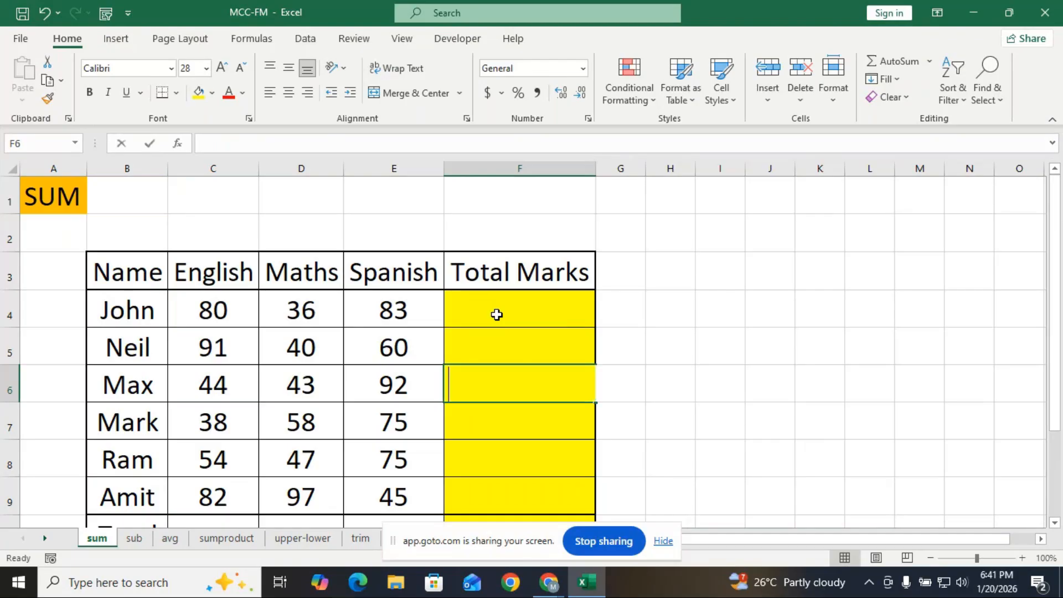
key("alt+equal")
key("Return")
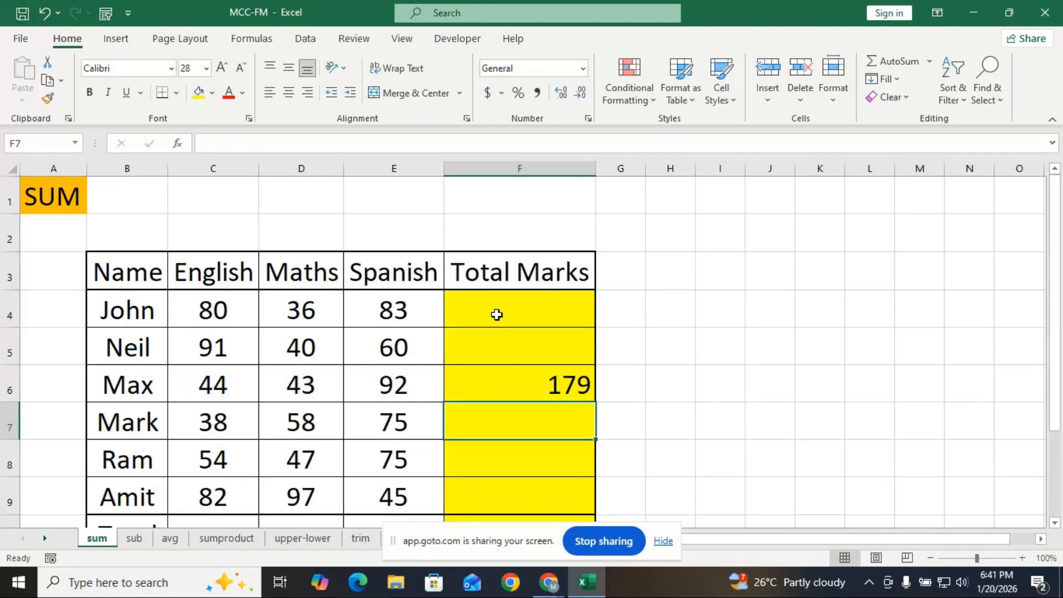
double_click(526, 367)
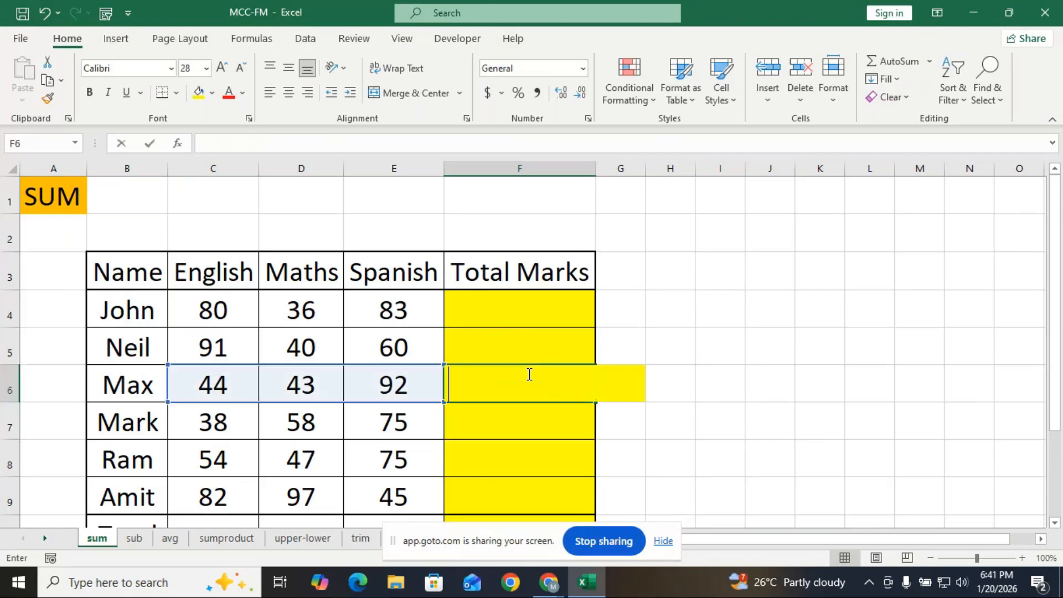
Total the first student's marks in F4 with AutoSum over C4:E4
left_click(570, 313)
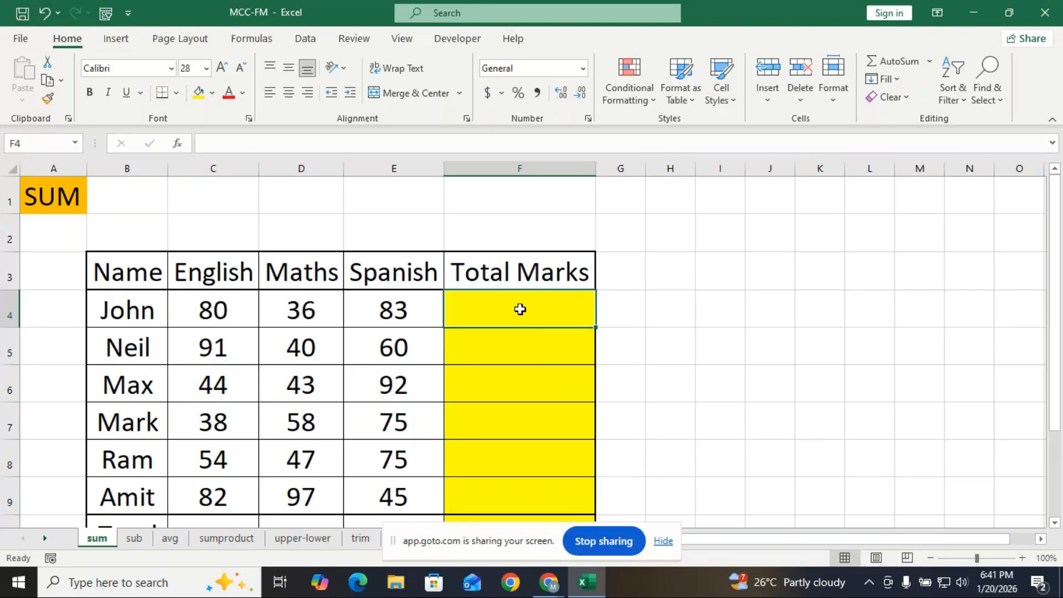
key("alt")
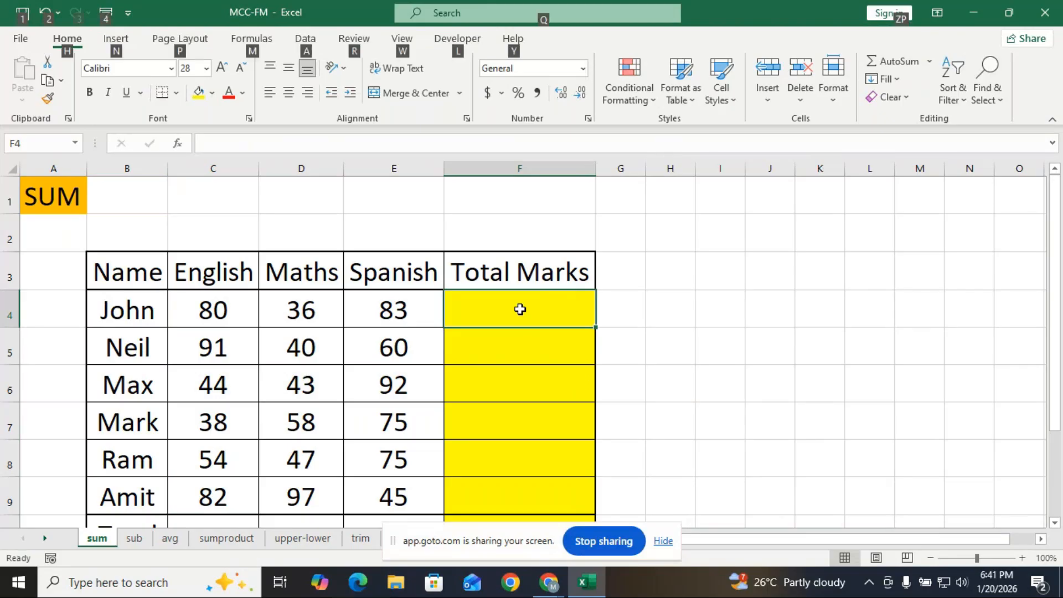
key("alt+=")
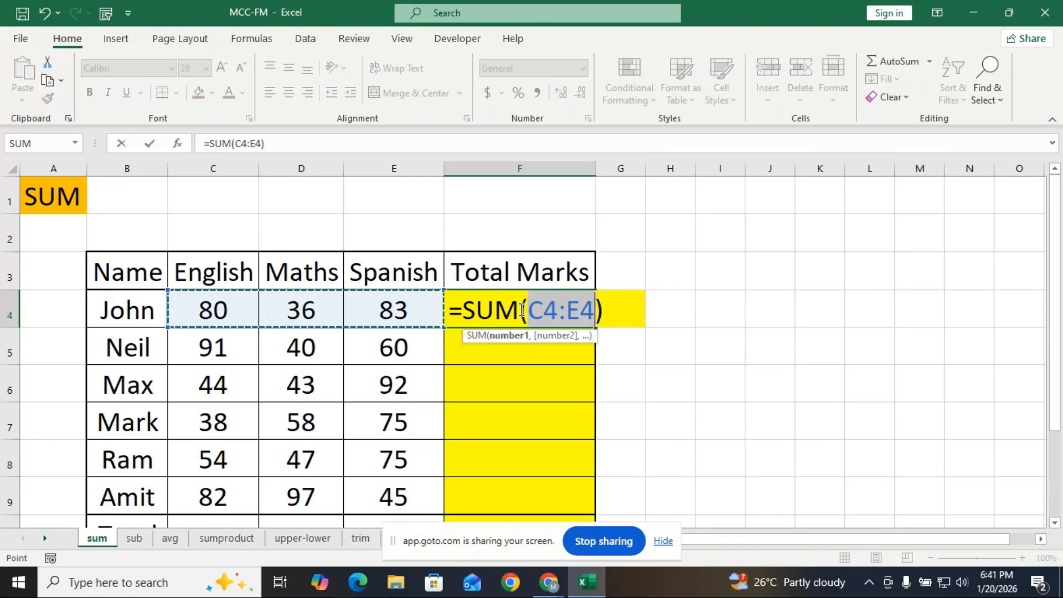
key("Return")
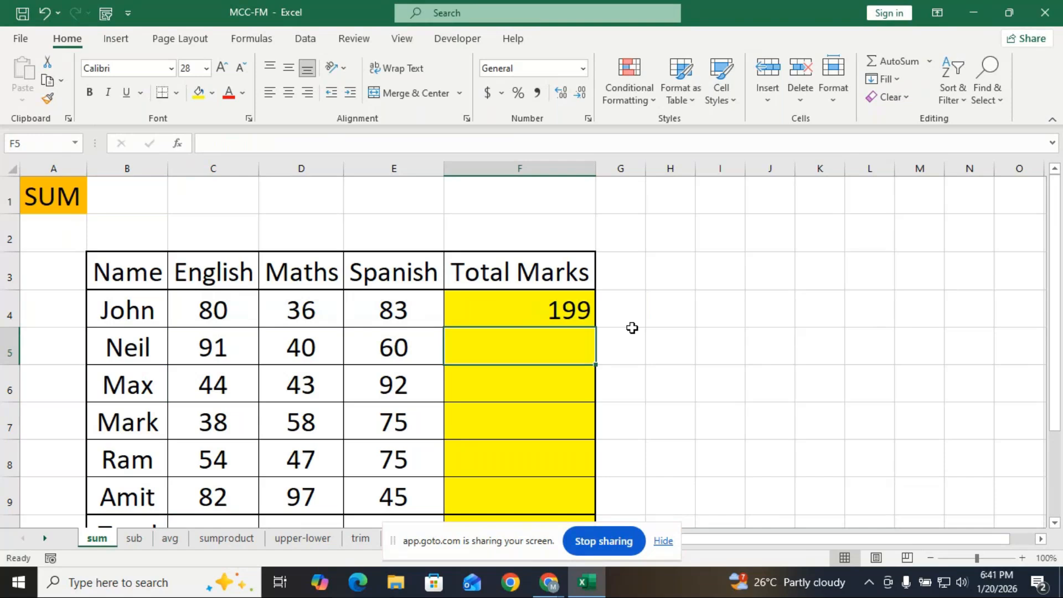
left_click(709, 341)
type("alt")
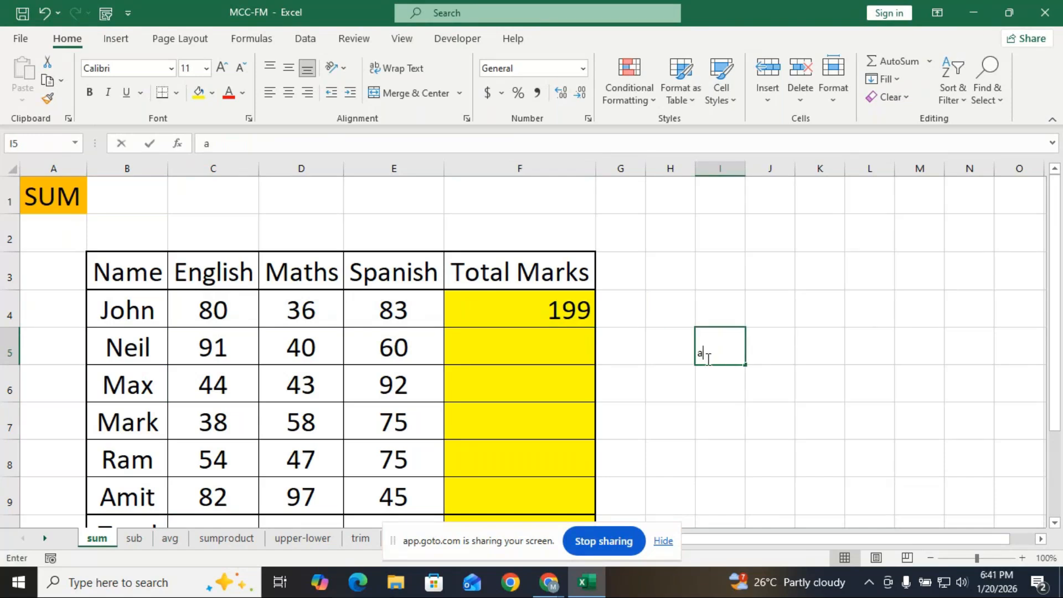
key("BackSpace")
key("BackSpace")
key("BackSpace")
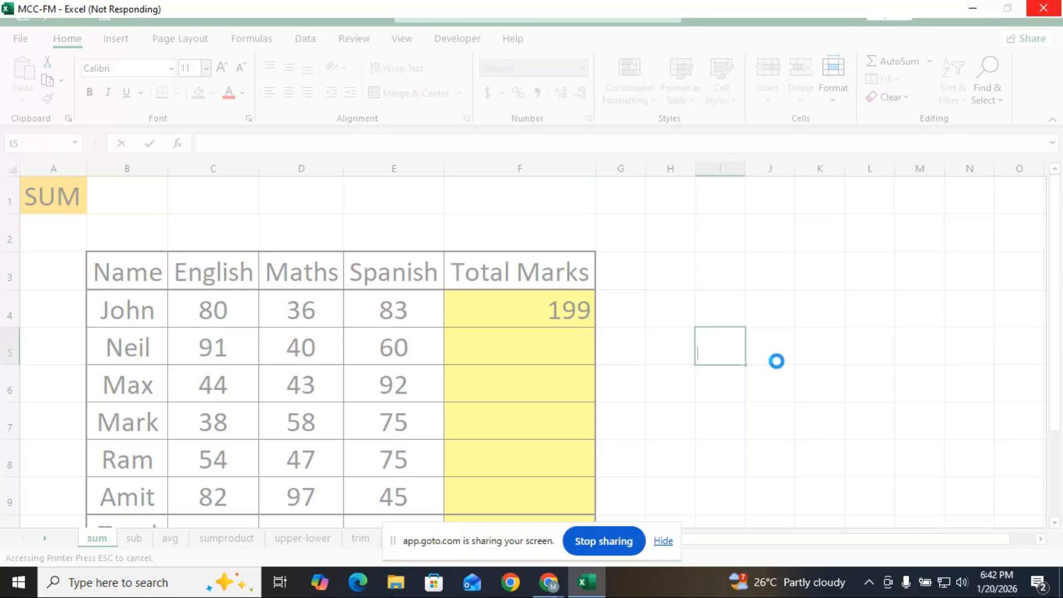
left_click(1036, 11)
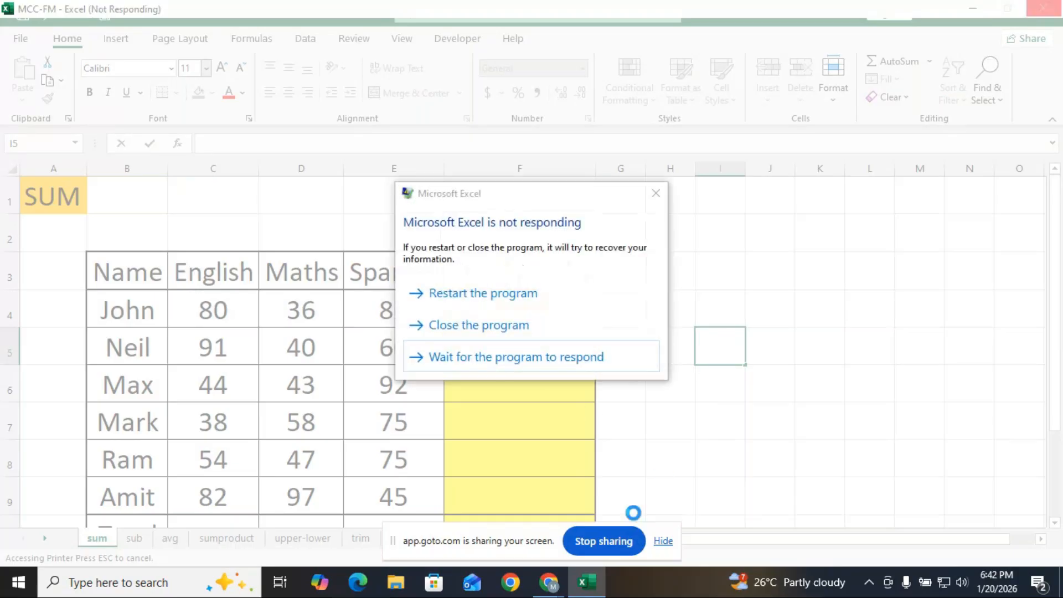
left_click(481, 361)
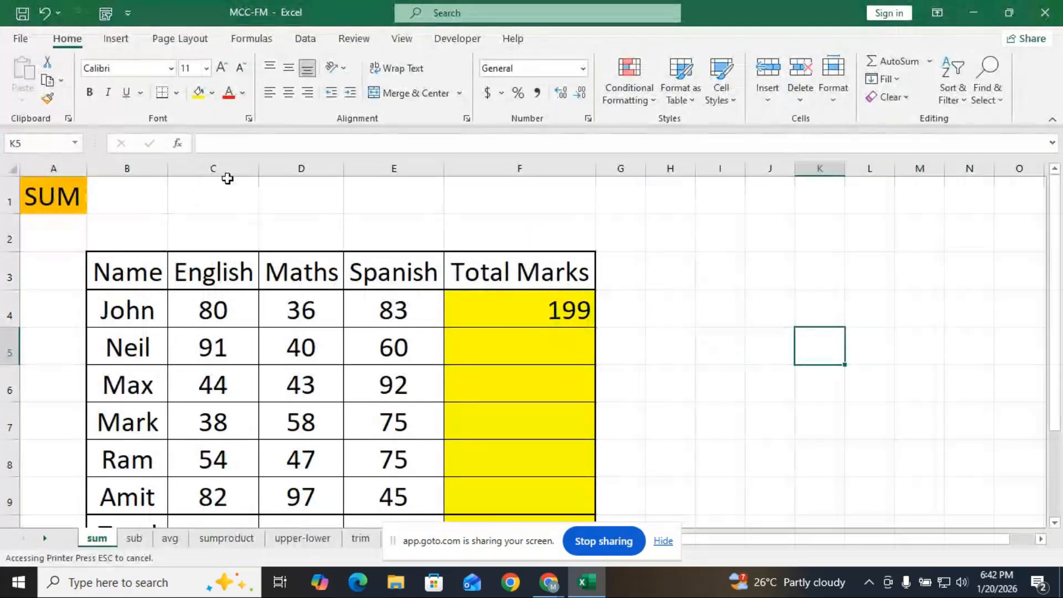
Set the font size of the empty cell K5 to 24
left_click(206, 68)
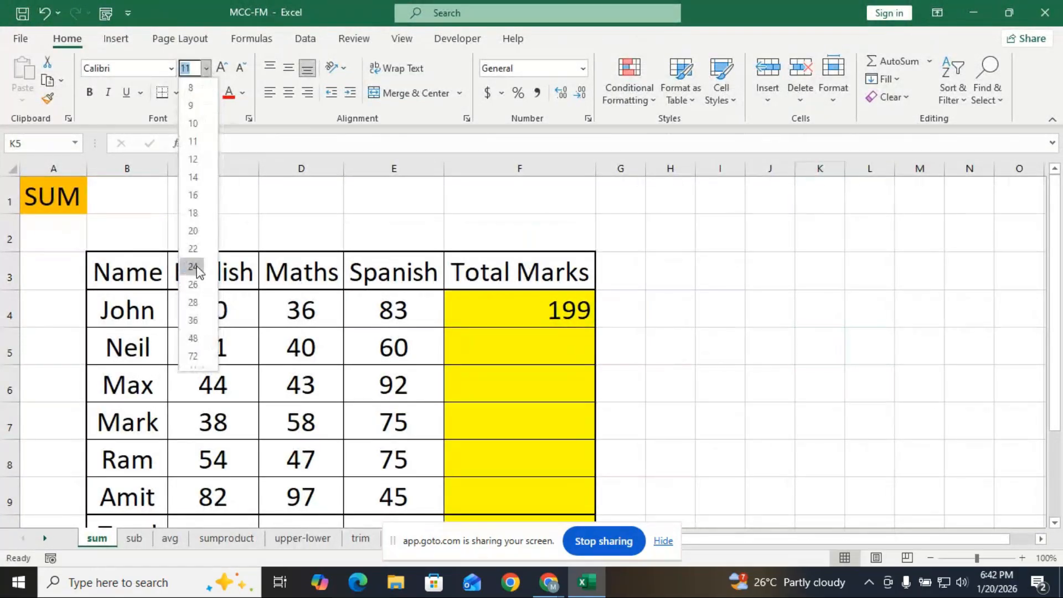
left_click(195, 267)
Set the font size of cell I4 to 20 and enter the shortcut note alt&= there
left_click(718, 305)
type("a")
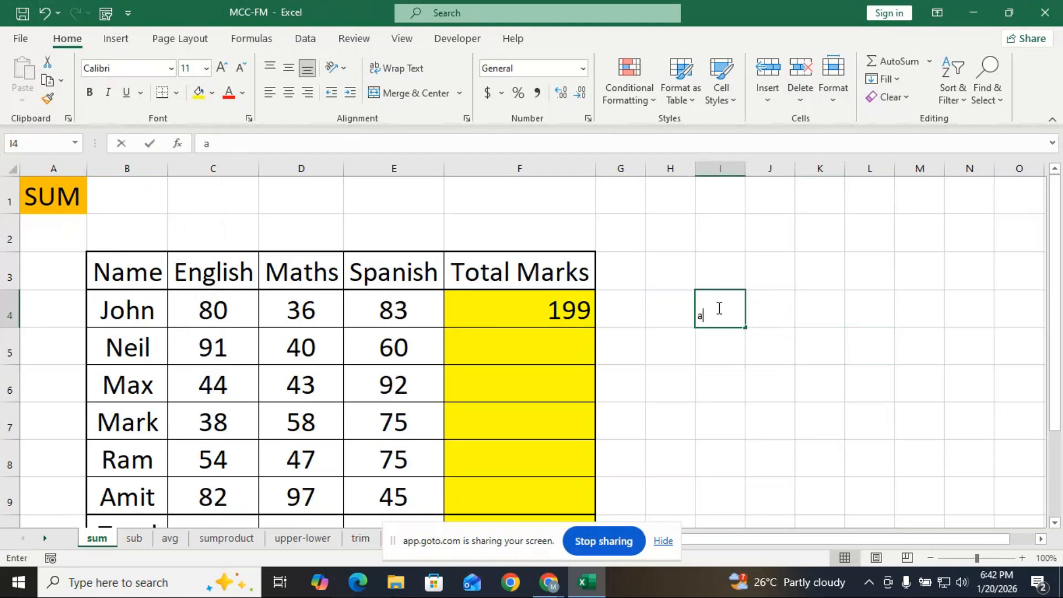
key("BackSpace")
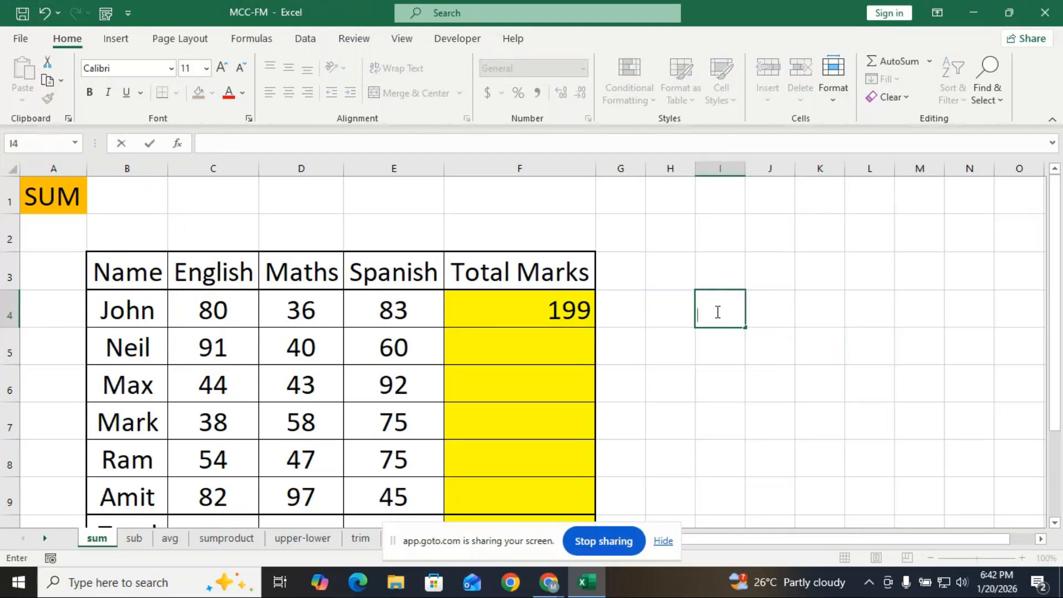
left_click(221, 67)
left_click(222, 68)
left_click(221, 67)
left_click(221, 67)
left_click(221, 68)
left_click(728, 313)
type("alt&=")
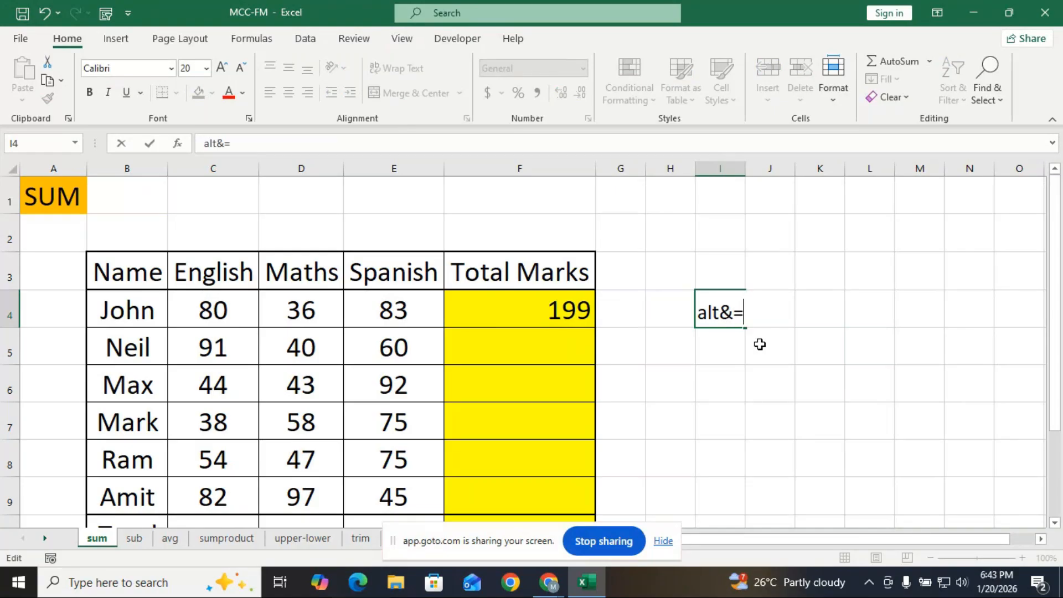
key("Return")
Enlarge the font of the alt&= note in I4 by several size increments
left_click(721, 296)
left_click(221, 67)
left_click(221, 67)
left_click(222, 67)
left_click(222, 67)
left_click(222, 67)
left_click(221, 67)
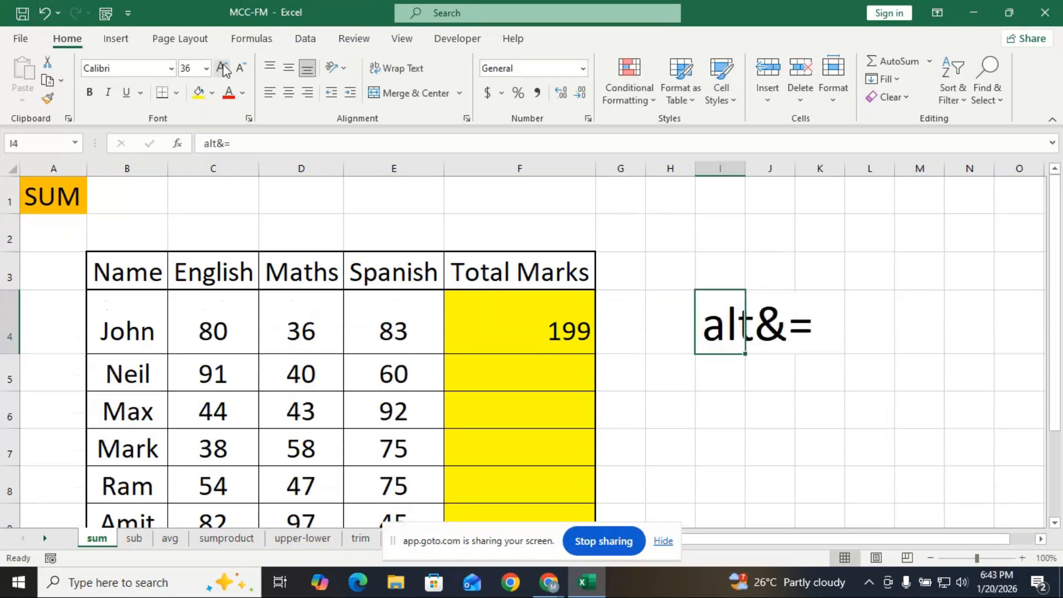
Try the alt&= note at font size 72 with column I auto-fitted to its width
left_click(222, 67)
double_click(745, 169)
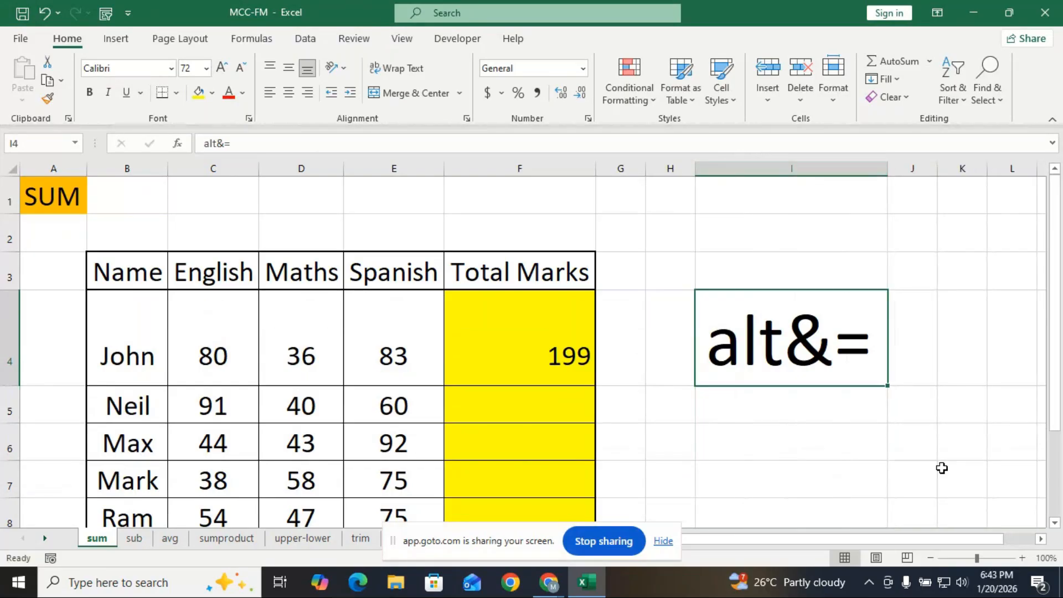
left_click(890, 453)
scroll(775, 462, "down", 2)
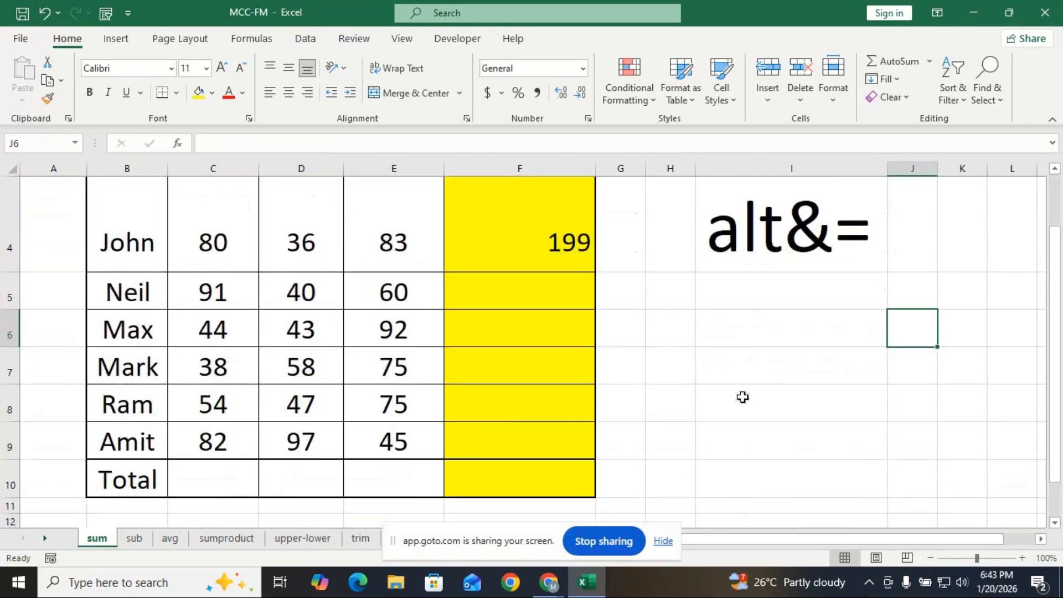
scroll(742, 396, "up", 2)
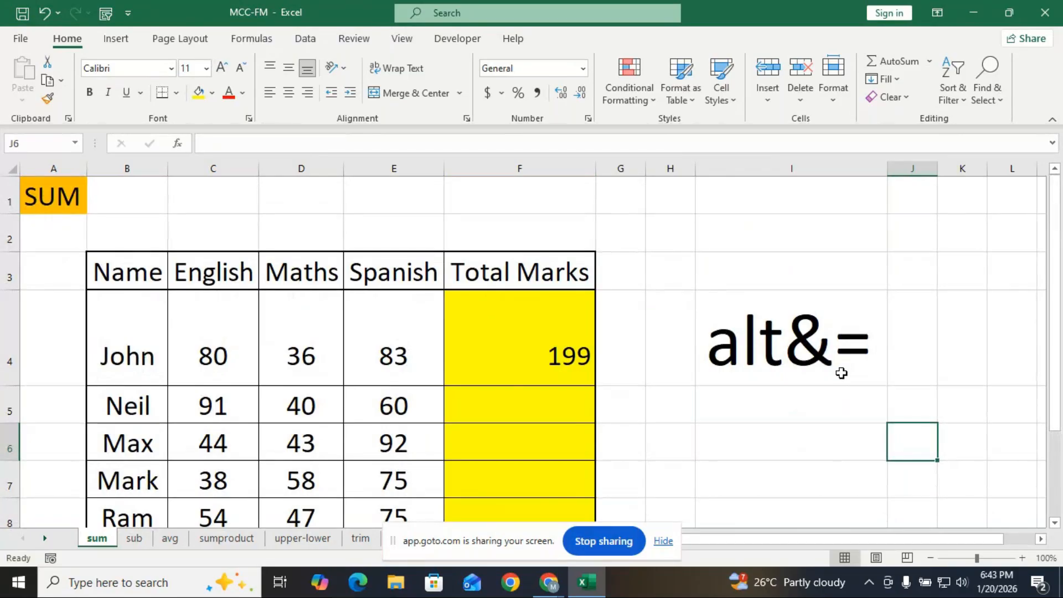
Undo the auto-fit of column I and the last font enlargement of the note in I4
key("ctrl+z")
key("ctrl+z")
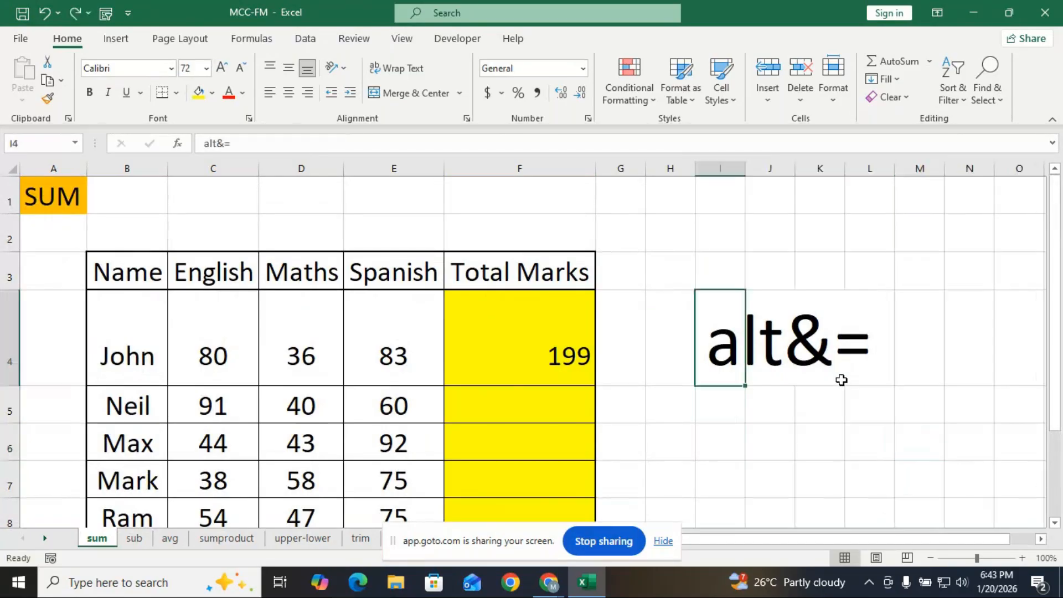
left_click(839, 385)
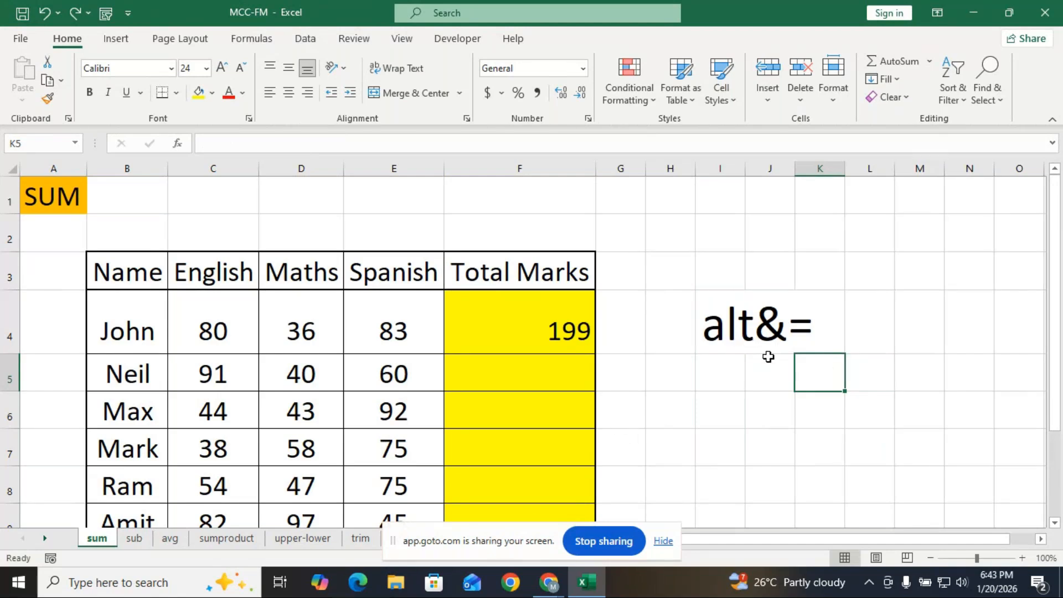
Fill the SUM formula from F4 down through F9 to total every student's marks
scroll(562, 263, "down", 1)
left_click(552, 227)
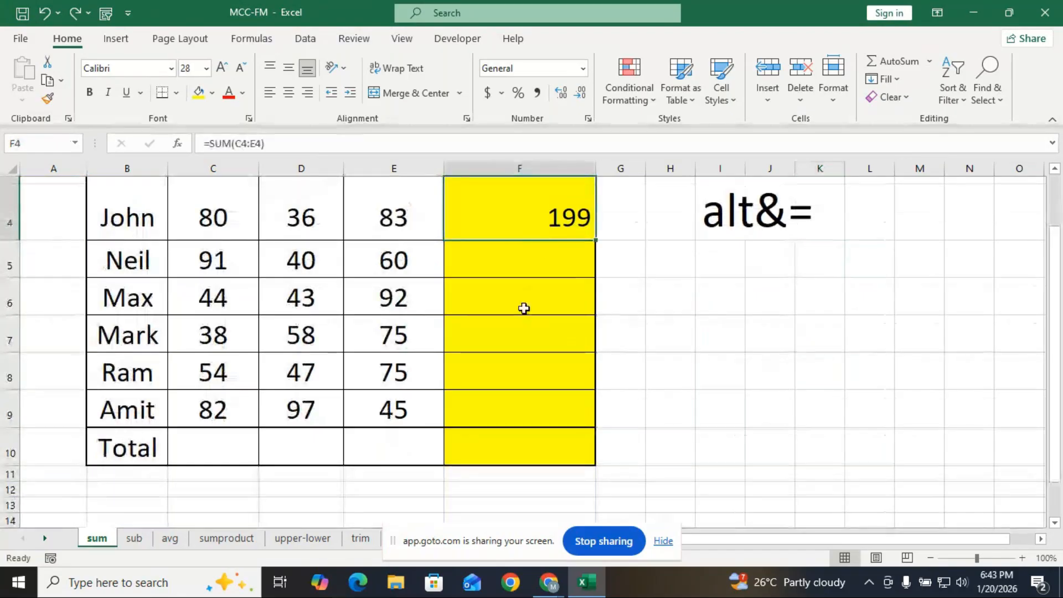
scroll(524, 308, "up", 1)
scroll(526, 311, "down", 1)
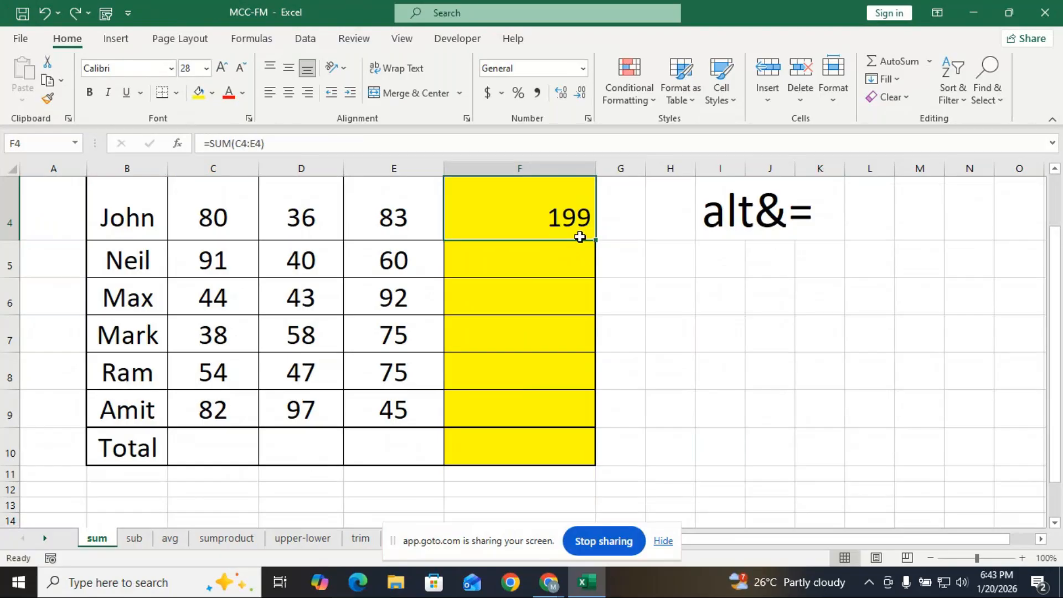
left_click_drag(589, 237, 569, 415)
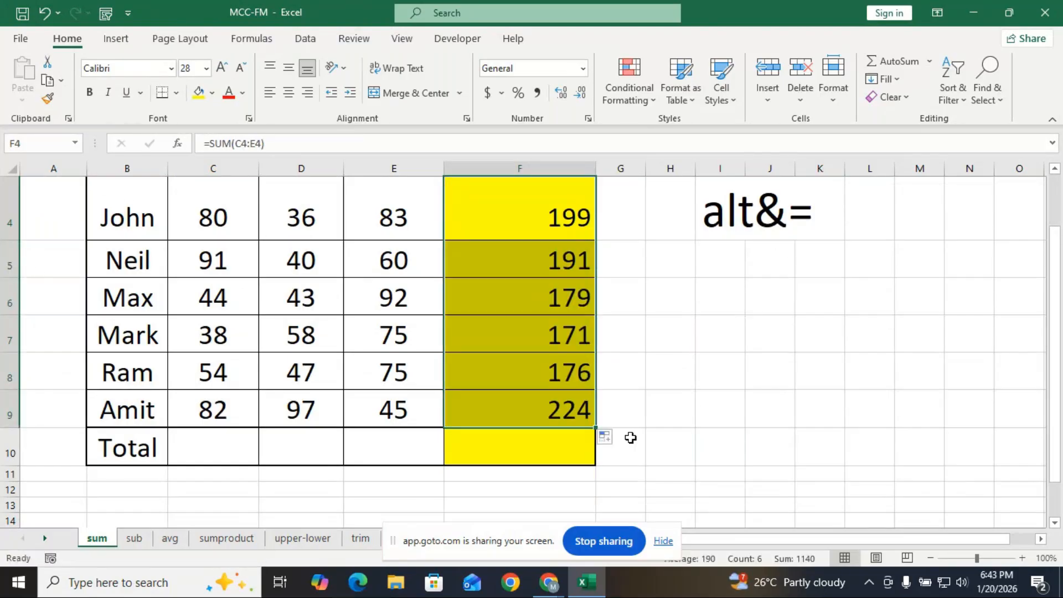
Total the English marks in C10 of the Total row with AutoSum over C4:C9
scroll(697, 350, "up", 1)
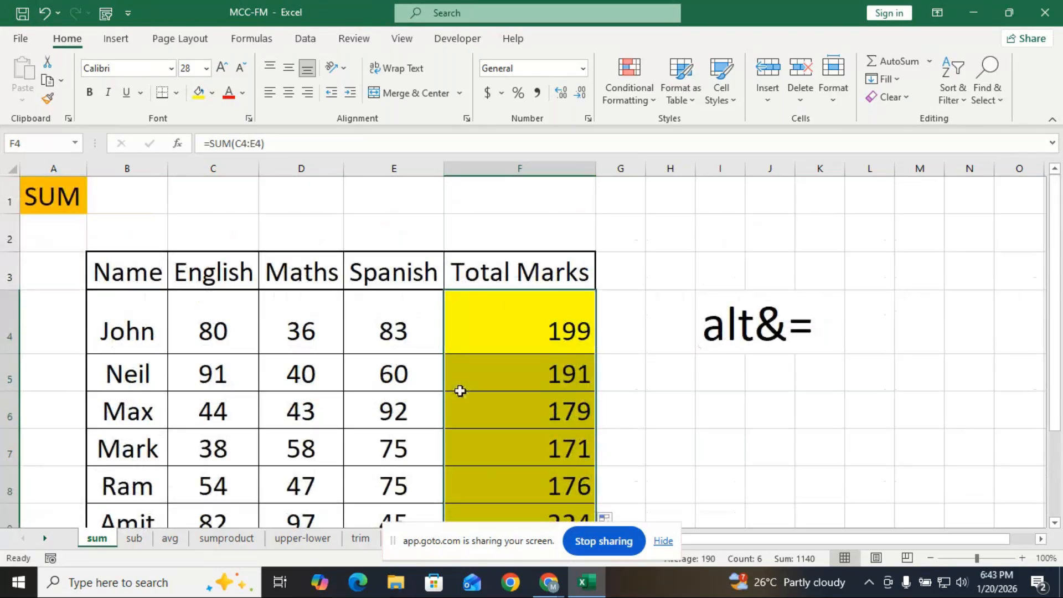
scroll(457, 397, "down", 1)
left_click(229, 446)
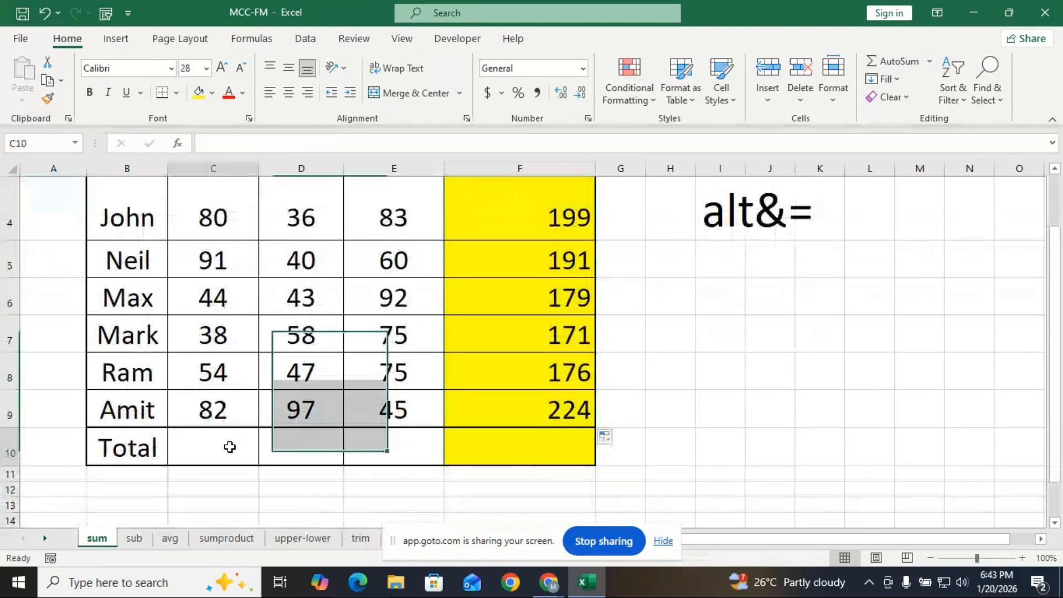
scroll(234, 439, "up", 1)
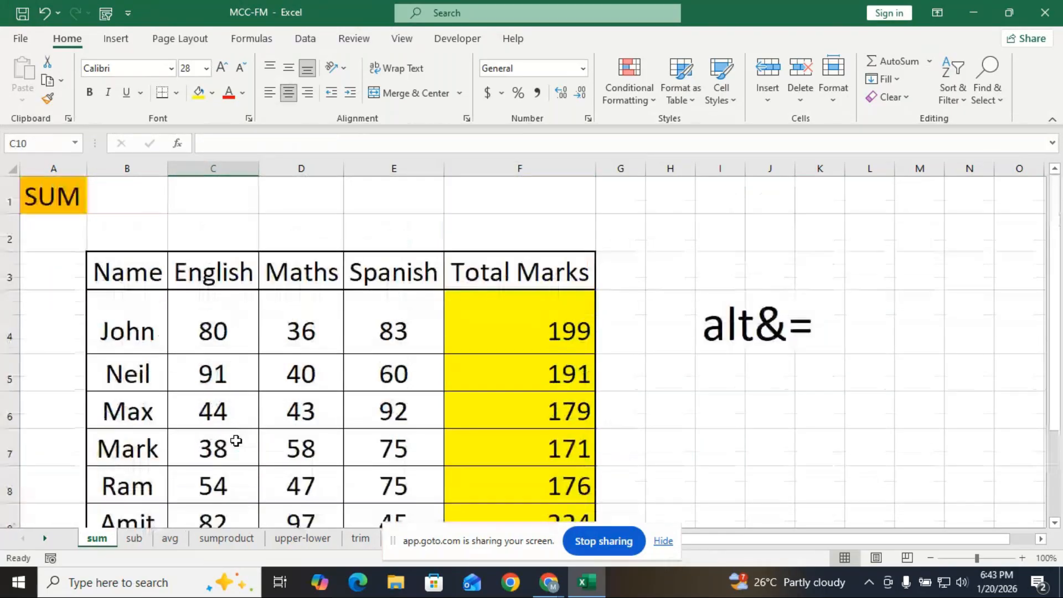
scroll(235, 441, "down", 1)
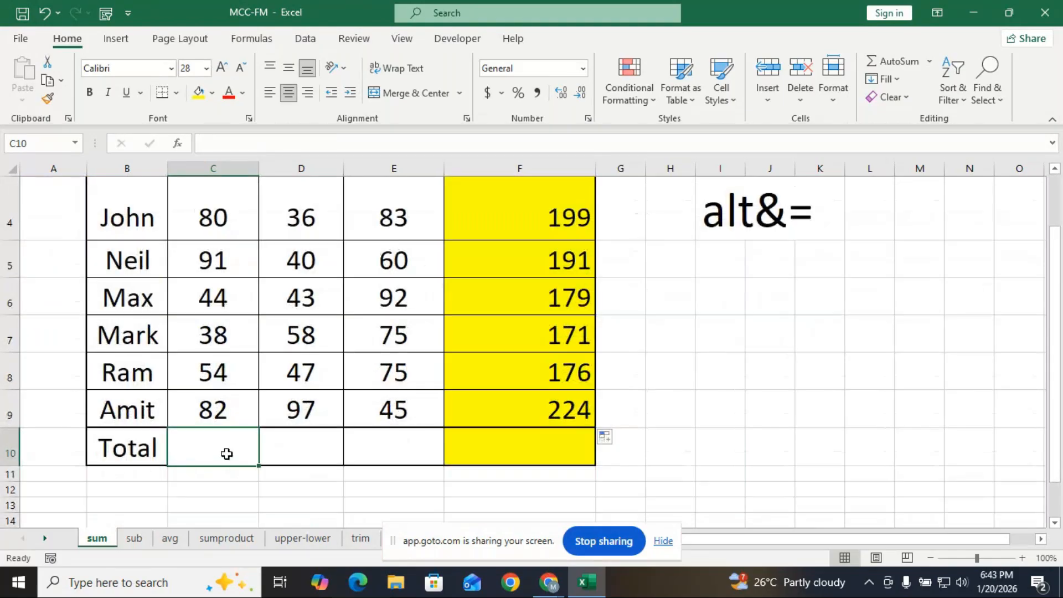
key("alt+equal")
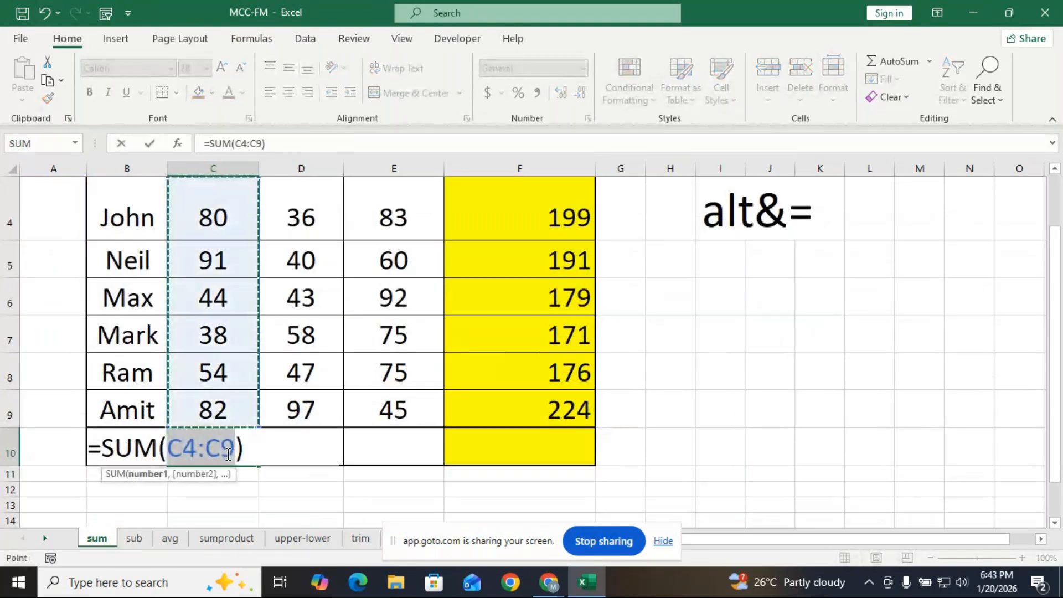
key("Return")
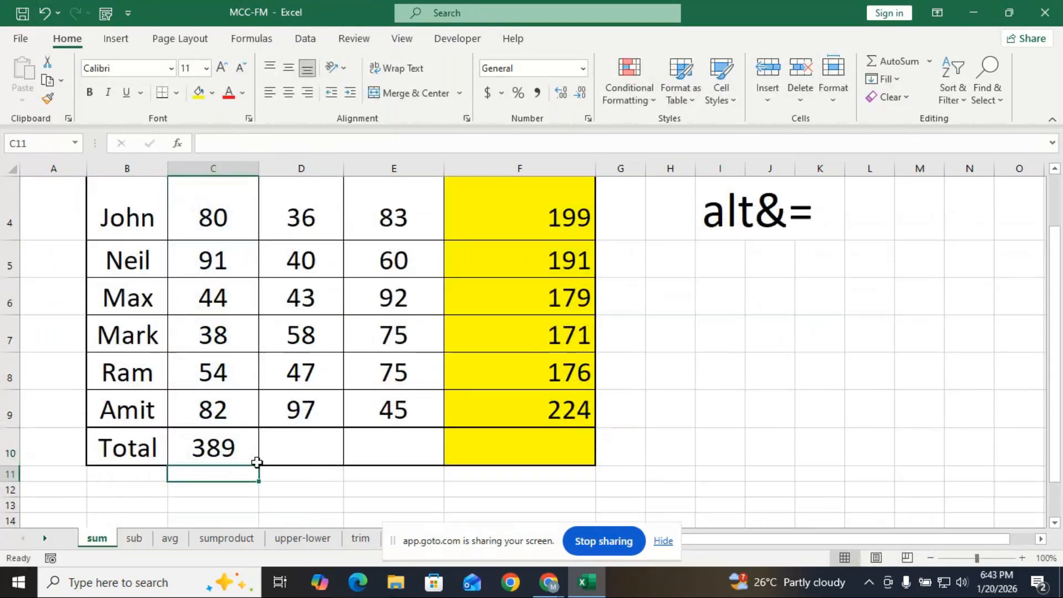
Fill the SUM formula from C10 across to E10 to total the Maths and Spanish marks
left_click(247, 461)
left_click_drag(250, 464, 430, 466)
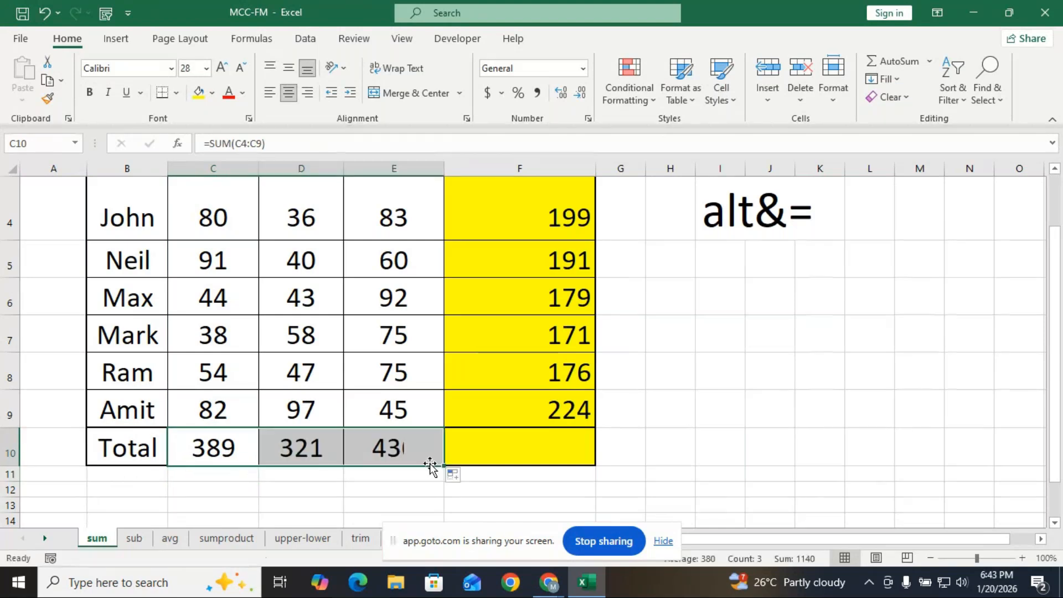
scroll(723, 499, "up", 1)
scroll(723, 496, "down", 1)
scroll(723, 496, "down", 1)
left_click(732, 443)
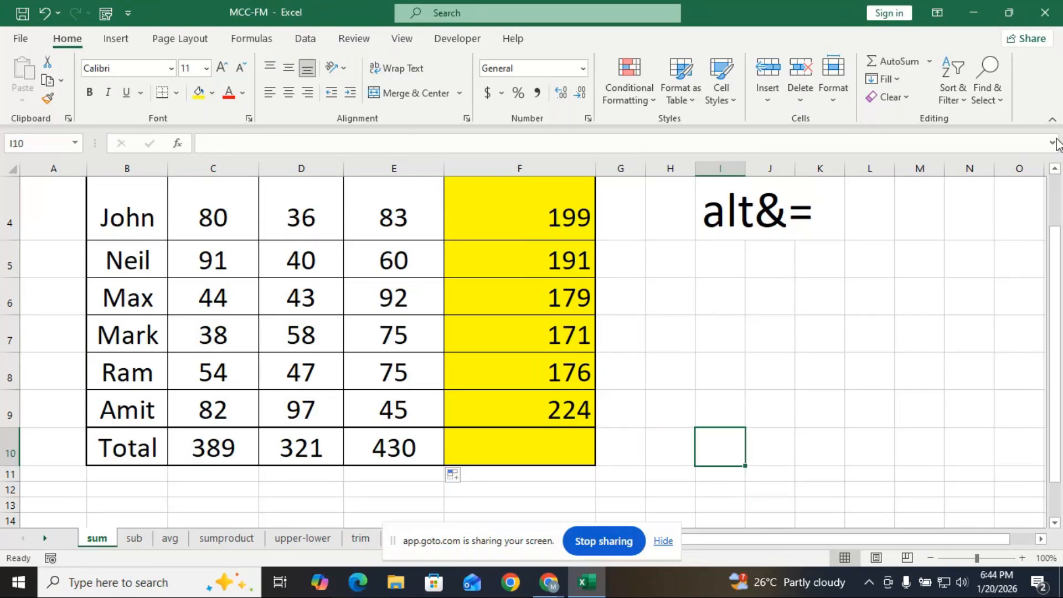
left_click(1054, 169)
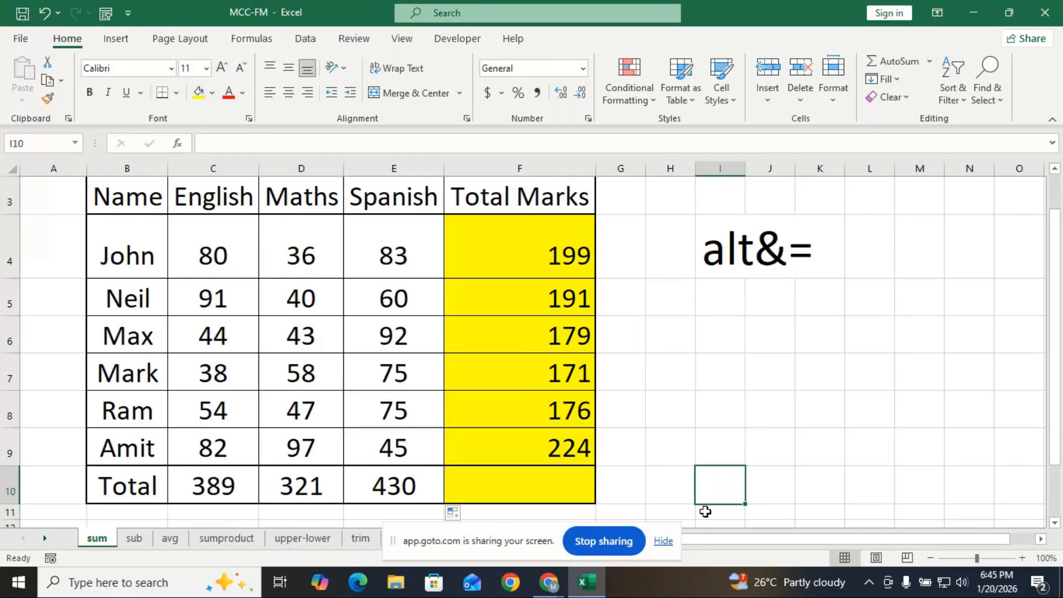
Check the GoTo Meeting window and return to the MCC-FM workbook in Excel
mouse_move(553, 588)
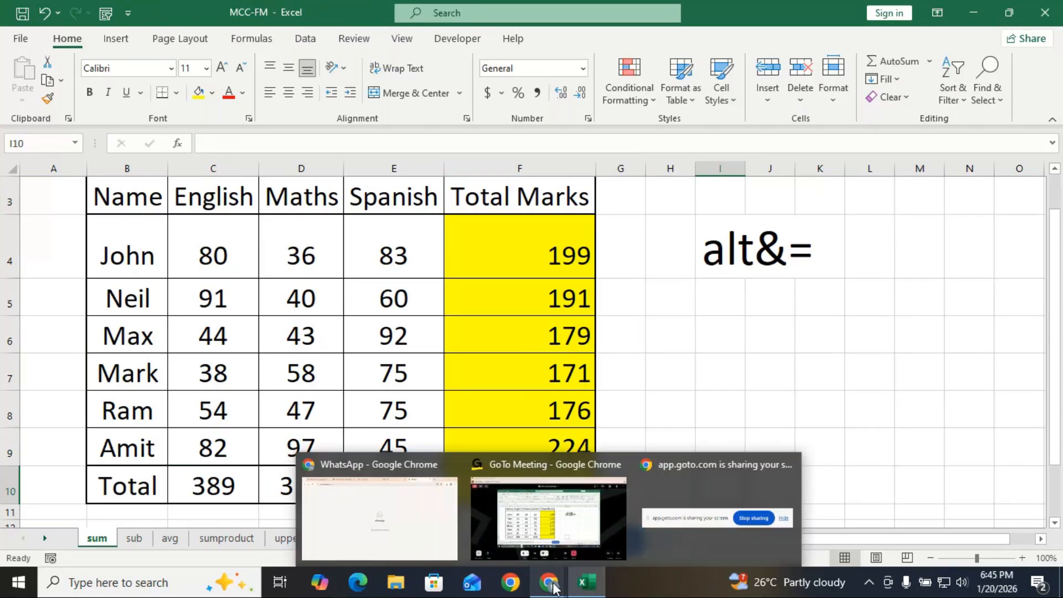
left_click(548, 517)
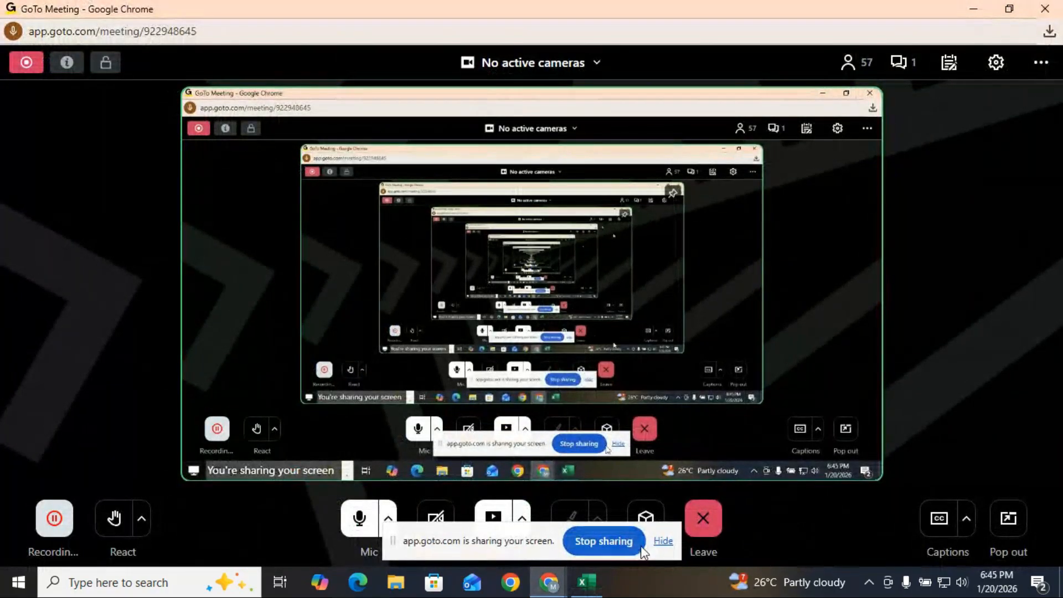
left_click(586, 590)
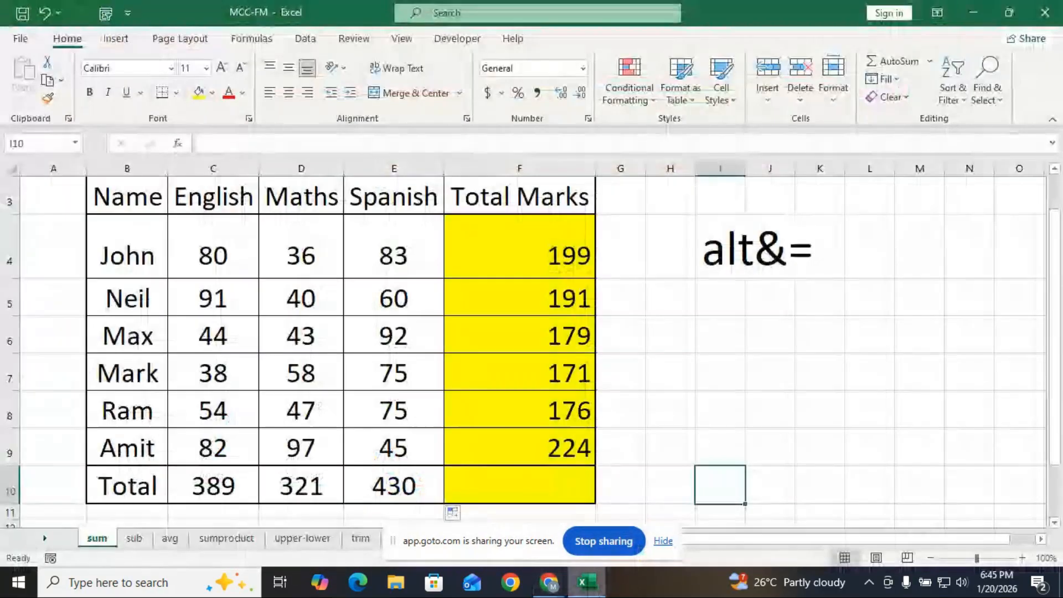
mouse_move(594, 595)
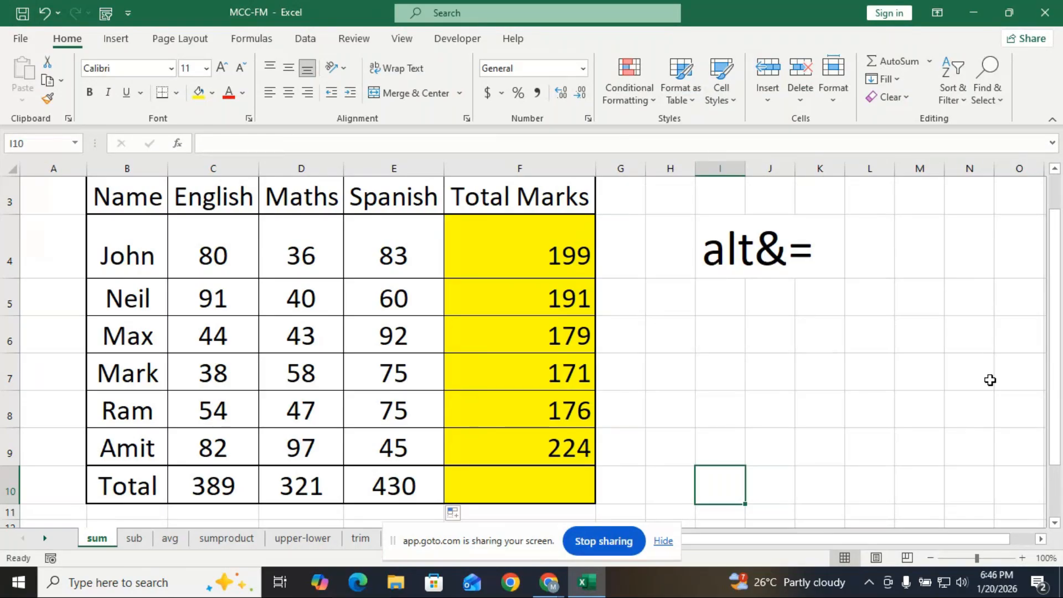
scroll(990, 379, "up", 2)
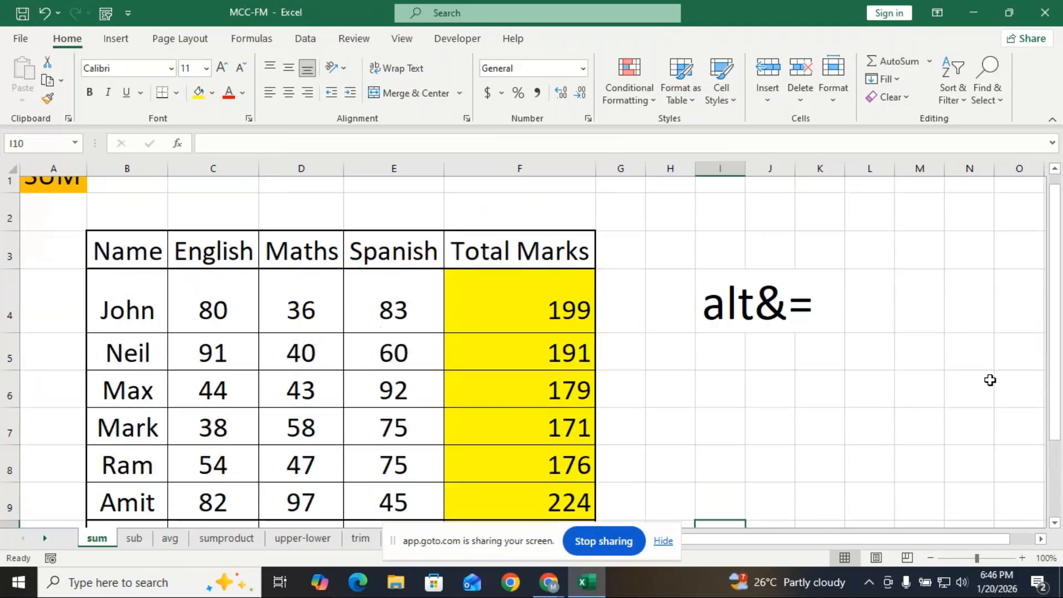
Bring up the GoTo Meeting window in Chrome again, and switch back to the MCC-FM workbook in Excel
scroll(977, 399, "down", 1)
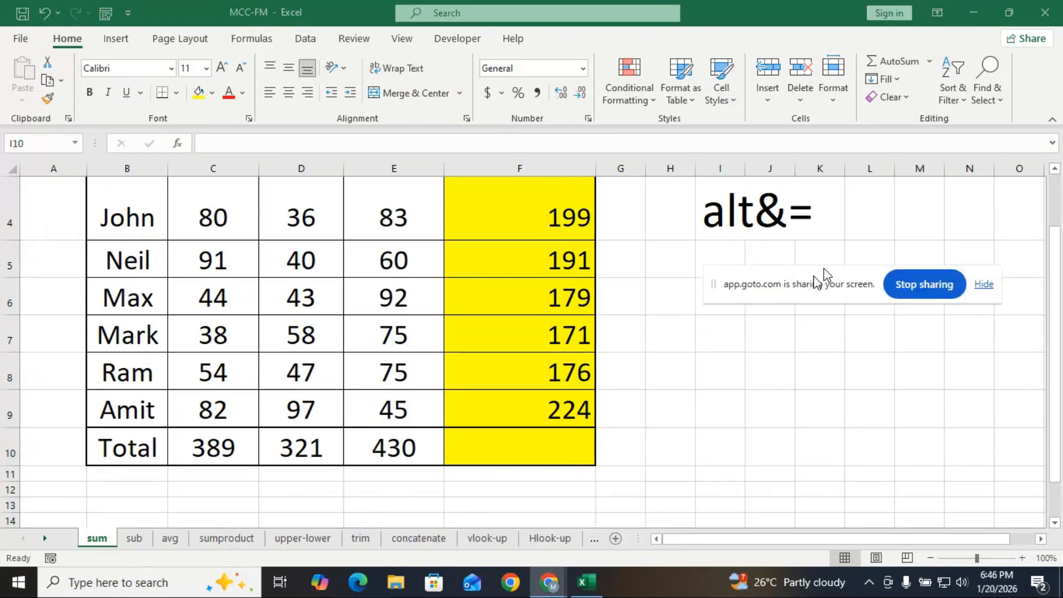
mouse_move(554, 584)
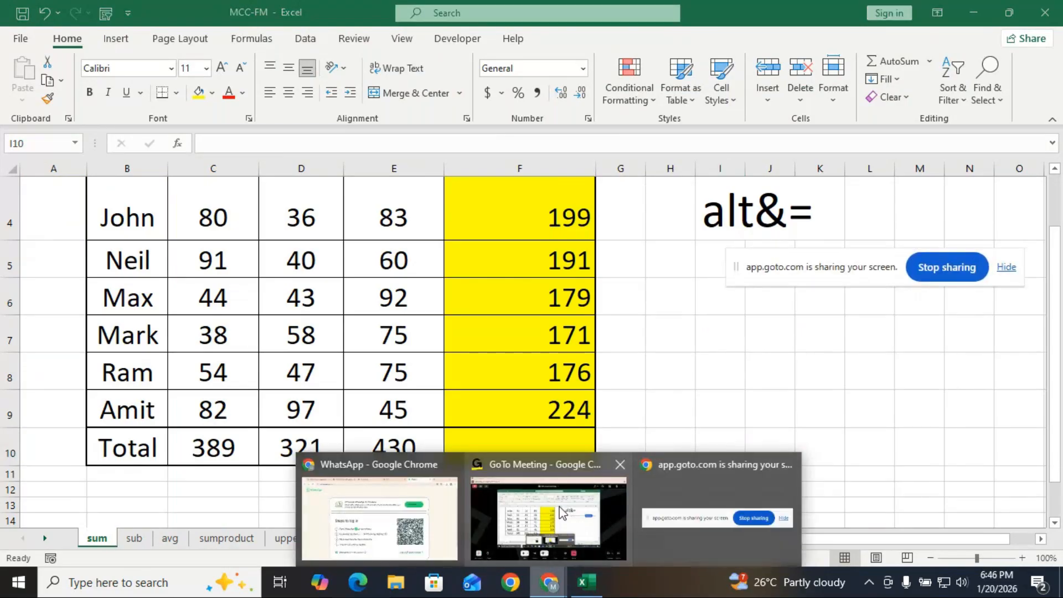
left_click(547, 520)
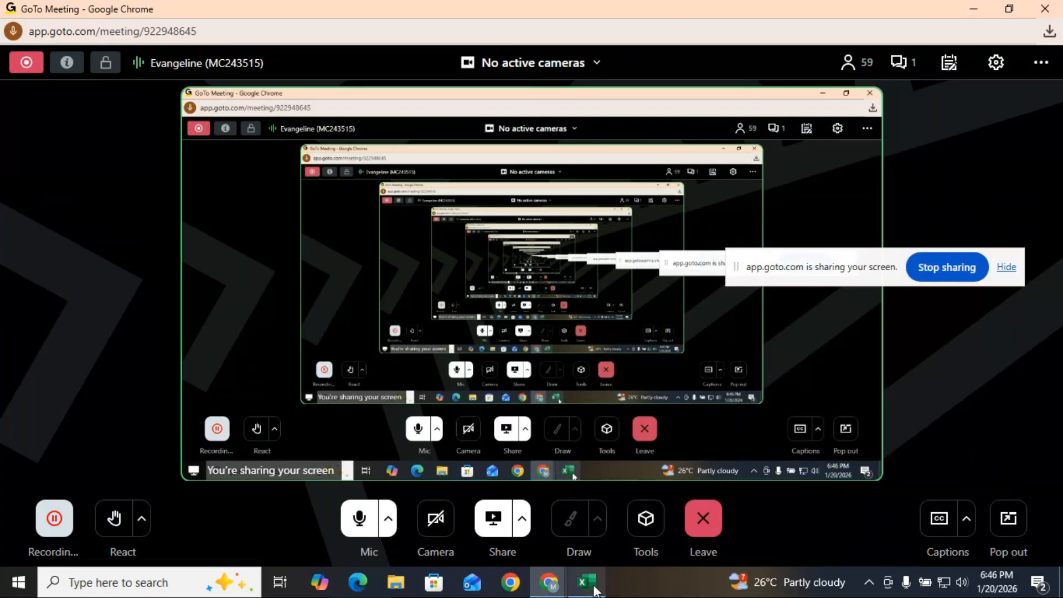
mouse_move(594, 588)
left_click(518, 458)
Clear the SUM results from the yellow Total Marks cells F4:F9 on the sum sheet
scroll(524, 268, "up", 2)
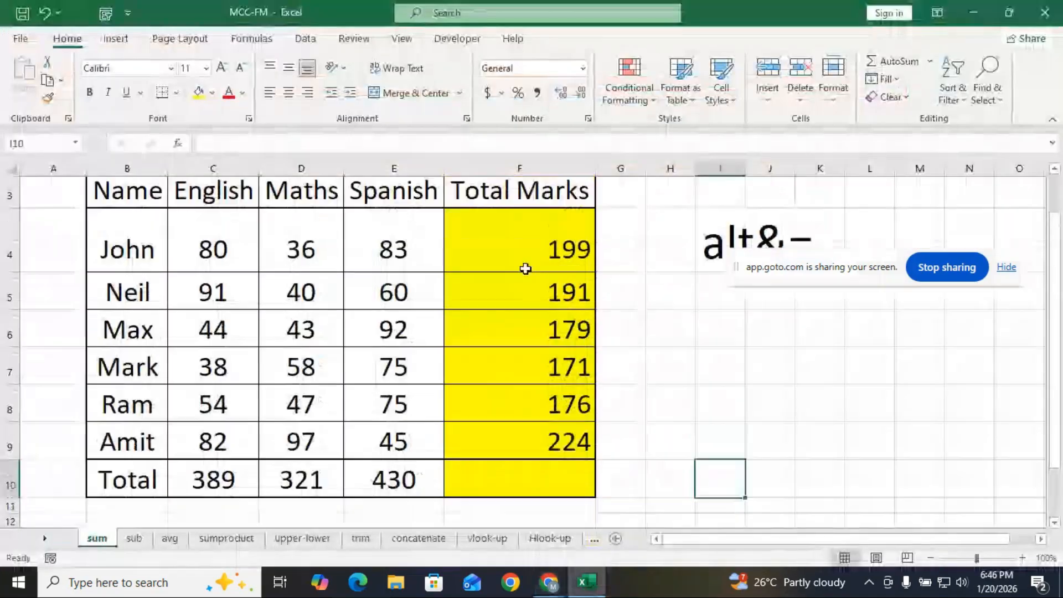
left_click_drag(541, 330, 545, 446)
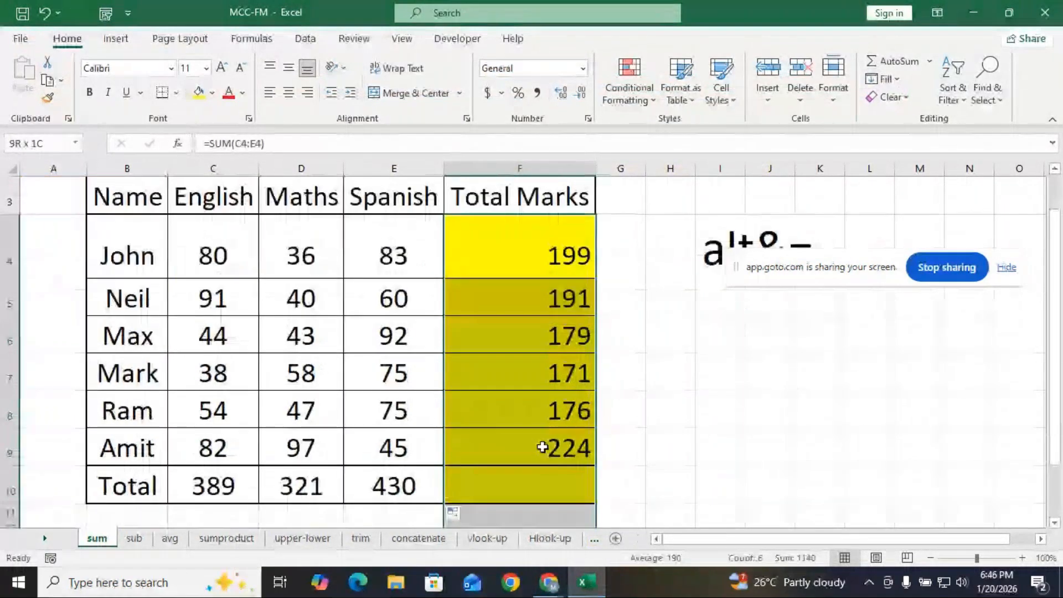
right_click(540, 337)
left_click(576, 345)
Total Max's marks in F6 with the AutoSum shortcut over C6:E6
left_click(588, 331)
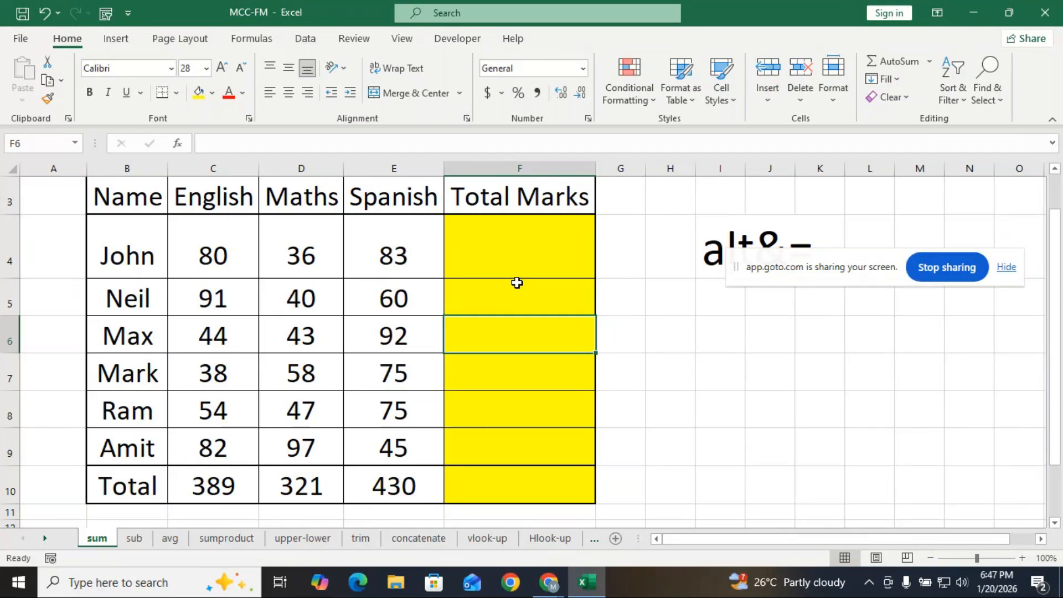
key("alt")
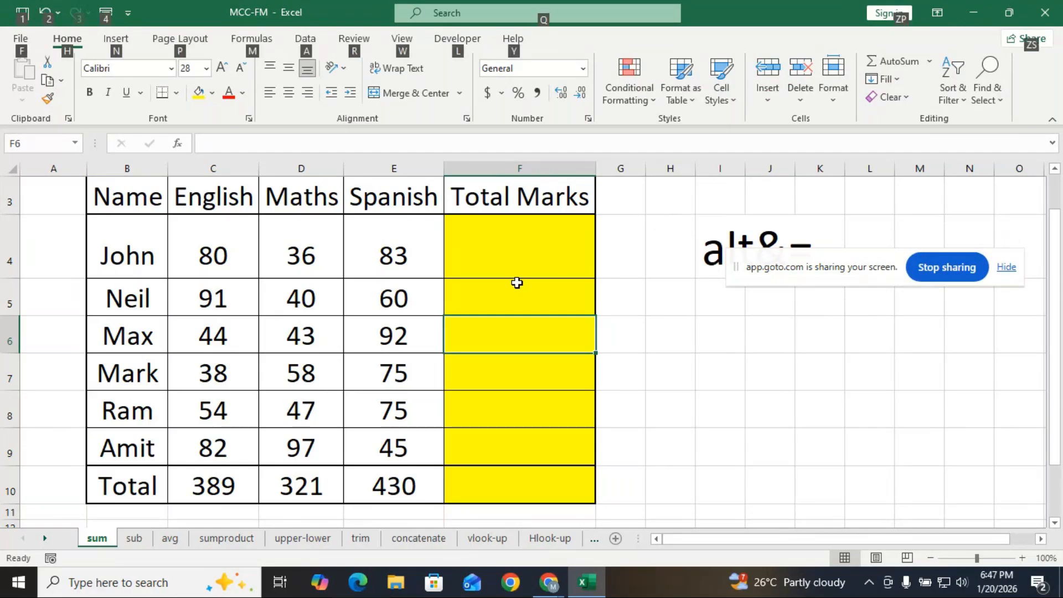
key("alt")
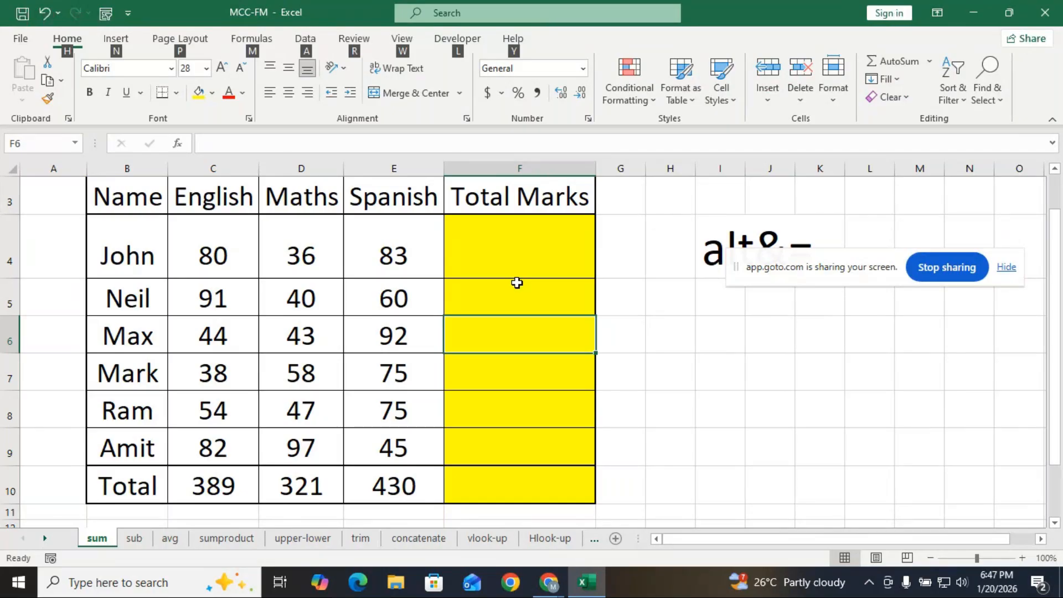
key("alt+equal")
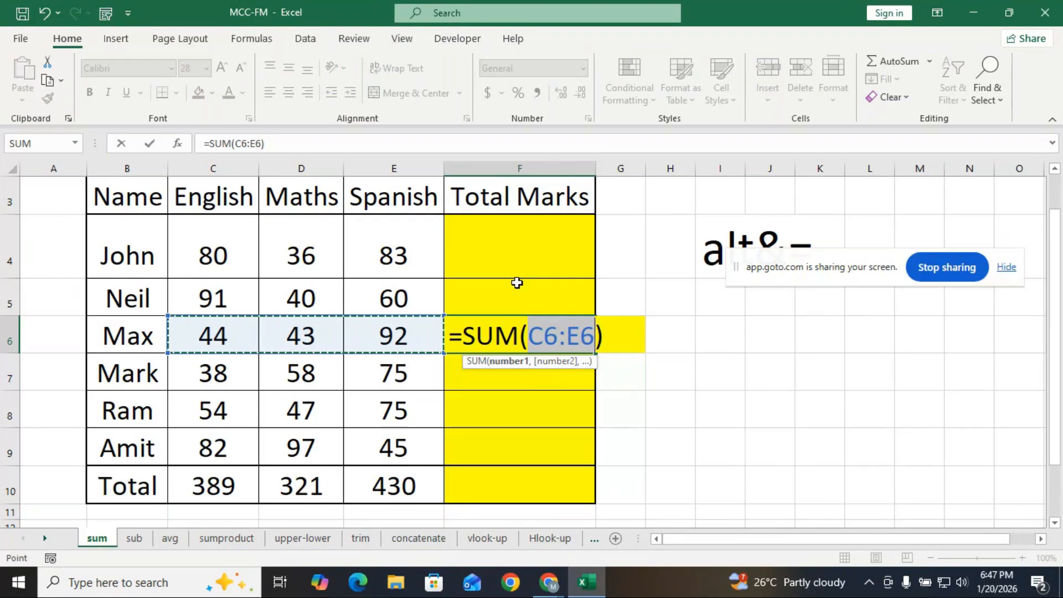
key("Return")
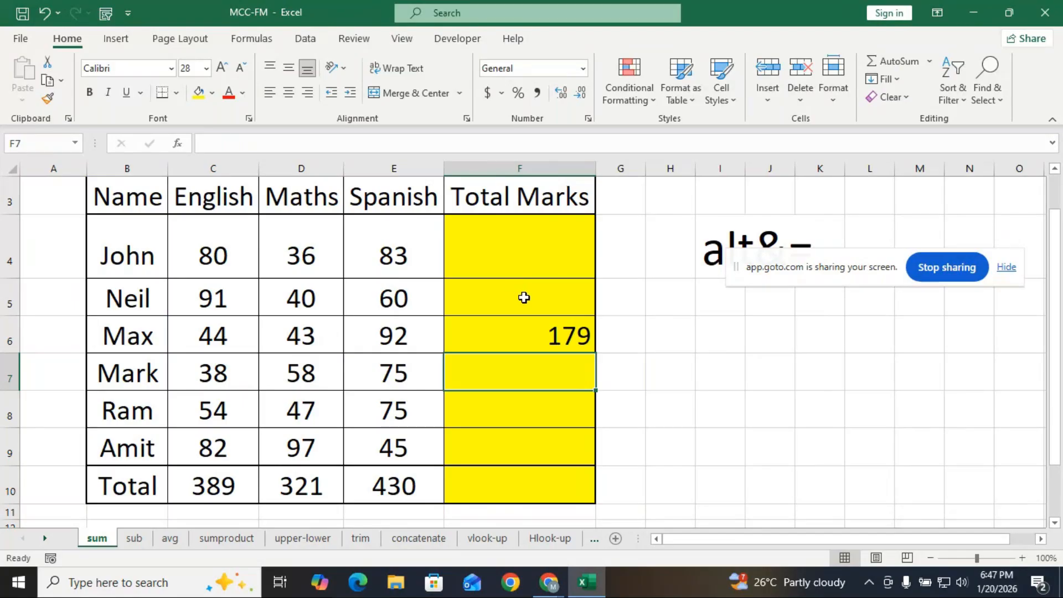
Open the sub sheet and examine the Cost and Sales Price figures of the listed products
left_click(512, 288)
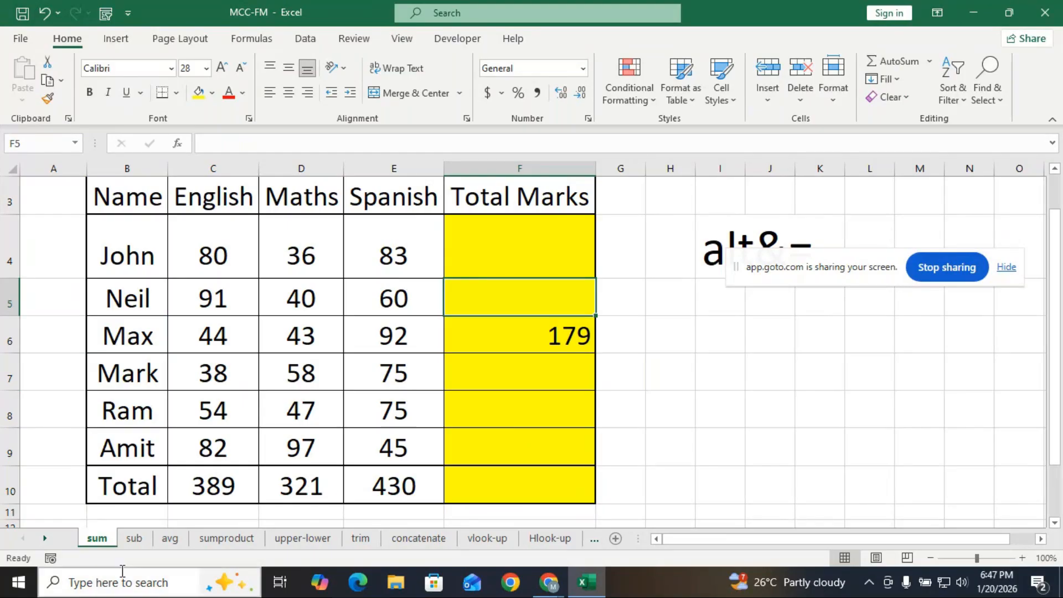
left_click(143, 544)
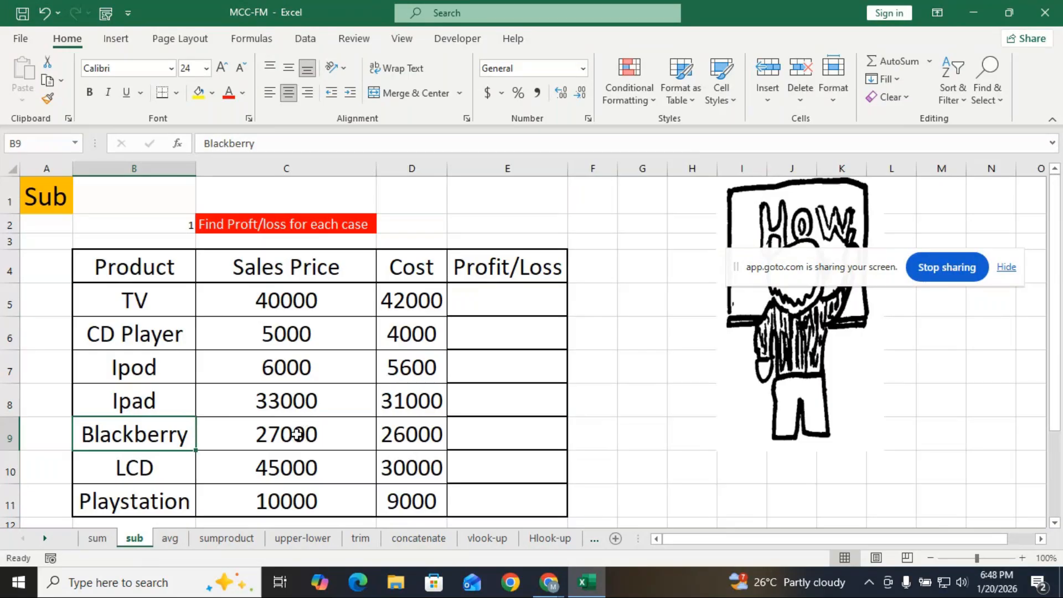
scroll(299, 423, "down", 1)
scroll(288, 429, "up", 1)
left_click(401, 311)
left_click(408, 331)
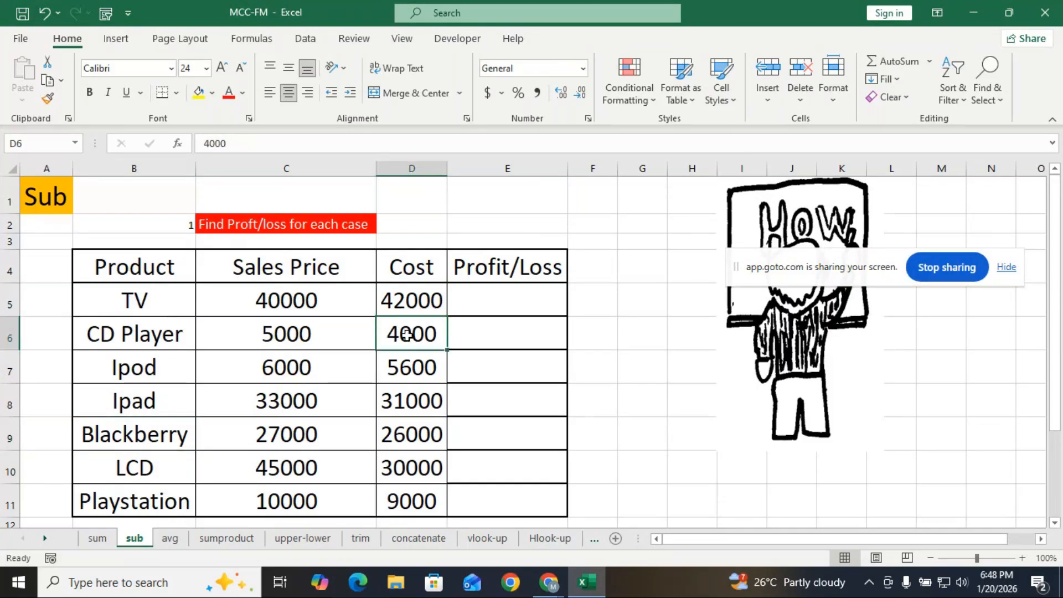
left_click(403, 372)
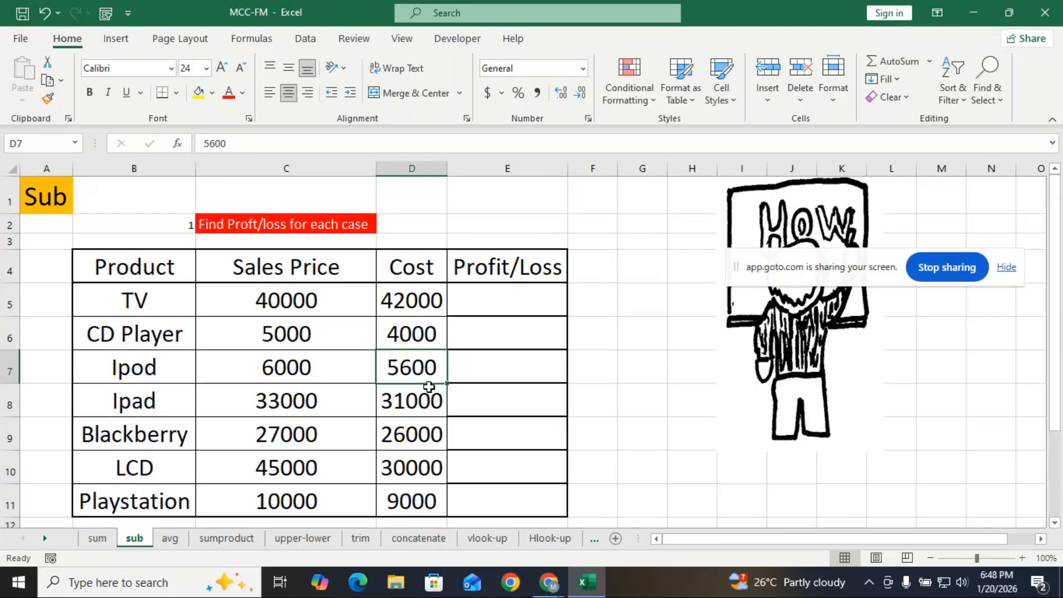
left_click(417, 394)
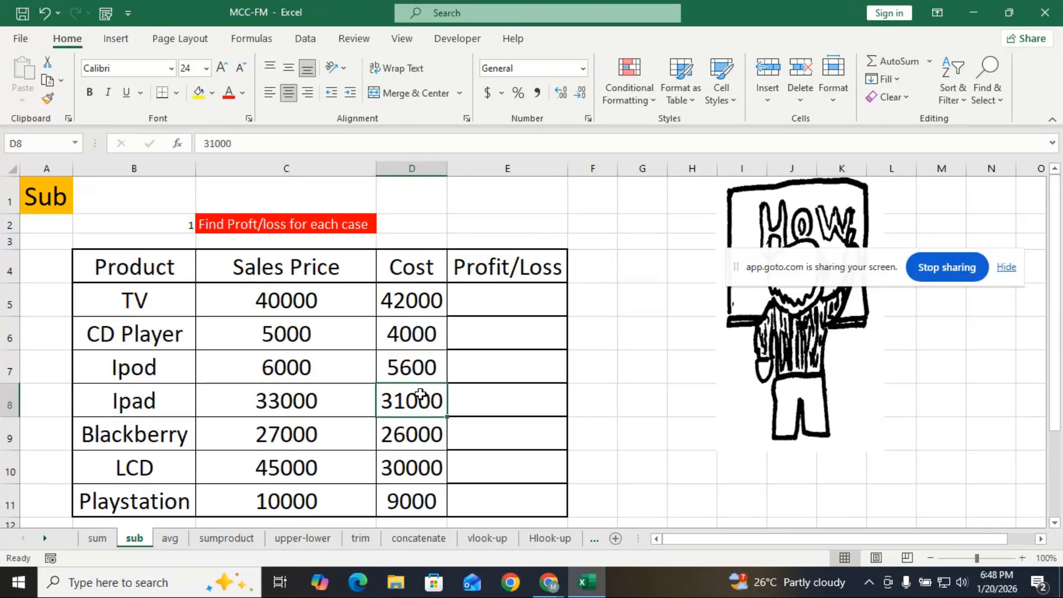
left_click(408, 430)
left_click(405, 467)
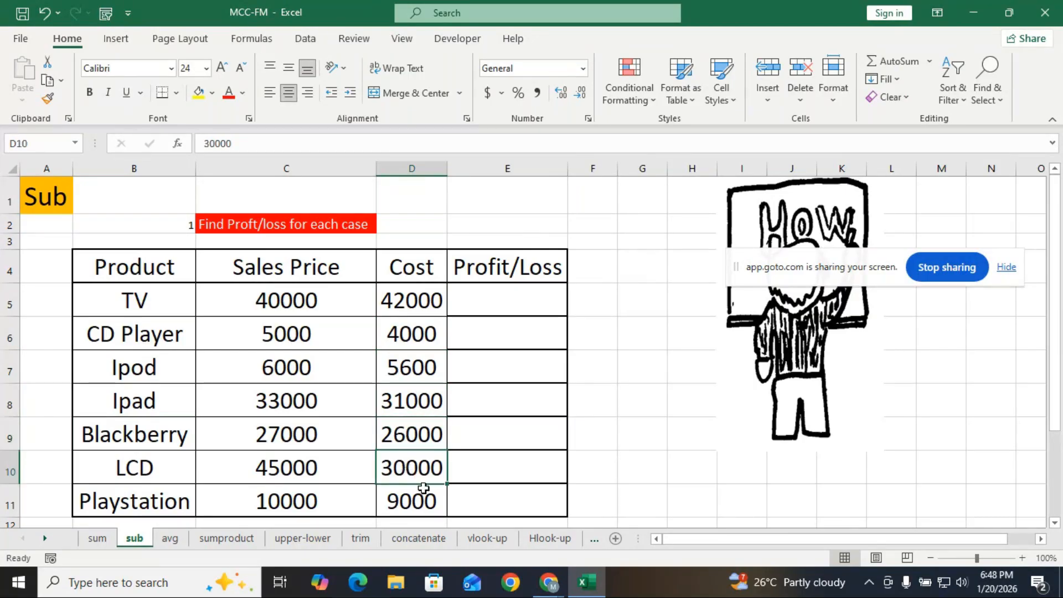
left_click(422, 504)
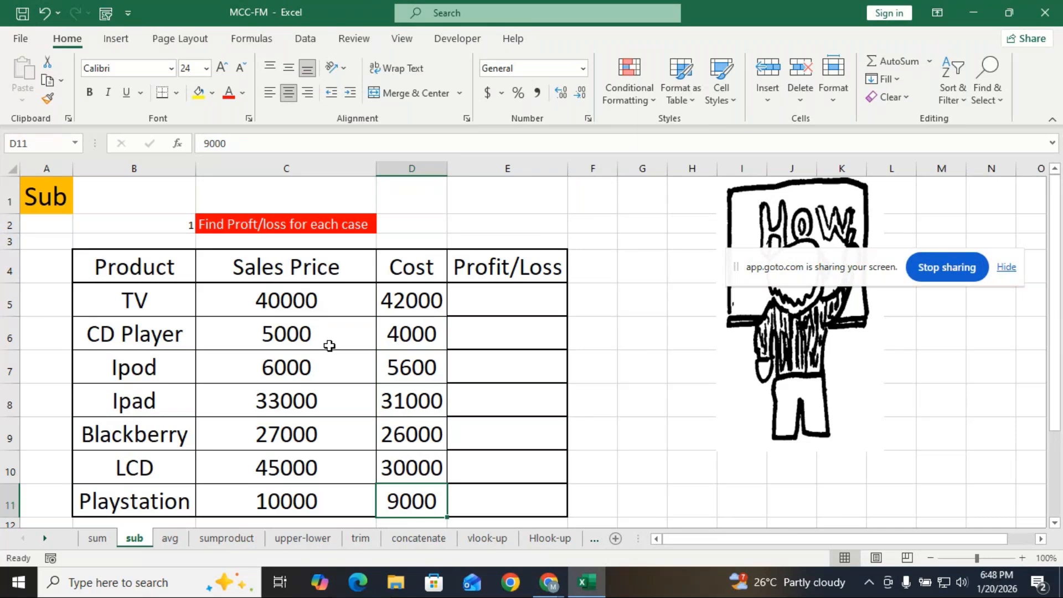
left_click(325, 370)
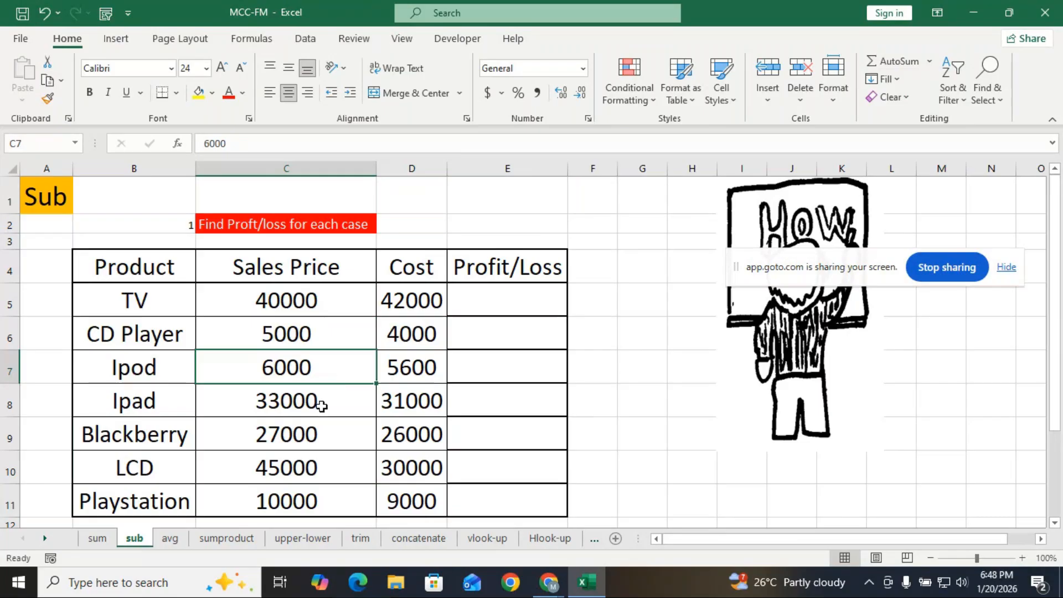
left_click(321, 406)
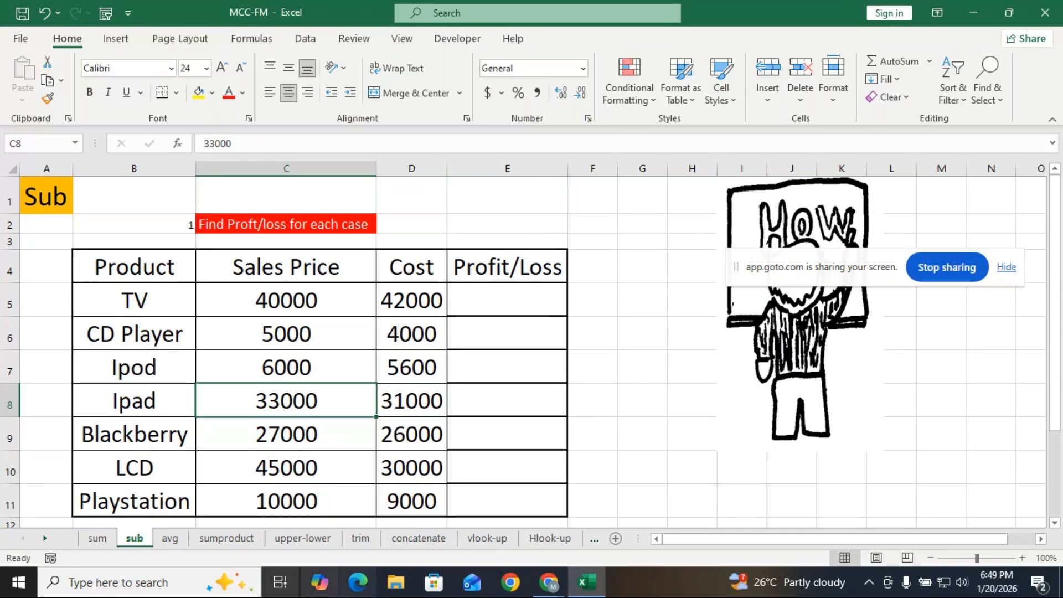
Calculate the TV's profit or loss in E5 with the formula =C5-D5
left_click(492, 303)
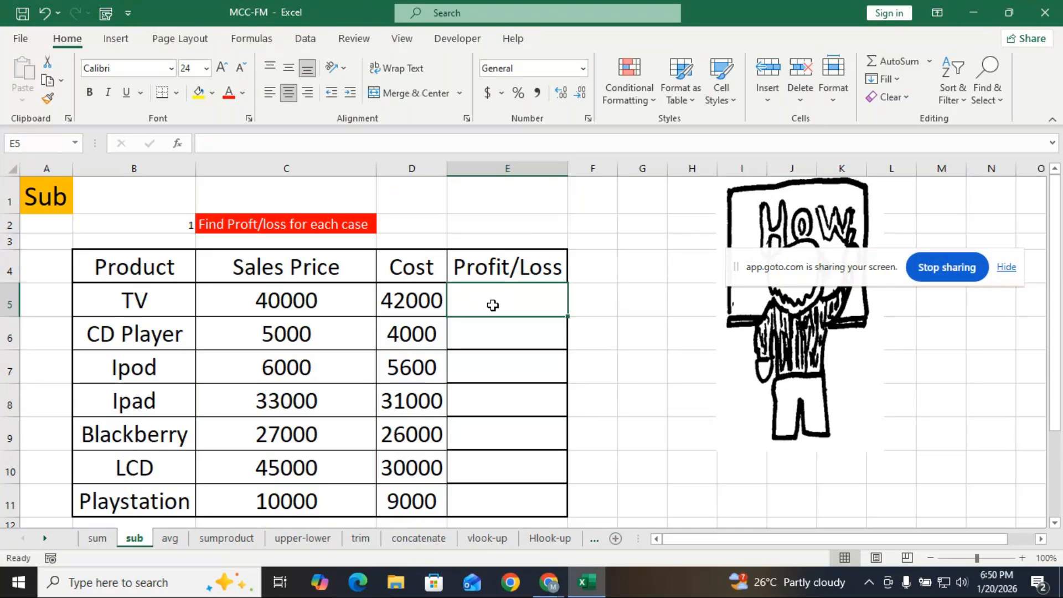
type("=")
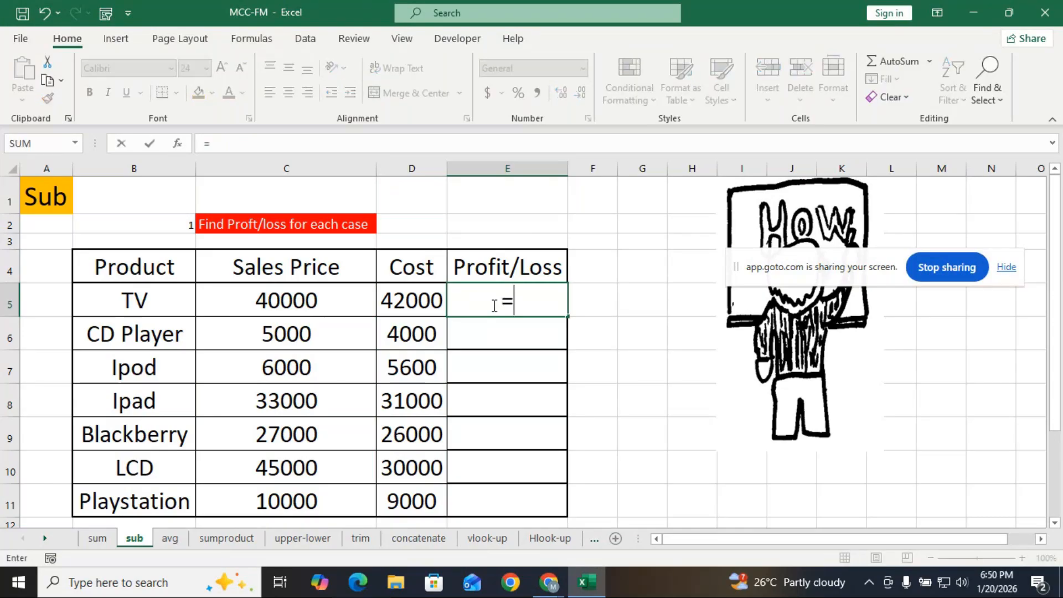
left_click(357, 306)
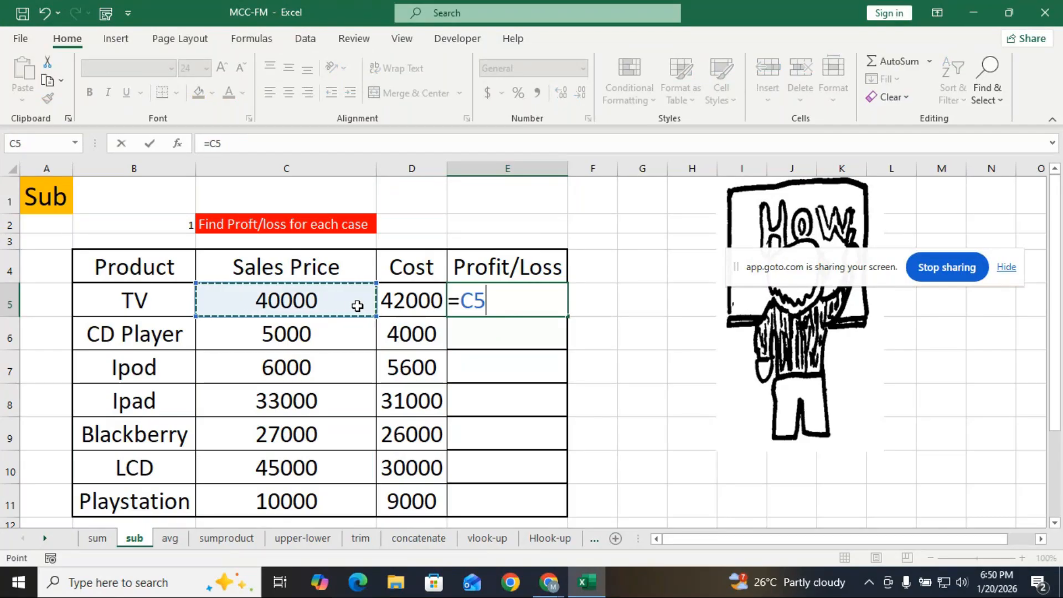
type("-")
left_click(398, 305)
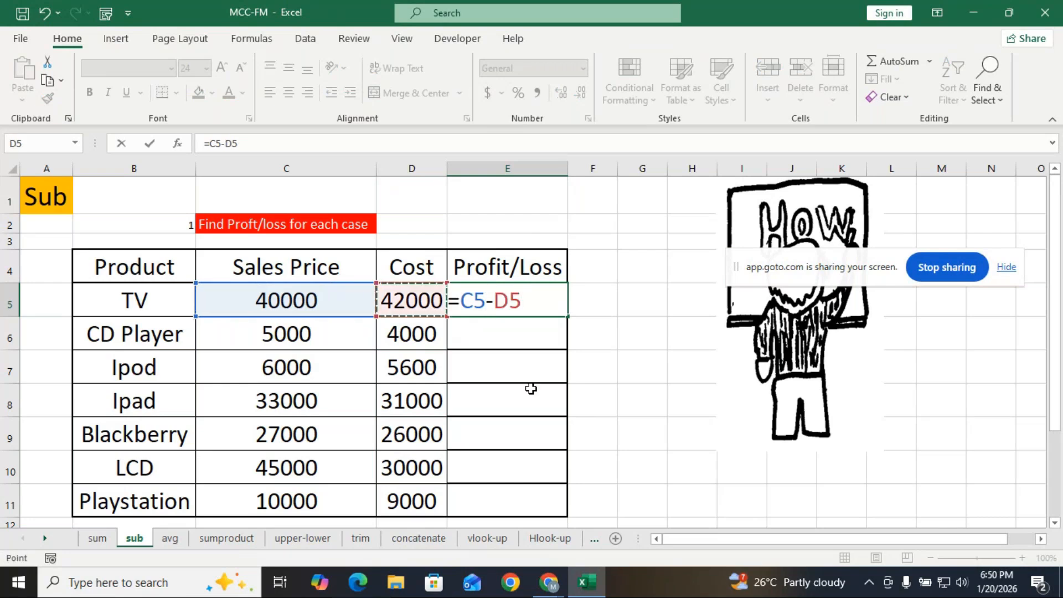
key("Return")
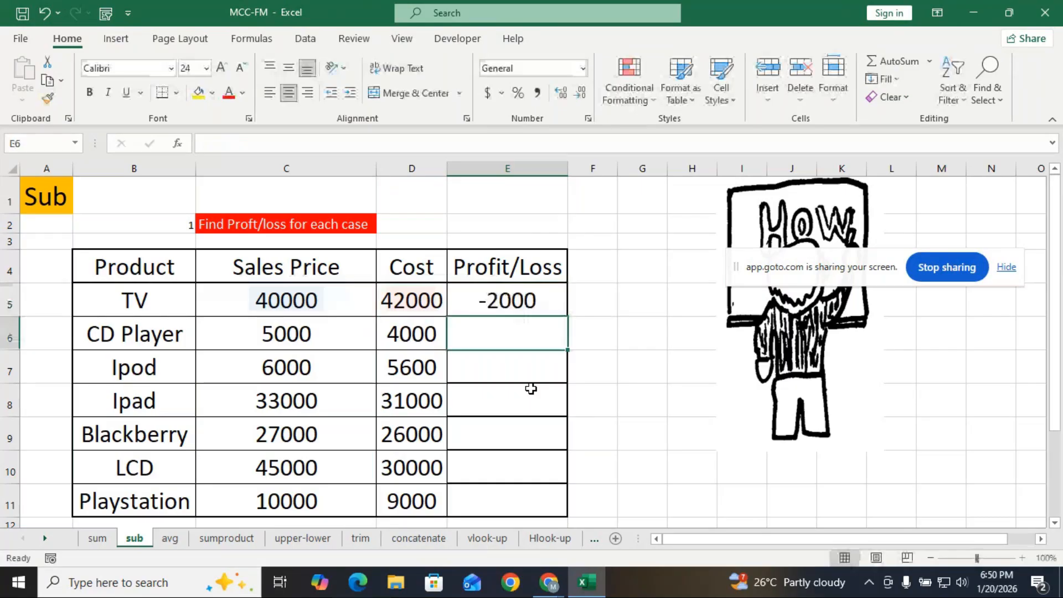
Fill the subtraction formula from E5 down through E11 for all the products
left_click(530, 301)
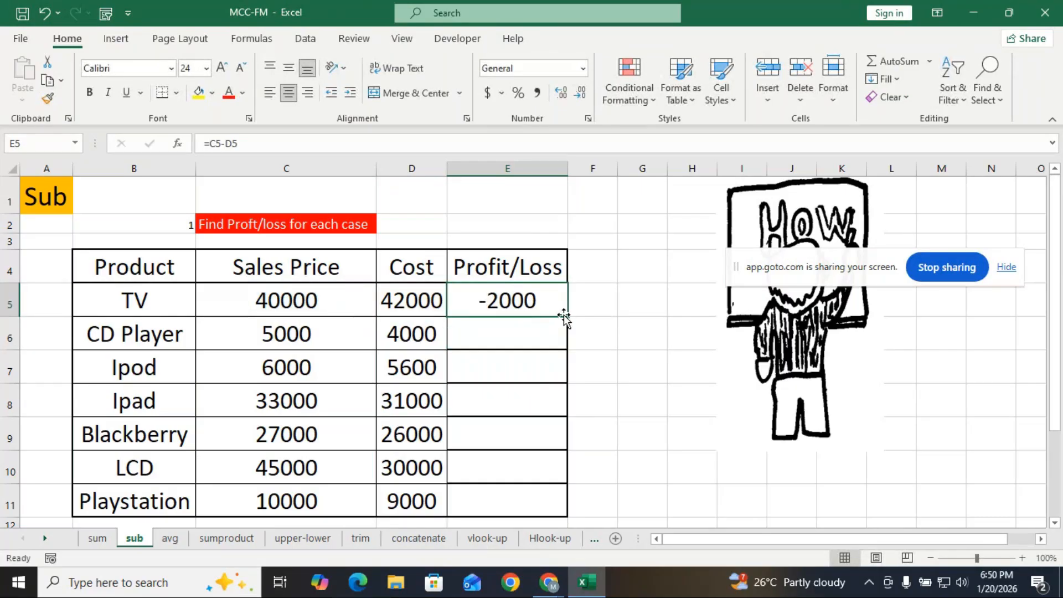
left_click_drag(570, 314, 530, 511)
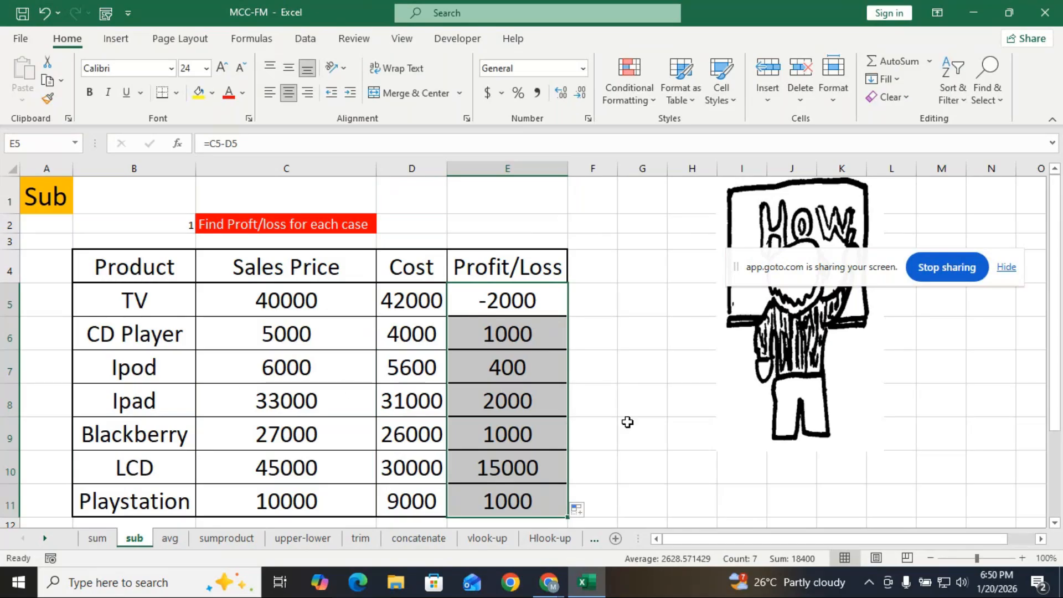
scroll(638, 422, "down", 1)
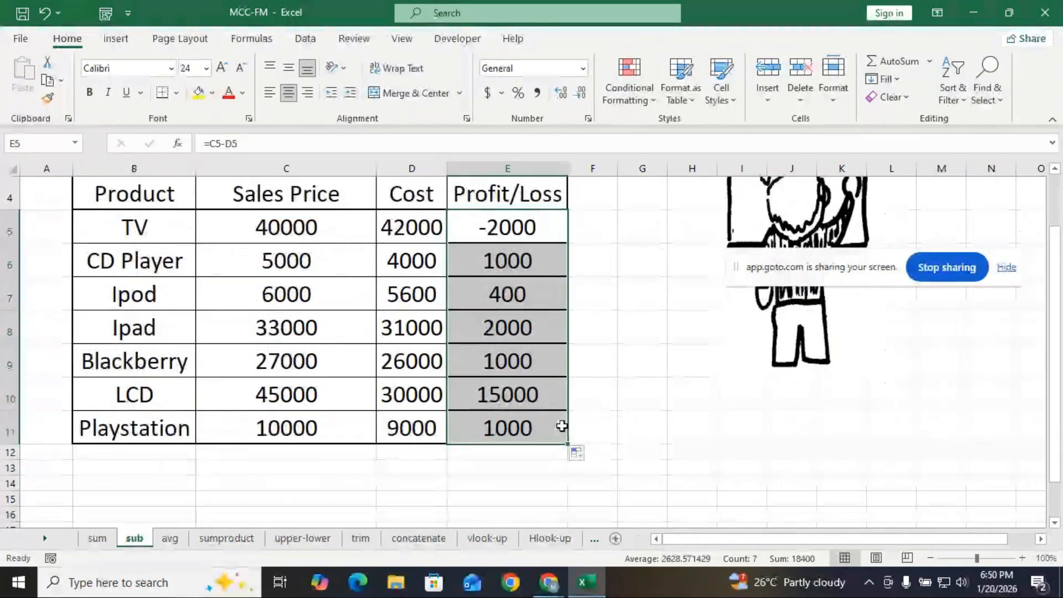
scroll(582, 424, "up", 1)
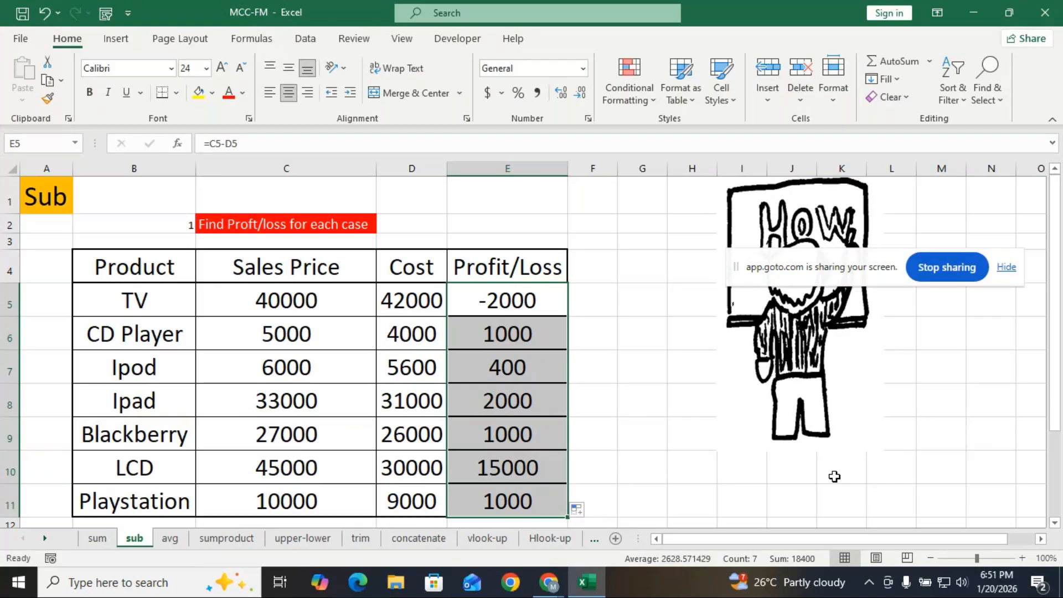
Clear the contents of the Profit/Loss cells E5:E11
left_click_drag(529, 303, 553, 498)
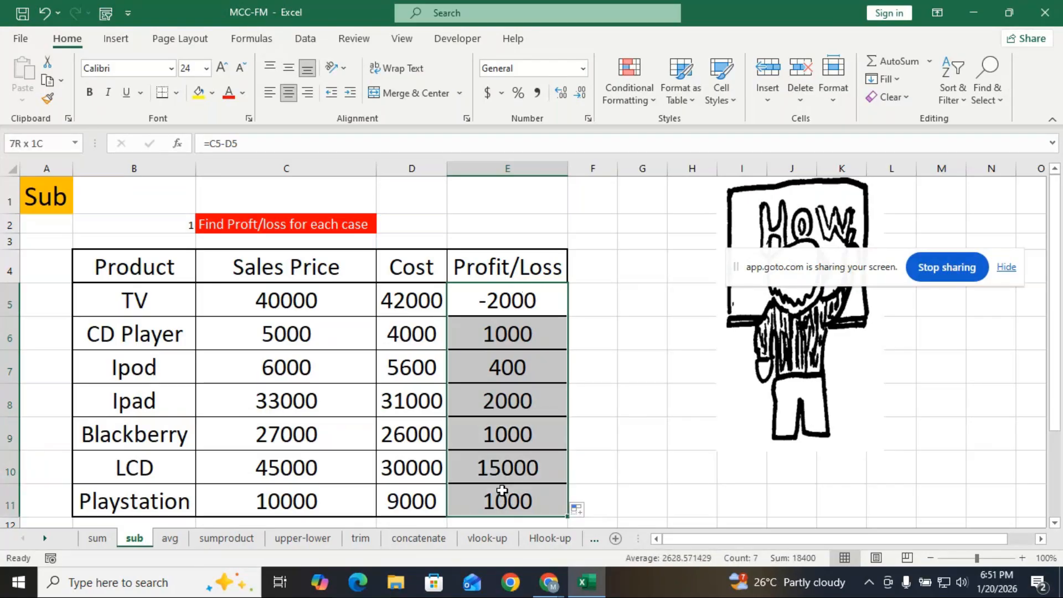
right_click(495, 371)
left_click(514, 345)
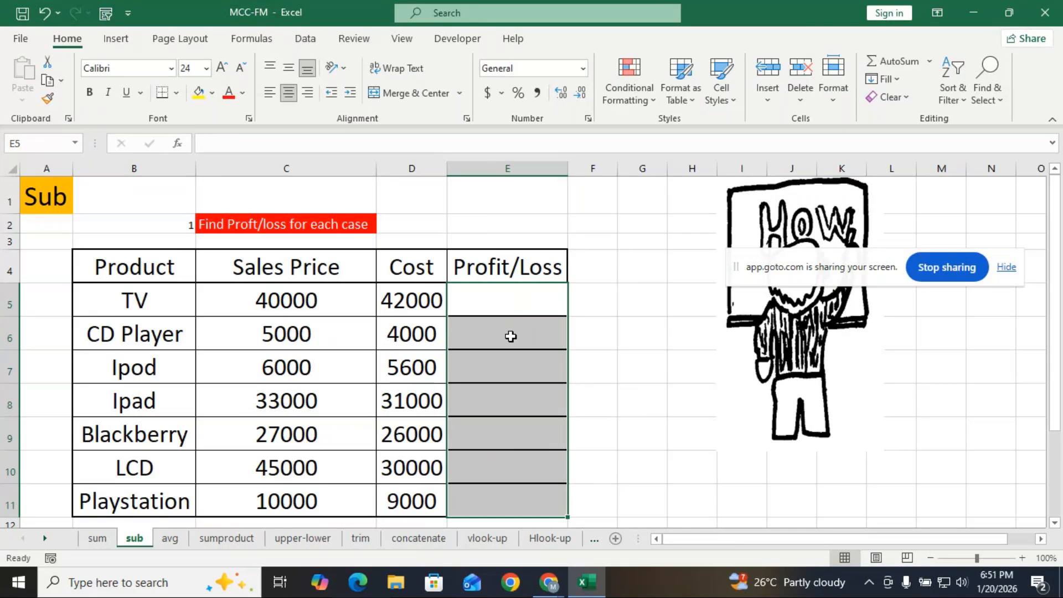
key("shift+Up")
key("shift+Up")
key("shift+Up")
Calculate the TV's profit or loss in E5 with =C5-D5 and fill the formula down through E11
left_click(496, 309)
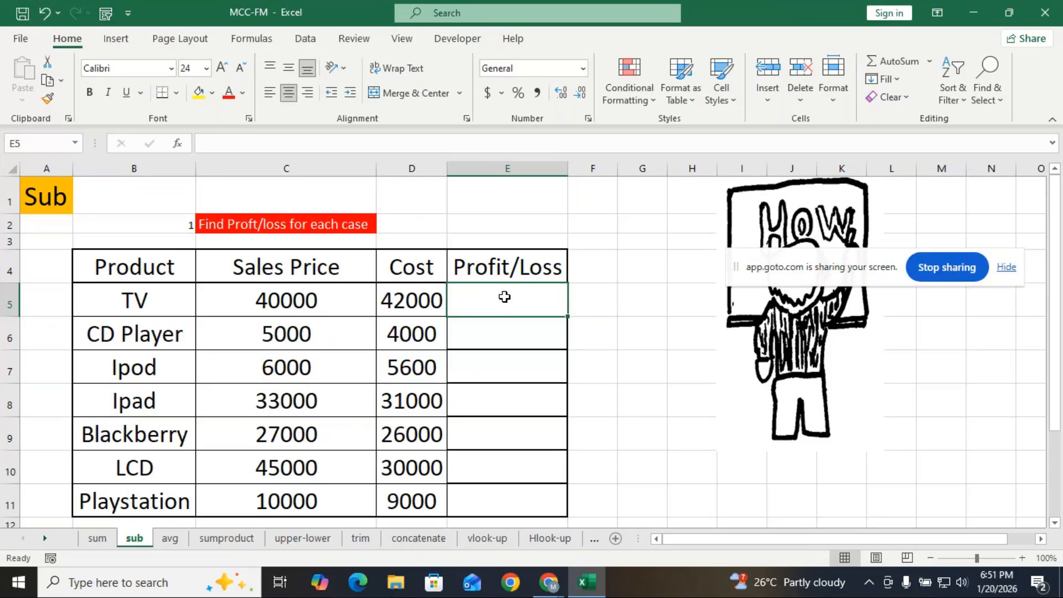
type("=")
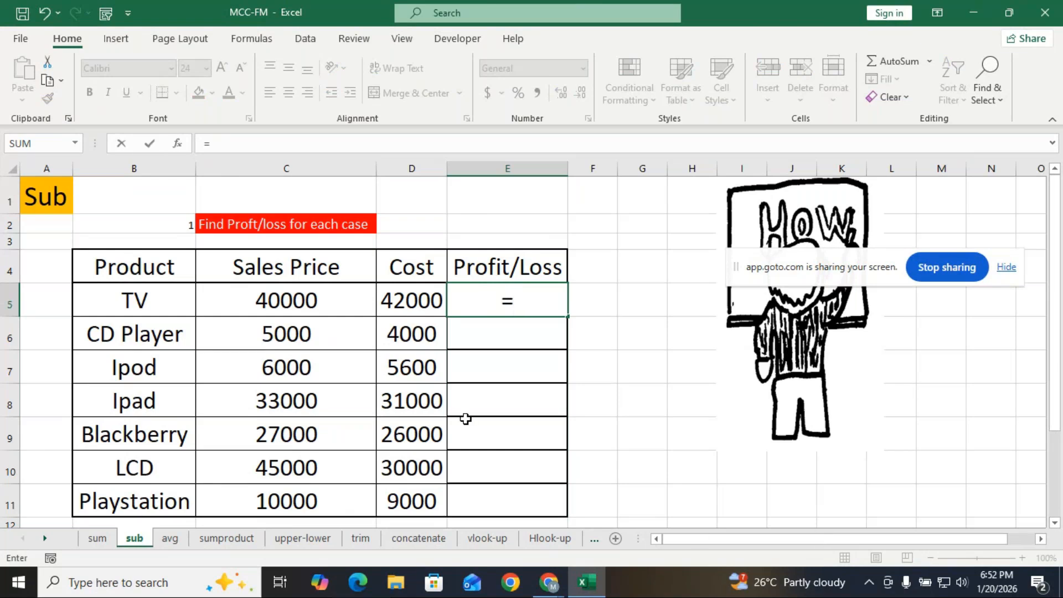
left_click(319, 307)
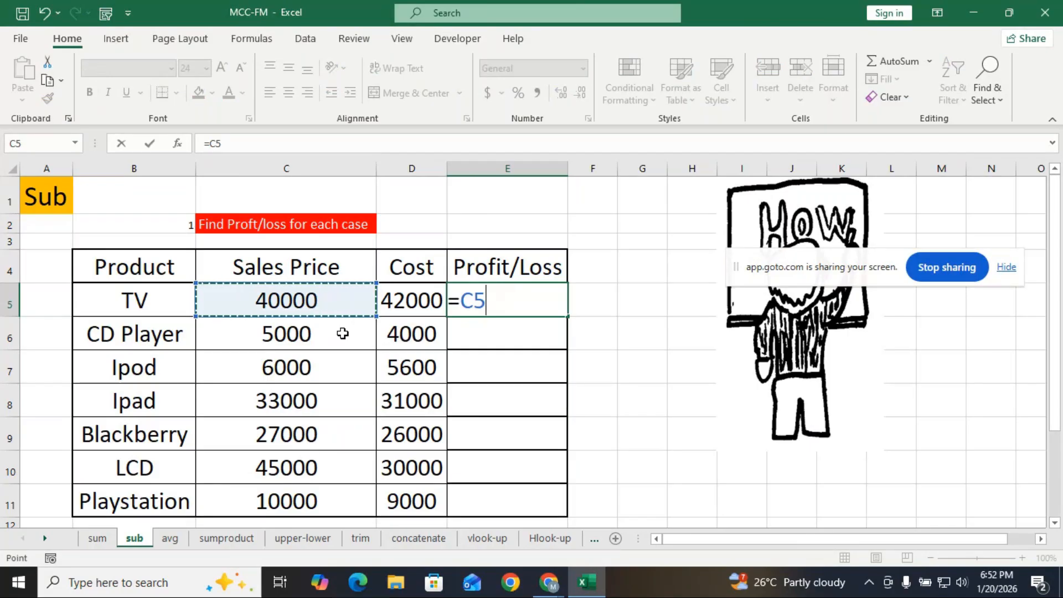
type("-")
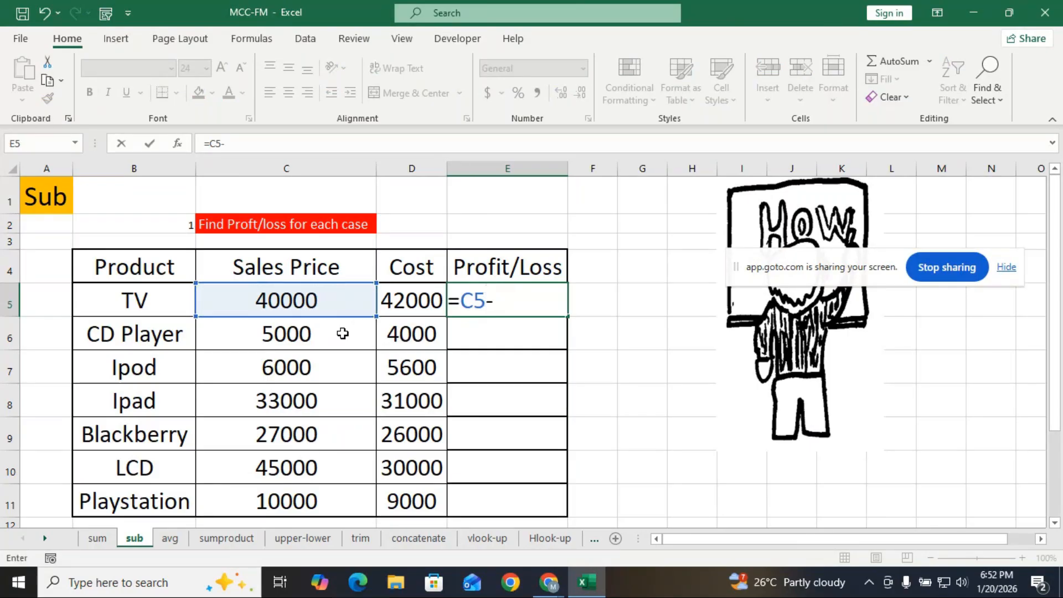
left_click(420, 302)
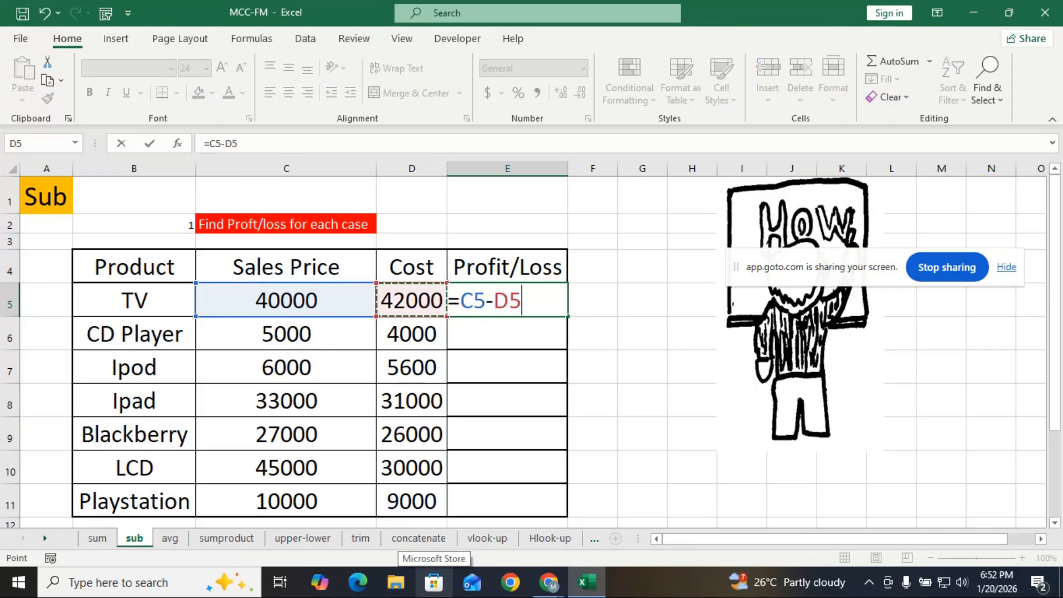
key("Return")
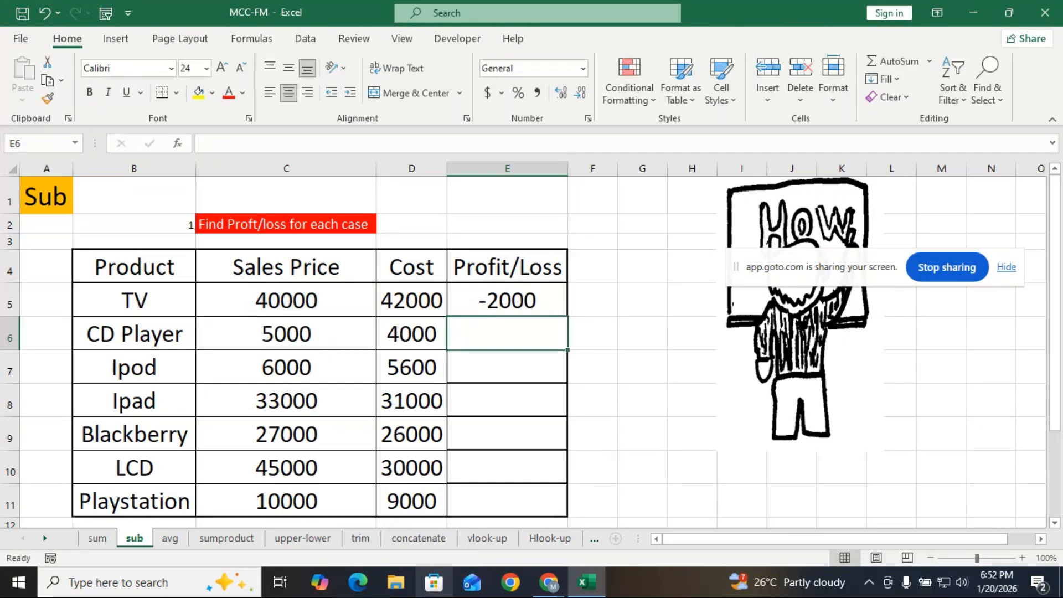
left_click(543, 305)
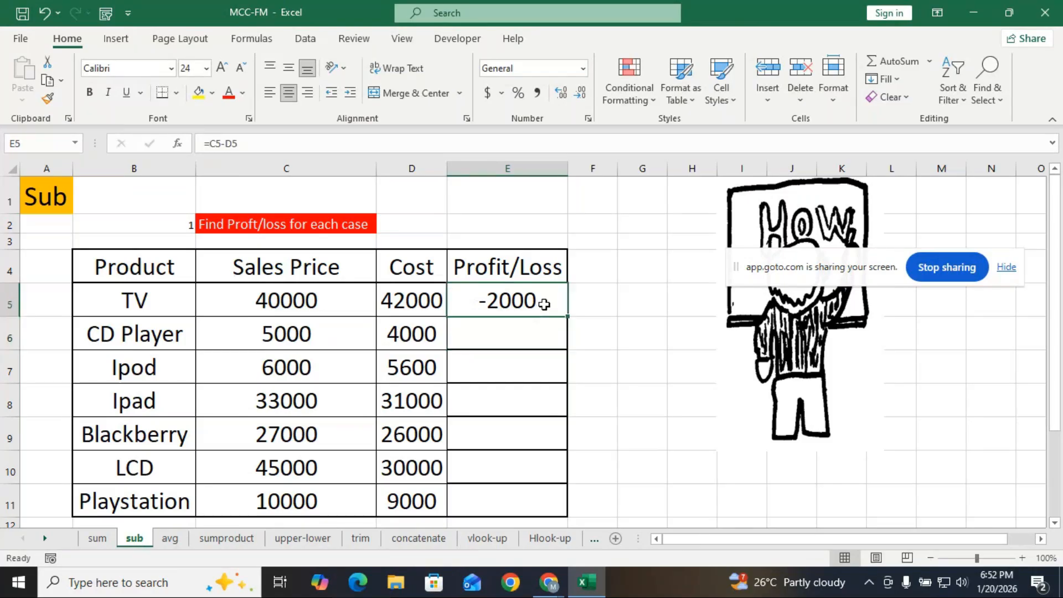
left_click_drag(568, 316, 552, 502)
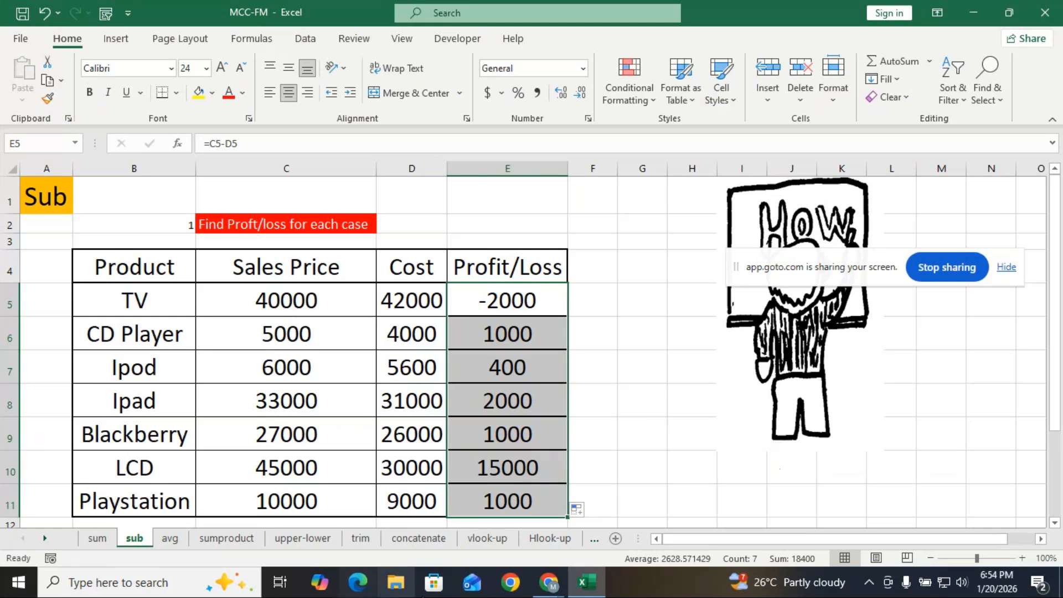
Switch to the GoTo Meeting window in Chrome to check it, and return to the Excel workbook
left_click(547, 587)
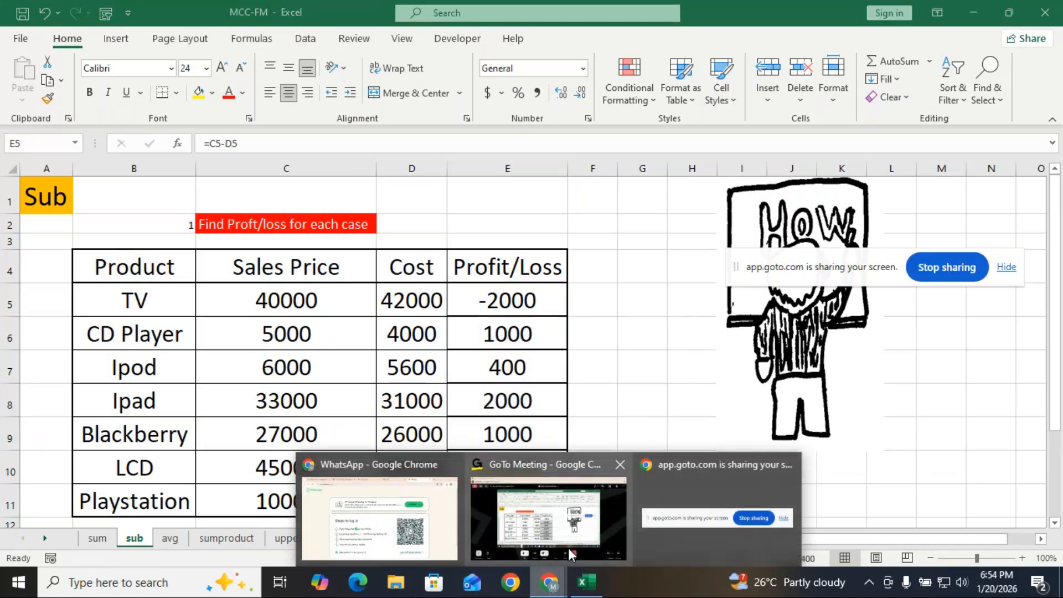
left_click(574, 519)
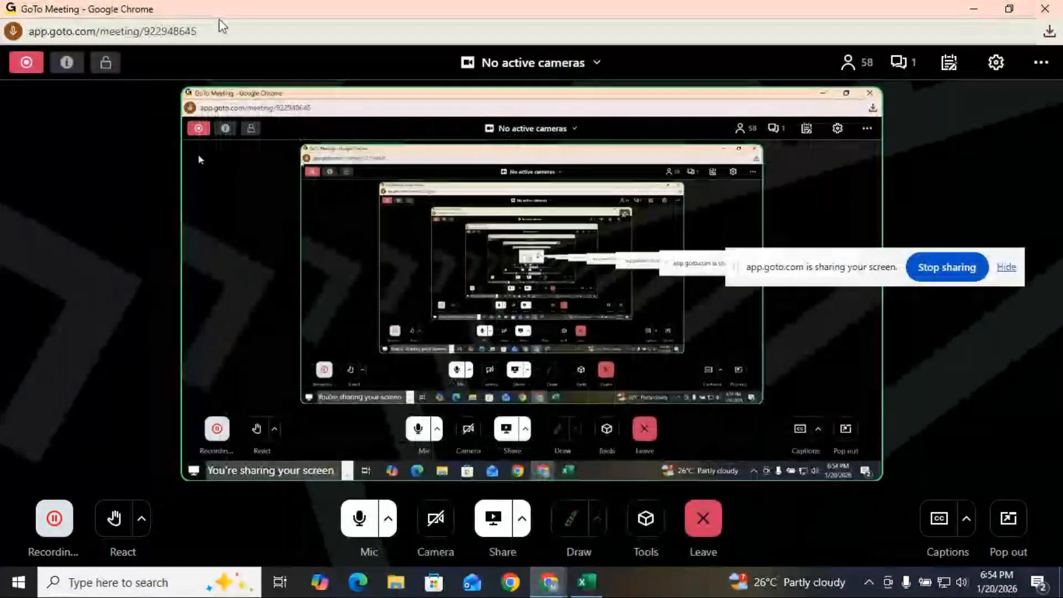
left_click(586, 582)
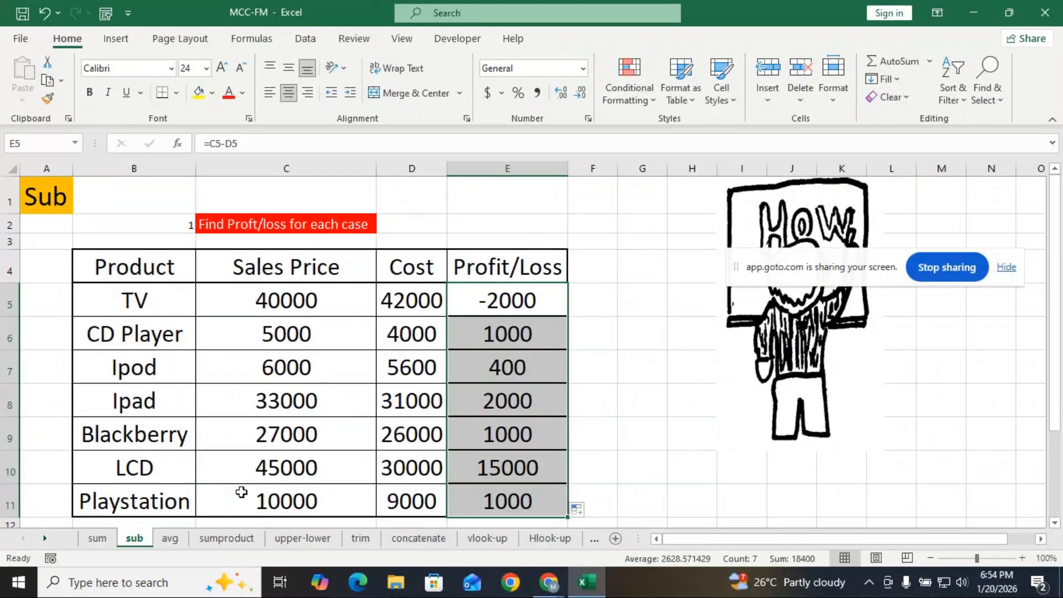
Open the avg sheet and view the Sales Unit and Sales Amount table down to its Average row
left_click(185, 540)
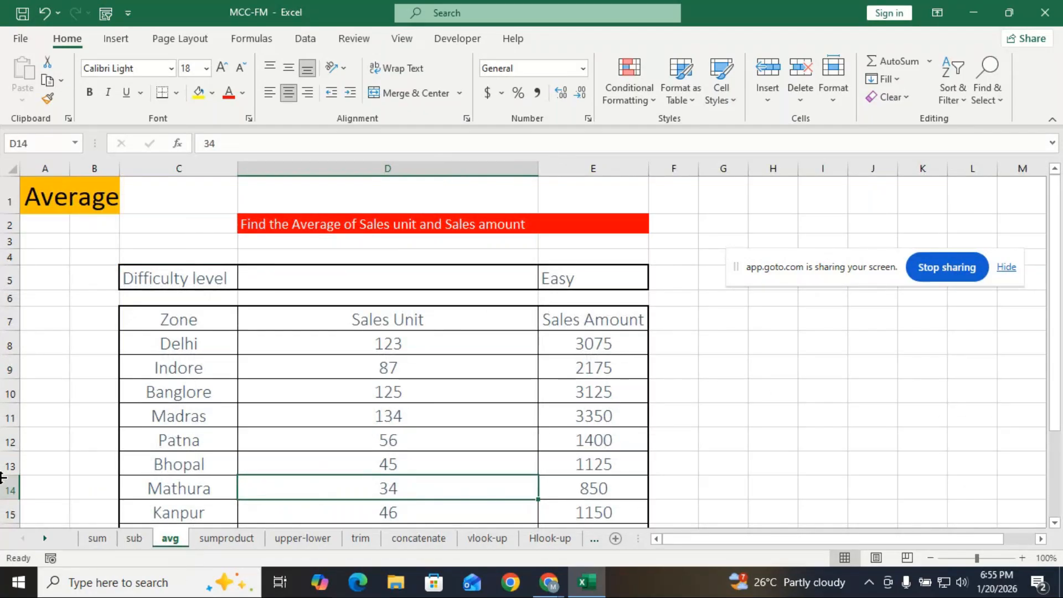
scroll(345, 306, "down", 1)
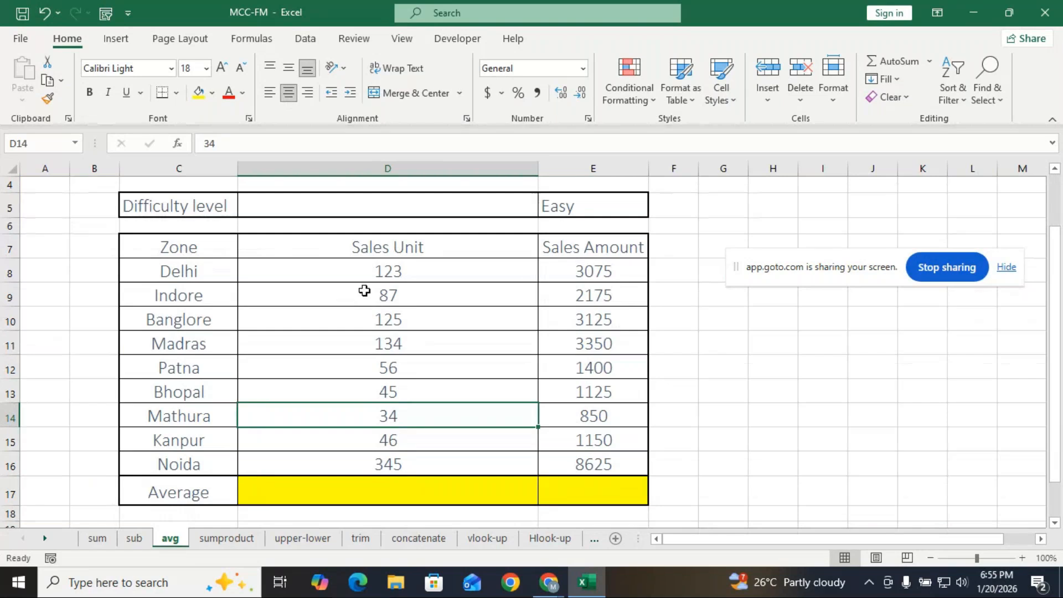
scroll(409, 301, "down", 1)
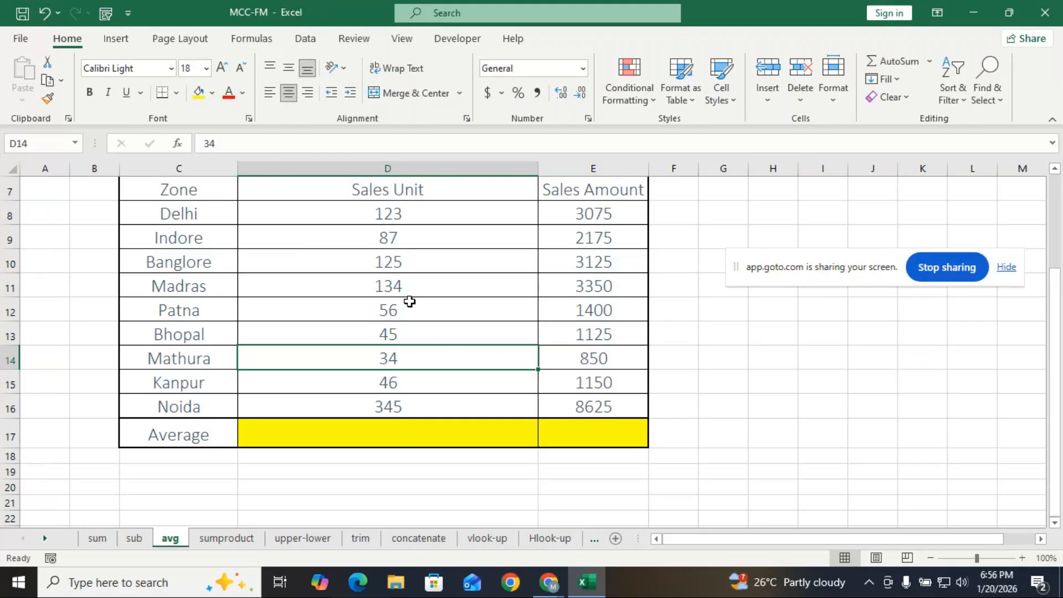
Calculate the average of the Sales Unit column in D17 with the formula =AVERAGE(D8:D16)
left_click(337, 441)
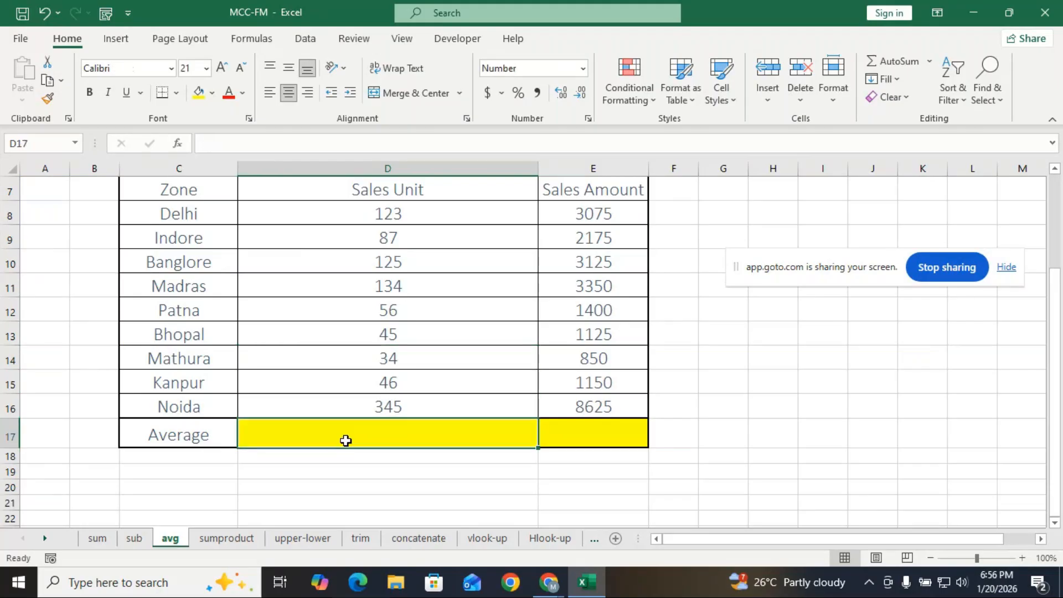
type("=")
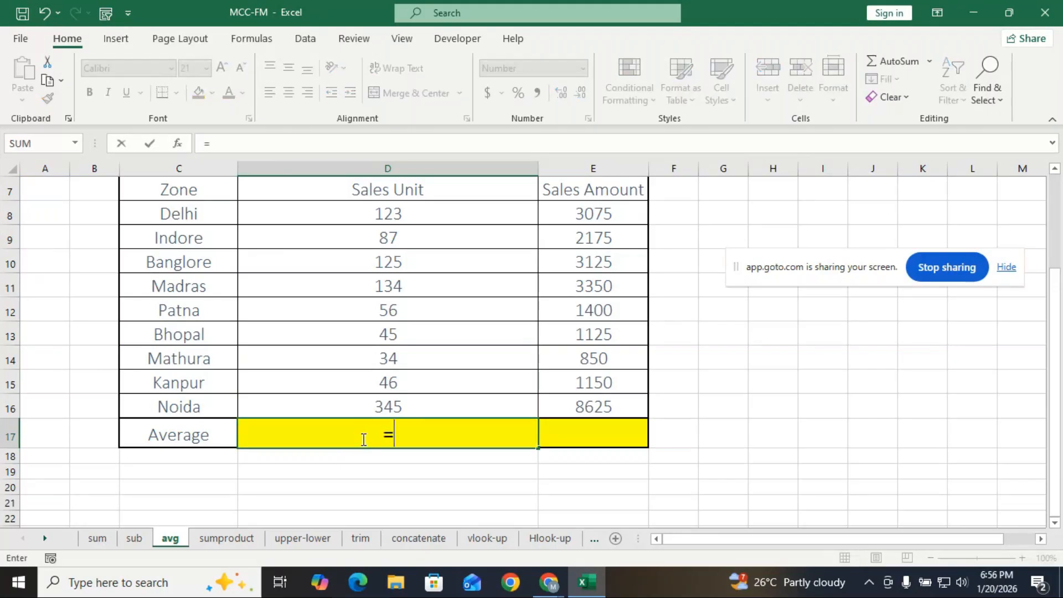
type("av")
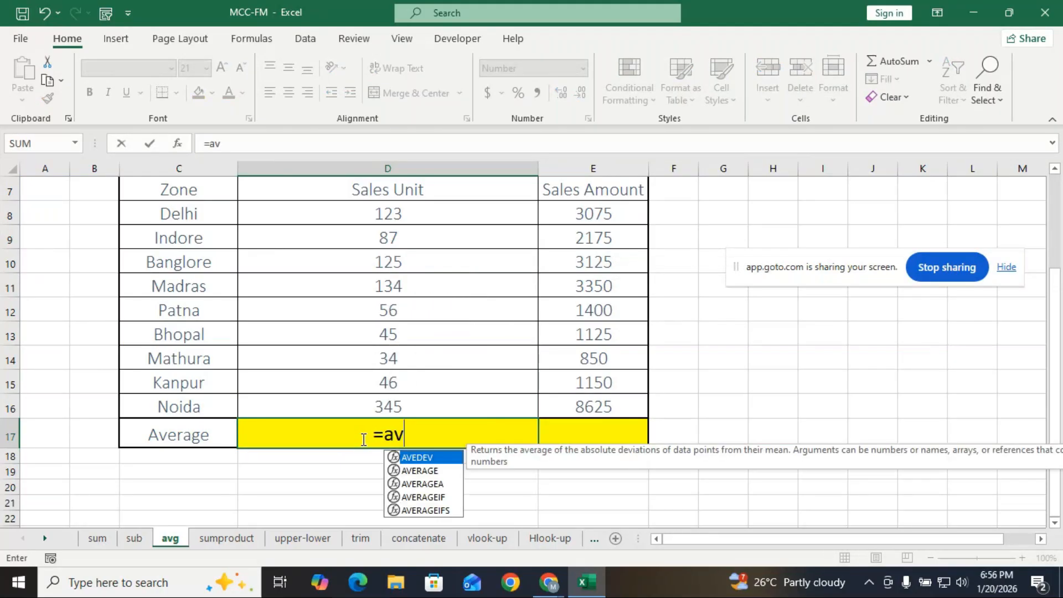
double_click(419, 470)
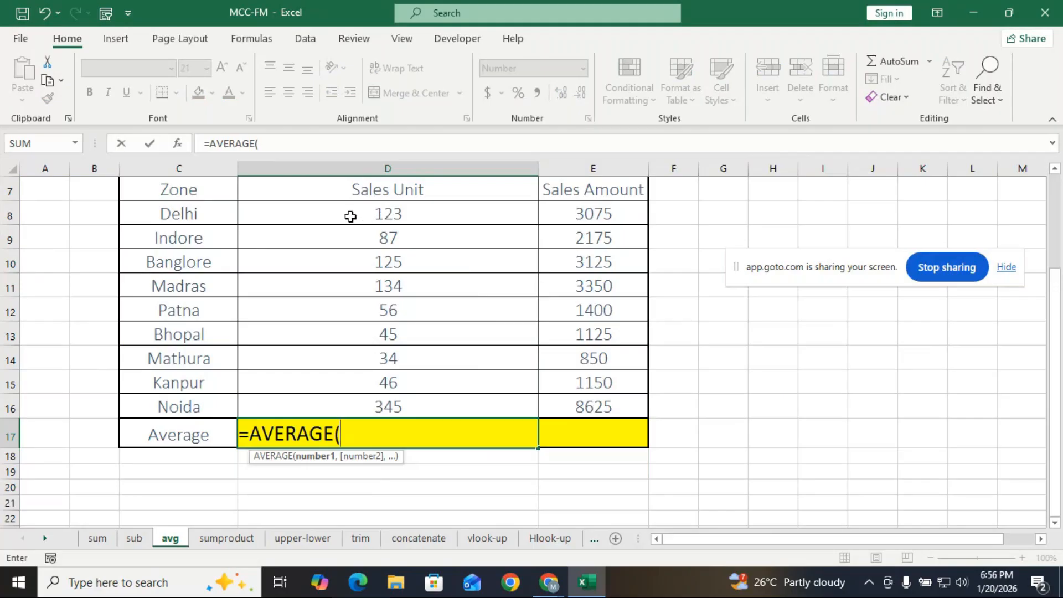
left_click_drag(351, 216, 325, 408)
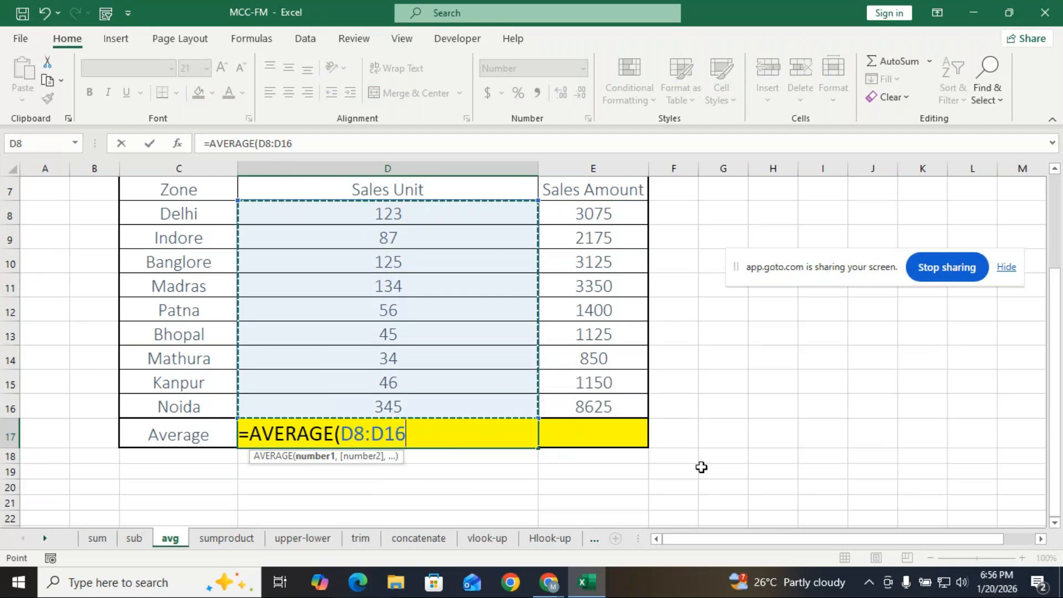
type(")")
key("Return")
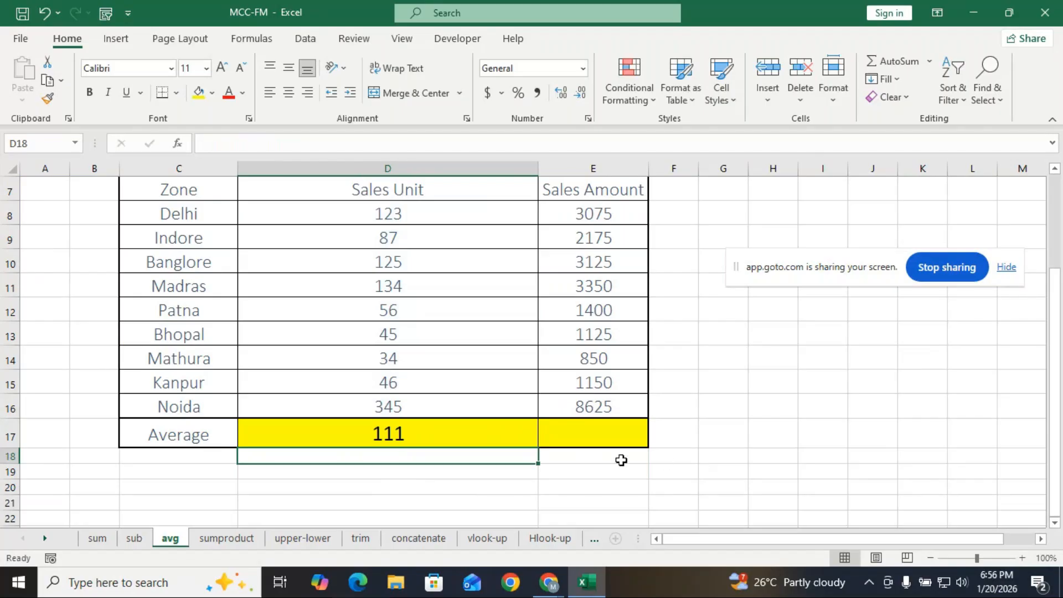
Clear the Sales Unit average in D17 and enter the formula =AVERAGE(D8:D16) again
left_click(441, 433)
key("BackSpace")
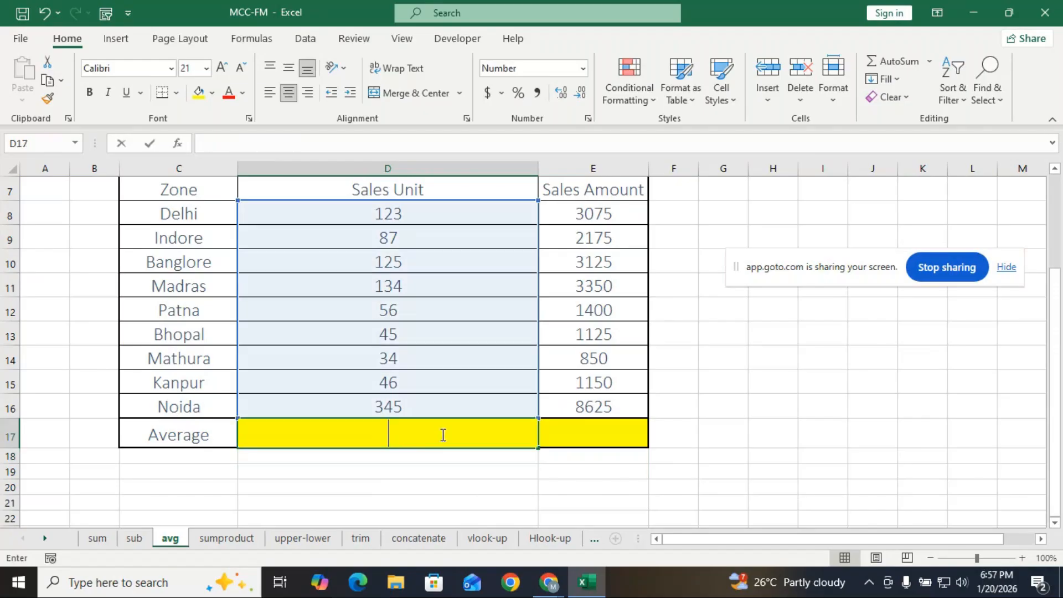
type("=")
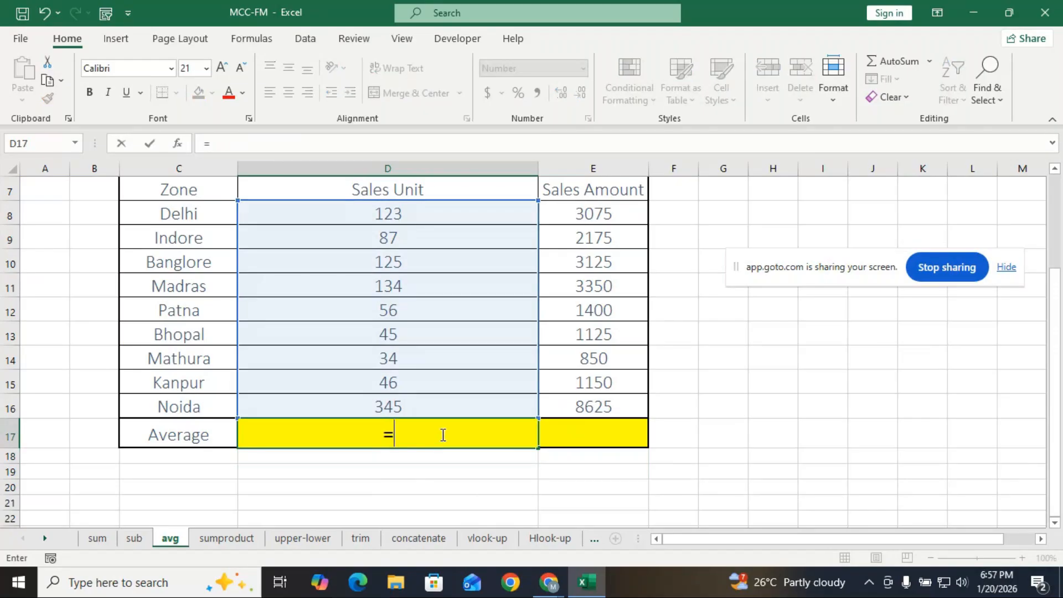
type("aver")
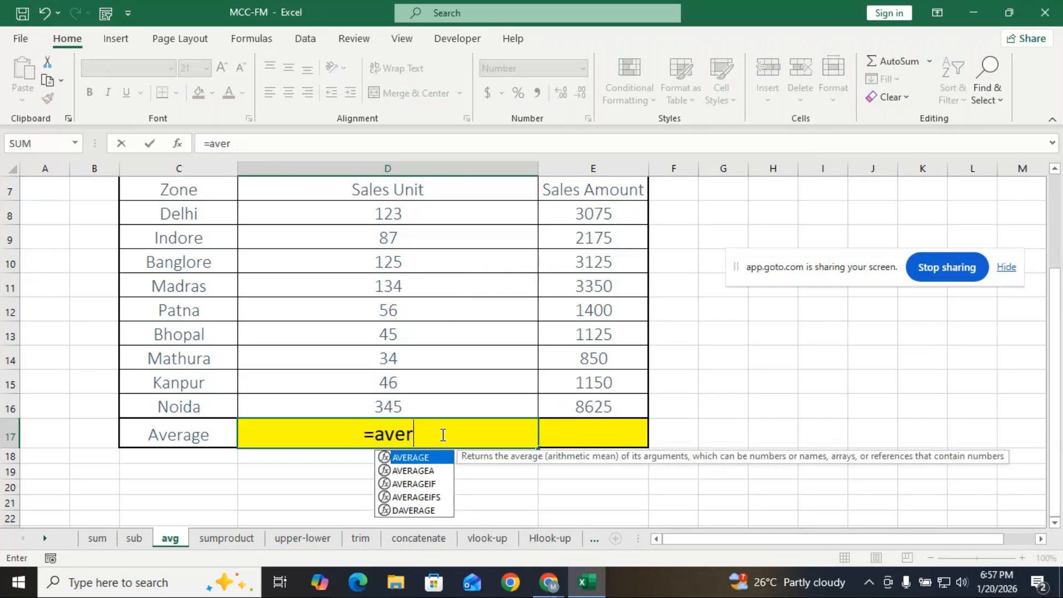
type("a")
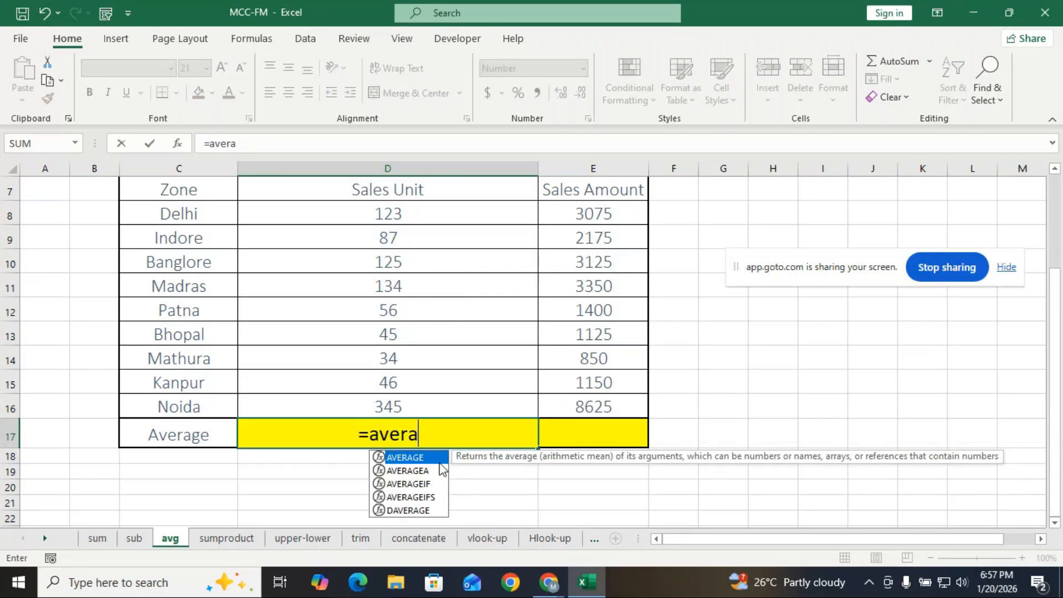
double_click(431, 457)
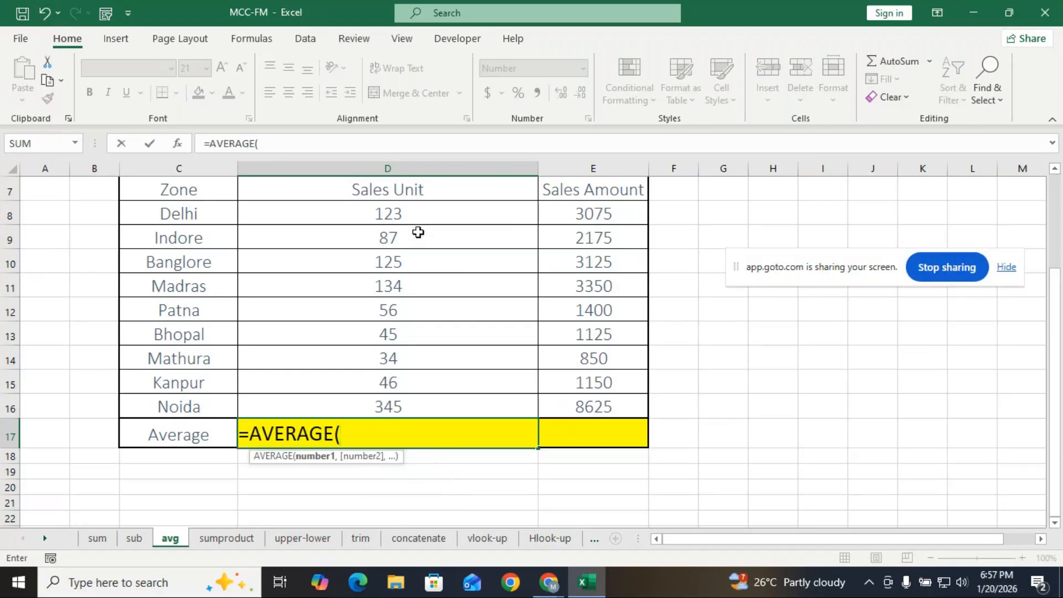
left_click_drag(423, 209, 404, 397)
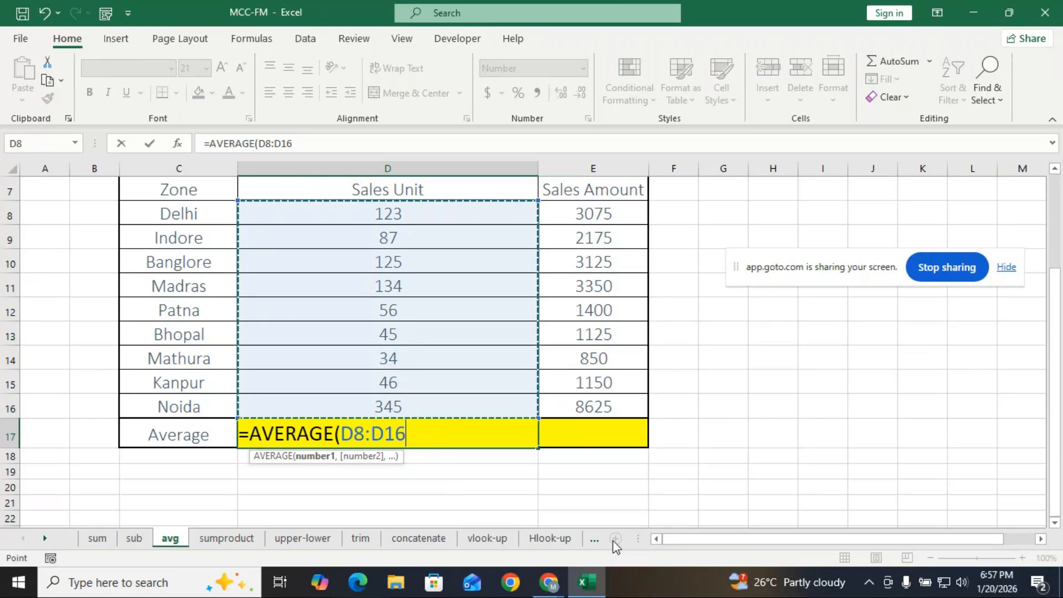
type(")")
key("Return")
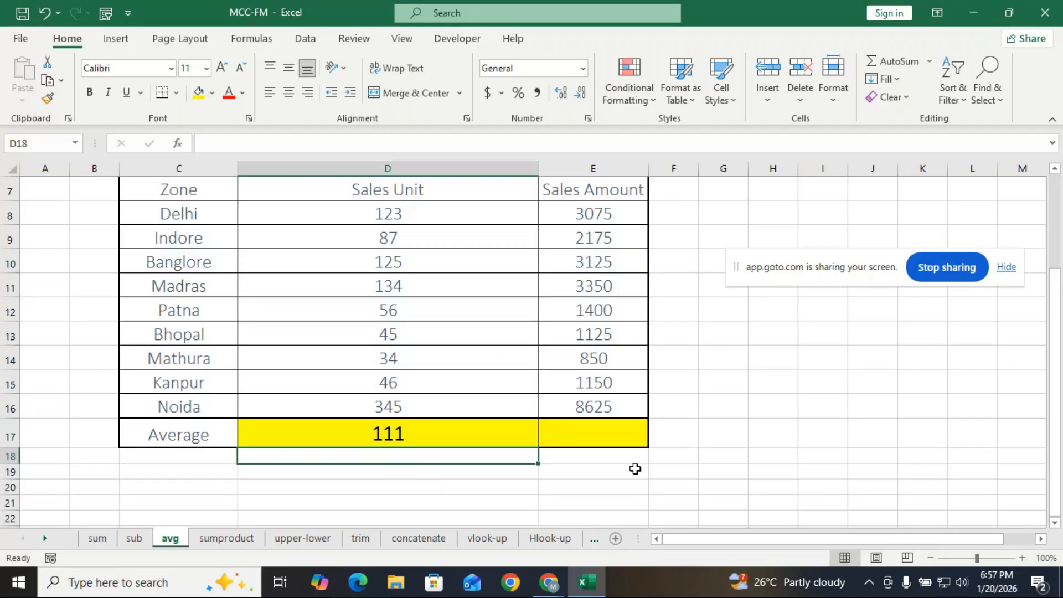
Calculate the average of the Sales Amount column in E17 with the formula =AVERAGE(E8:E16)
left_click(594, 441)
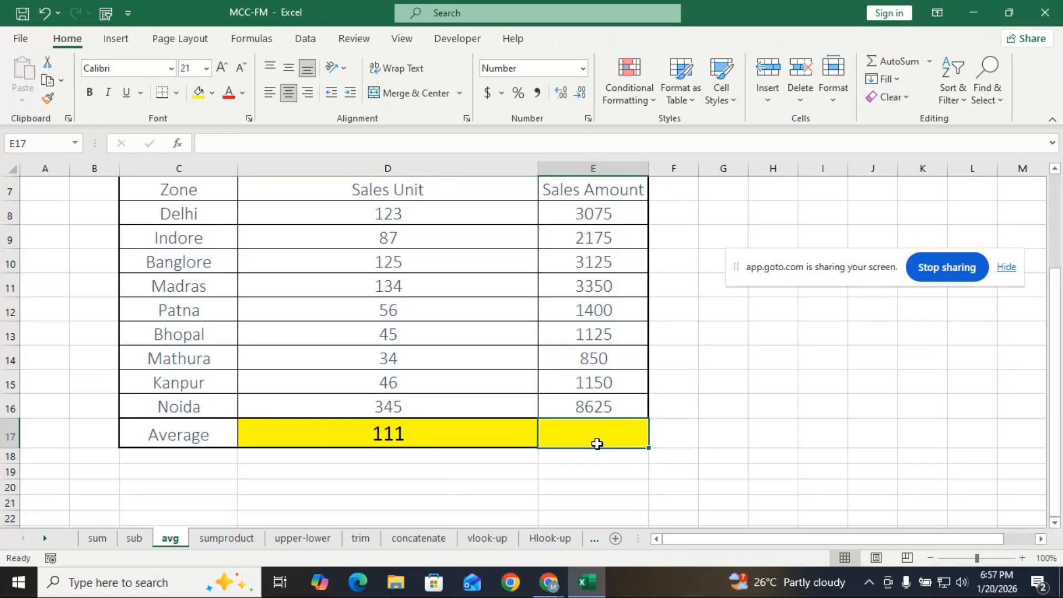
type("=av")
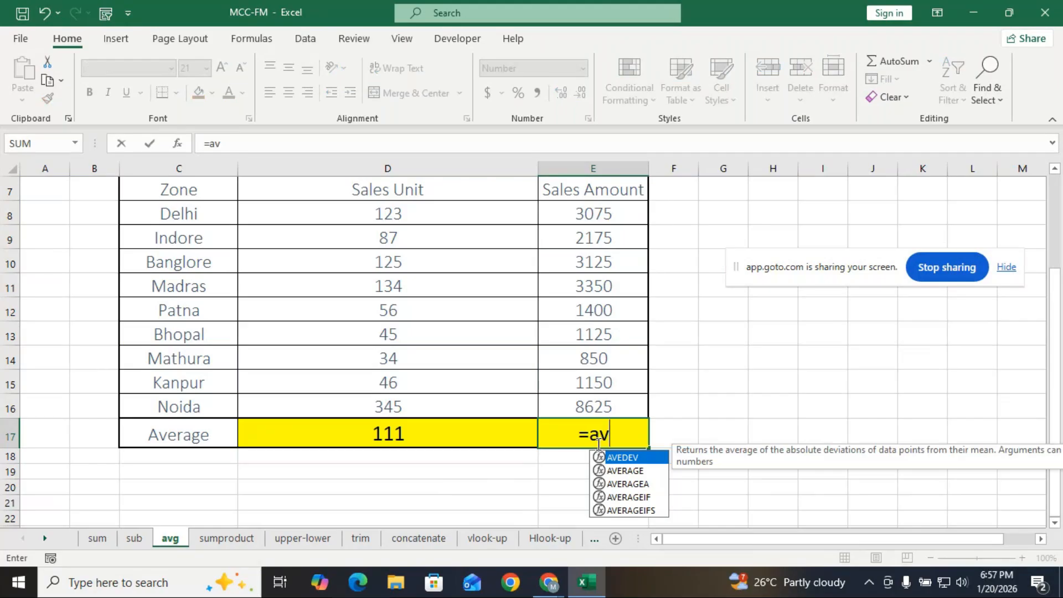
double_click(645, 471)
left_click_drag(581, 215, 584, 319)
left_click_drag(584, 390, 584, 397)
type(")")
key("Return")
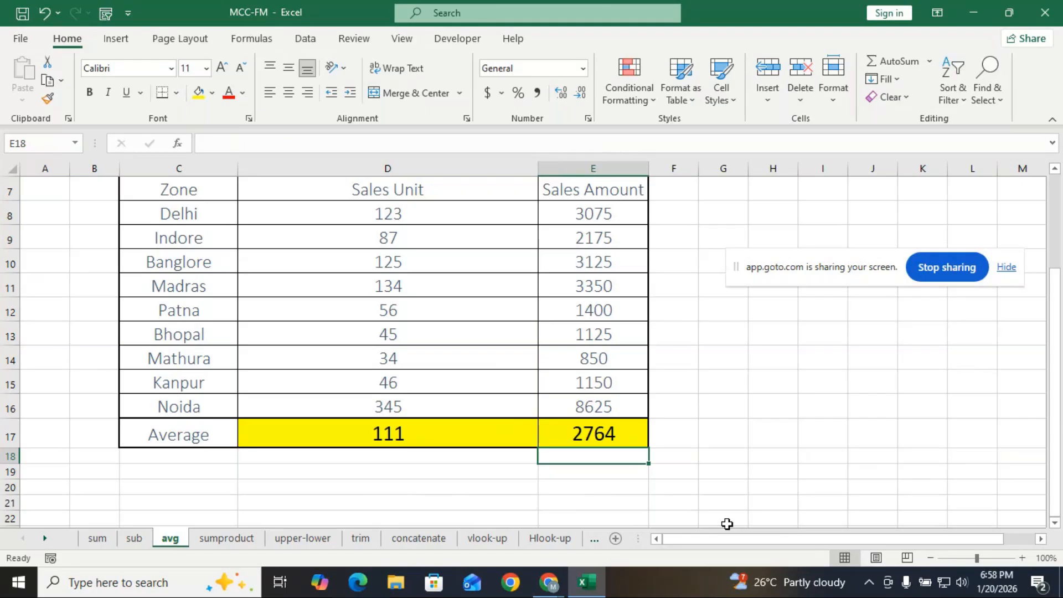
Increase the displayed decimals of the two averages in D17 and E17 to three places
left_click(424, 434)
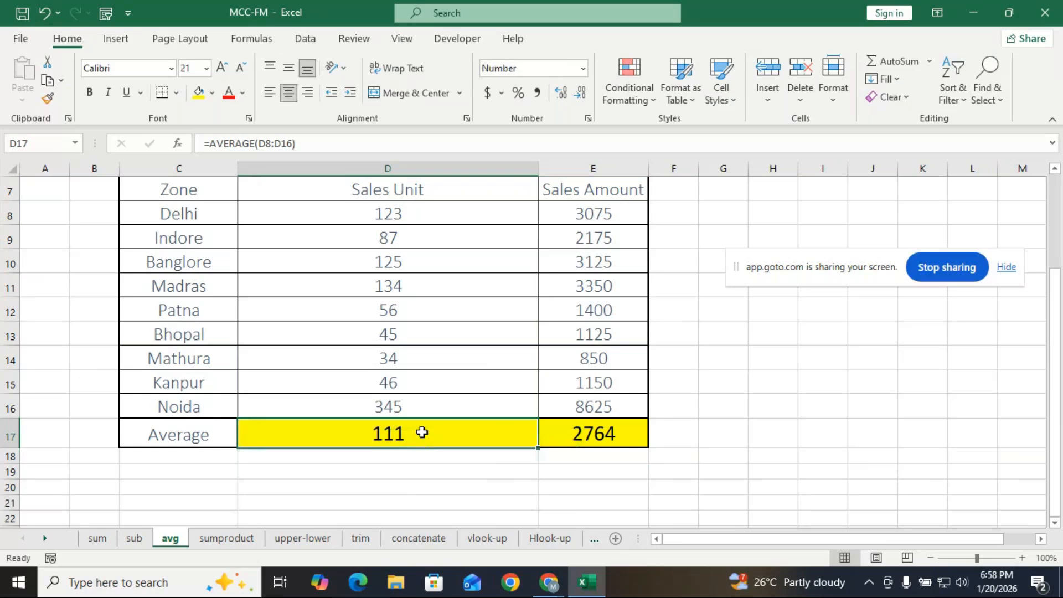
left_click(561, 92)
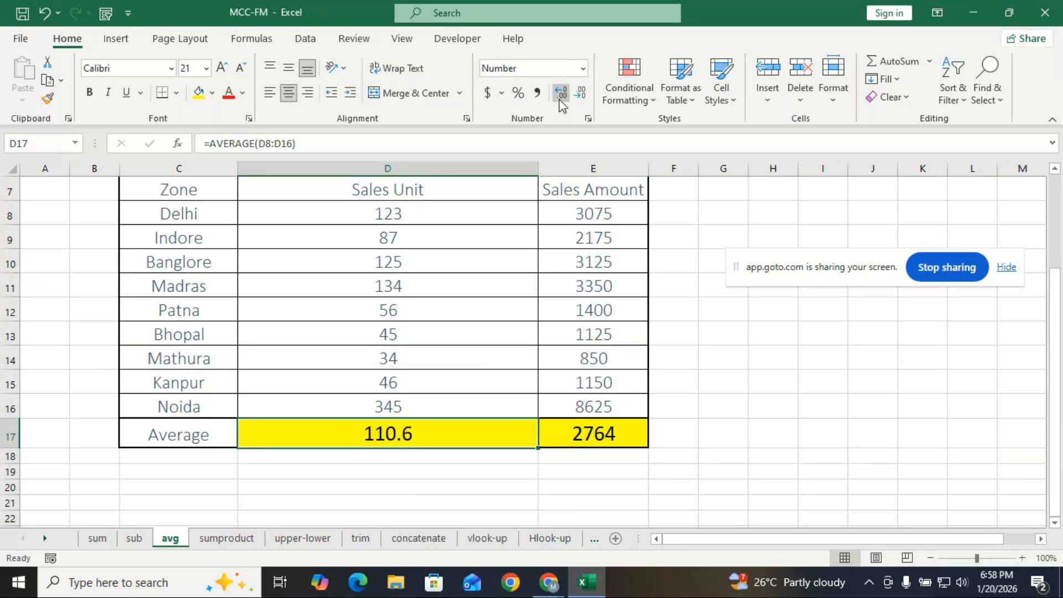
left_click(561, 93)
left_click(561, 93)
left_click(600, 446)
left_click(561, 94)
left_click(560, 93)
left_click(561, 93)
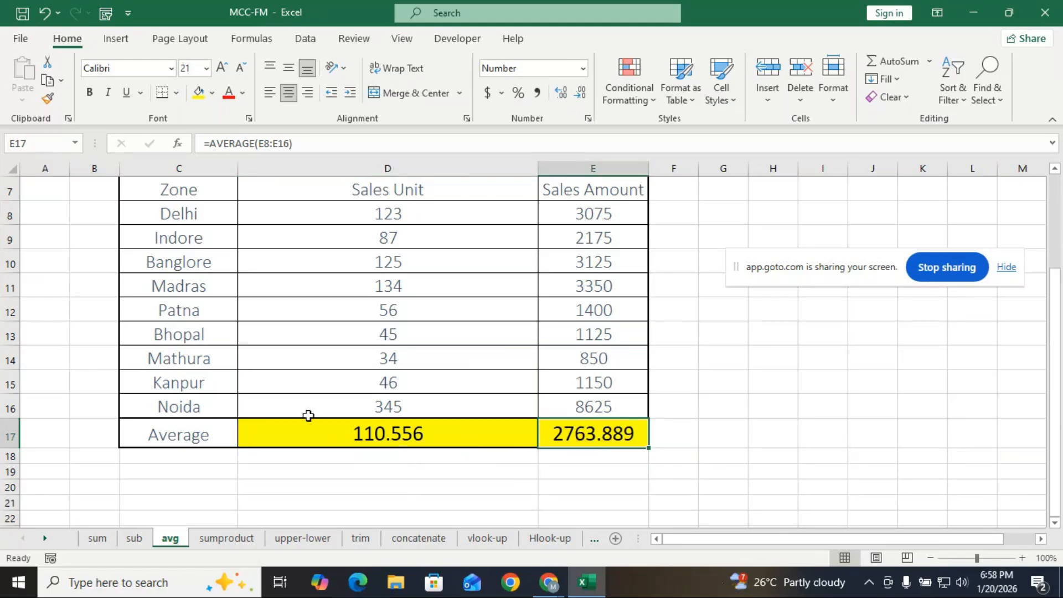
left_click(399, 473)
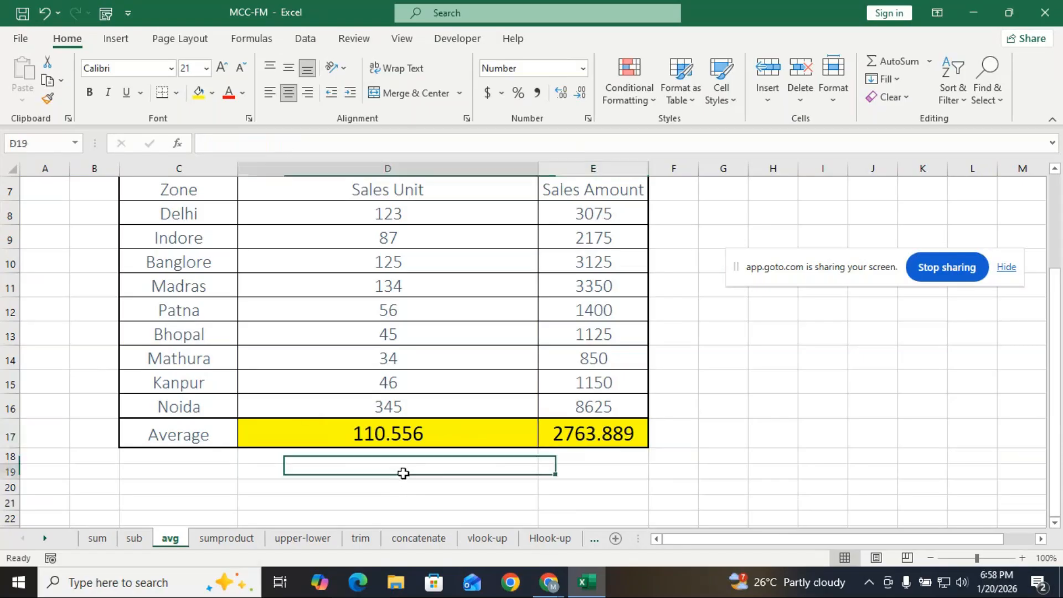
left_click(386, 426)
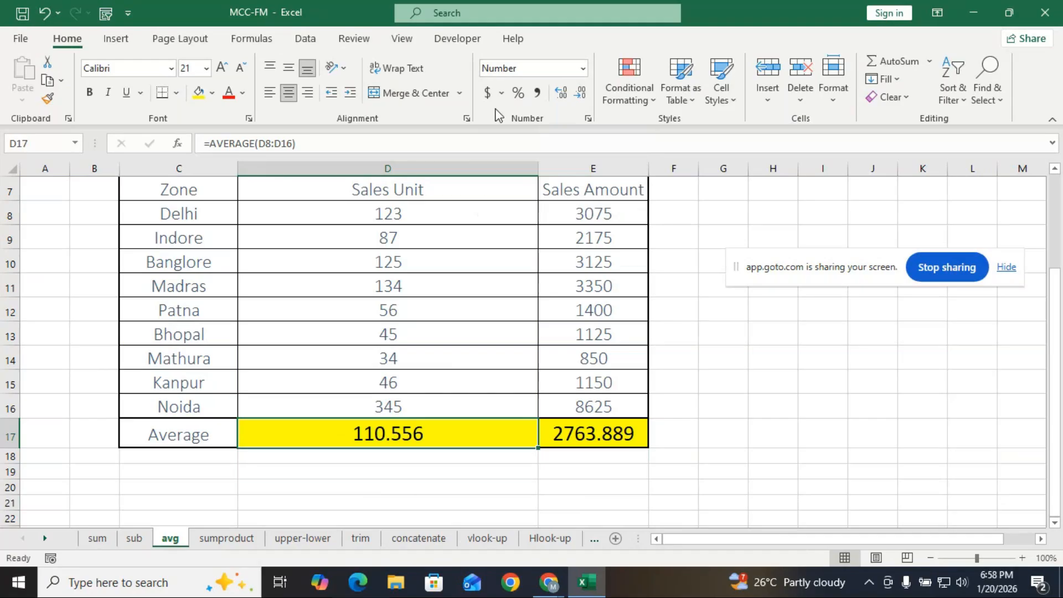
Reduce the displayed decimals of the two averages in D17 and E17 to zero places
left_click(579, 95)
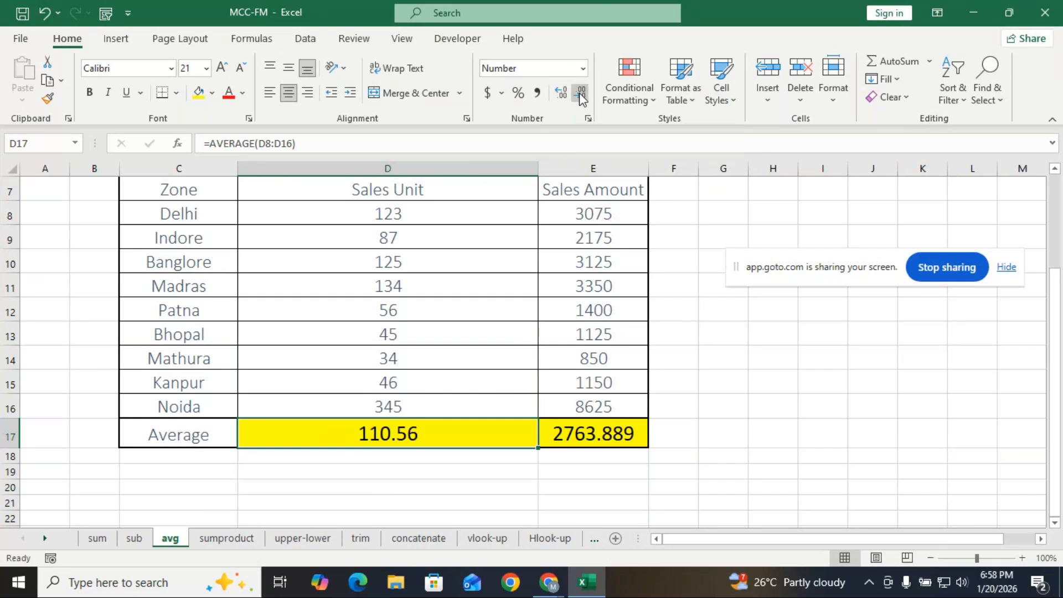
left_click(578, 95)
left_click(579, 96)
left_click(597, 435)
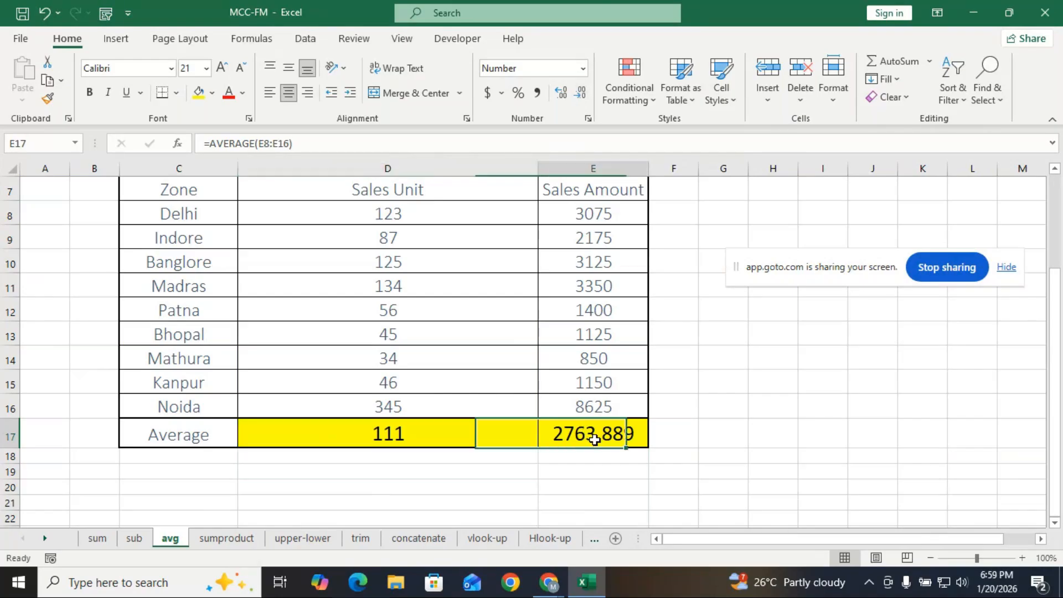
left_click(583, 97)
left_click(582, 98)
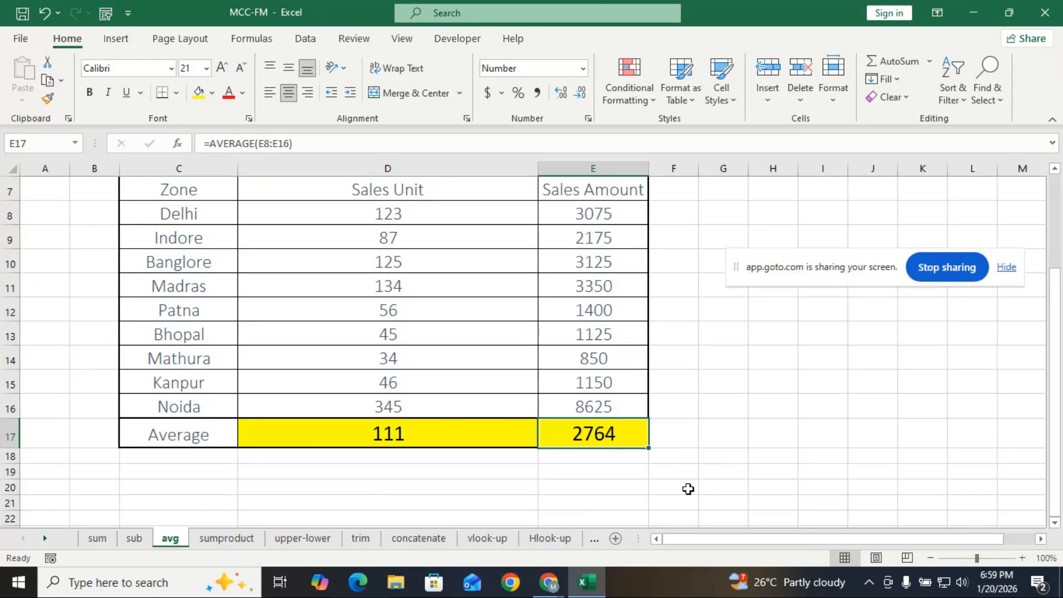
Inspect the AVERAGE formula and its referenced range in D17 without changing it
left_click(366, 438)
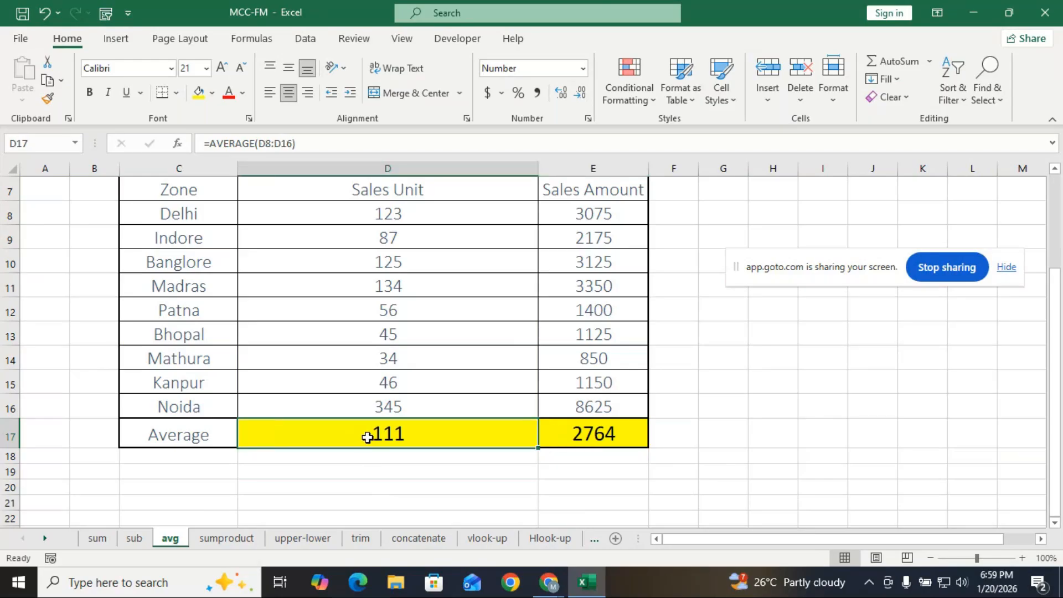
double_click(415, 438)
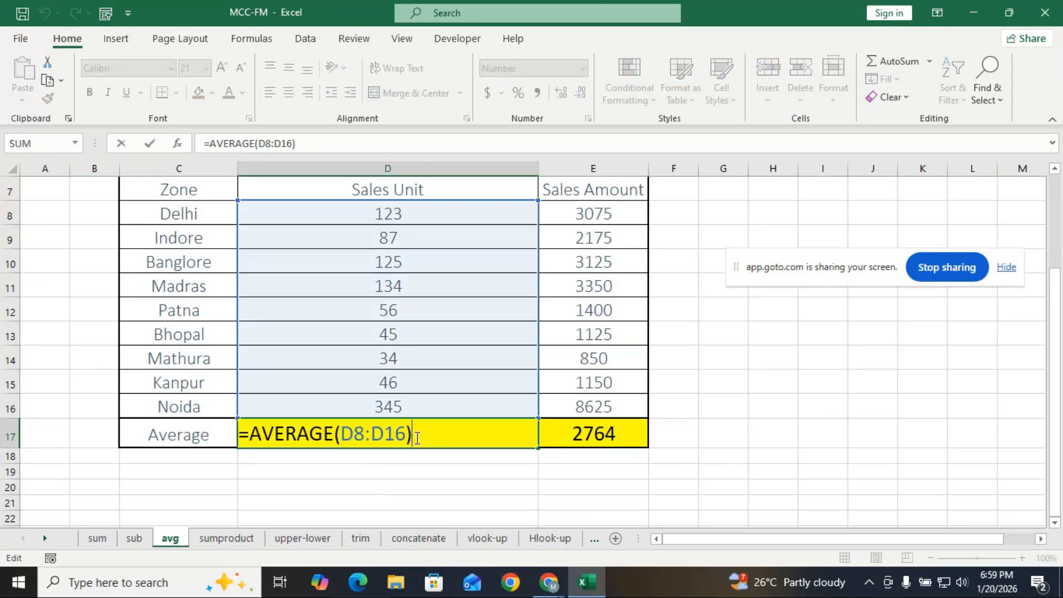
key("Escape")
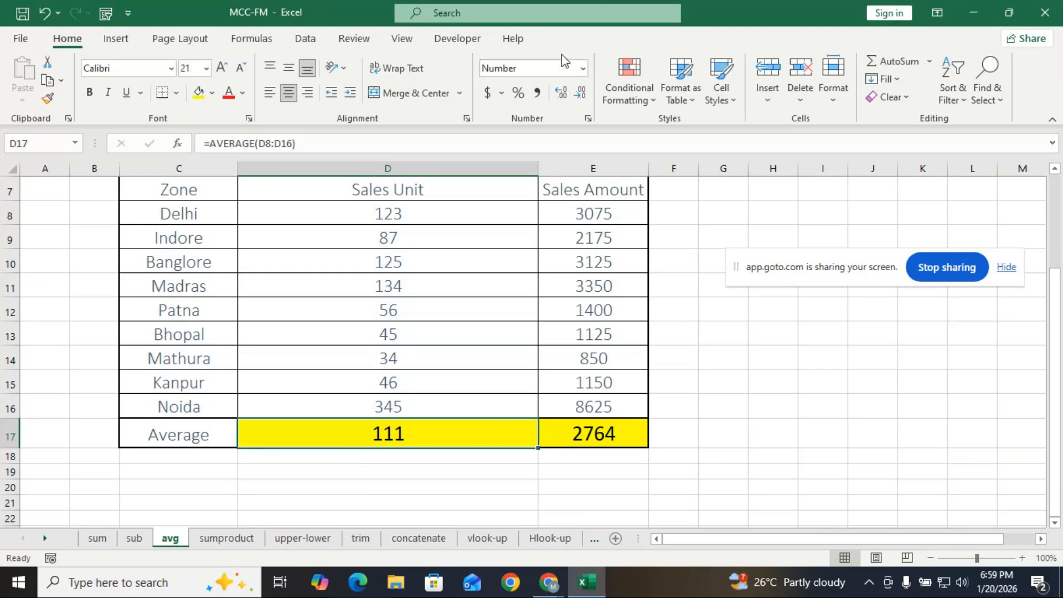
Increase the displayed decimals of the Sales Unit average in D17 to eight places
left_click(560, 92)
left_click(561, 92)
left_click(561, 92)
left_click(561, 92)
left_click(560, 92)
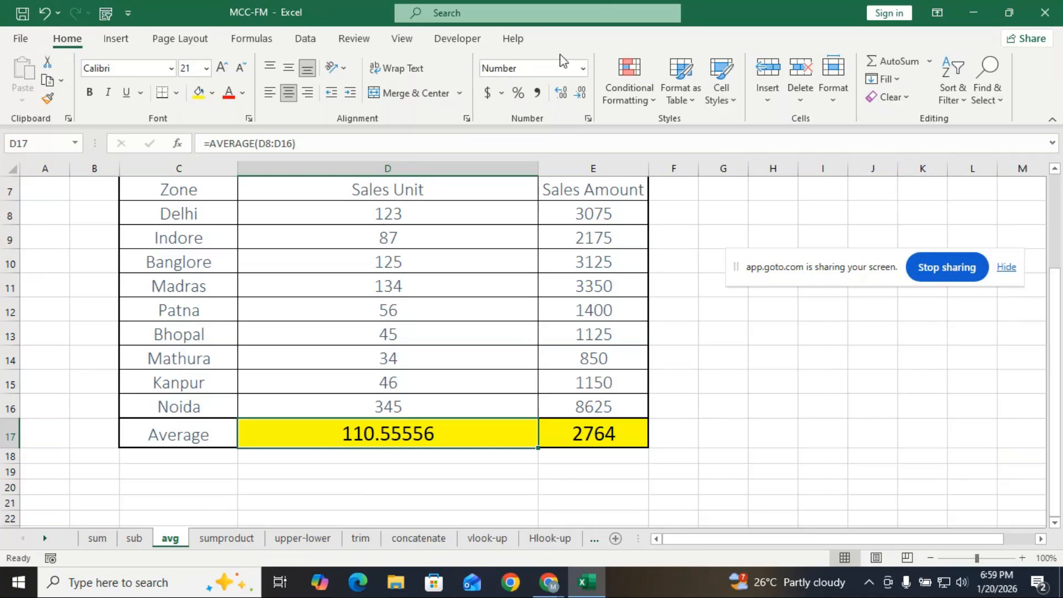
left_click(500, 92)
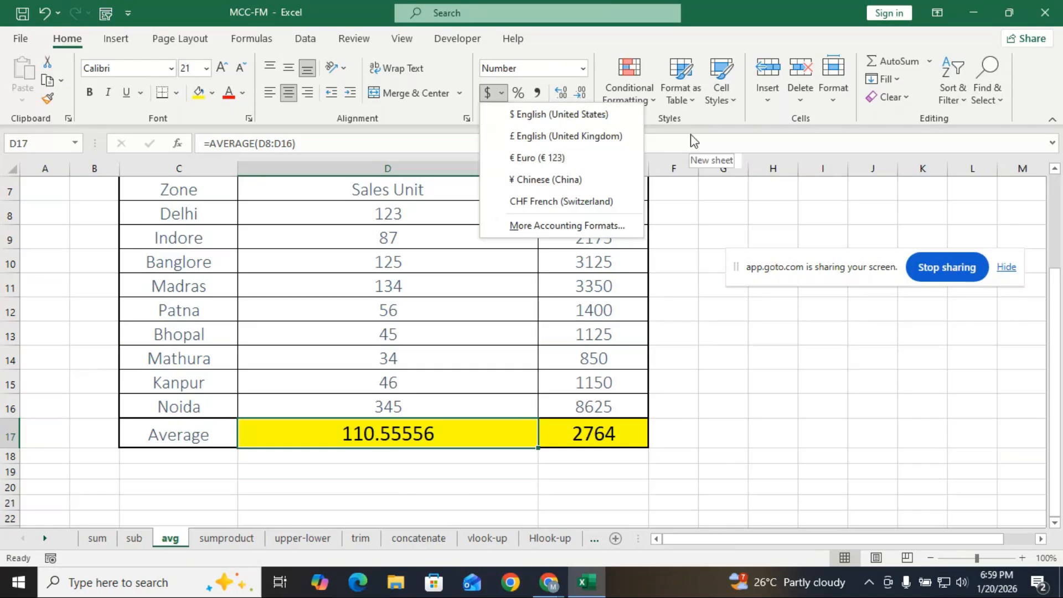
left_click(707, 118)
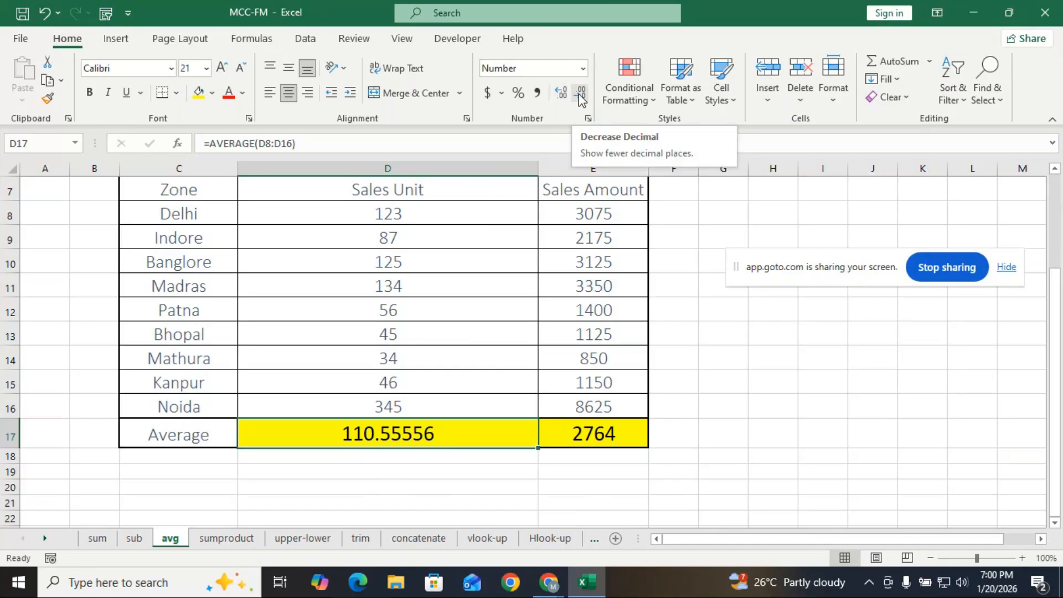
left_click(561, 95)
left_click(560, 95)
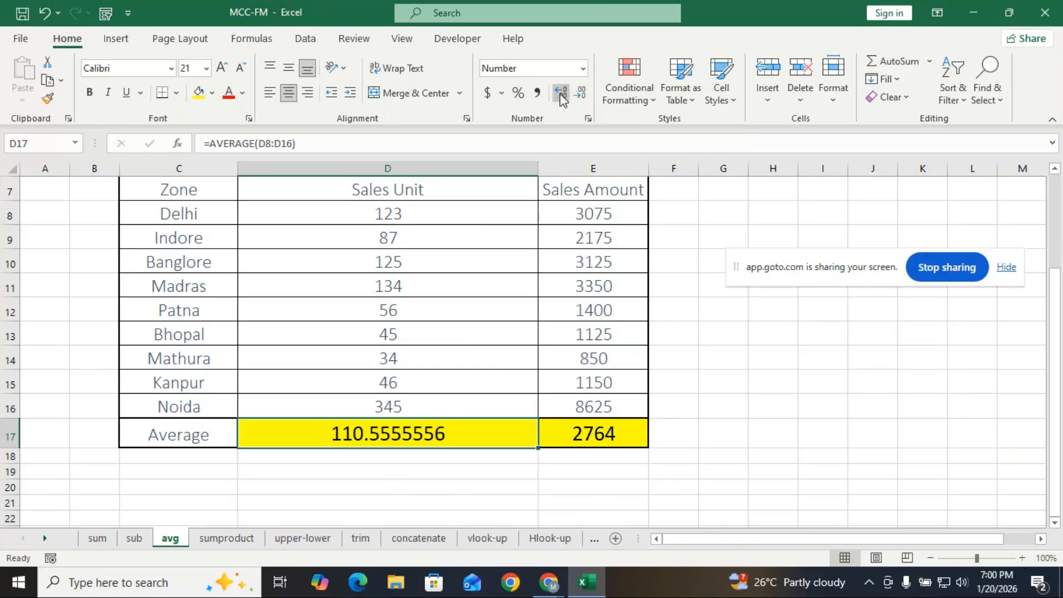
left_click(561, 95)
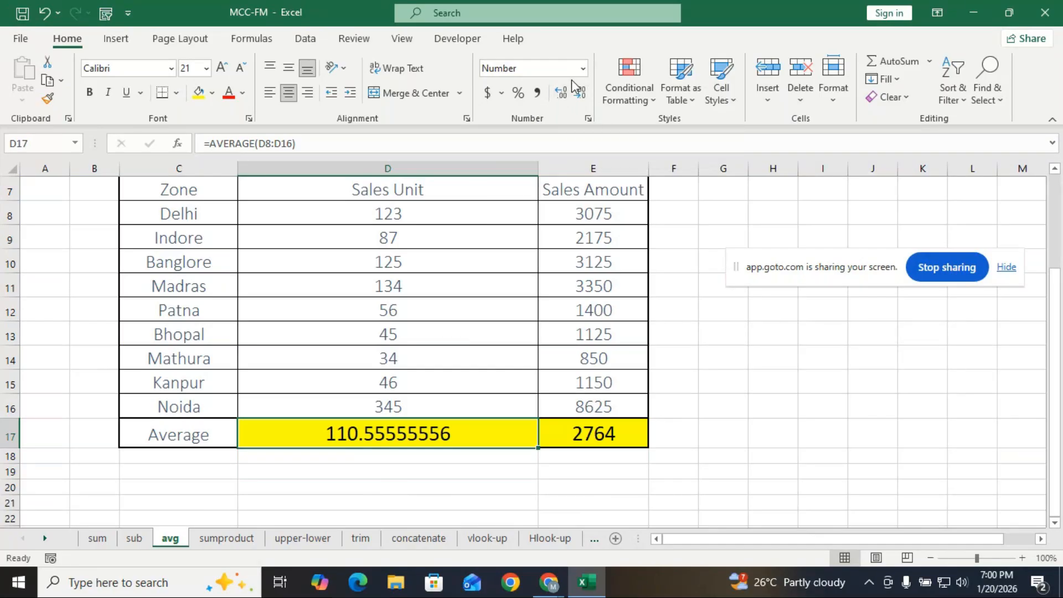
Decrease the displayed decimals of the Sales Unit average in D17 back to zero places
left_click(575, 95)
left_click(577, 96)
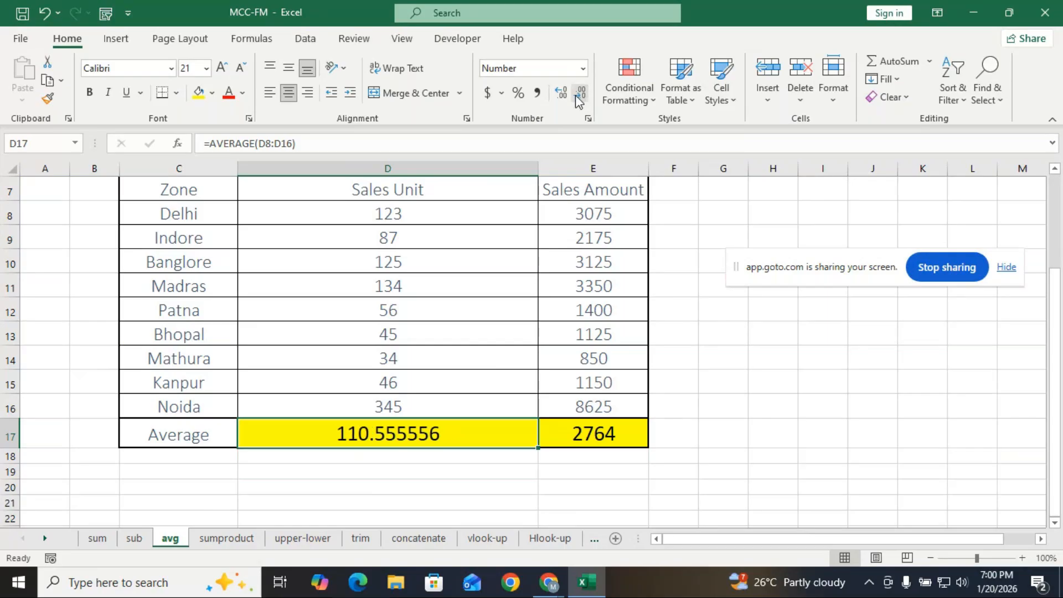
left_click(576, 95)
left_click(576, 95)
left_click(576, 96)
left_click(576, 95)
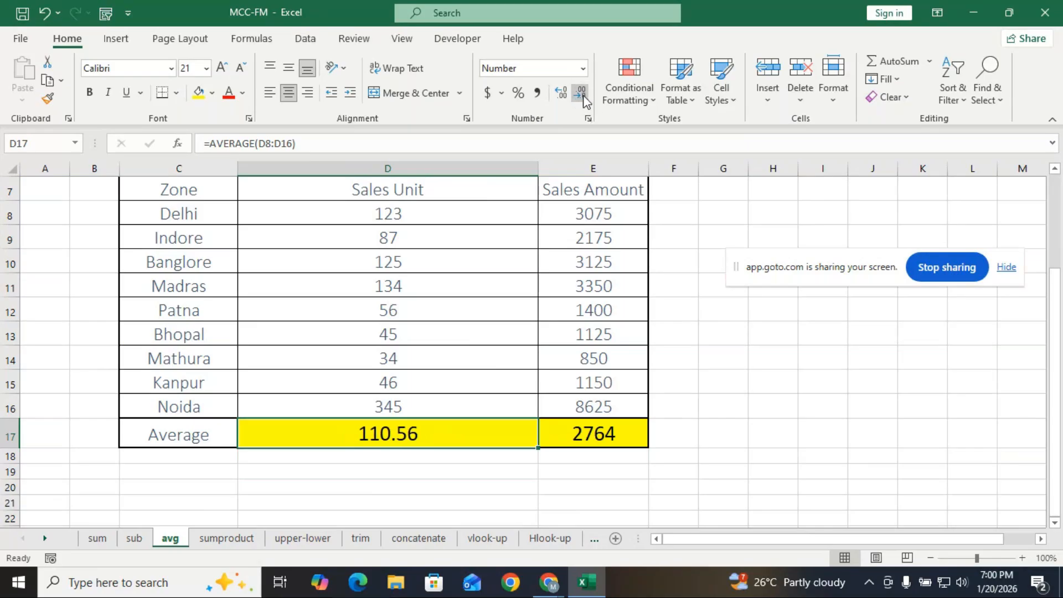
left_click(580, 96)
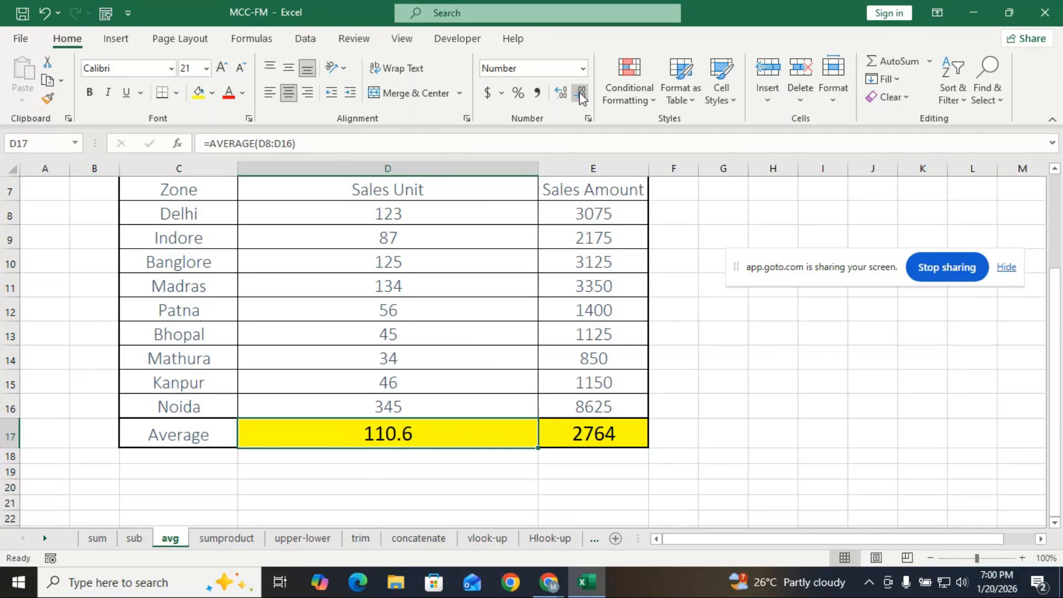
left_click(580, 97)
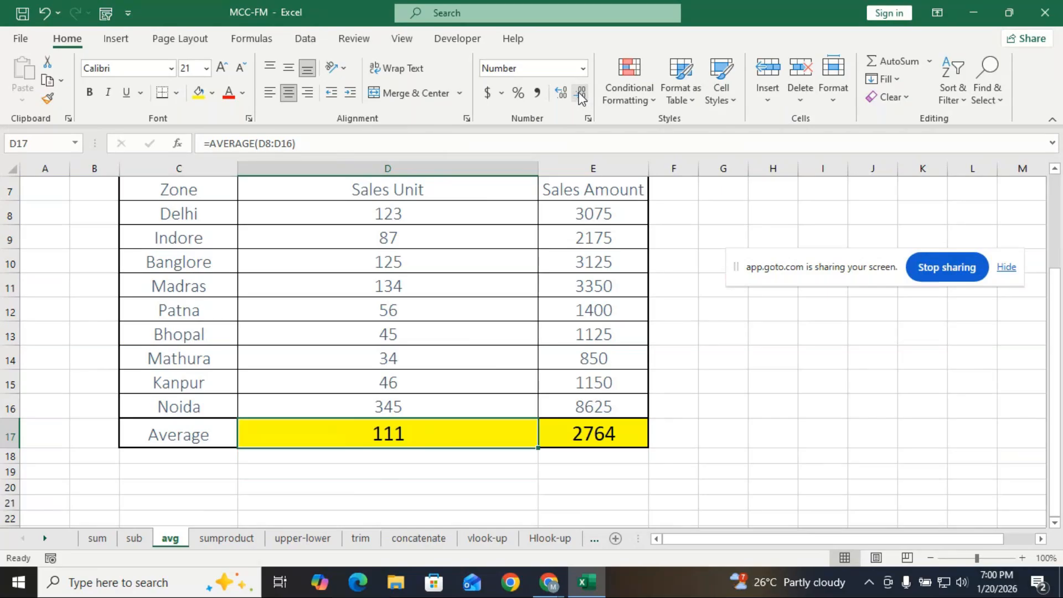
Show the Sales Amount average in E17 with four decimals, and reduce it back to zero decimals
left_click(594, 441)
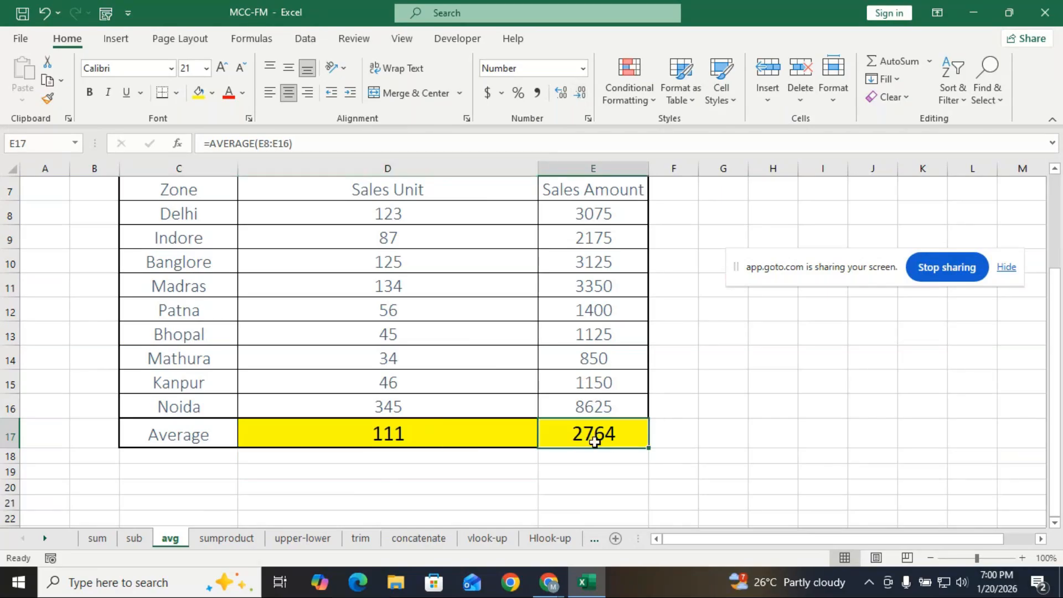
double_click(565, 94)
double_click(566, 94)
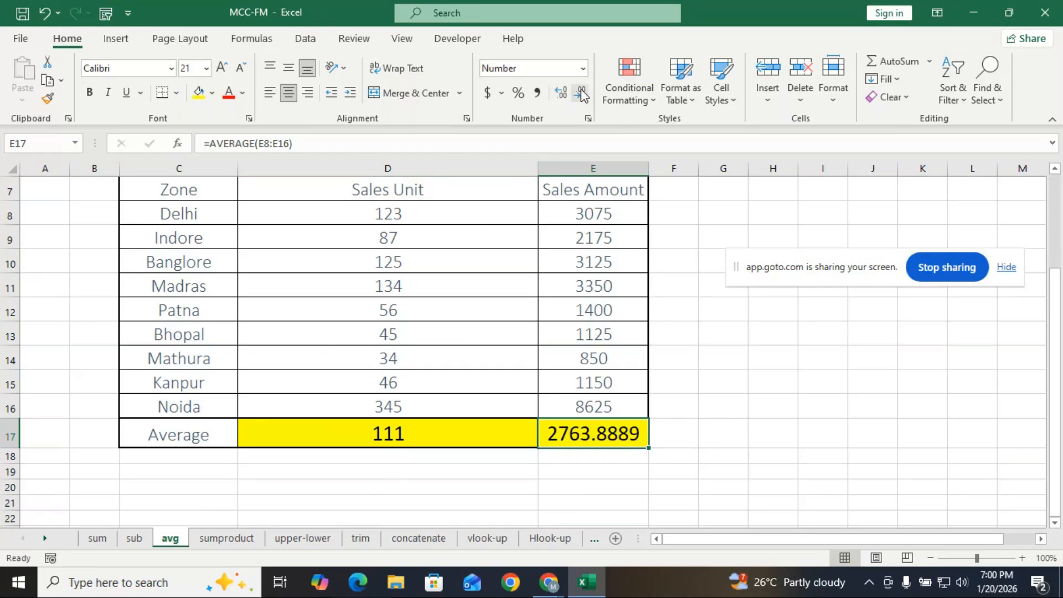
left_click(581, 93)
double_click(581, 93)
left_click(581, 93)
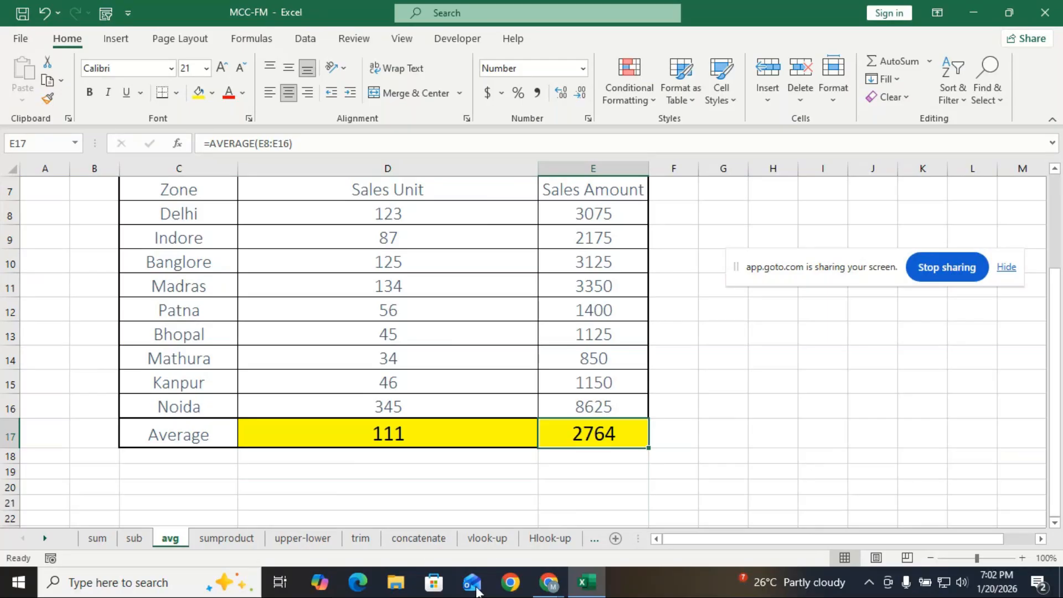
Switch to the GoTo Meeting window to check the session, and return to the Excel workbook
left_click(550, 581)
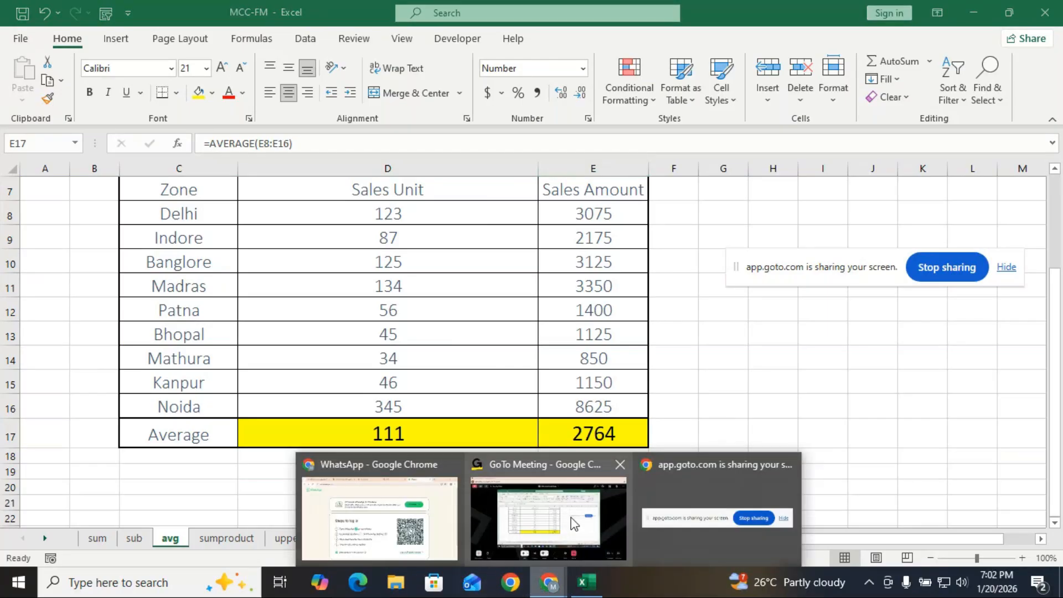
left_click(575, 524)
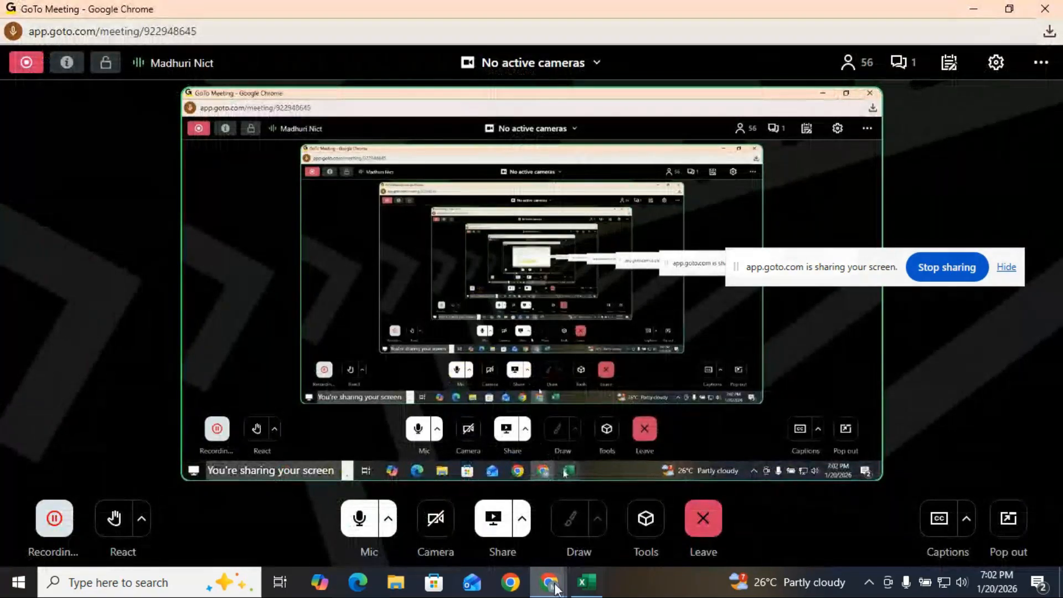
left_click(586, 581)
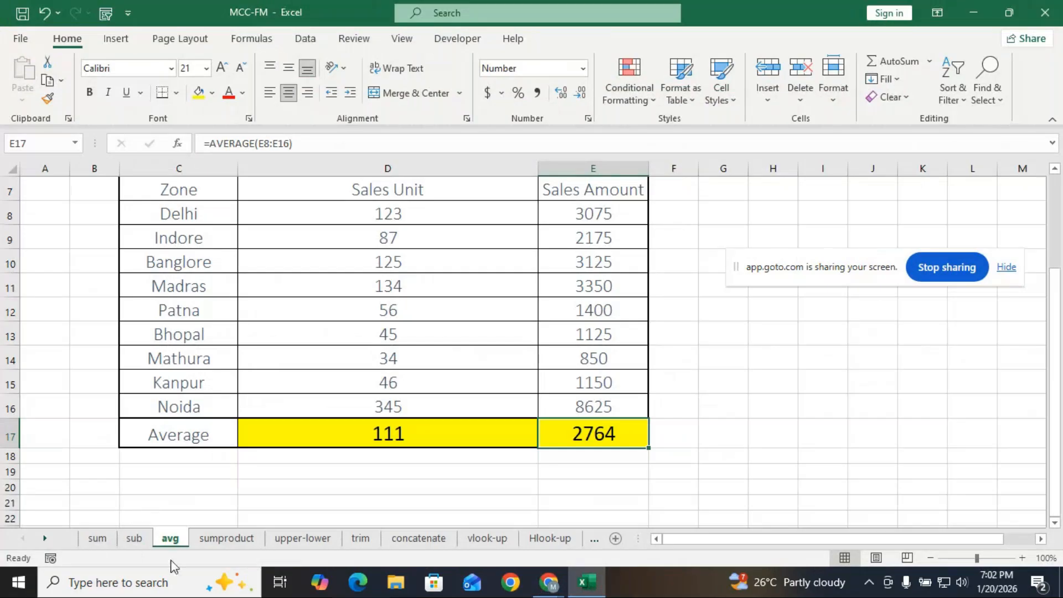
Open the sumproduct sheet and move the screen-sharing bar clear of the worksheet cells
left_click(224, 540)
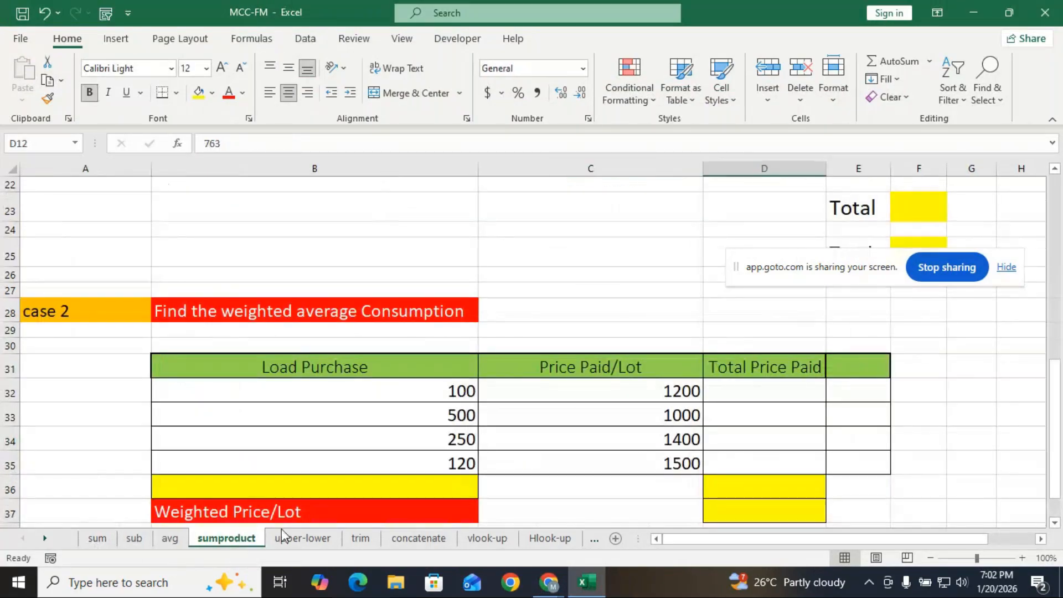
left_click(843, 272)
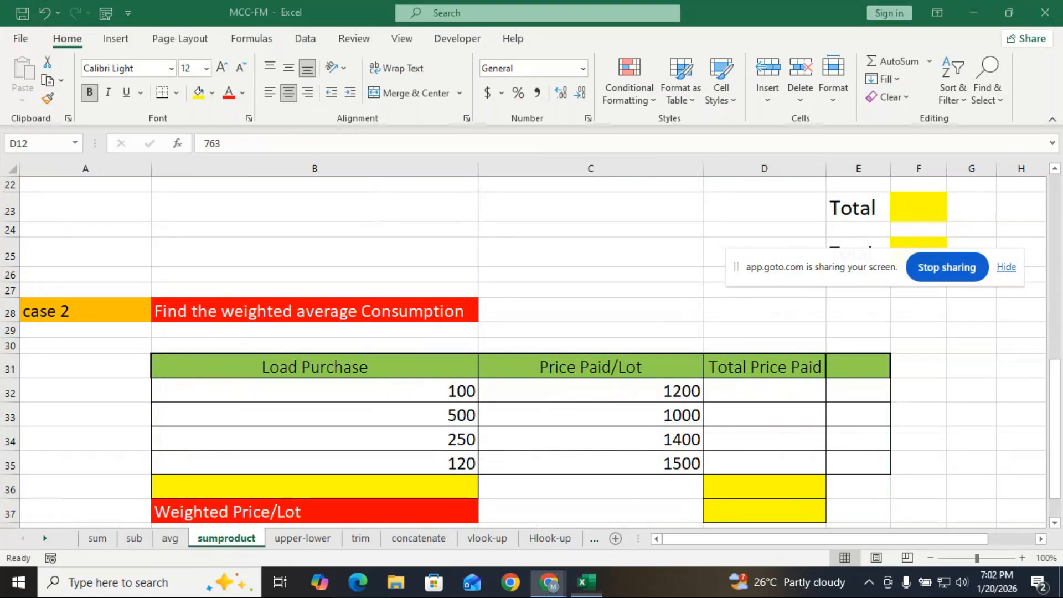
left_click_drag(843, 273, 844, 17)
Examine the case 1 total revenue table and the case 2 weighted average table on the sumproduct sheet
scroll(486, 357, "up", 5)
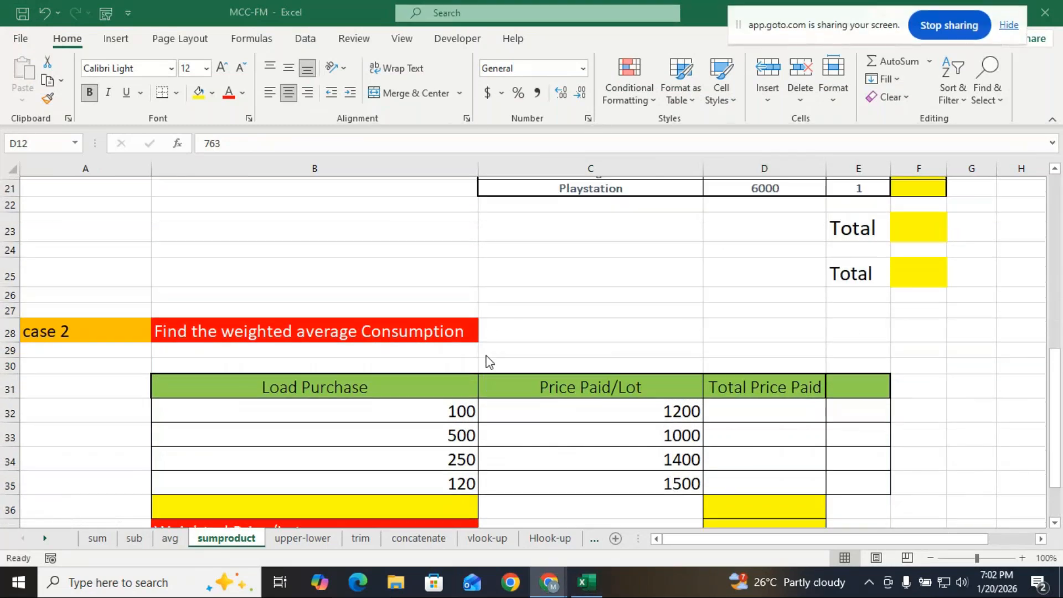
scroll(489, 362, "up", 2)
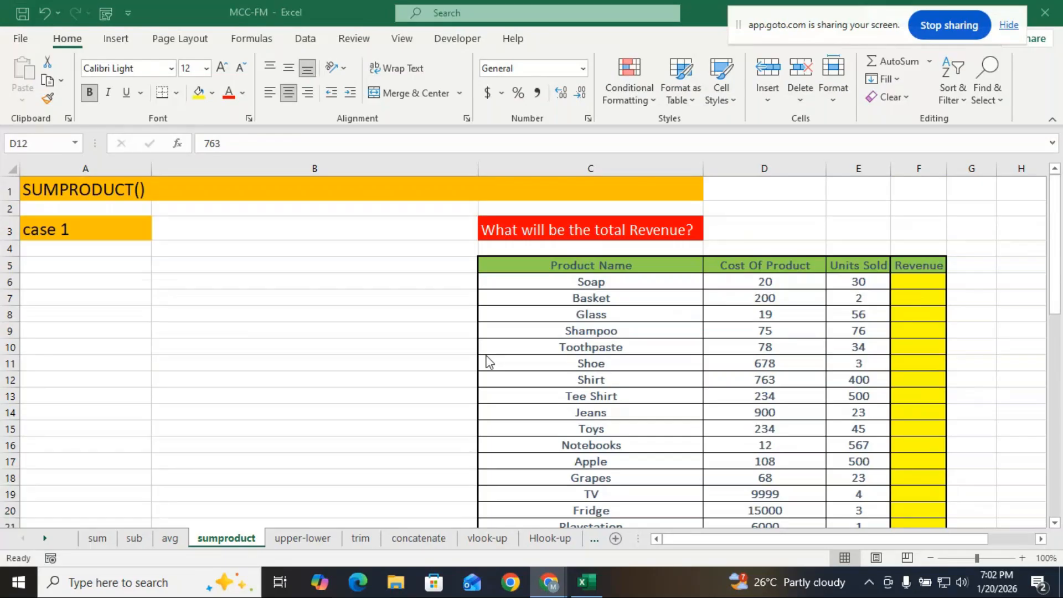
left_click(761, 544)
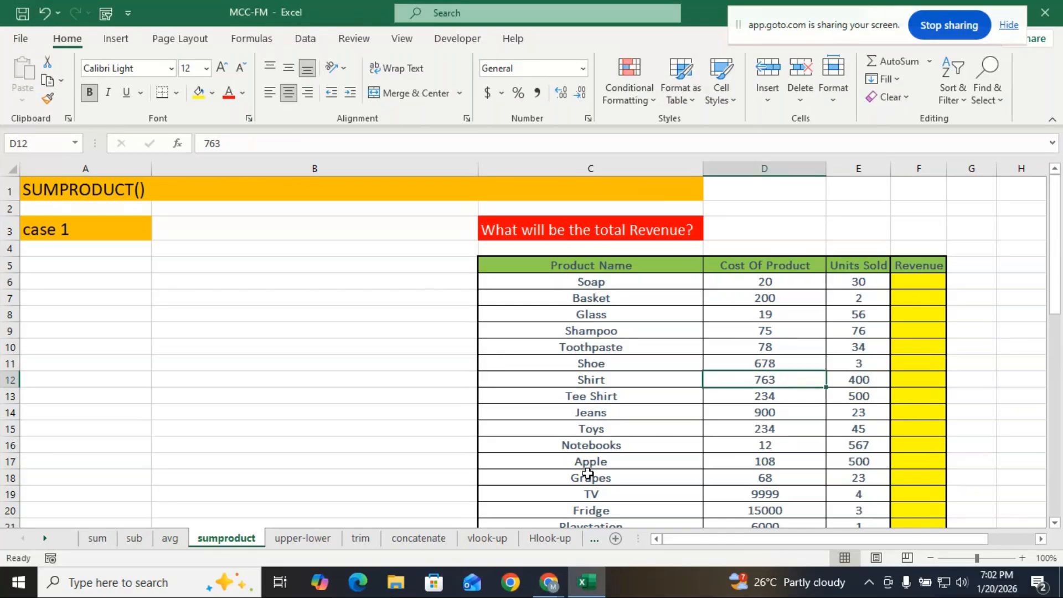
scroll(661, 441, "down", 2)
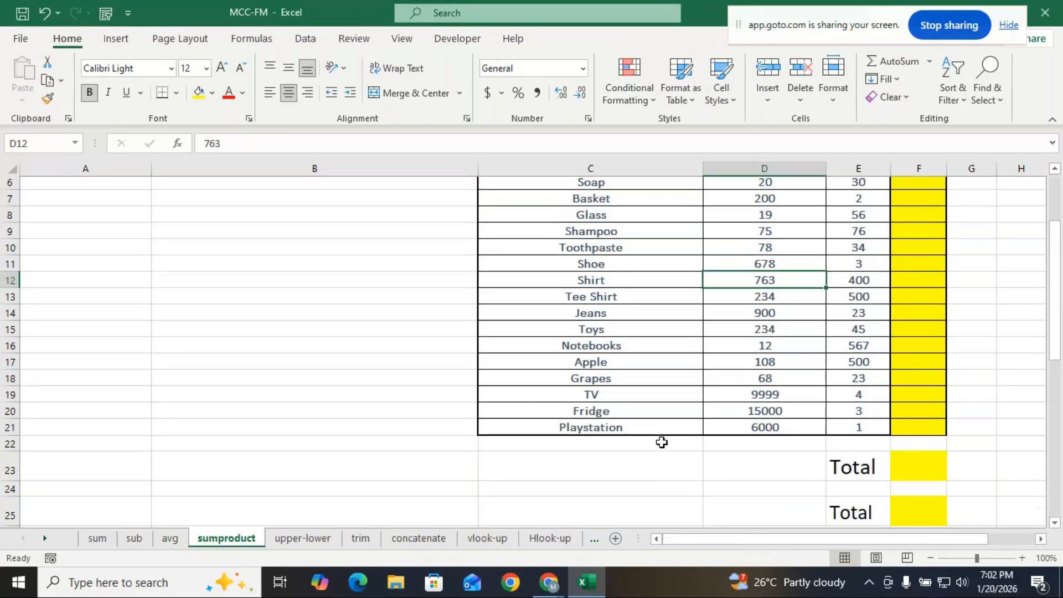
scroll(661, 442, "up", 2)
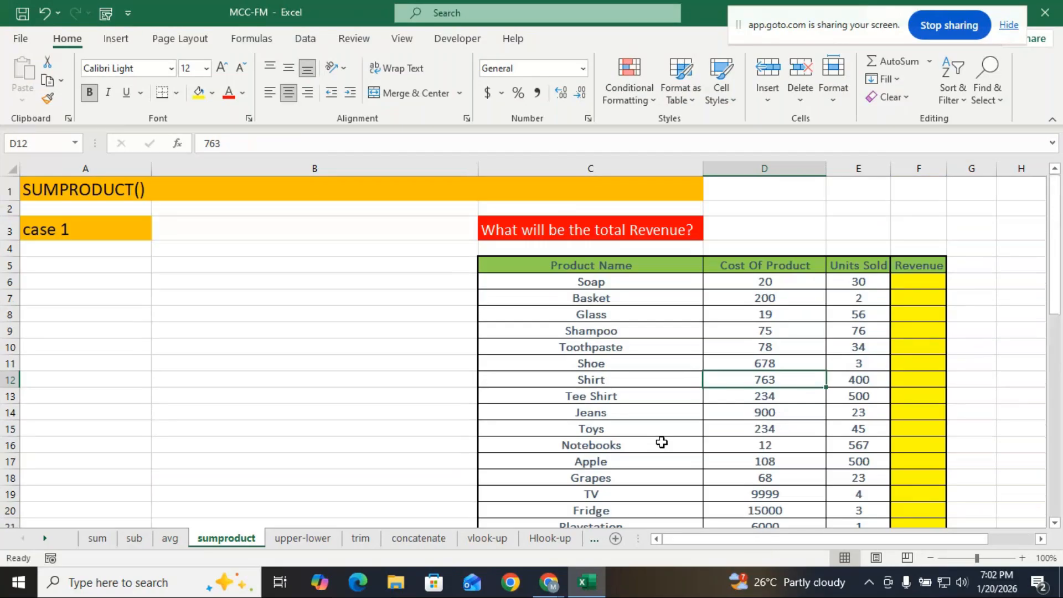
left_click_drag(751, 538, 728, 540)
scroll(566, 304, "down", 2)
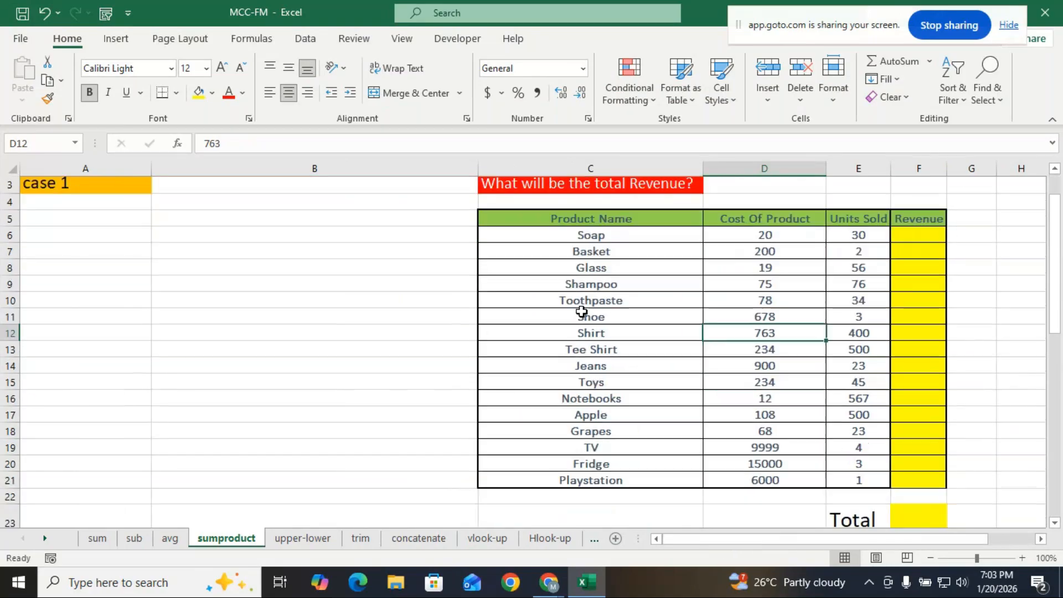
scroll(576, 310, "down", 3)
scroll(582, 314, "down", 3)
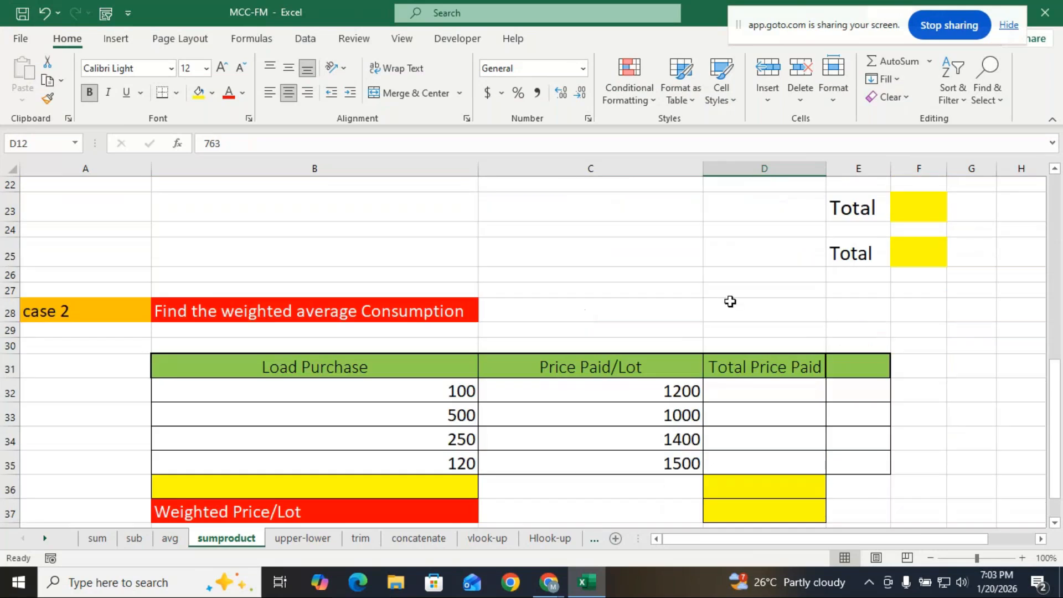
scroll(731, 366, "down", 2)
scroll(733, 371, "up", 7)
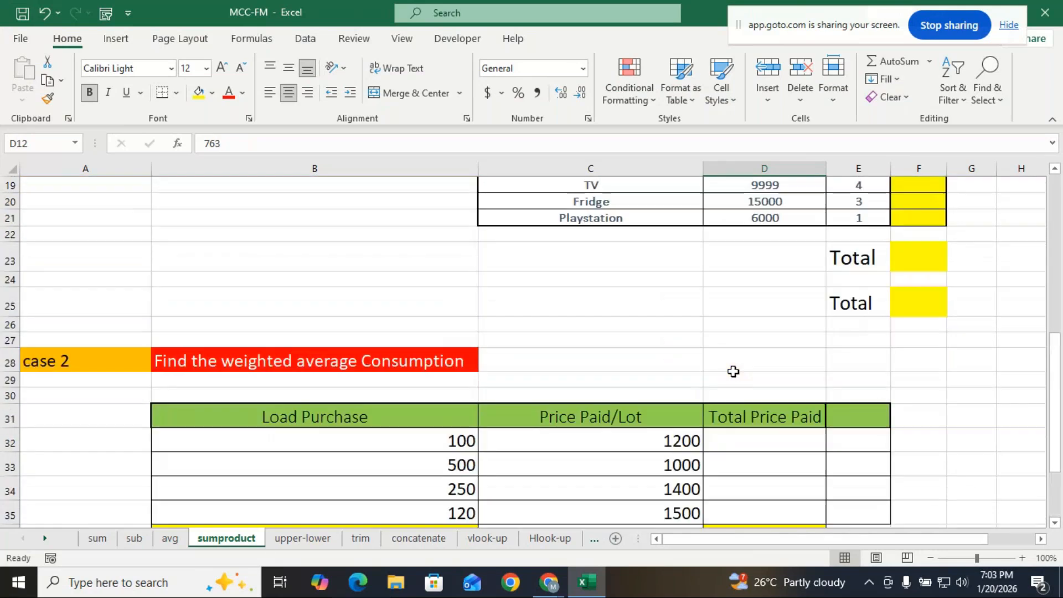
scroll(734, 375, "up", 2)
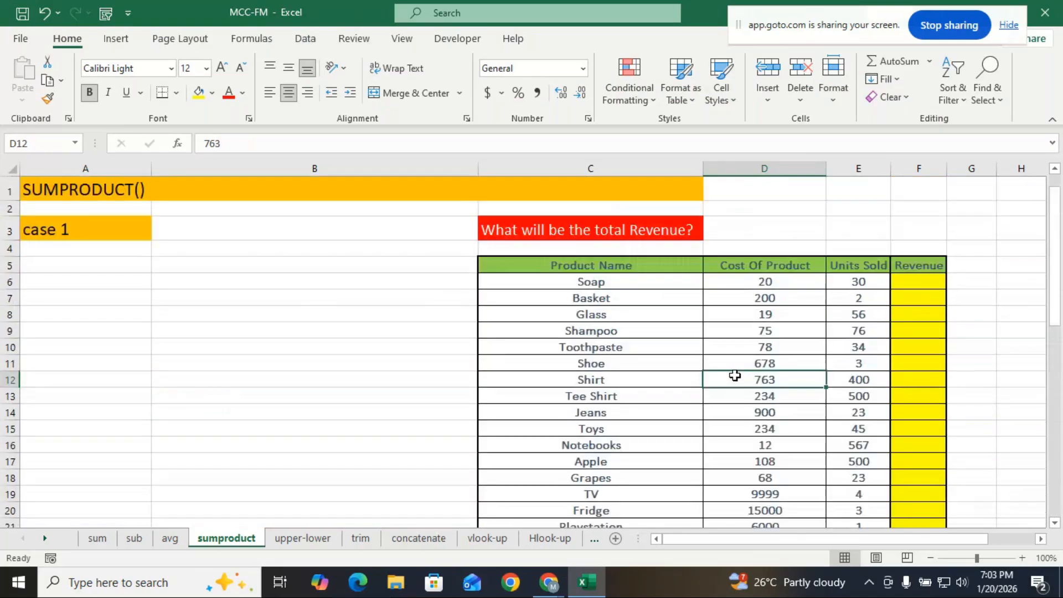
mouse_move(935, 538)
left_mouse_down()
mouse_move(961, 542)
mouse_move(941, 543)
left_mouse_up()
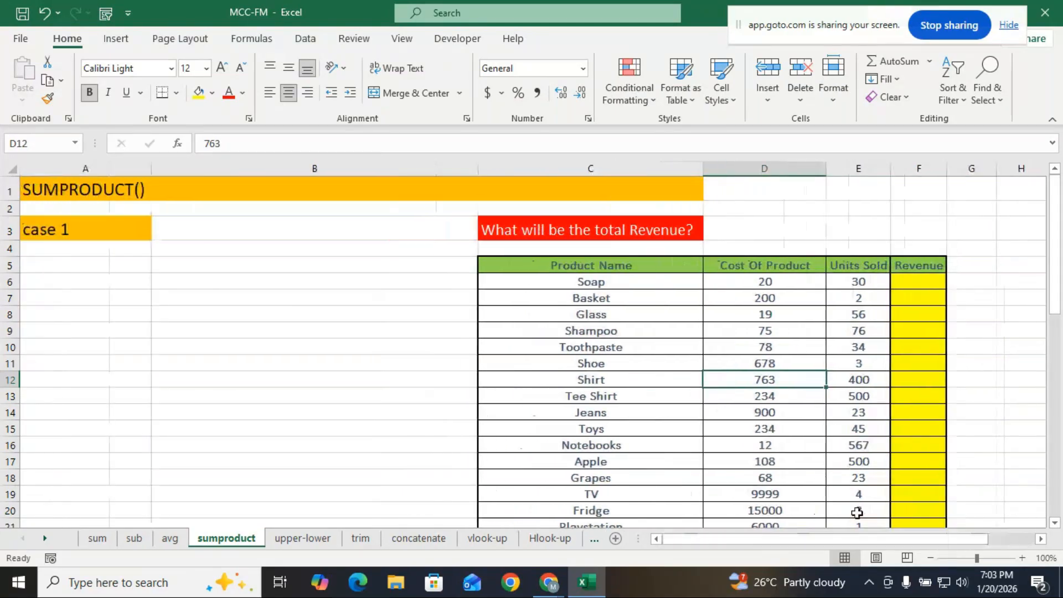
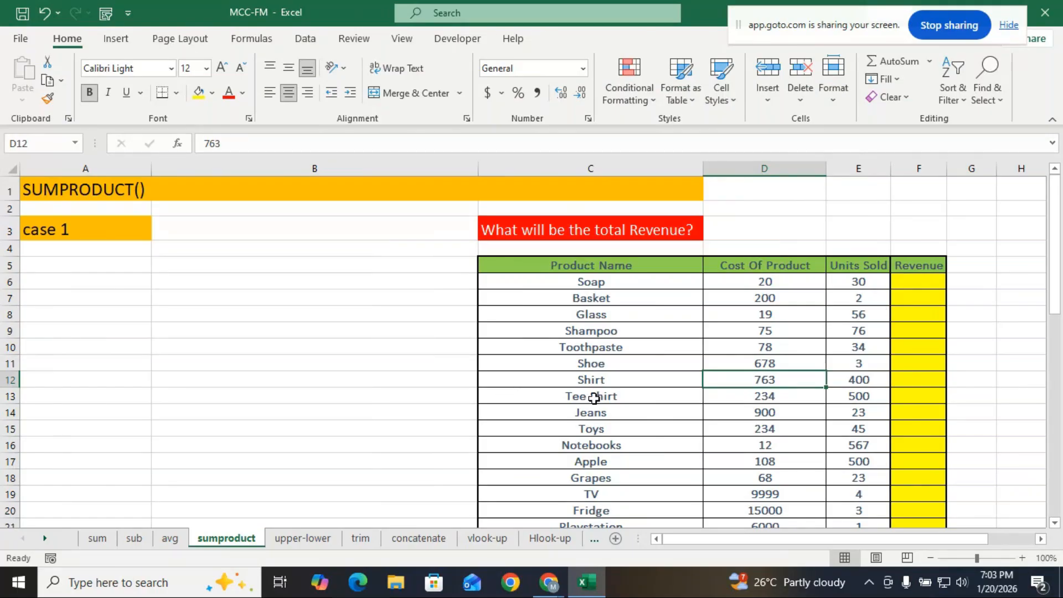
scroll(594, 398, "down", 1)
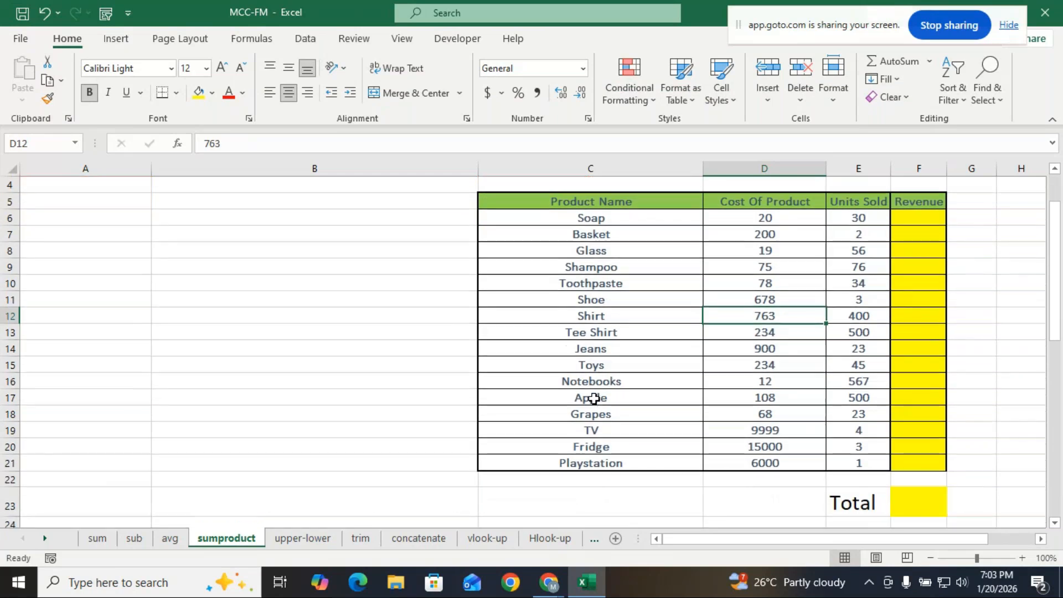
Widen the Revenue column F of the case 1 table to roughly twice its width
scroll(594, 397, "up", 1)
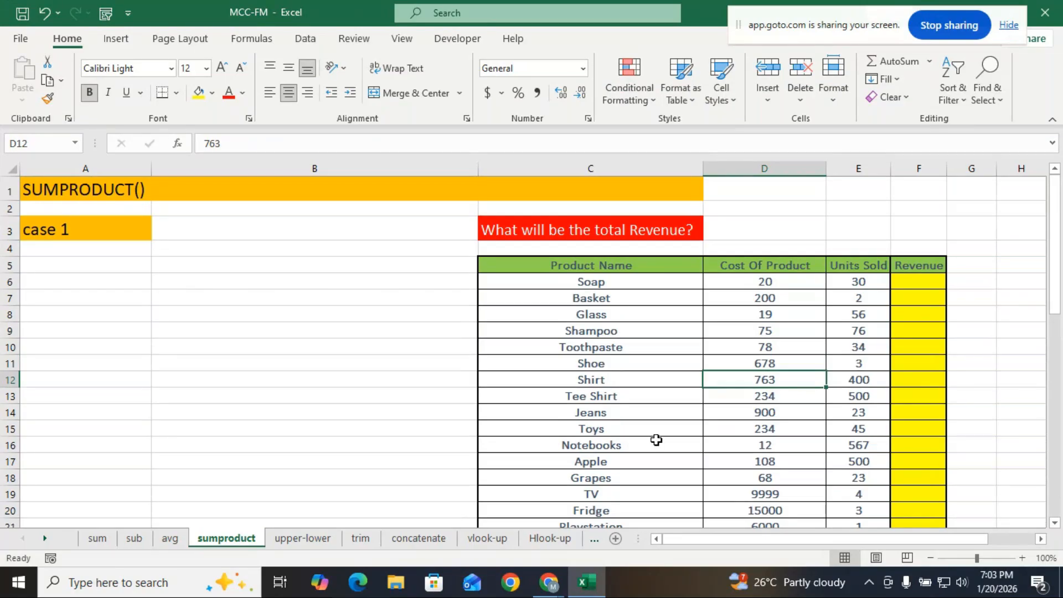
scroll(656, 439, "down", 1)
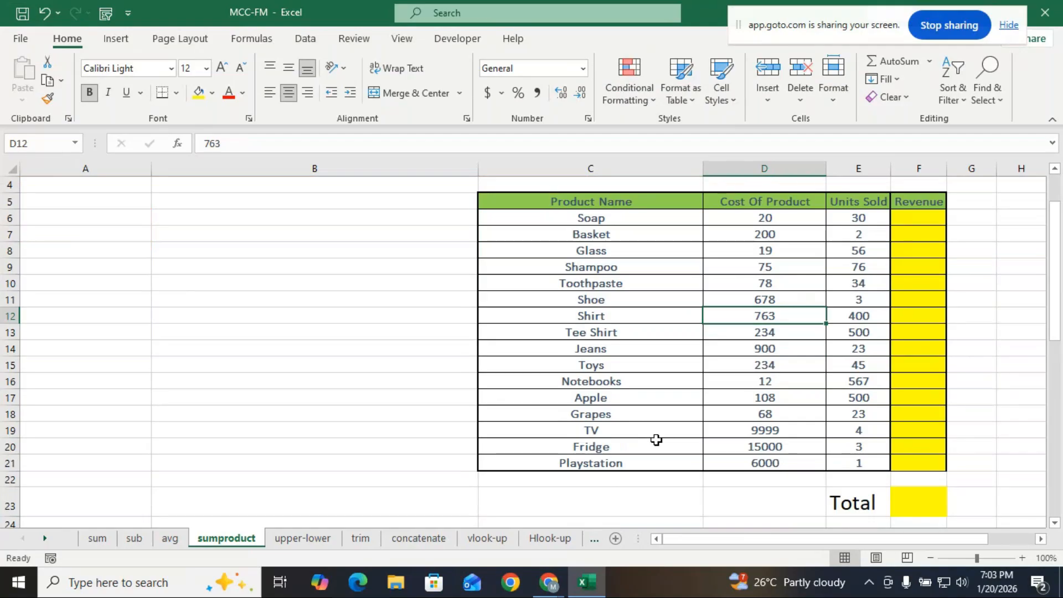
scroll(764, 465, "up", 1)
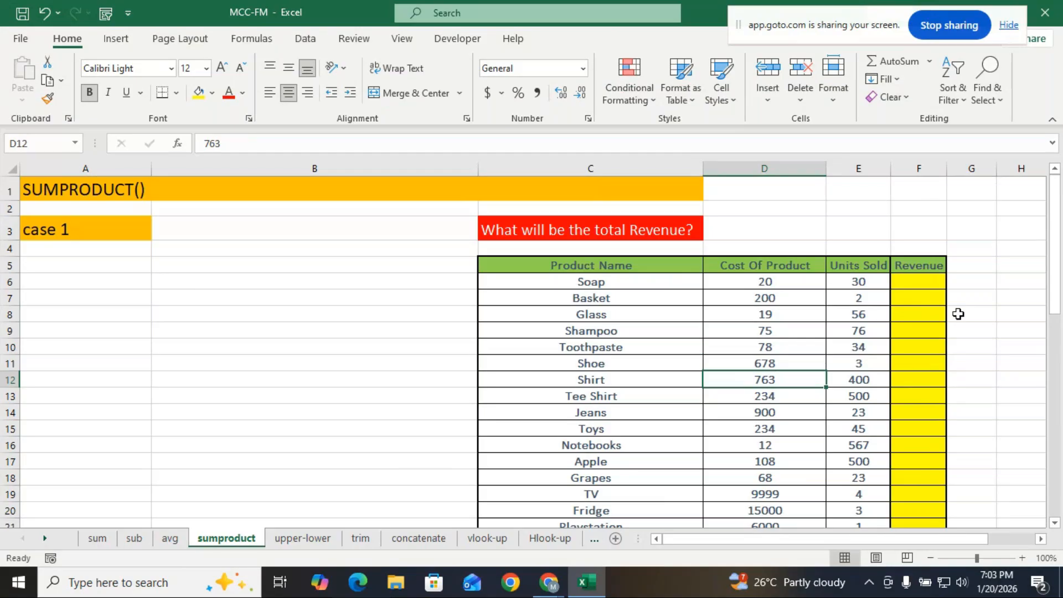
left_click_drag(948, 167, 1015, 167)
left_click_drag(910, 540, 939, 535)
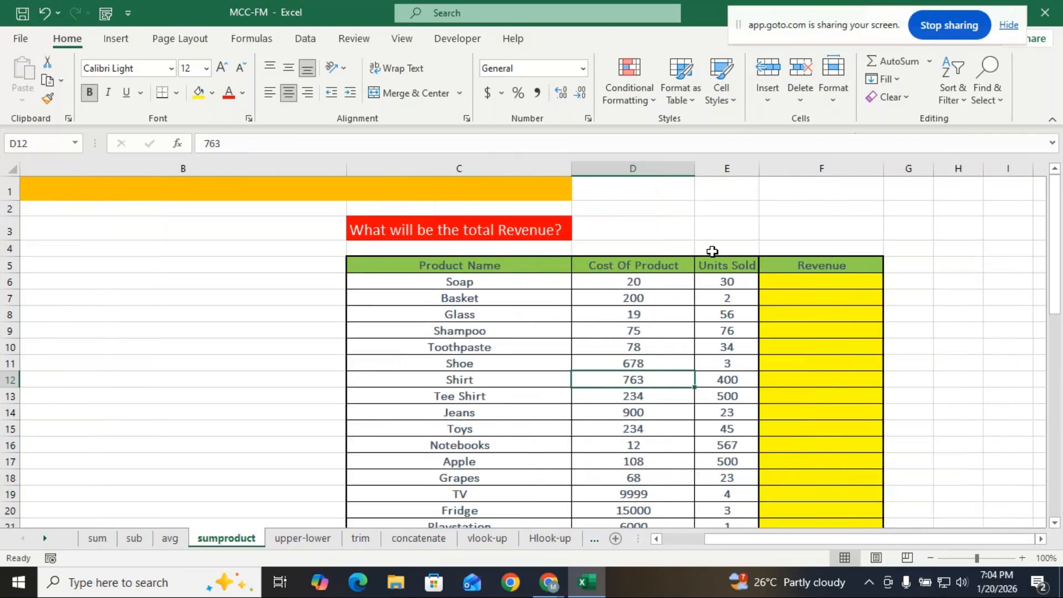
Calculate the Soap revenue in F6 by multiplying units sold by cost with the formula =E6*D6
left_click(801, 284)
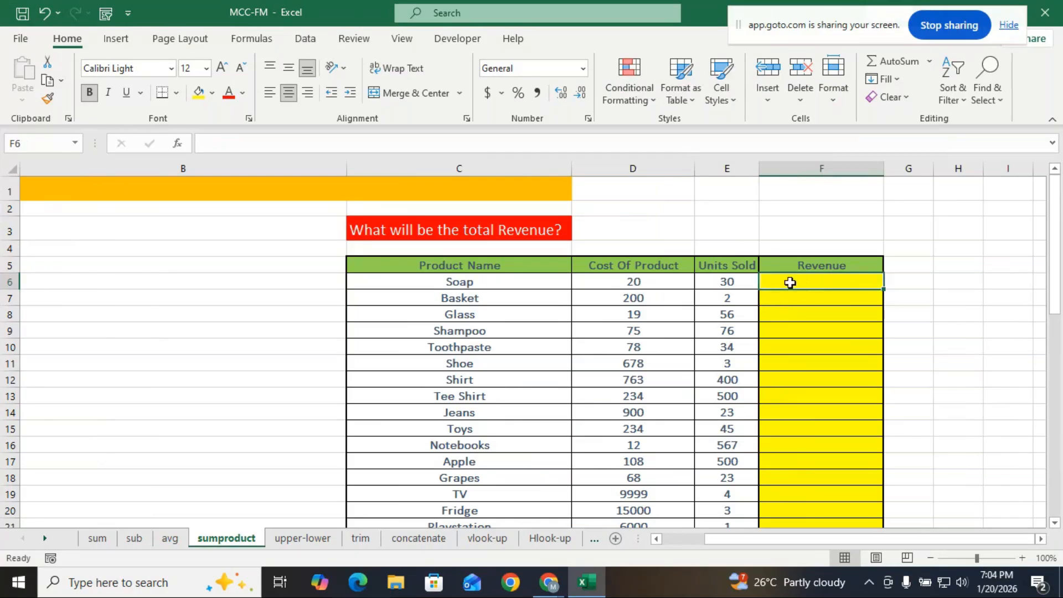
type("=")
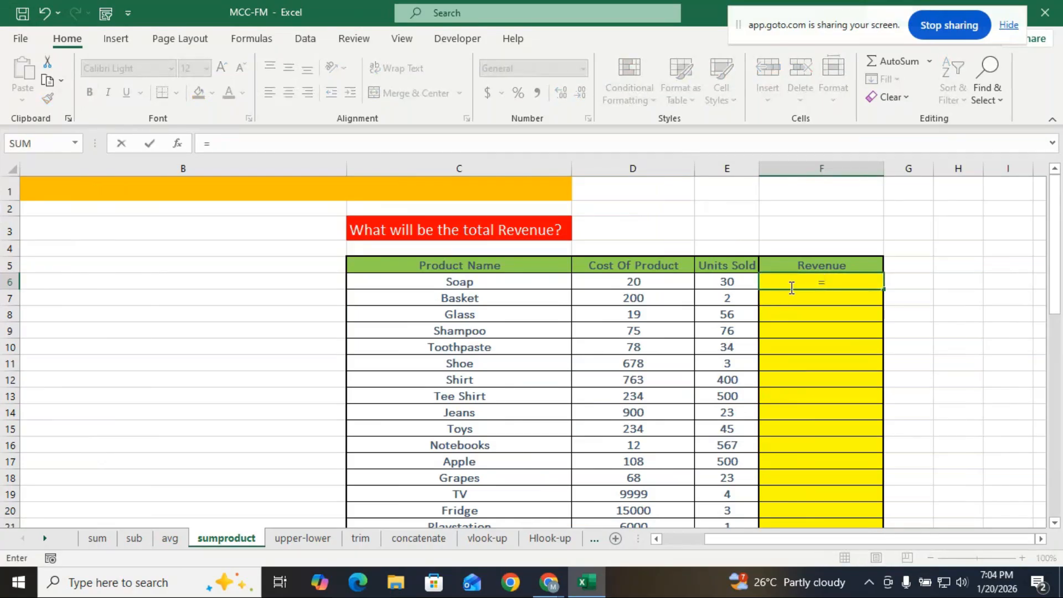
left_click(636, 283)
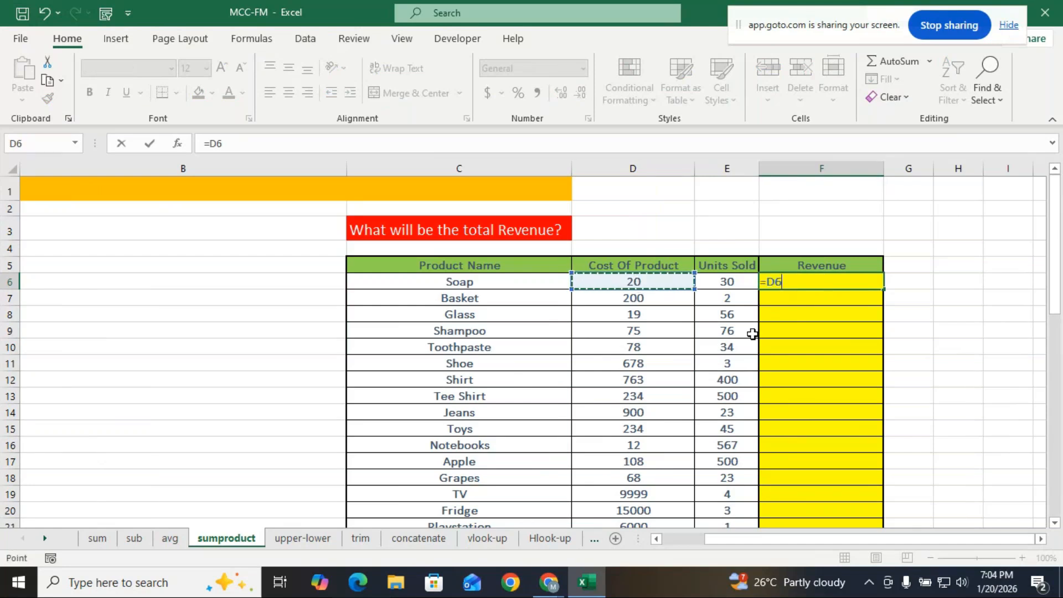
key("BackSpace")
key("BackSpace")
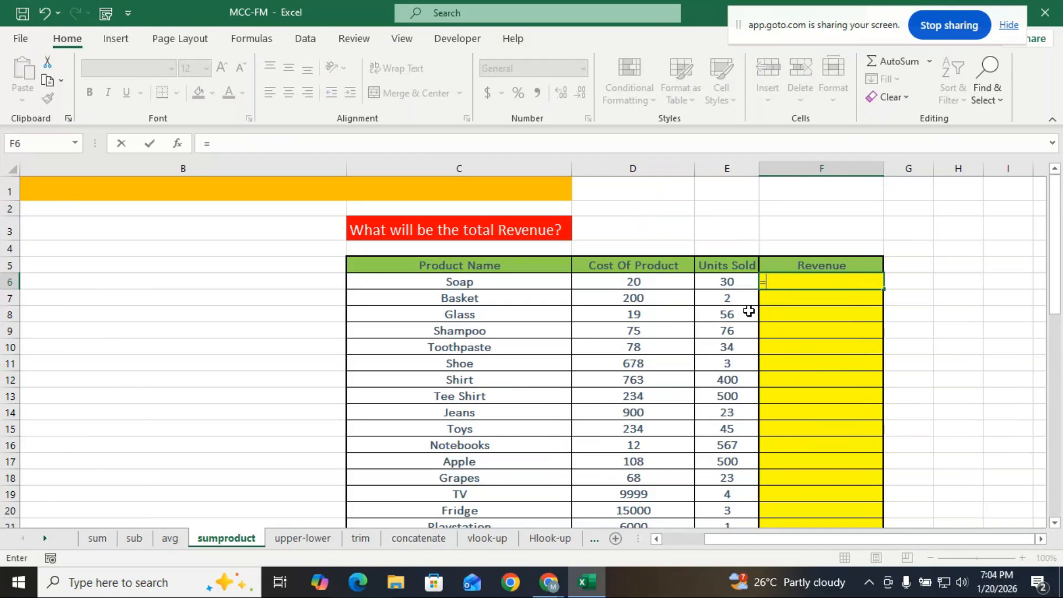
left_click(719, 281)
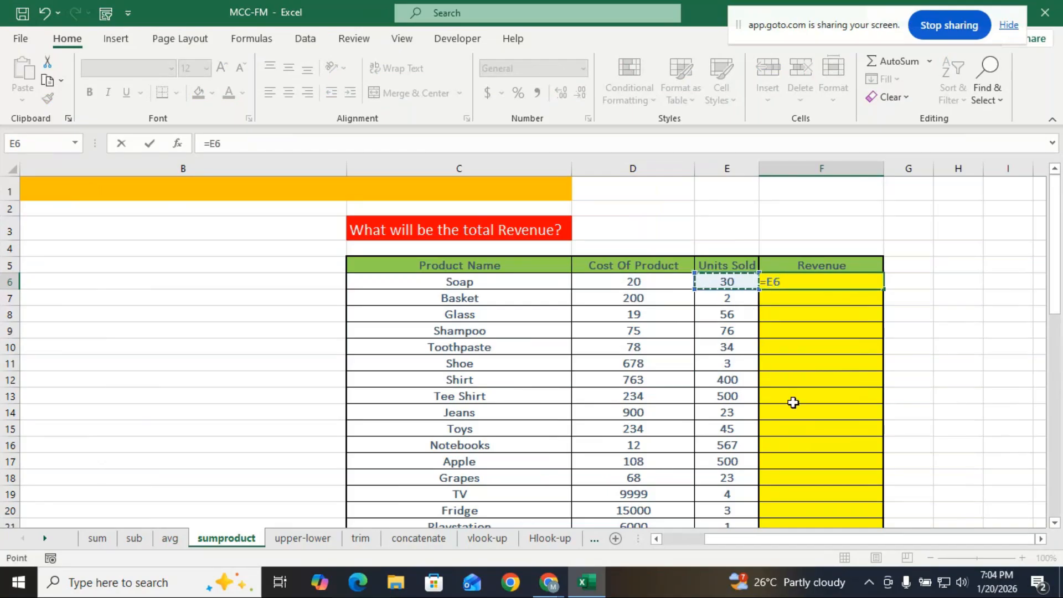
type("*")
left_click(642, 283)
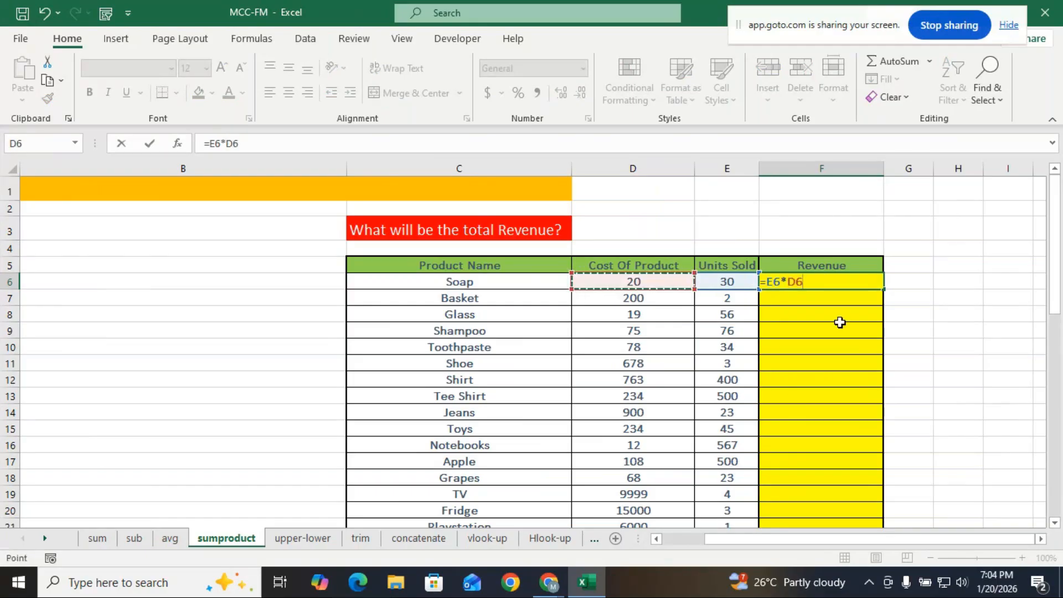
key("Return")
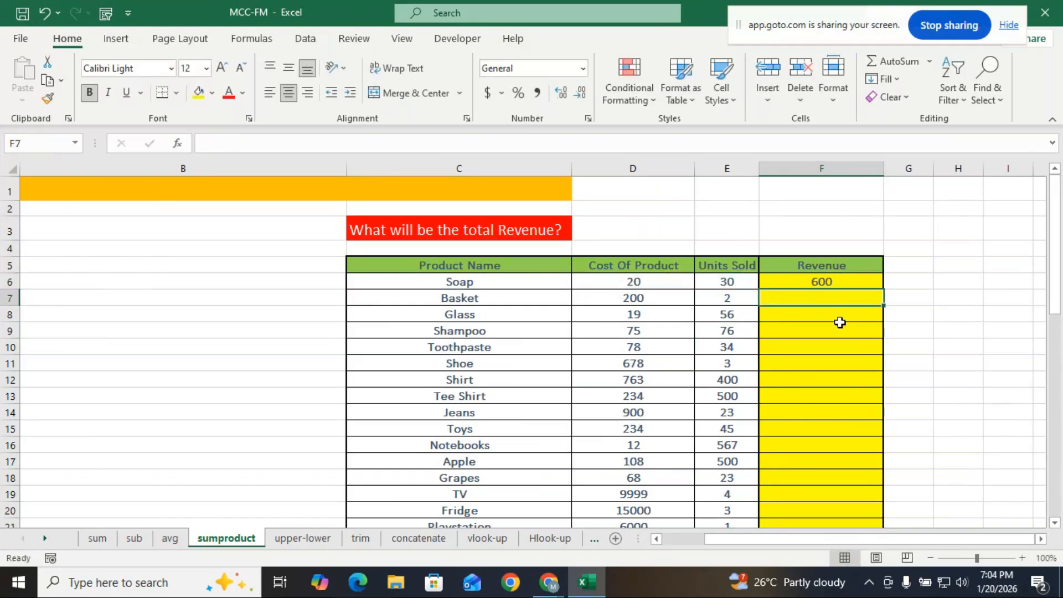
Clear the cell references from the Soap revenue formula in F6 and rebuild it as =E6*D6
left_click(846, 279)
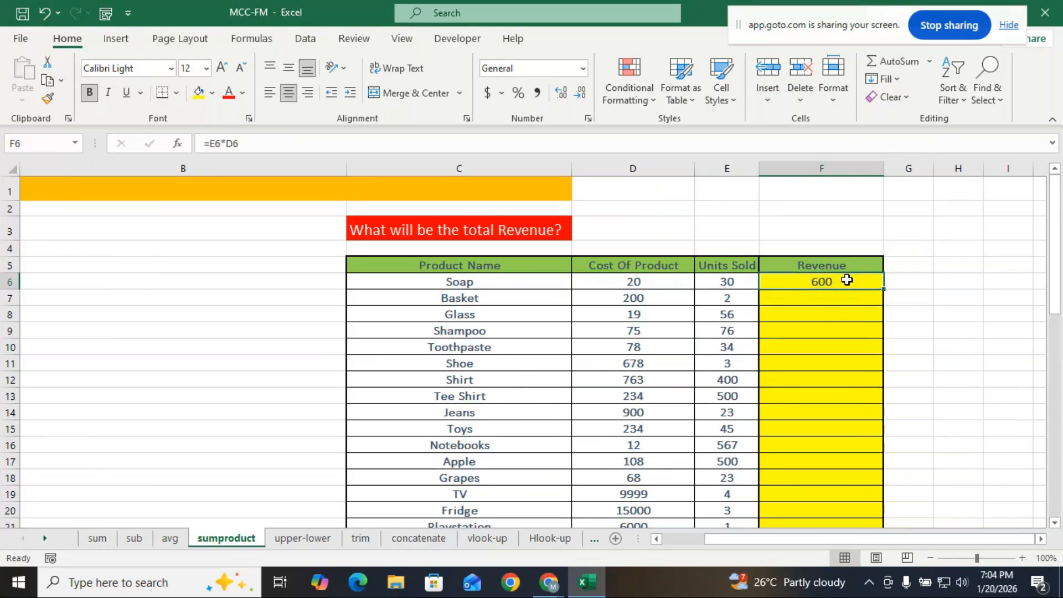
double_click(846, 280)
key("BackSpace")
key("BackSpace")
key("BackSpace")
key("BackSpace")
key("BackSpace")
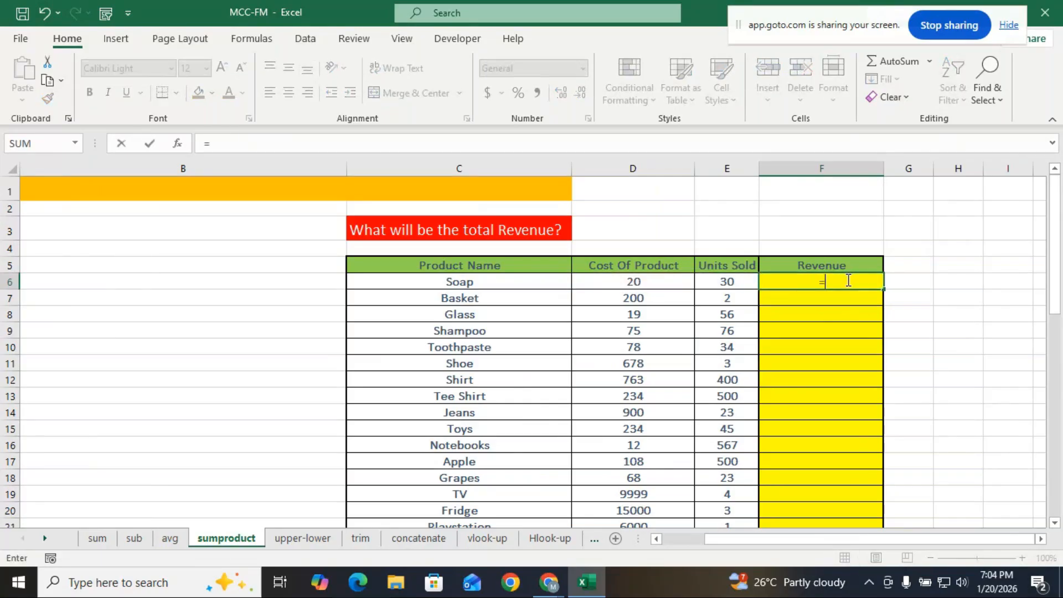
left_click(722, 283)
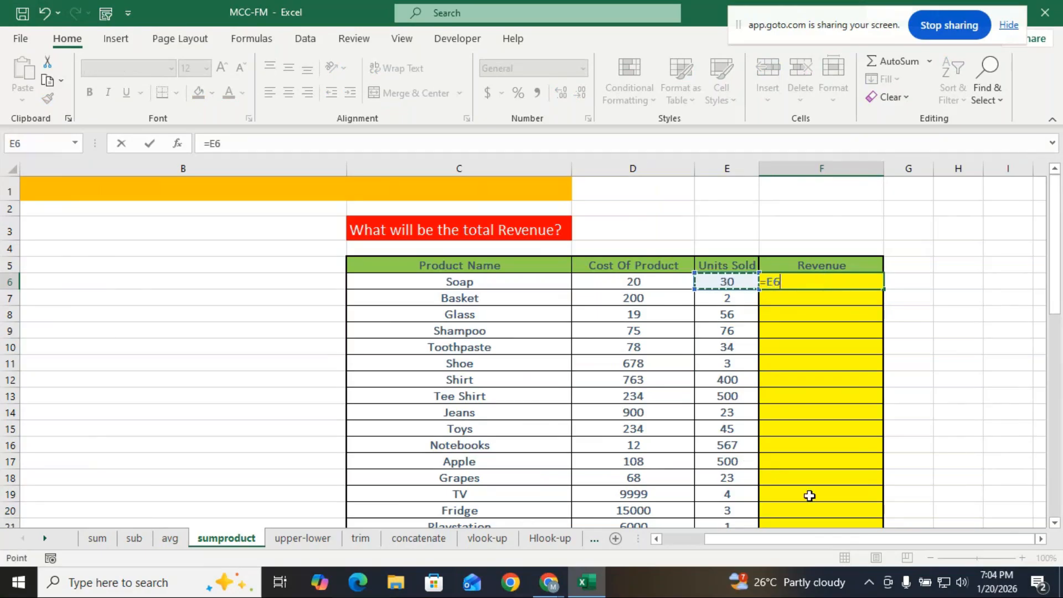
type("*")
left_click(645, 281)
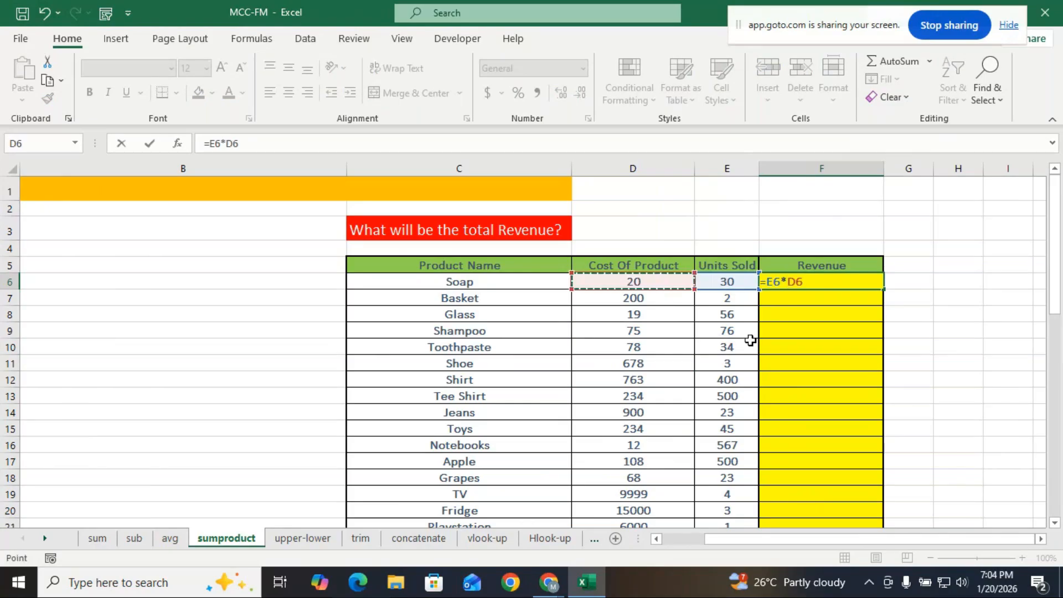
key("Return")
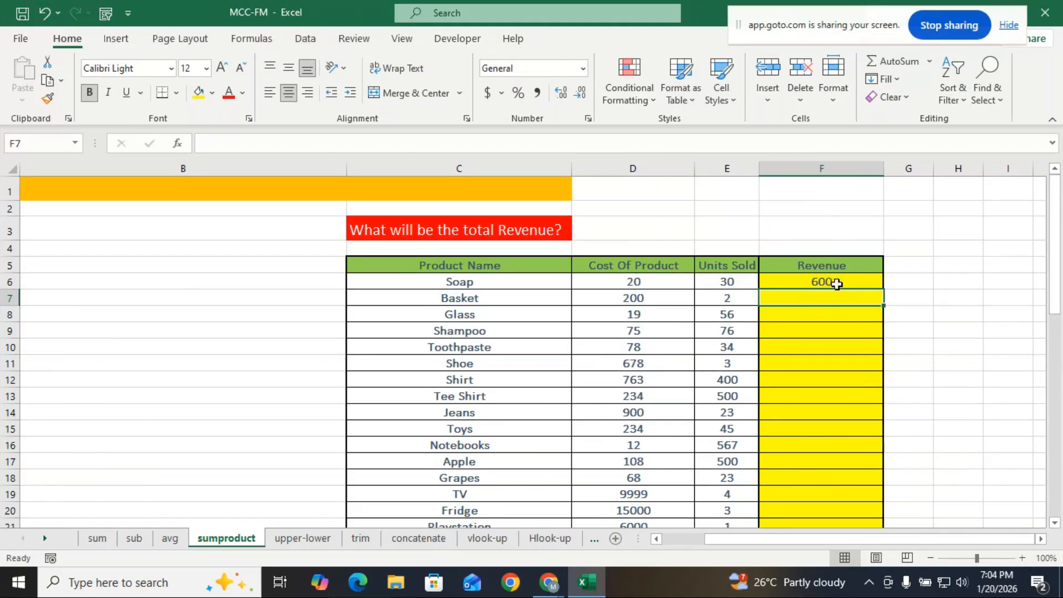
Fill the Soap revenue formula from F6 down to F21 and check the copied formula in the Playstation row
left_click(832, 284)
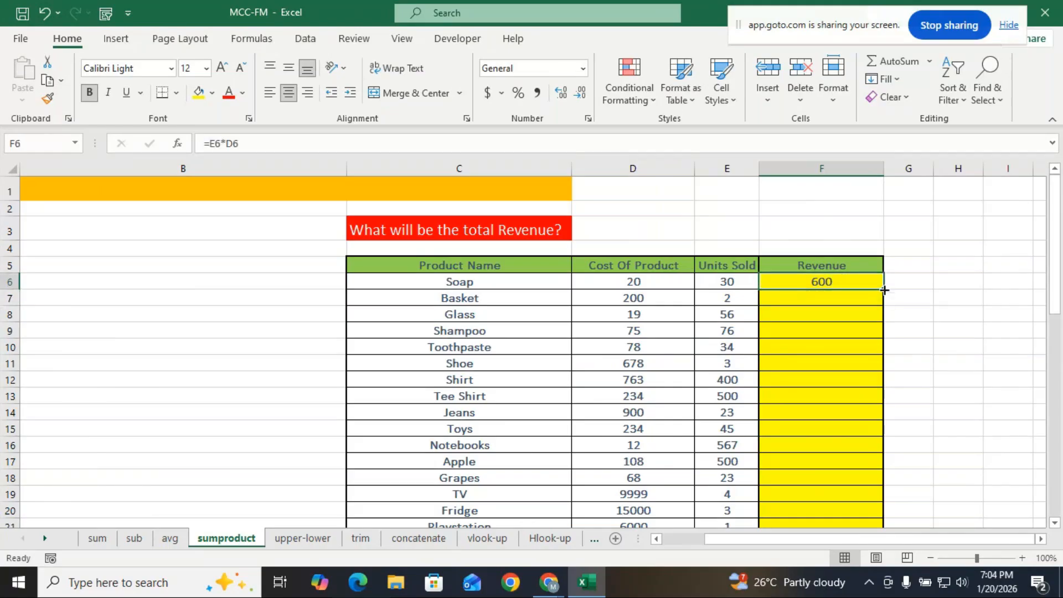
left_click_drag(884, 290, 869, 505)
left_click(956, 390)
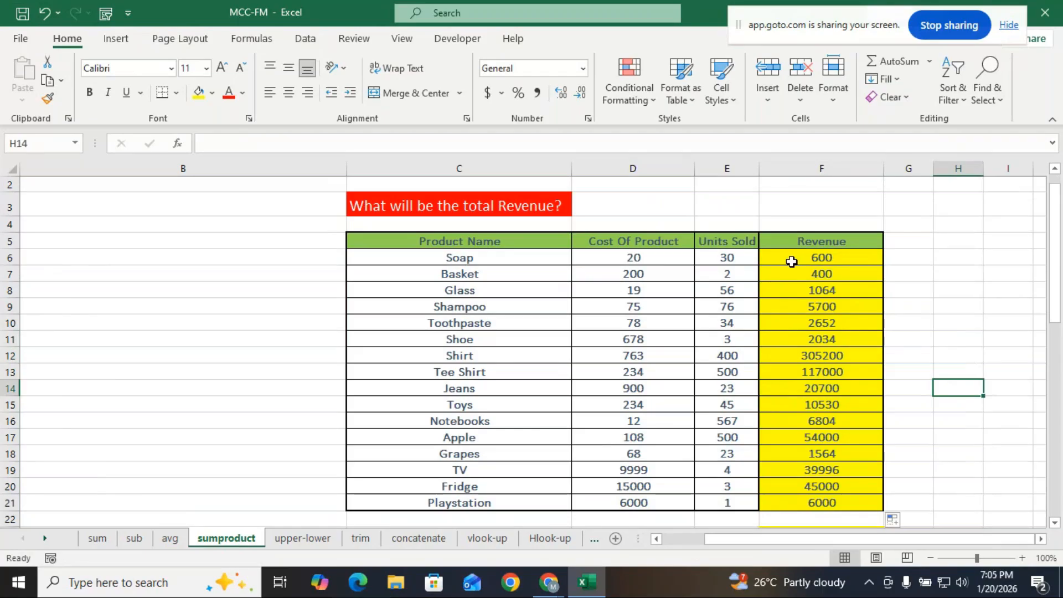
scroll(791, 261, "down", 1)
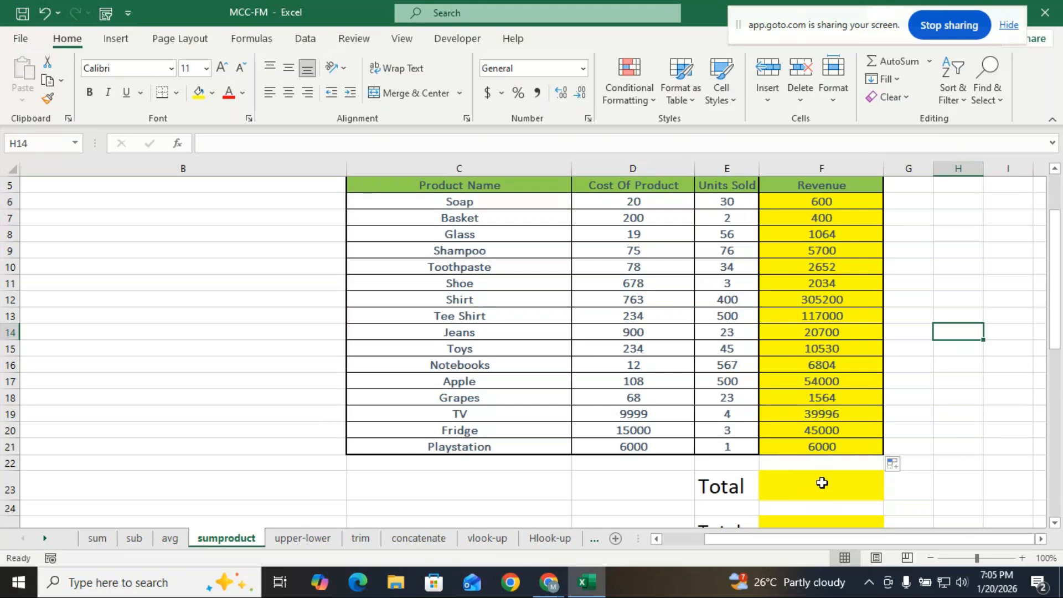
scroll(840, 314, "up", 1)
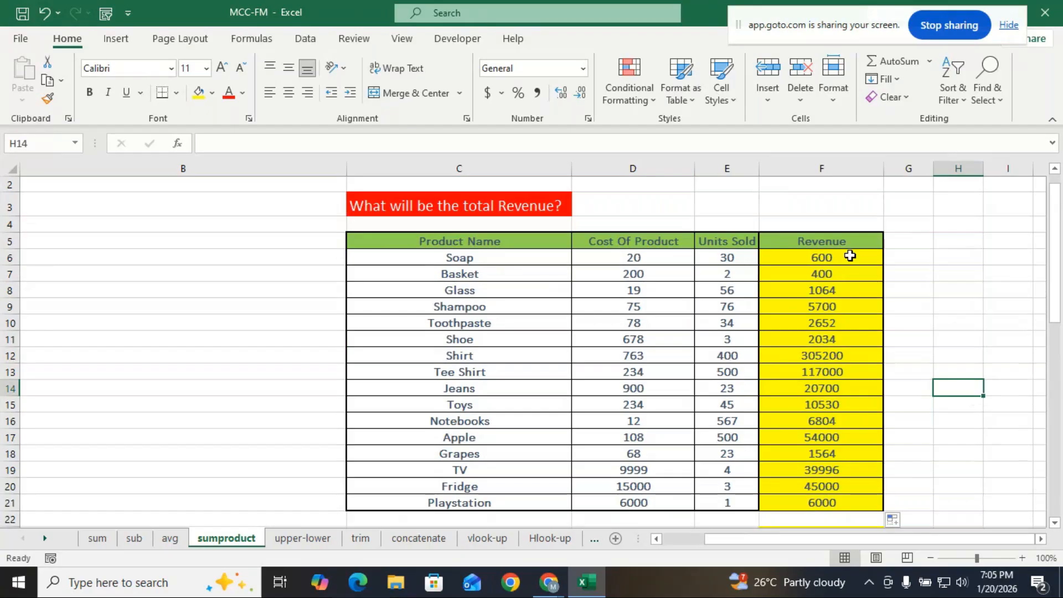
left_click(812, 505)
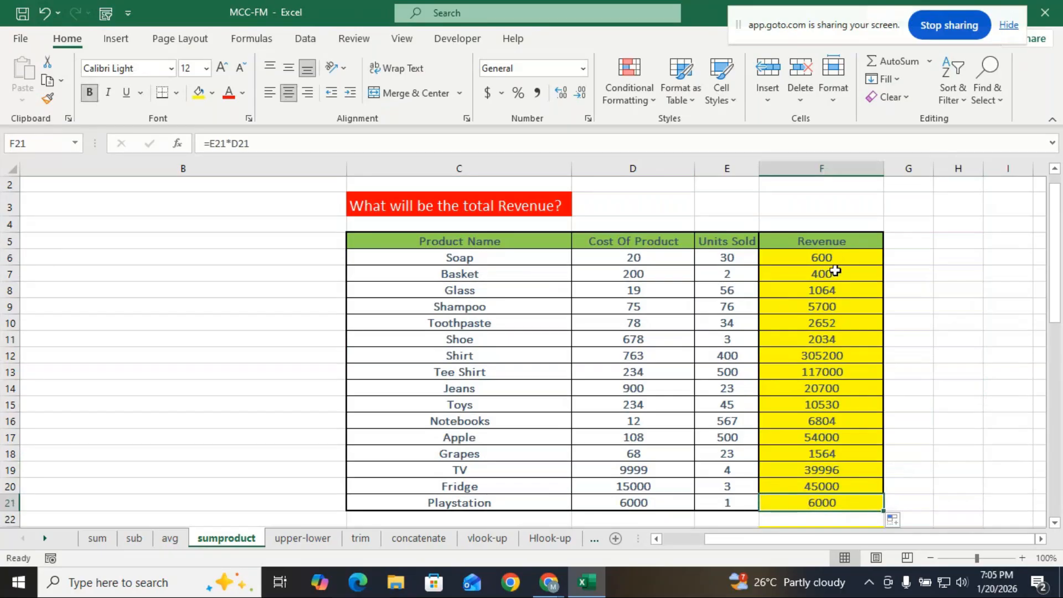
Total the Revenue column in F23, the first Total cell, with the formula =SUM(F6:F21)
scroll(834, 270, "down", 2)
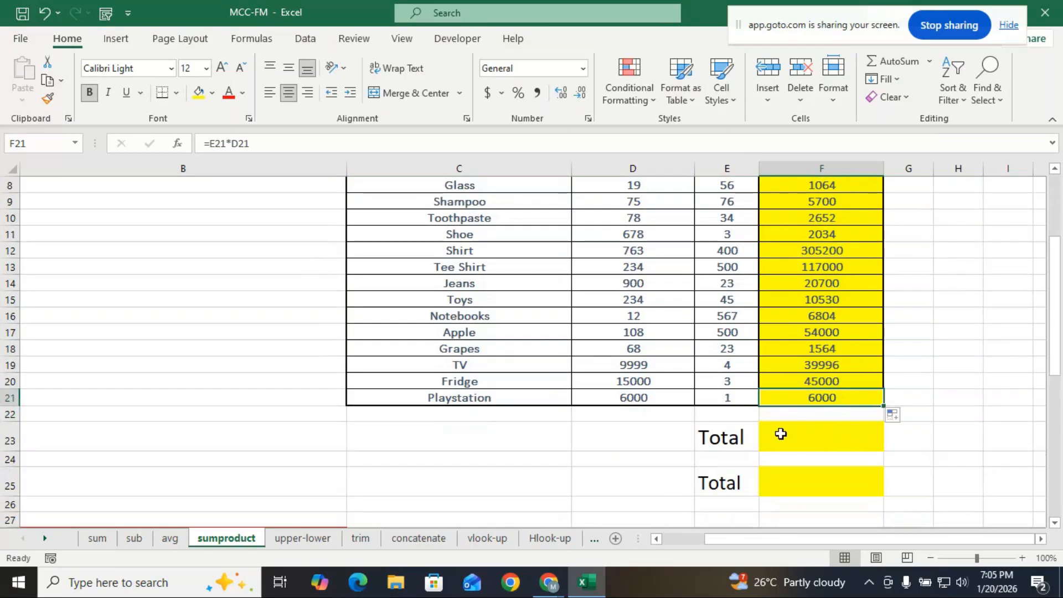
scroll(772, 450, "up", 1)
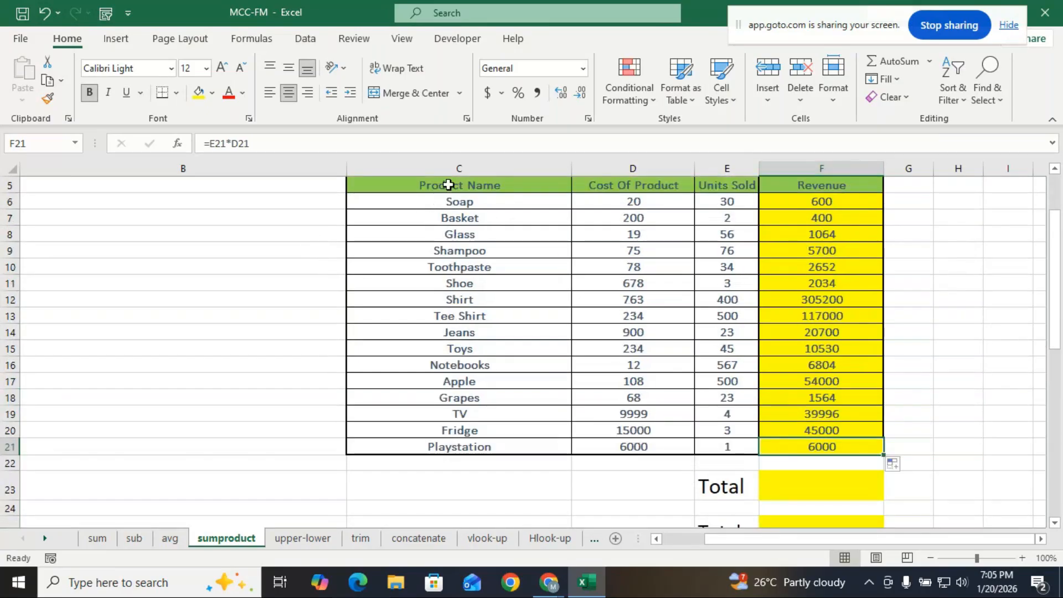
scroll(873, 461, "down", 1)
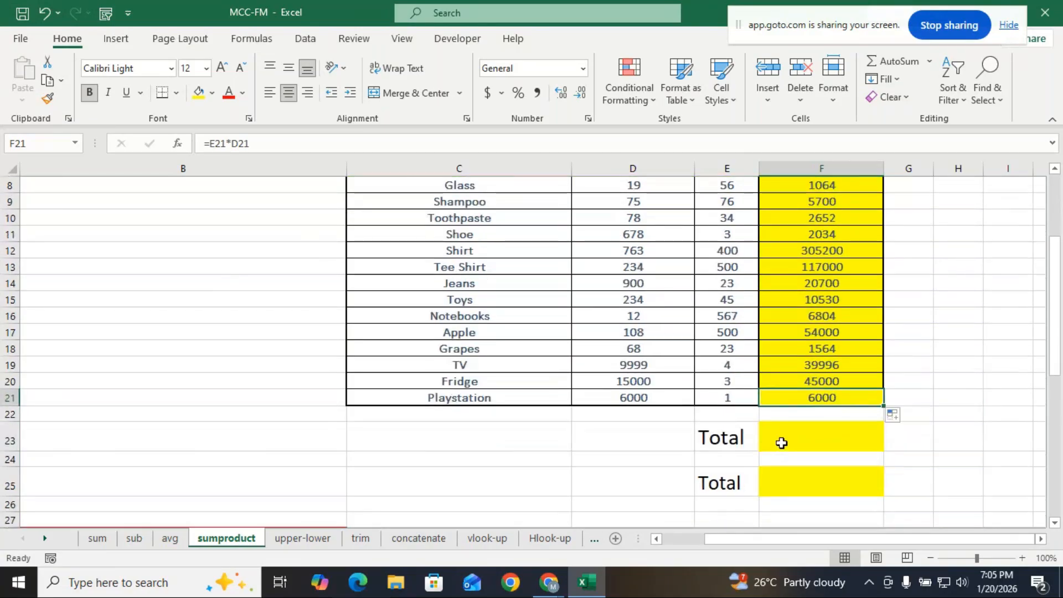
left_click(812, 437)
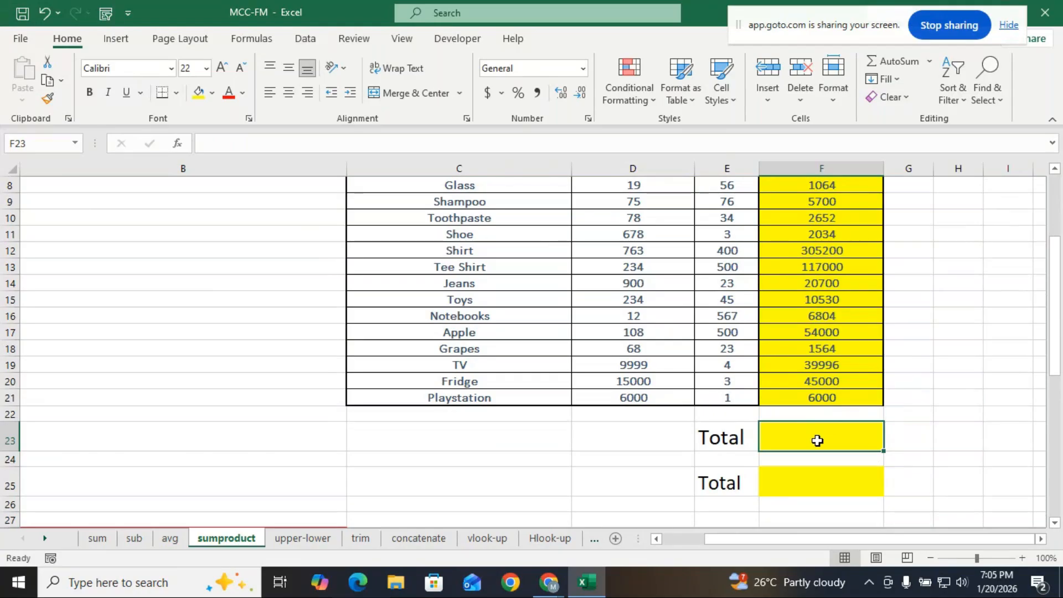
type("=sum")
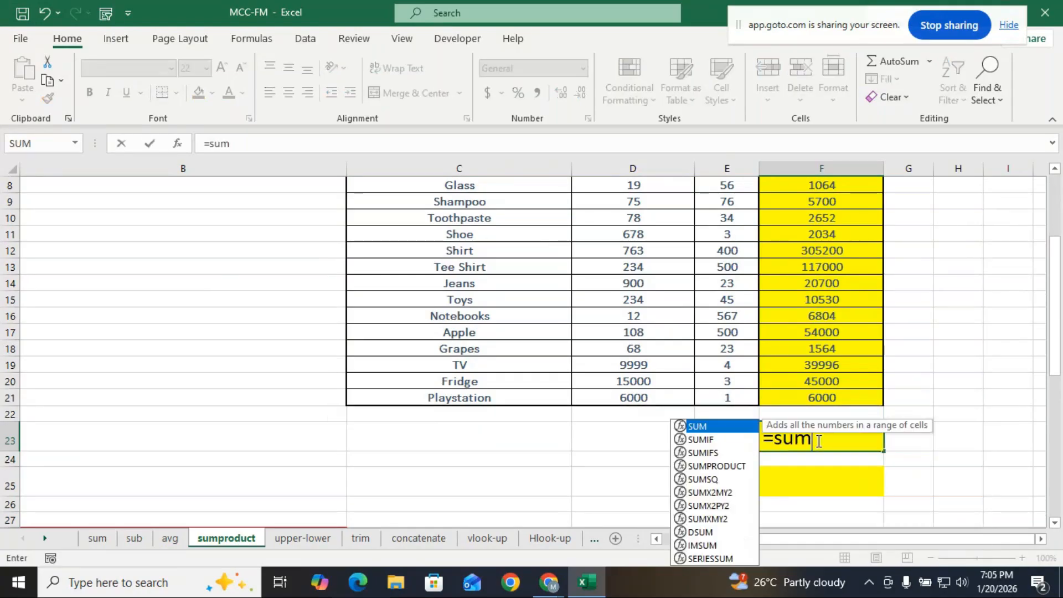
key("Tab")
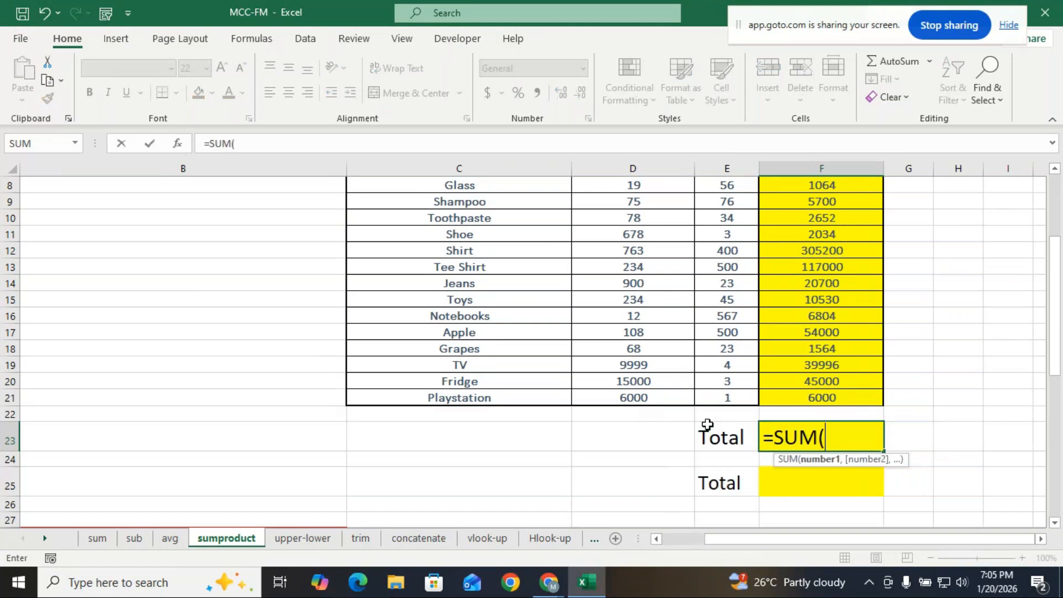
scroll(840, 273, "up", 2)
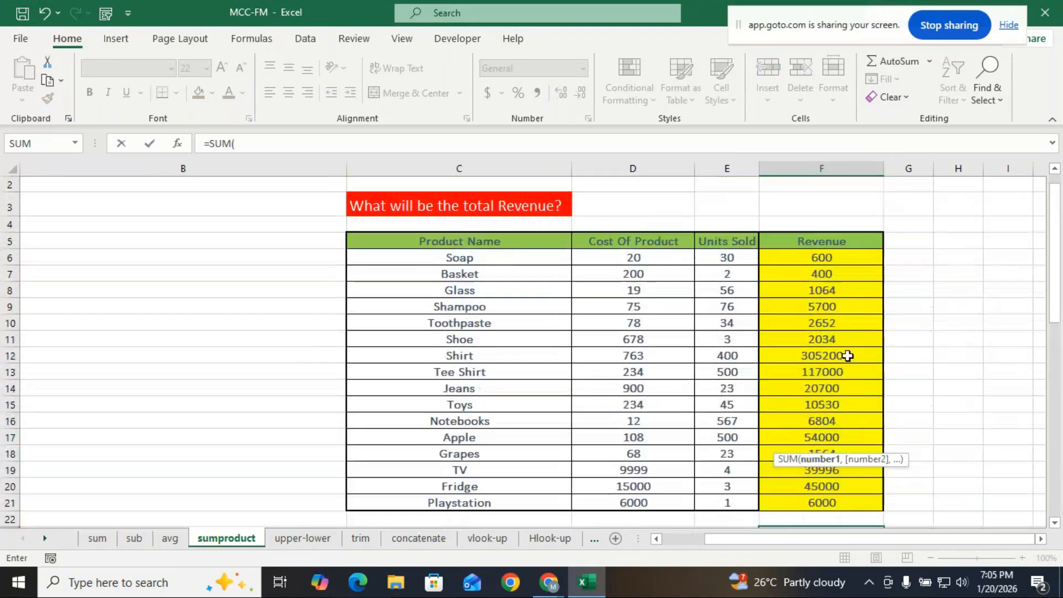
left_click_drag(841, 258, 820, 497)
scroll(889, 343, "down", 2)
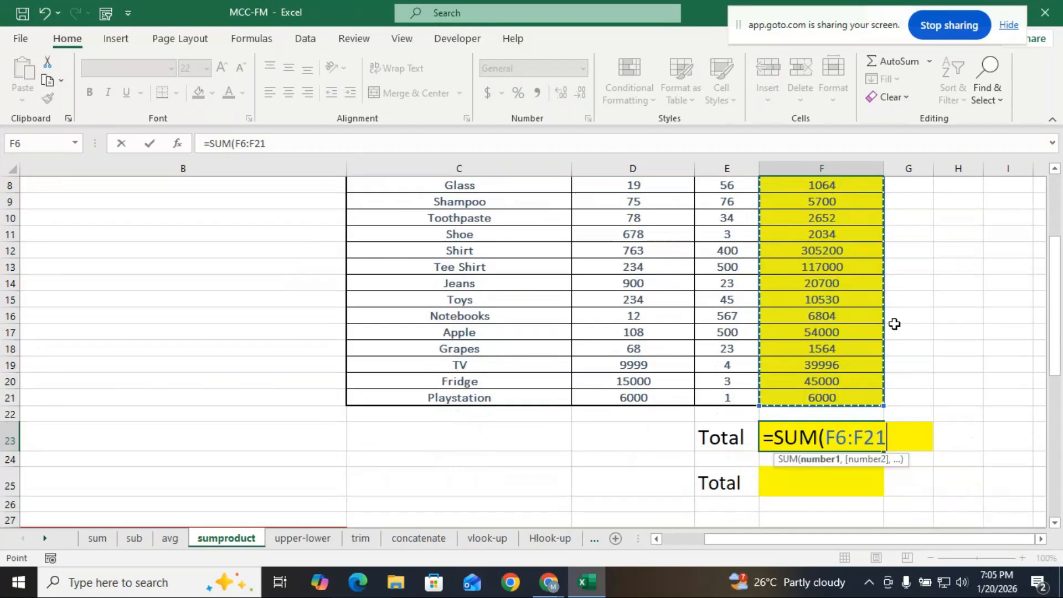
scroll(894, 324, "up", 2)
scroll(795, 351, "down", 2)
type(")")
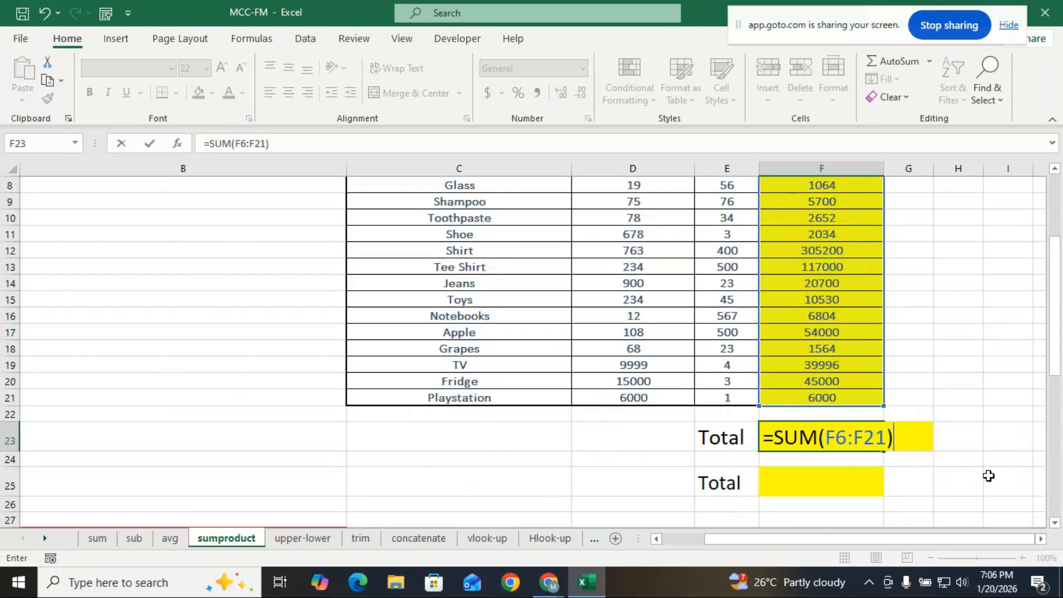
key("Return")
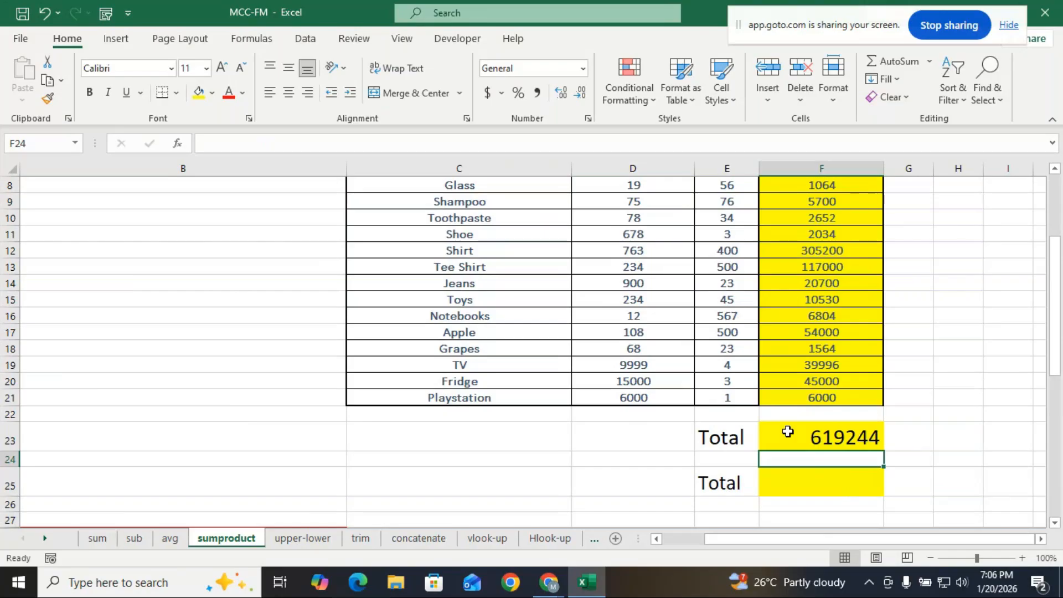
Review the SUMPRODUCT heading, the case 1 revenue table and the two Total cells below it
scroll(244, 297, "up", 2)
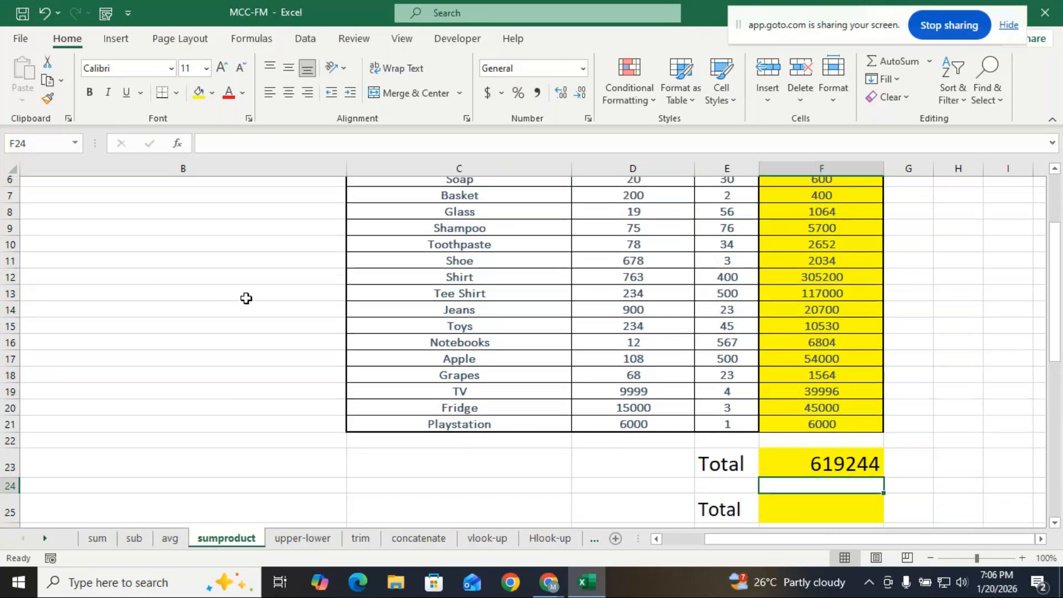
scroll(221, 272, "up", 1)
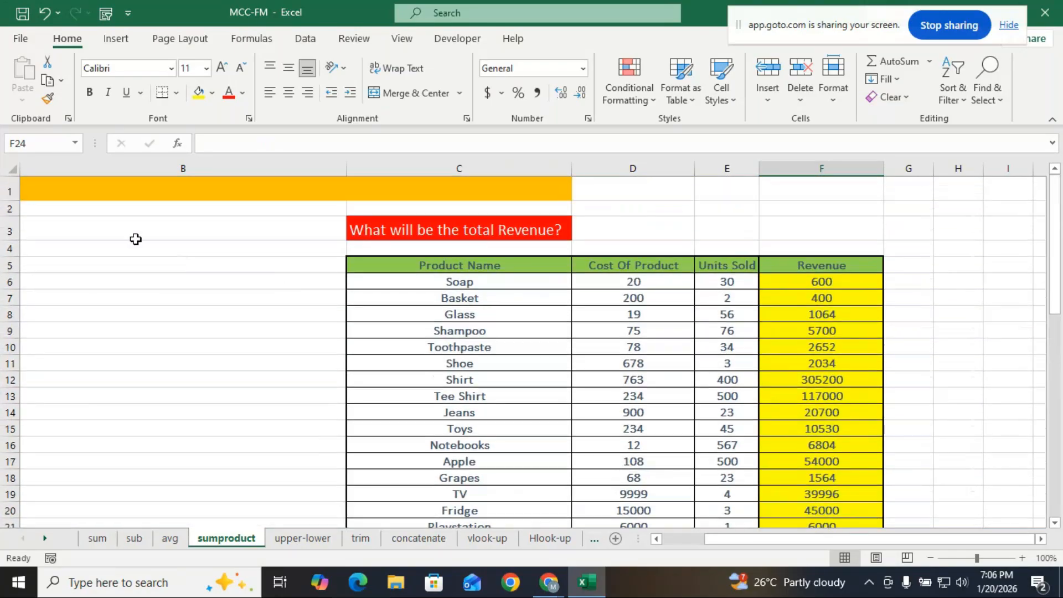
left_click_drag(854, 539, 796, 539)
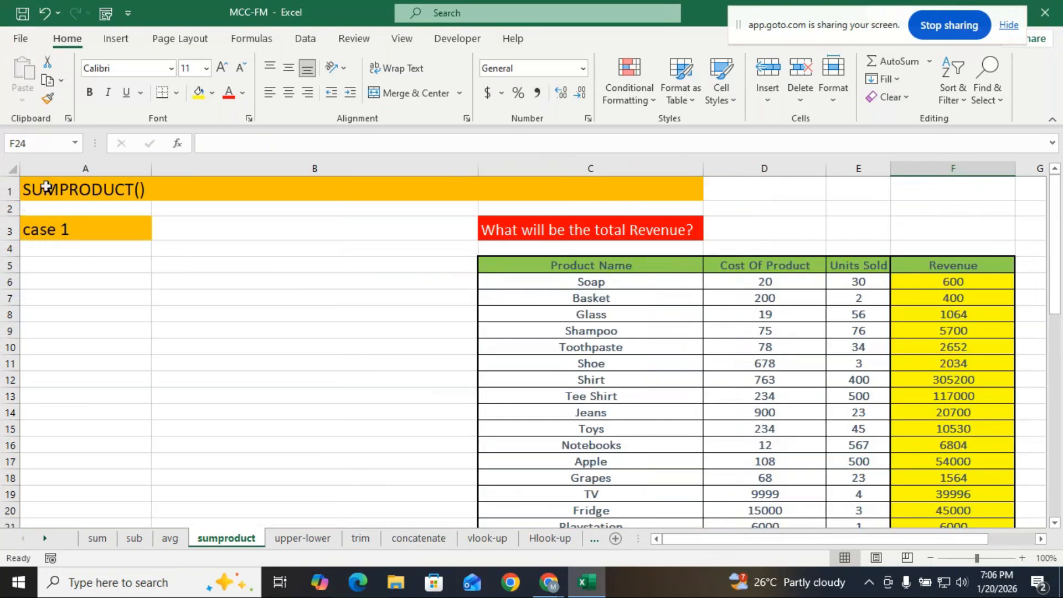
scroll(729, 462, "down", 3)
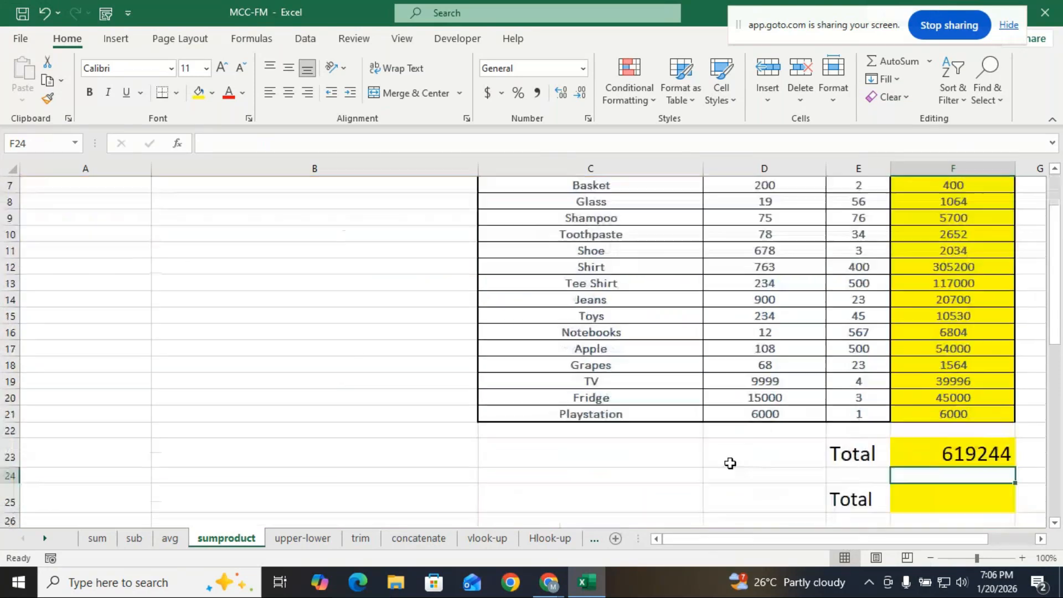
Start a SUMPRODUCT formula in F25, the second Total cell, with the Cost Of Product range D6:D21 as its first array
left_click_drag(938, 544, 982, 536)
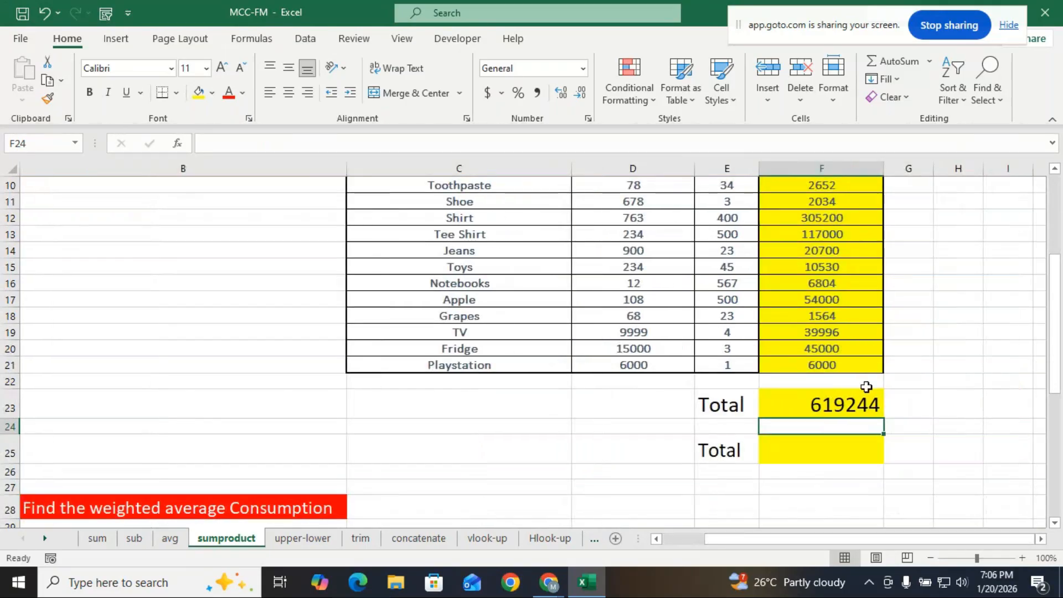
left_click(816, 449)
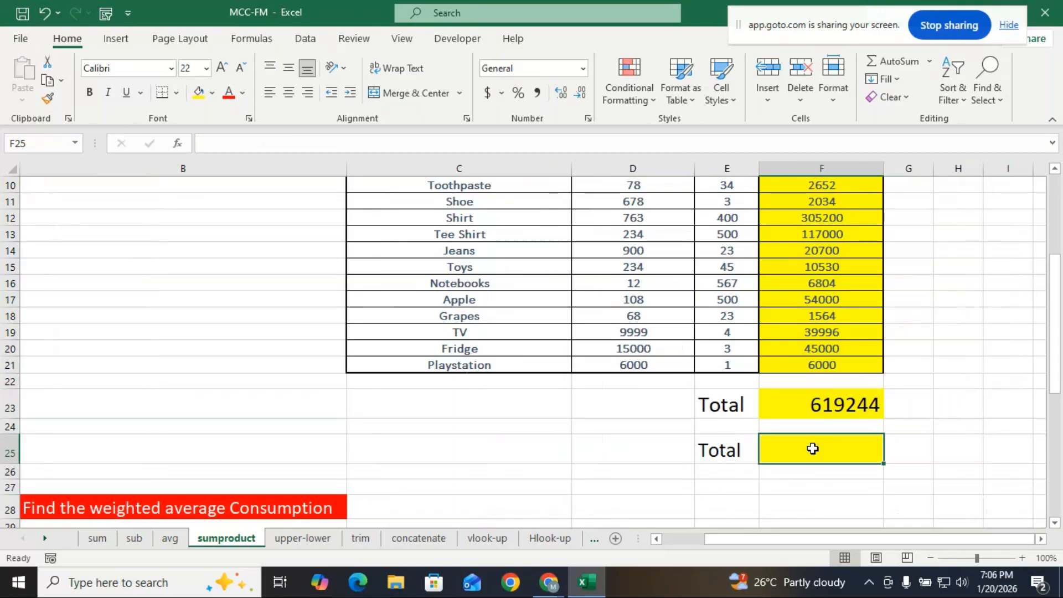
type("=sum")
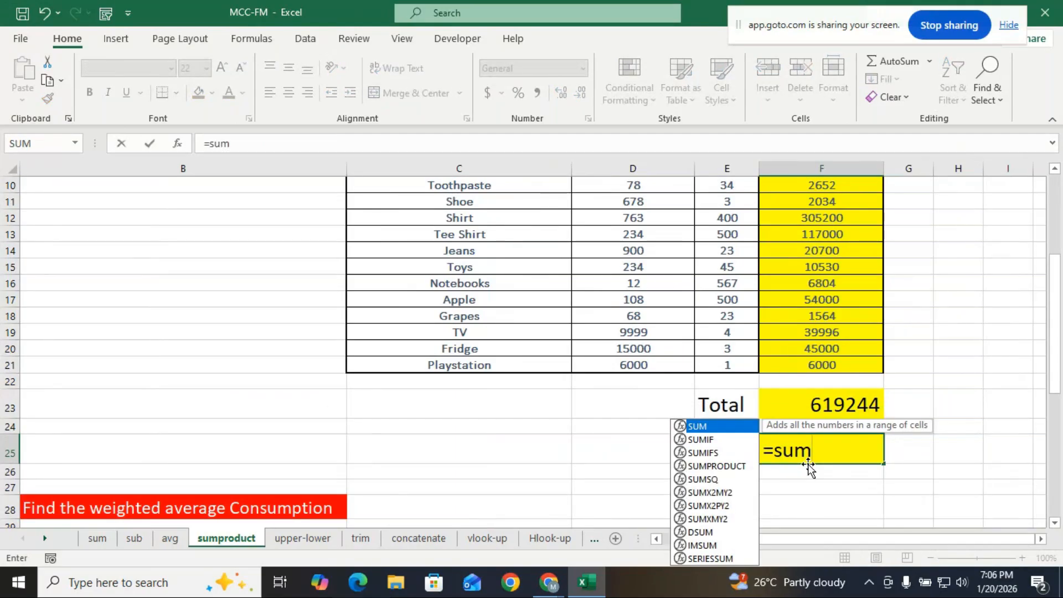
double_click(717, 466)
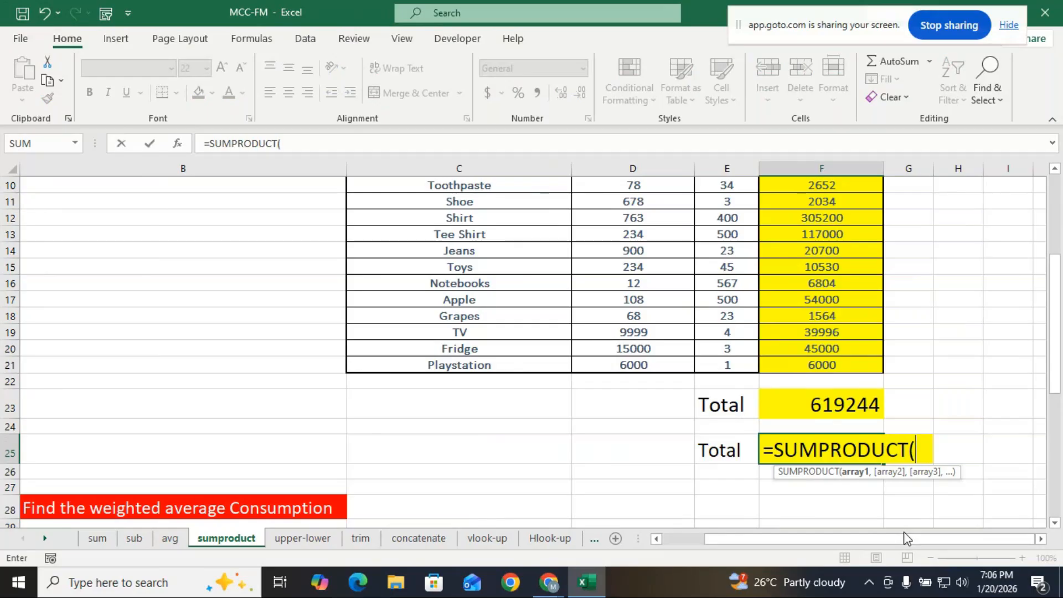
scroll(742, 410, "up", 3)
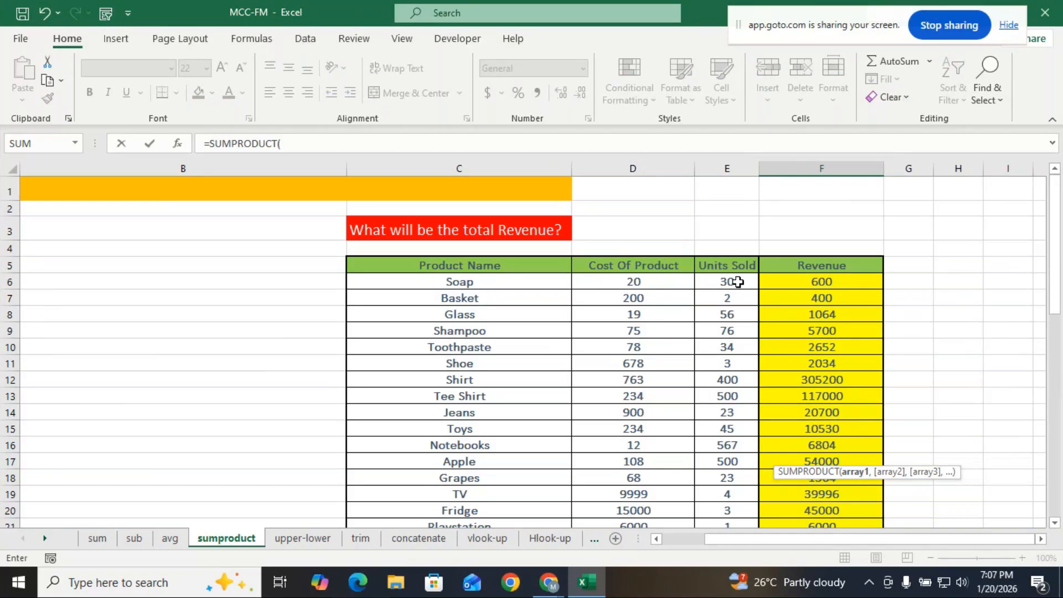
scroll(723, 306, "down", 2)
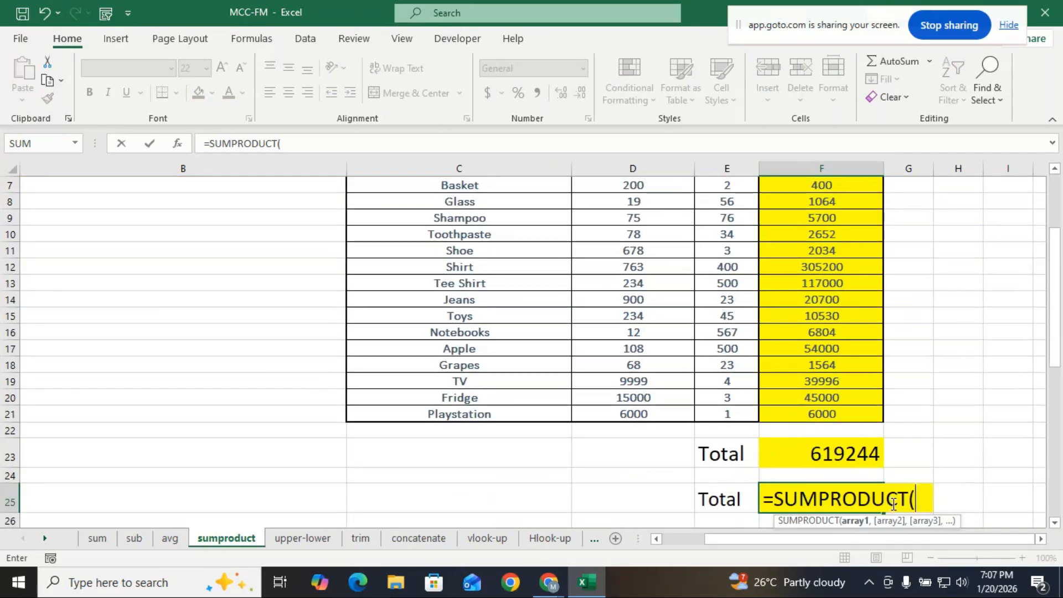
scroll(641, 324, "up", 2)
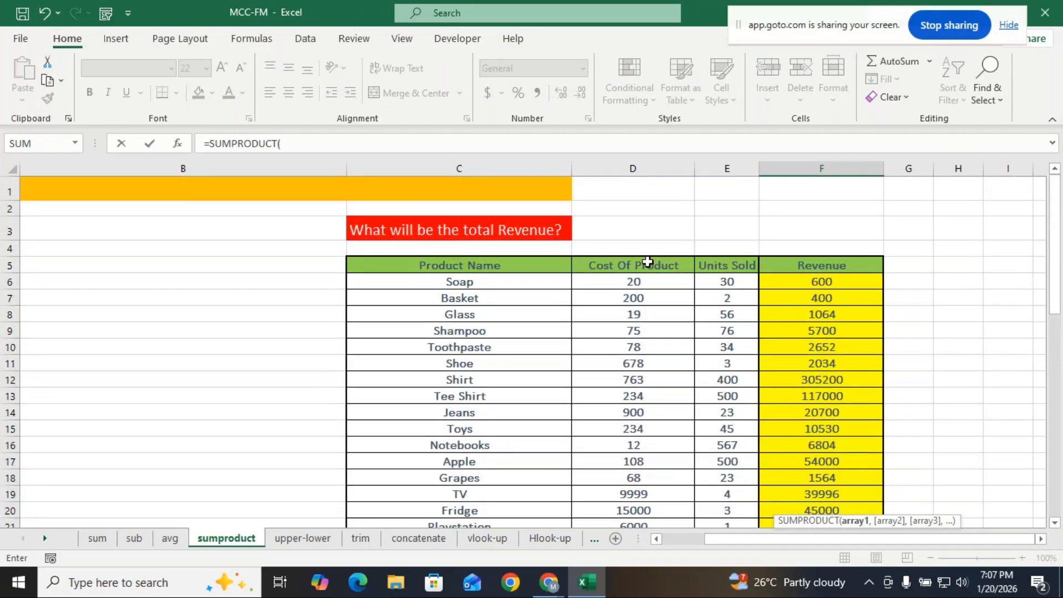
left_click_drag(633, 281, 655, 555)
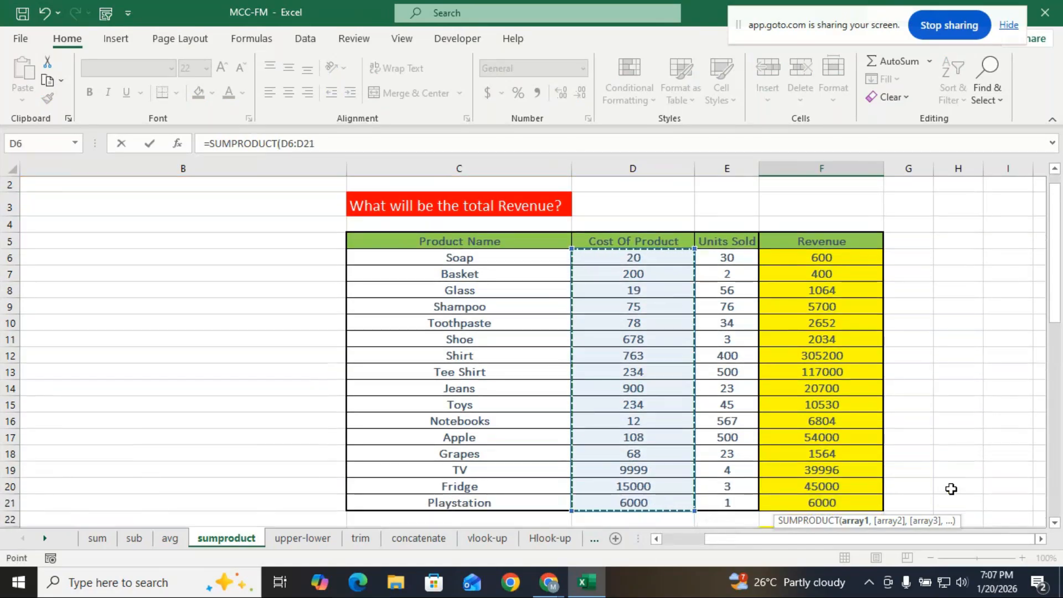
scroll(951, 487, "down", 3)
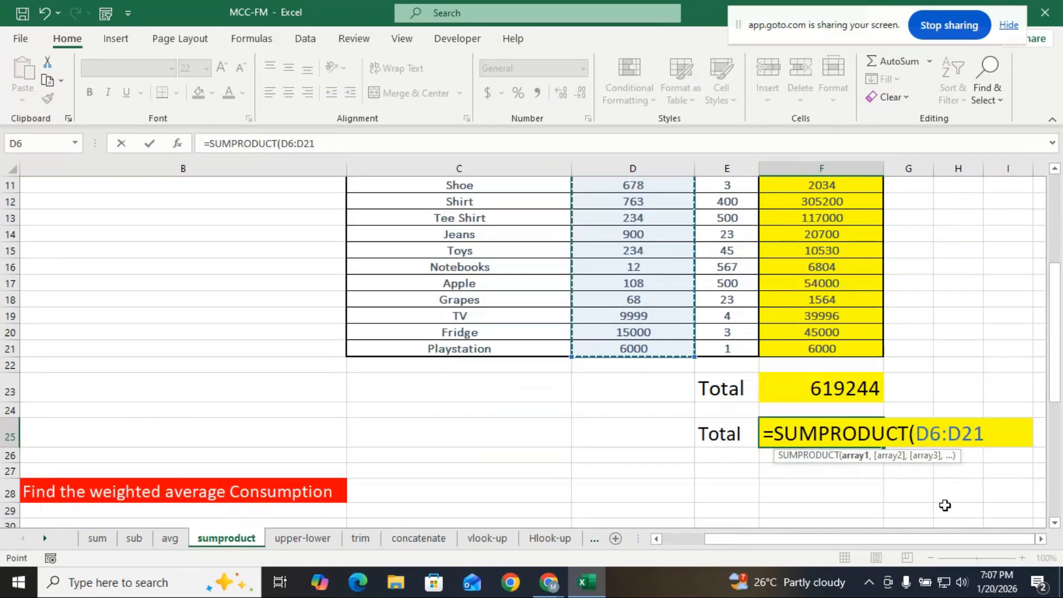
type(",")
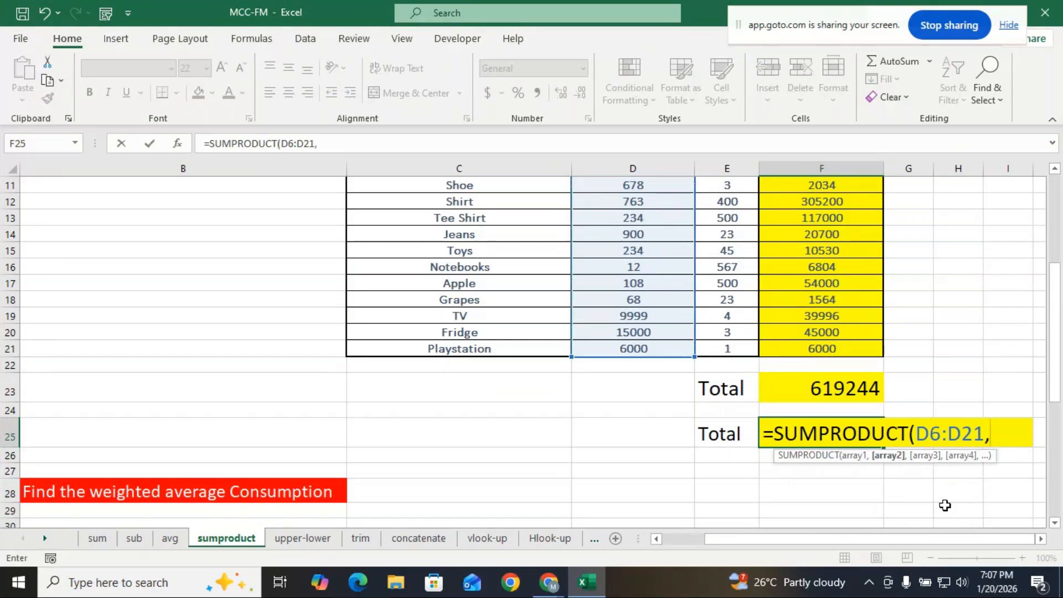
Complete the F25 formula as =SUMPRODUCT(D6:D21,E6:E21) by adding the Units Sold range as the second array
scroll(885, 470, "up", 3)
left_click_drag(728, 255, 726, 502)
scroll(727, 502, "down", 2)
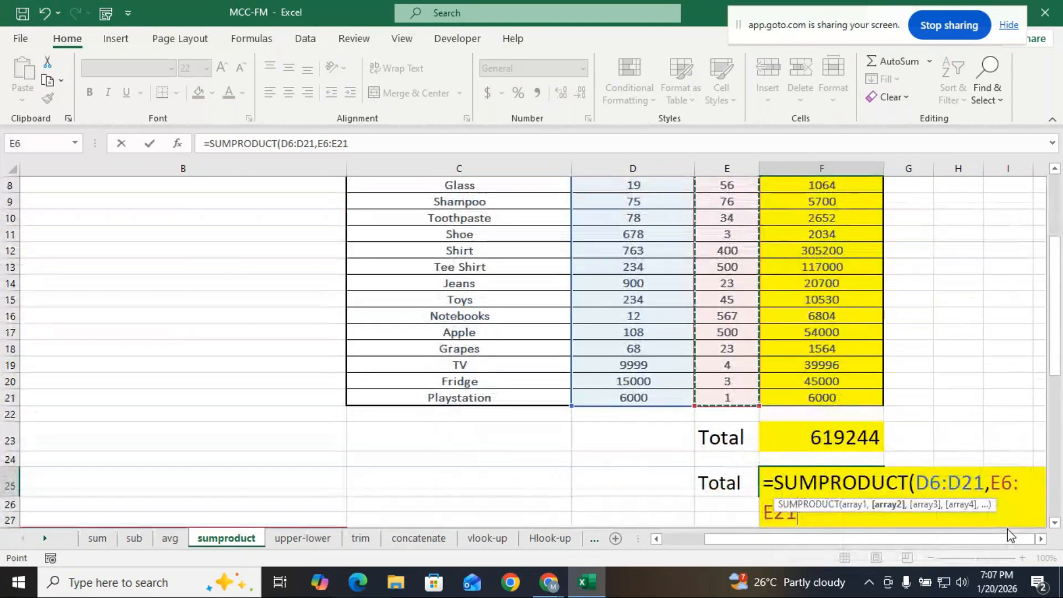
type(")")
key("Return")
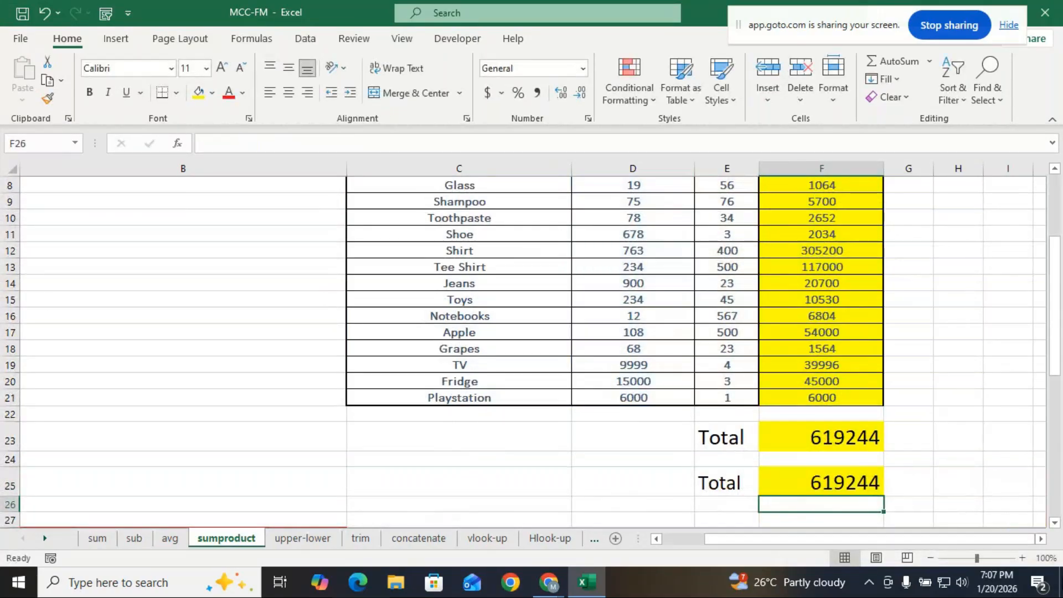
Clear the SUMPRODUCT formula from F25 and check the SUM formula in F23 against the Revenue column
left_click(851, 481)
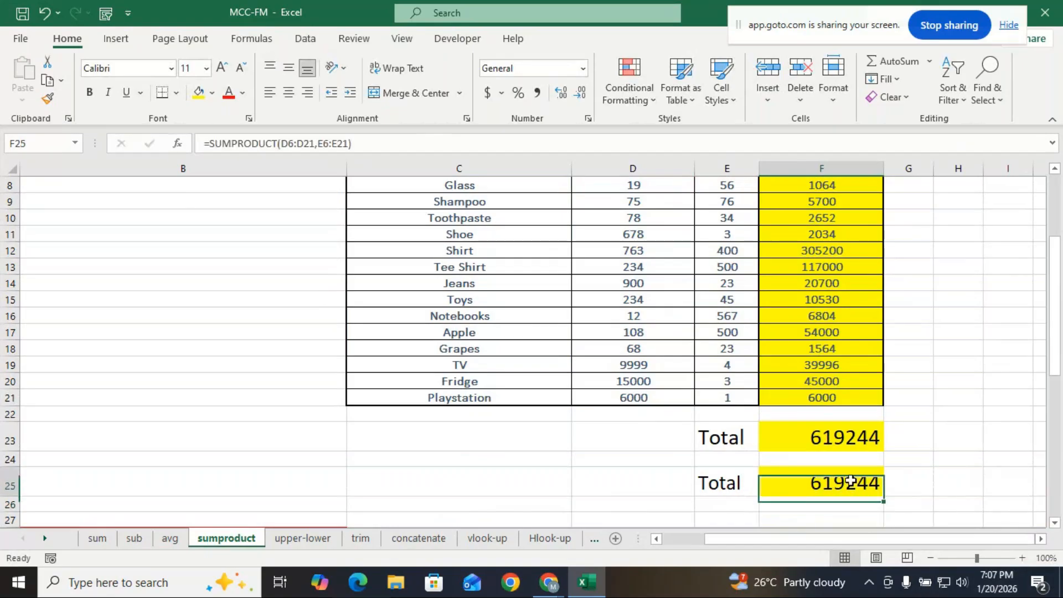
key("BackSpace")
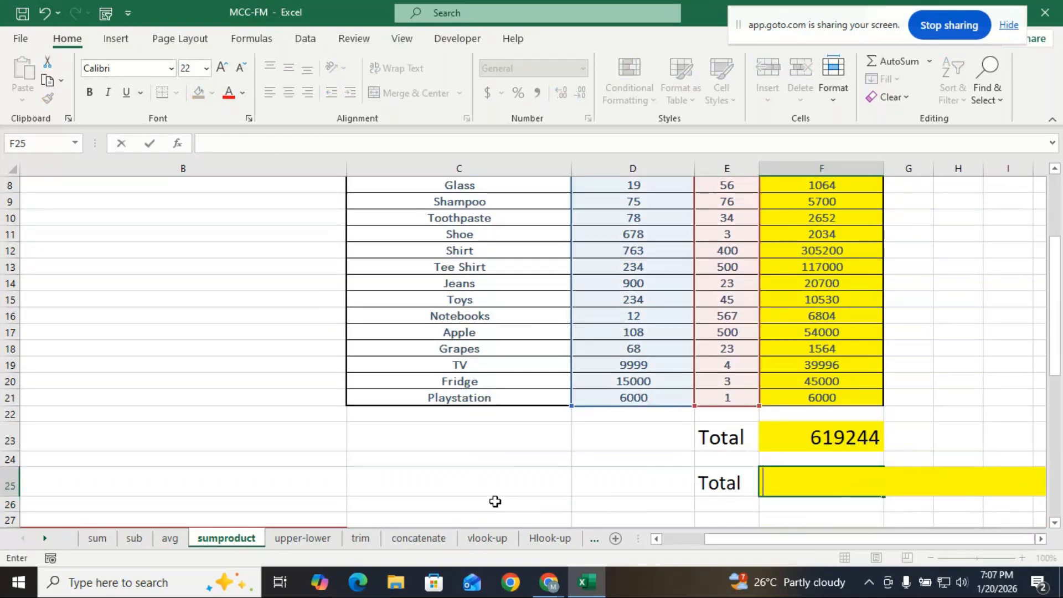
left_click(539, 462)
left_click(872, 437)
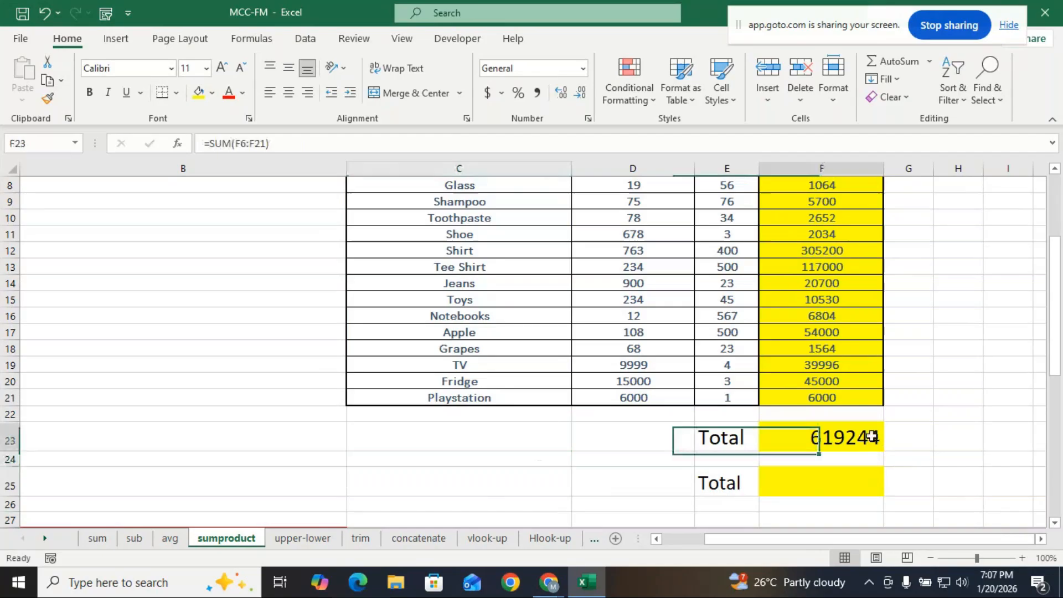
scroll(870, 435, "up", 3)
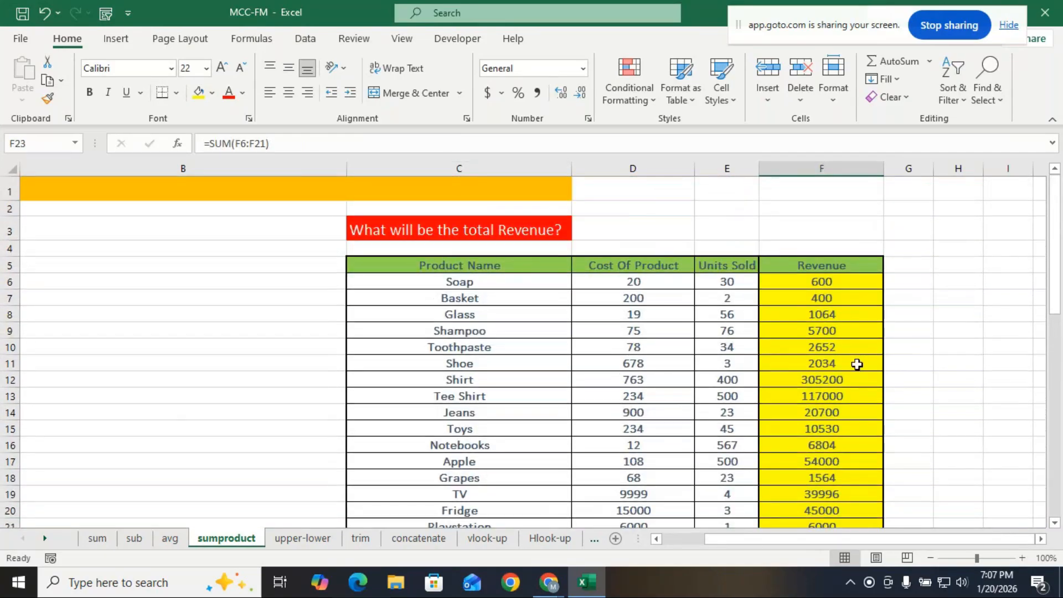
scroll(857, 365, "down", 3)
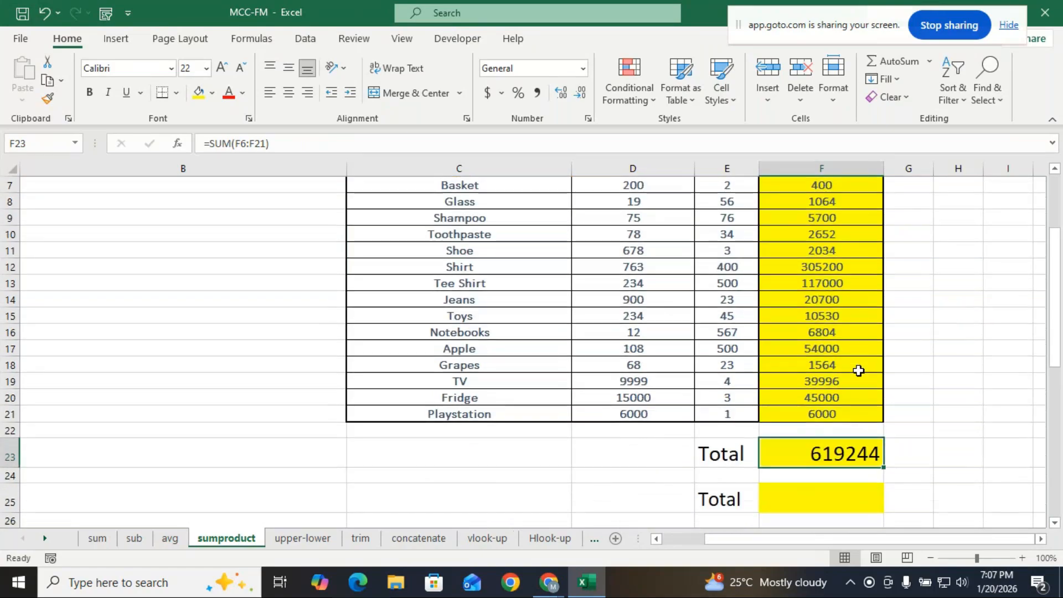
Begin the SUMPRODUCT formula again in the empty Total cell F25, using the product costs D6:D21 as the first array
left_click(821, 441)
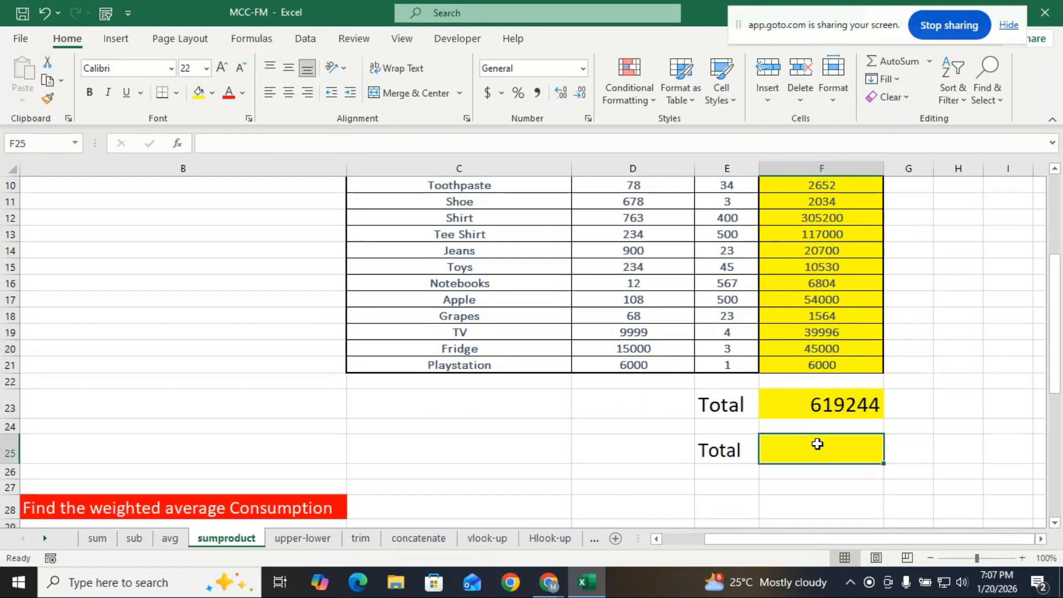
type("=s")
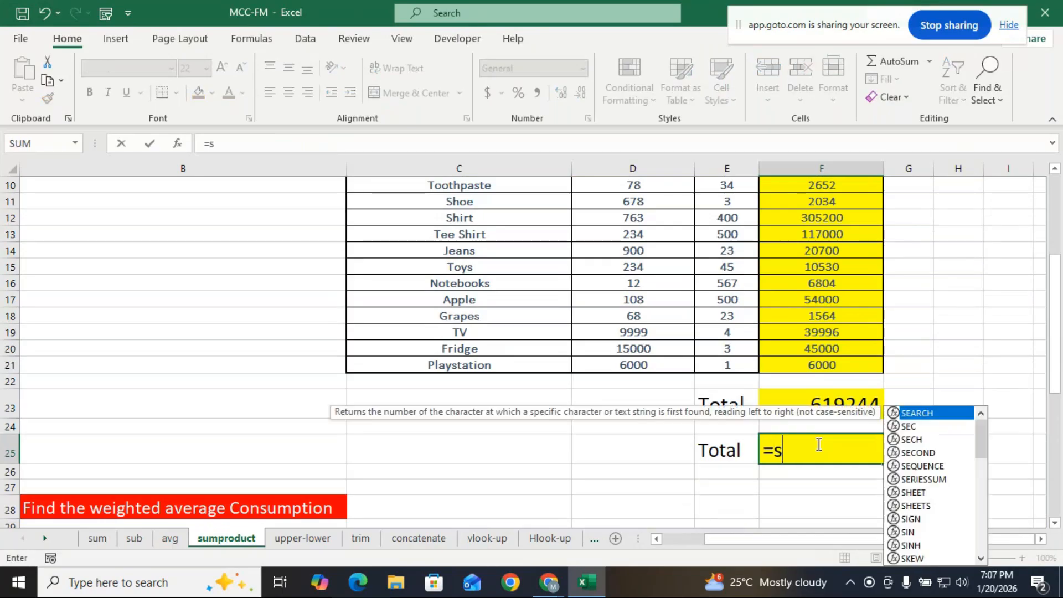
type("um")
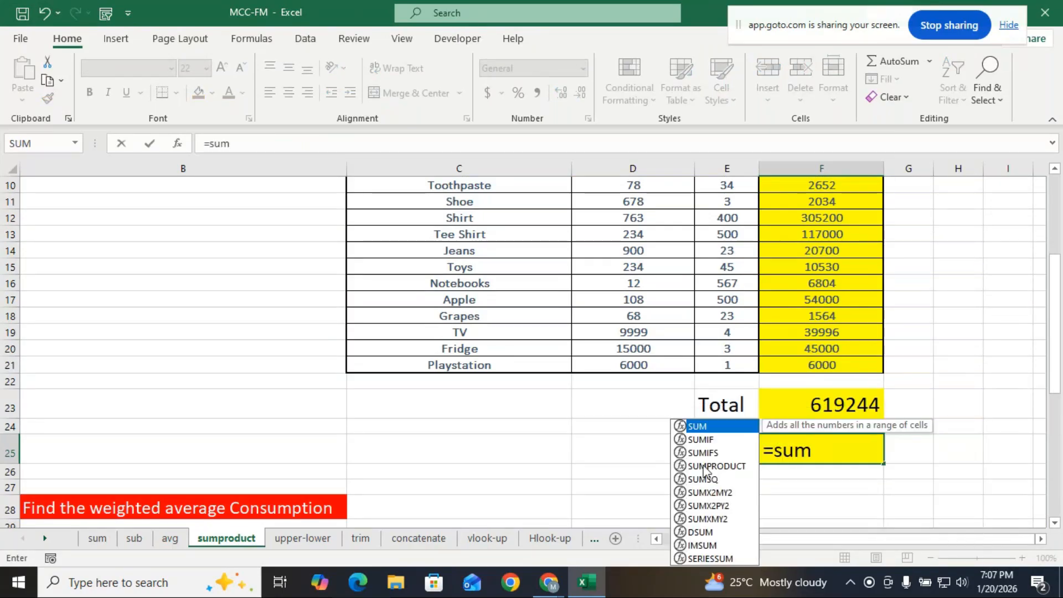
double_click(708, 466)
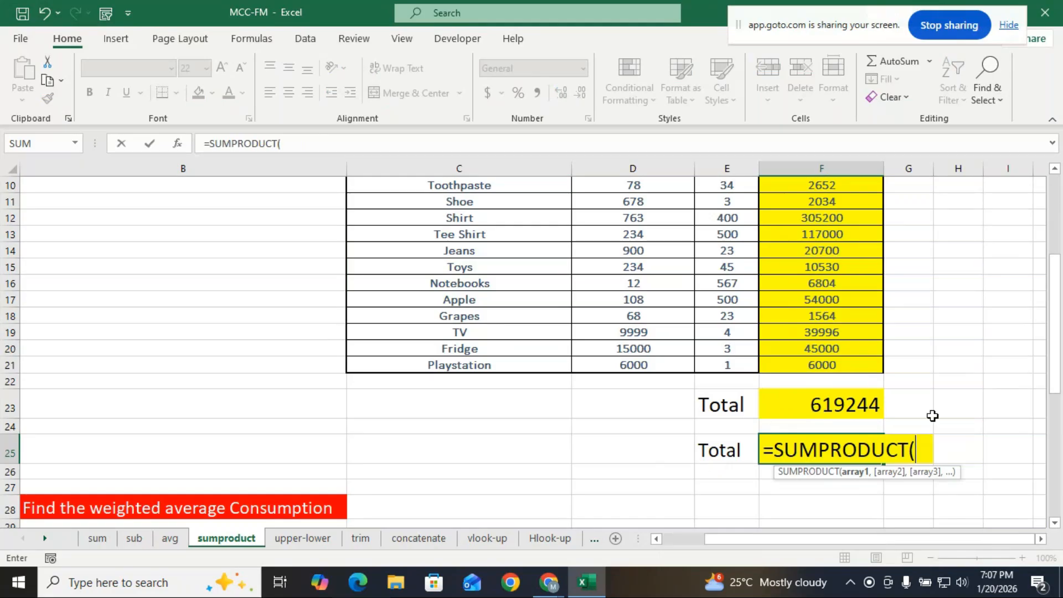
scroll(592, 372, "up", 3)
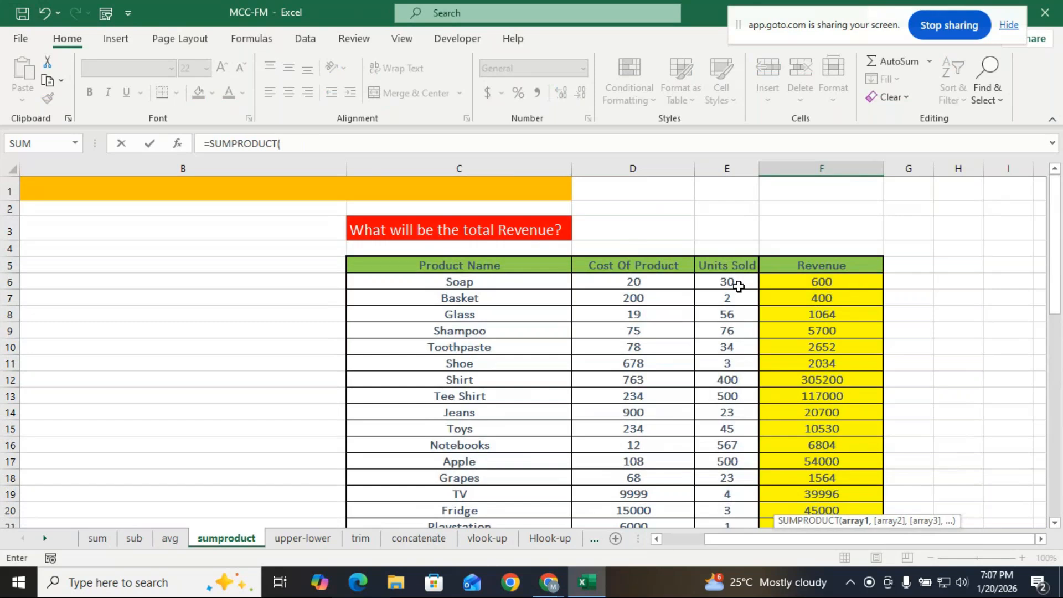
left_click_drag(648, 281, 633, 507)
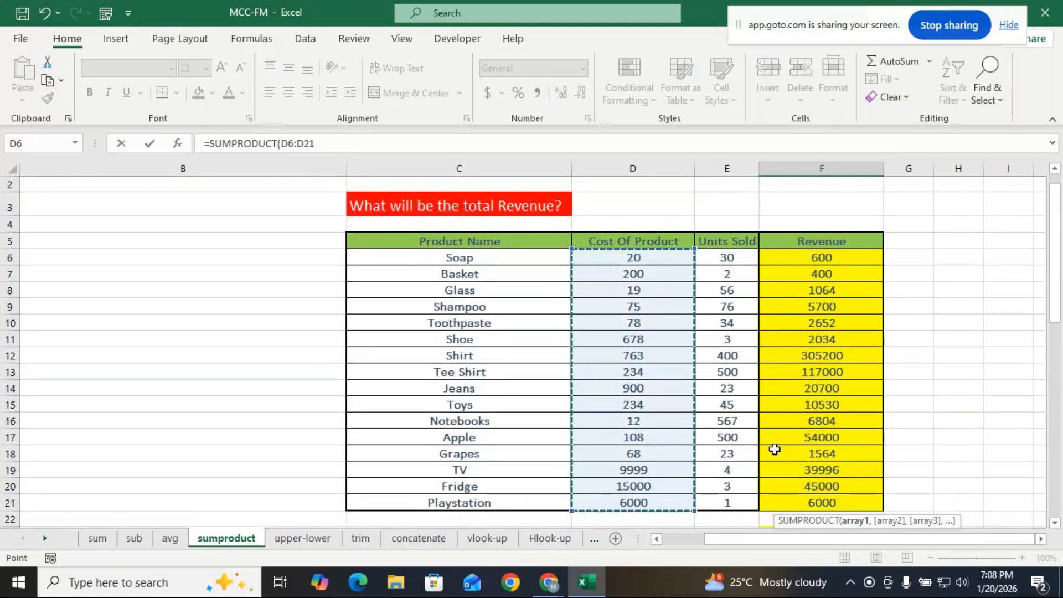
type(",")
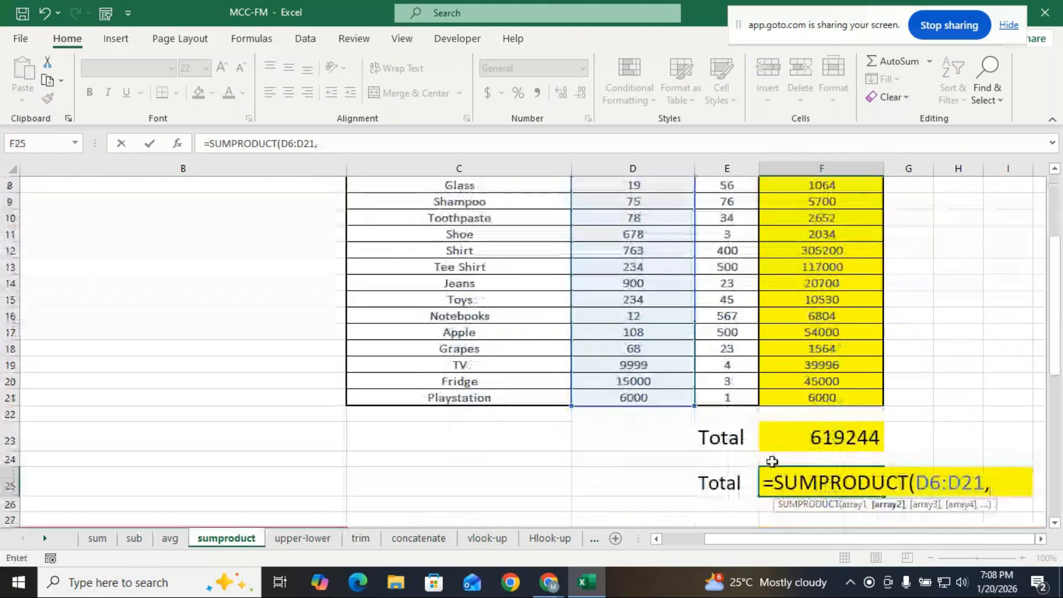
Add the Units Sold range E6:E21 as the second array and finish F25 as =SUMPRODUCT(D6:D21,E6:E21)
scroll(747, 432, "up", 3)
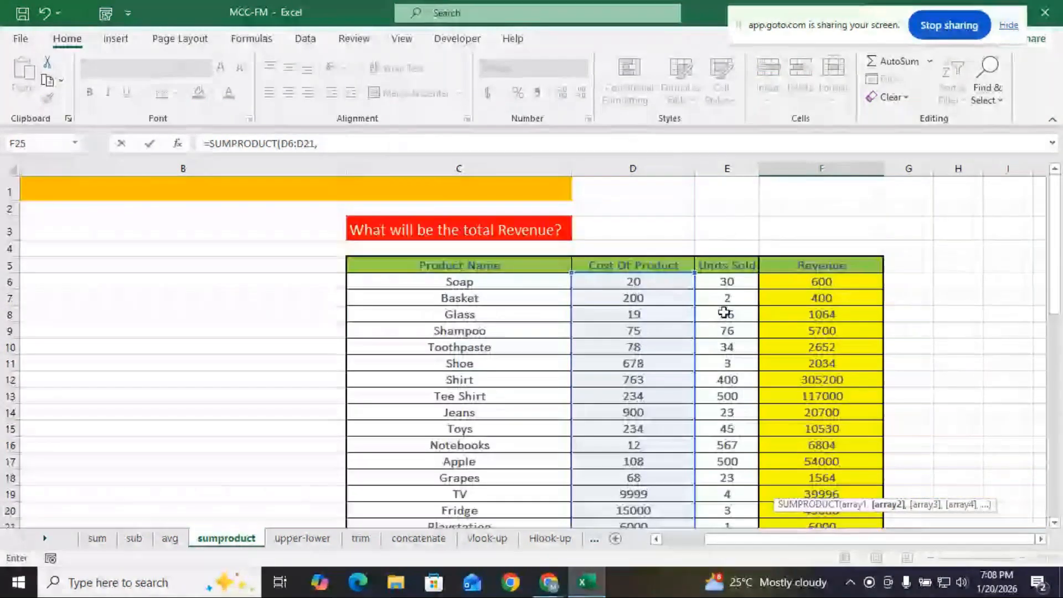
left_click(735, 281)
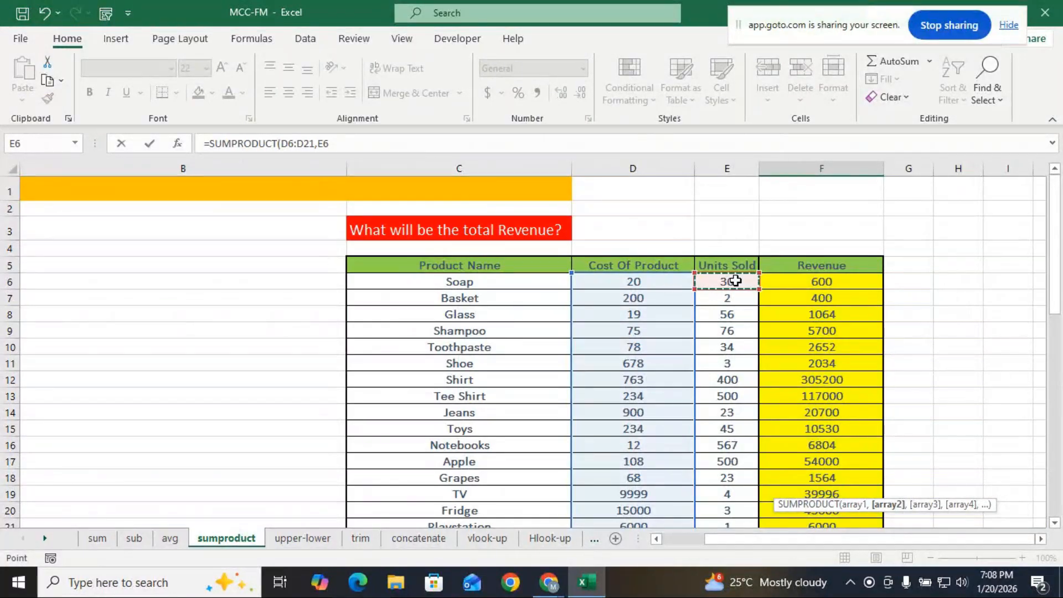
left_click_drag(736, 280, 742, 526)
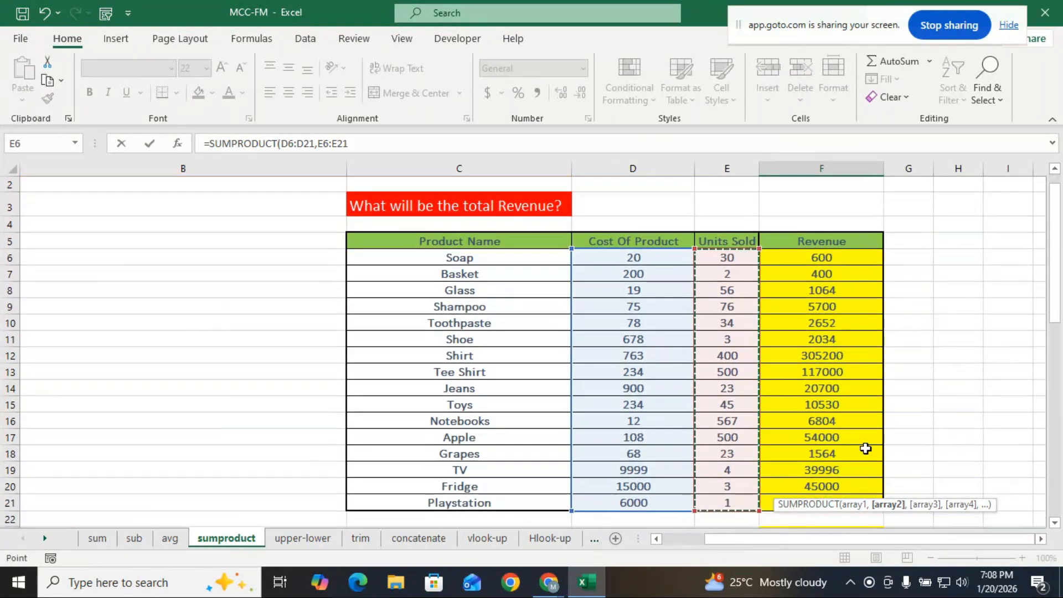
scroll(865, 449, "down", 3)
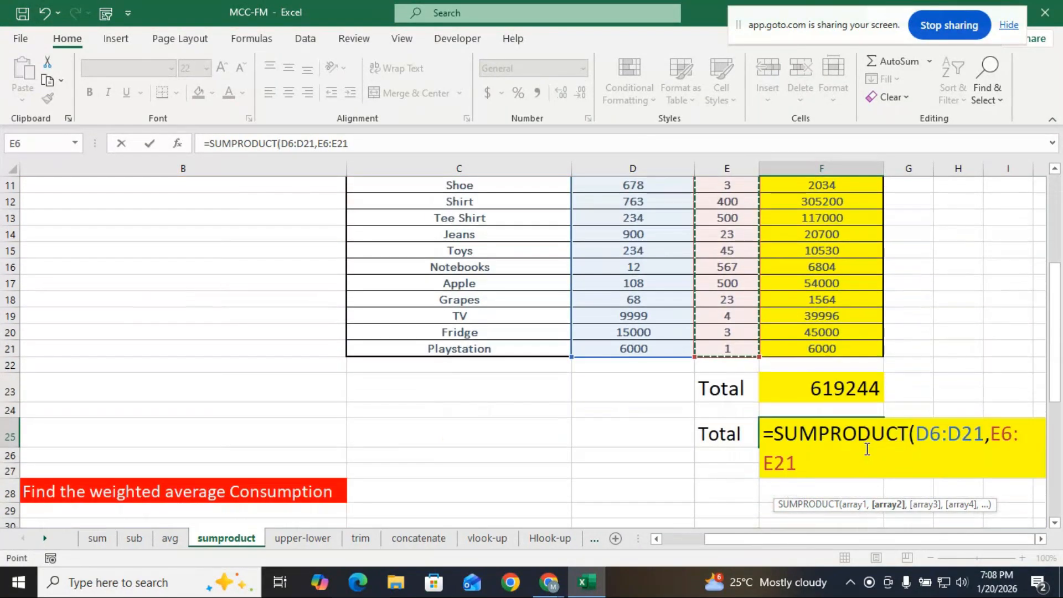
type(")")
key("Return")
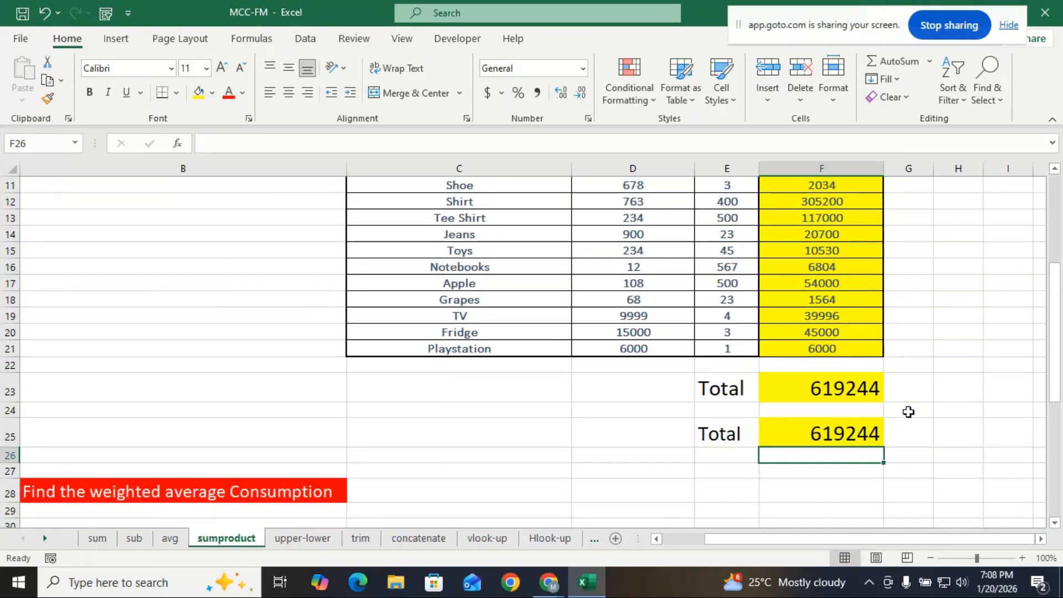
scroll(908, 412, "up", 3)
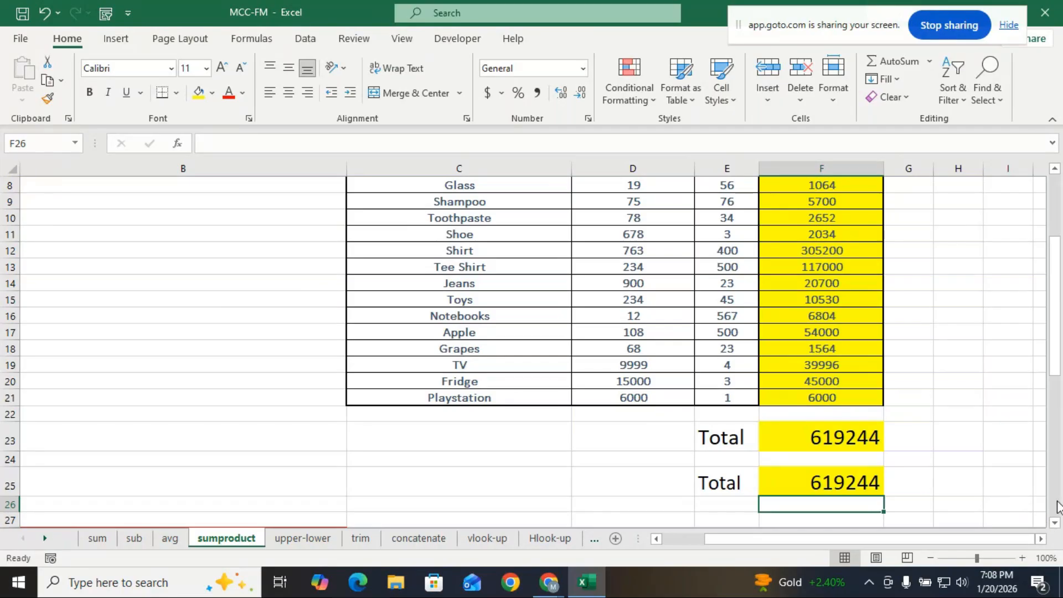
scroll(925, 446, "up", 1)
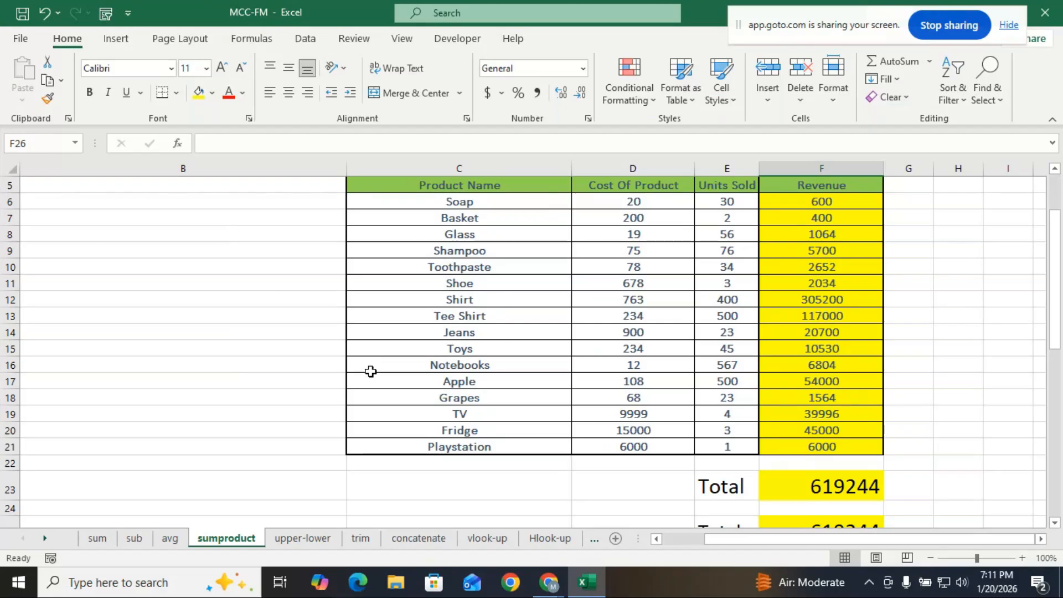
scroll(418, 368, "down", 2)
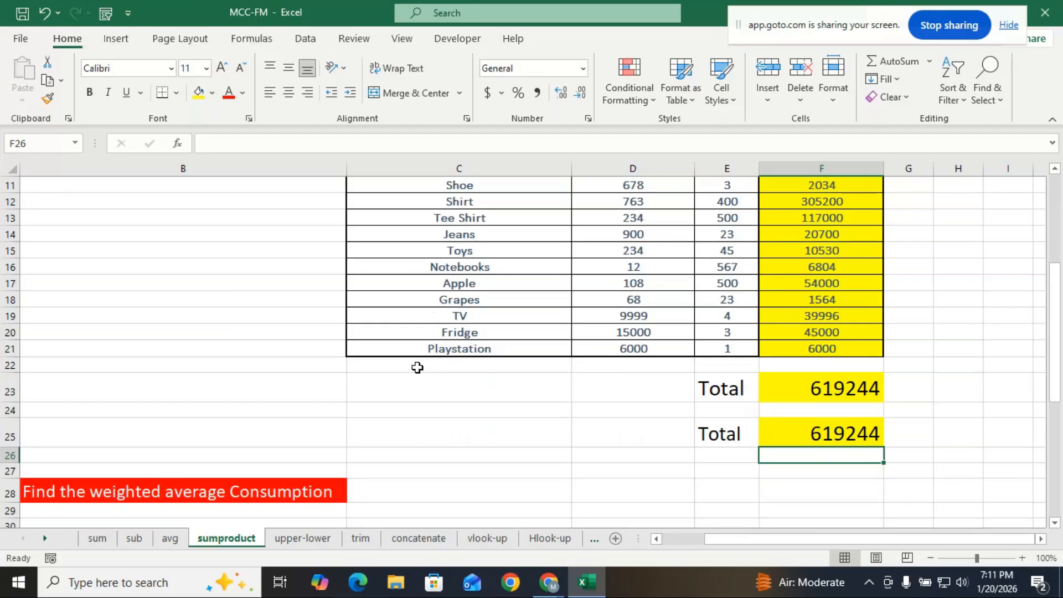
scroll(418, 368, "up", 1)
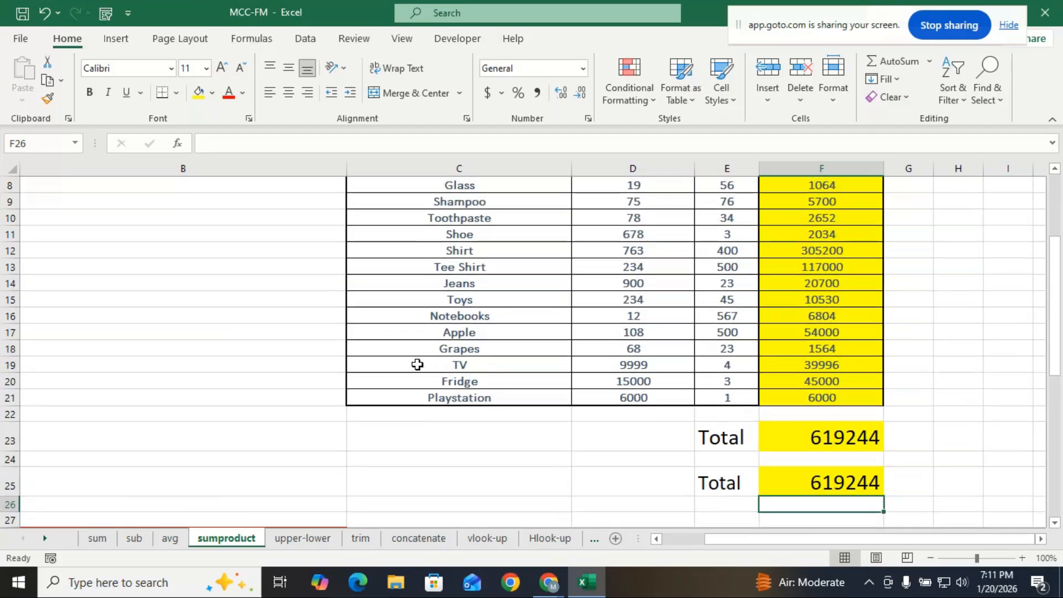
scroll(427, 344, "up", 2)
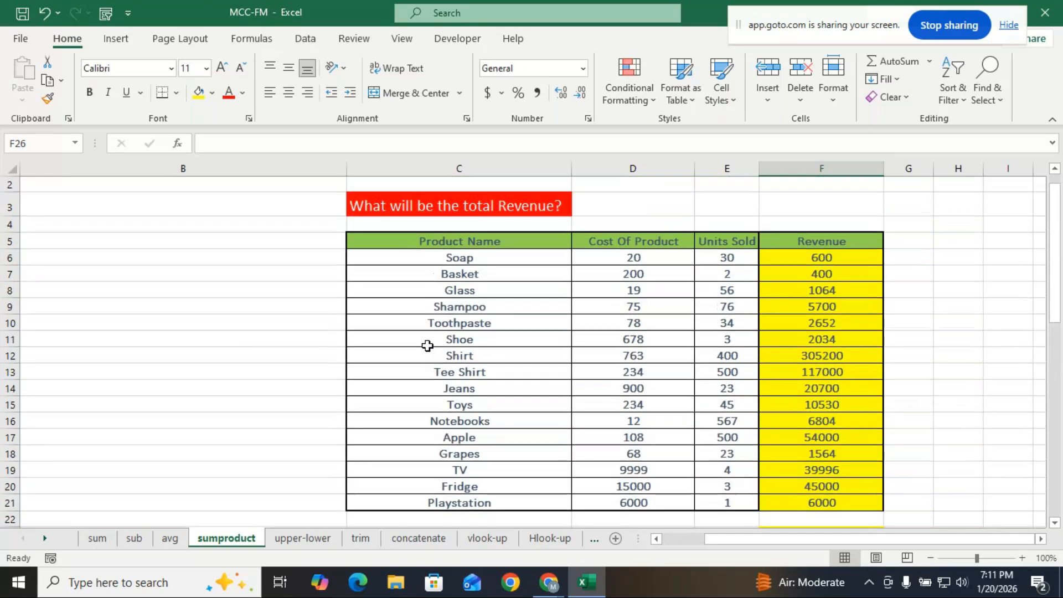
scroll(427, 345, "down", 2)
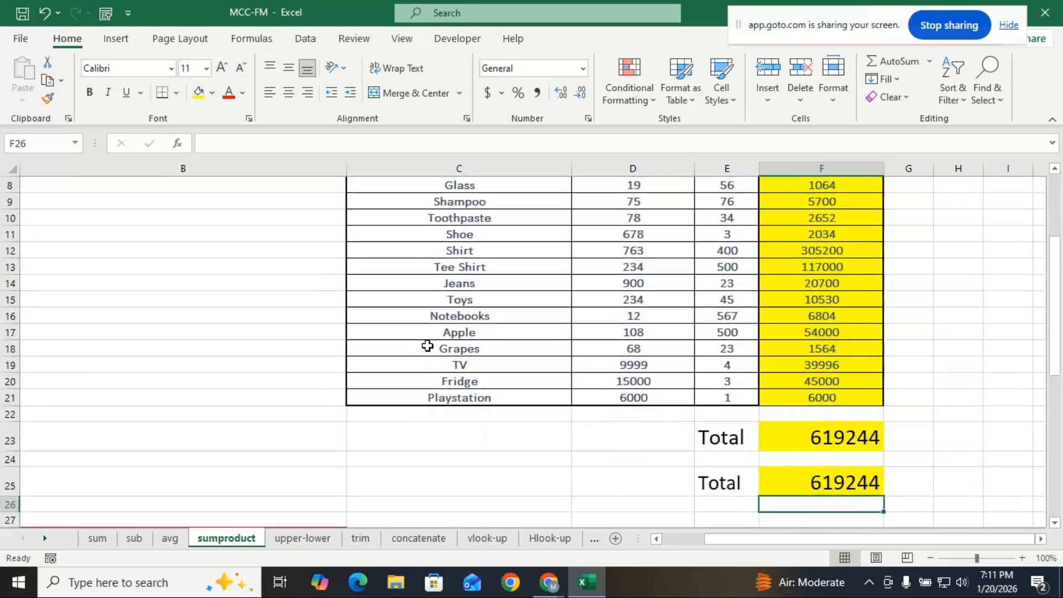
Calculate Total Price Paid in the case 2 table with =B32*C32 in D32 and fill the formula down to D35
scroll(428, 345, "down", 3)
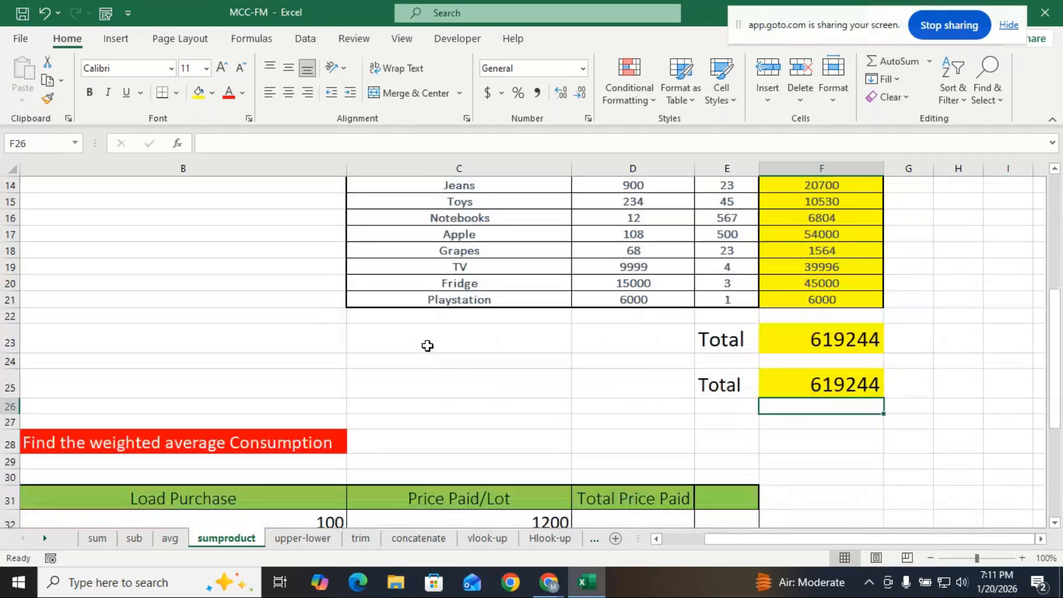
scroll(428, 345, "down", 3)
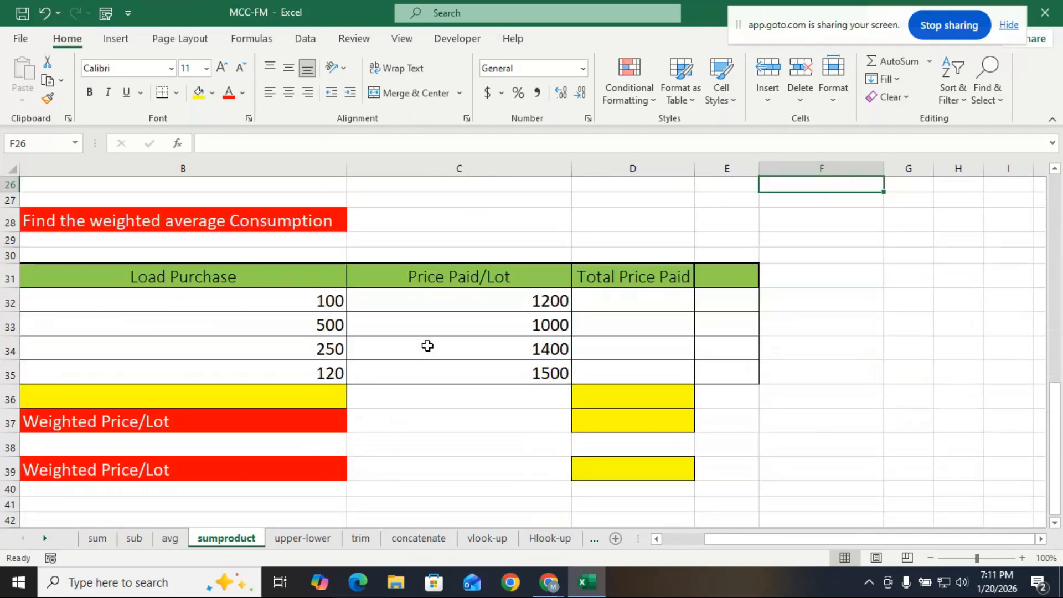
left_click_drag(716, 539, 666, 542)
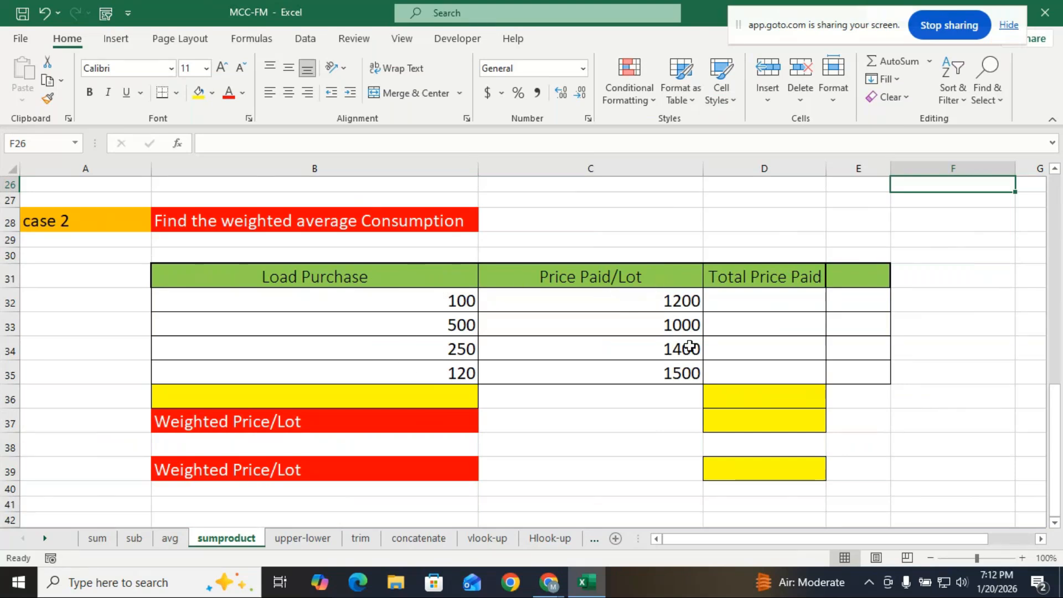
left_click(766, 307)
type("=")
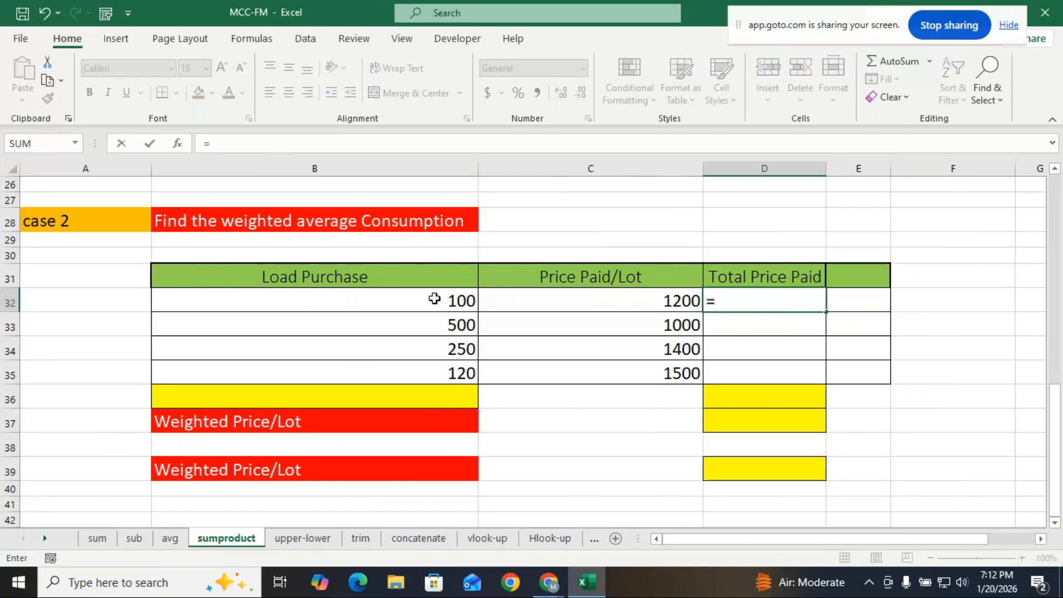
left_click(432, 294)
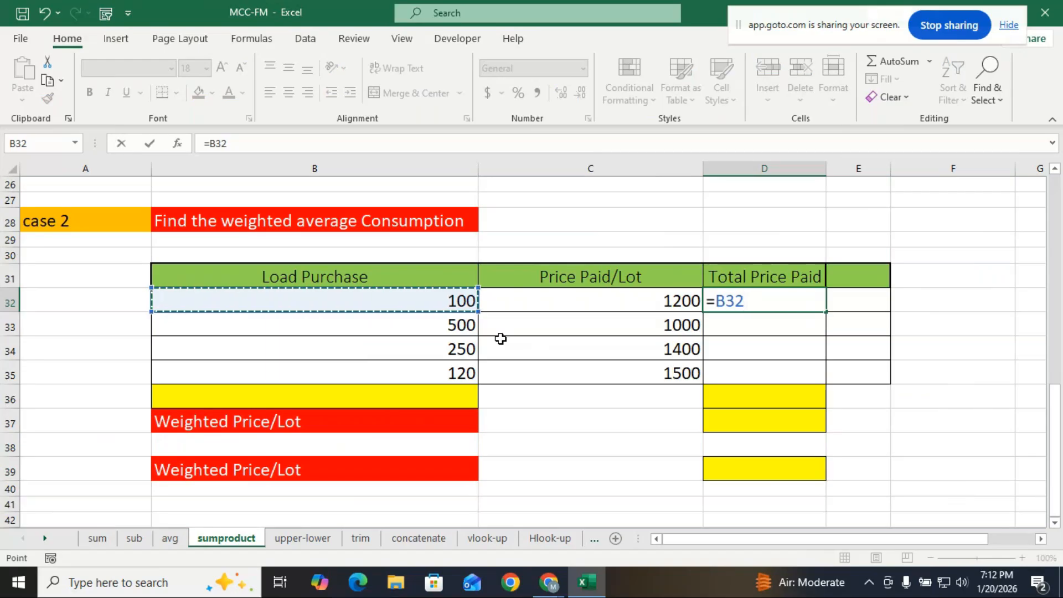
type("*")
left_click(591, 291)
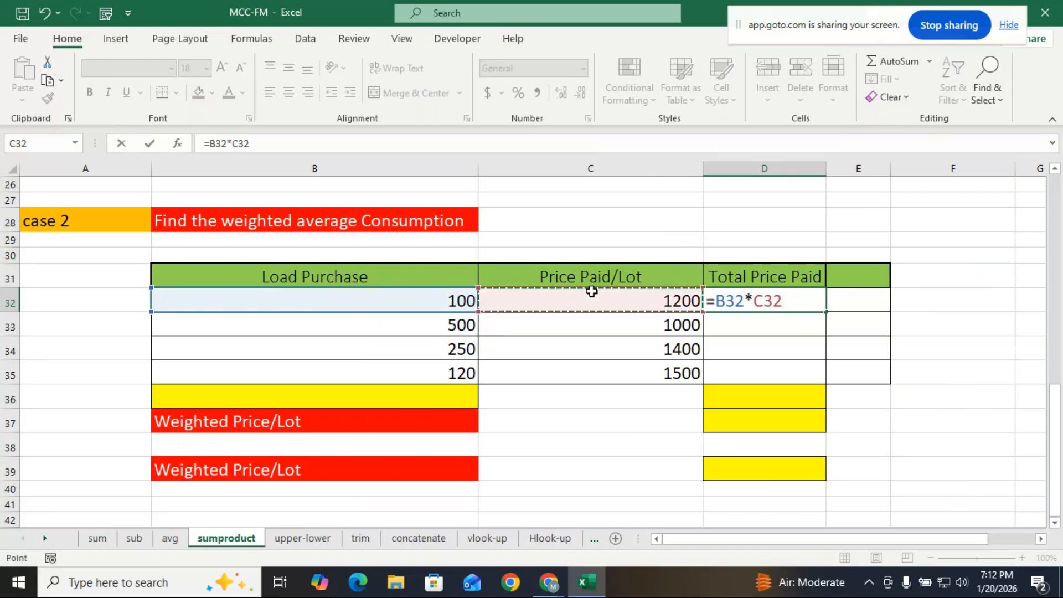
key("Return")
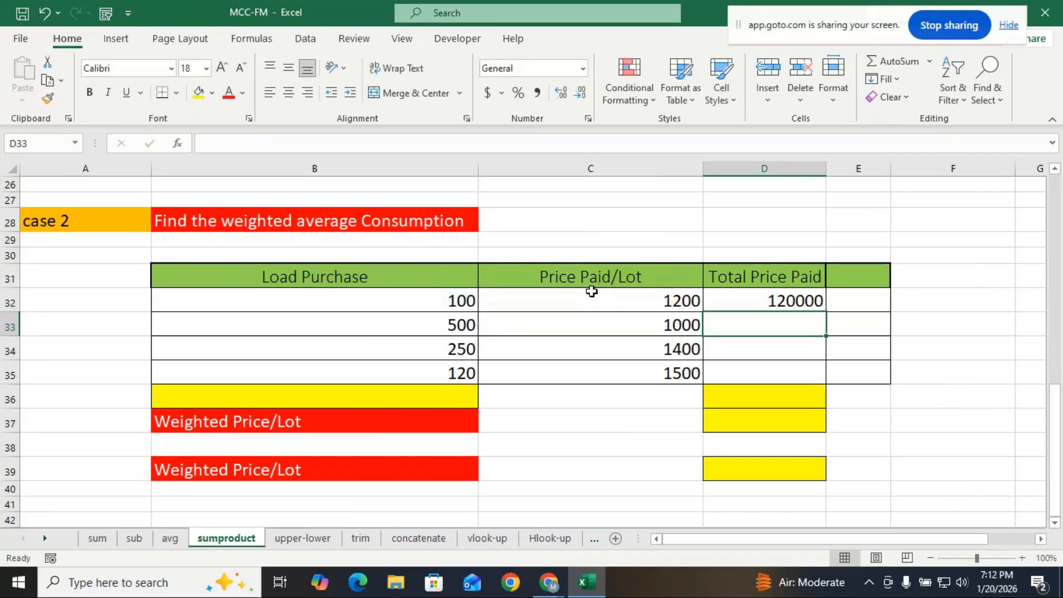
left_click(823, 307)
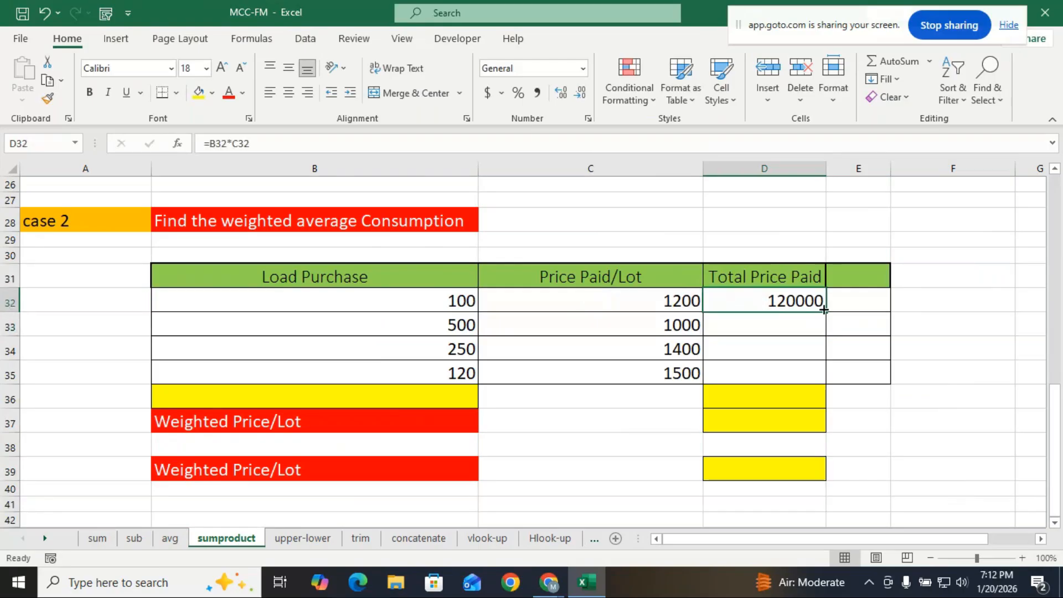
left_click_drag(823, 310, 807, 385)
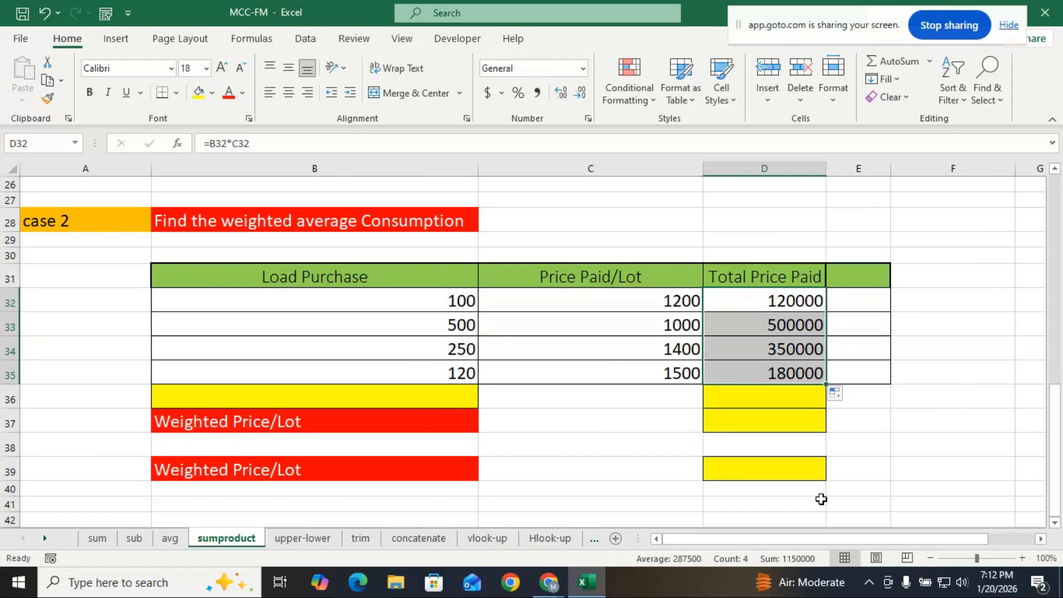
Total the Total Price Paid column in the first Weighted Price/Lot cell D37 with =SUM(D32:D35)
left_click(745, 421)
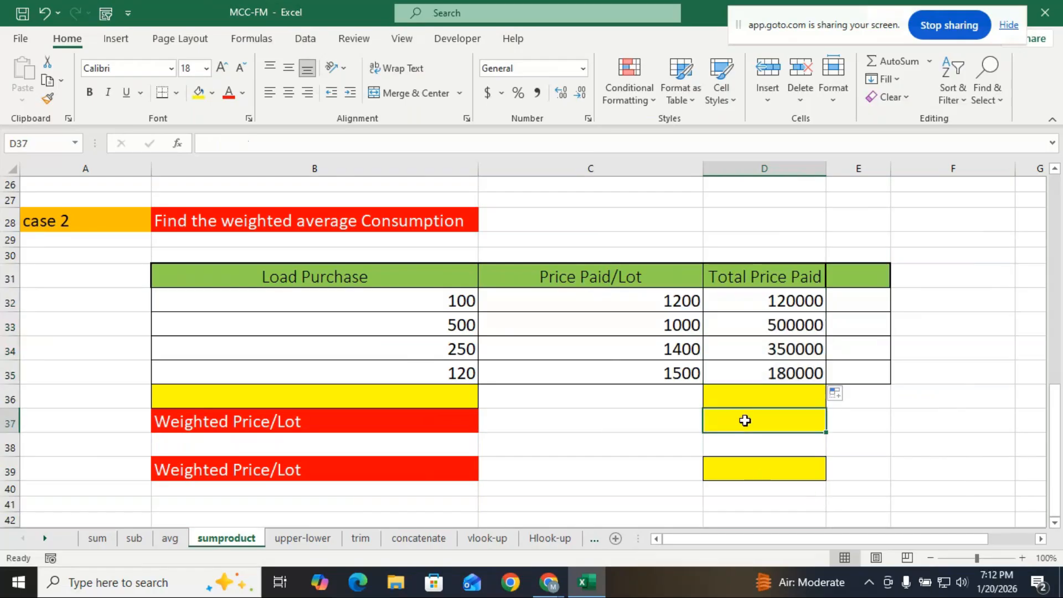
type("=s")
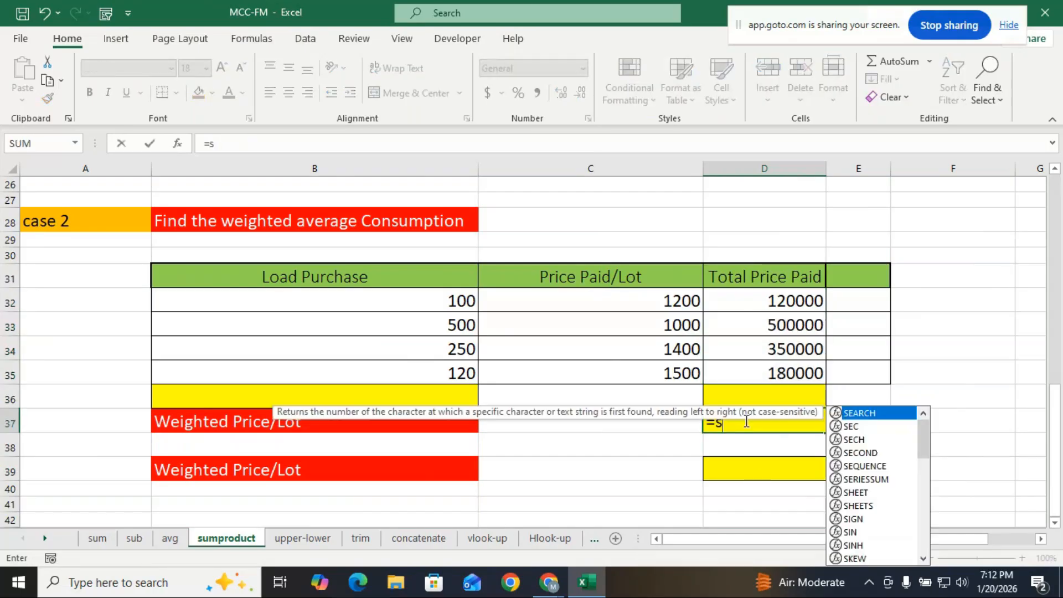
type("um")
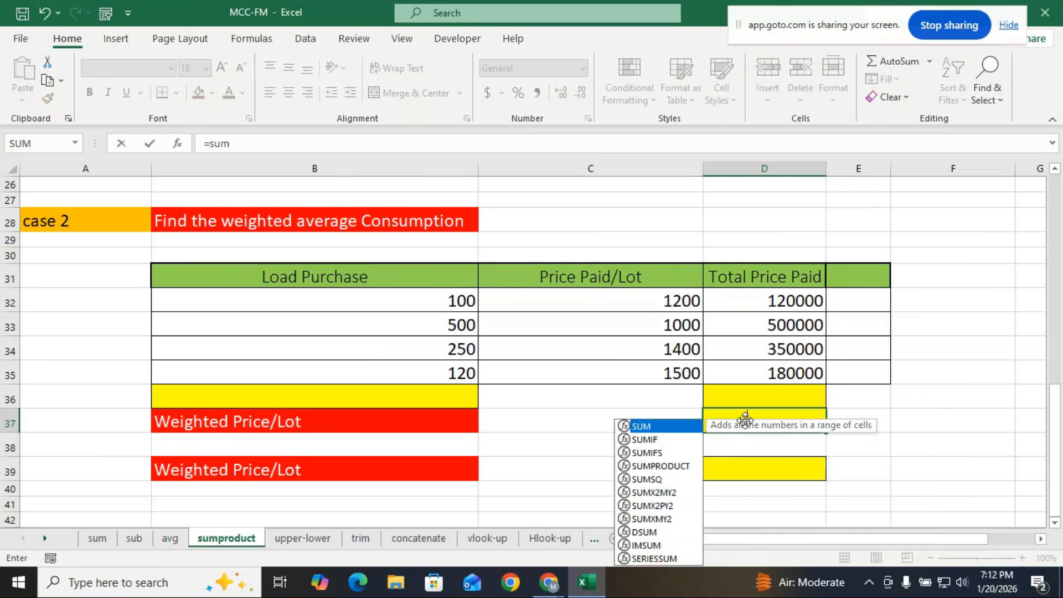
double_click(688, 425)
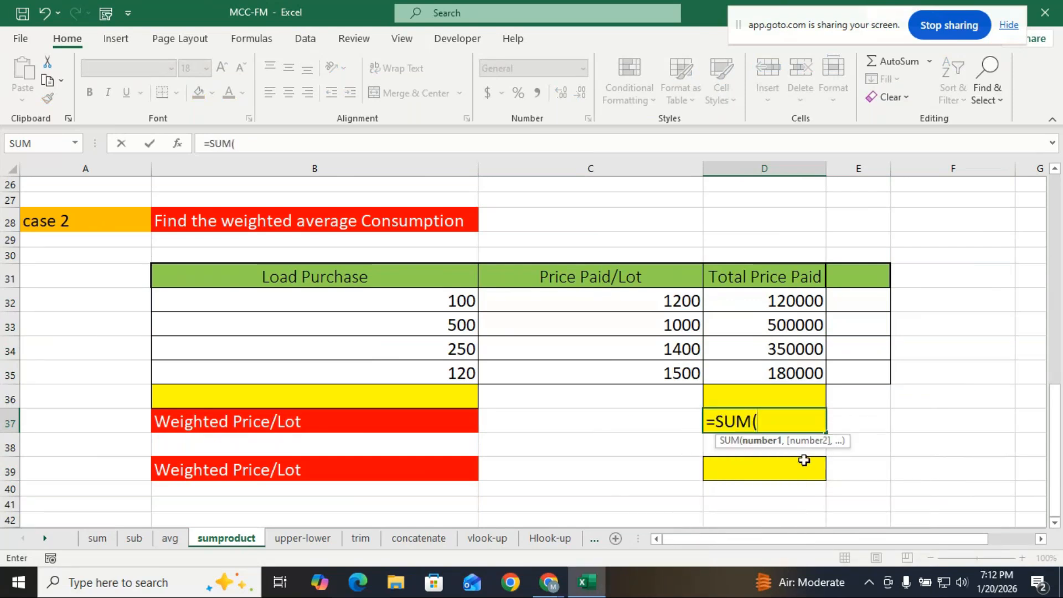
left_click_drag(792, 303, 797, 371)
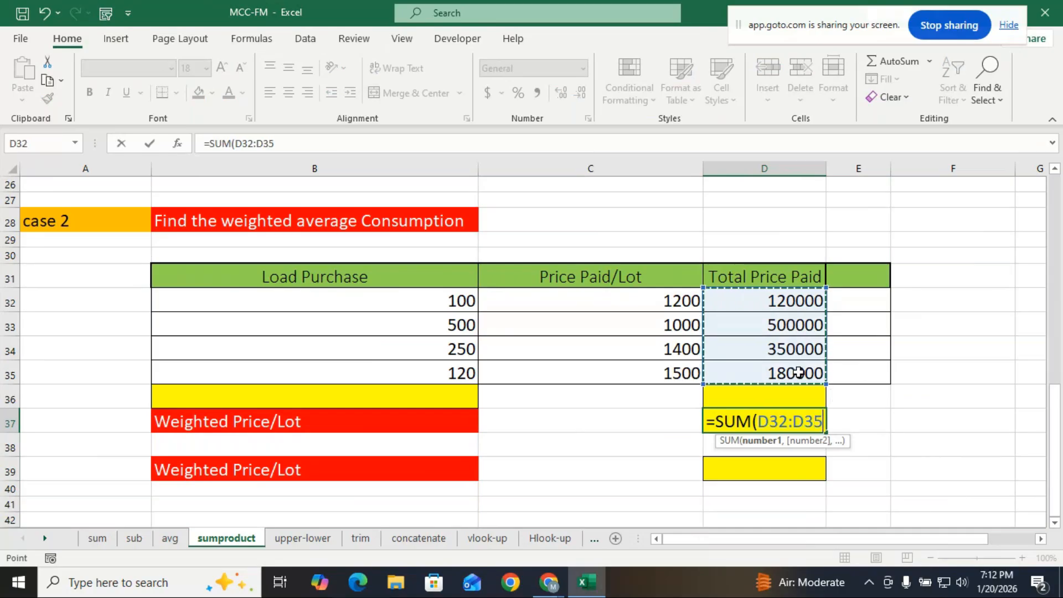
type(")")
key("Return")
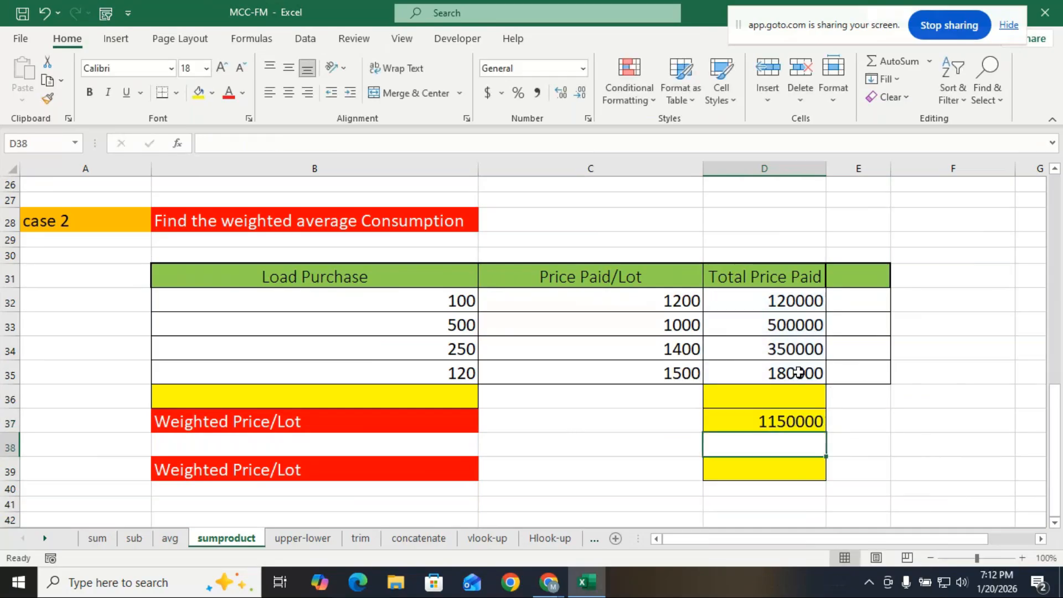
Enter =SUMPRODUCT(B32:B35,C32:C35) in the second Weighted Price/Lot cell D39, using the Load Purchase and Price Paid/Lot ranges
left_click(780, 469)
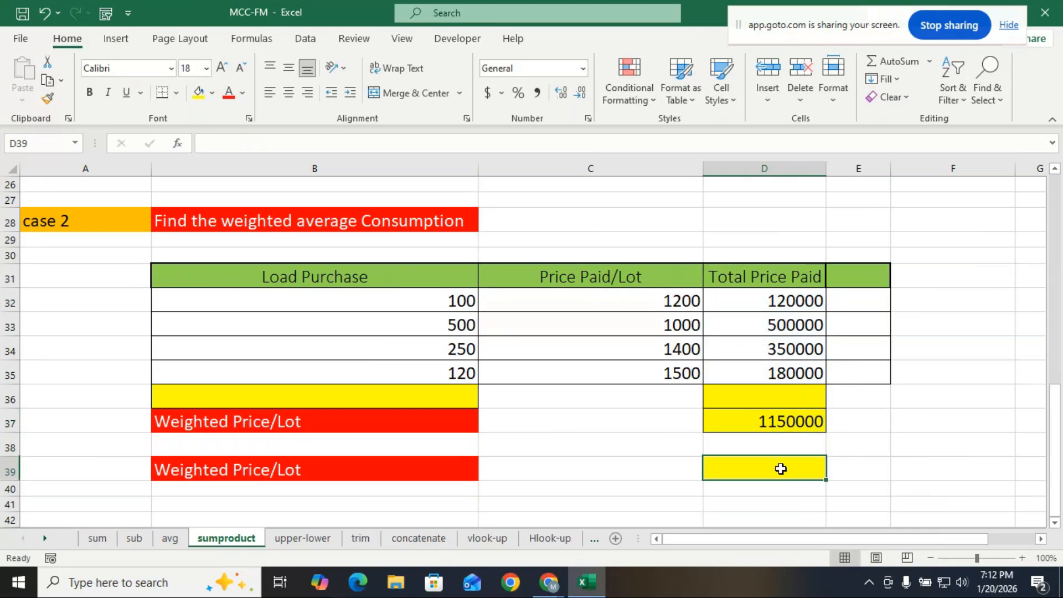
type("=sum")
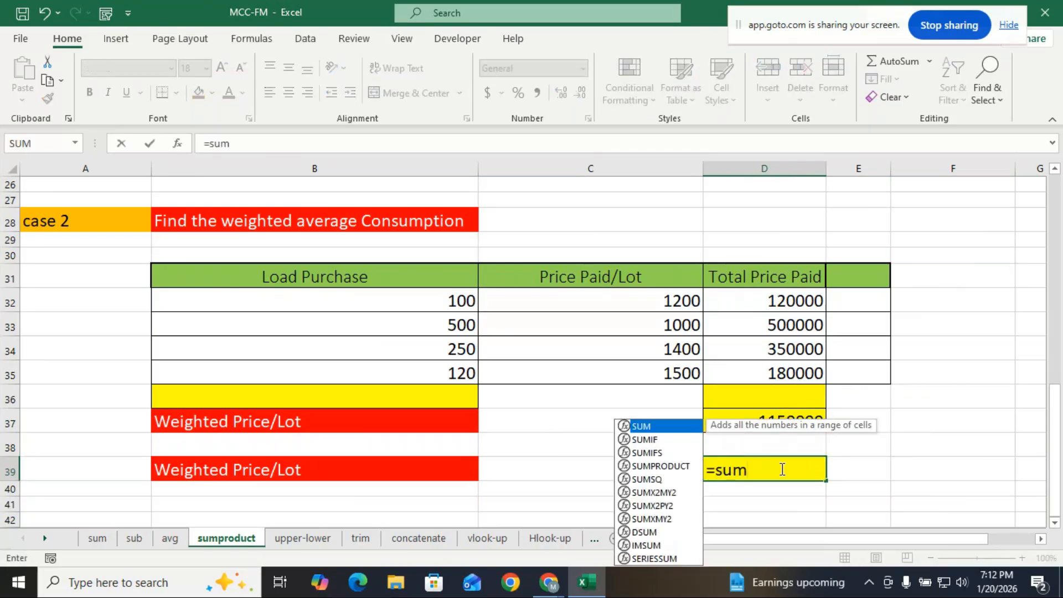
double_click(653, 466)
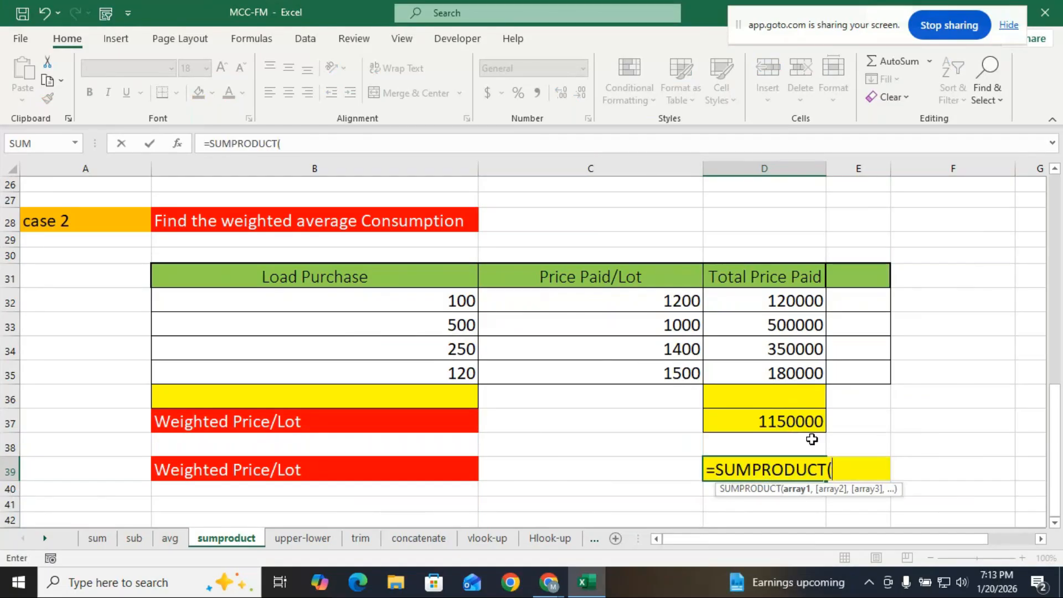
left_click_drag(376, 294, 362, 374)
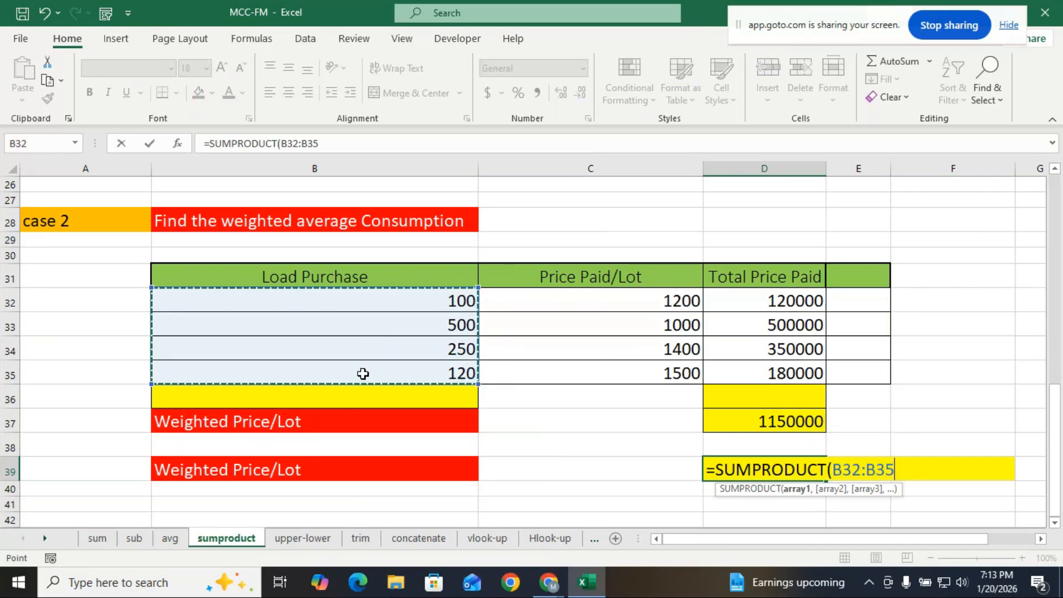
type(",")
left_click_drag(565, 304, 566, 368)
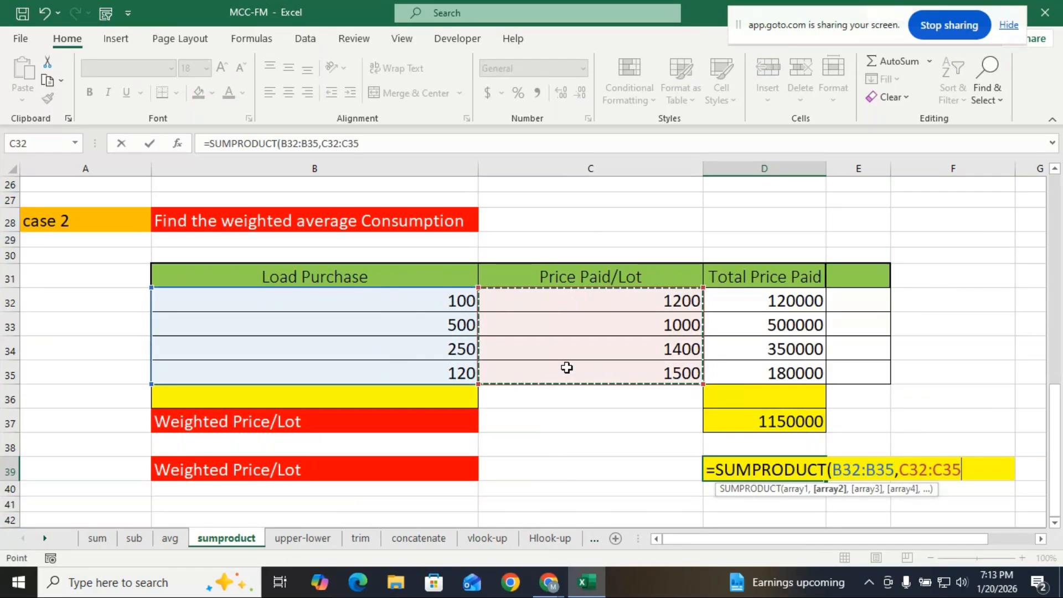
type(")")
key("Return")
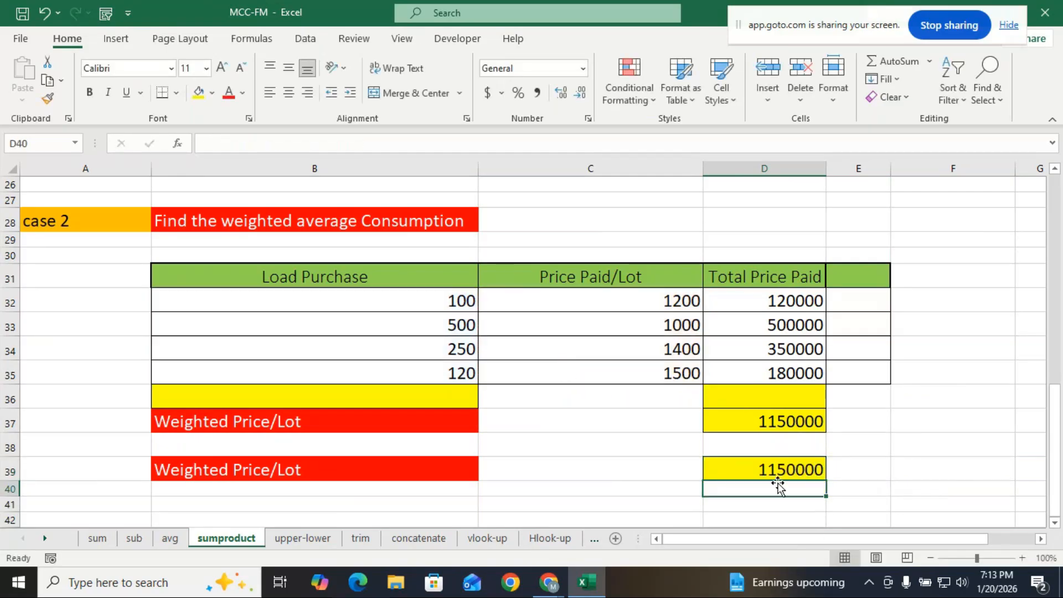
Examine the ranges used by the SUMPRODUCT formula in D39 and check the GoTo Meeting window in Chrome before returning to Excel
left_click(759, 460)
double_click(753, 468)
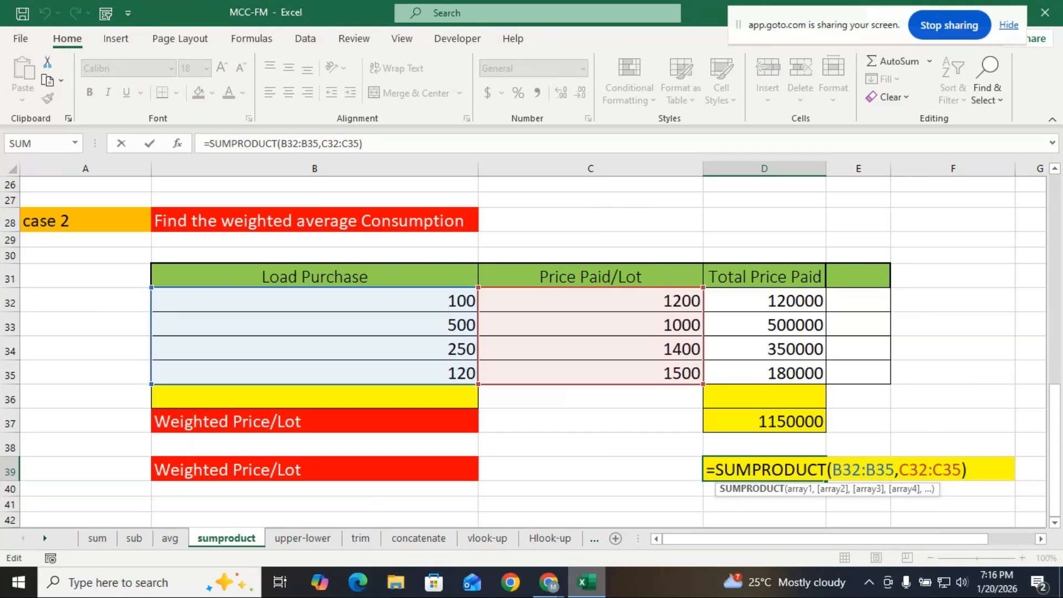
left_click(550, 584)
left_click(548, 515)
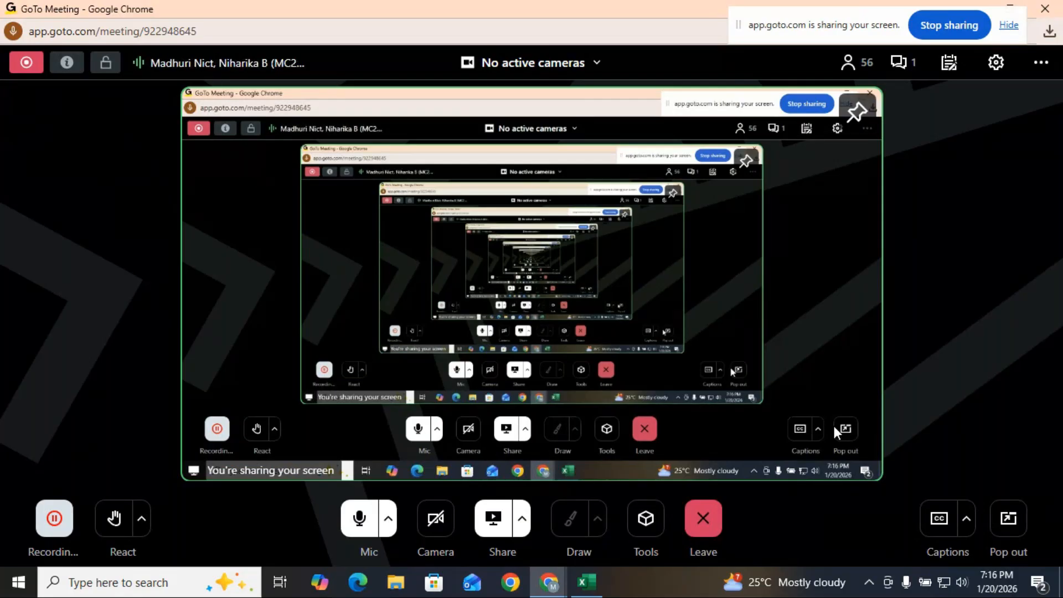
left_click(586, 582)
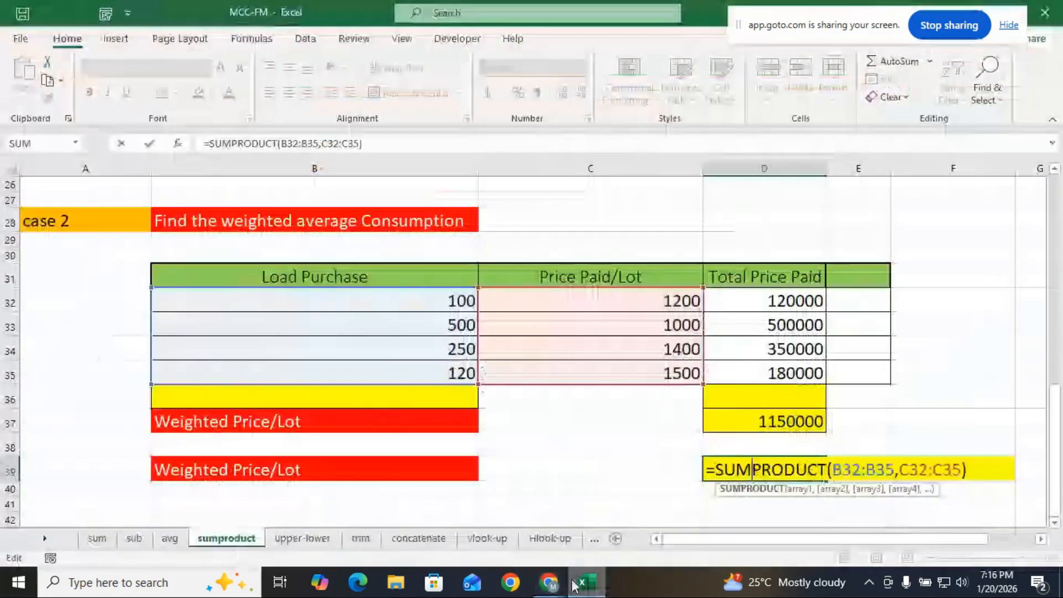
Open the upper-lower sheet and launch Word by running winword, creating a blank document
left_click(302, 541)
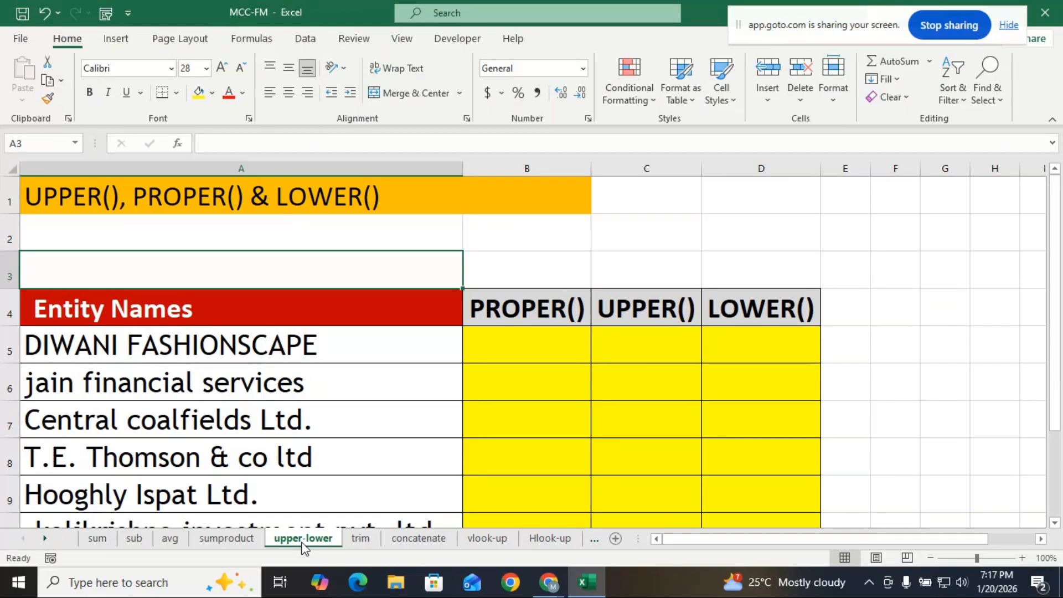
type("r")
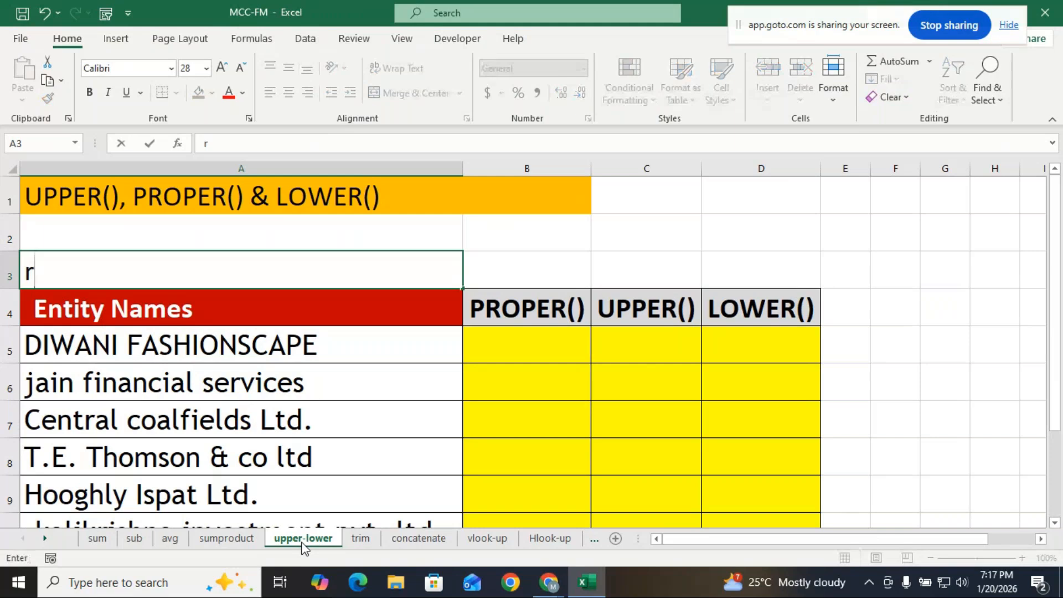
key("BackSpace")
key("super+r")
type("winword")
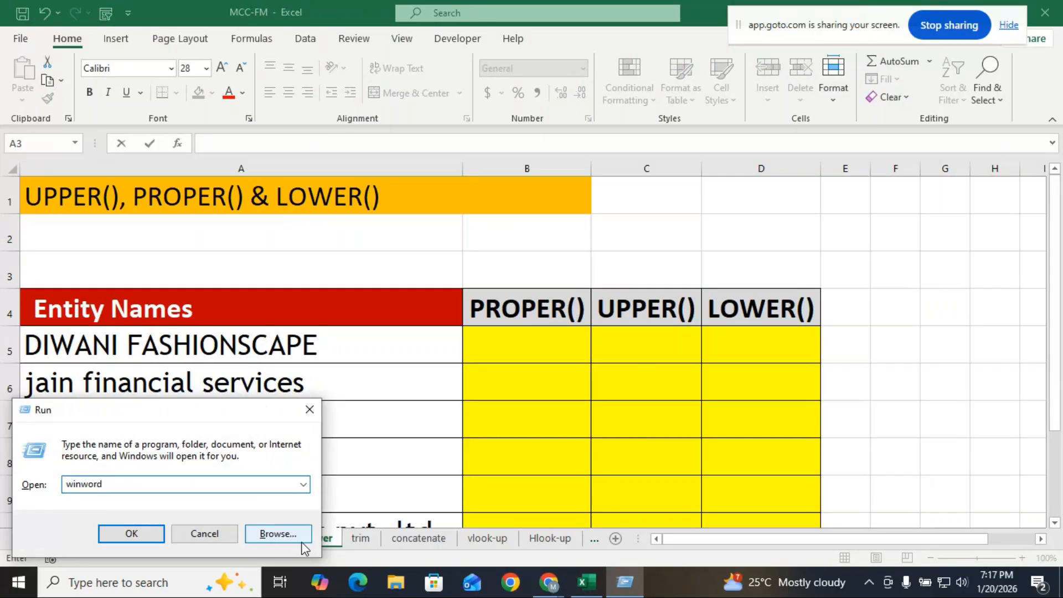
key("Return")
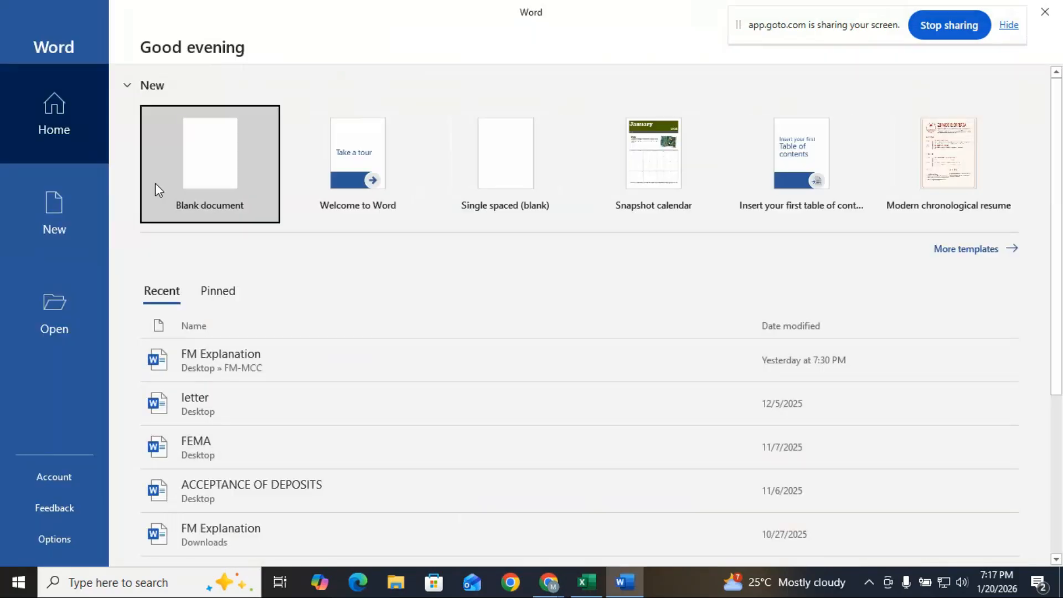
left_click(212, 166)
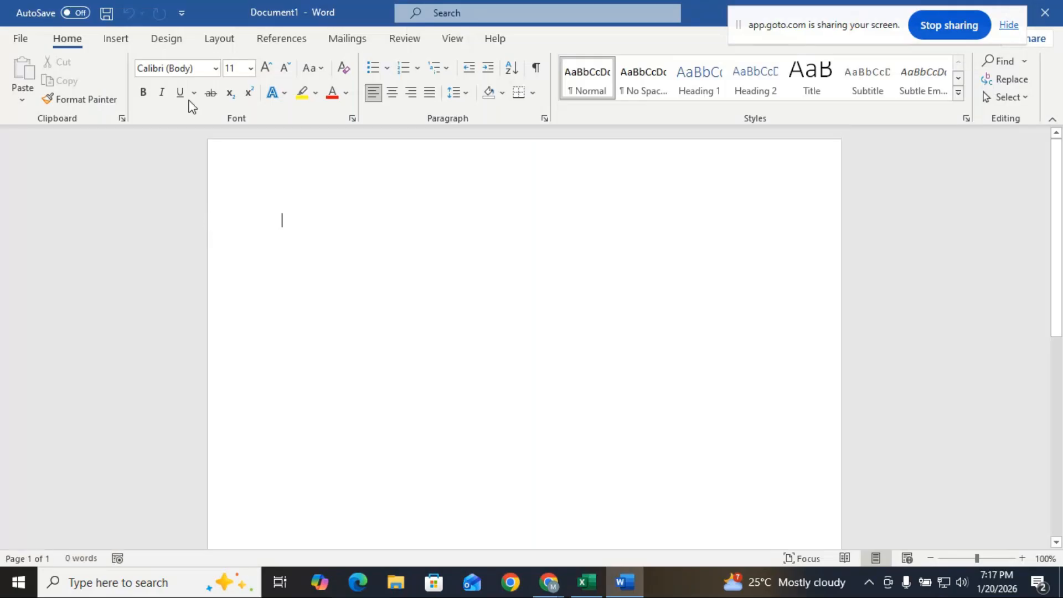
Show Word's Change Case options and return to Excel to look over the Entity Names table
left_click(316, 68)
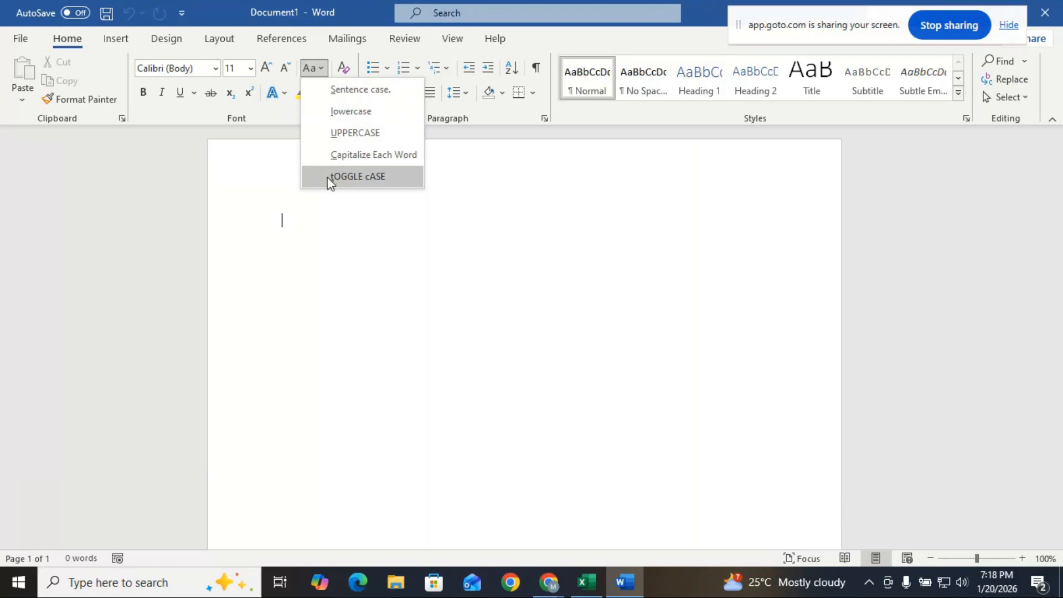
left_click(587, 572)
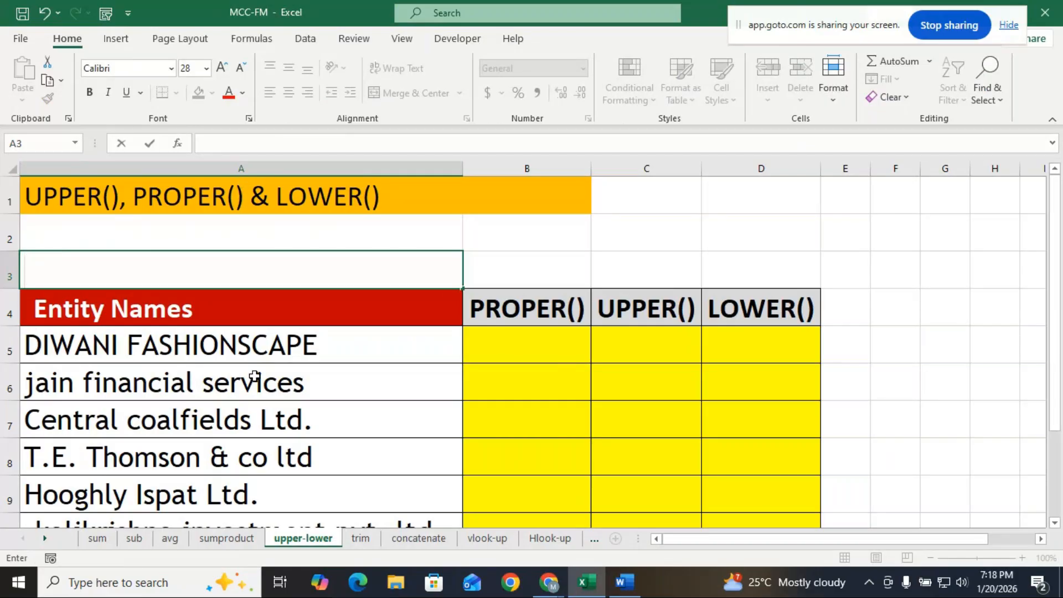
scroll(183, 371, "down", 1)
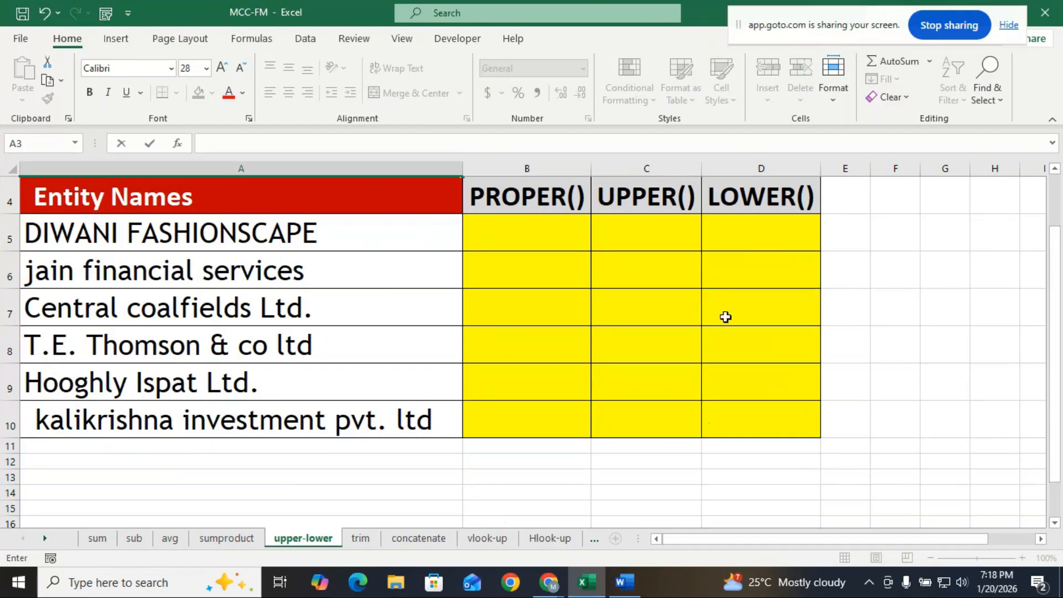
scroll(653, 354, "up", 1)
scroll(639, 370, "down", 1)
Enter =PROPER(A5) in cell B5 for the first entity name and autofit column B to the result
left_click(535, 233)
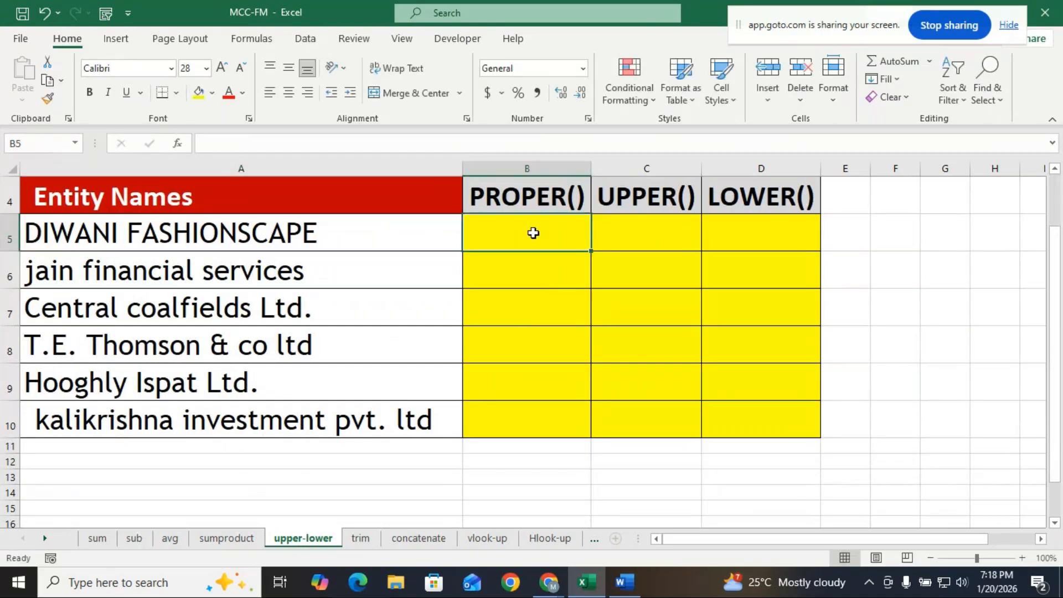
type("=p")
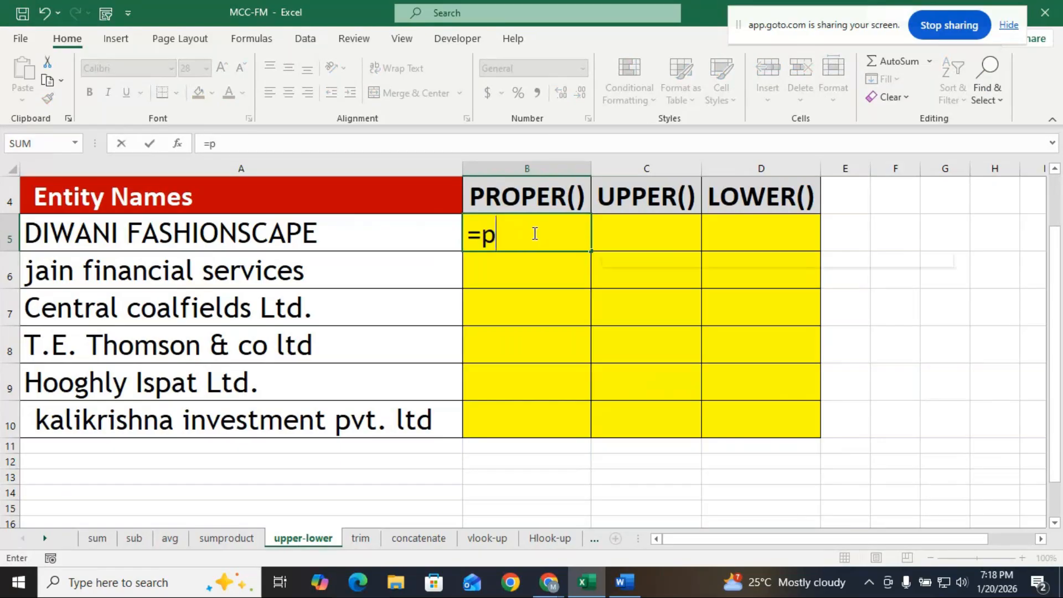
type("rop")
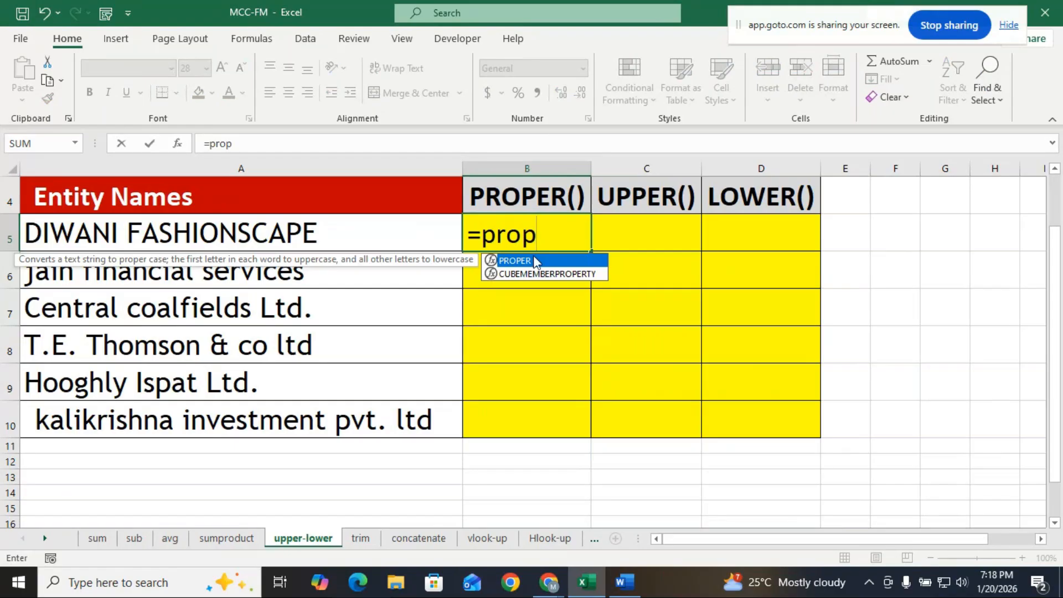
double_click(533, 260)
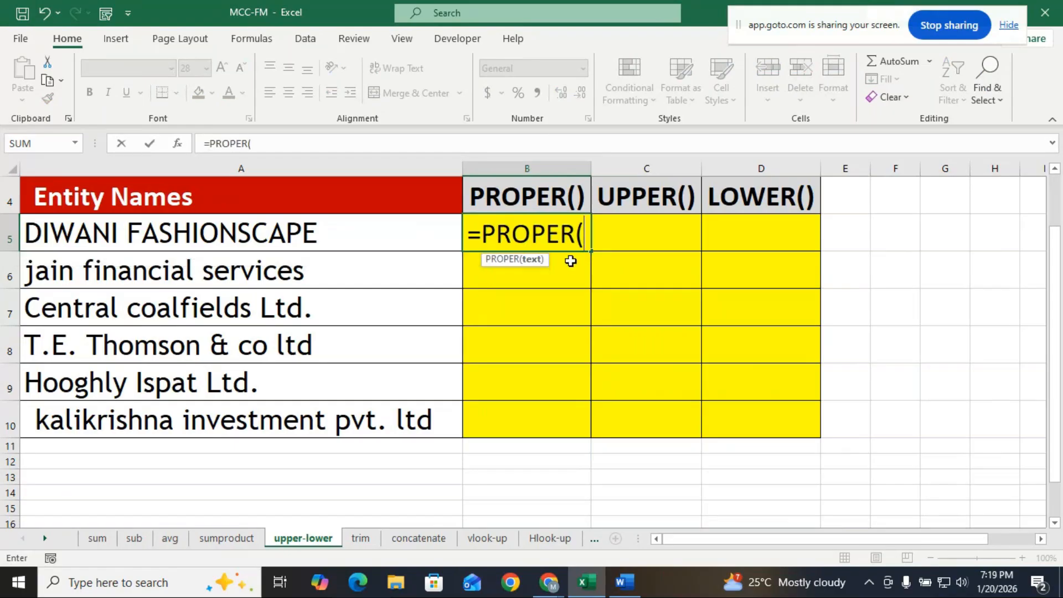
left_click(129, 229)
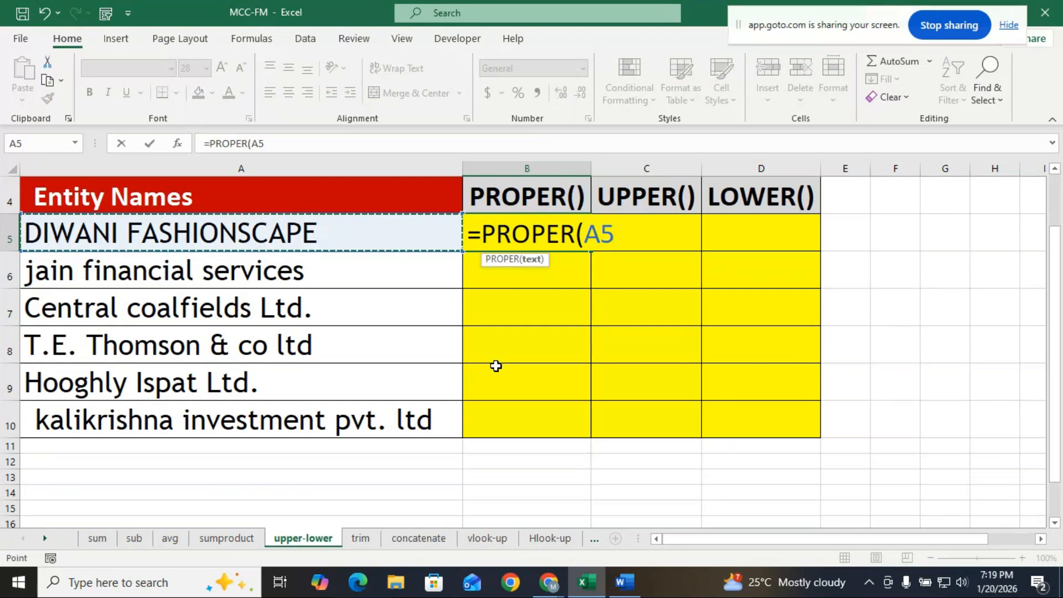
type(")")
key("Return")
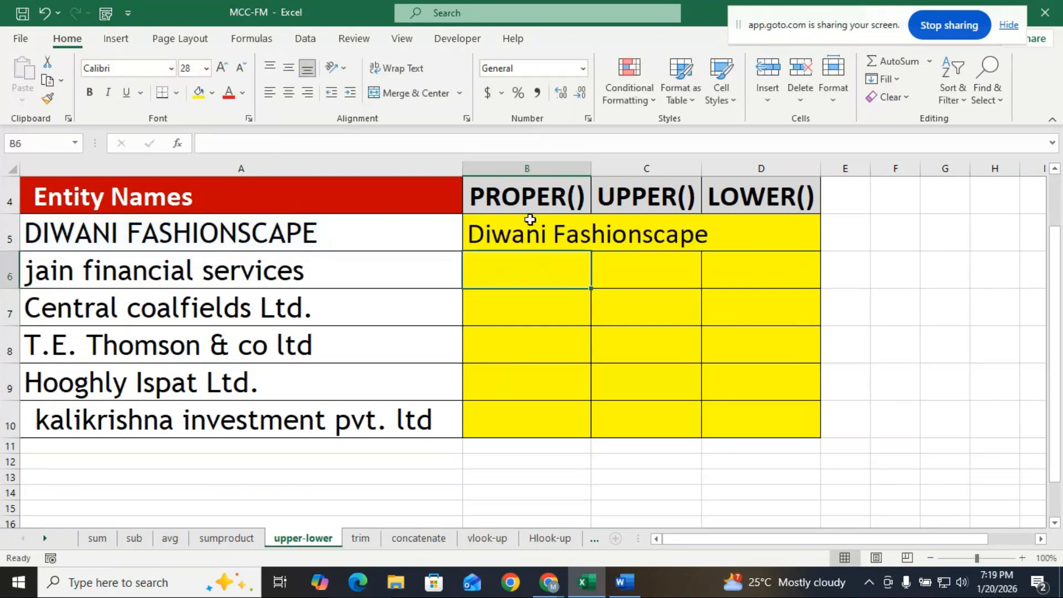
double_click(591, 168)
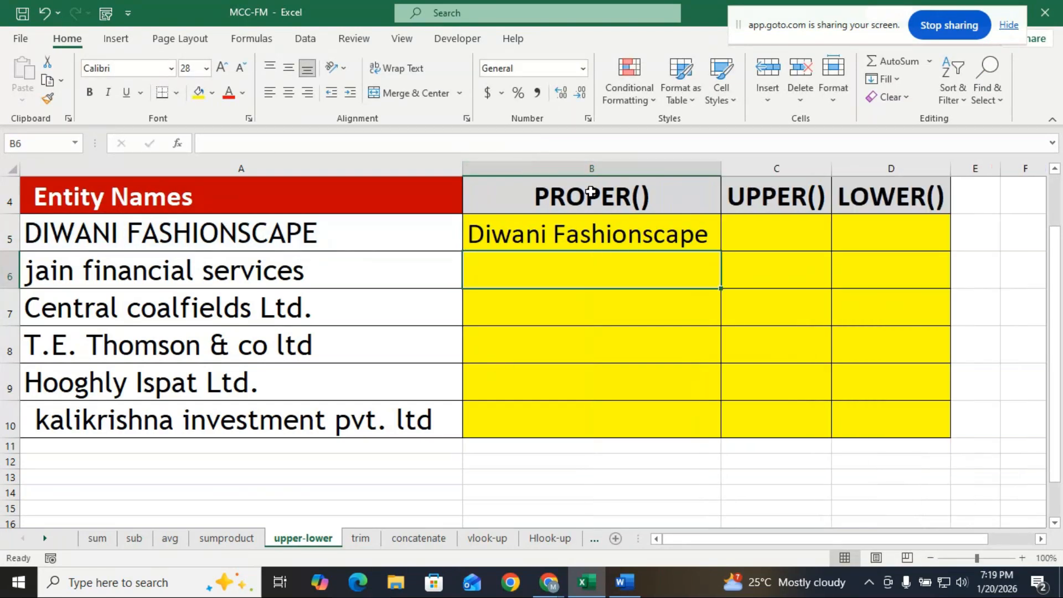
left_click(682, 349)
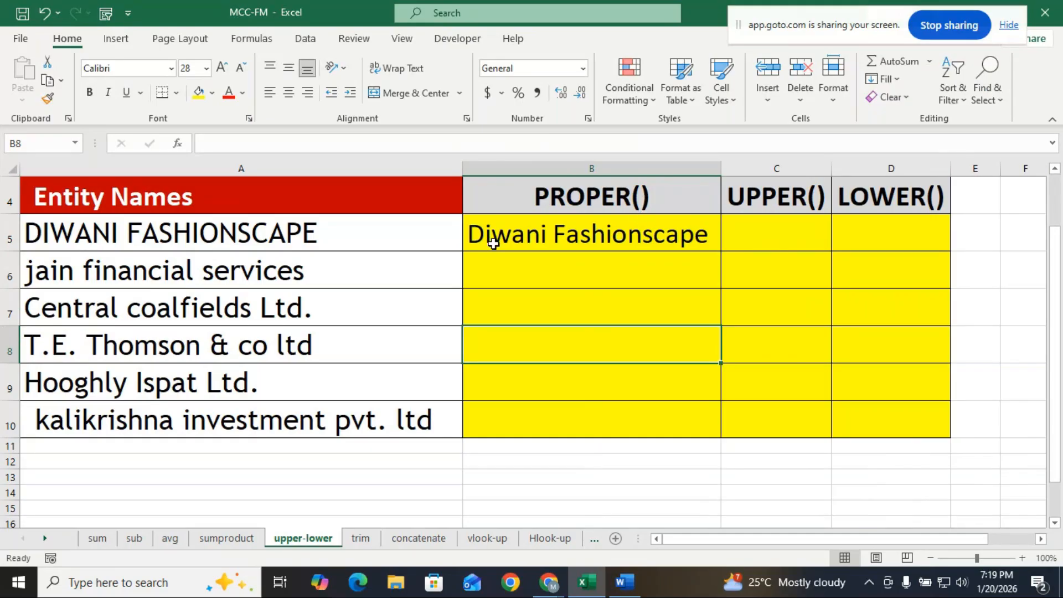
left_click(649, 235)
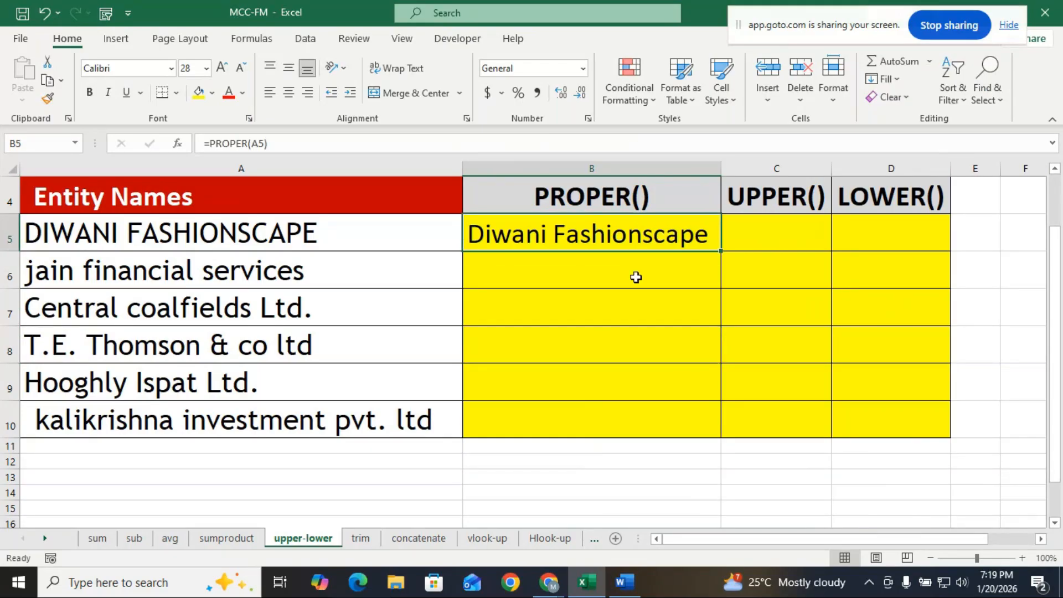
Enter =UPPER(A5) in cell C5 for the first entity name and autofit column C to the result
left_click(779, 235)
type("=")
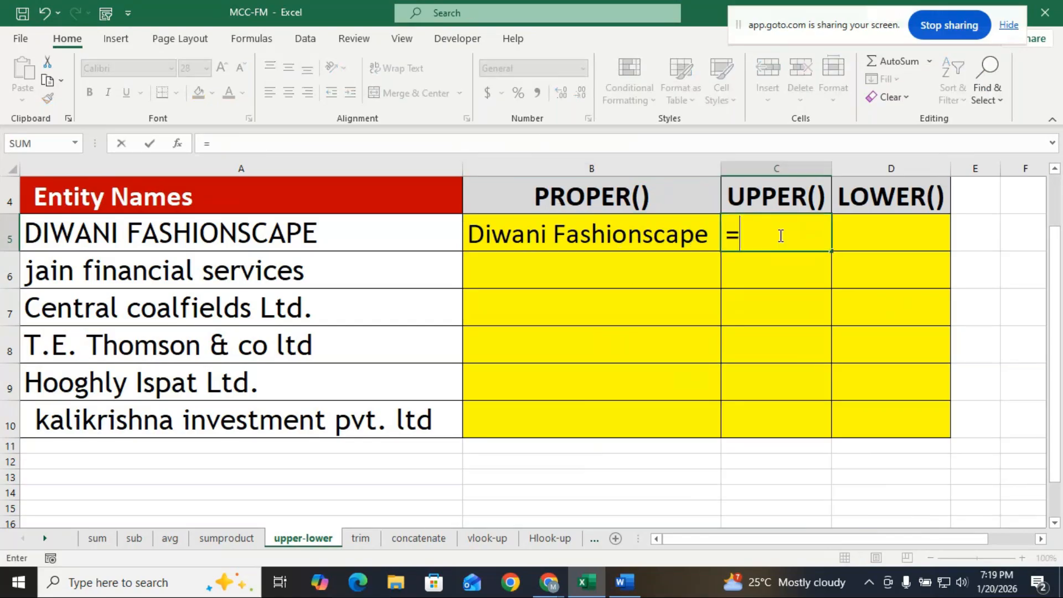
type("upp")
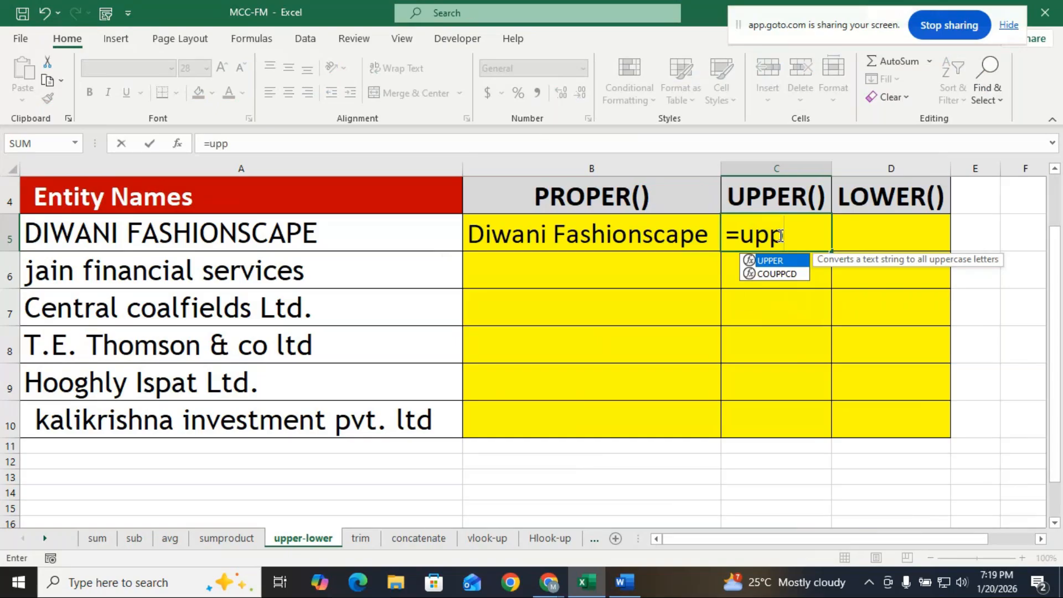
double_click(780, 261)
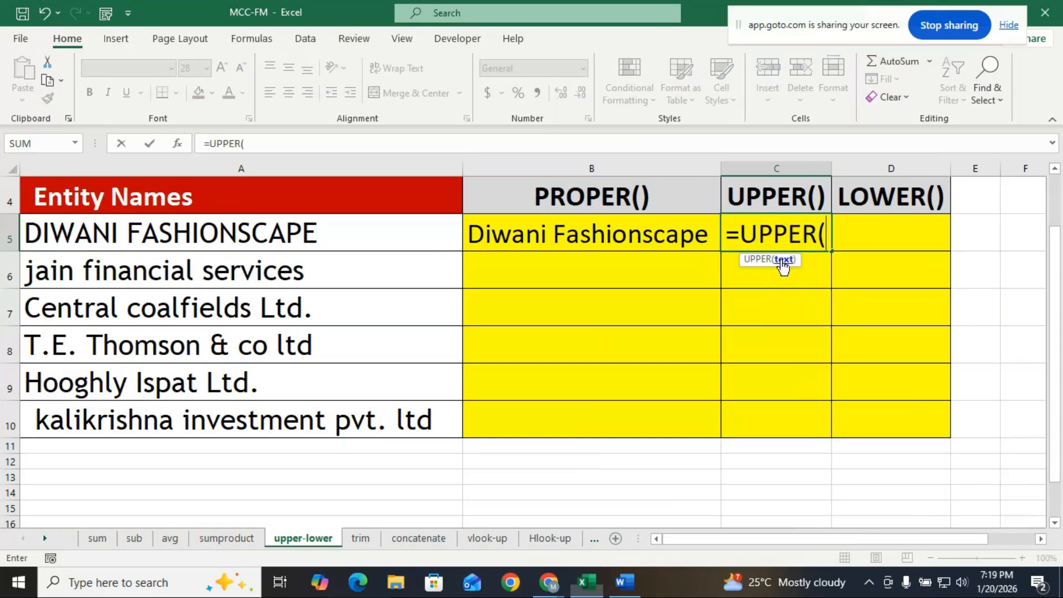
left_click(157, 249)
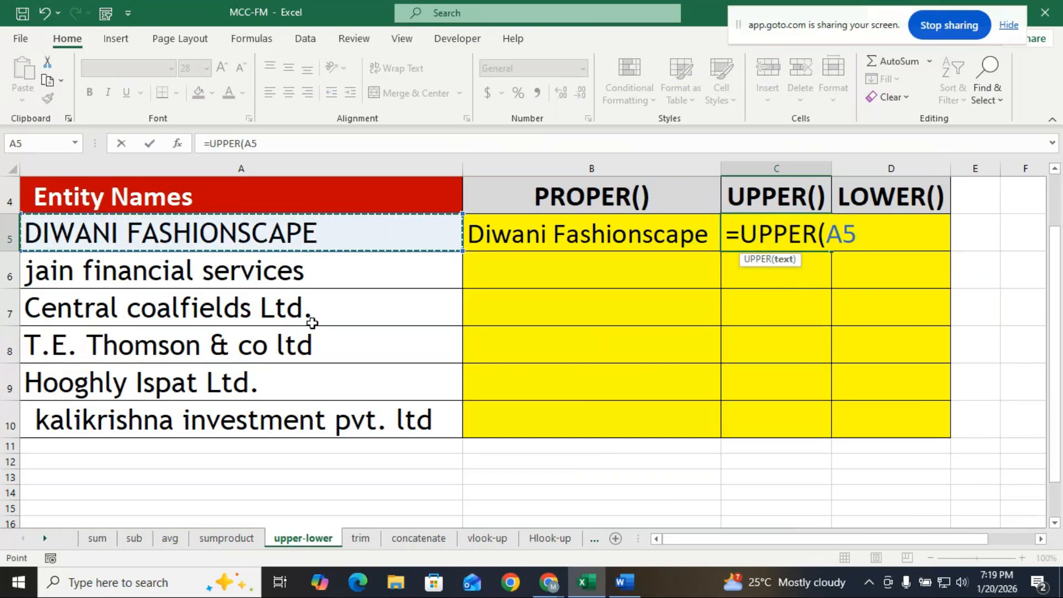
type(")")
key("Return")
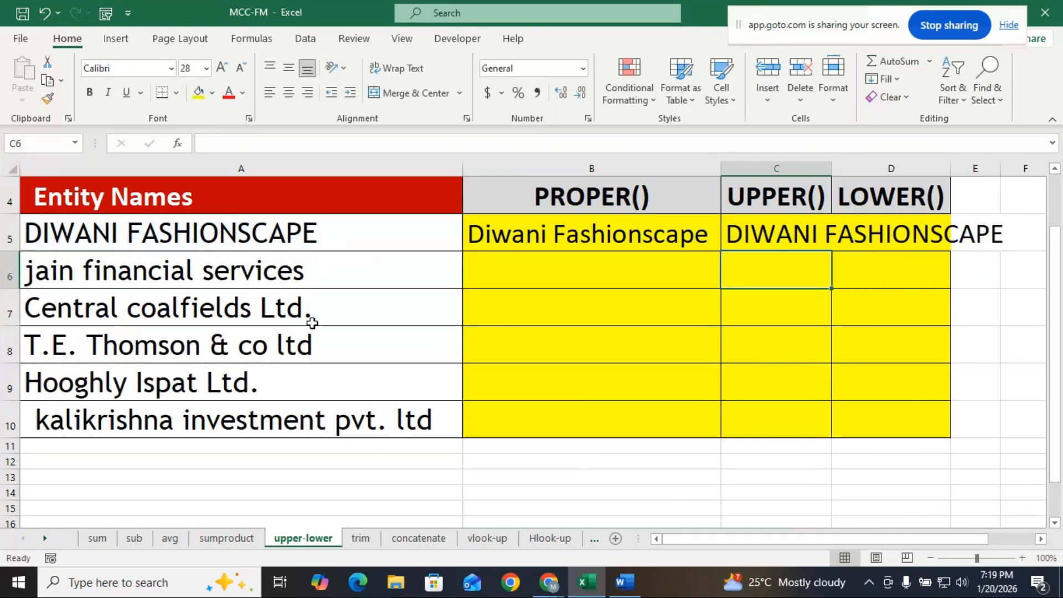
double_click(831, 169)
Enter =LOWER(A5) in cell D5 for the first entity name and autofit column D to the result
left_click_drag(927, 541, 961, 541)
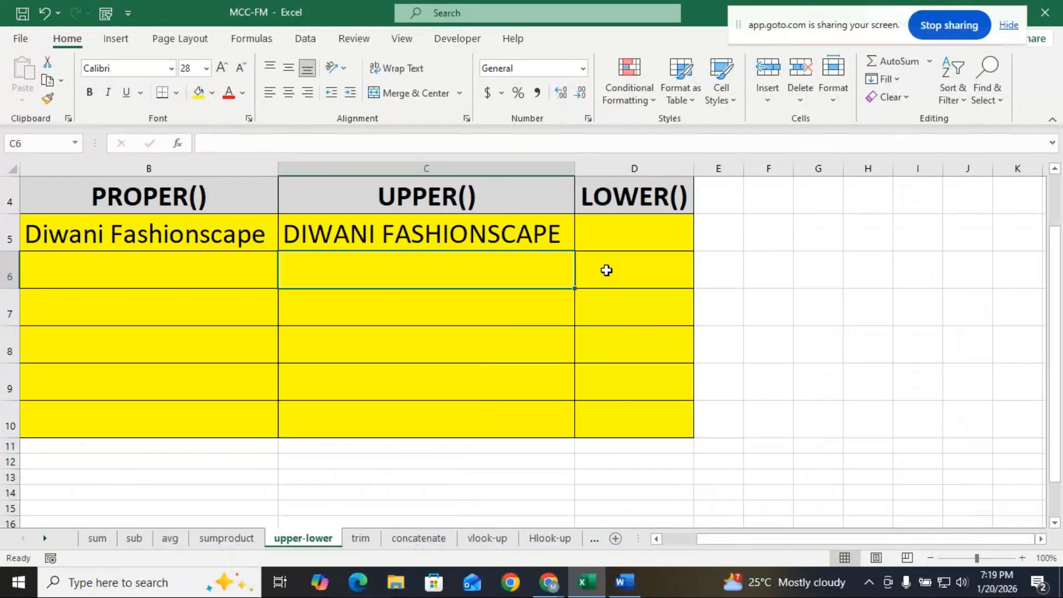
left_click(612, 233)
type("=l")
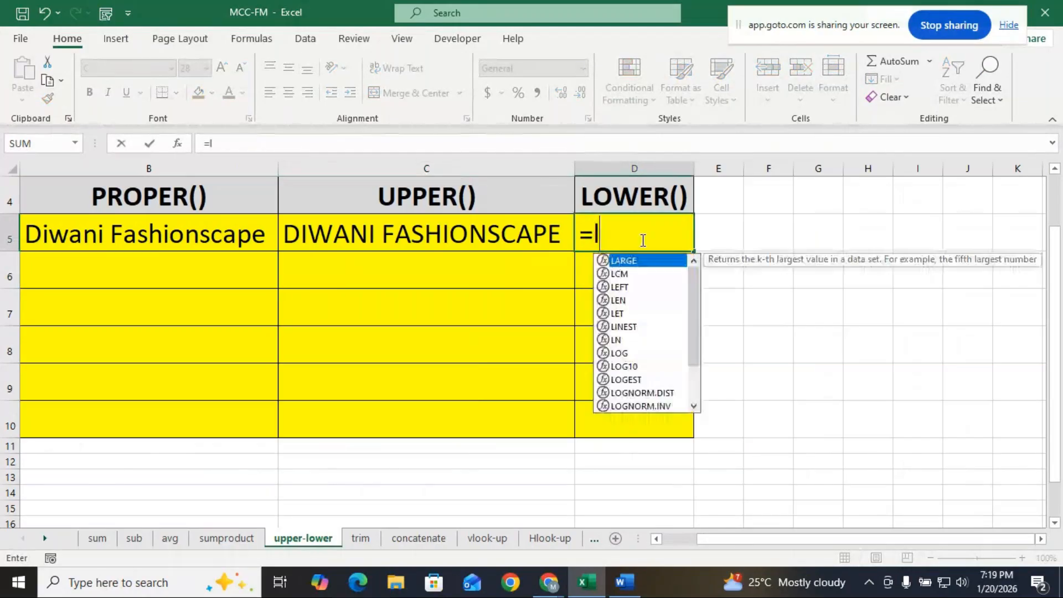
type("ower")
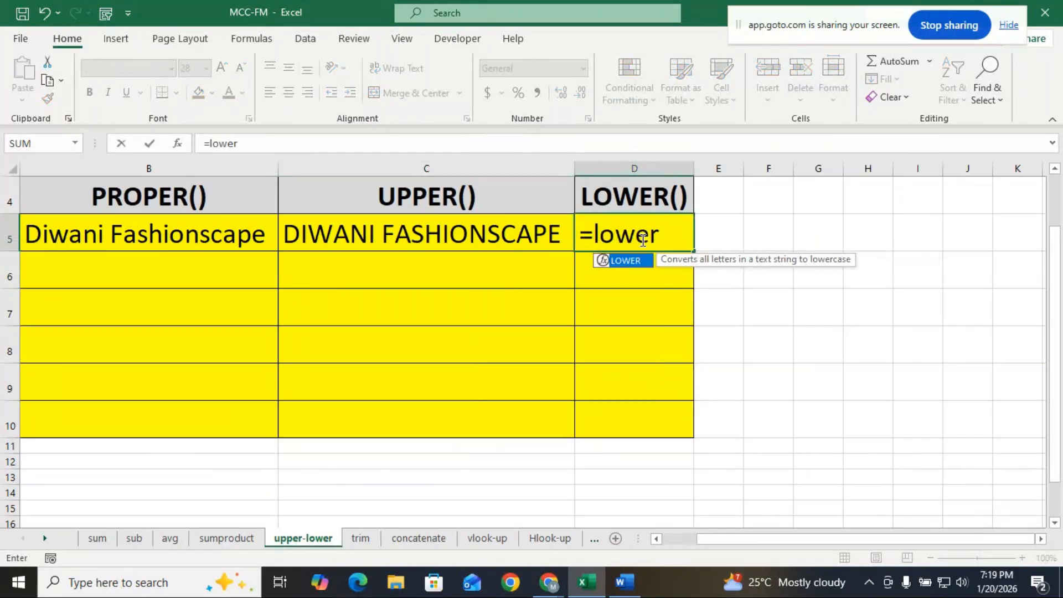
double_click(624, 260)
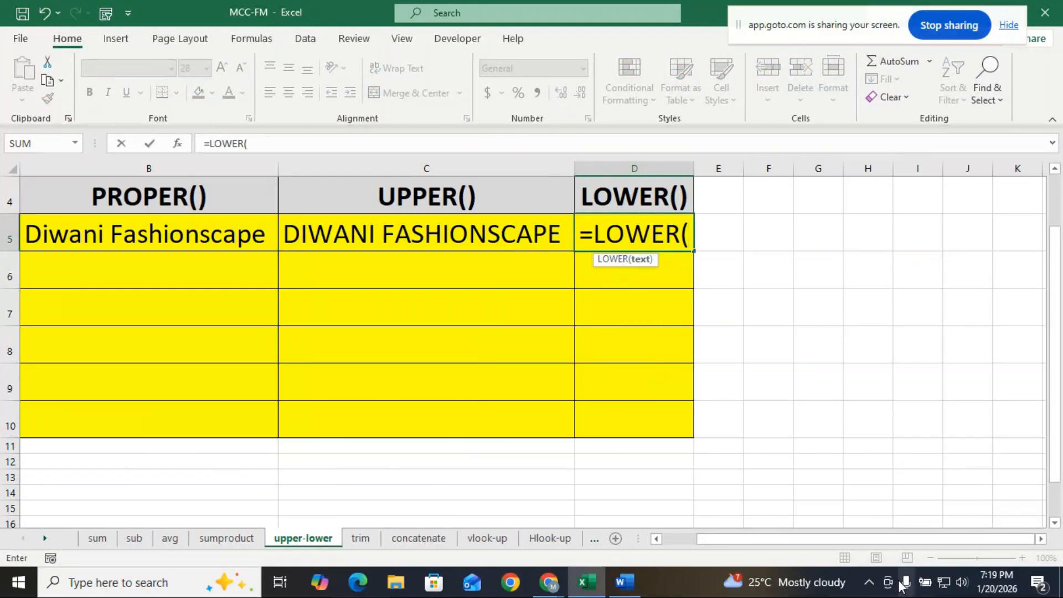
left_click_drag(872, 538, 835, 538)
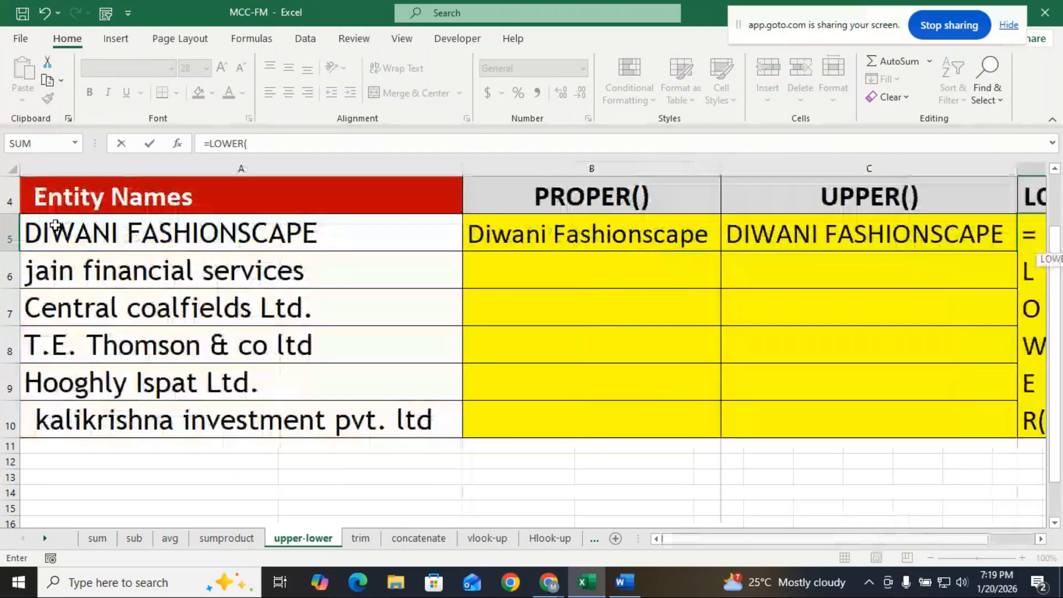
left_click(244, 232)
left_click_drag(922, 540, 1036, 524)
type(")")
key("Return")
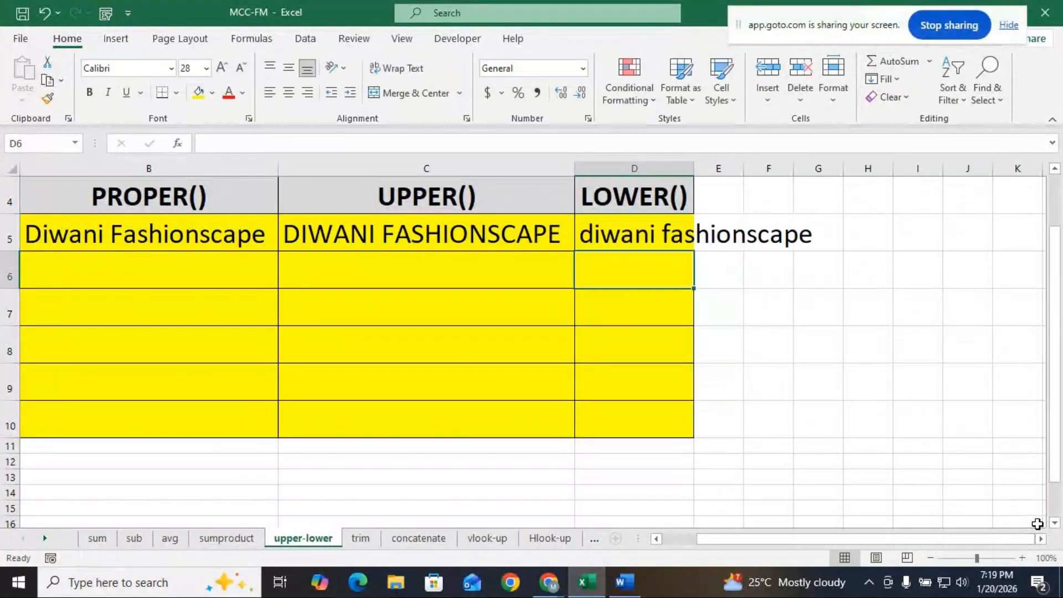
double_click(694, 168)
left_click(719, 382)
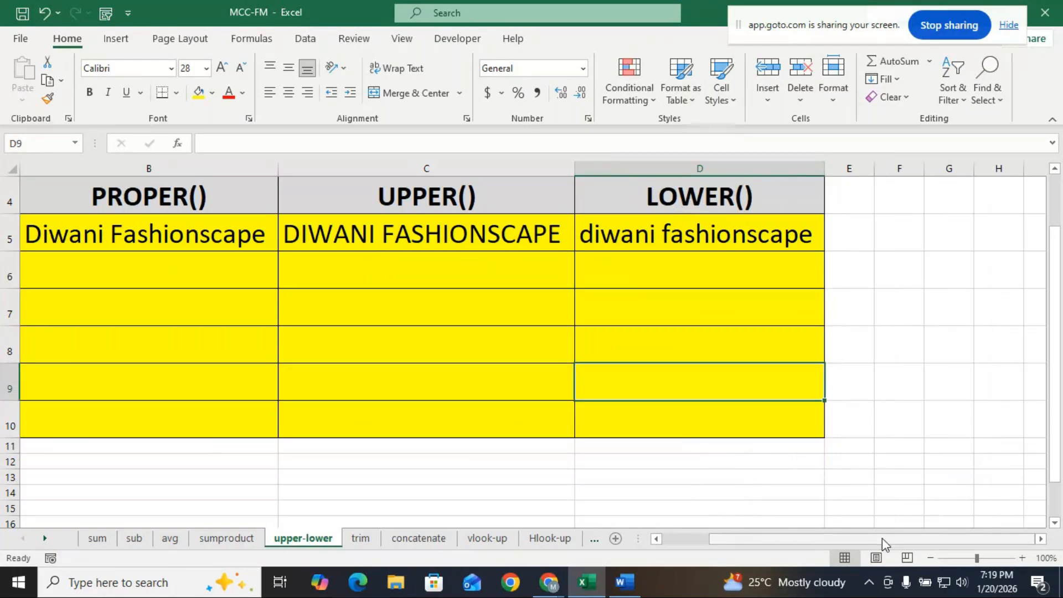
Review the PROPER, UPPER and LOWER formulas in cells B5, C5 and D5 with the whole table in view
left_click(928, 557)
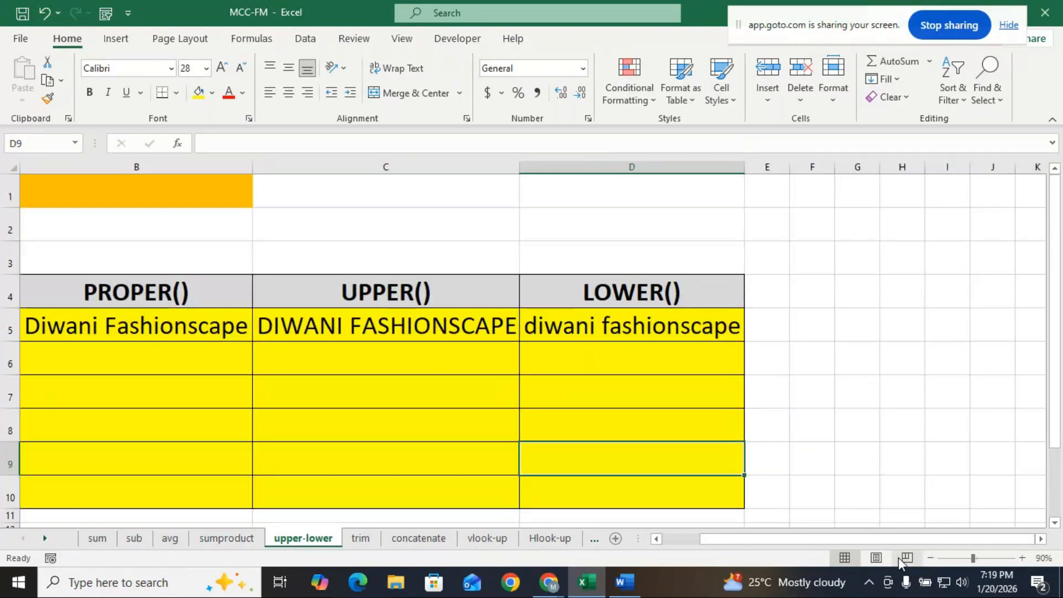
scroll(885, 543, "left", 2)
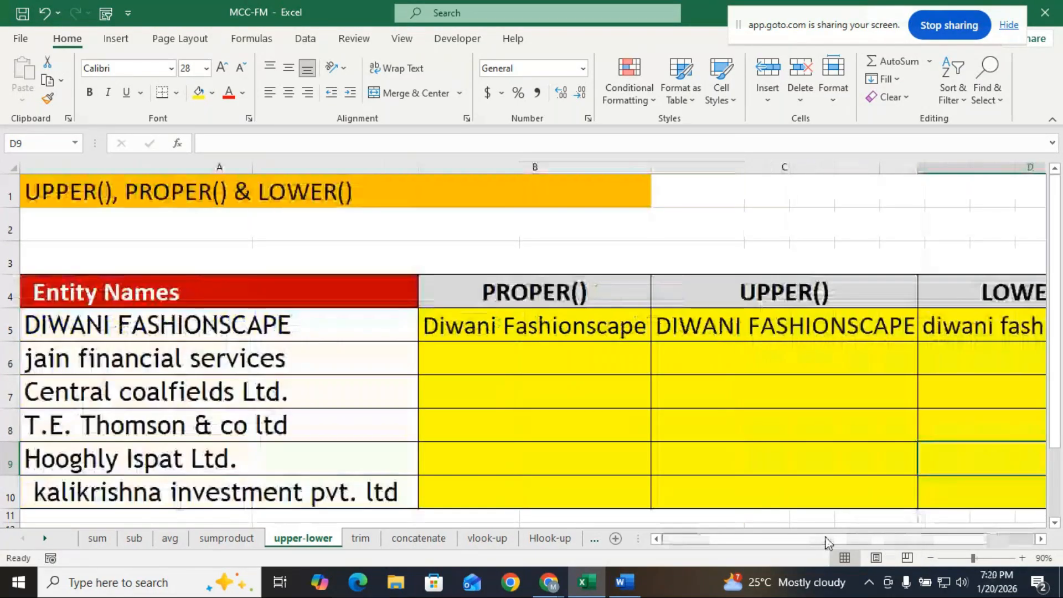
left_click(928, 558)
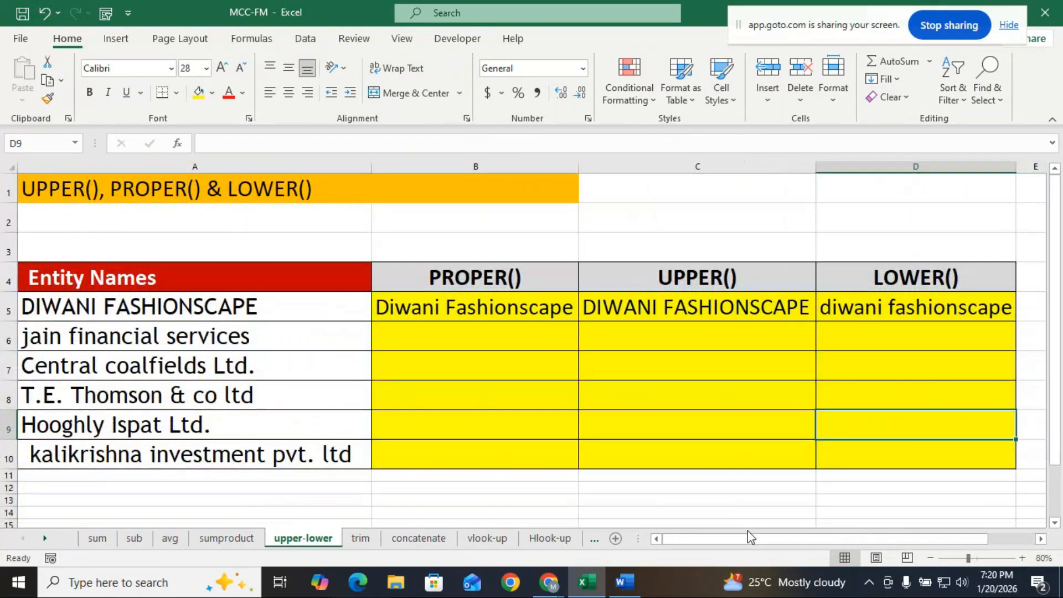
left_click(473, 306)
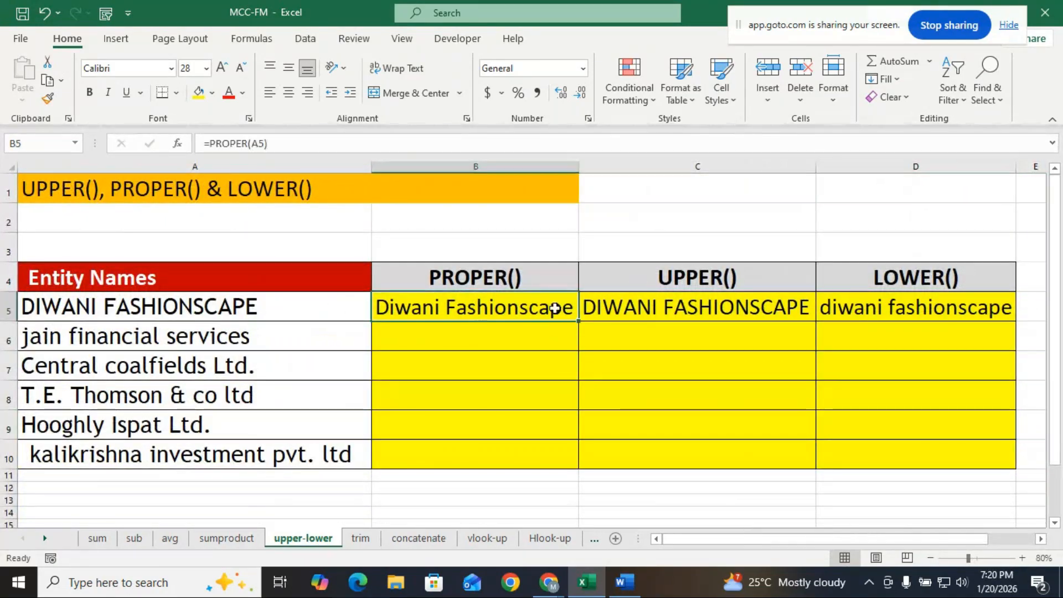
left_click(655, 308)
left_click(896, 309)
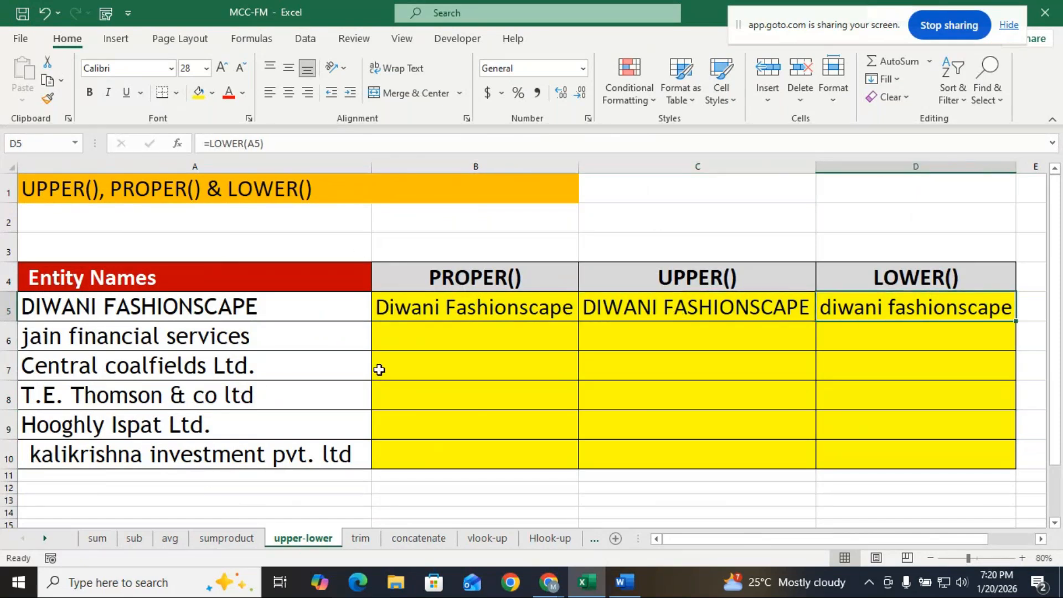
Select the three text-case formulas in B5:D5 and bring up the commands available for the range
left_click(501, 309)
left_click_drag(501, 308, 842, 304)
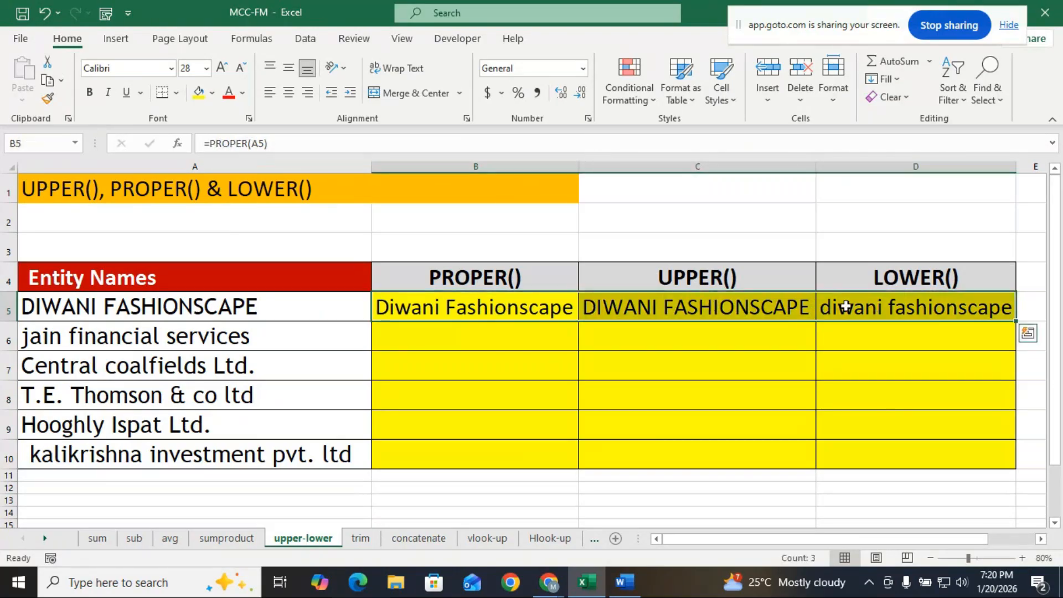
right_click(543, 302)
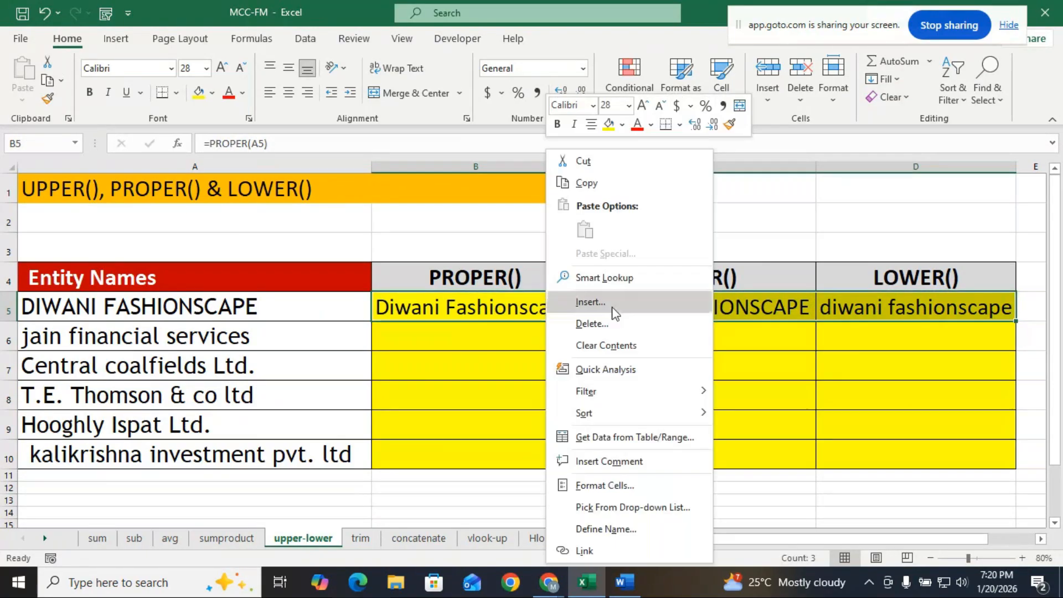
Clear the existing formulas from B5:D5 and enter =PROPER(A5) in cell B5
left_click(606, 345)
left_click(493, 306)
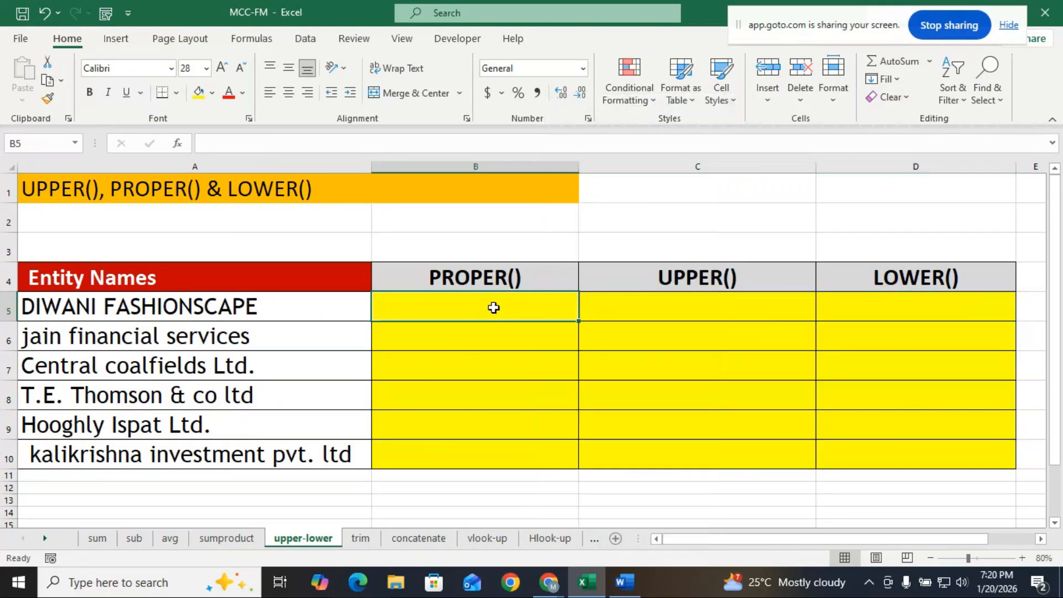
type("=p")
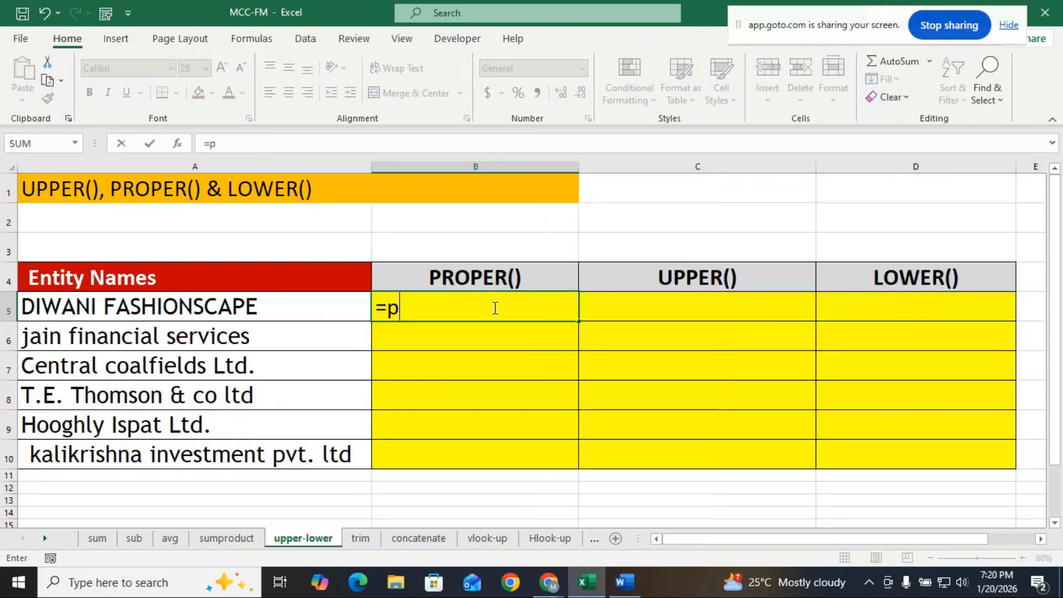
type("roper")
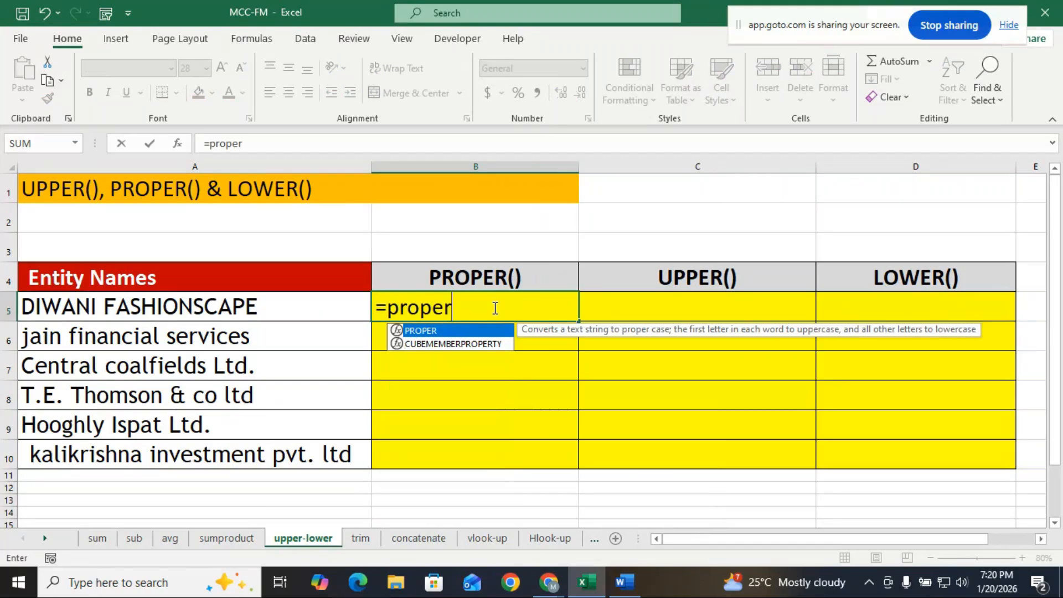
double_click(433, 334)
left_click(168, 304)
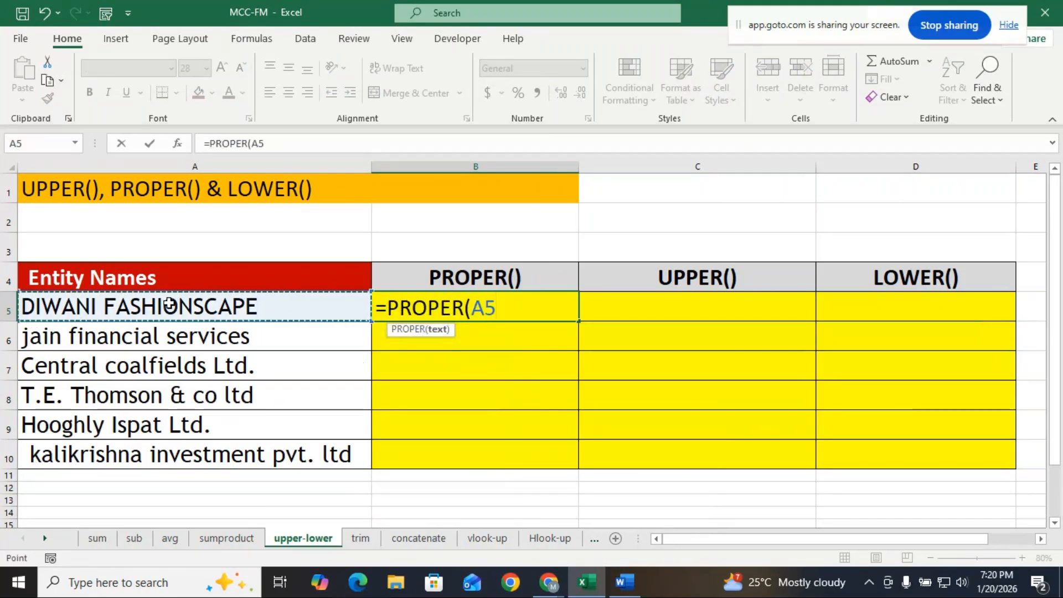
type(")")
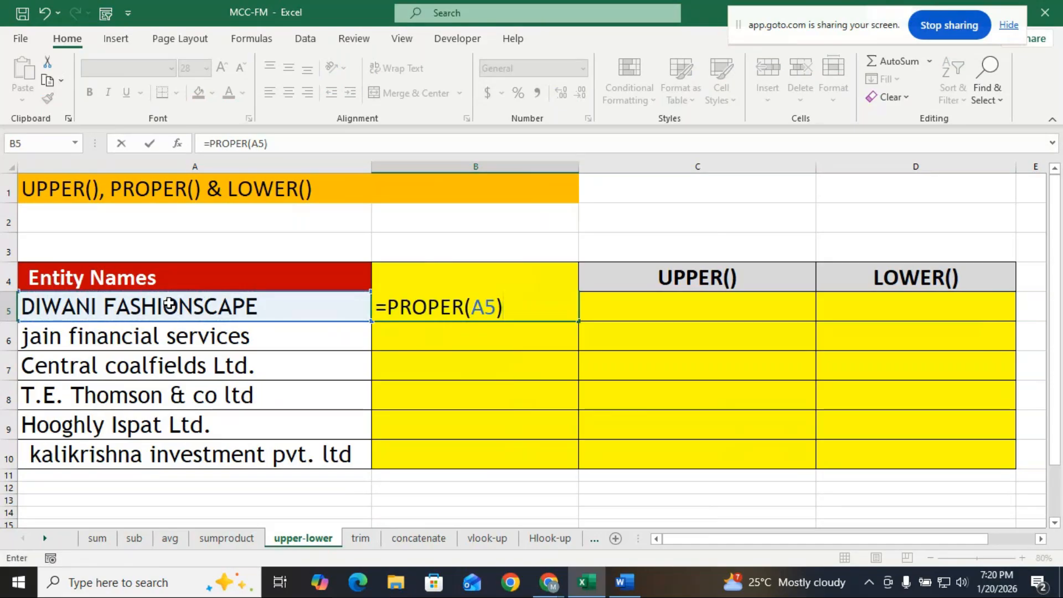
key("ctrl+Return")
key("Return")
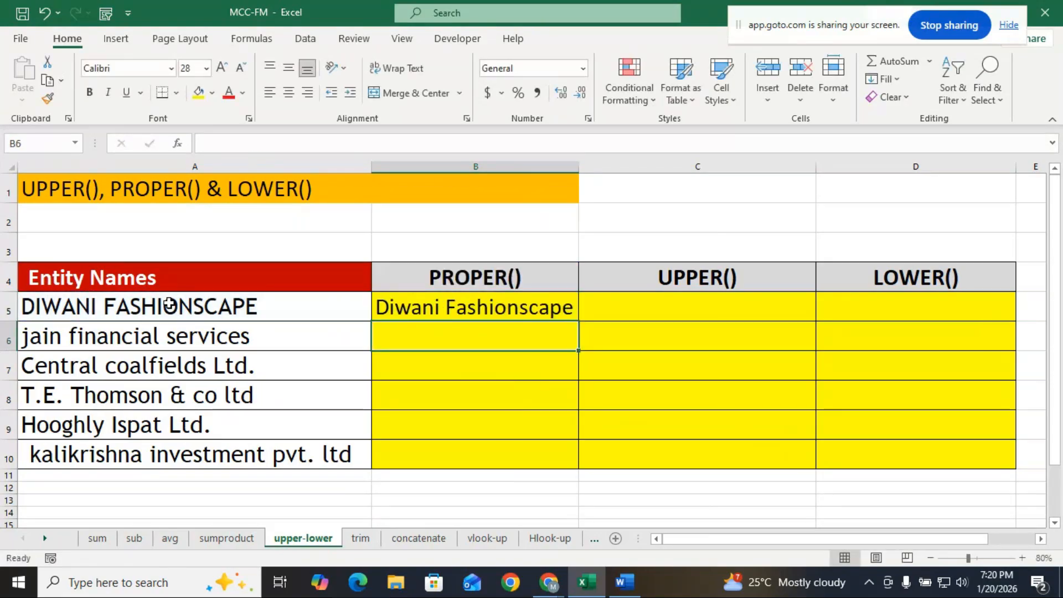
Enter the formula =UPPER(A5) in cell C5 to convert the first entity name to uppercase
left_click(637, 306)
type("=")
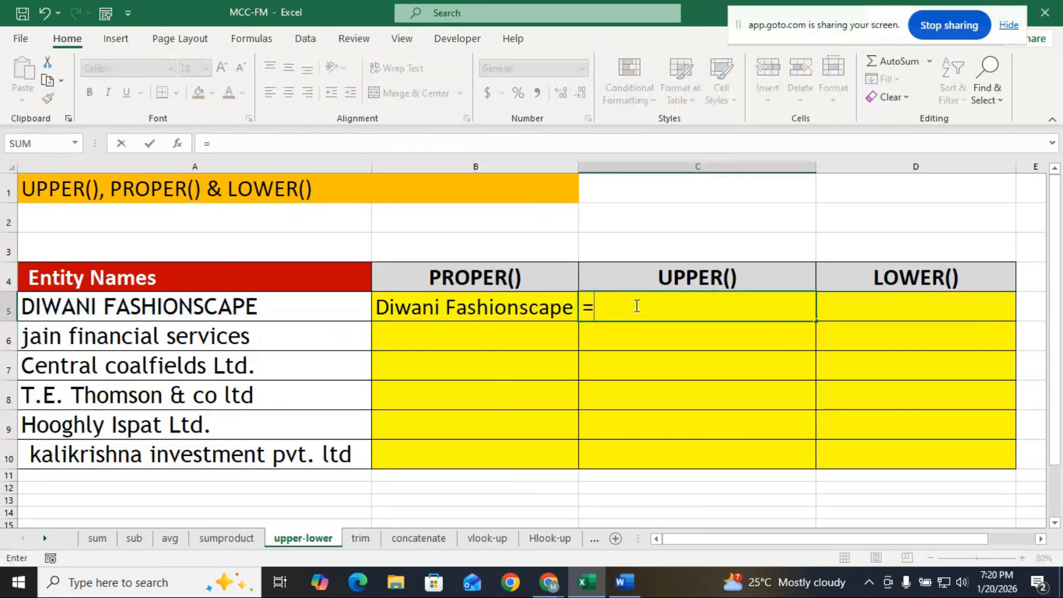
type("upp")
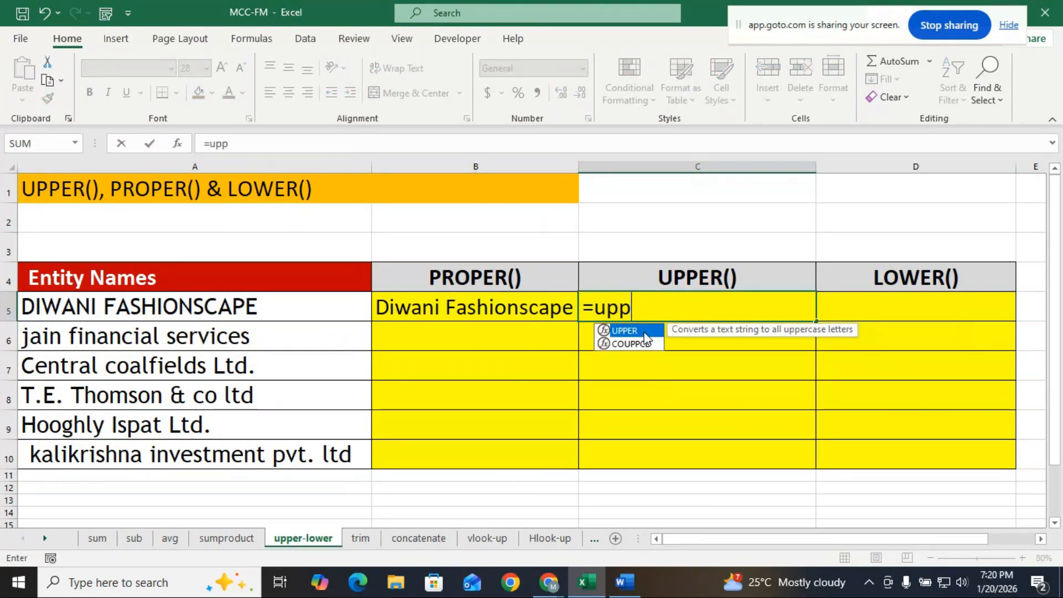
double_click(644, 332)
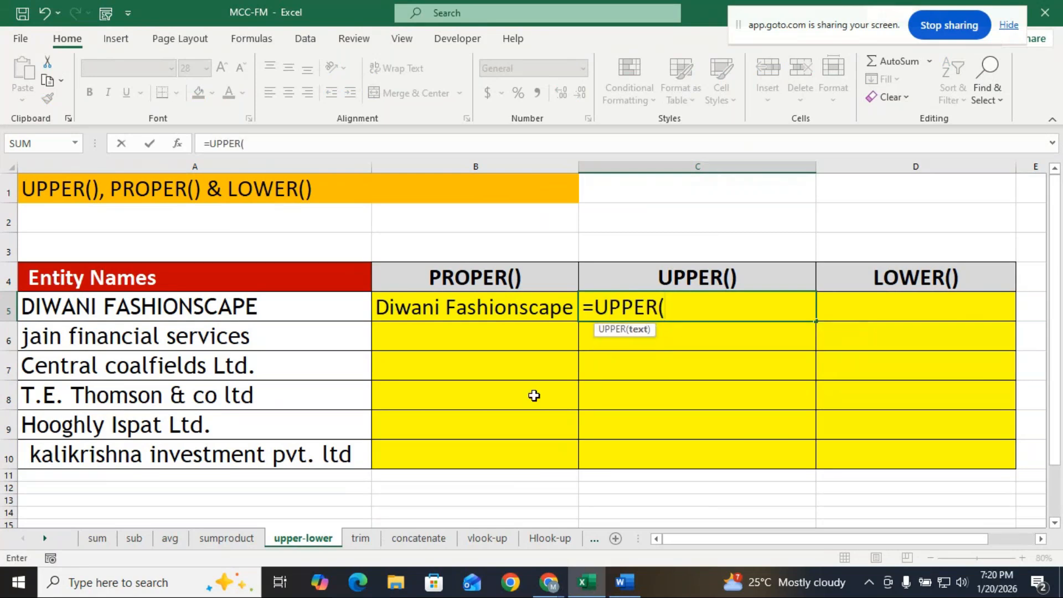
left_click(133, 308)
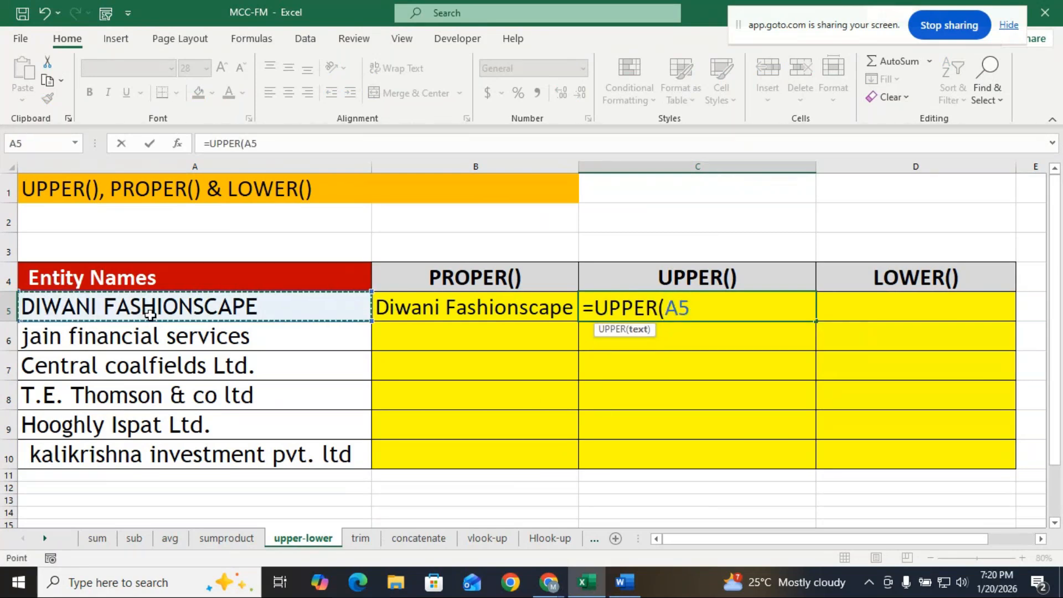
key("Return")
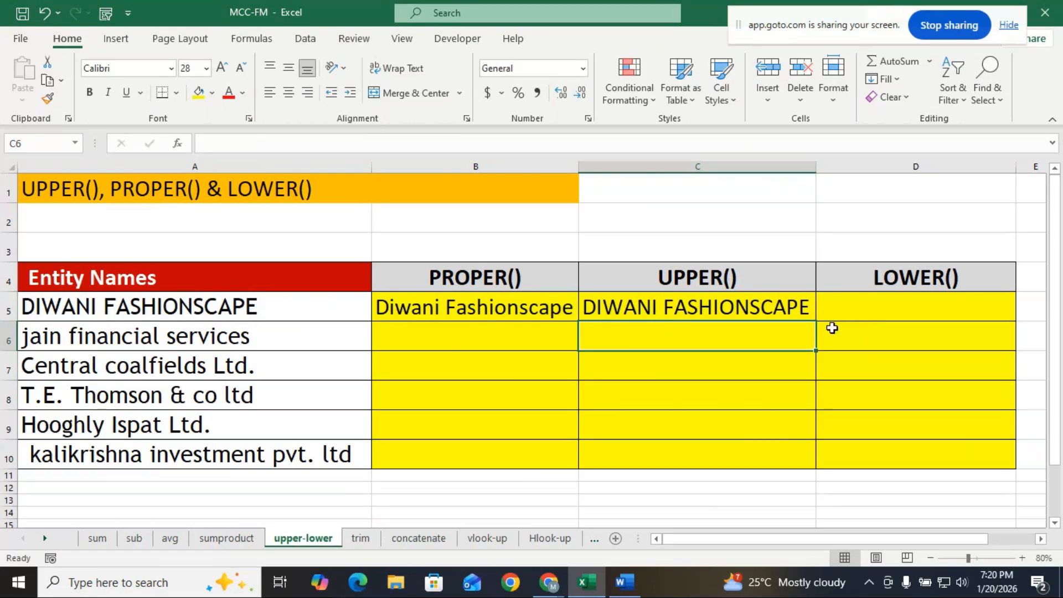
Enter the formula =LOWER(A5) in cell D5 to convert the first entity name to lowercase
left_click(847, 307)
type("=")
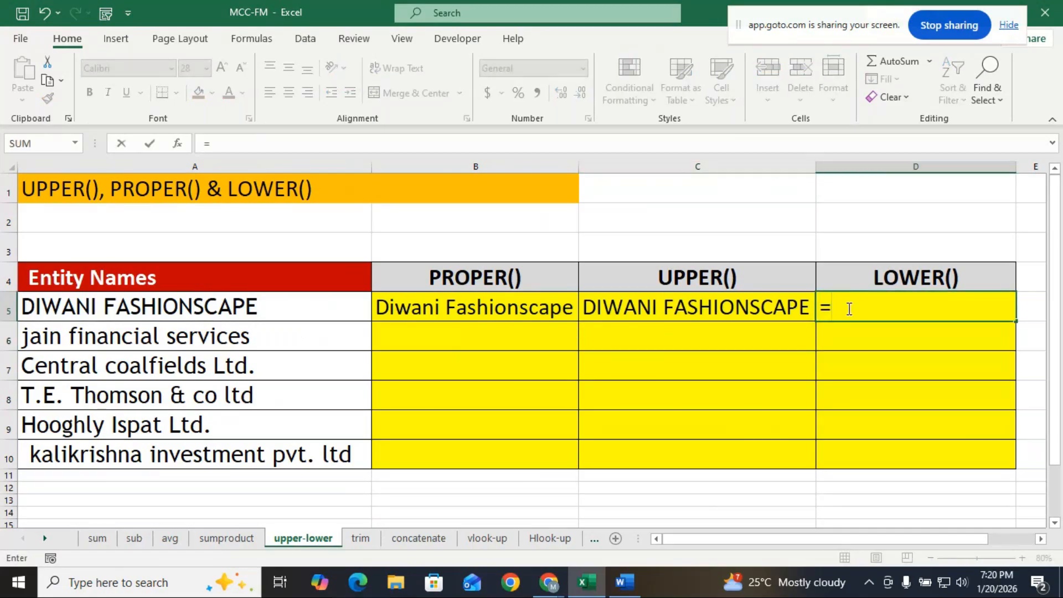
type("lower")
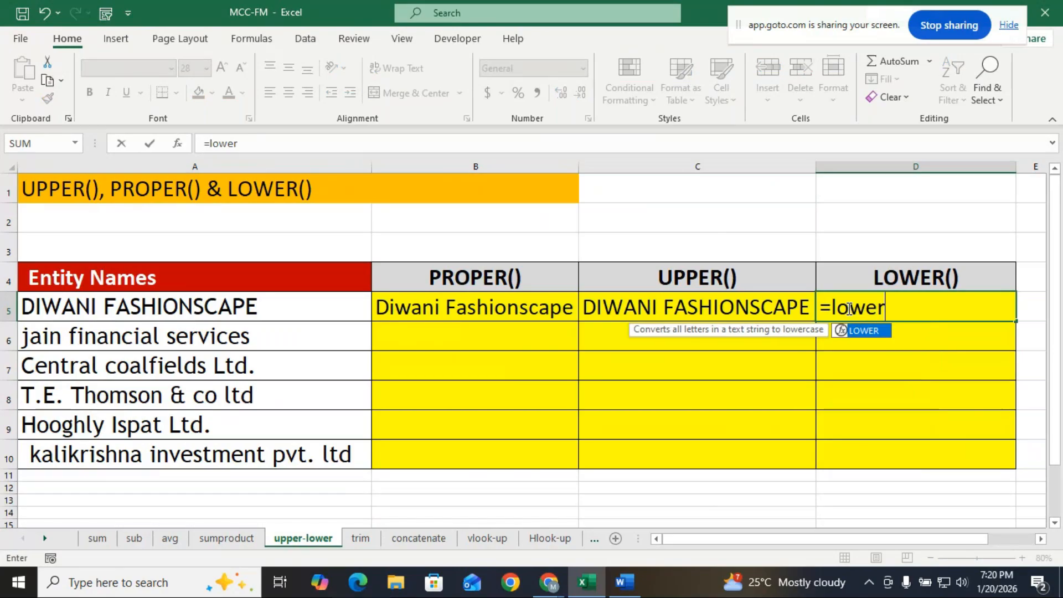
key("Tab")
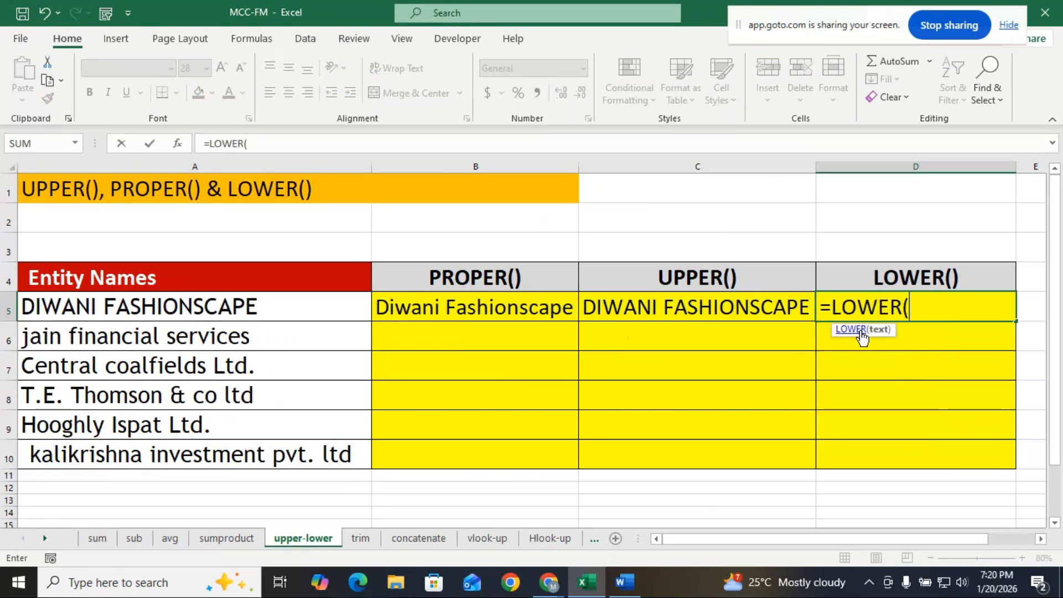
left_click(300, 306)
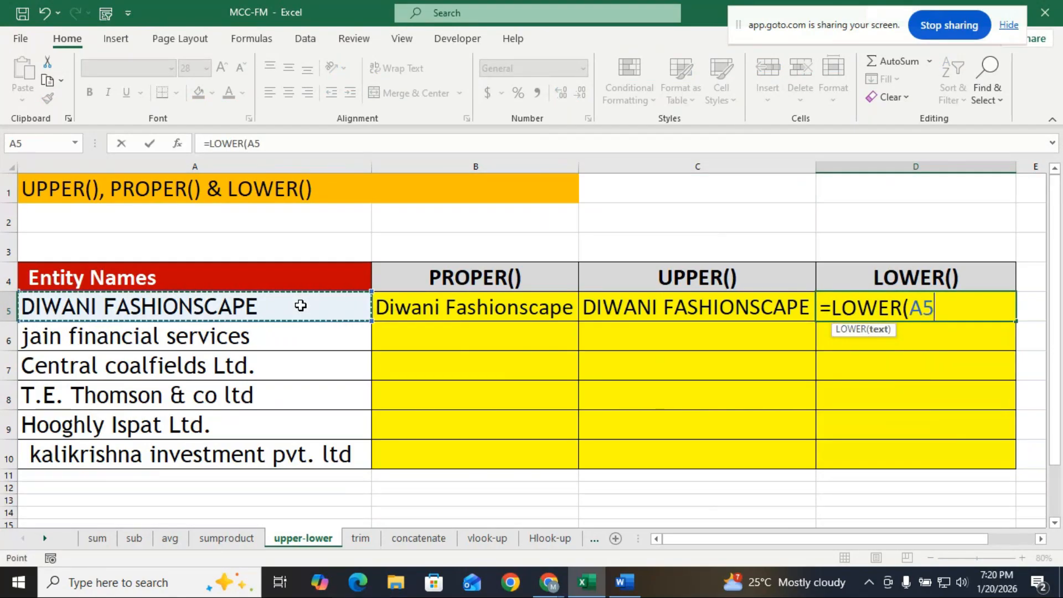
type(")")
key("ctrl+Return")
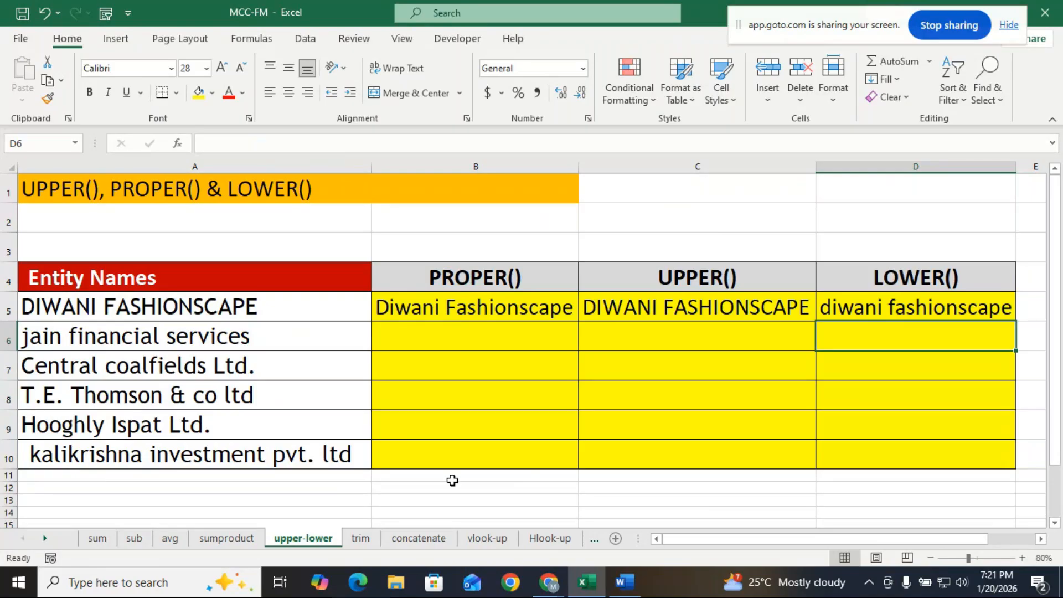
left_click(247, 337)
type("=")
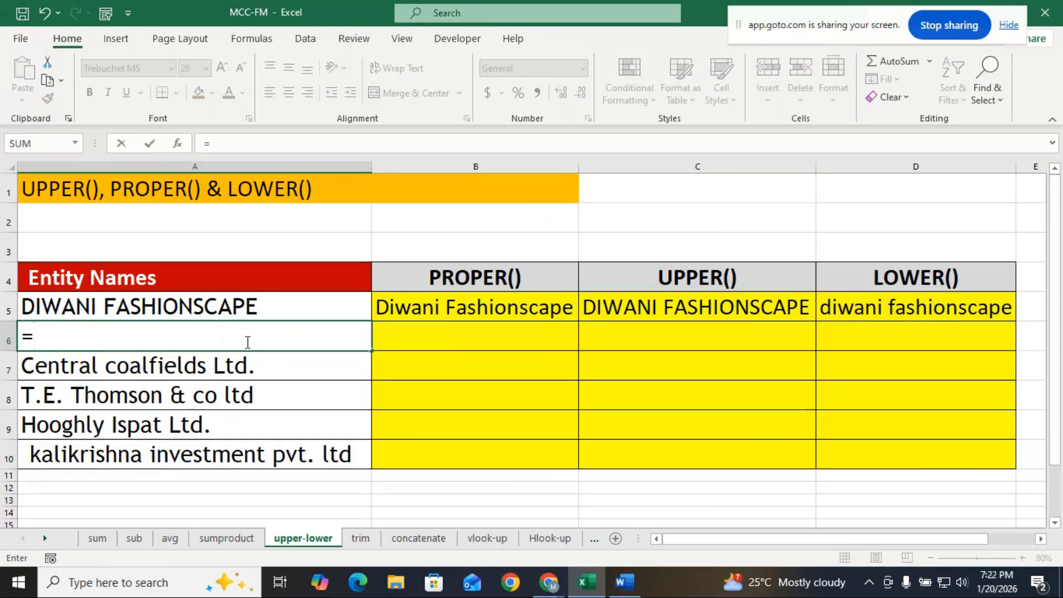
key("Escape")
key("ctrl+z")
left_click(299, 374)
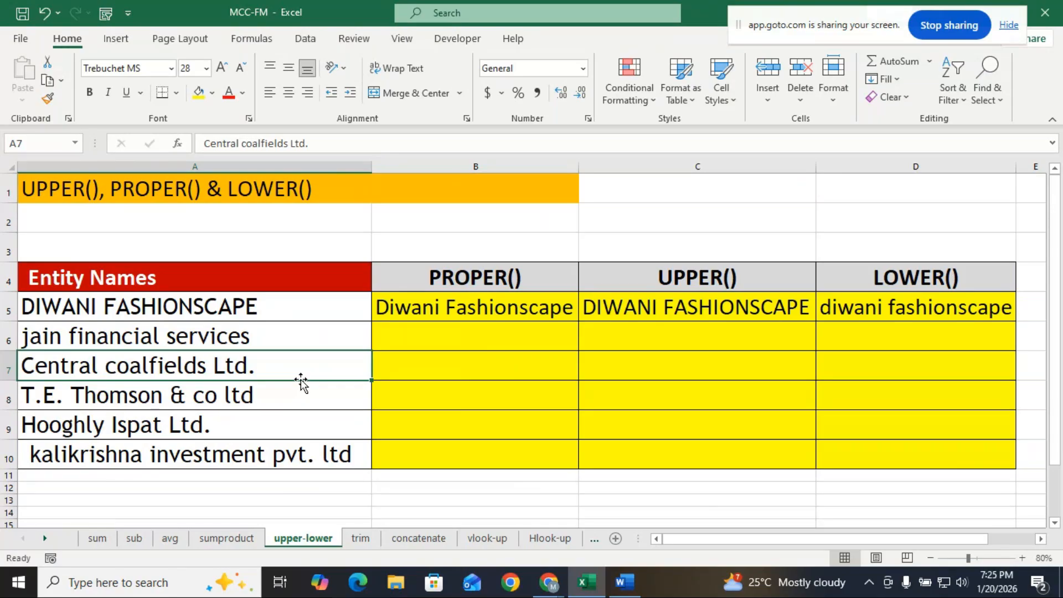
Enter the formula =PROPER(A6) in cell B6 to convert the second entity name to proper case
left_click(417, 335)
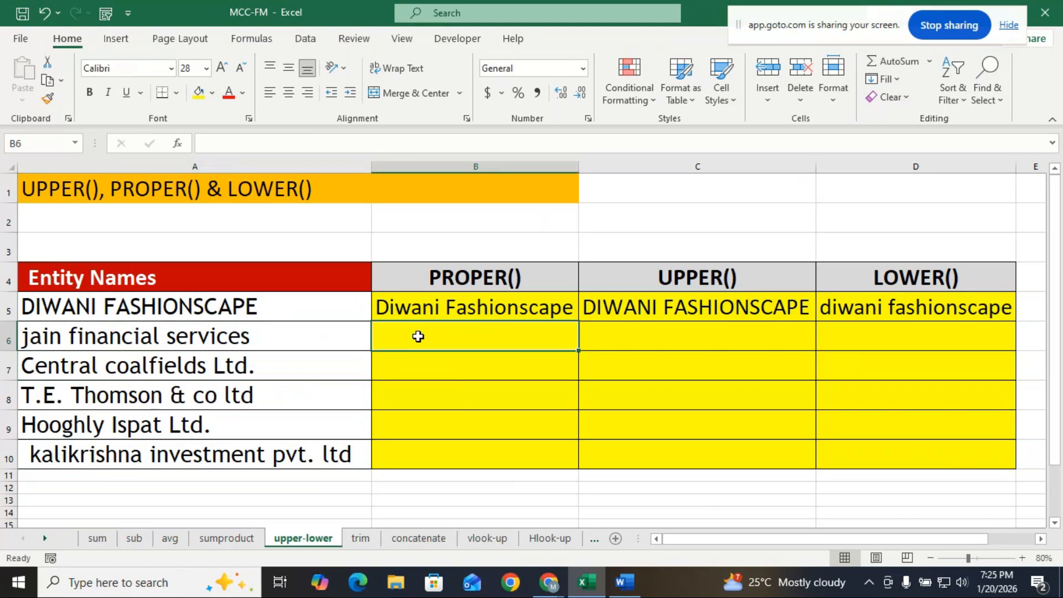
type("=")
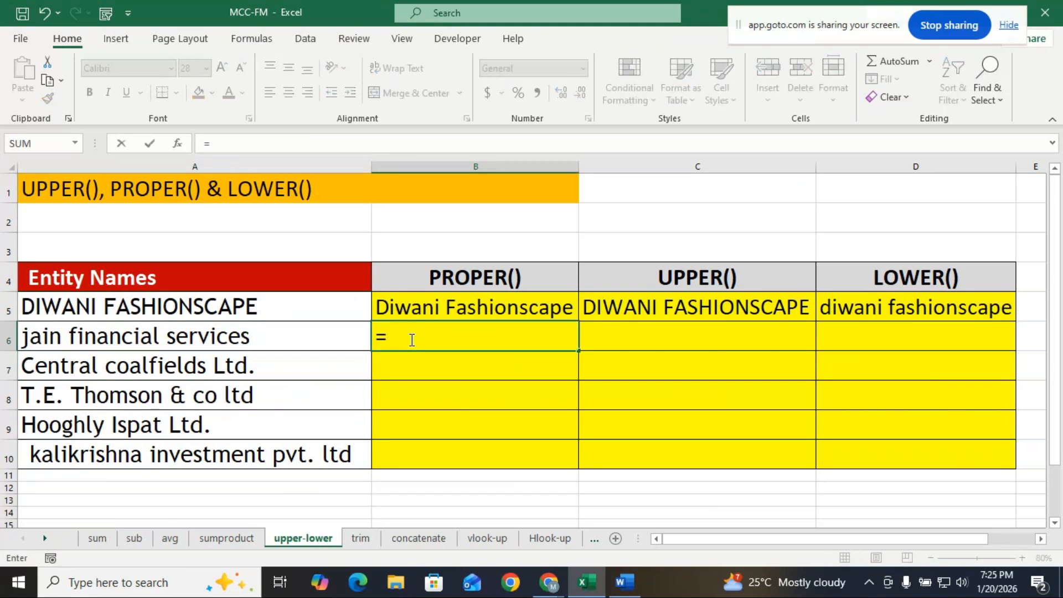
type("prop")
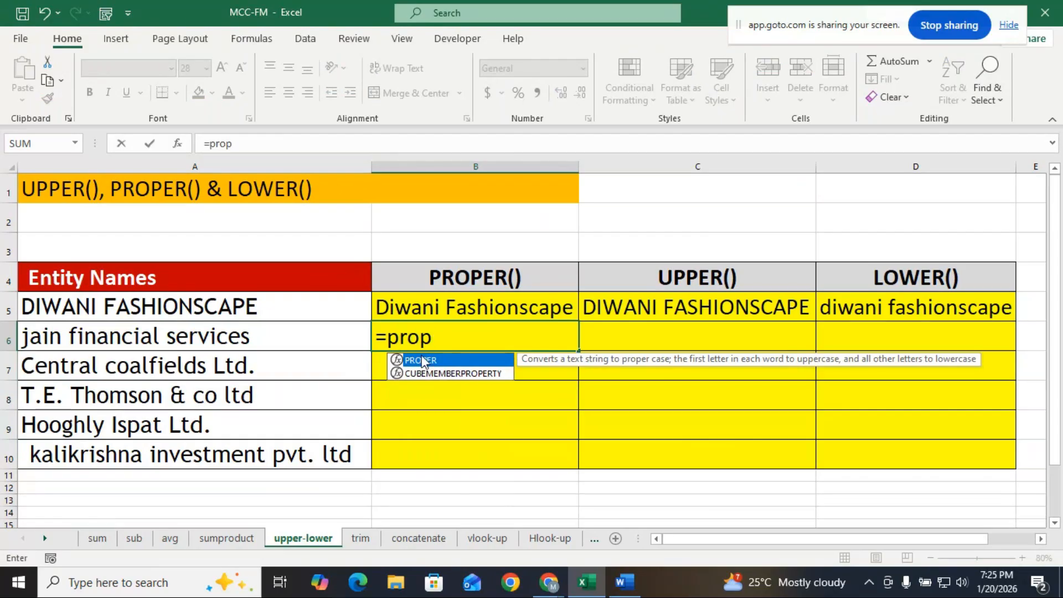
double_click(423, 361)
left_click(230, 335)
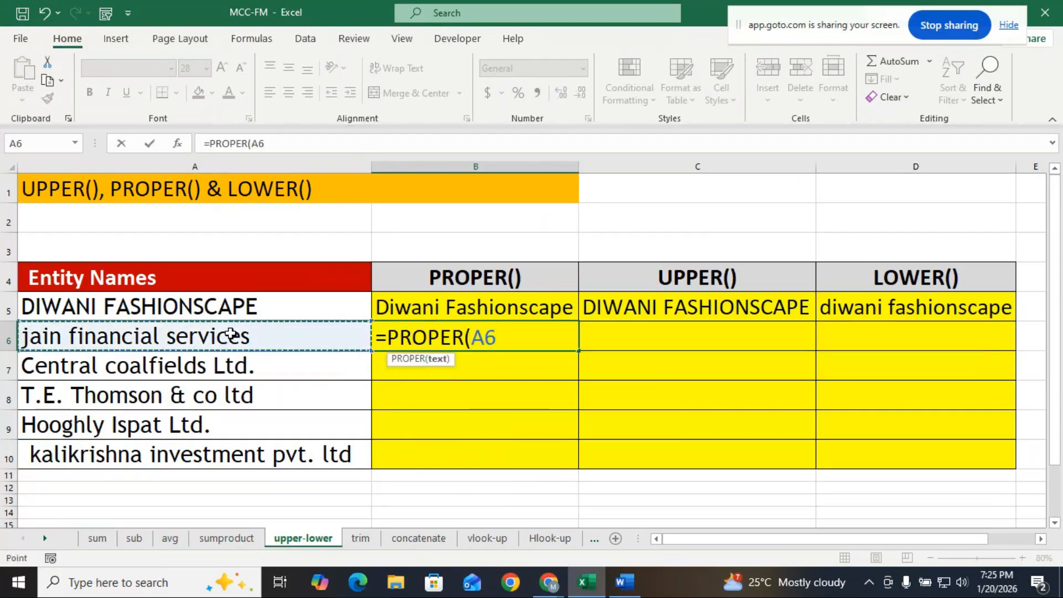
type(")")
key("Return")
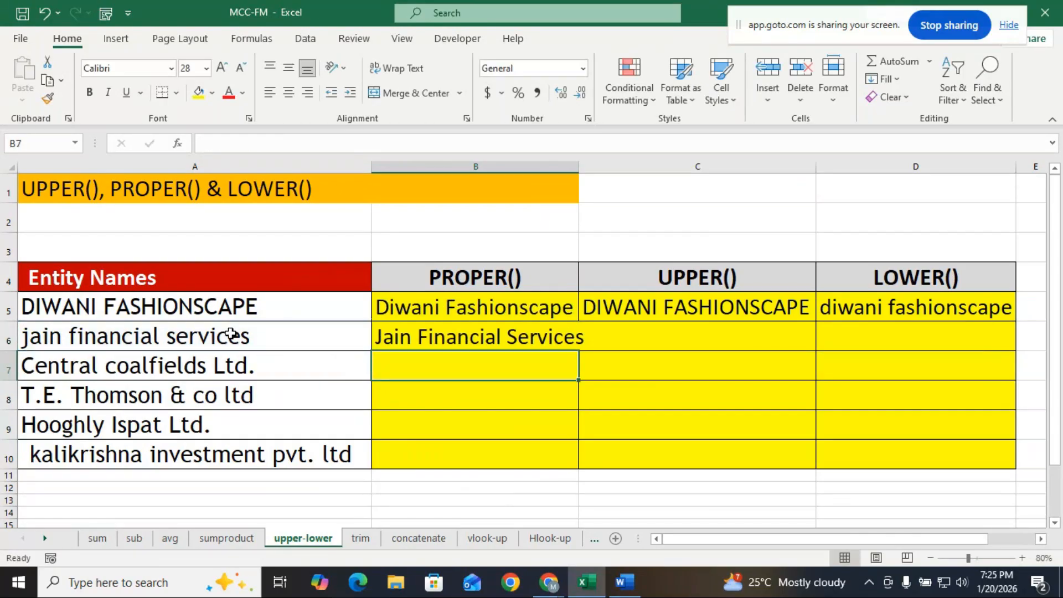
Widen column B so that the full proper-case name in B6 fits within the cell
left_click_drag(579, 166, 584, 167)
left_click(654, 393)
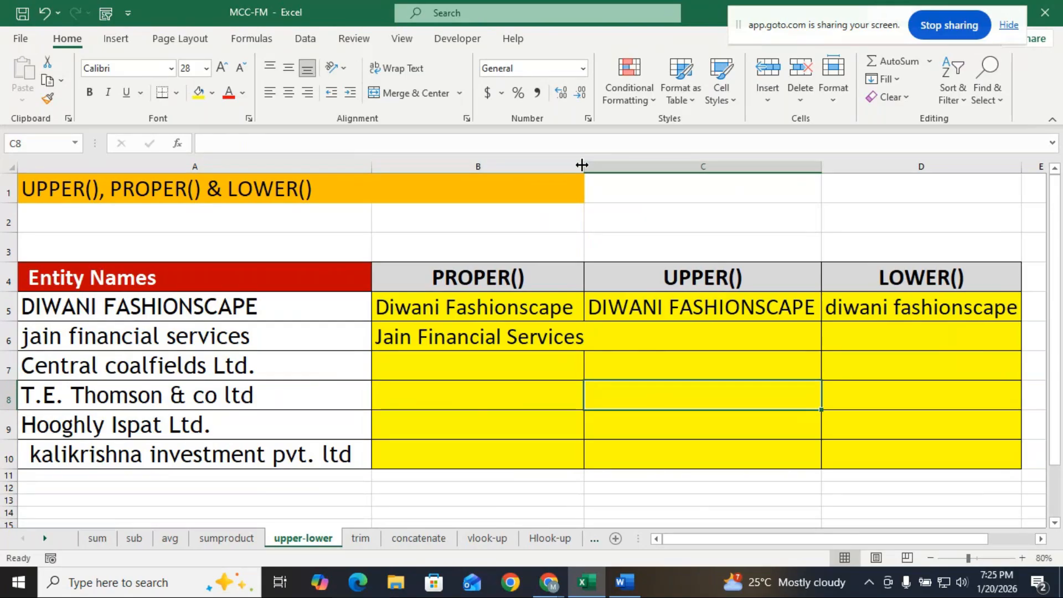
left_click_drag(581, 164, 593, 165)
Enter the formula =UPPER(A6) in cell C6 and autofit column C to its contents
left_click(643, 339)
type("=")
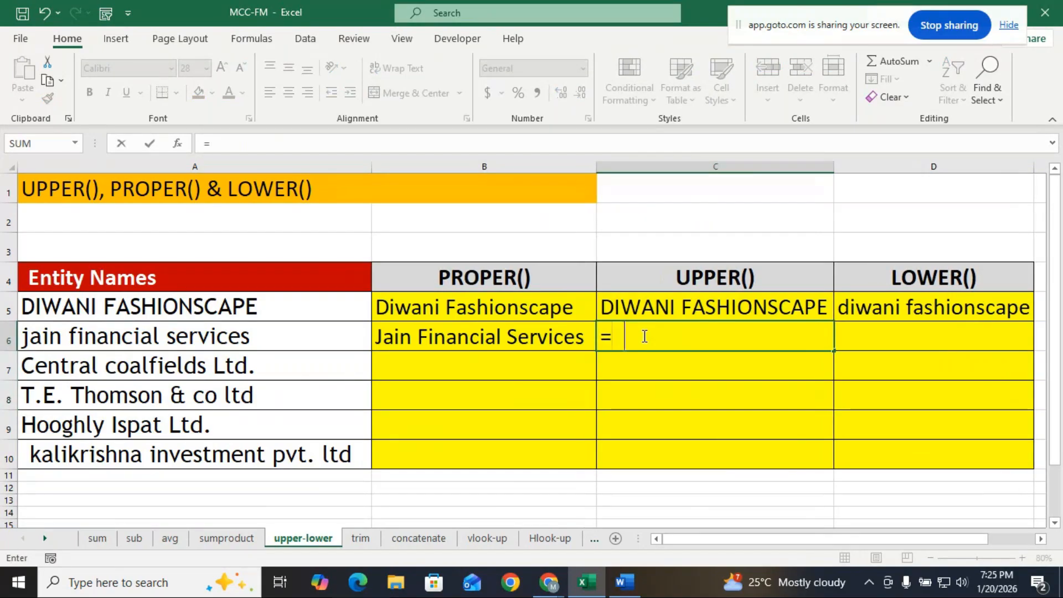
type("upp")
double_click(631, 361)
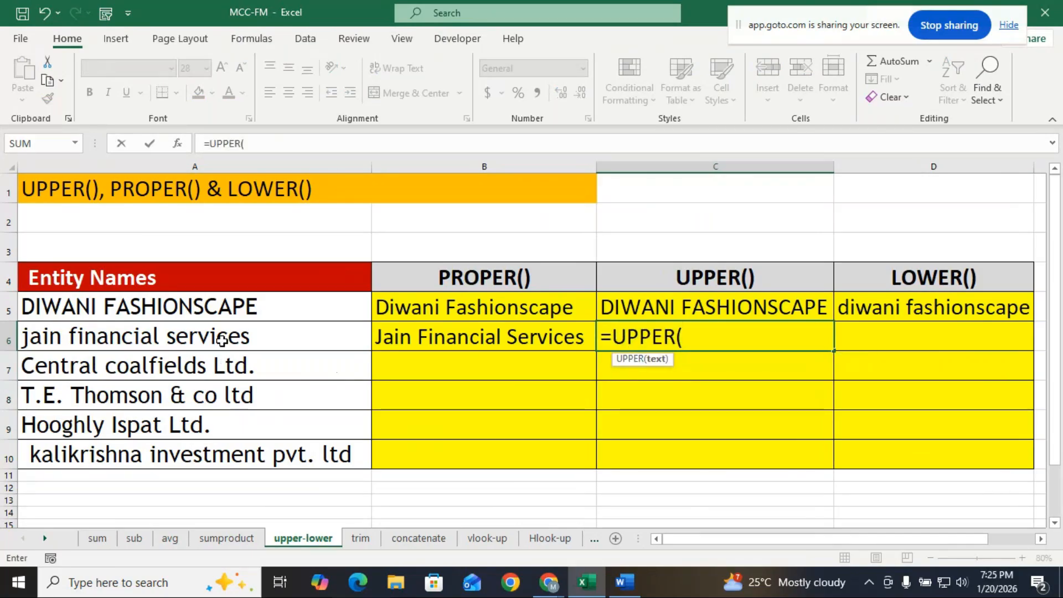
left_click(223, 340)
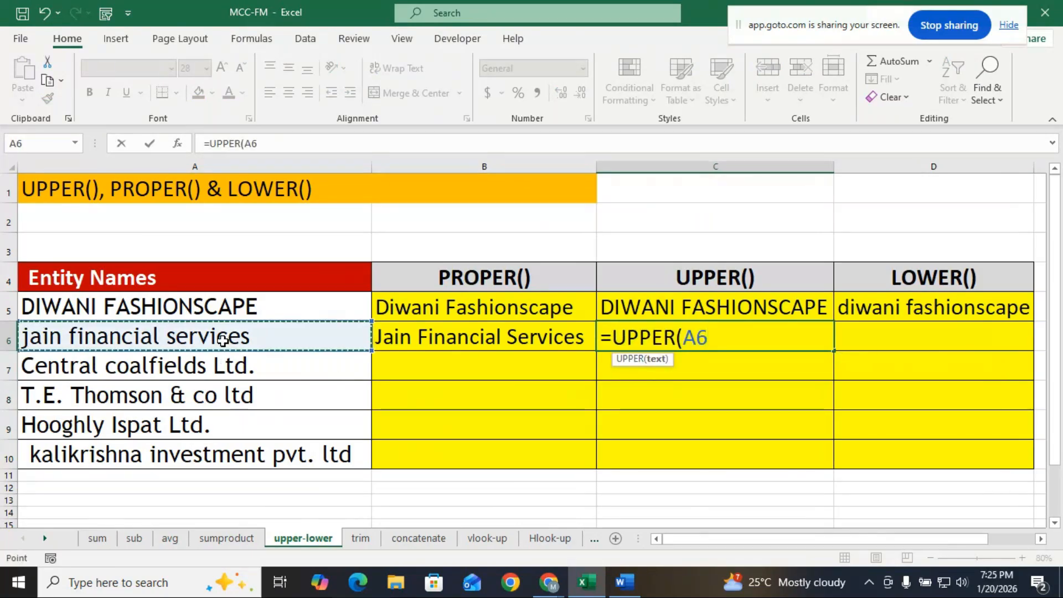
key("Return")
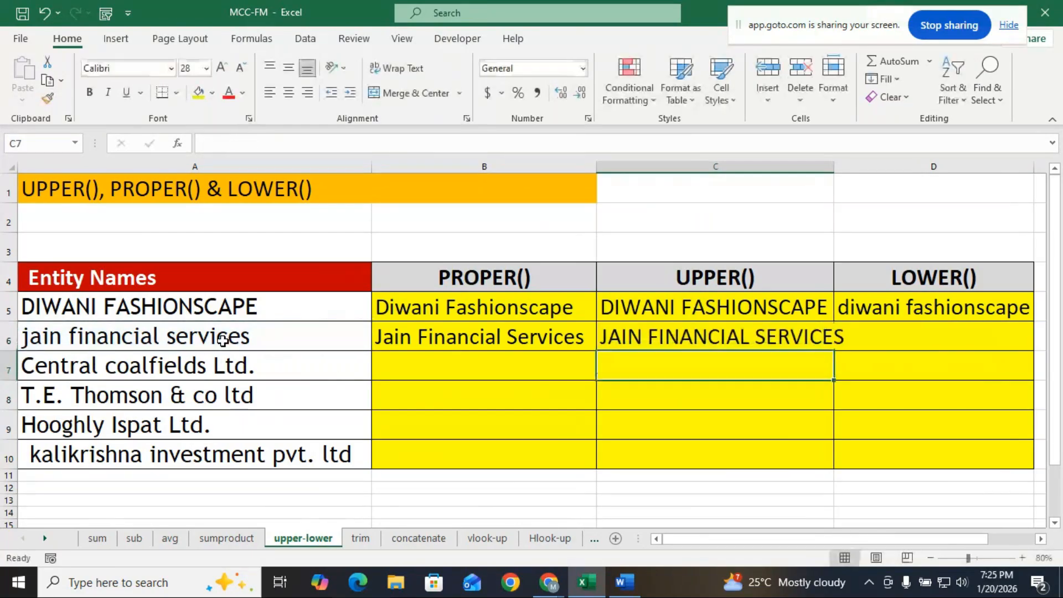
double_click(834, 165)
Enter the formula =LOWER(A6) in cell D6 to convert the second entity name to lowercase
left_click(941, 332)
type("=lo")
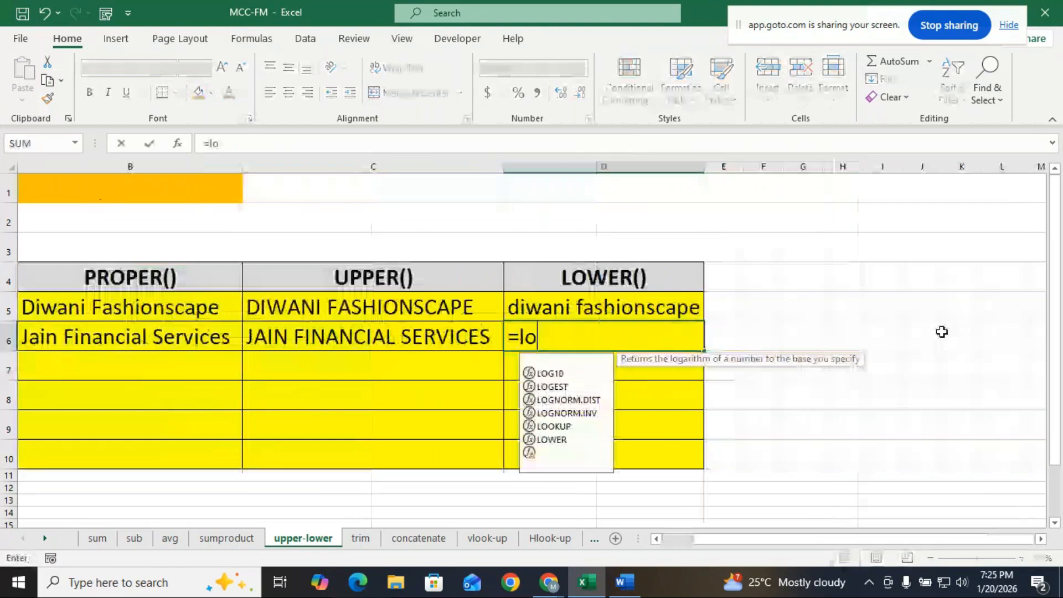
double_click(556, 440)
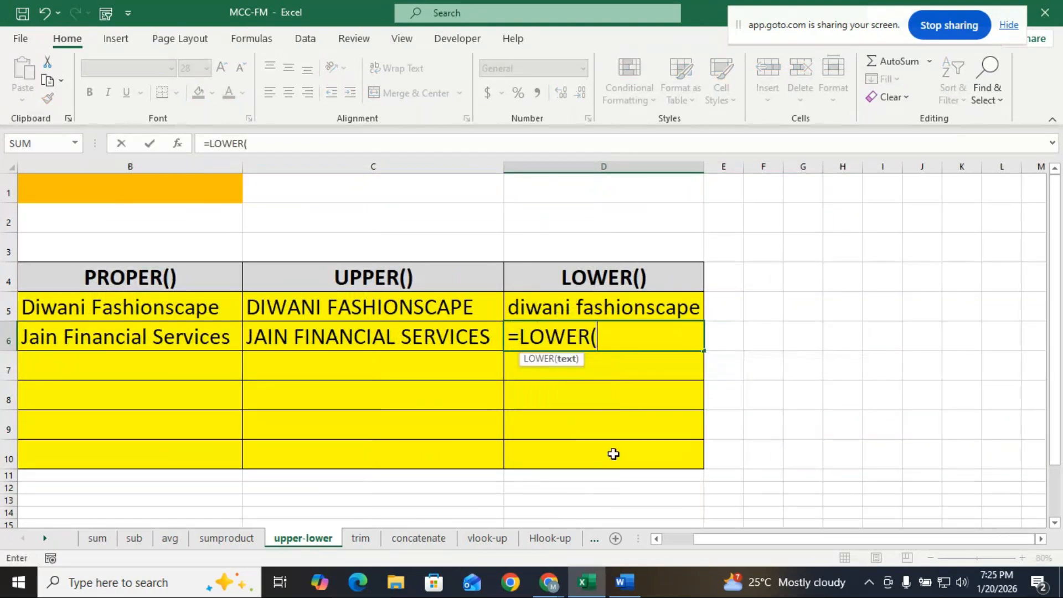
mouse_move(836, 539)
left_mouse_down()
mouse_move(815, 539)
mouse_move(835, 538)
left_mouse_up()
left_click(126, 343)
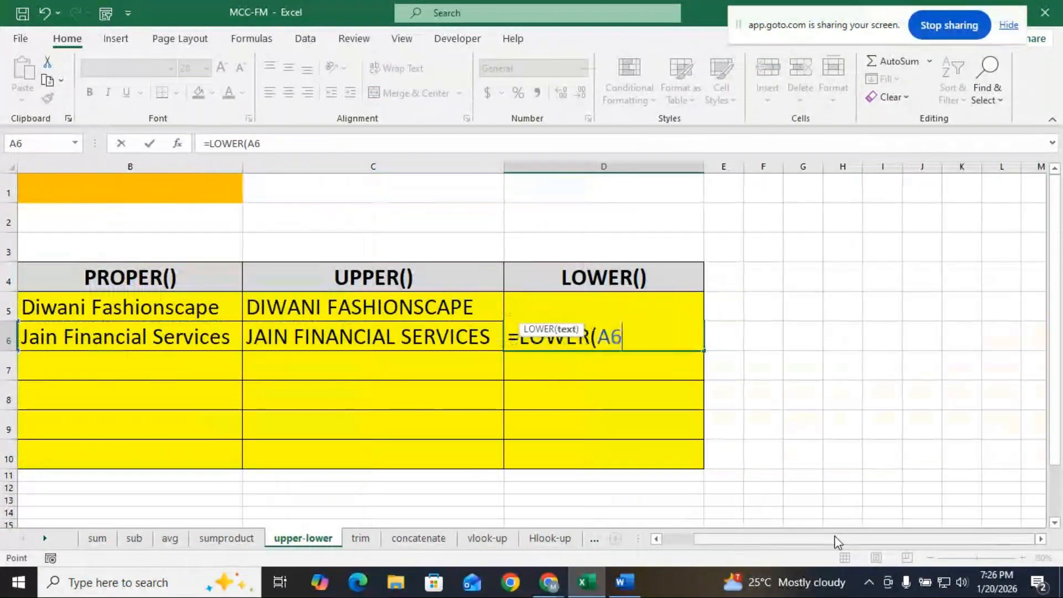
type(")")
key("Return")
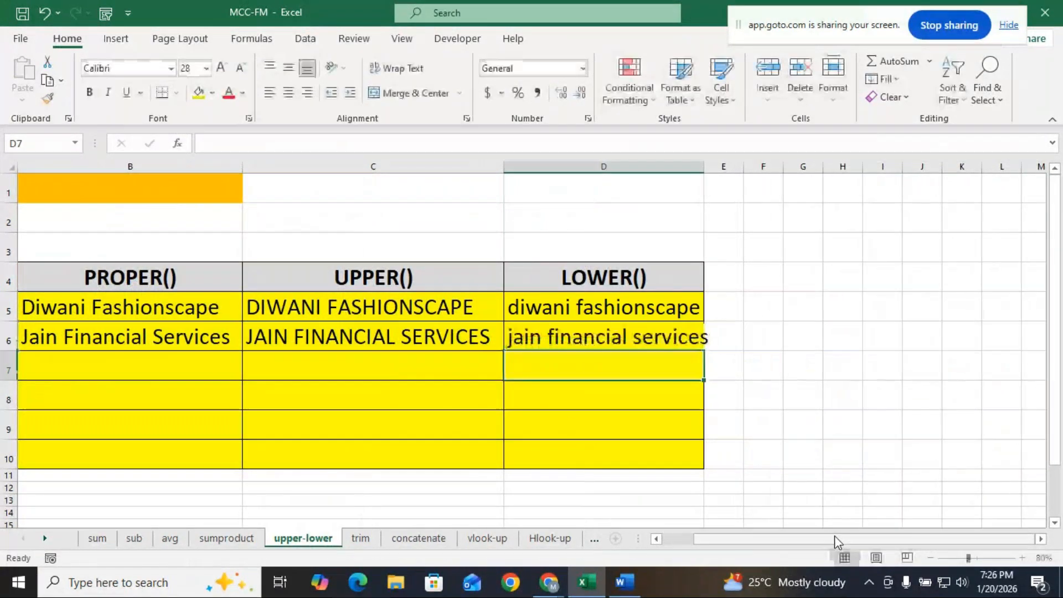
left_click_drag(836, 539, 788, 539)
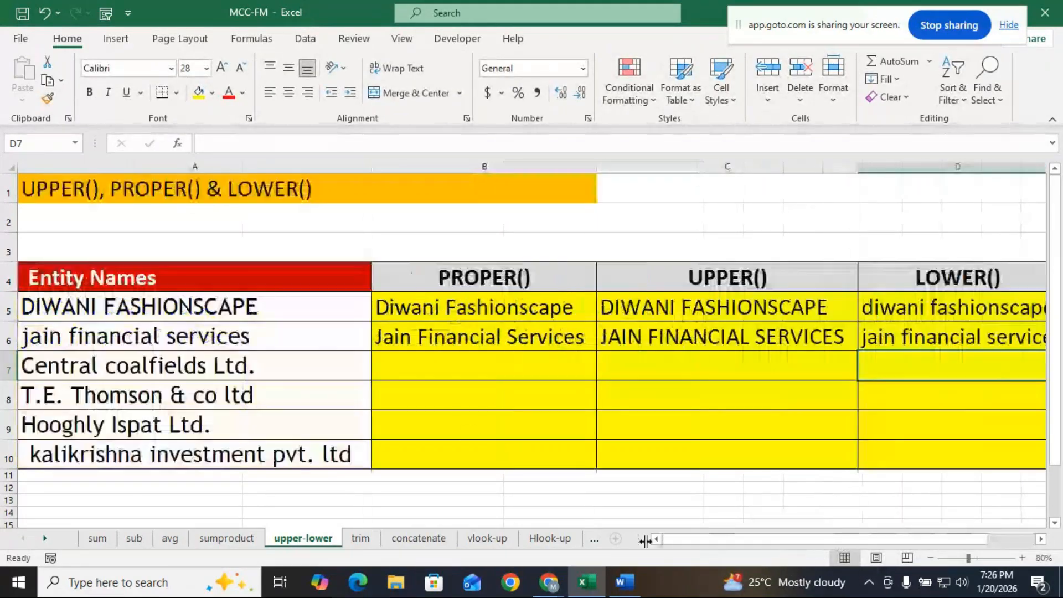
left_click(482, 366)
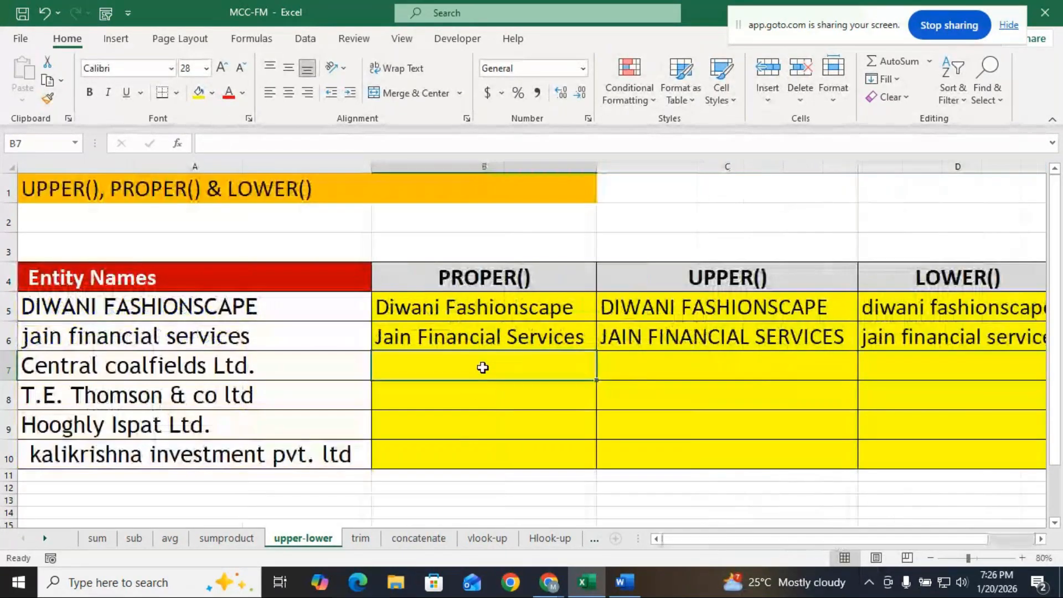
type("=")
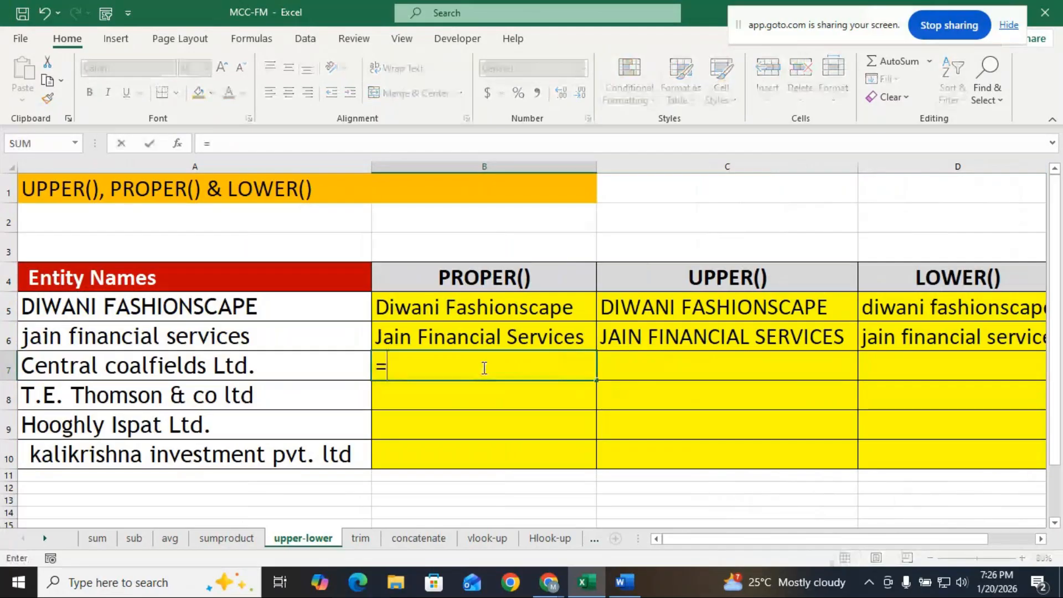
type("p")
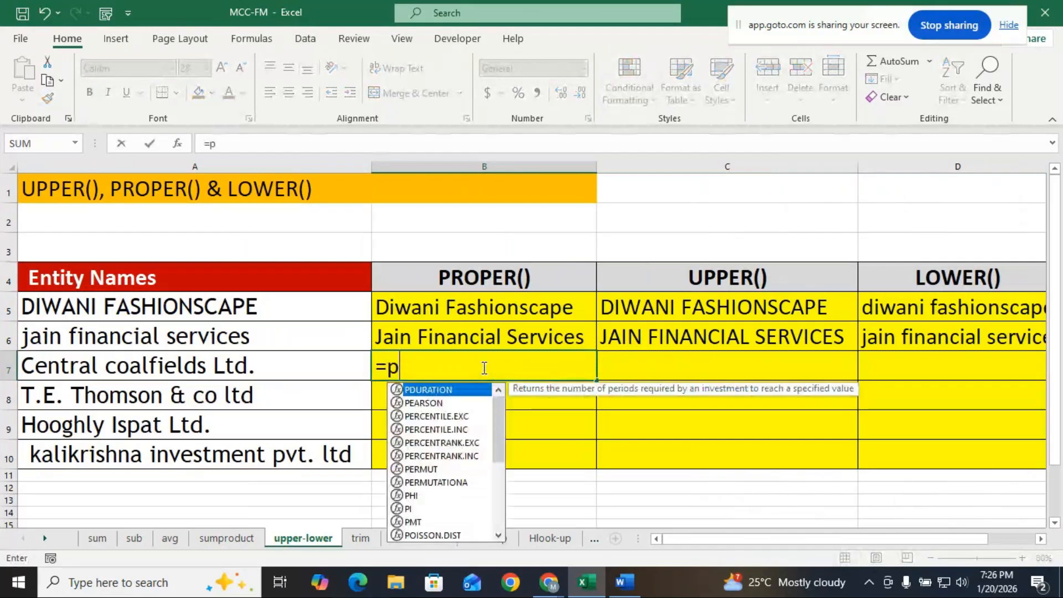
type("rop")
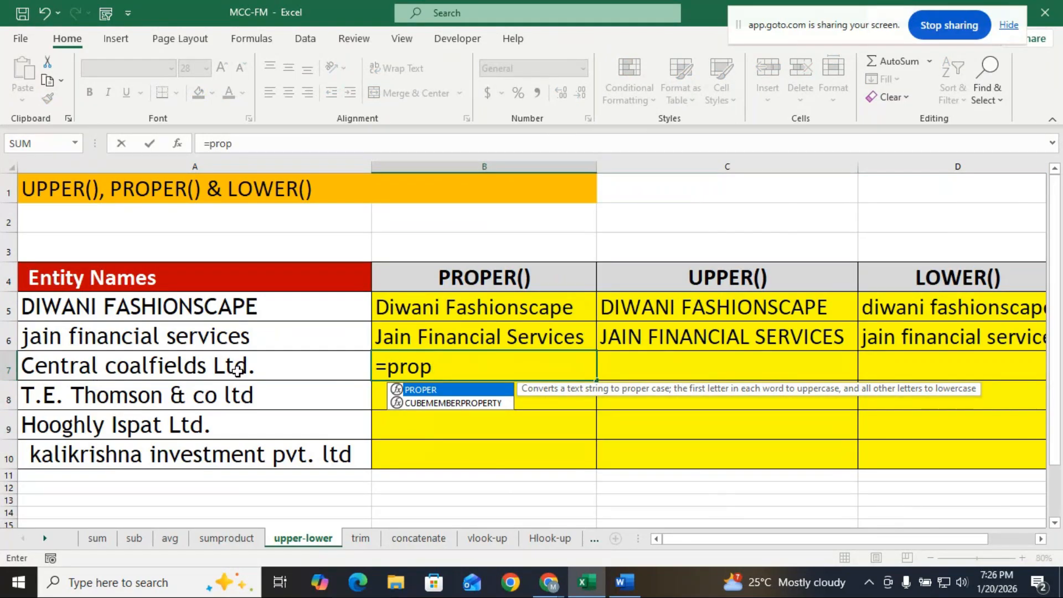
key("BackSpace")
key("BackSpace")
key("BackSpace")
key("BackSpace")
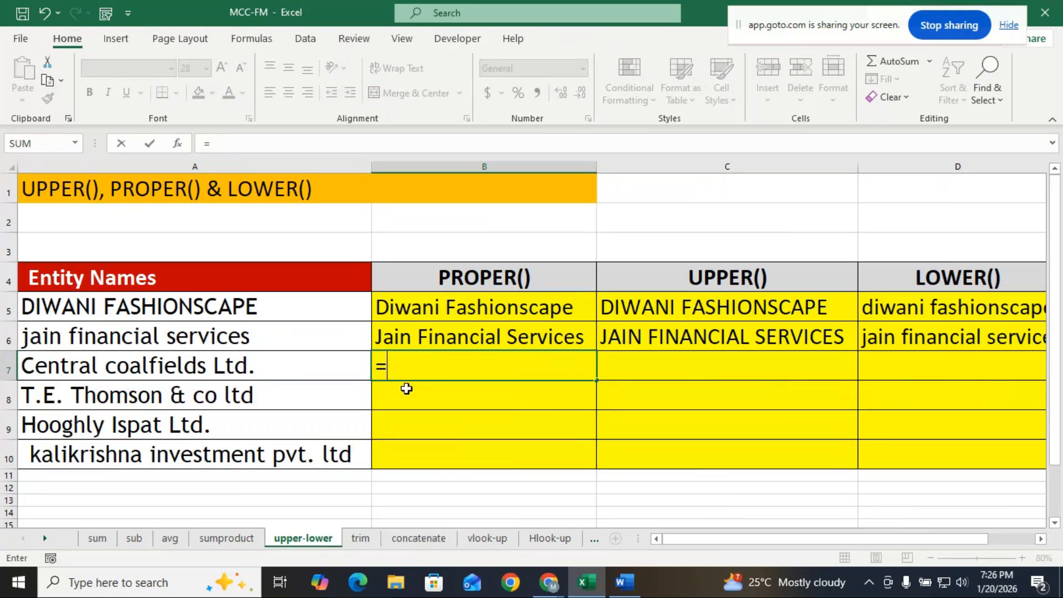
key("BackSpace")
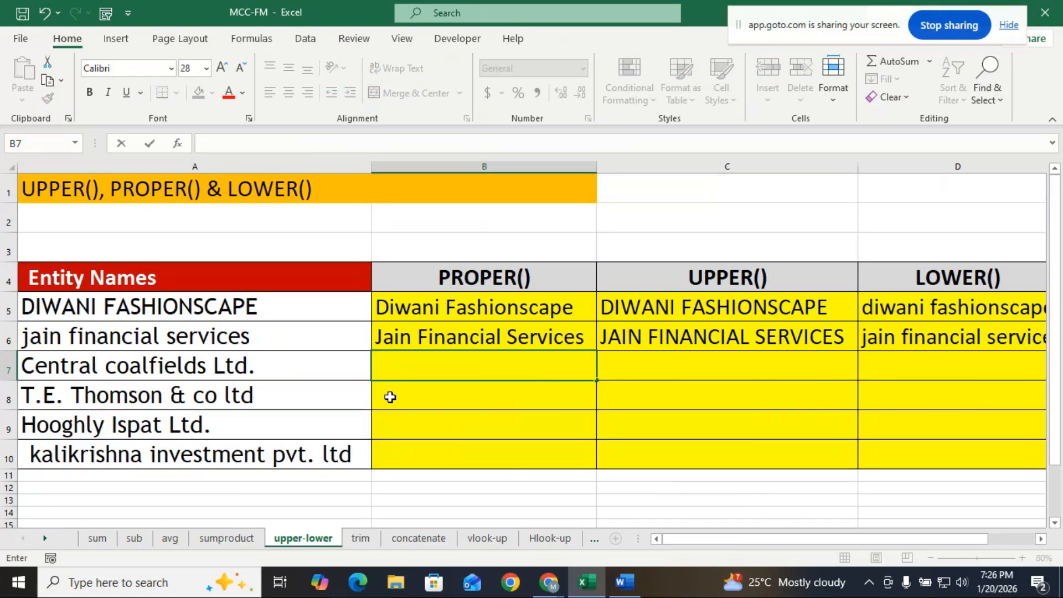
Try to fill the PROPER formula in B6 down through B9
left_click(464, 332)
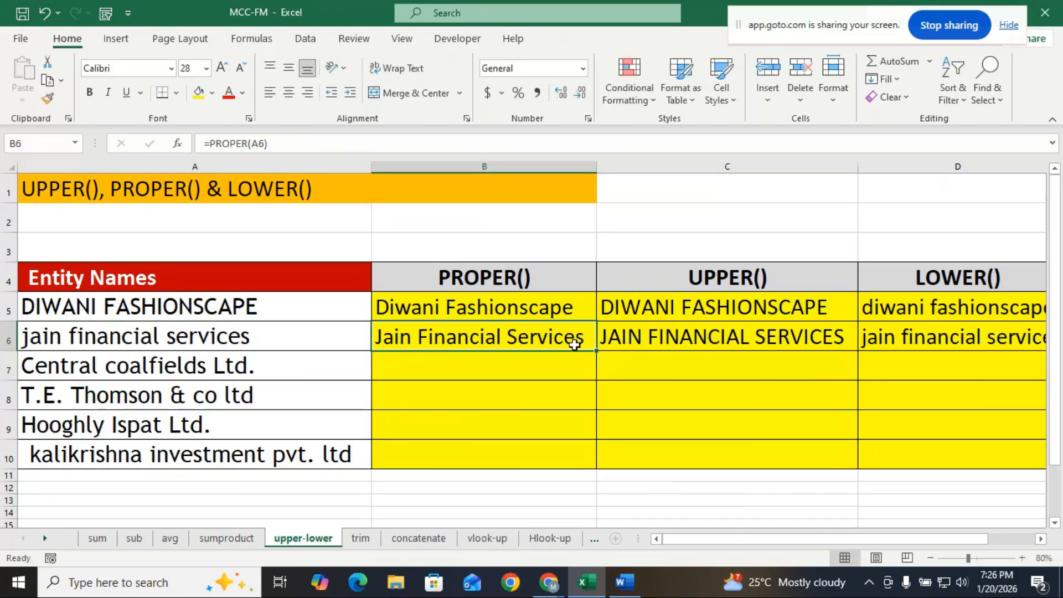
left_click_drag(595, 351, 584, 430)
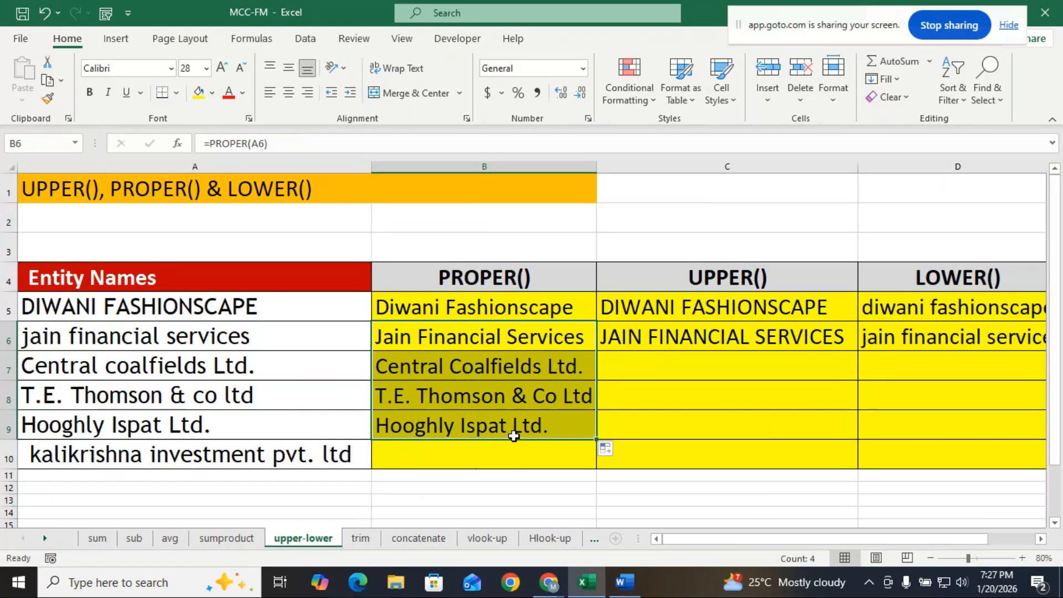
key("ctrl+z")
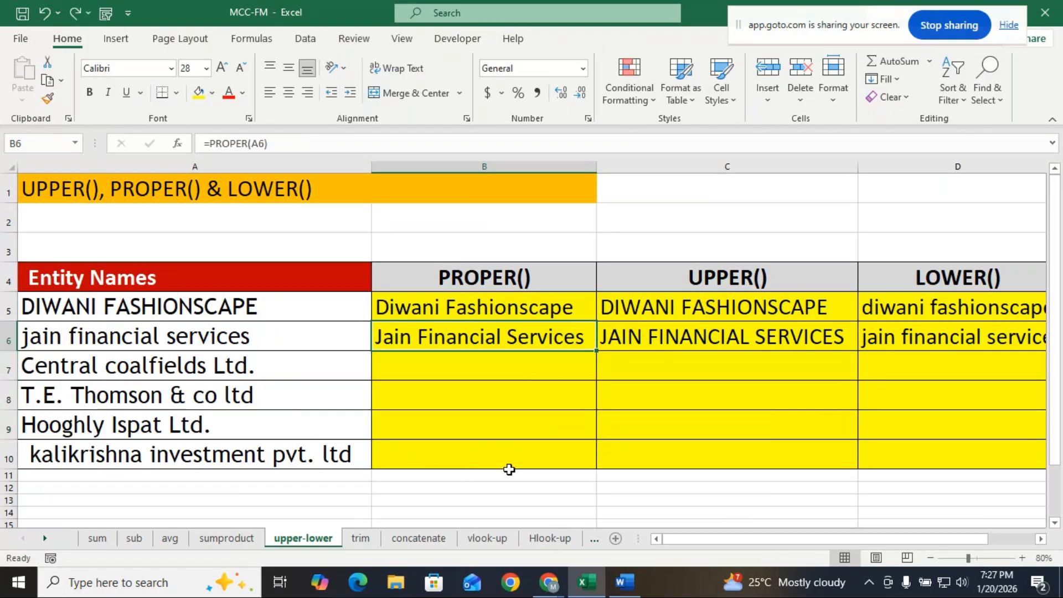
left_click(147, 374)
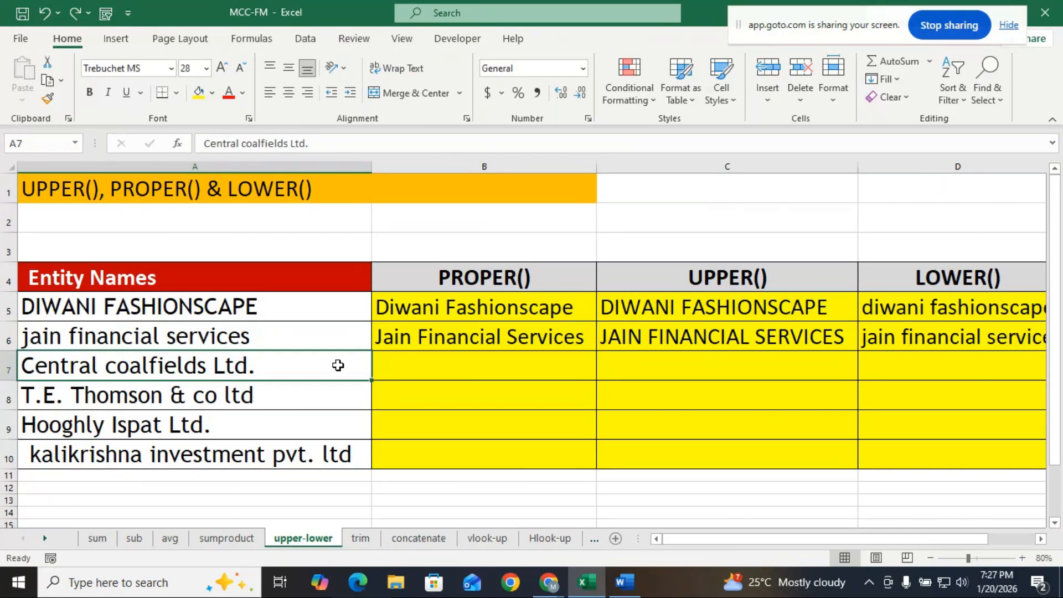
left_click(464, 372)
left_click(277, 365)
left_click(439, 363)
left_click(517, 337)
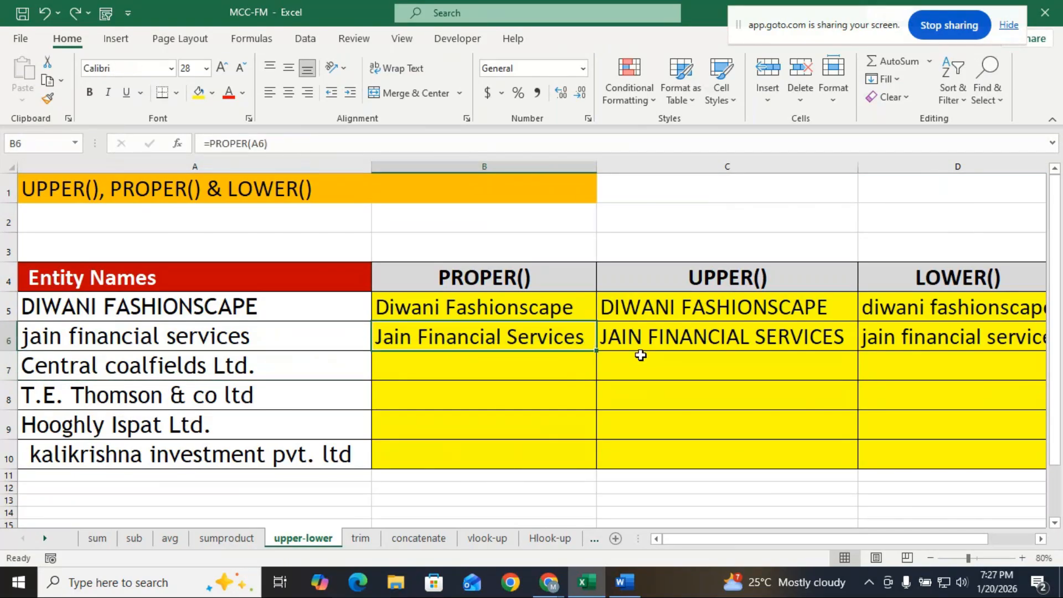
Fill the UPPER formula from C6 down to C10 and the PROPER formula from B6 down to B10
left_click(671, 348)
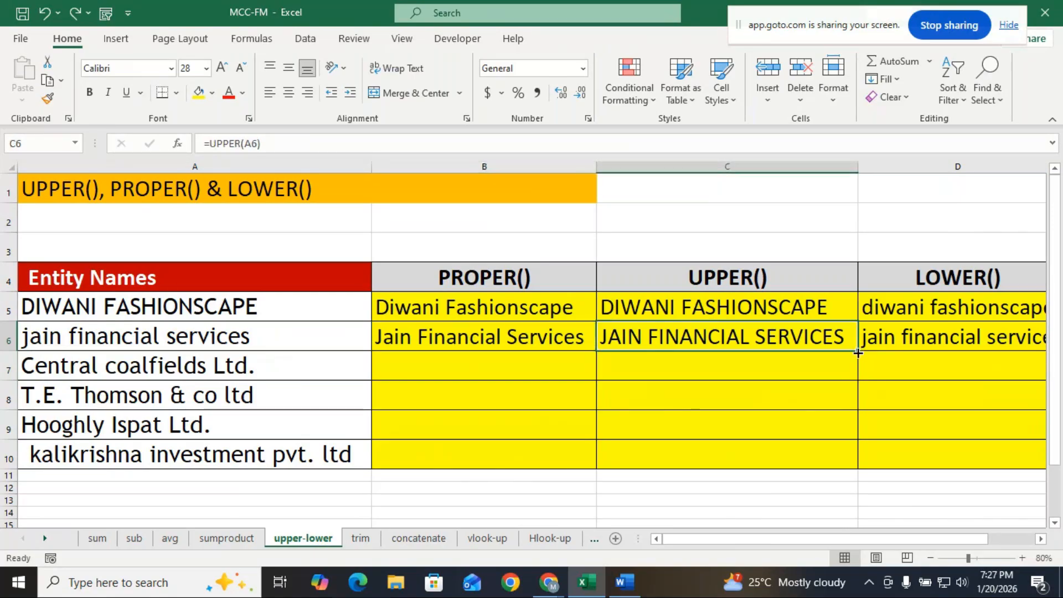
left_click_drag(854, 356, 859, 466)
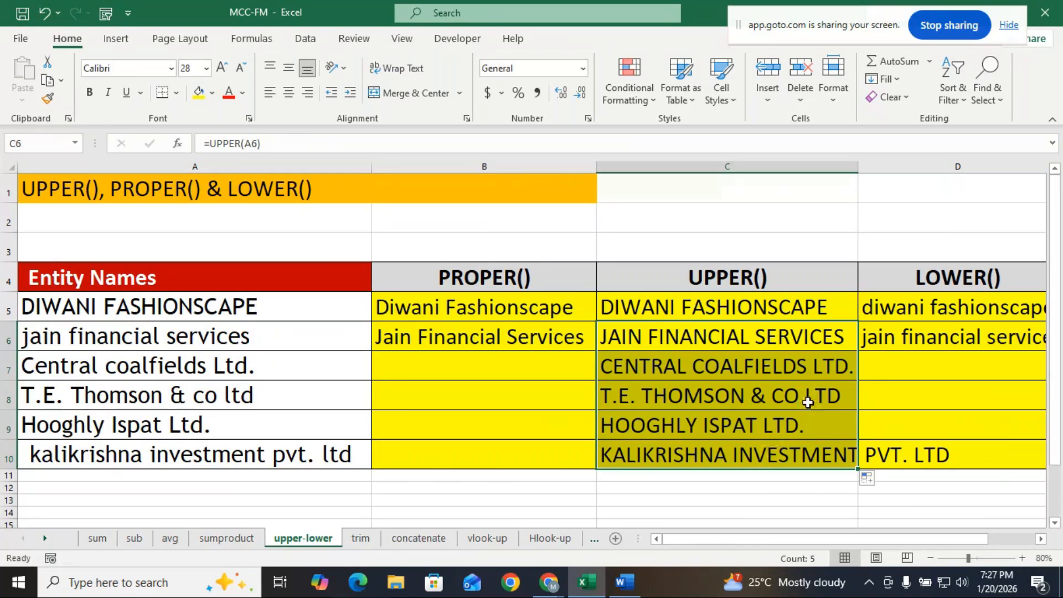
left_click(389, 337)
left_click_drag(596, 351, 576, 457)
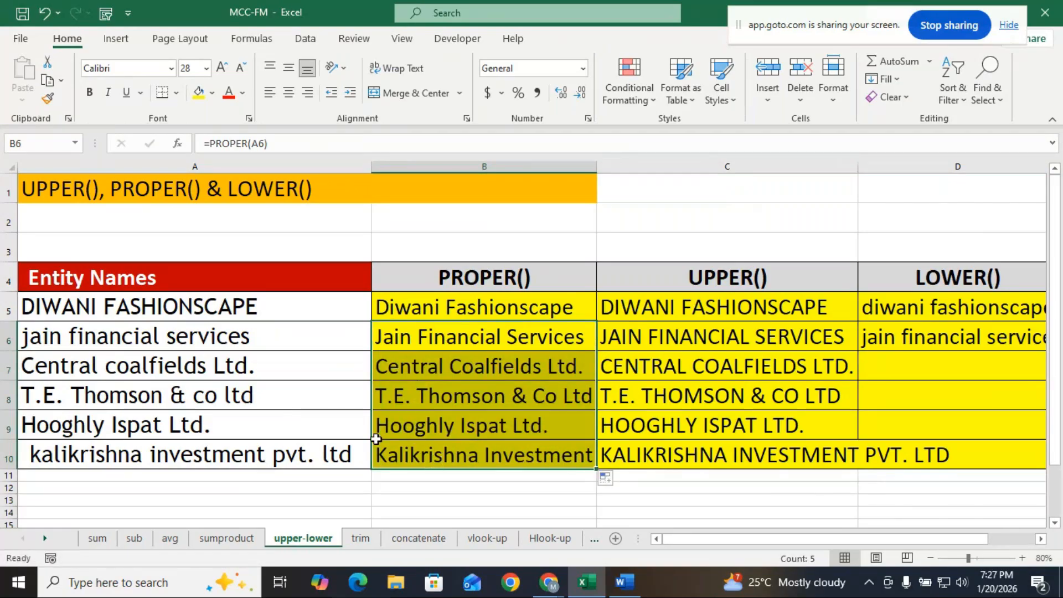
Fill the LOWER formula from D6 down to D10 and widen column D
left_click(947, 337)
left_click_drag(962, 540, 997, 542)
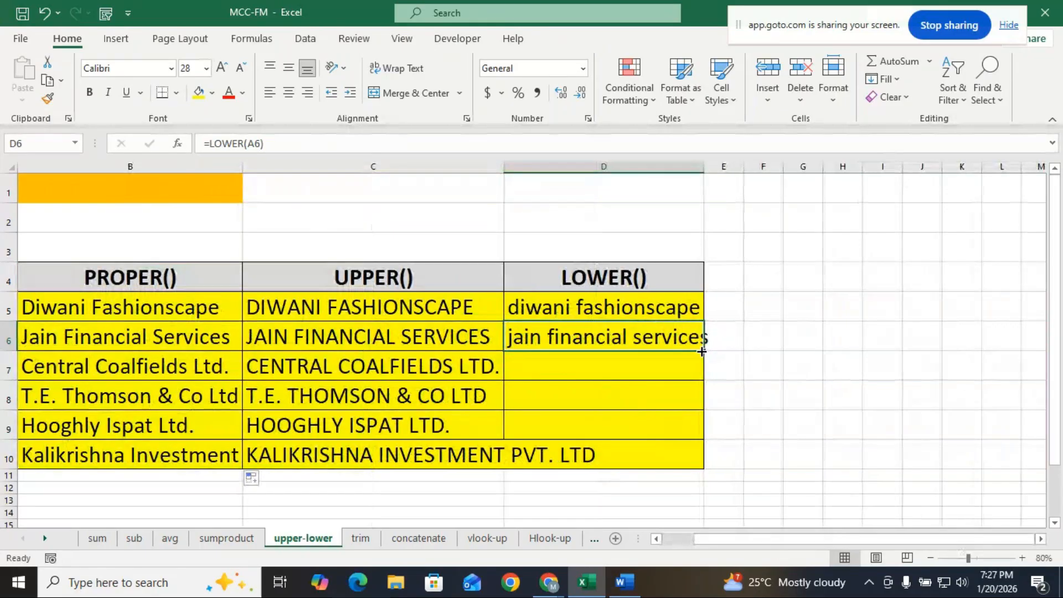
left_click_drag(702, 351, 679, 463)
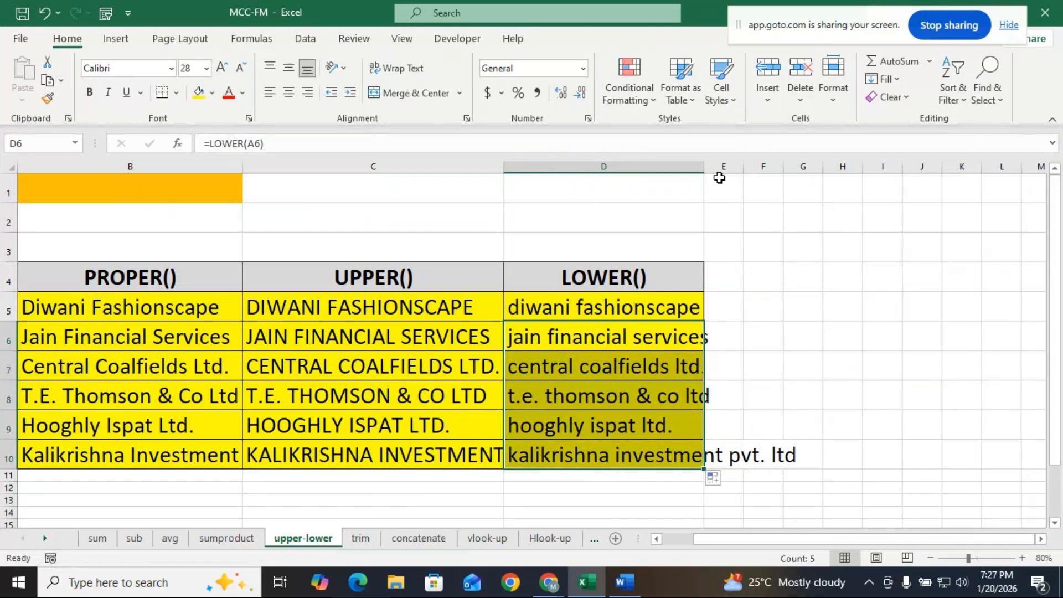
left_click_drag(704, 166, 736, 170)
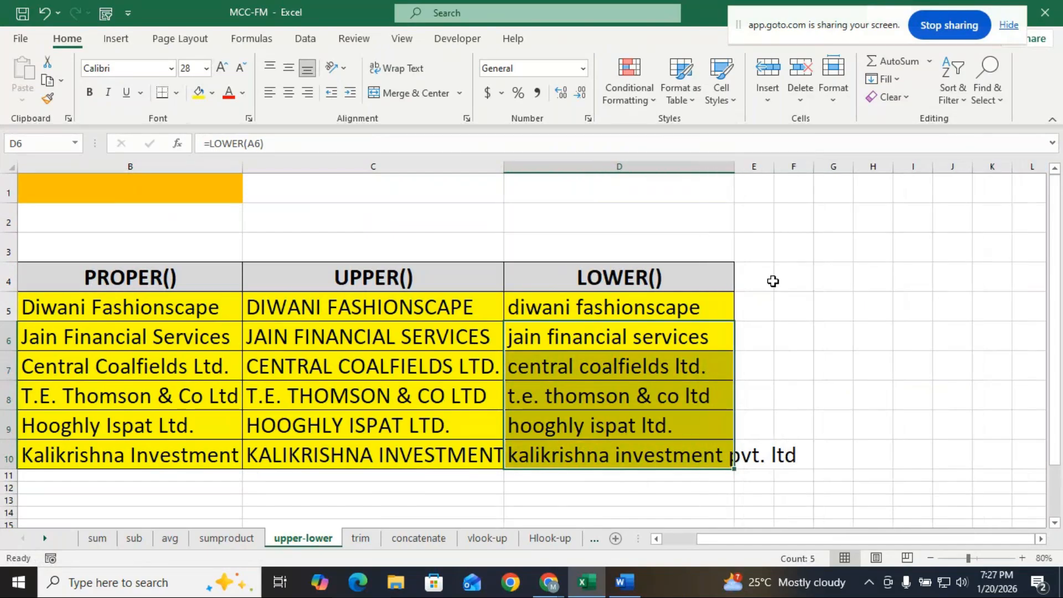
left_click(836, 332)
left_click_drag(909, 550, 764, 544)
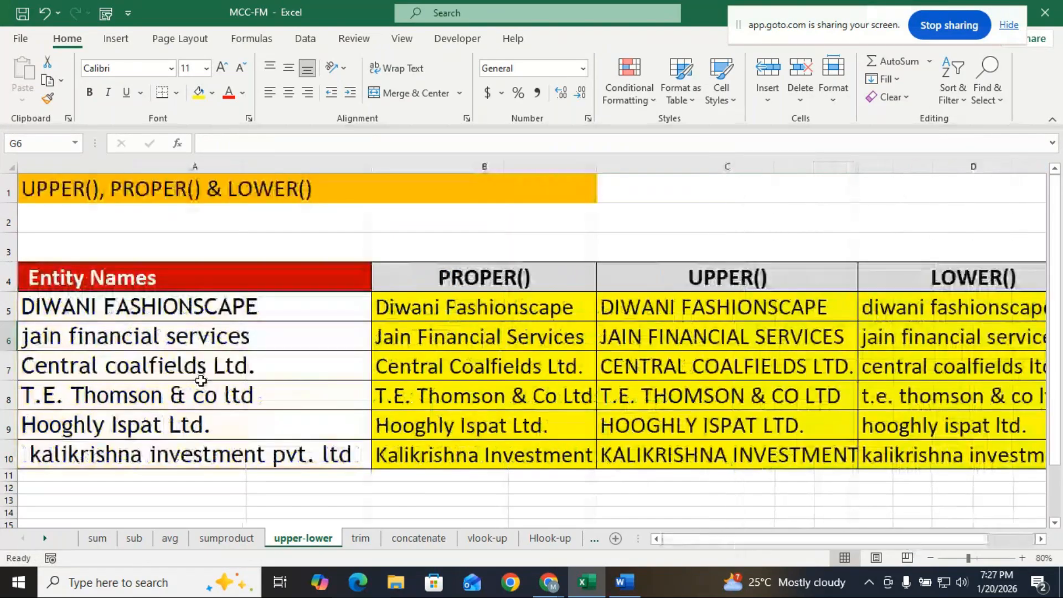
left_click(231, 389)
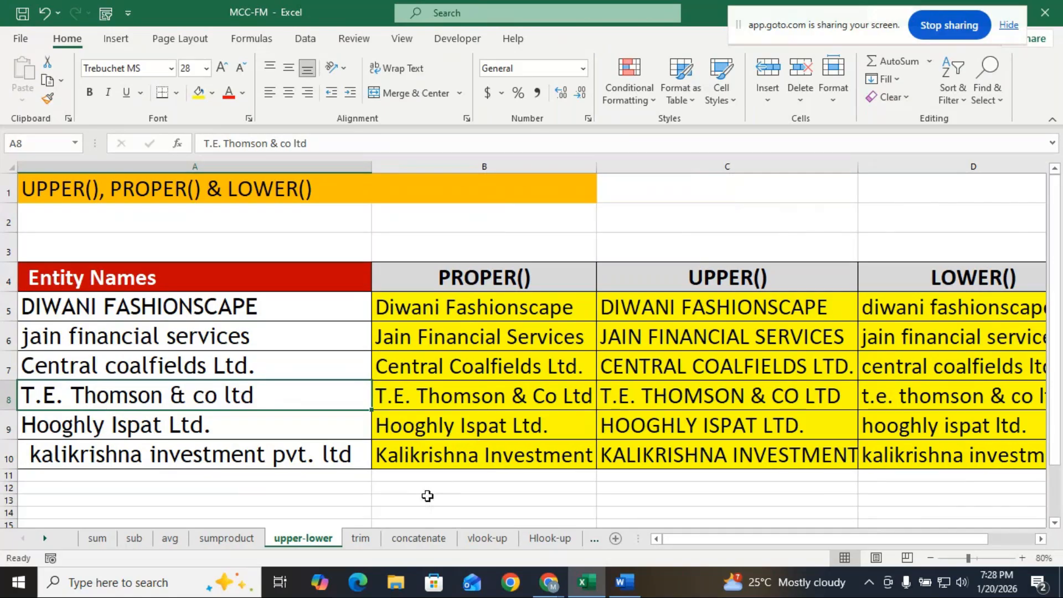
On the trim sheet, enter the sample text MICROSOFT EXCEL in B15 with many extra spaces between the two words
key("ctrl+Page_Down")
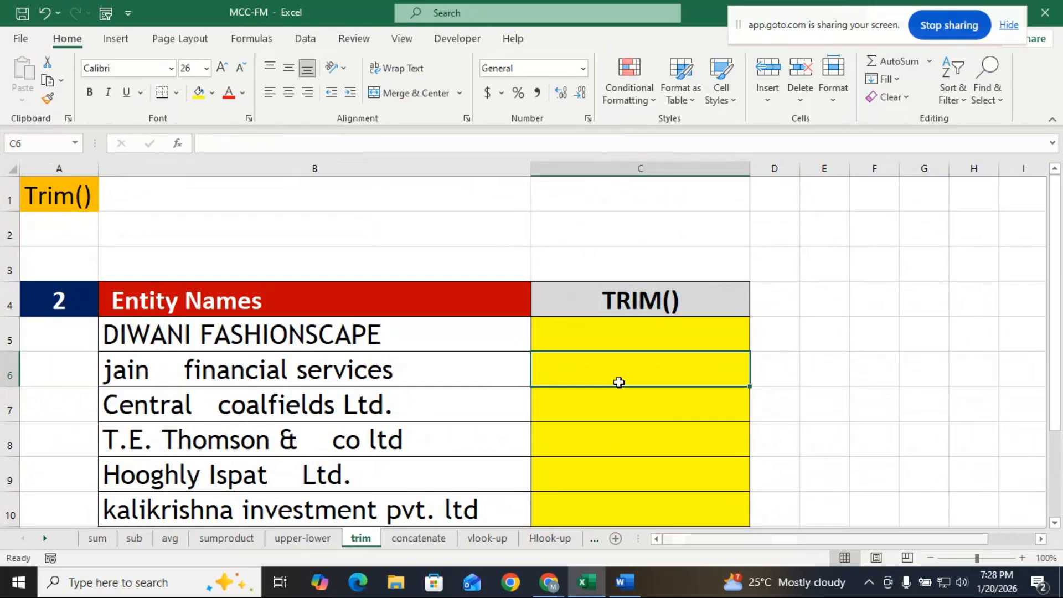
scroll(618, 382, "down", 1)
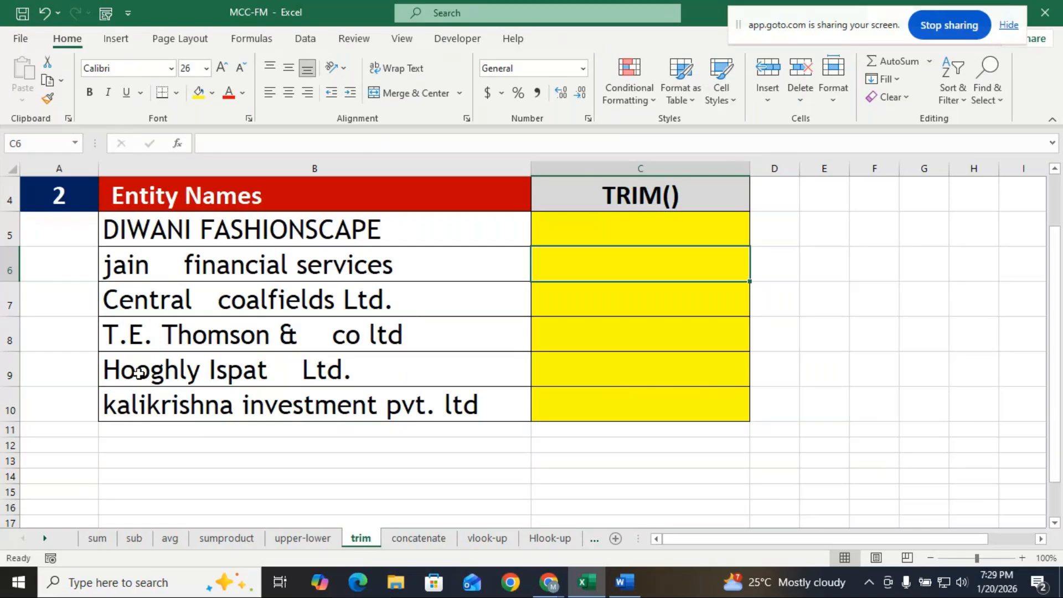
scroll(135, 379, "down", 1)
scroll(139, 383, "down", 1)
left_click(204, 282)
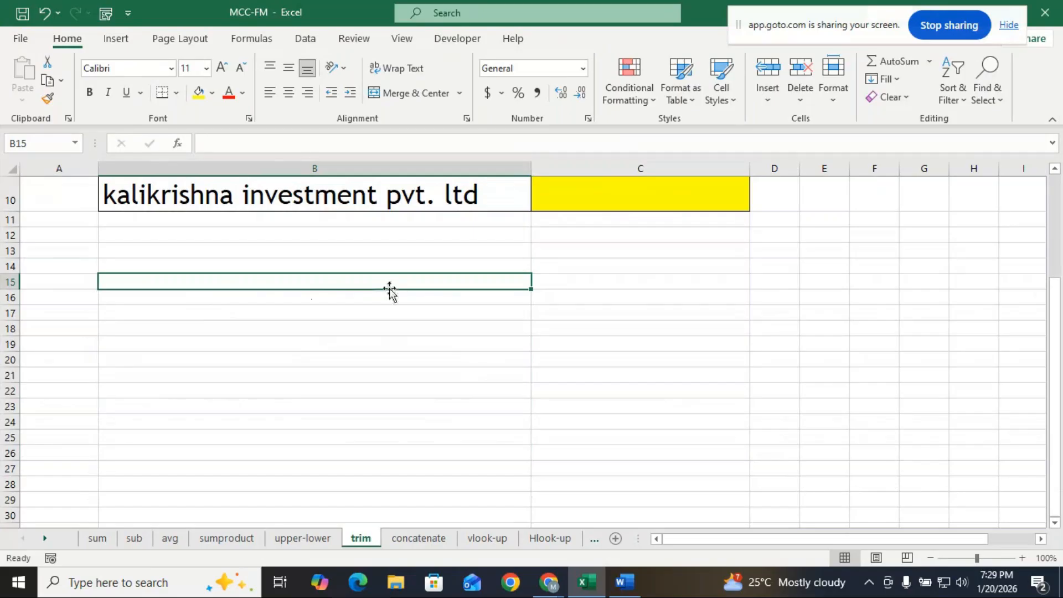
type("mi")
key("BackSpace")
key("BackSpace")
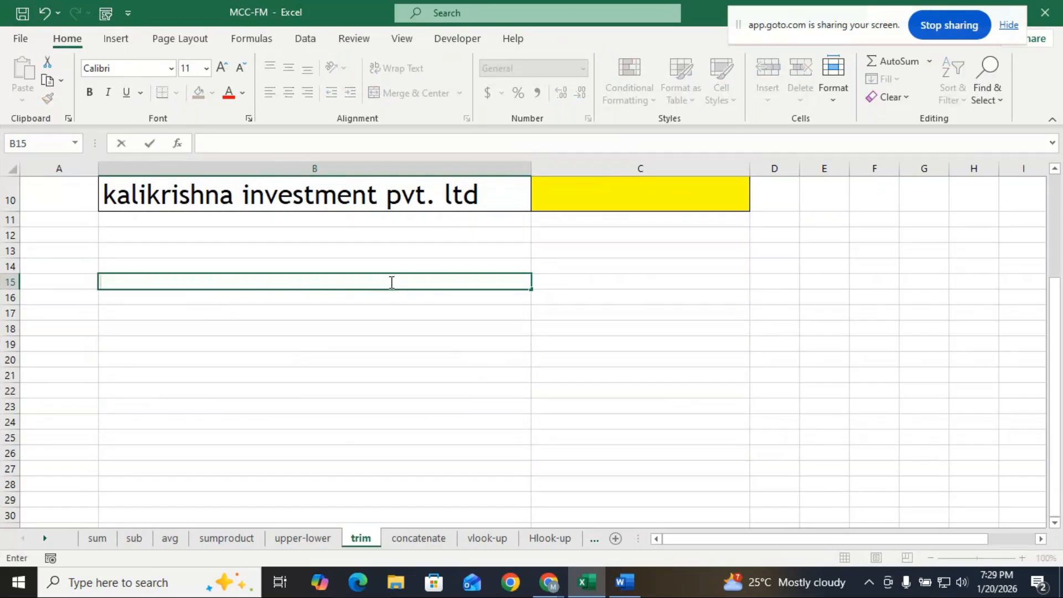
type("MICROSO")
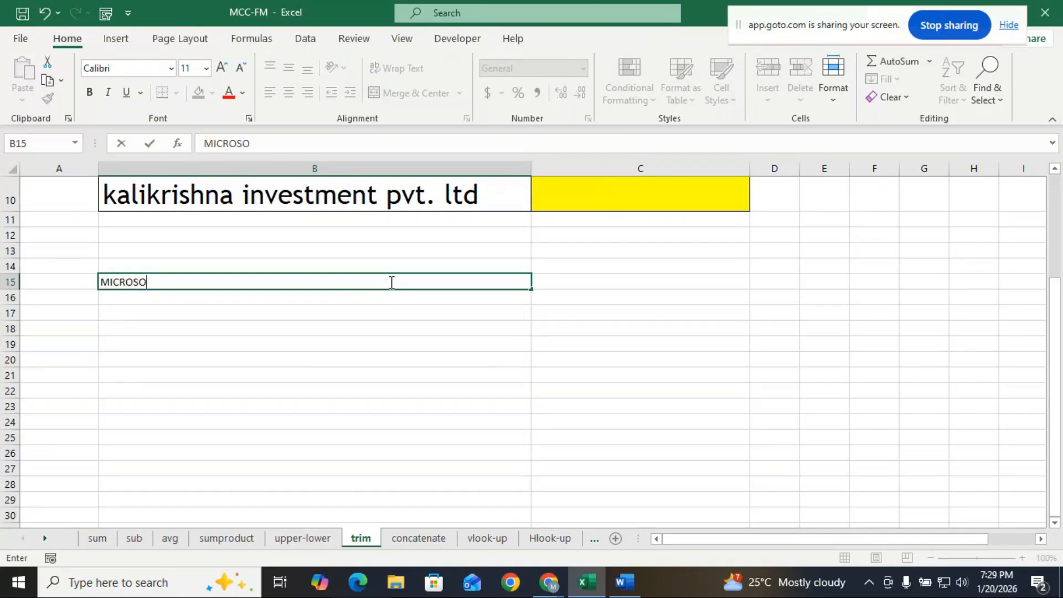
type("FT              EXCEL")
left_click(186, 357)
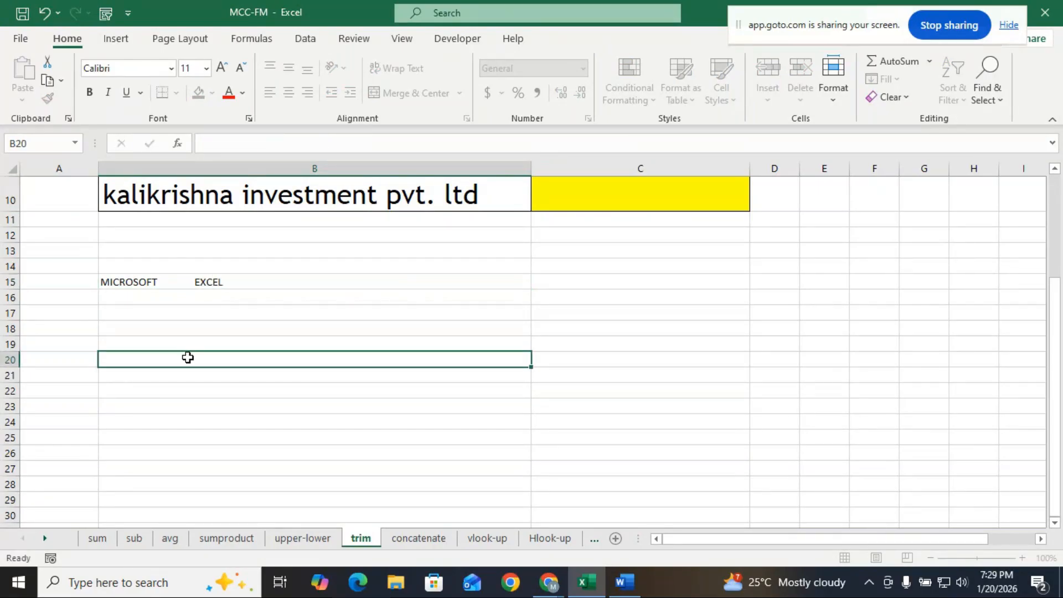
Enter the formula =TRIM(B15) in cell C15 and compare its result with the original text in B15
left_click(555, 277)
type("=TR")
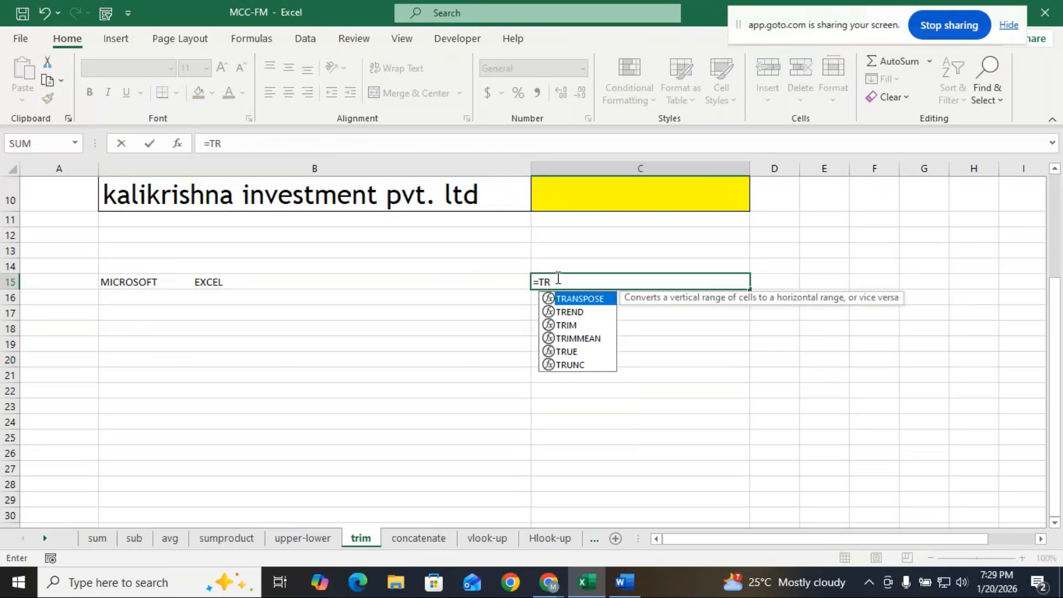
double_click(581, 326)
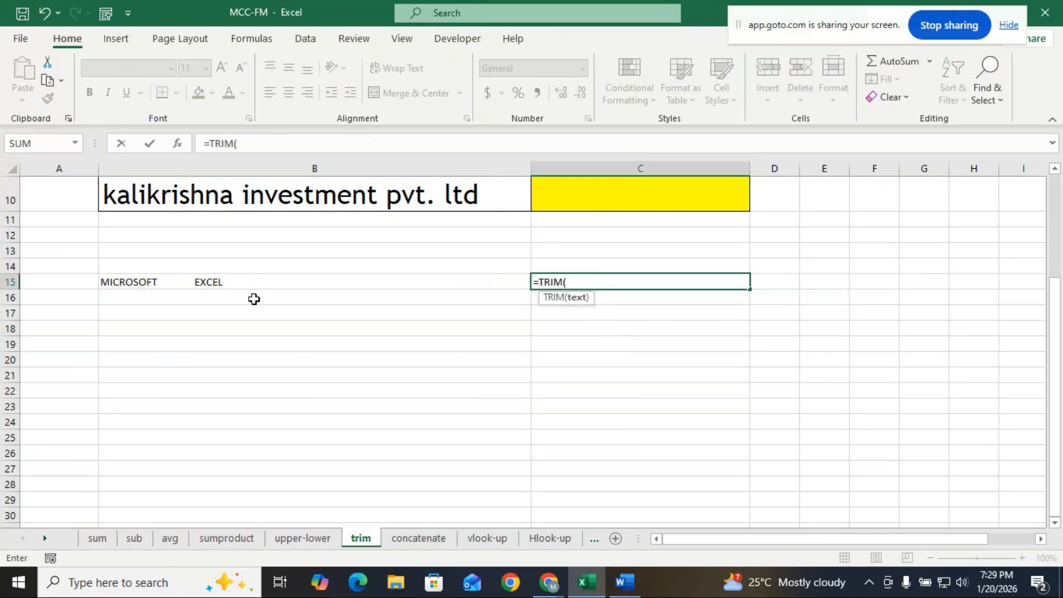
left_click(264, 276)
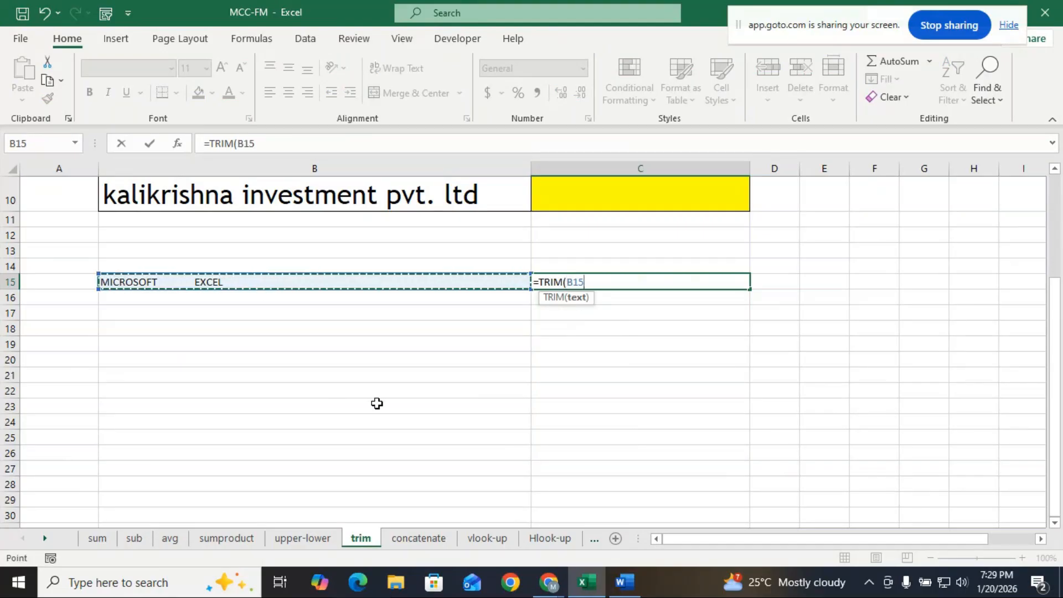
type(")")
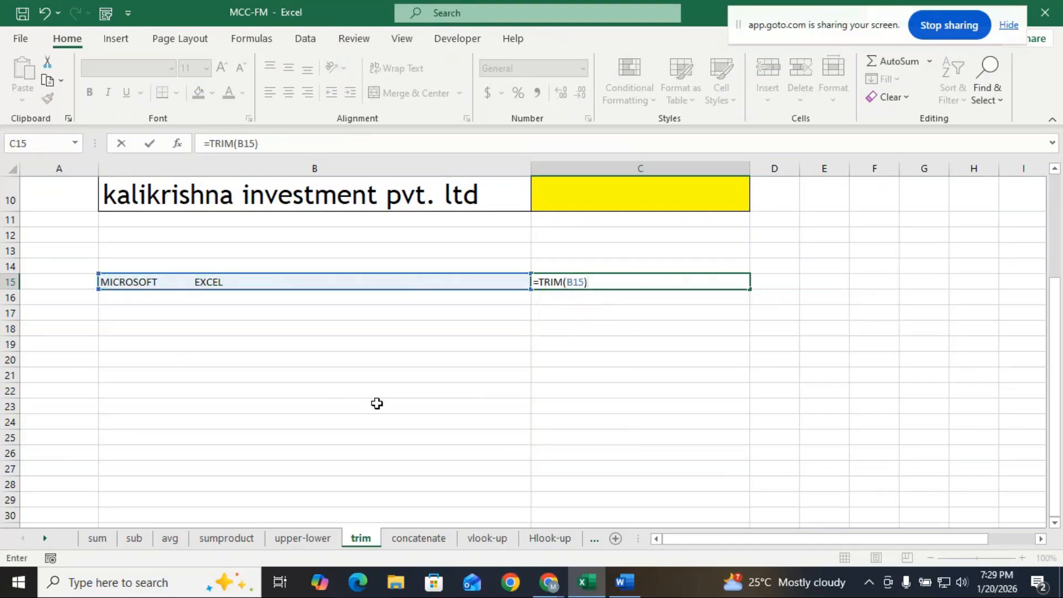
key("Return")
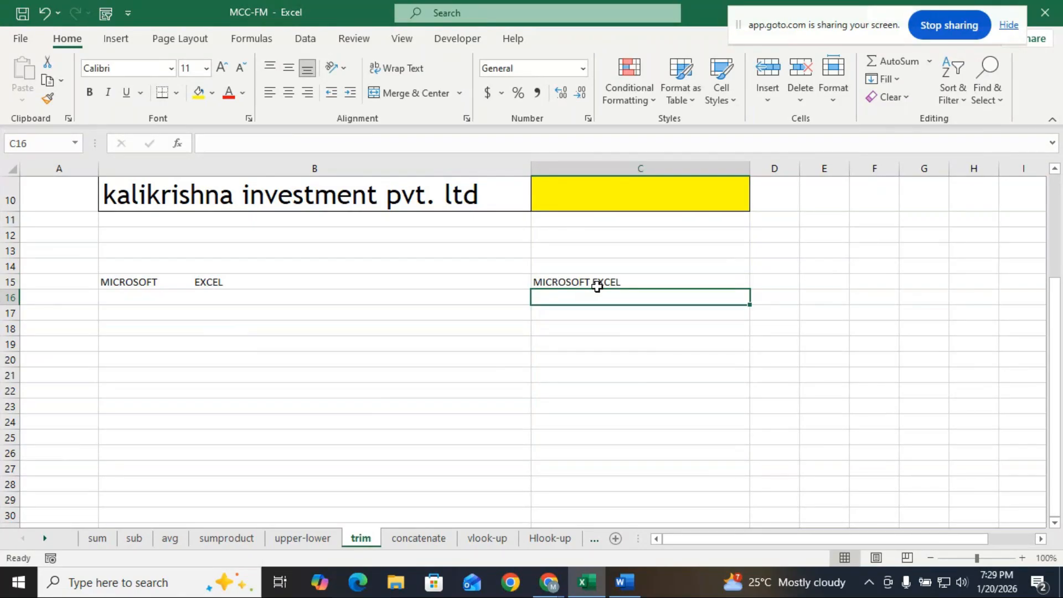
left_click(195, 283)
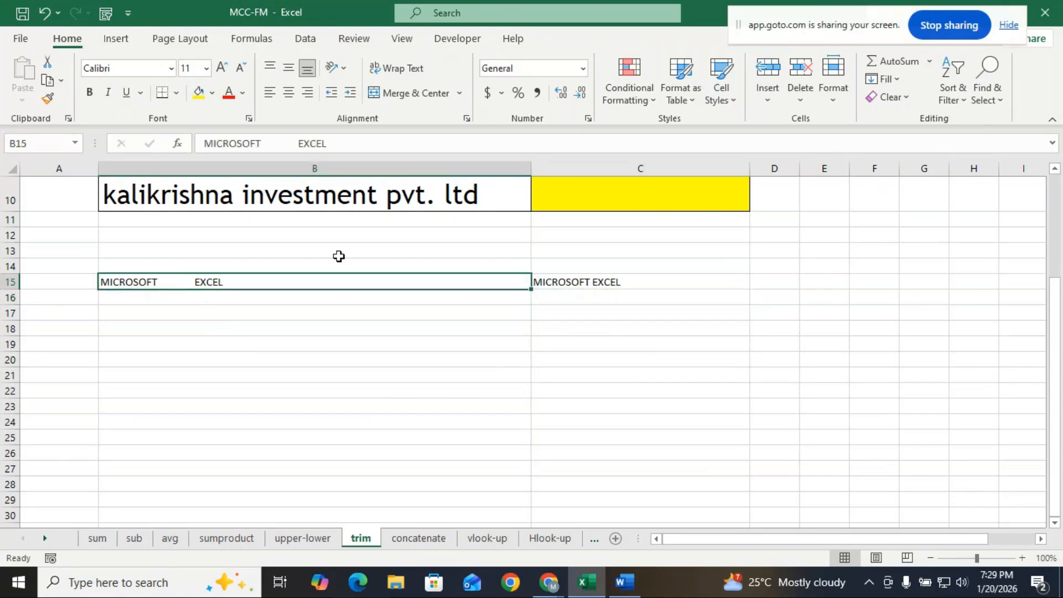
left_click(633, 285)
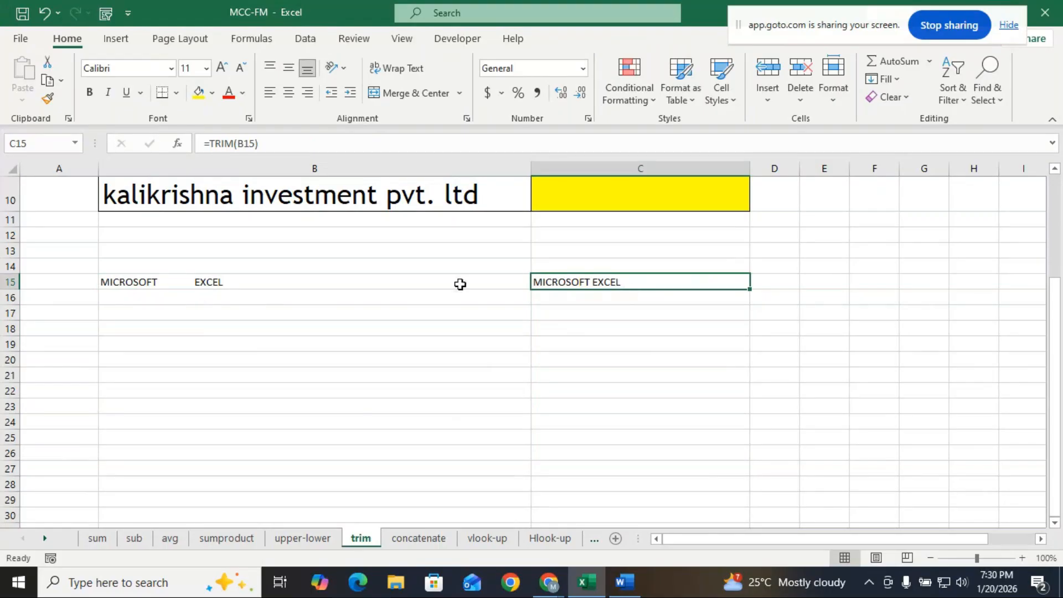
left_click(193, 282)
left_click(590, 278)
Add extra spaces between DIWANI and FASHIONSCAPE in B5, and between financial and services in B6
scroll(489, 319, "up", 2)
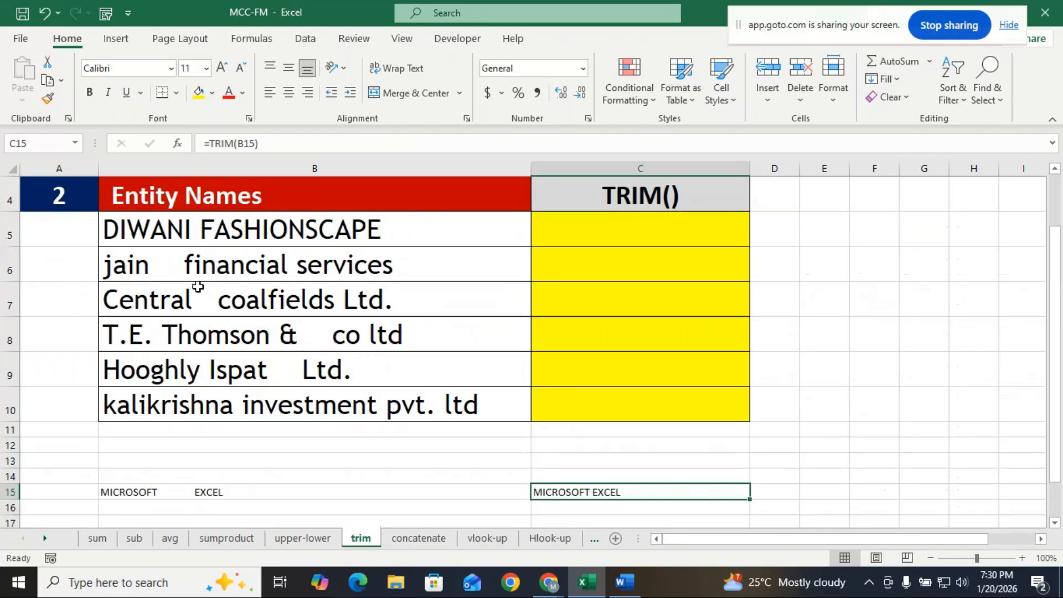
double_click(200, 227)
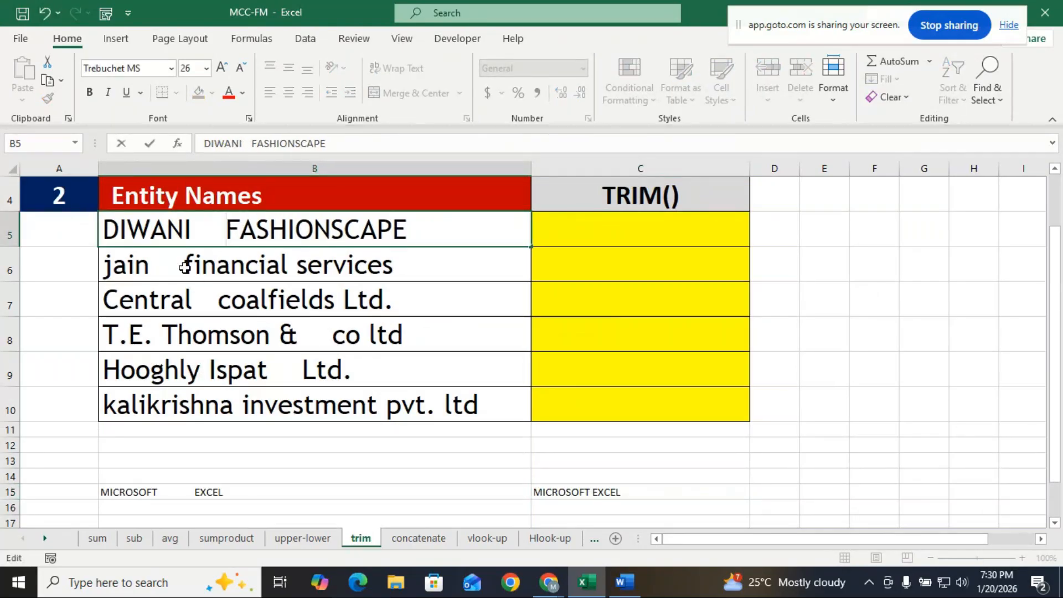
left_click(299, 269)
double_click(302, 274)
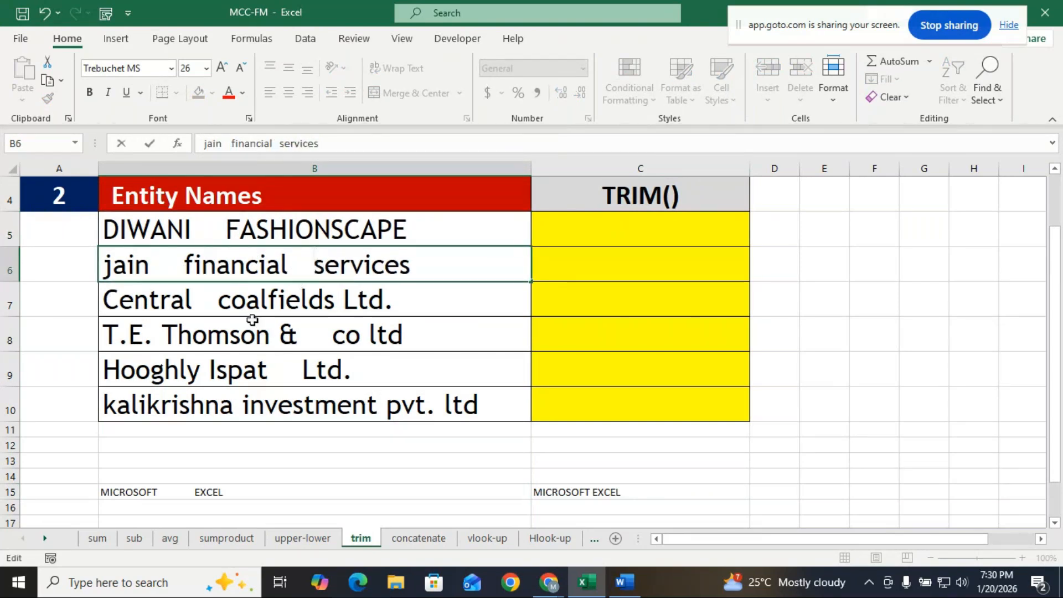
Enter the formula =TRIM(B5) in cell C5
left_click(626, 229)
type("=")
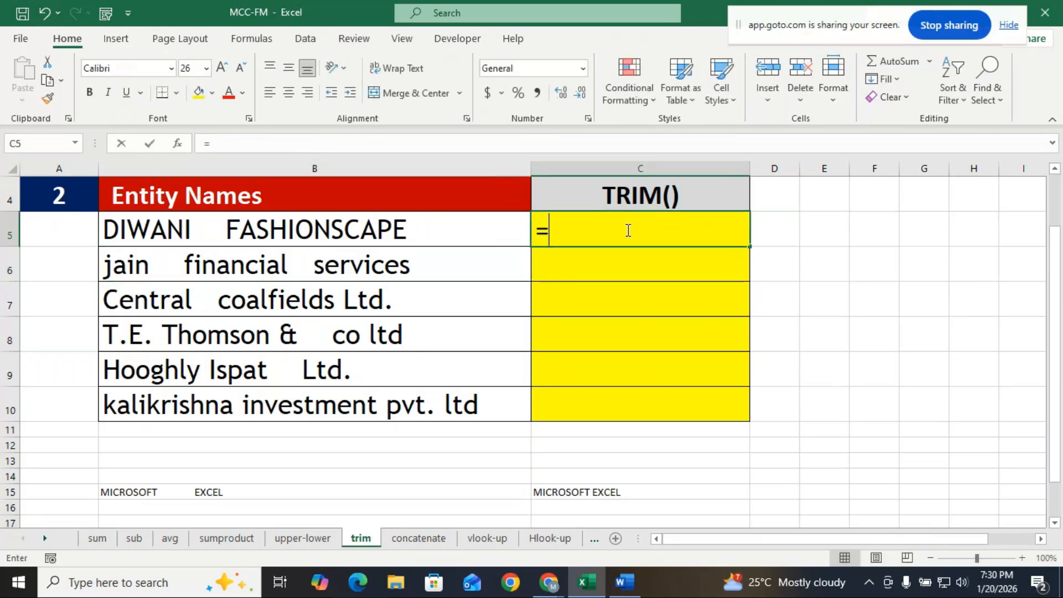
type("TR")
key("Down")
key("Down")
key("Tab")
left_click(208, 230)
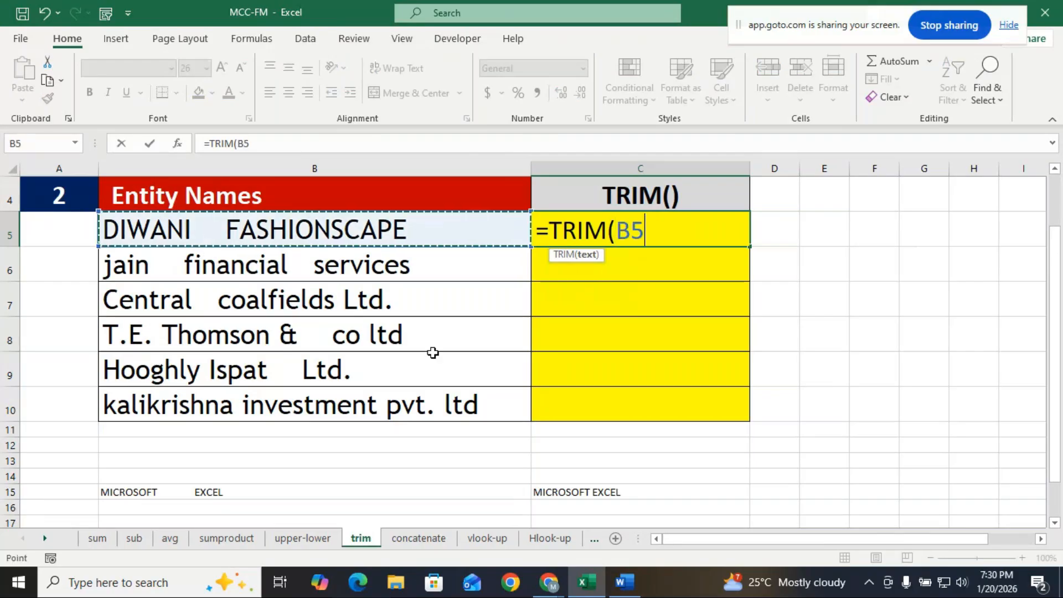
type(")")
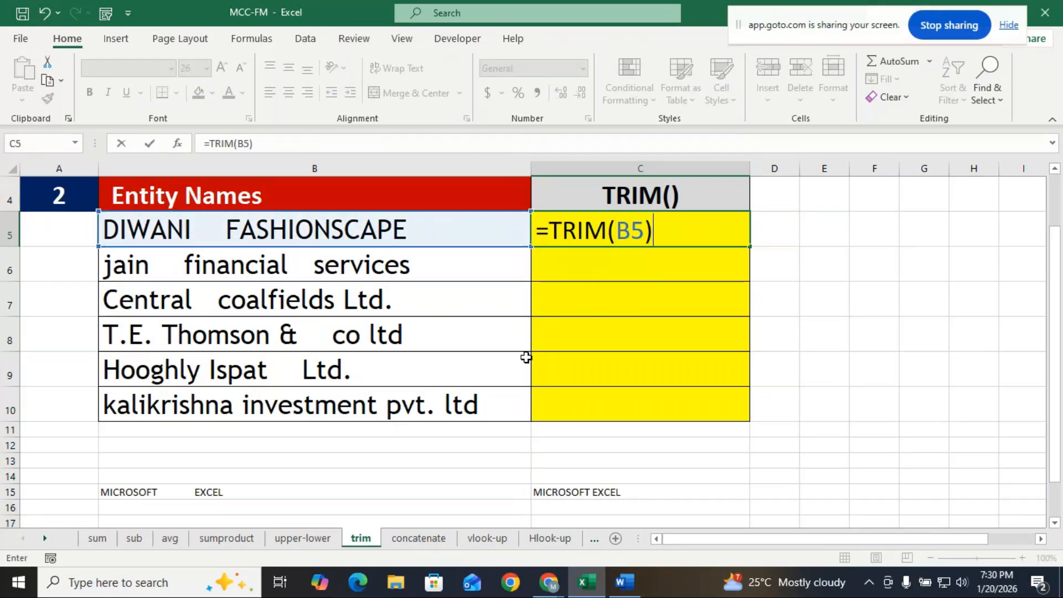
key("Return")
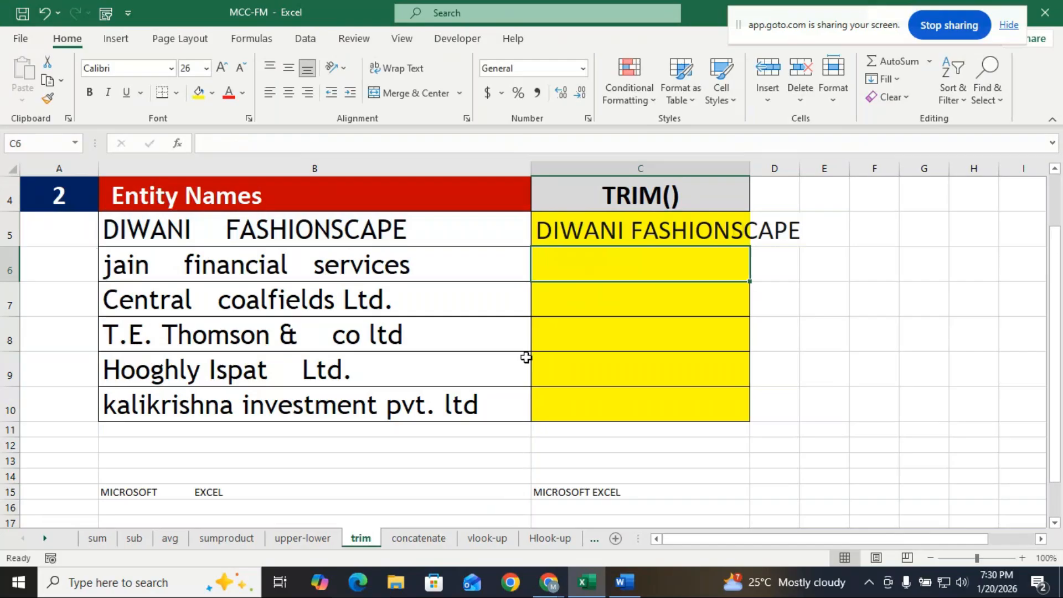
Fill the TRIM formula from C5 down to C10 and widen column C to fit the longest entity name
double_click(750, 166)
left_click(736, 298)
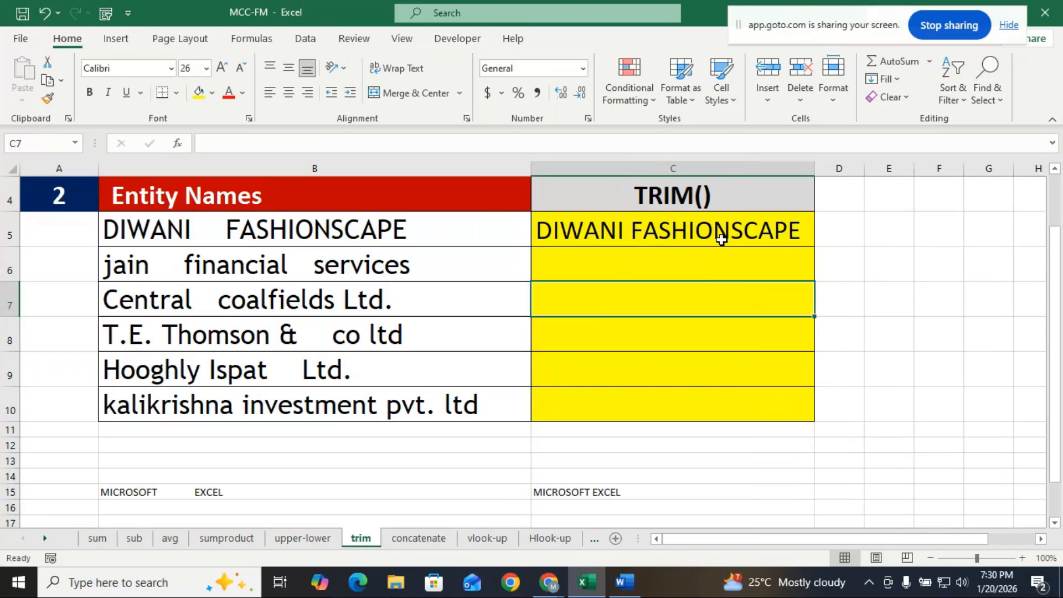
left_click(720, 239)
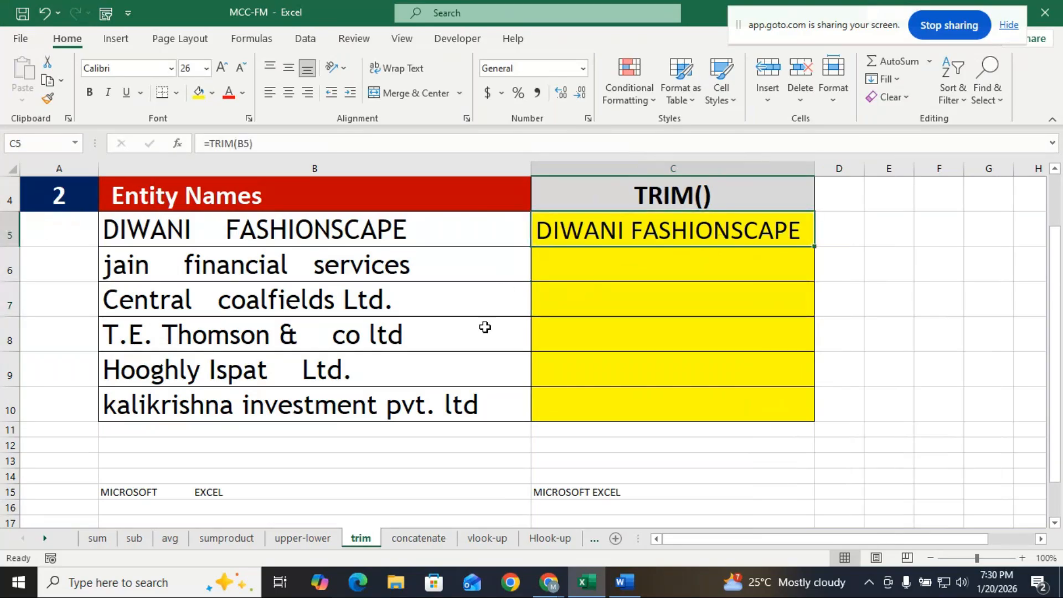
left_click(204, 265)
left_click(795, 232)
left_click_drag(814, 249, 812, 415)
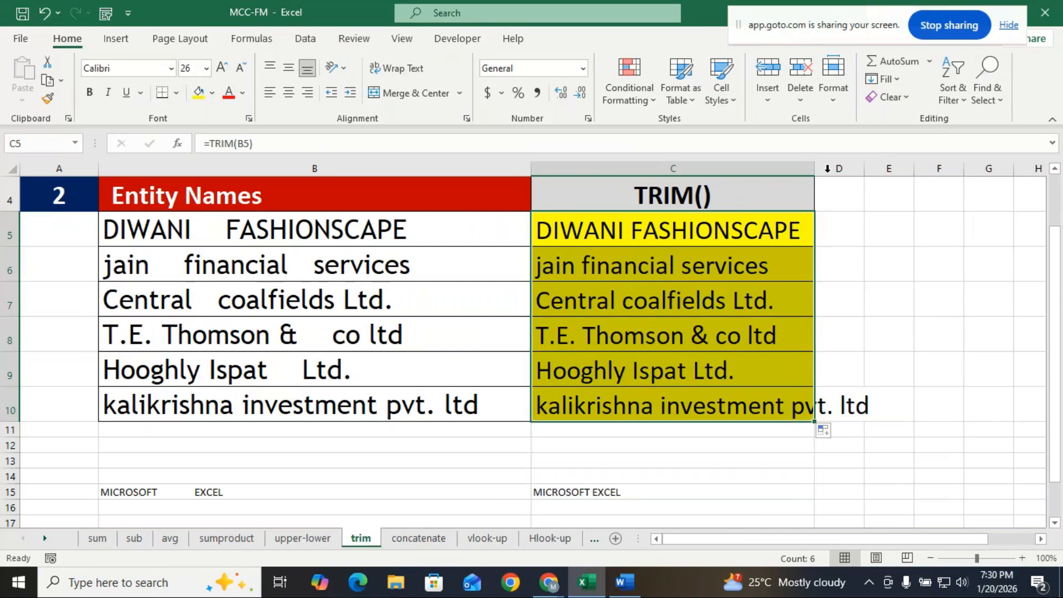
left_click_drag(813, 161, 906, 171)
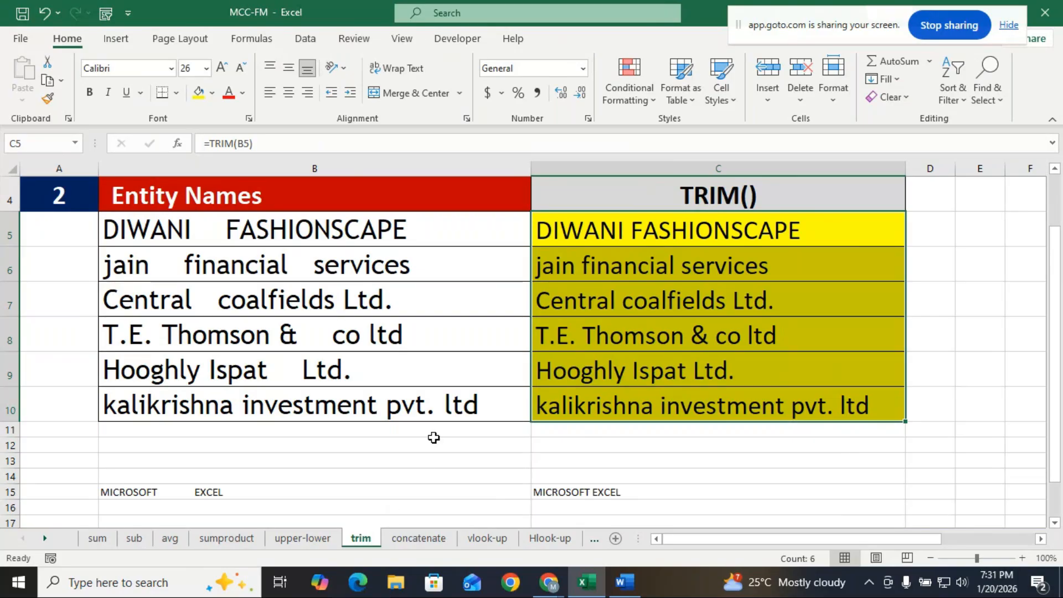
Format the sample cells B15:C15 with yellow fill and bold 16 pt text, and open the formula in C15 for viewing
scroll(432, 437, "down", 2)
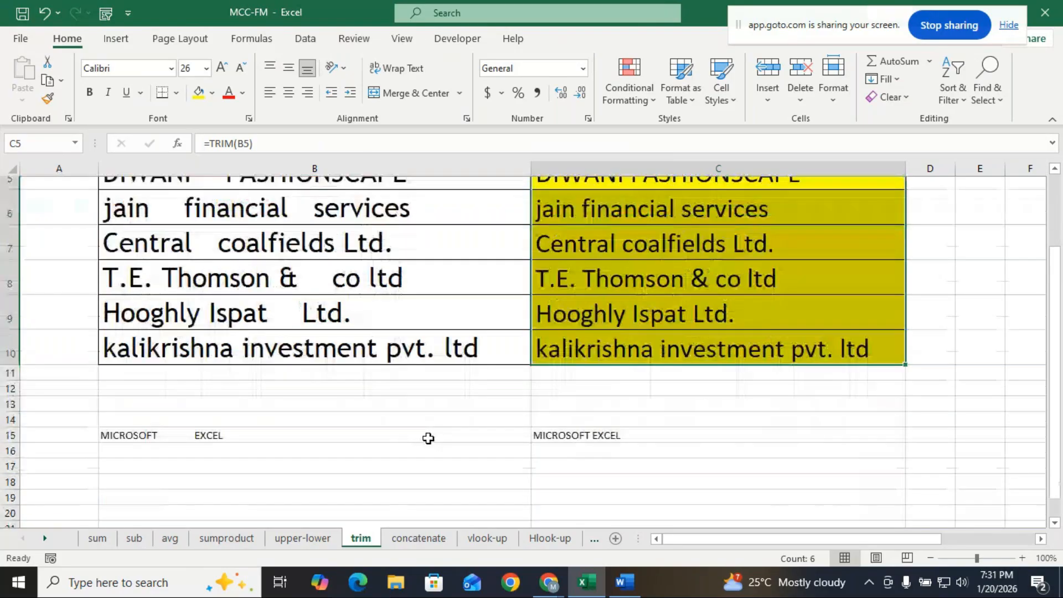
scroll(429, 438, "up", 2)
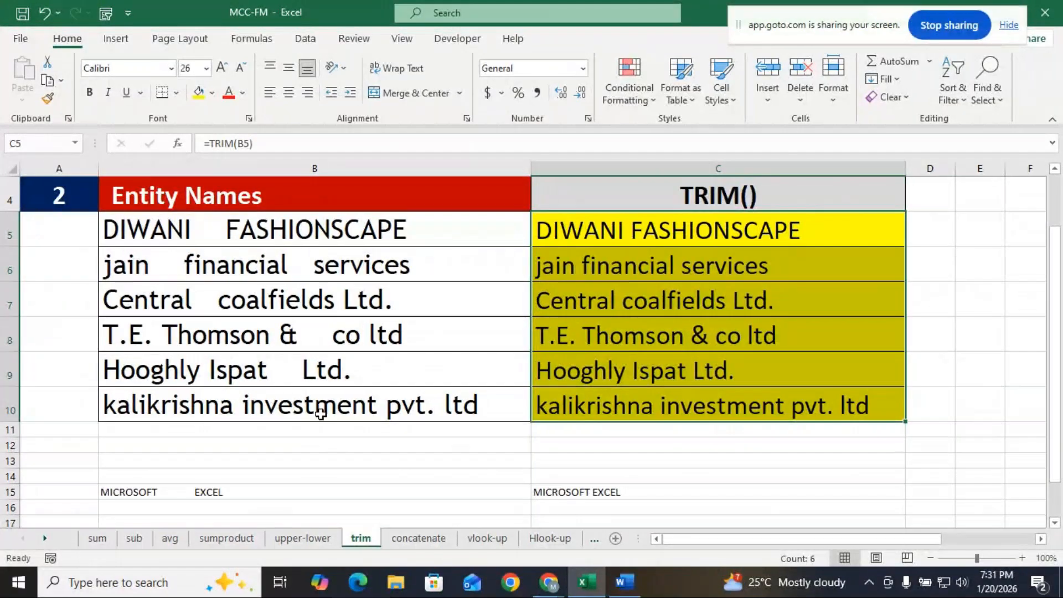
left_click(232, 493)
left_click_drag(513, 488, 553, 488)
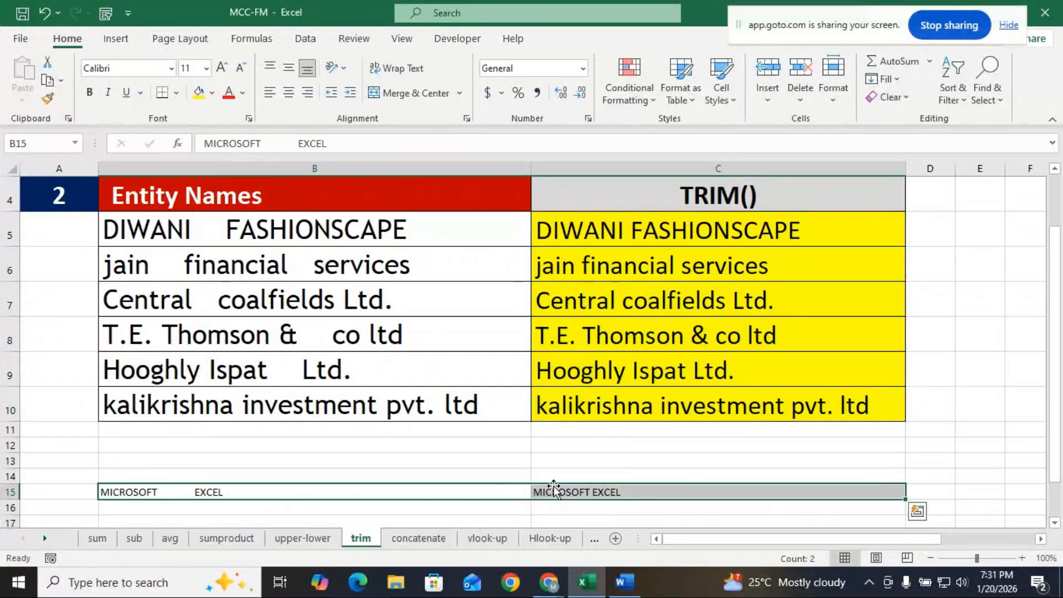
left_click(198, 92)
left_click(223, 70)
left_click(223, 69)
left_click(223, 69)
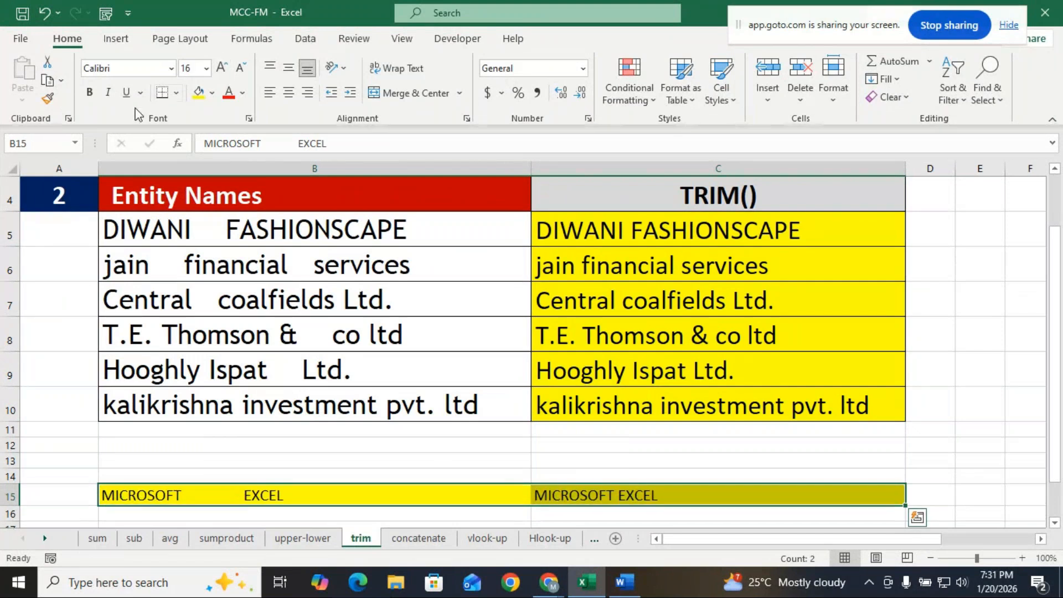
left_click(89, 91)
left_click(894, 446)
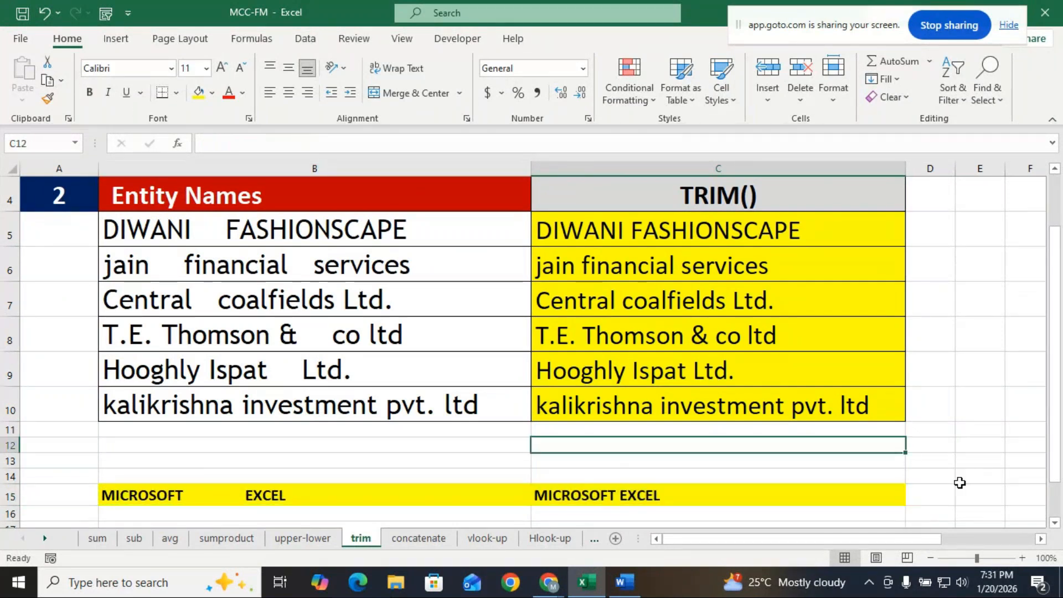
left_click(797, 501)
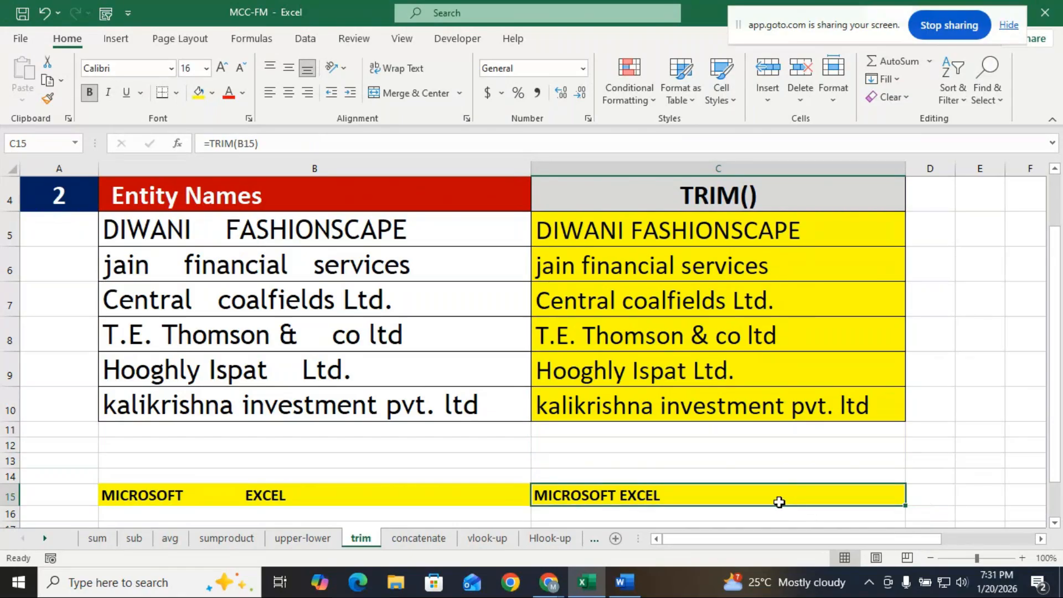
double_click(686, 499)
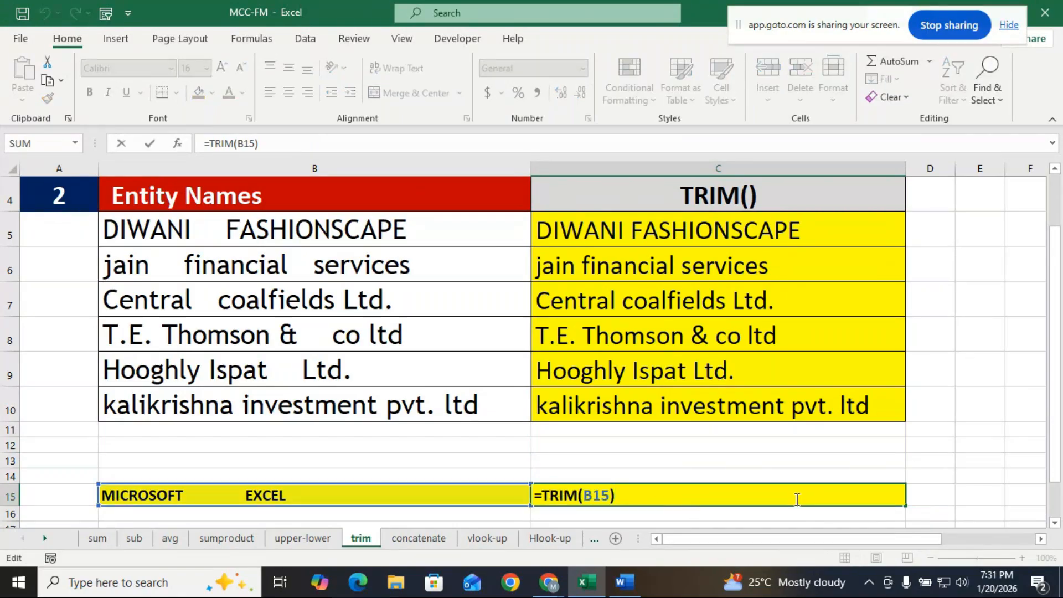
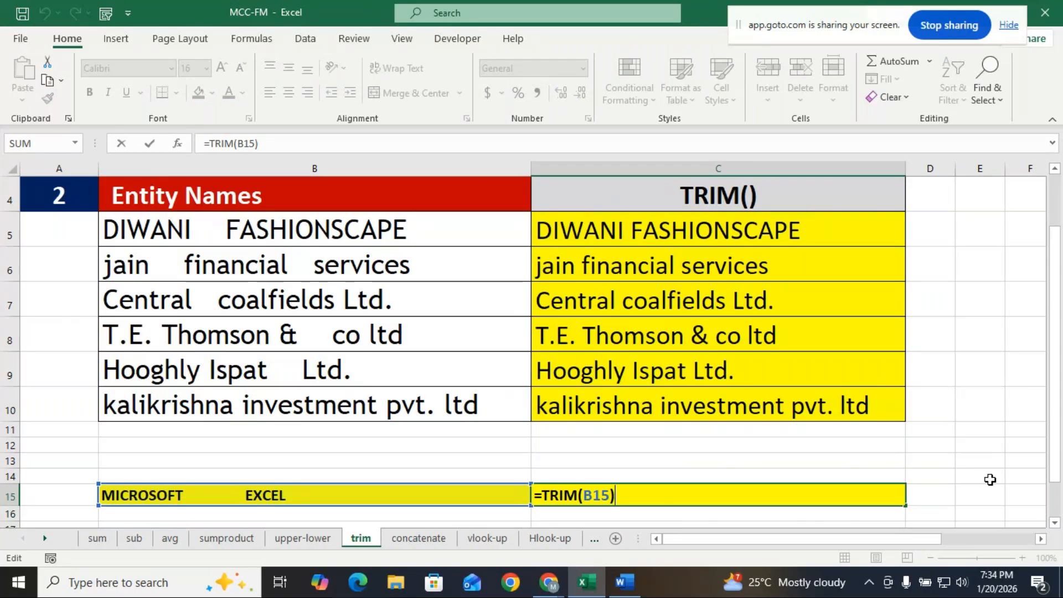
On the concatenate sheet, correct the spelling of the heading in A1 to Concatenate
left_click(417, 539)
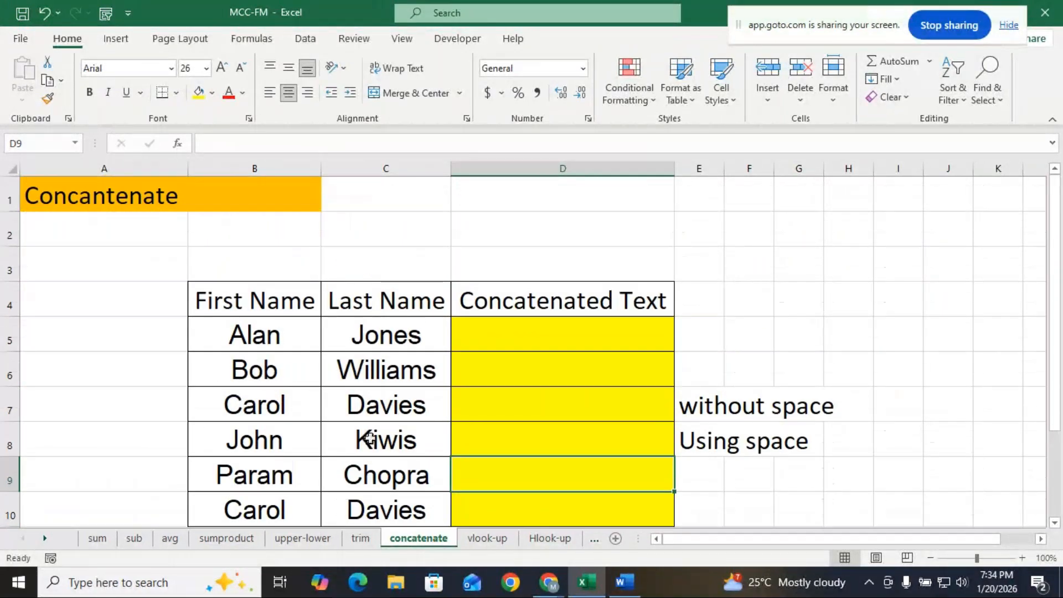
double_click(104, 204)
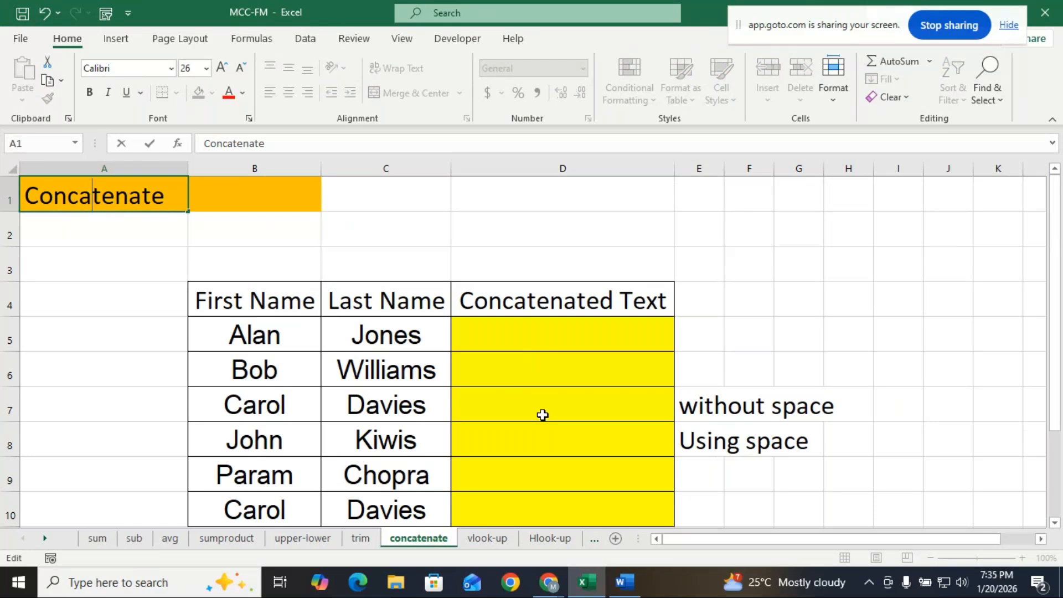
scroll(543, 415, "down", 1)
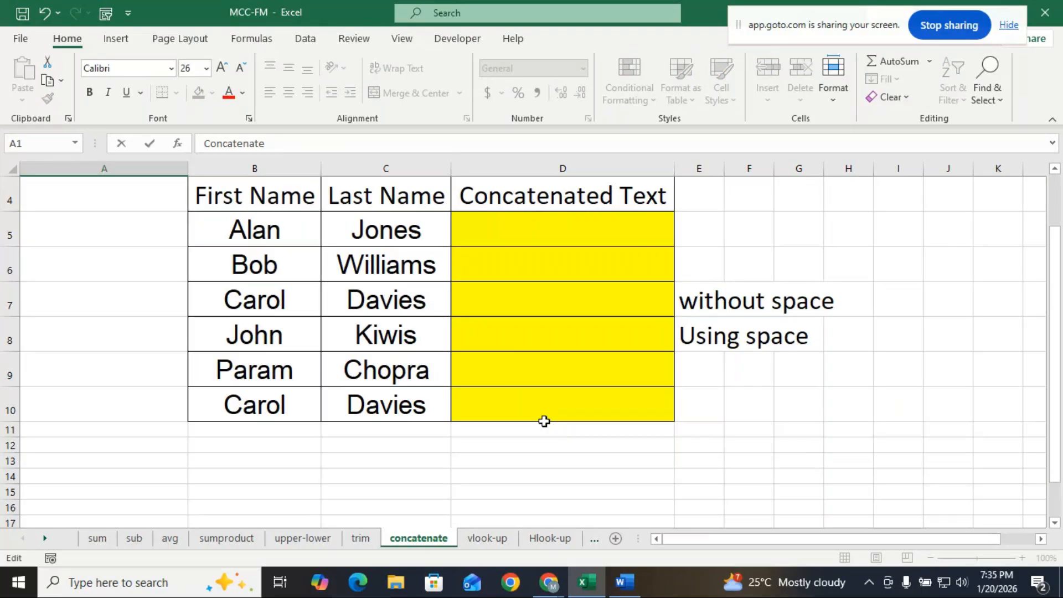
scroll(441, 467, "down", 1)
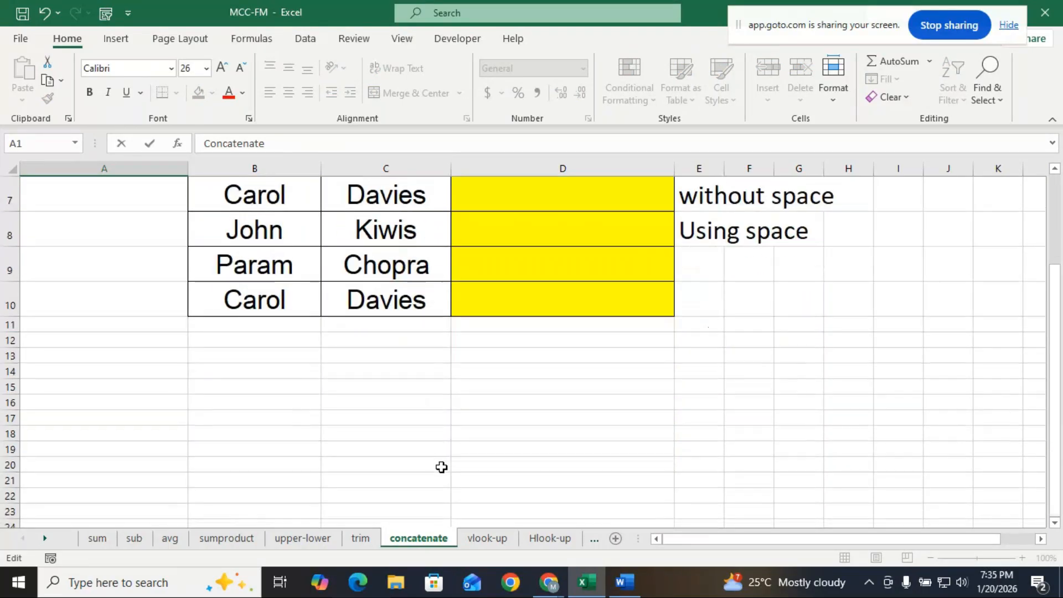
scroll(420, 437, "down", 1)
left_click(268, 268)
Enlarge the font of the empty cell B16 below the table to 36 pt
left_click(268, 293)
left_click(222, 69)
left_click(222, 69)
left_click(222, 69)
left_click(221, 68)
left_click(222, 69)
left_click(221, 69)
left_click(221, 69)
left_click(221, 69)
left_click(221, 69)
left_click(221, 69)
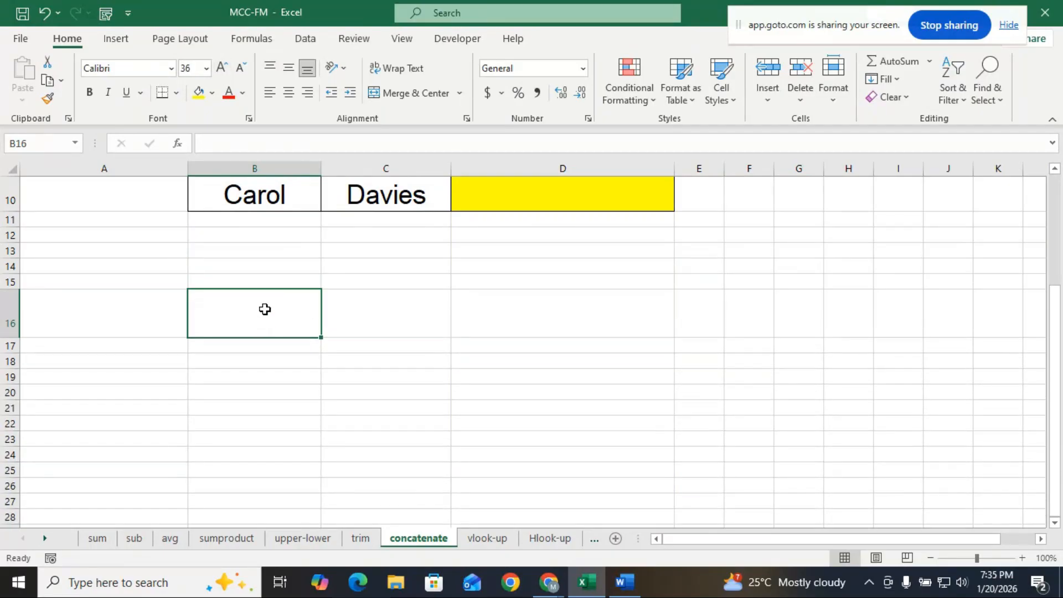
Enter the sample text MICROSOFT in B16 and widen column B so the word fits
left_click(345, 316)
left_click(278, 316)
type("MI")
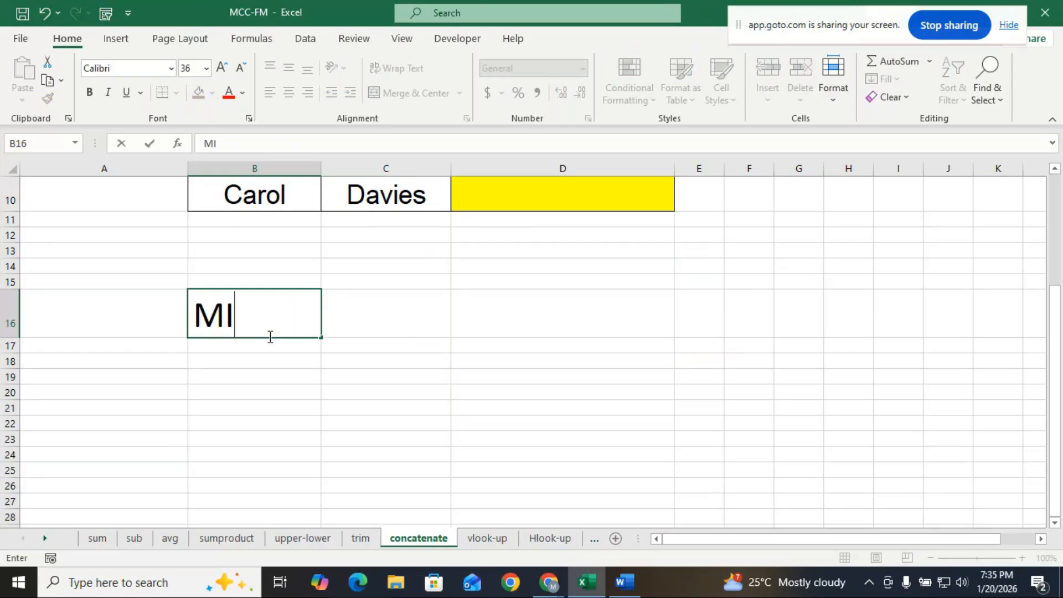
type("CROS")
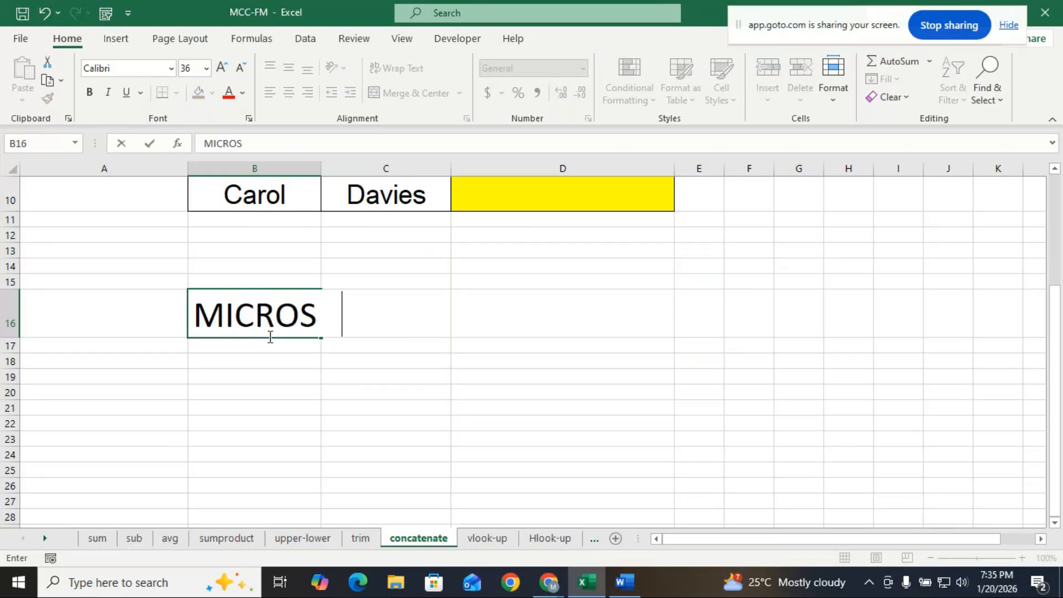
type("OFT")
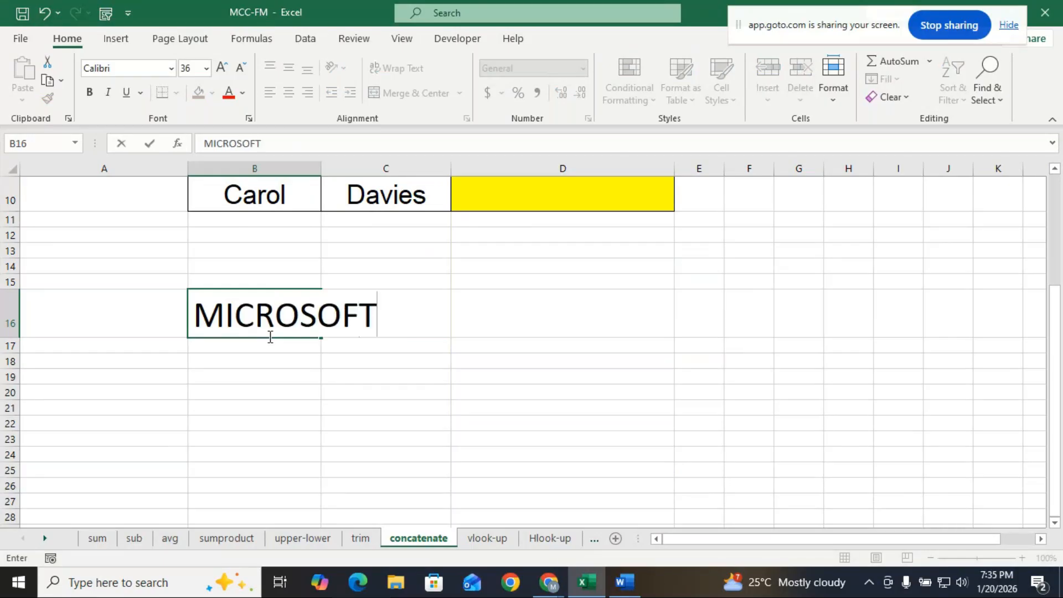
left_click(348, 398)
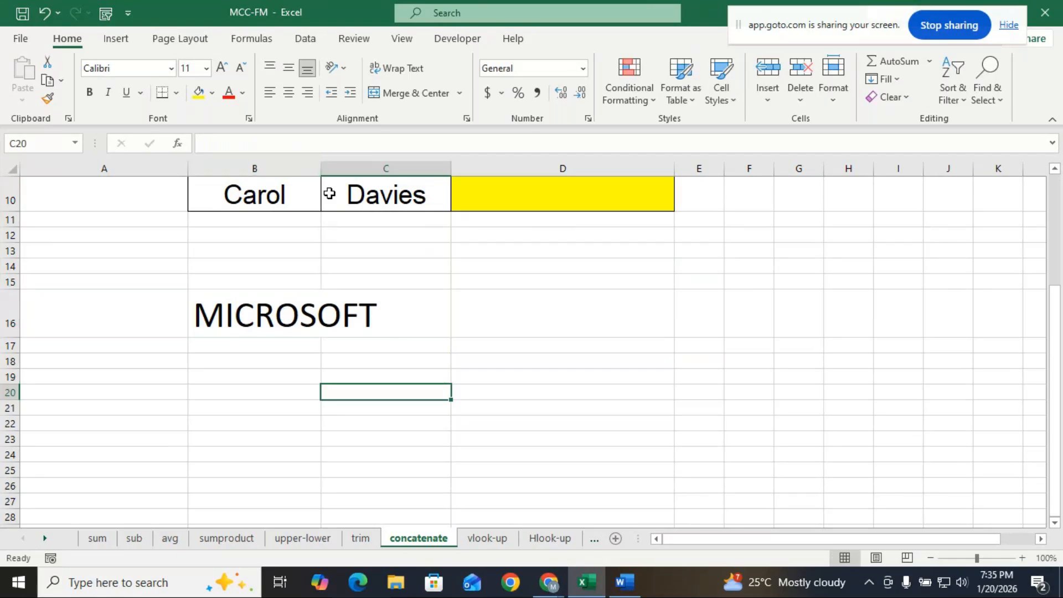
left_click_drag(321, 163, 409, 162)
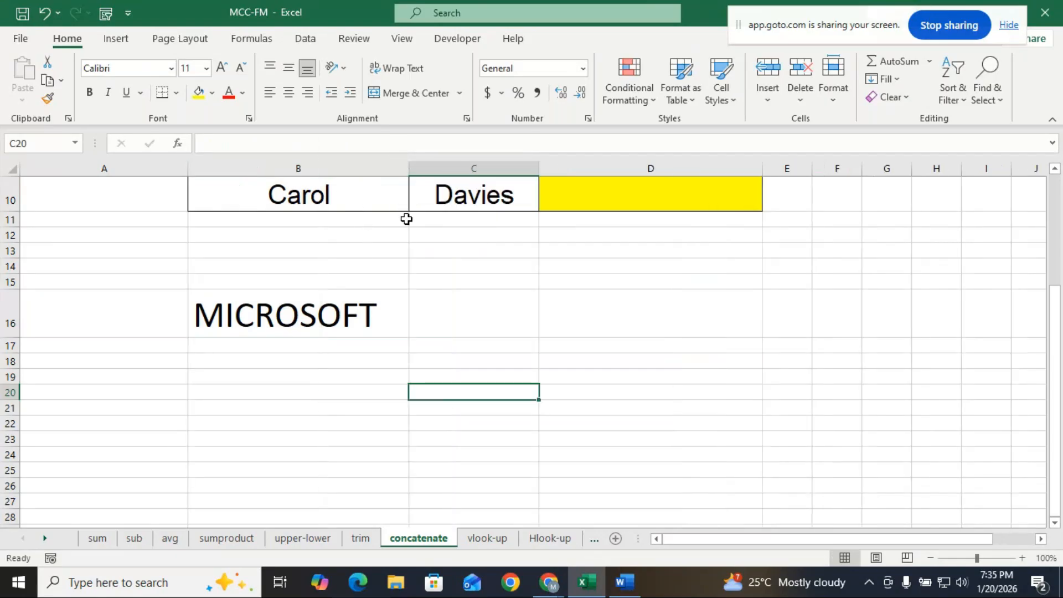
Enter the sample text EXCEL in cell C16
left_click(476, 310)
type("EXCE")
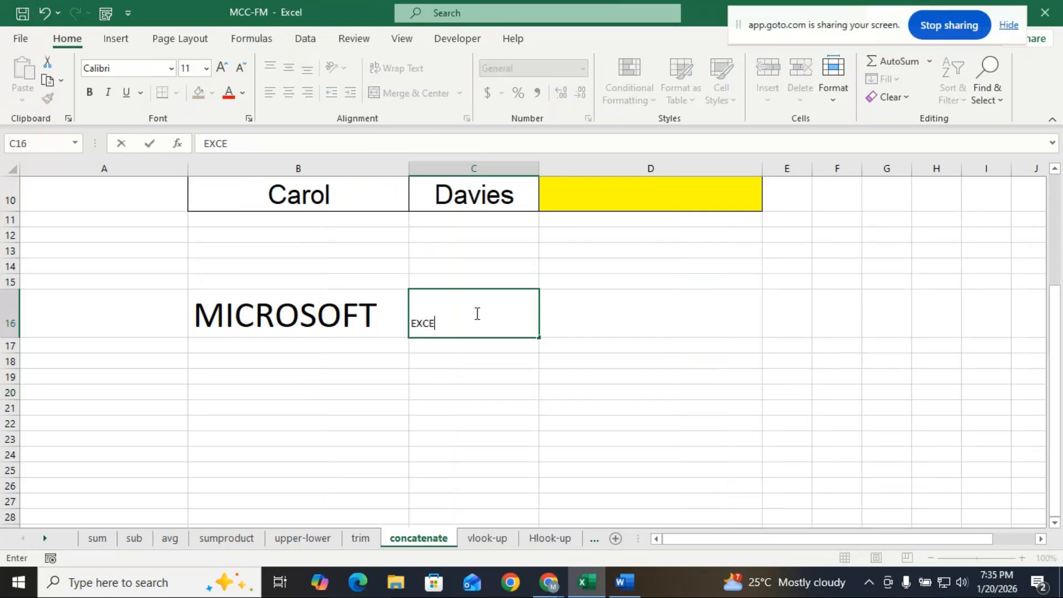
key("BackSpace")
key("BackSpace")
key("BackSpace")
key("BackSpace")
type("EXCEL")
left_click(458, 387)
left_click(373, 313)
Set the font size of both sample words in B16 and C16 to 24
left_click(432, 308)
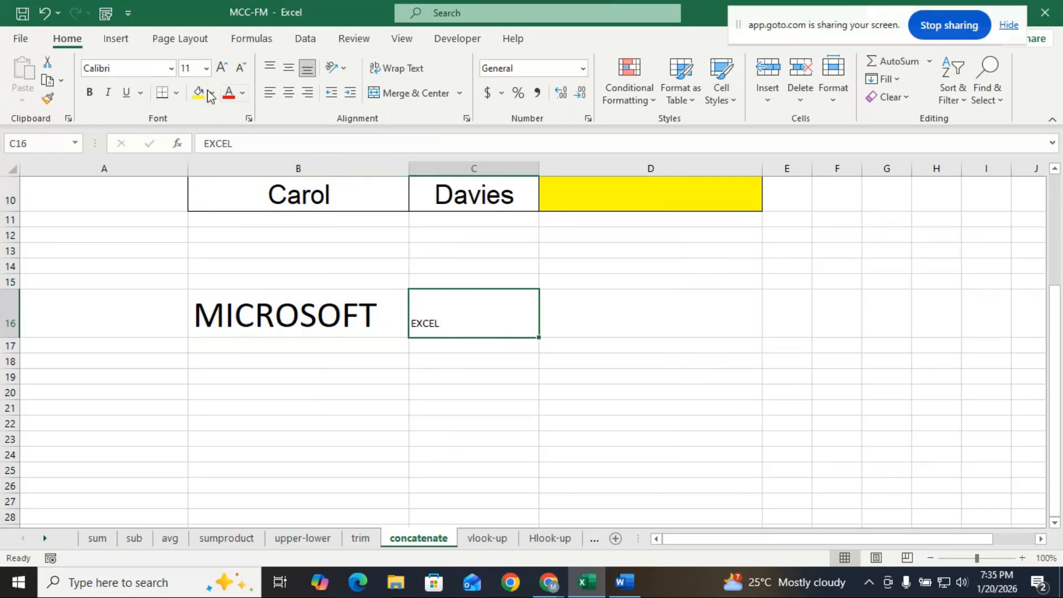
left_click(330, 305)
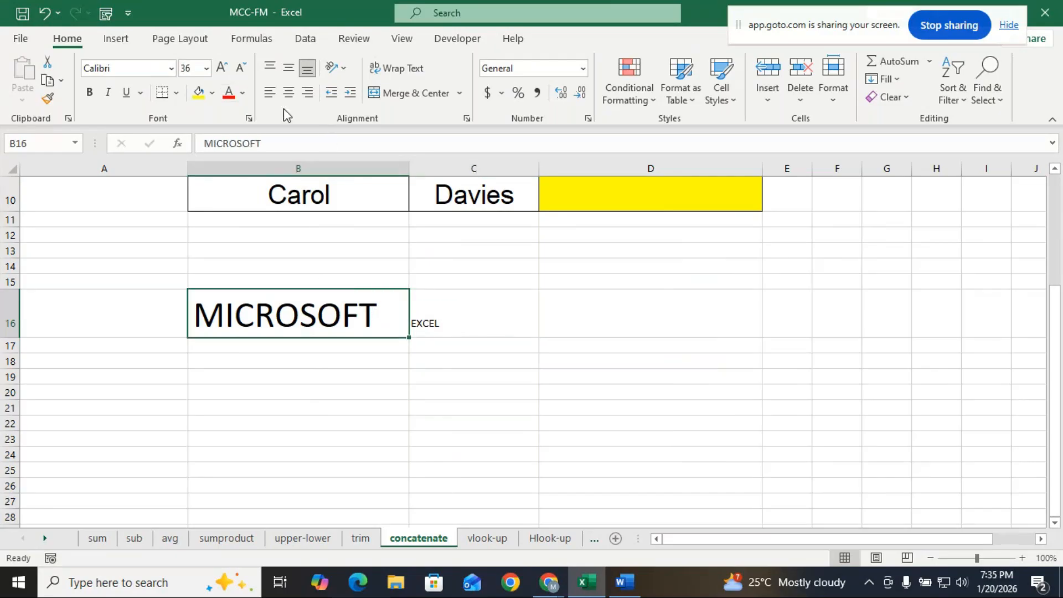
left_click(206, 69)
left_click(193, 266)
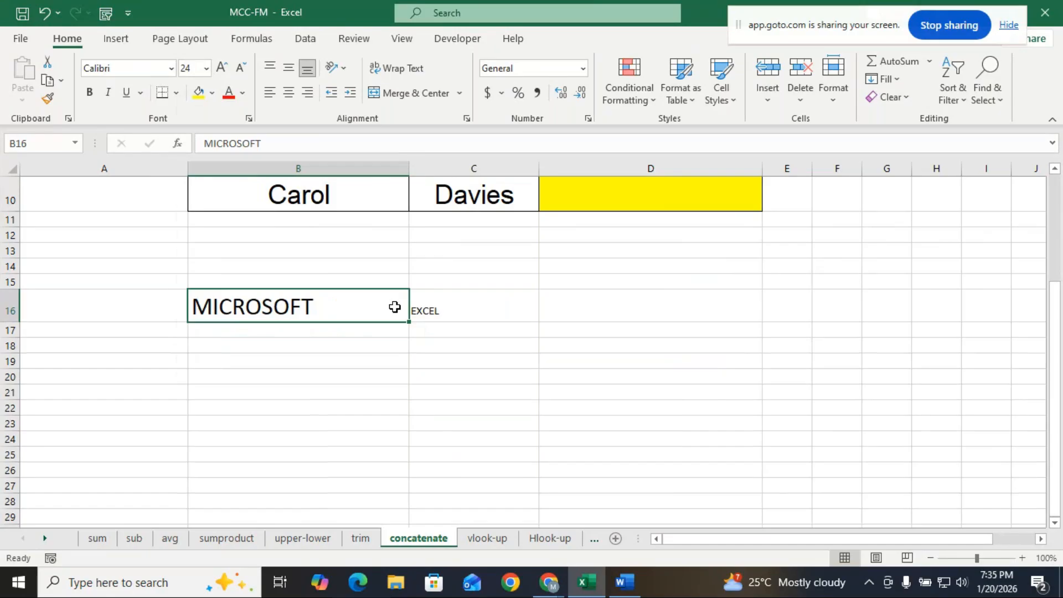
left_click(431, 309)
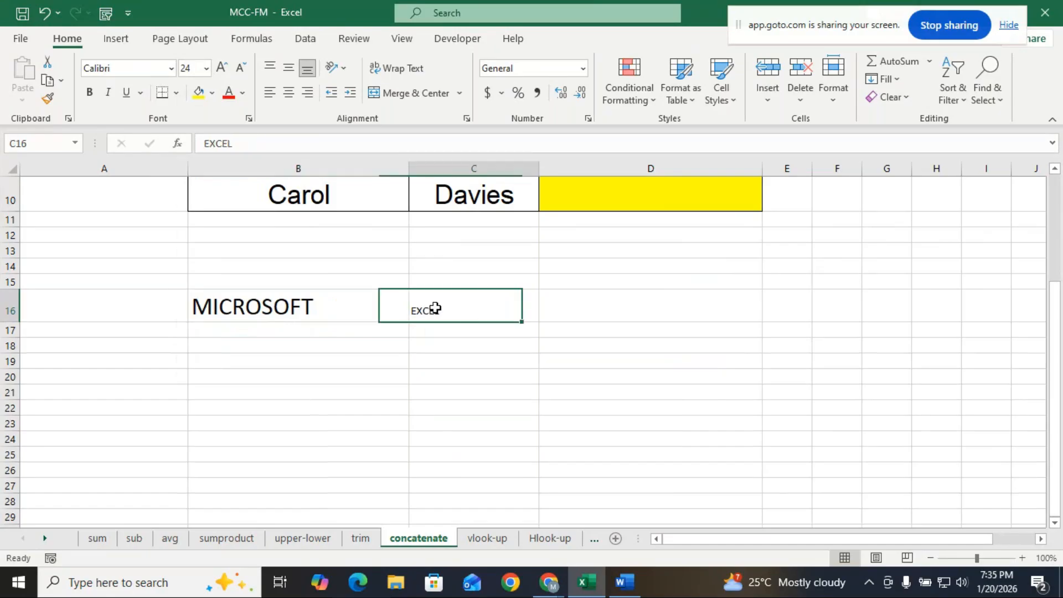
left_click(205, 68)
left_click(195, 267)
left_click(415, 375)
left_click(272, 308)
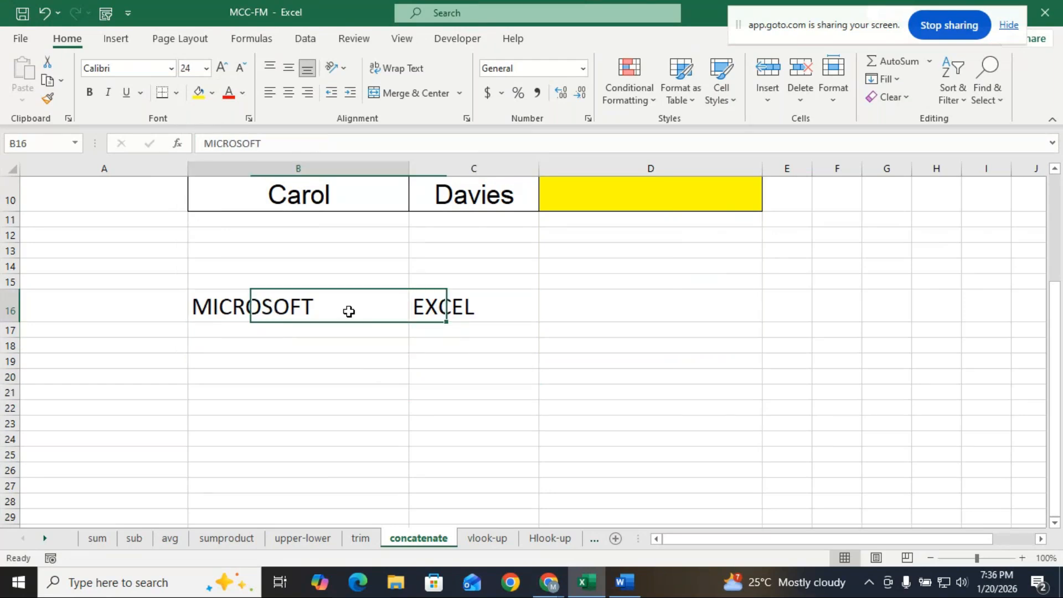
Join the words in B16 and C16 without a space by entering =CONCATENATE(B16,C16) in cell D16
scroll(365, 308, "up", 3)
scroll(365, 308, "down", 4)
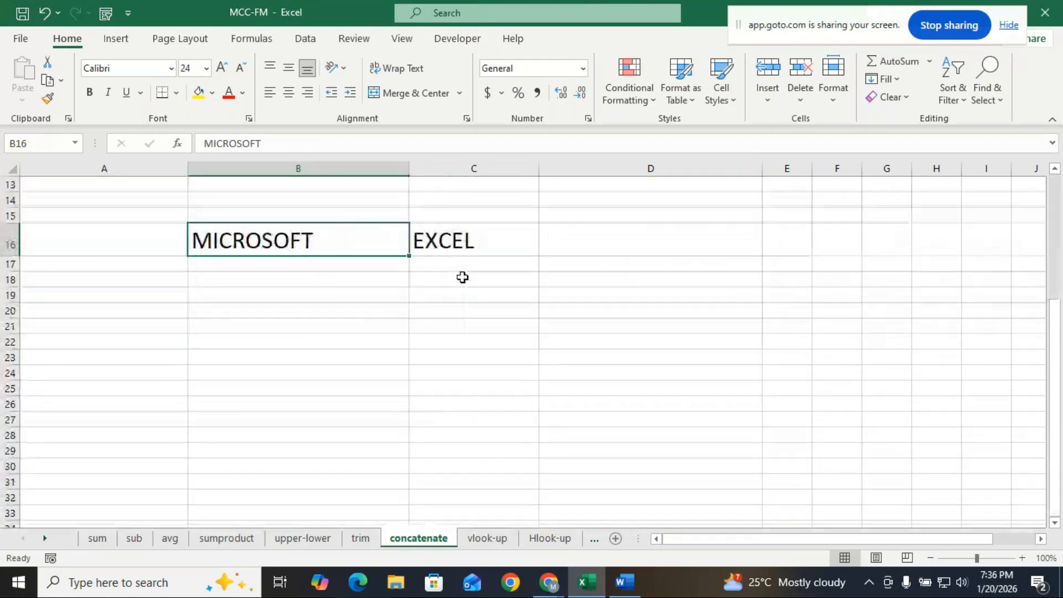
left_click(498, 238)
left_click(575, 234)
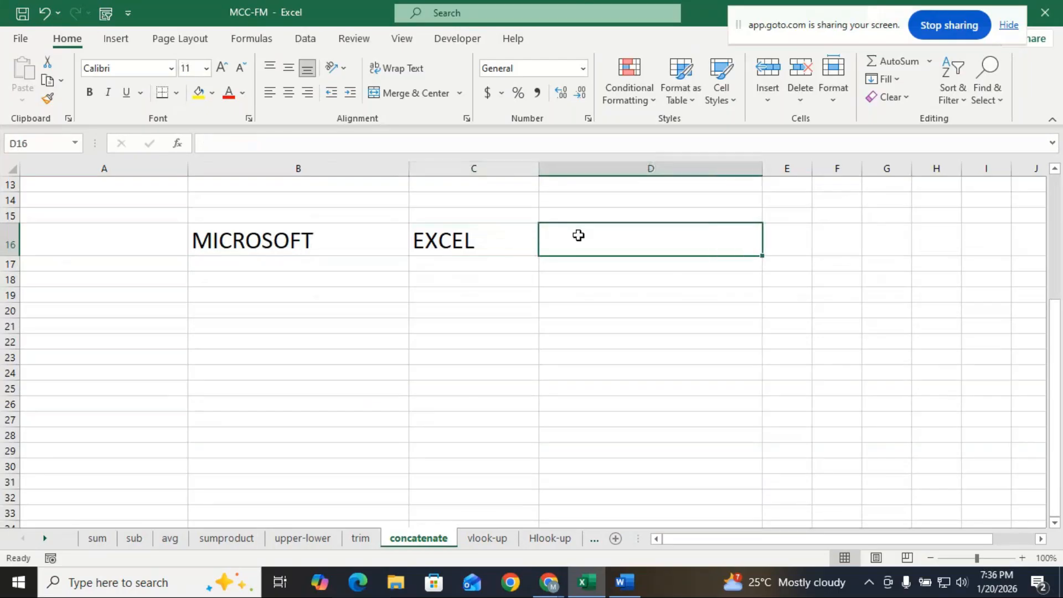
type("=CO")
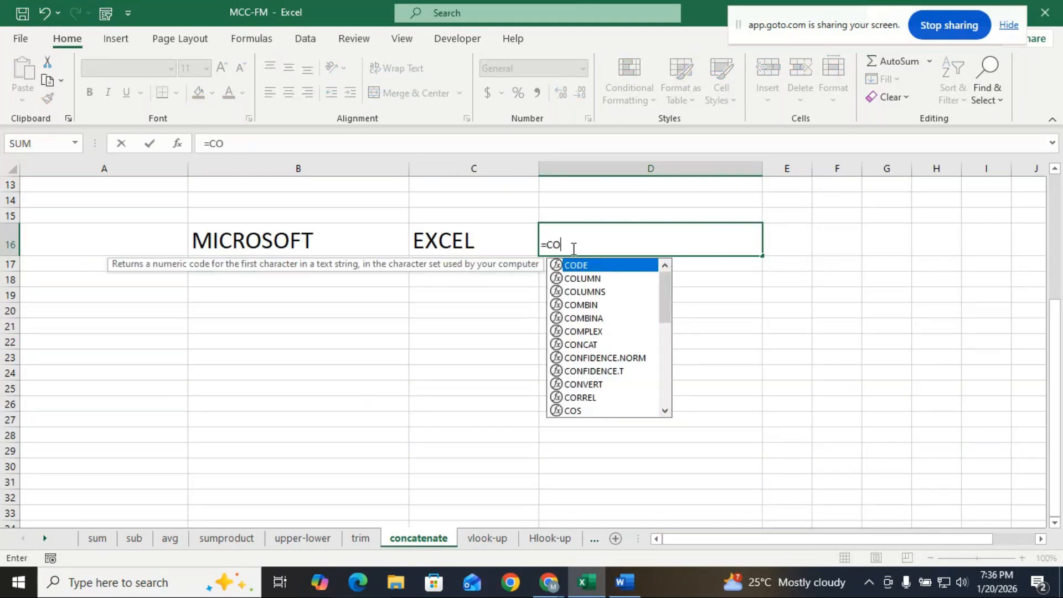
type("N")
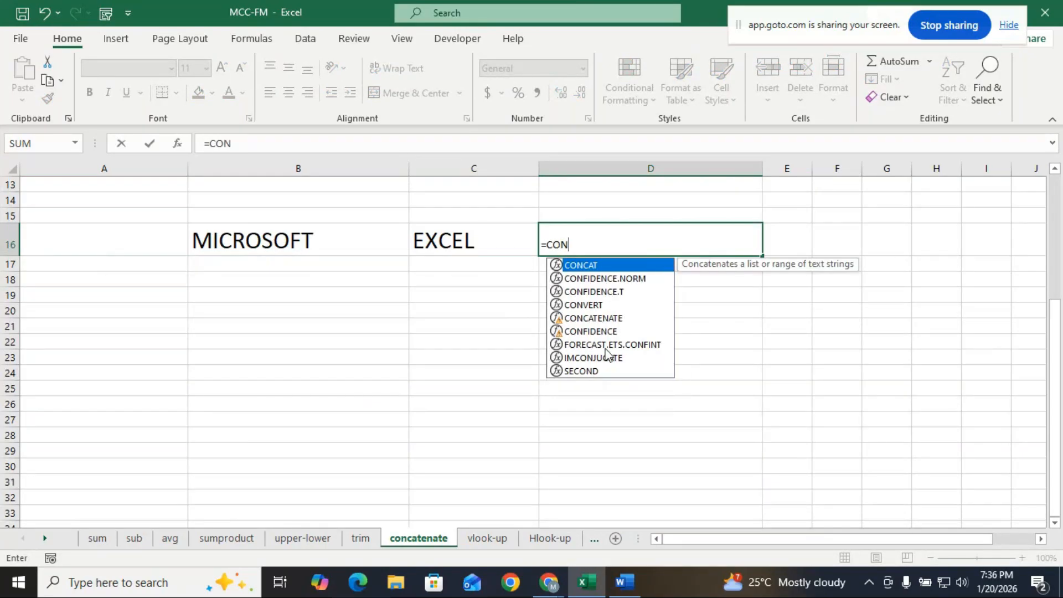
double_click(609, 320)
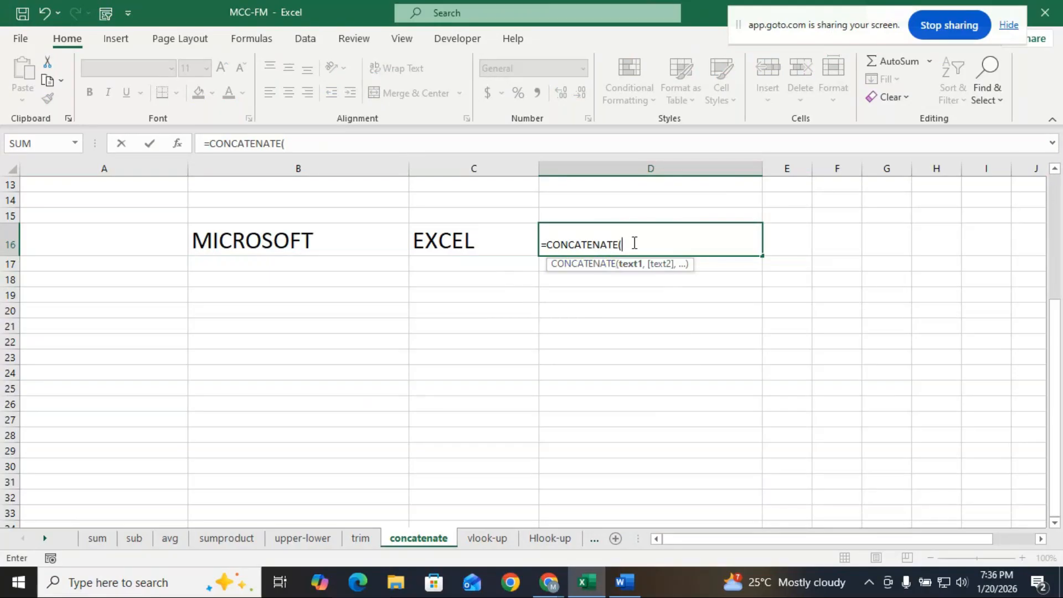
left_click(212, 240)
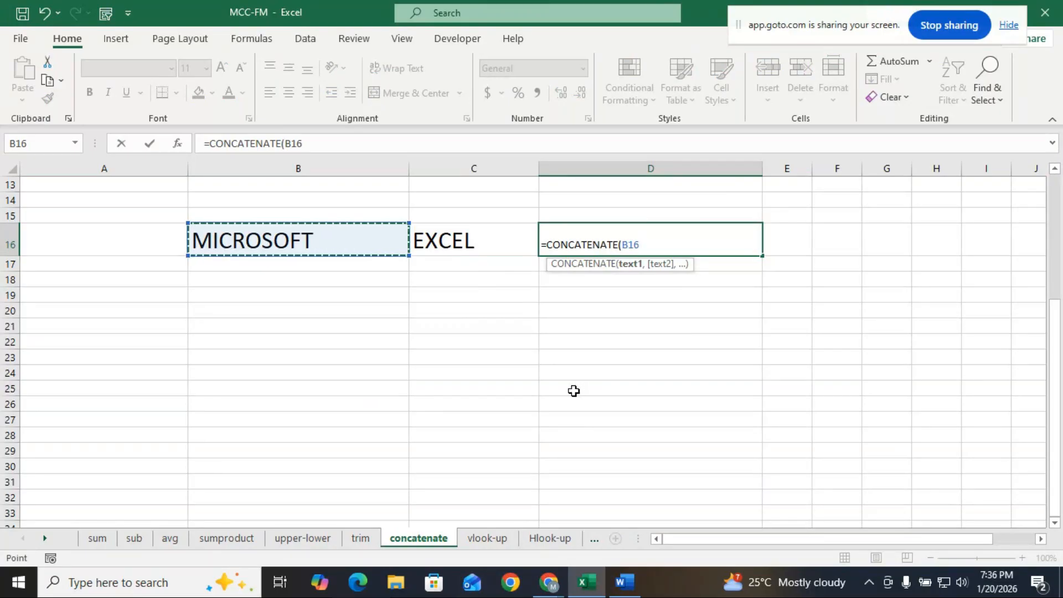
type(",")
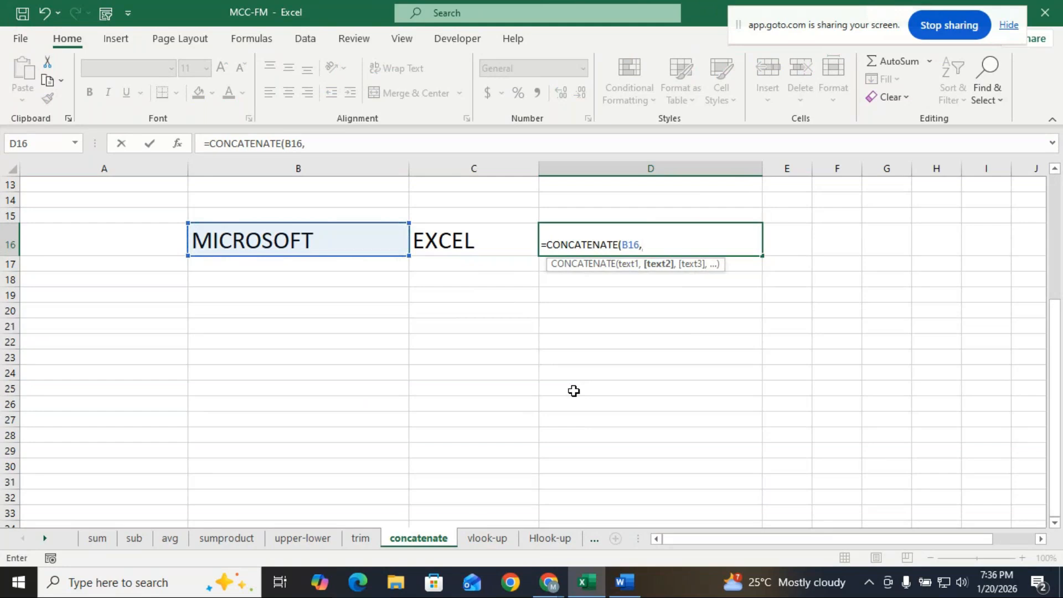
left_click(464, 239)
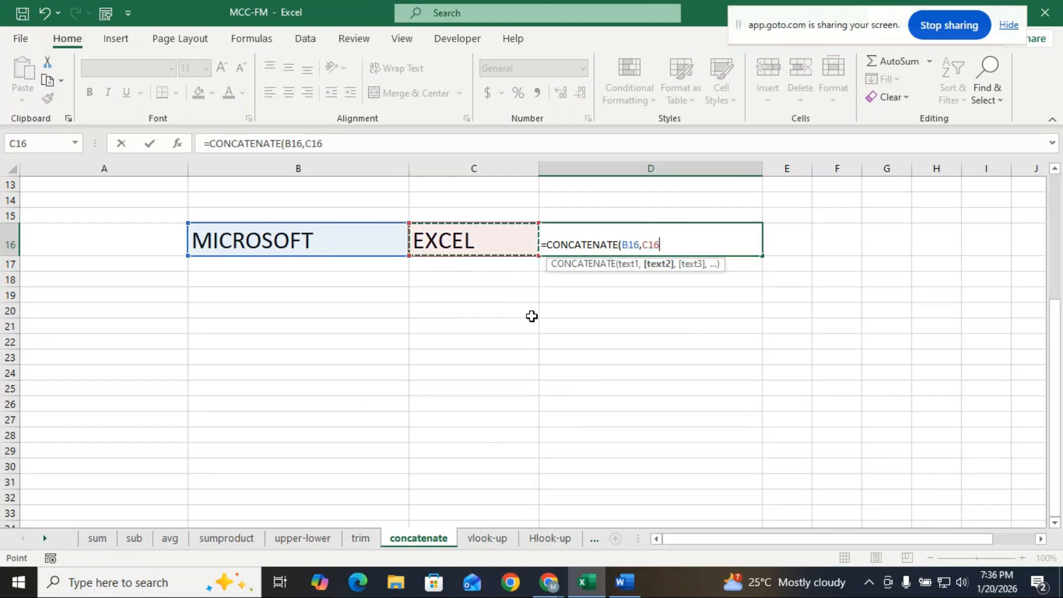
type(")")
key("Return")
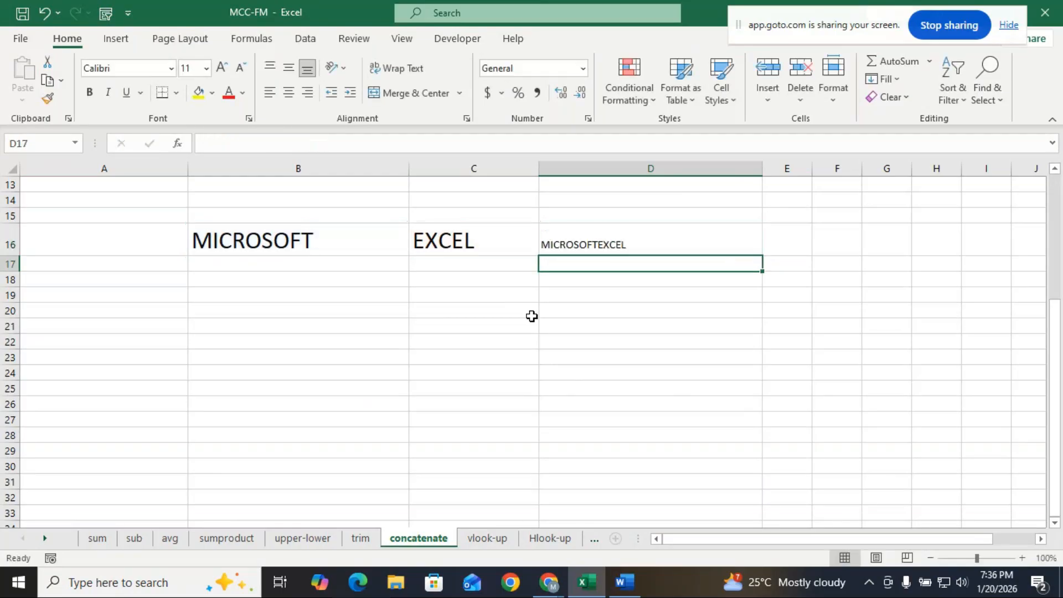
Make the joined text in D16 bold and enlarge its font to 22 pt
left_click(592, 242)
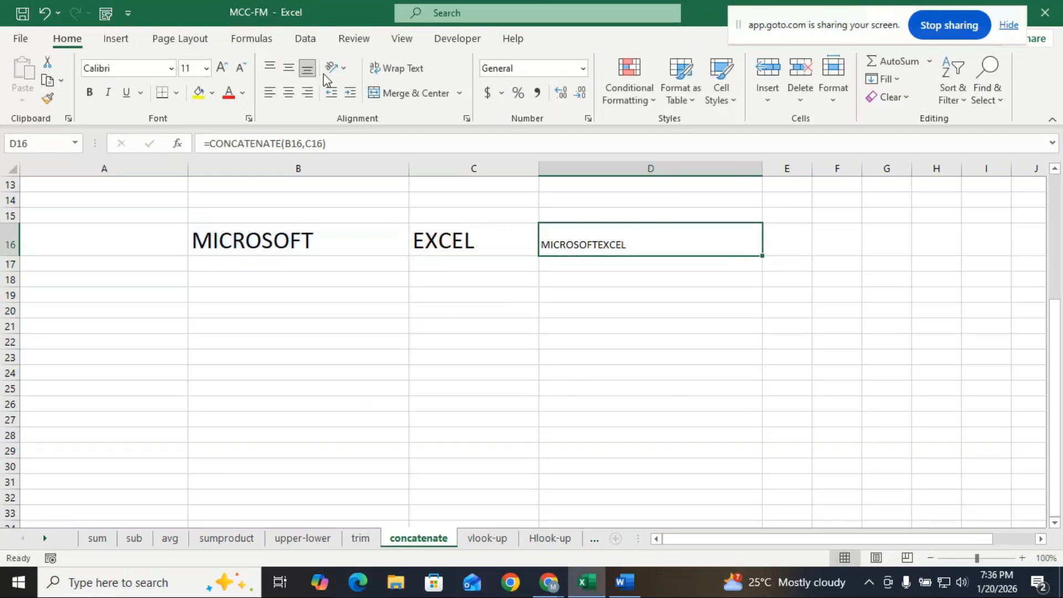
left_click(217, 67)
left_click(218, 67)
left_click(220, 68)
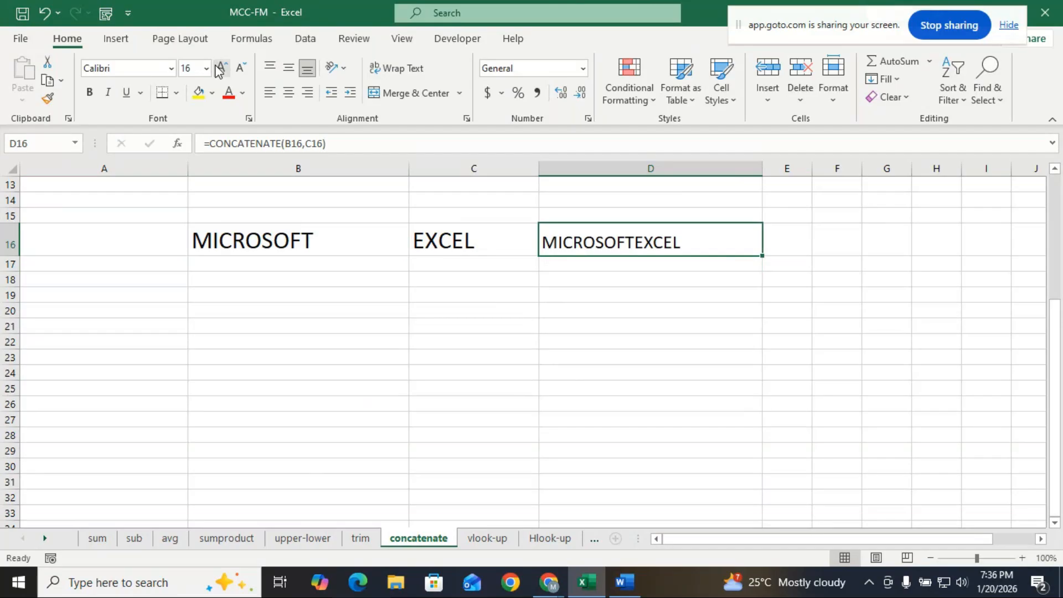
left_click(219, 68)
left_click(89, 92)
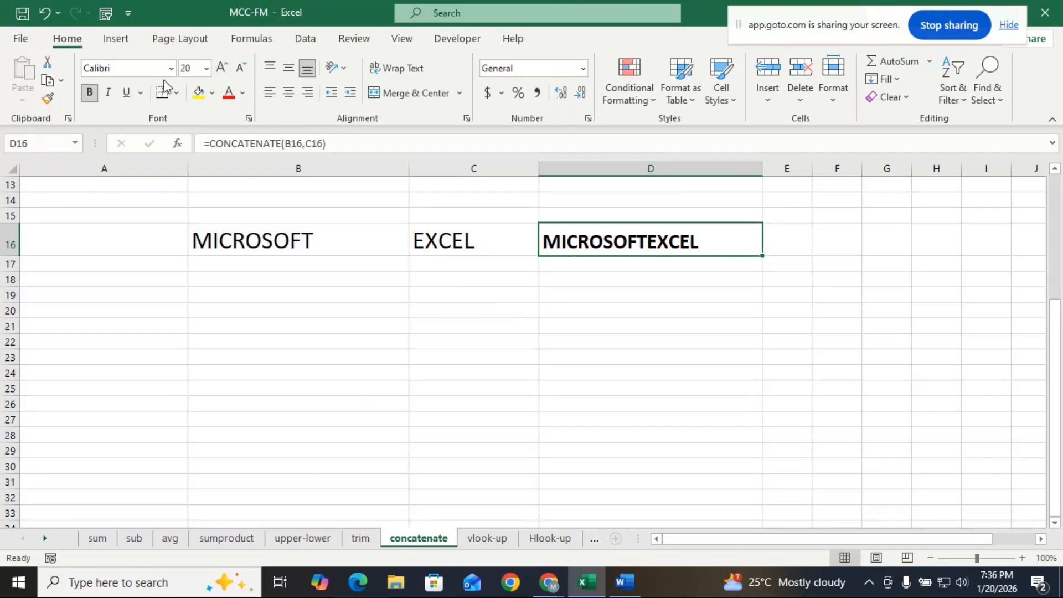
left_click(223, 68)
left_click(572, 330)
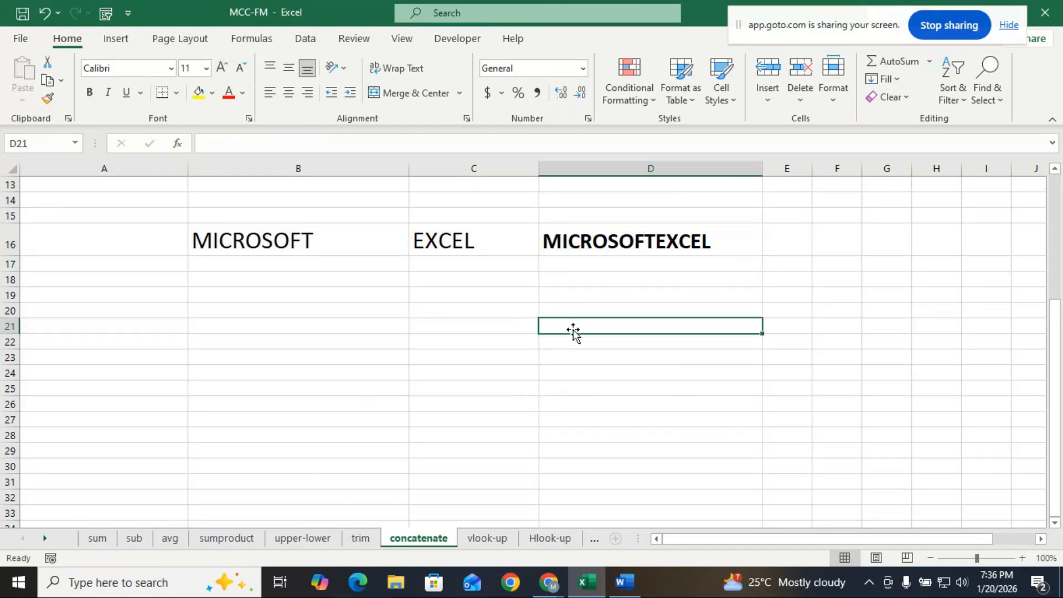
Examine the CONCATENATE formula in D16 and the notes on spacing beside the table above
left_click(630, 241)
double_click(632, 241)
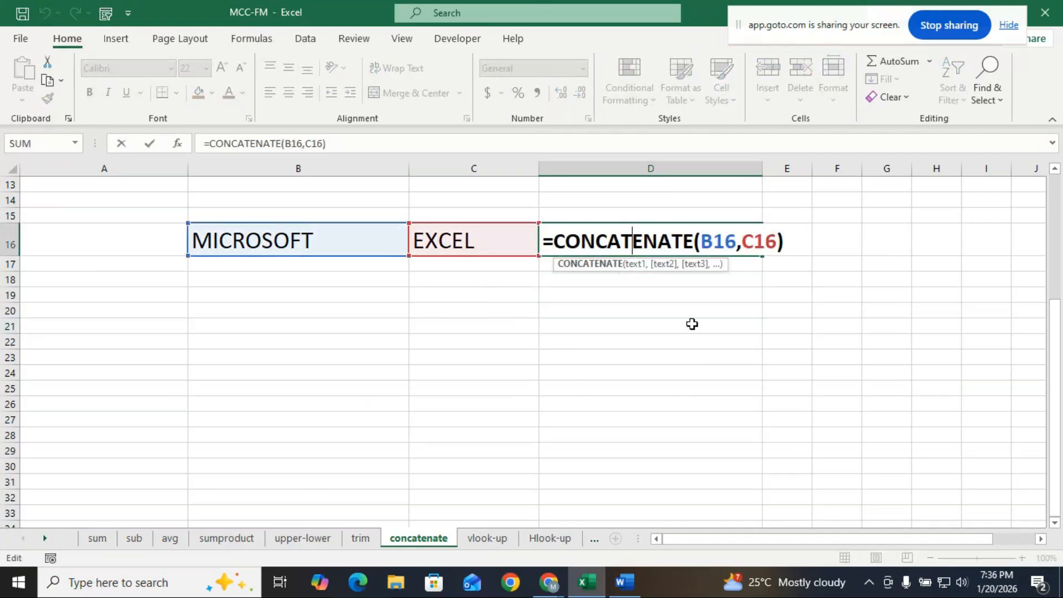
left_click(576, 387)
left_click(643, 240)
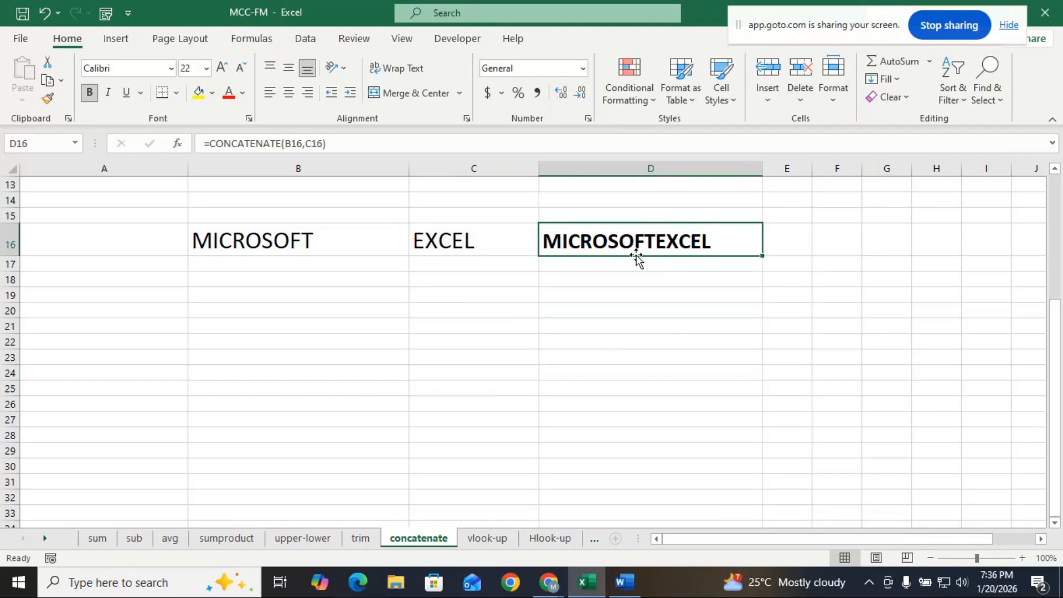
scroll(657, 247, "up", 3)
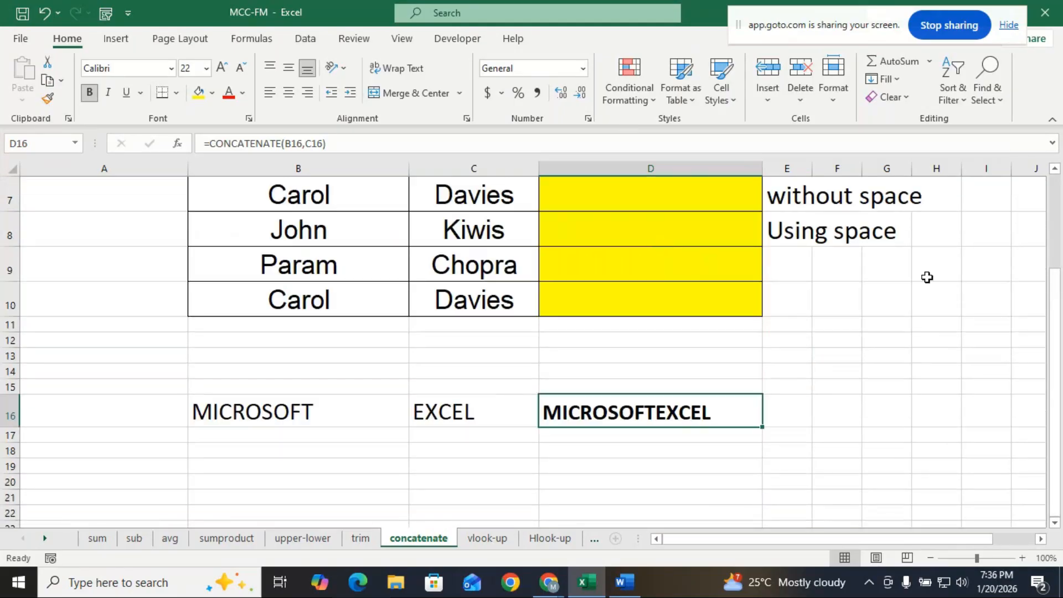
left_click(852, 294)
scroll(849, 299, "down", 4)
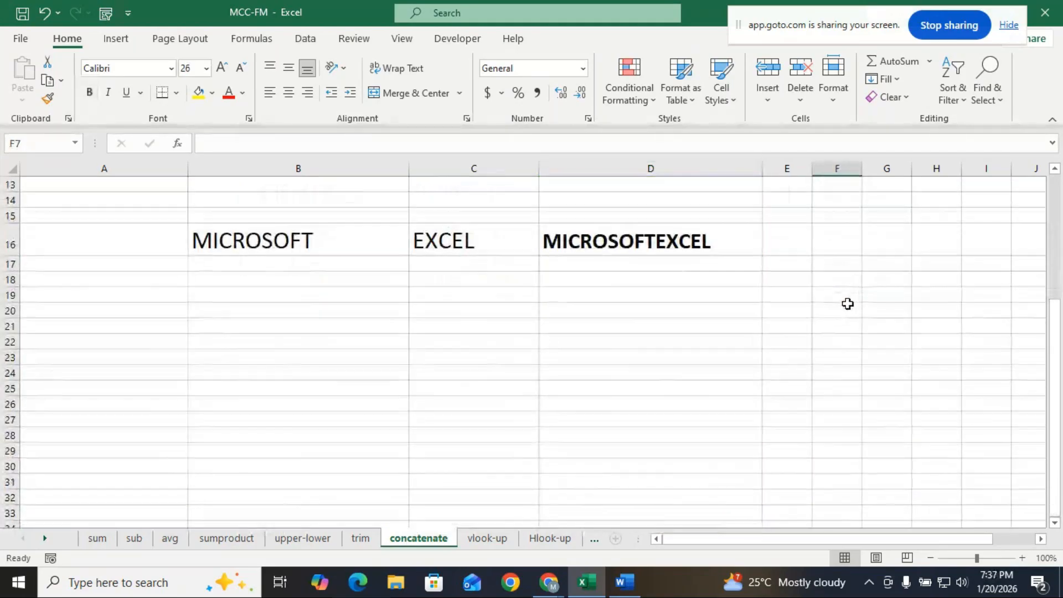
scroll(784, 308, "up", 1)
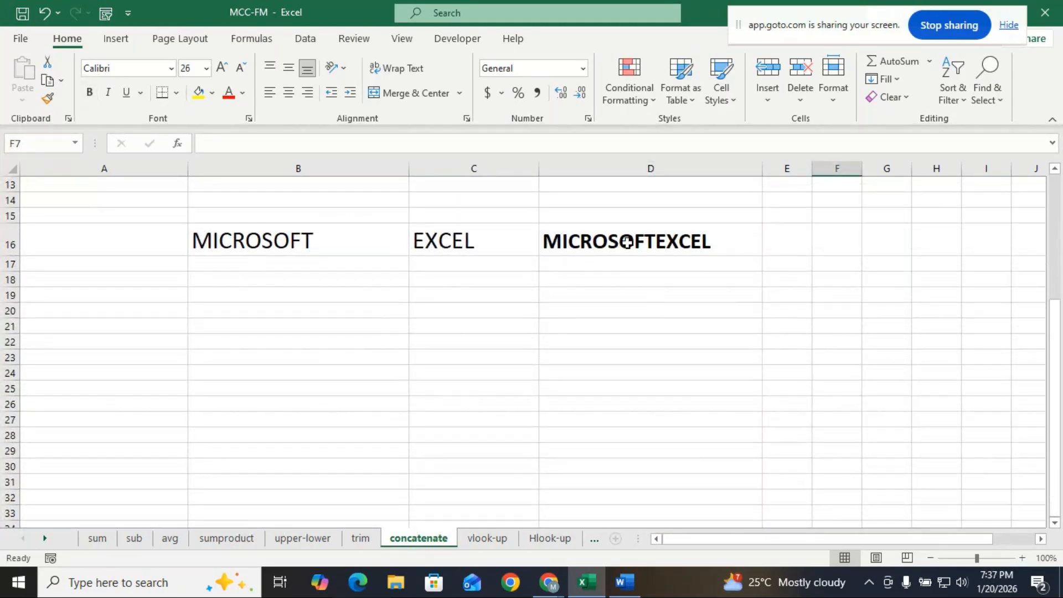
left_click(658, 241)
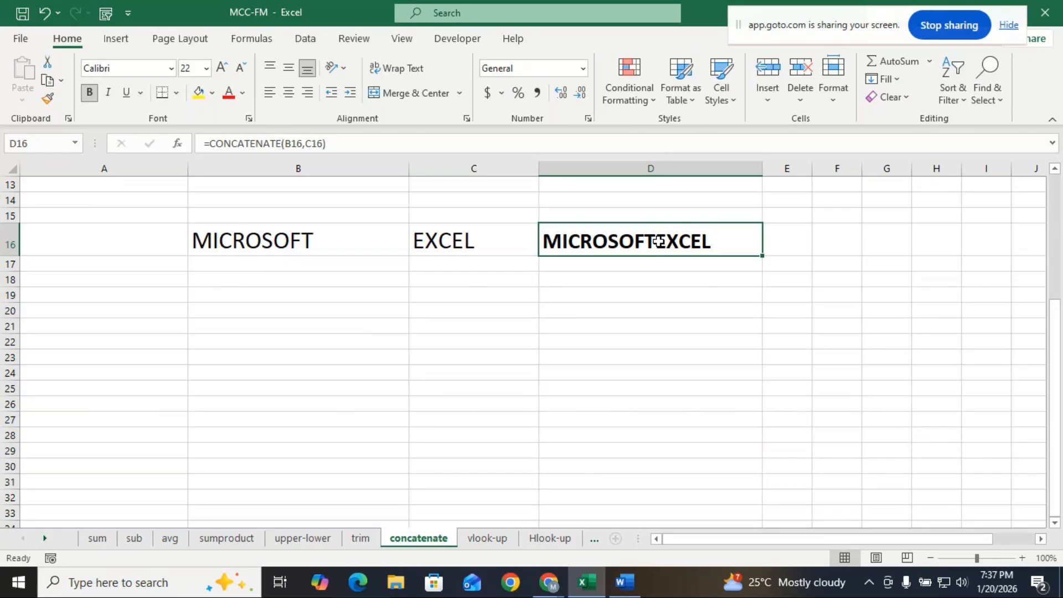
left_click(624, 286)
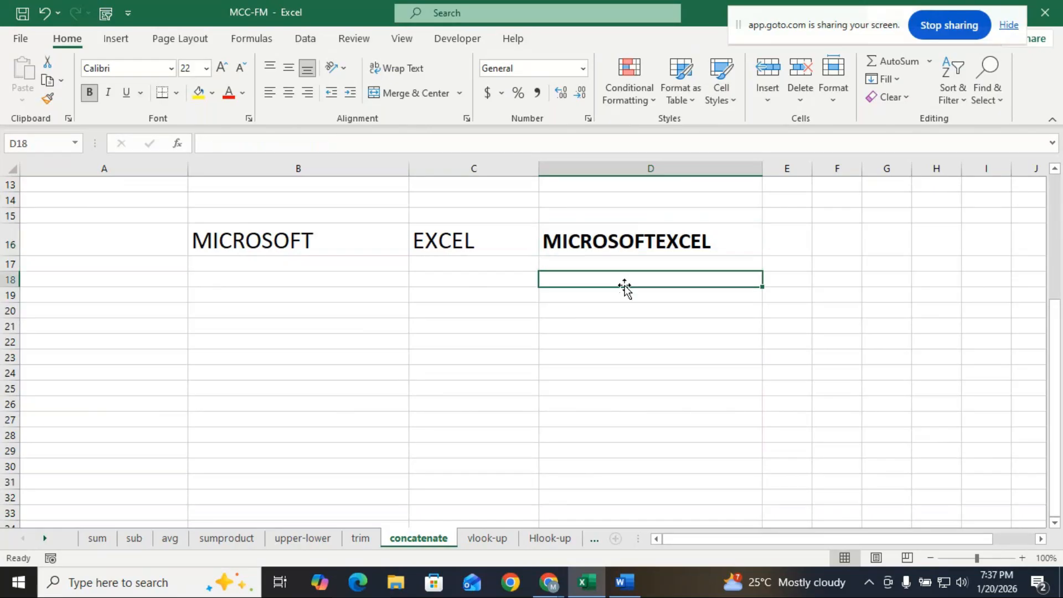
left_click(635, 241)
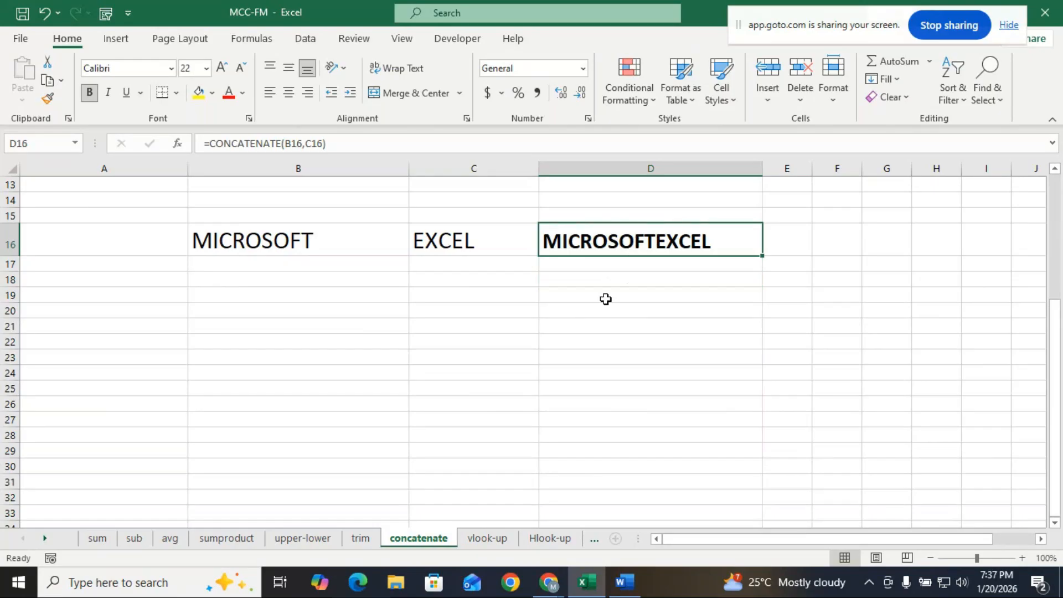
Join the words in B16 and C16 with a space between them by entering =CONCATENATE(B16," ",C16) in cell D18
left_click(614, 275)
type("=")
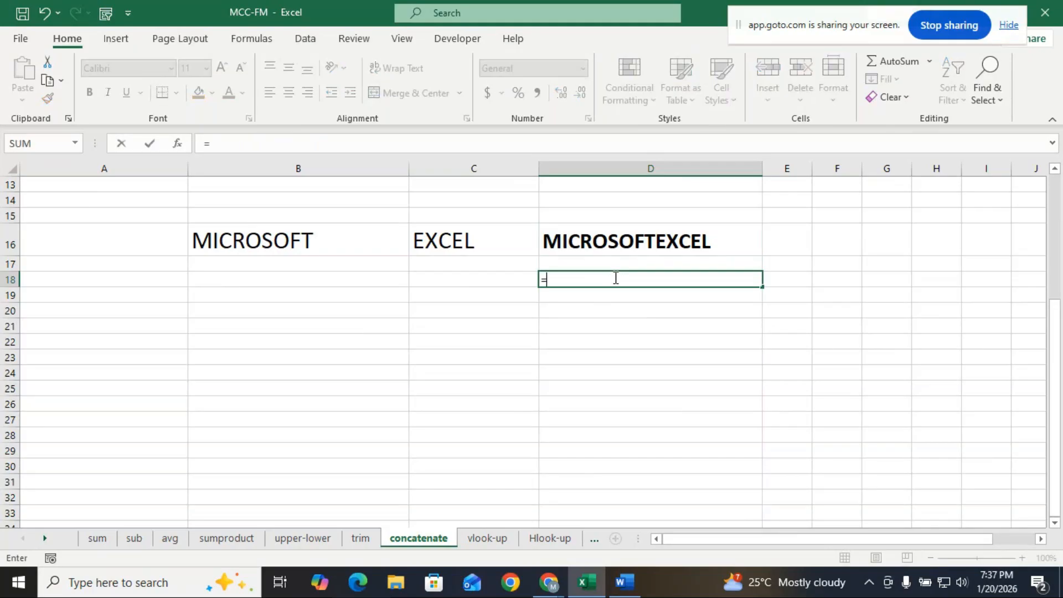
type("CONCAE")
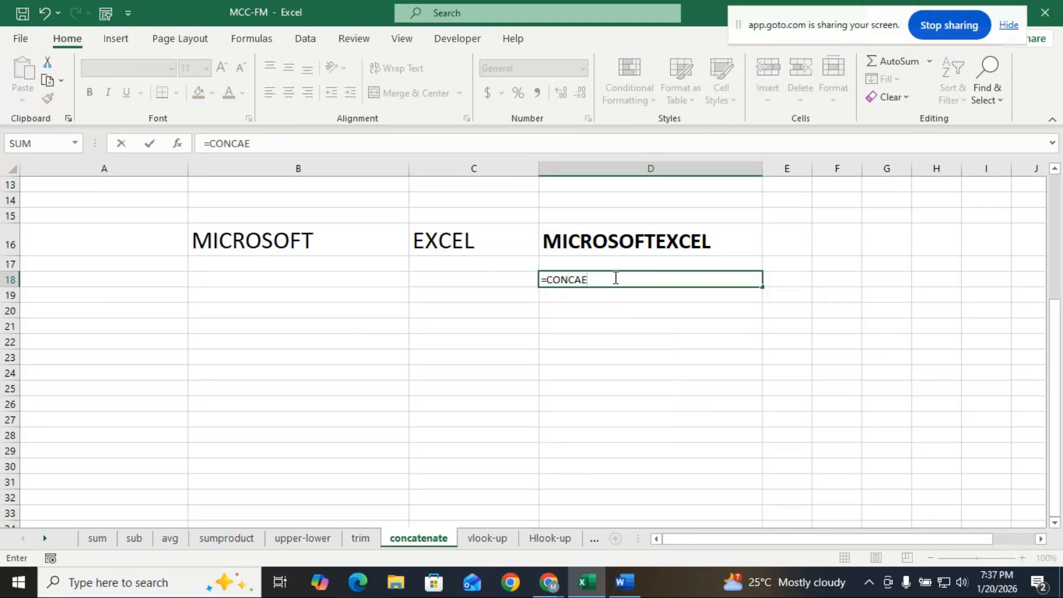
key("BackSpace")
double_click(618, 308)
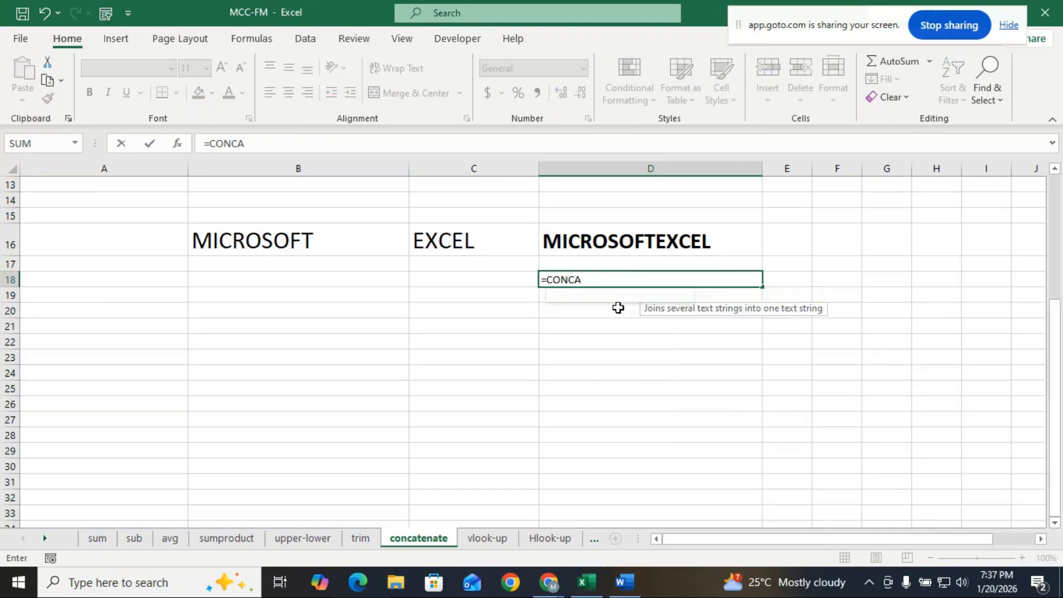
left_click(257, 242)
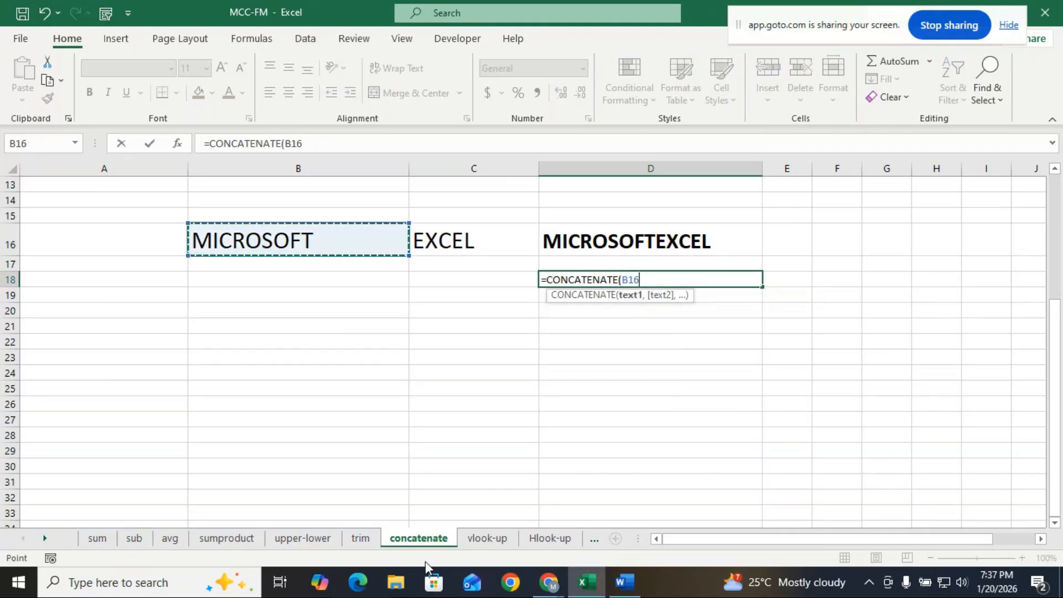
type(",")
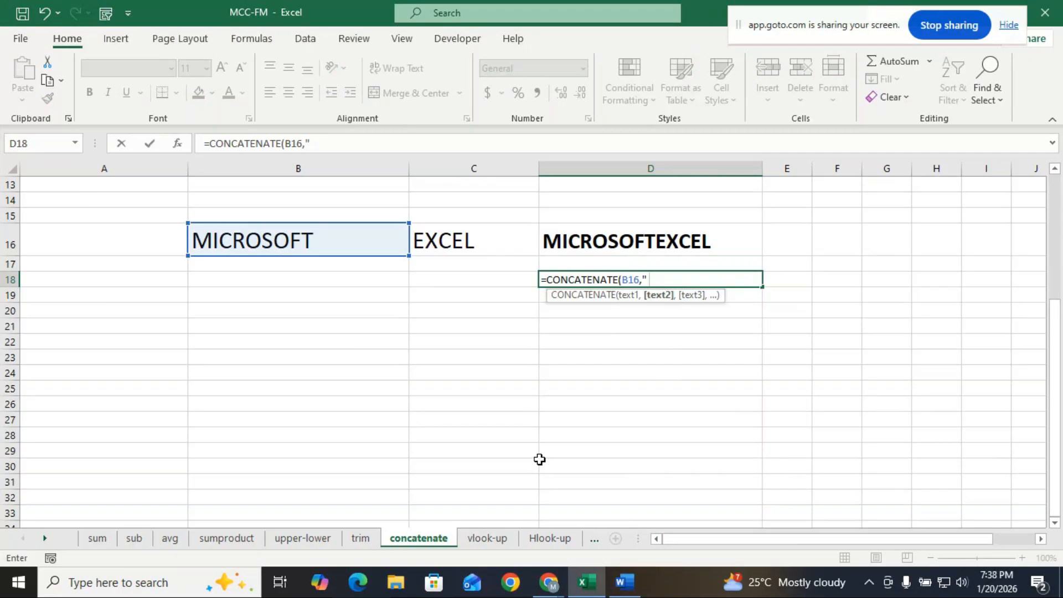
type("\",")
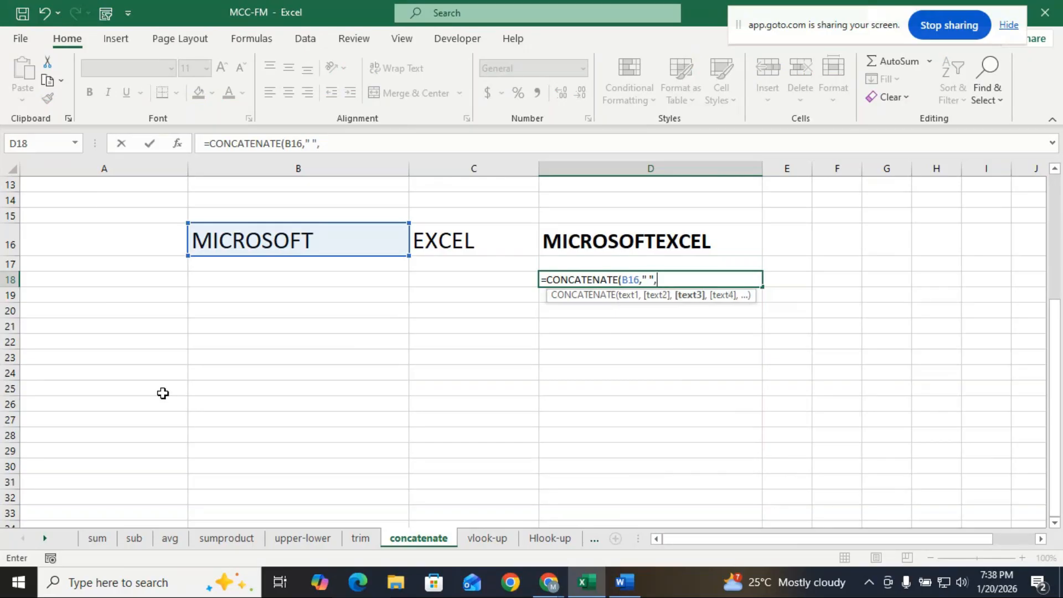
left_click(437, 243)
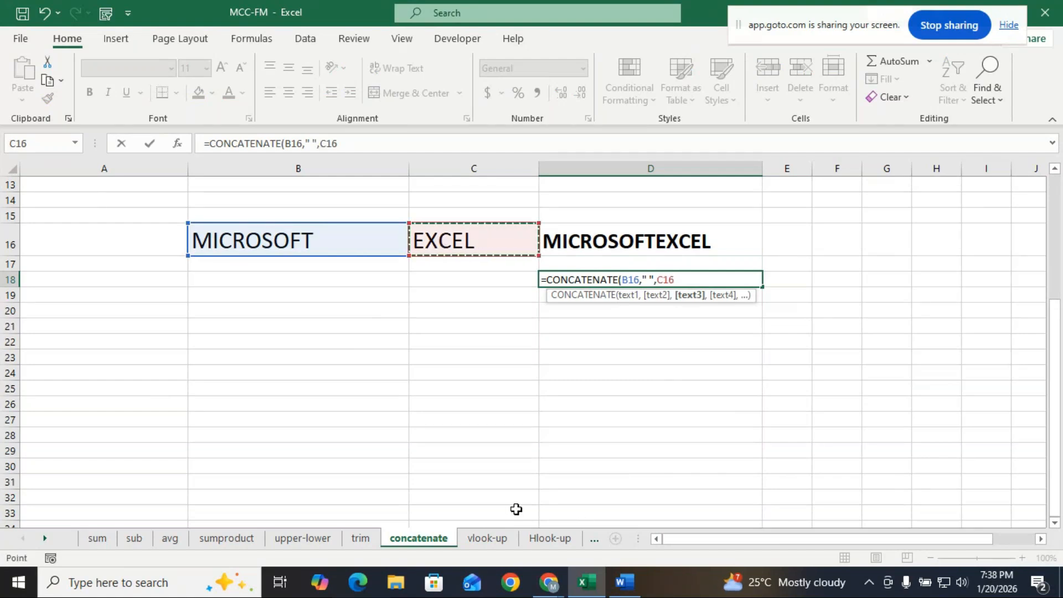
type(")")
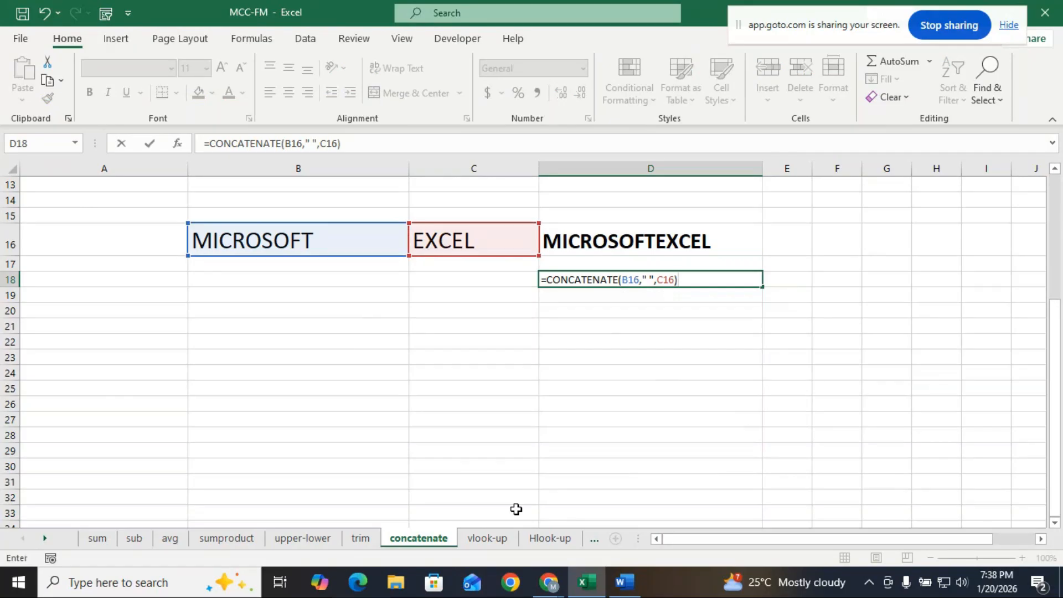
key("Return")
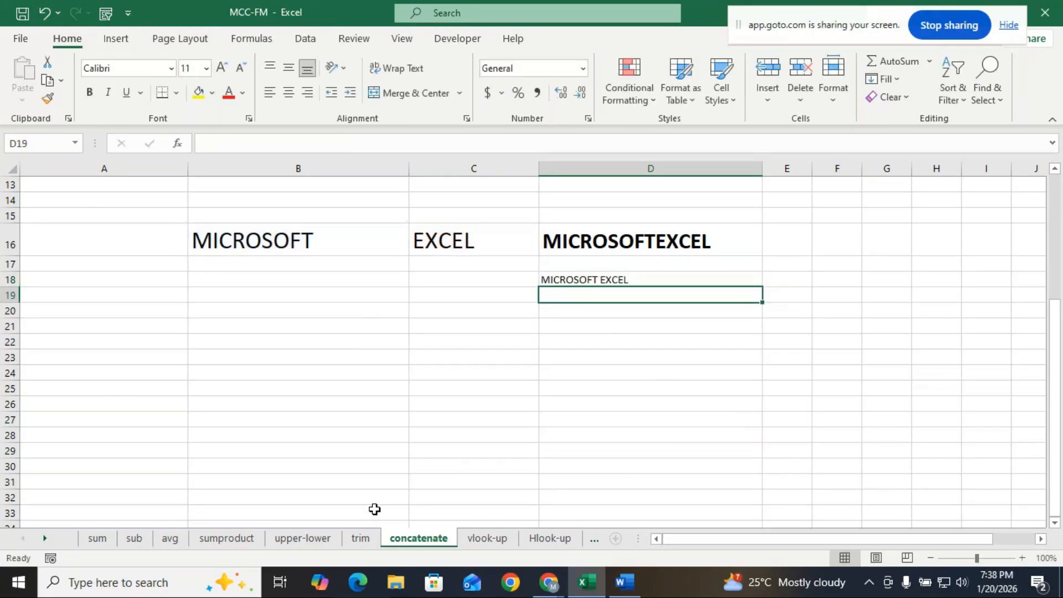
Enlarge the font of the spaced result in D18 to 22 pt and make it bold
left_click(656, 277)
left_click(227, 67)
left_click(227, 66)
left_click(228, 66)
left_click(228, 66)
left_click(227, 66)
left_click(227, 66)
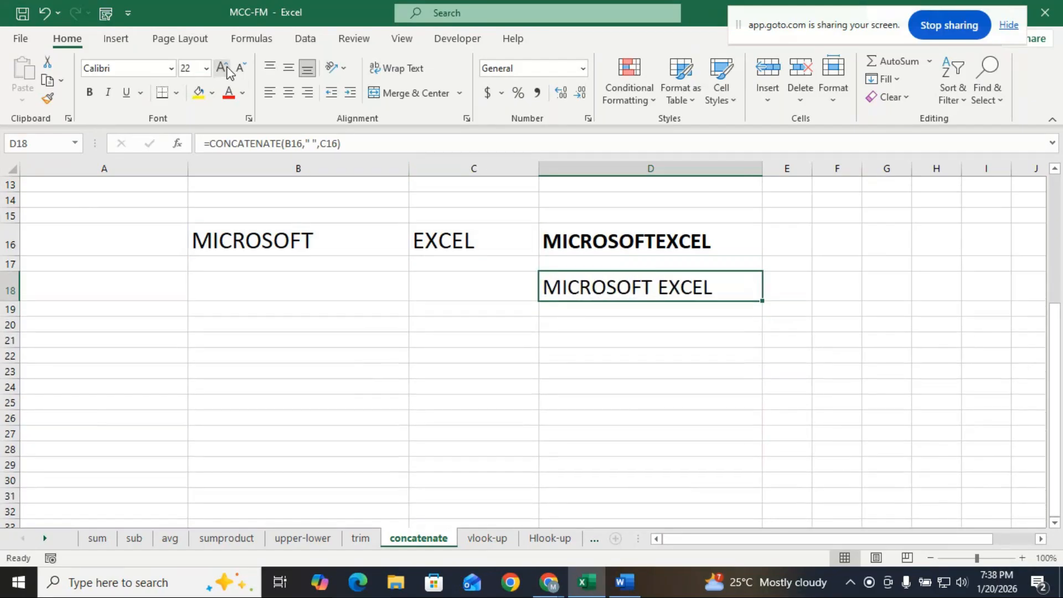
left_click(85, 92)
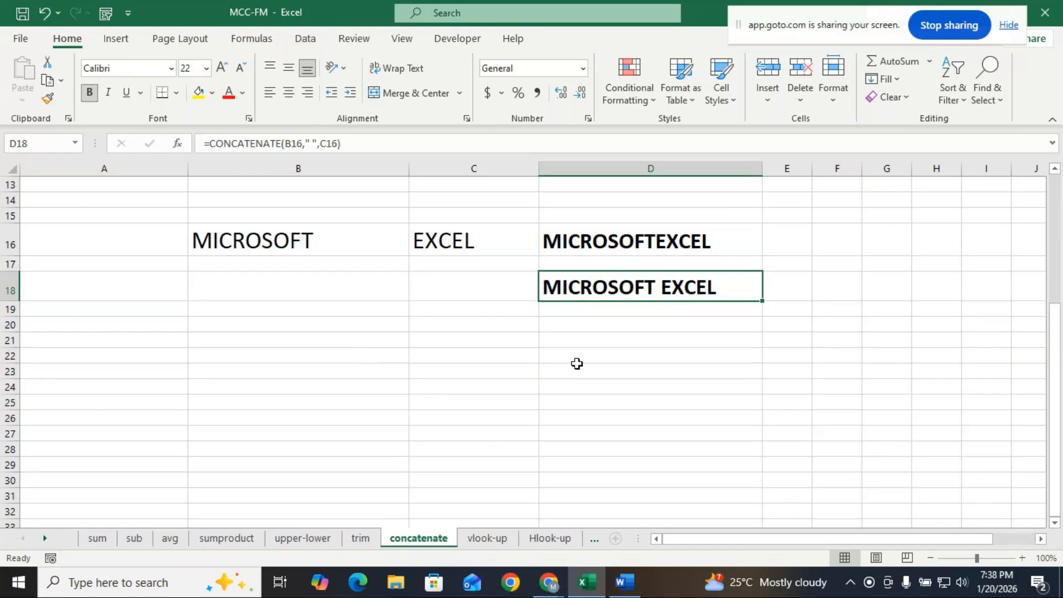
left_click_drag(577, 370, 576, 357)
Clear both joined-text results in cells D16 and D18
left_click(599, 242)
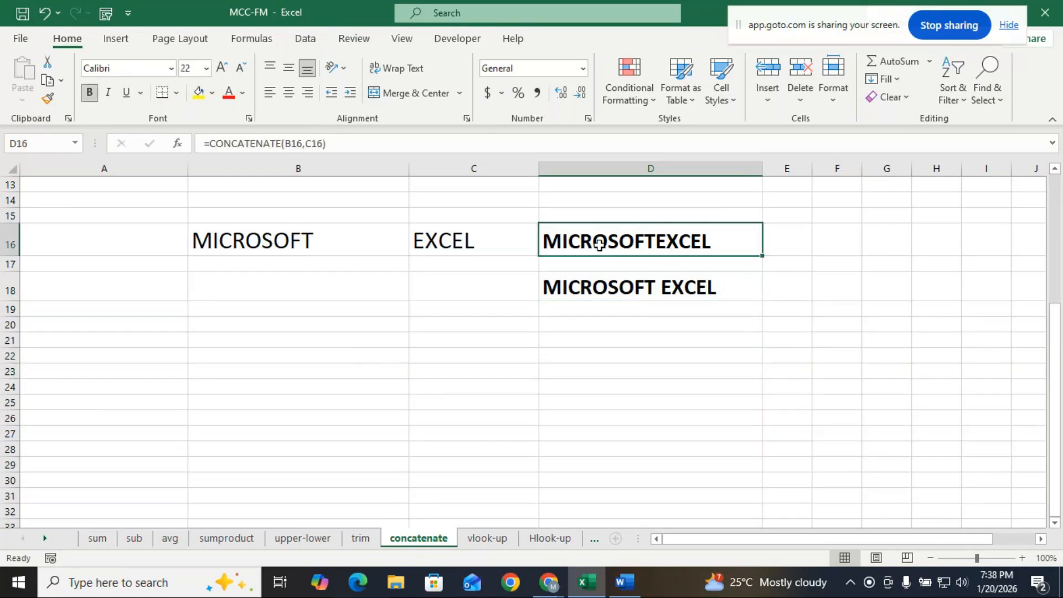
left_click(628, 288)
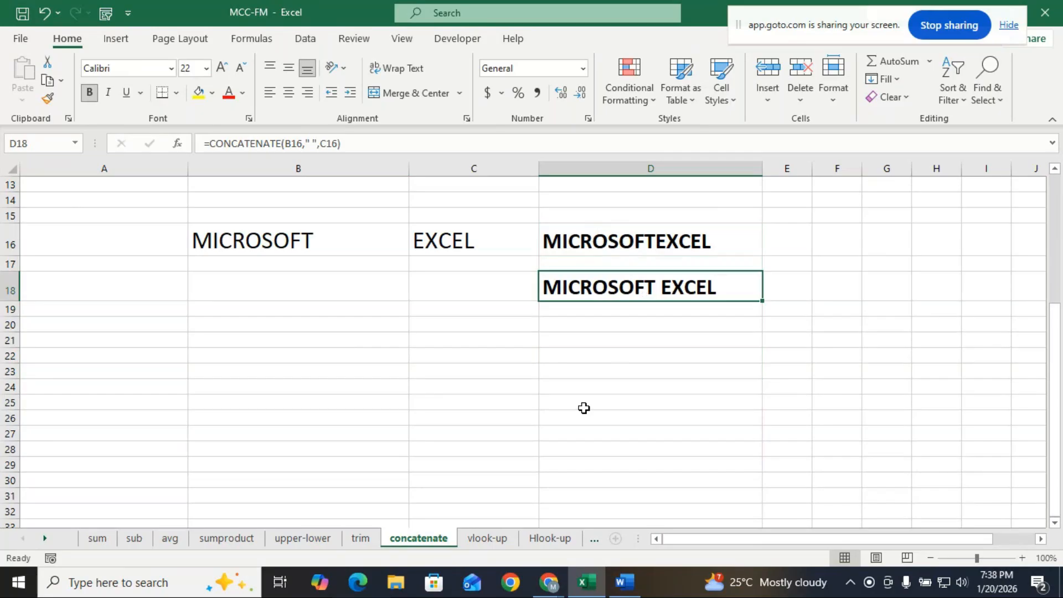
left_click_drag(657, 241, 661, 281)
key("BackSpace")
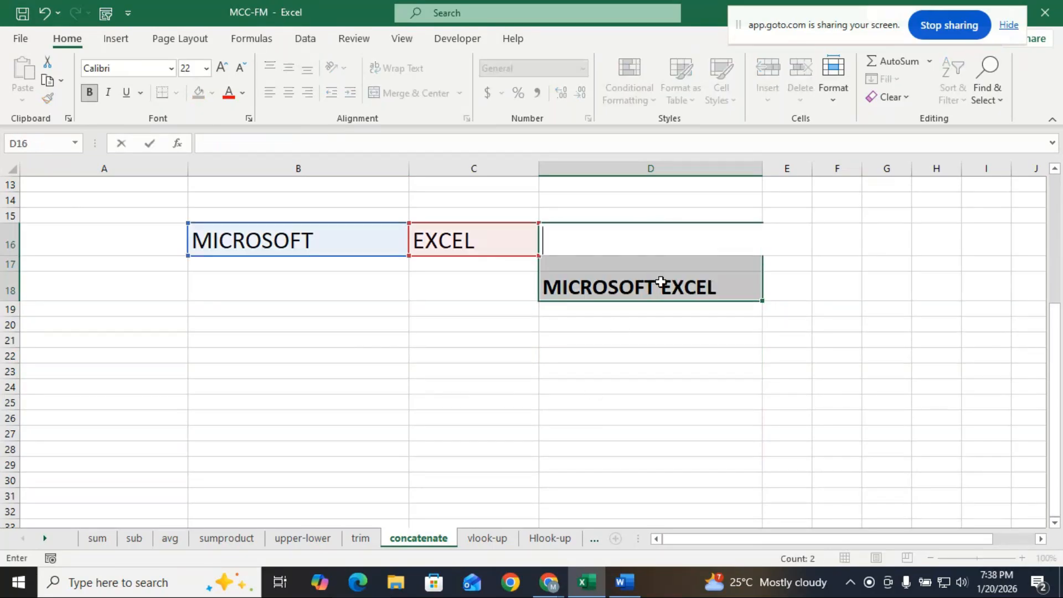
left_click(608, 420)
left_click(628, 287)
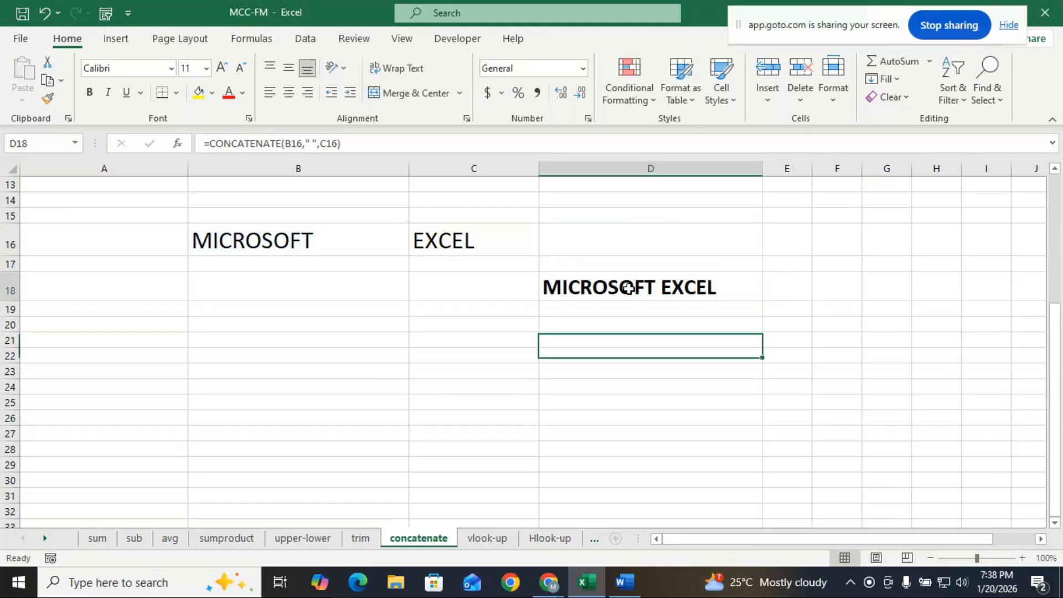
key("BackSpace")
Join the words in B16 and C16 without a space by entering =CONCATENATE(B16,C16) in cell D16
left_click(640, 234)
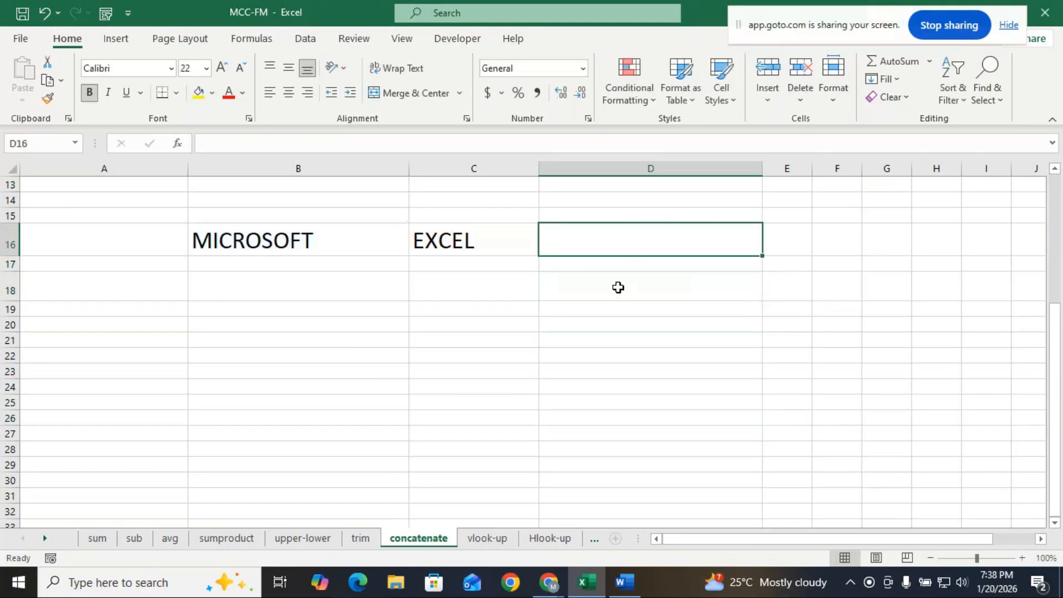
type("=")
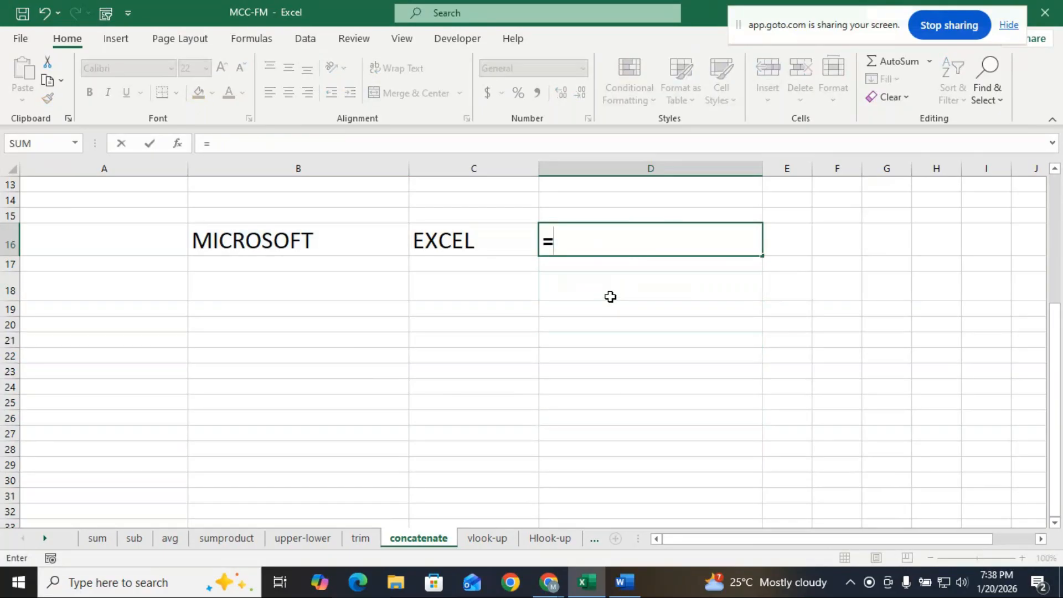
type("CON")
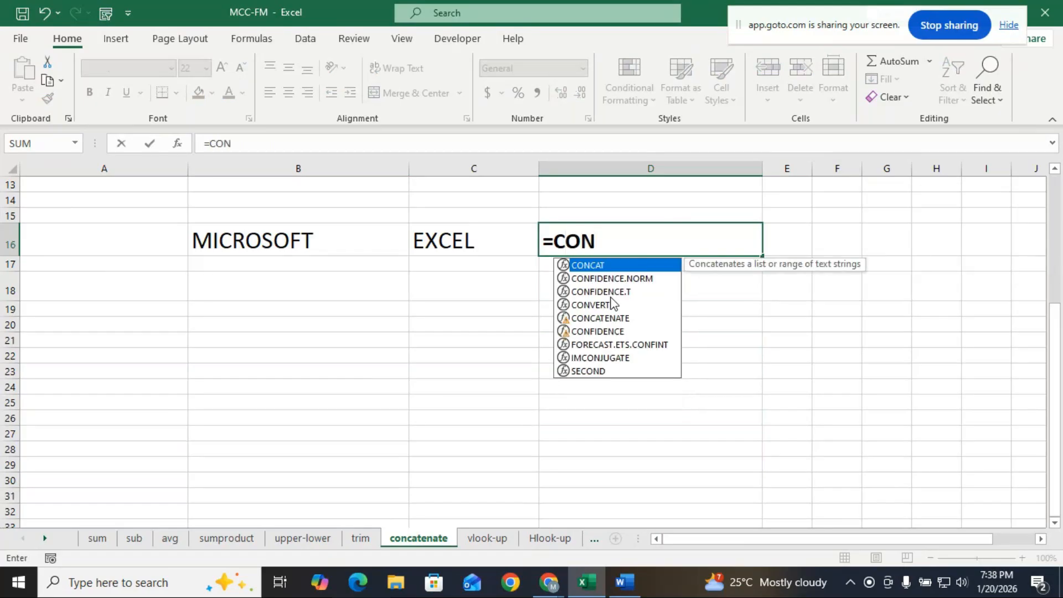
double_click(603, 318)
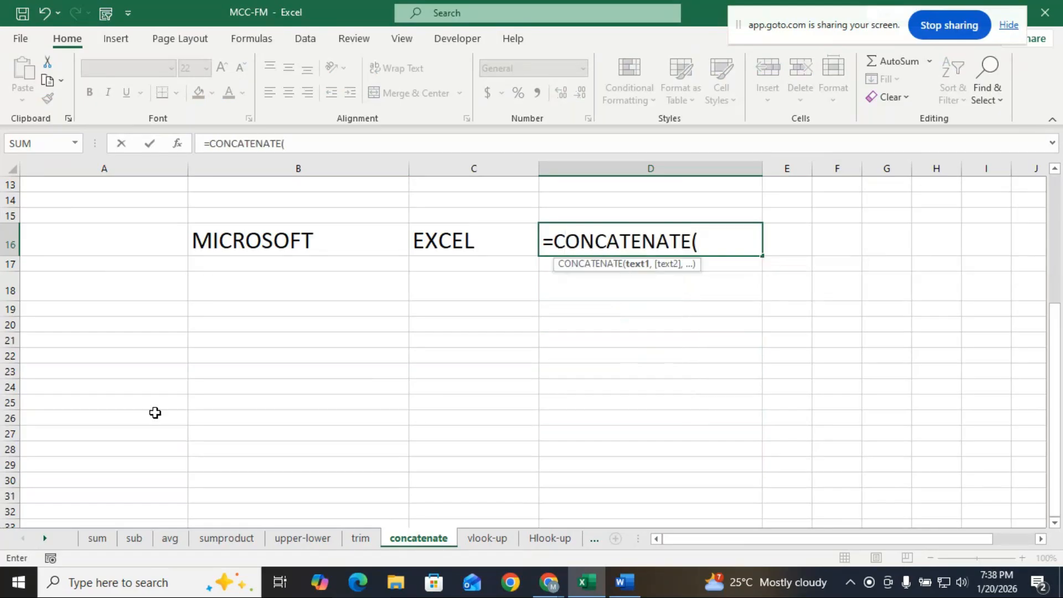
left_click(277, 242)
mouse_move(718, 583)
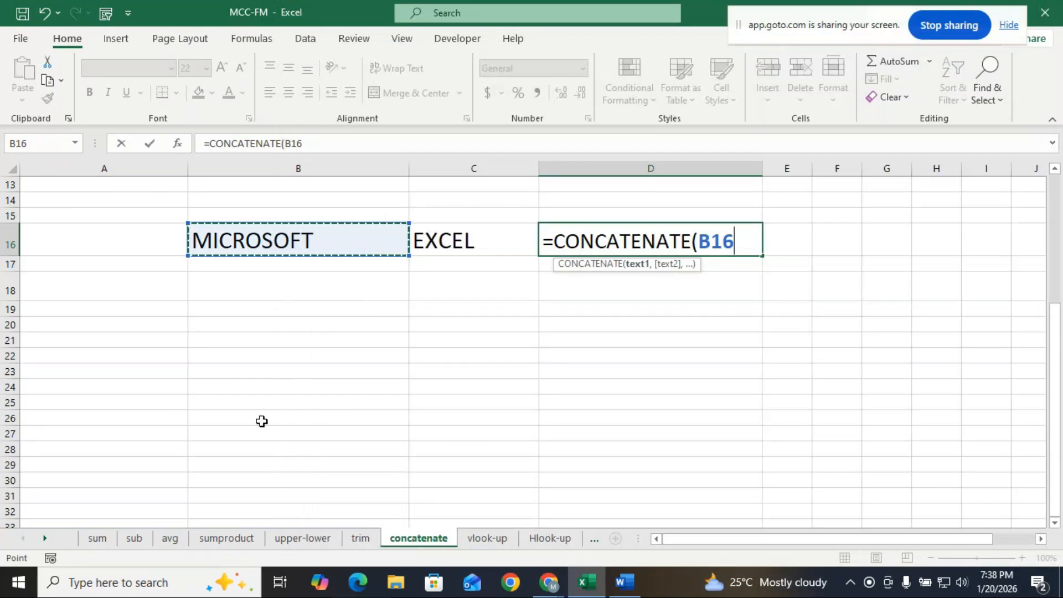
type(",")
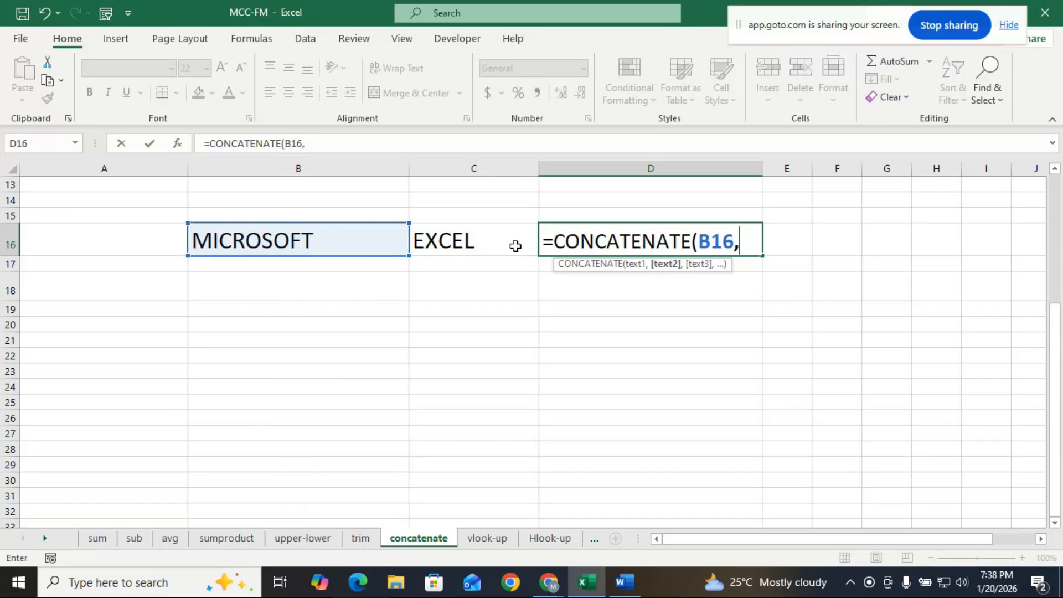
left_click(470, 238)
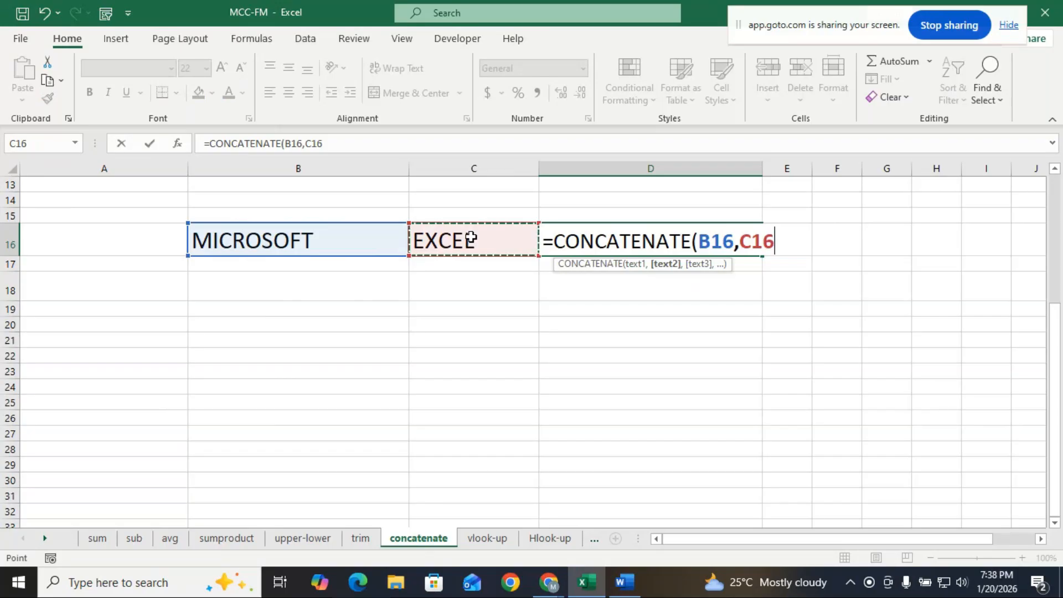
type(")")
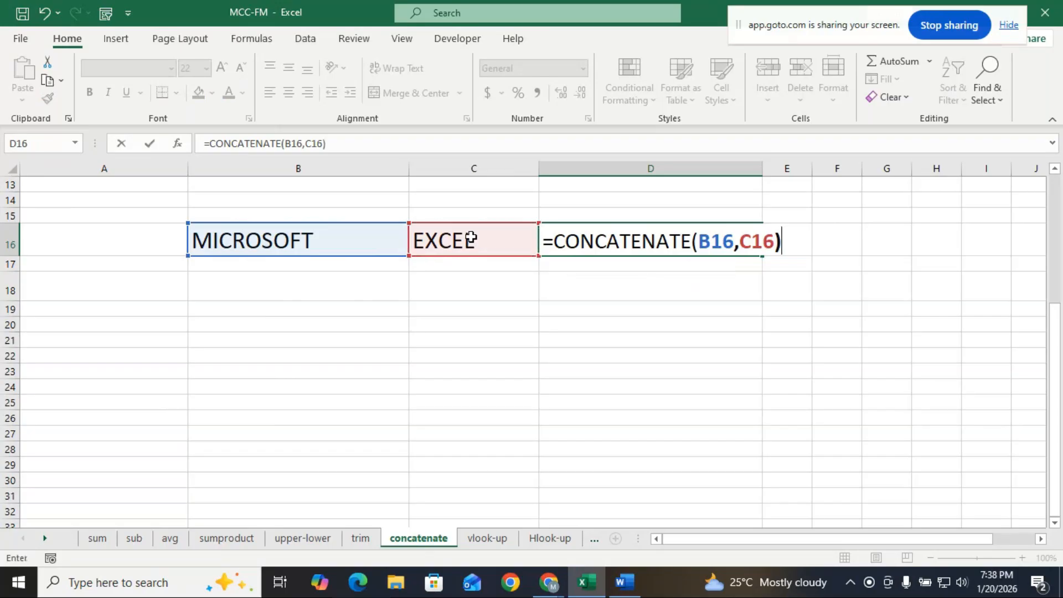
key("Return")
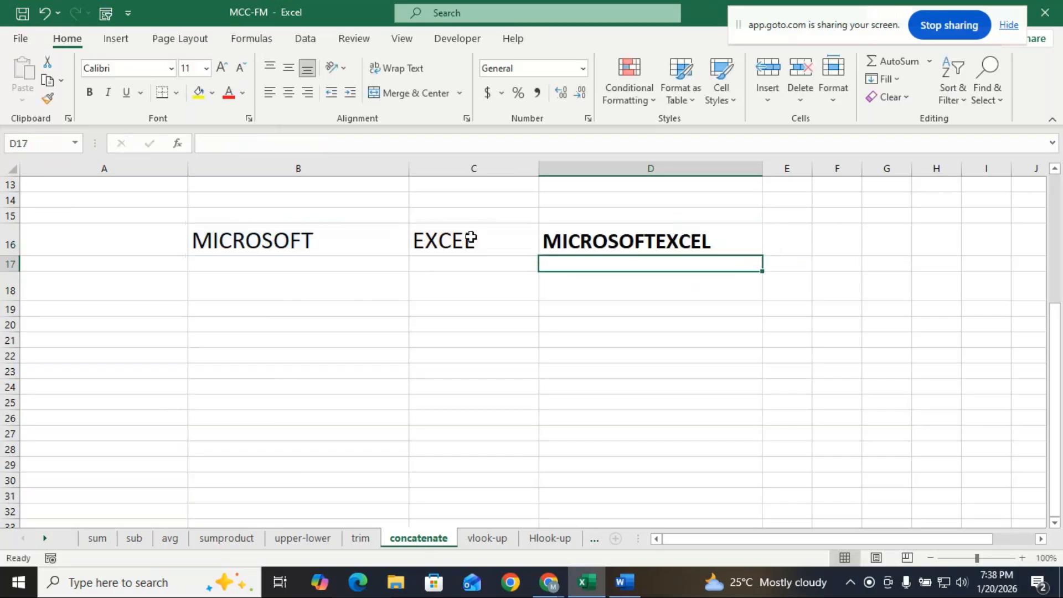
Enter =CONCATENATE(B16," ",C16) in cell D18 to join the two words with a double space between them
left_click(571, 292)
type("=")
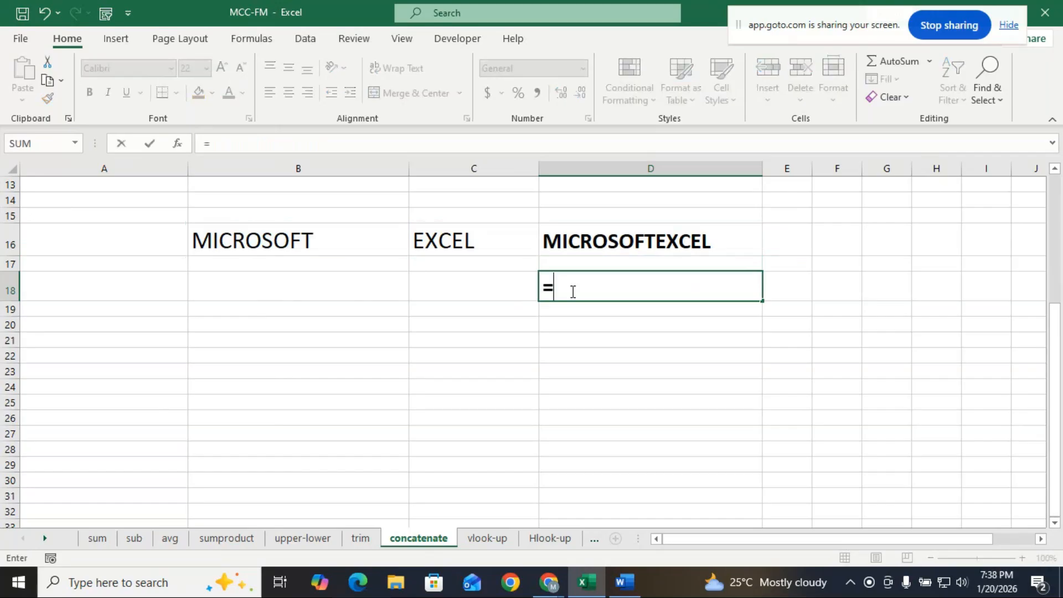
type("CON")
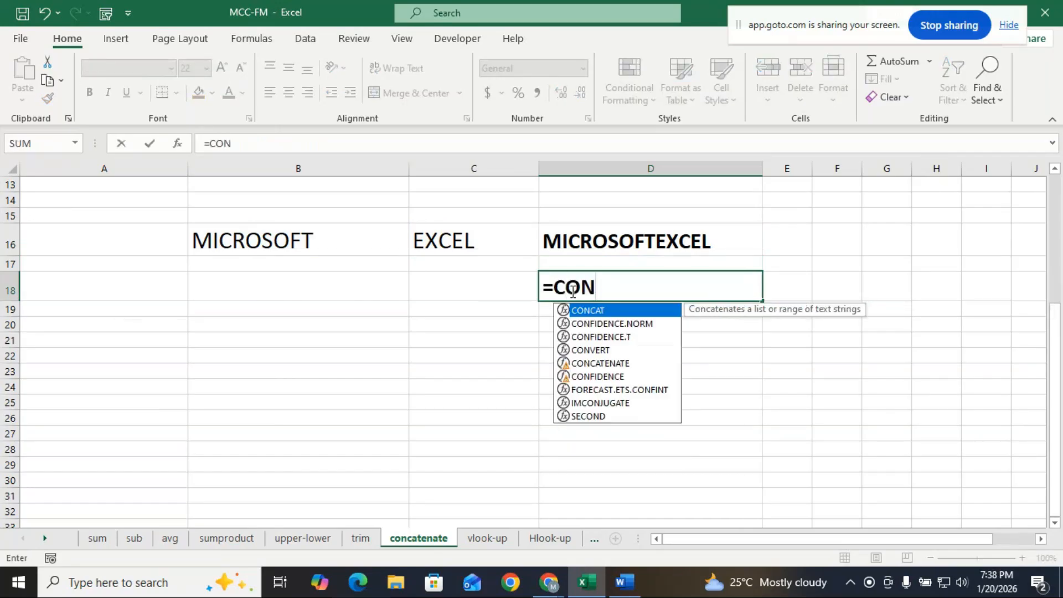
double_click(618, 364)
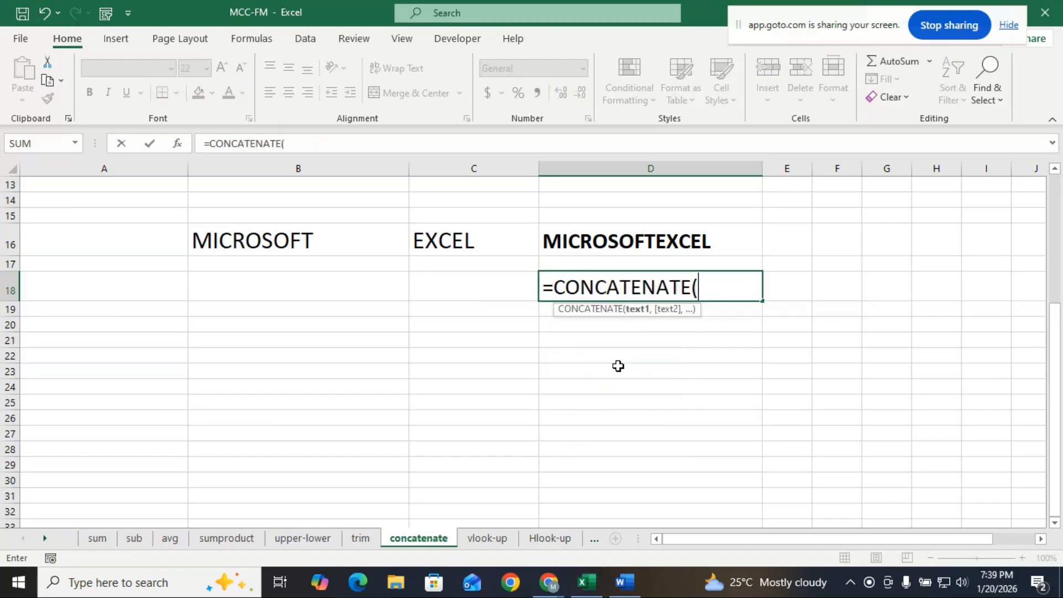
left_click(295, 240)
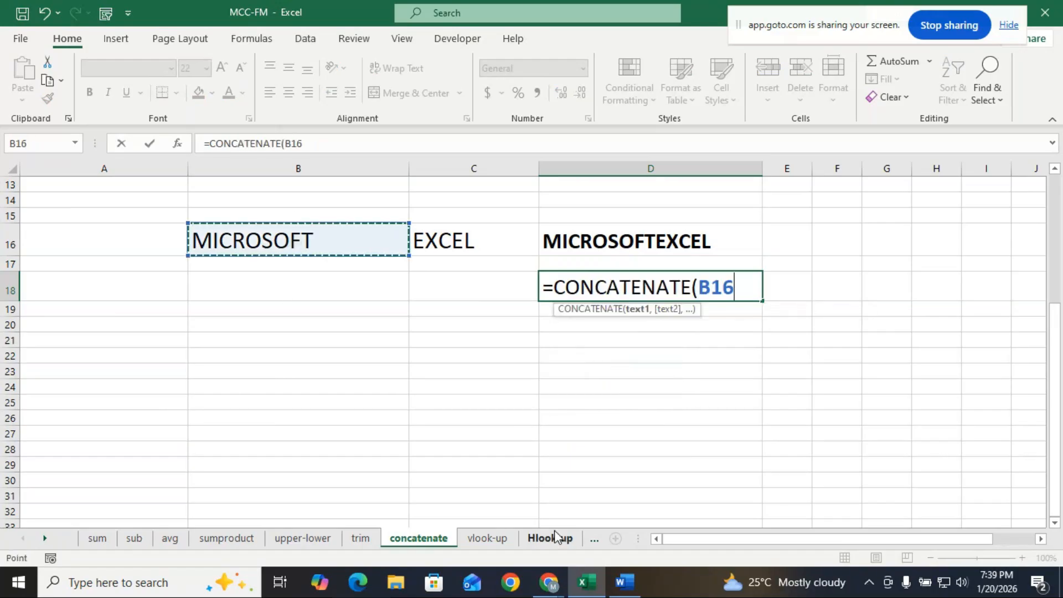
type(",\"")
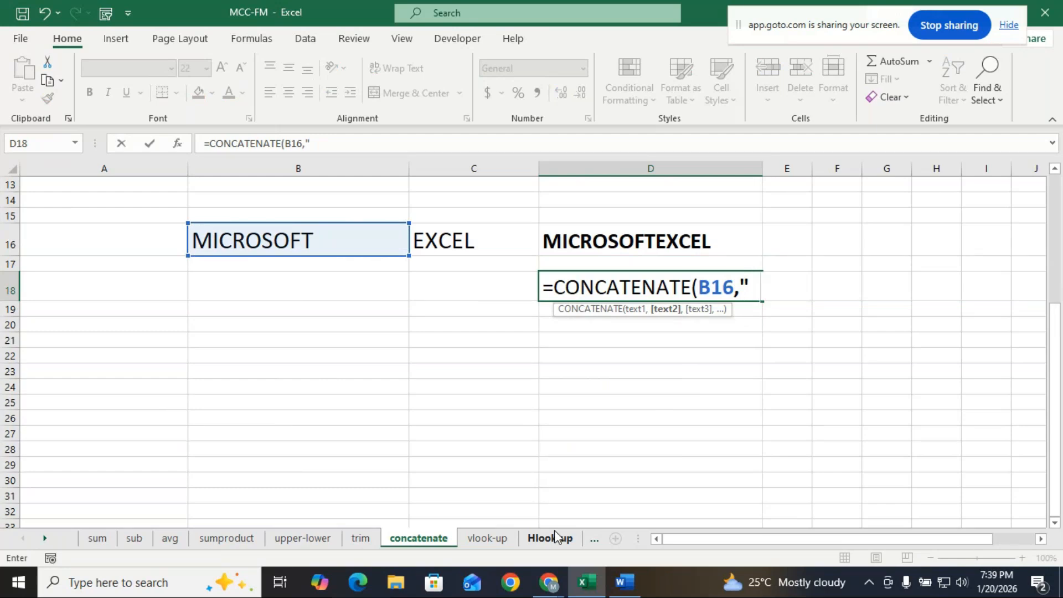
type("\",")
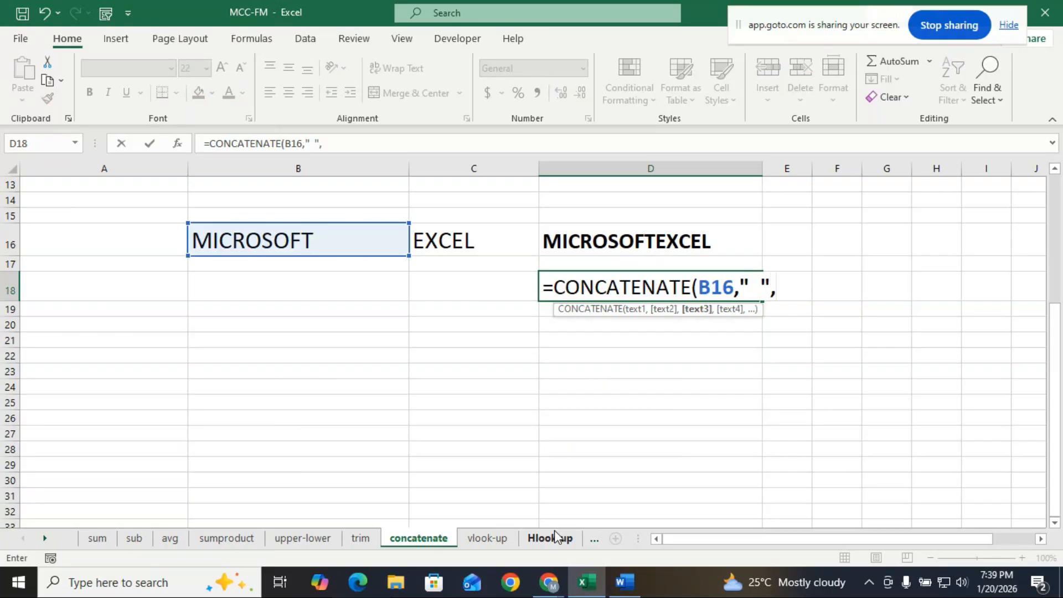
left_click(474, 238)
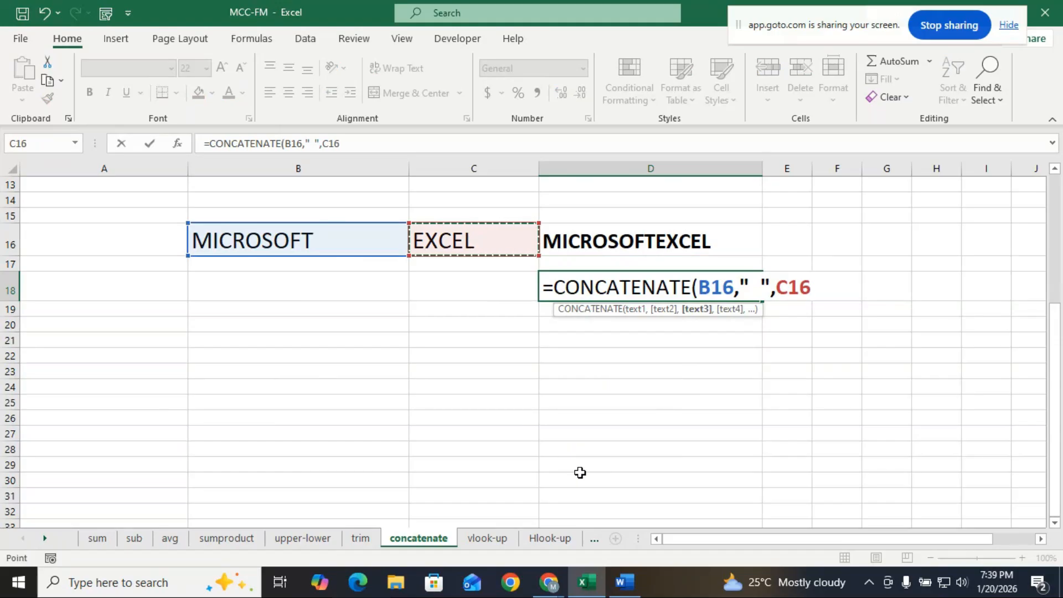
type(")")
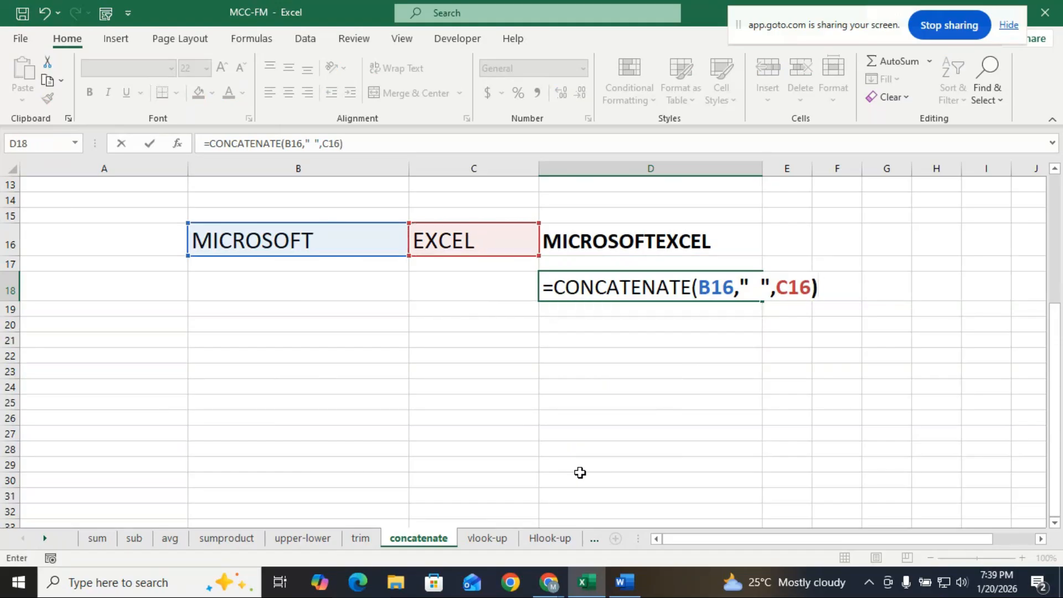
key("Return")
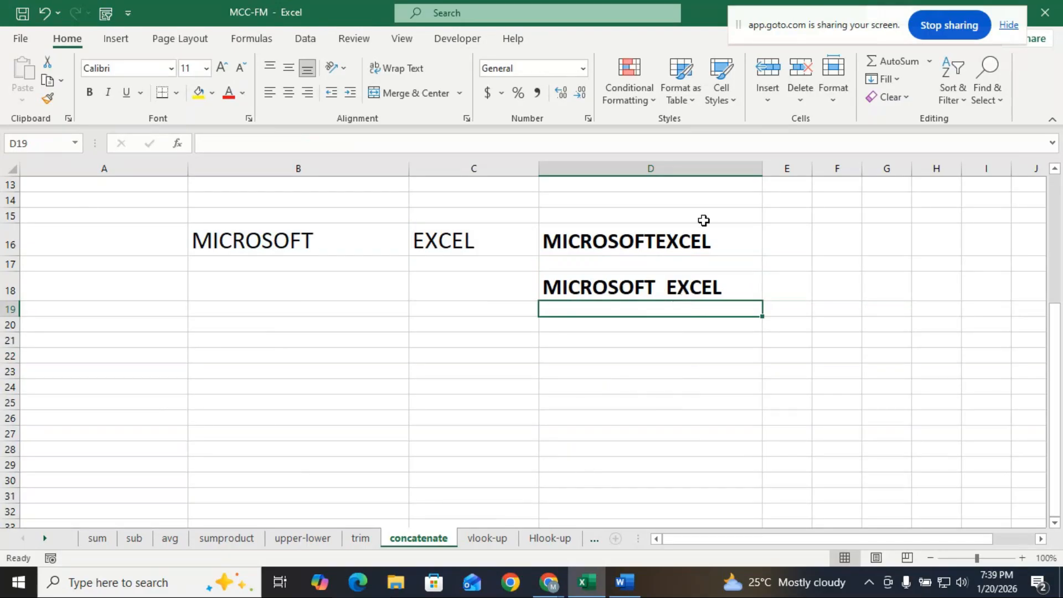
Extend the header in D4 of the names table to read "Concatenated Text (WS)"
scroll(689, 278, "up", 1)
scroll(689, 278, "up", 4)
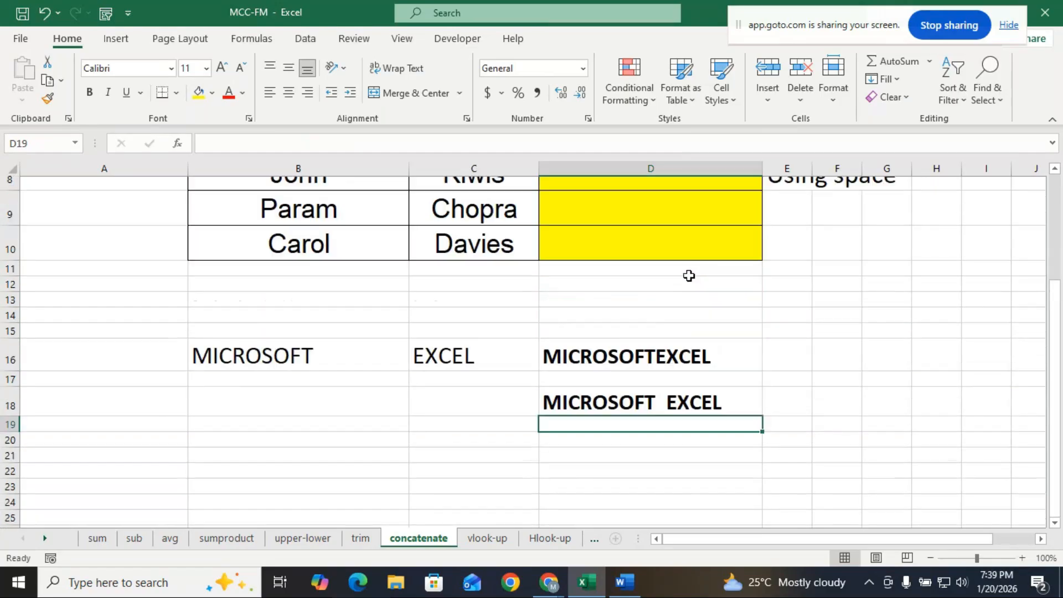
scroll(688, 277, "down", 1)
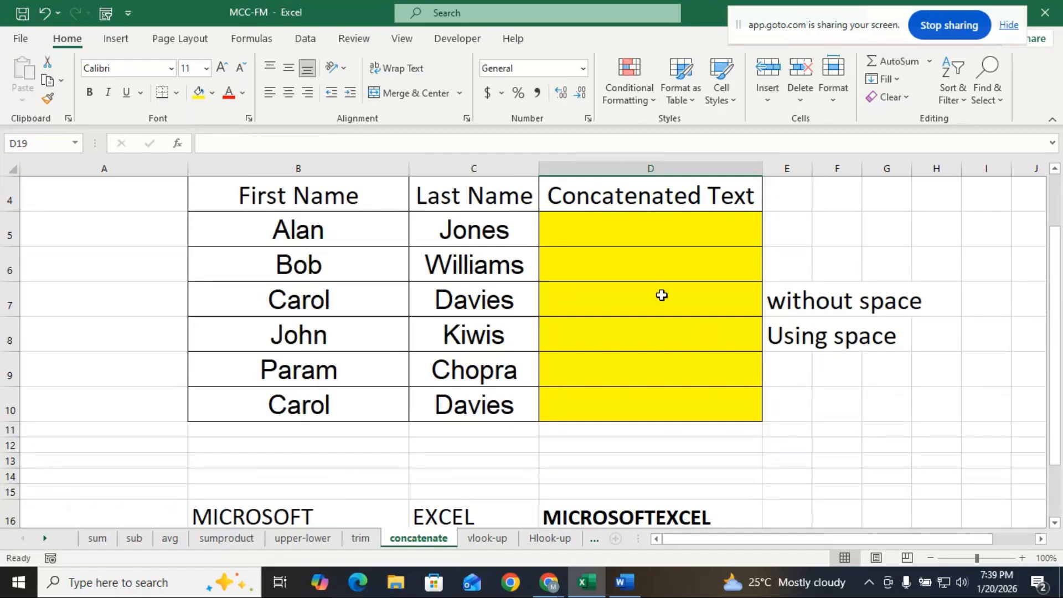
scroll(663, 253, "up", 1)
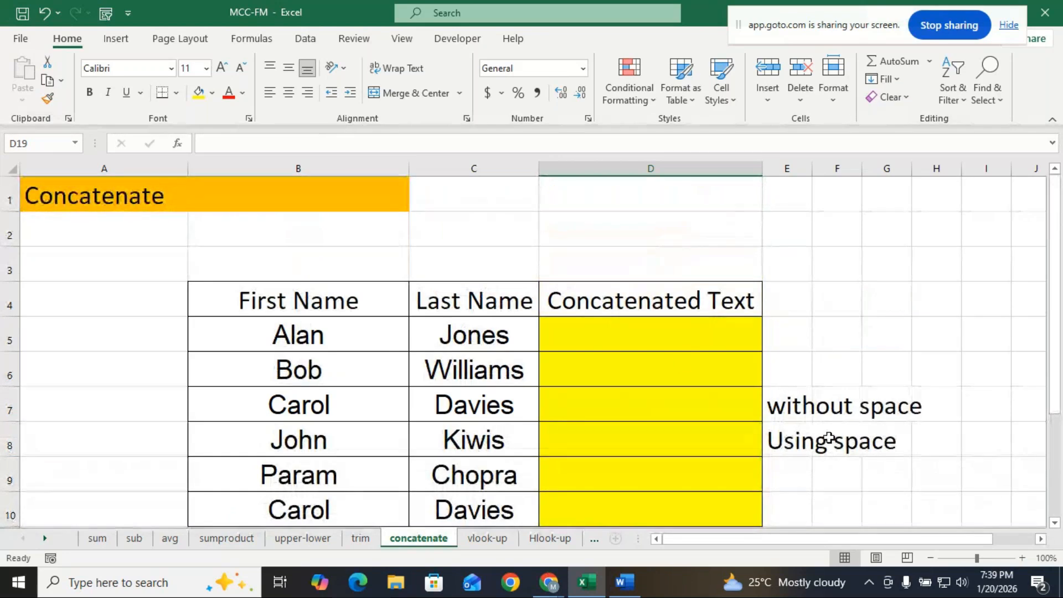
left_click(661, 339)
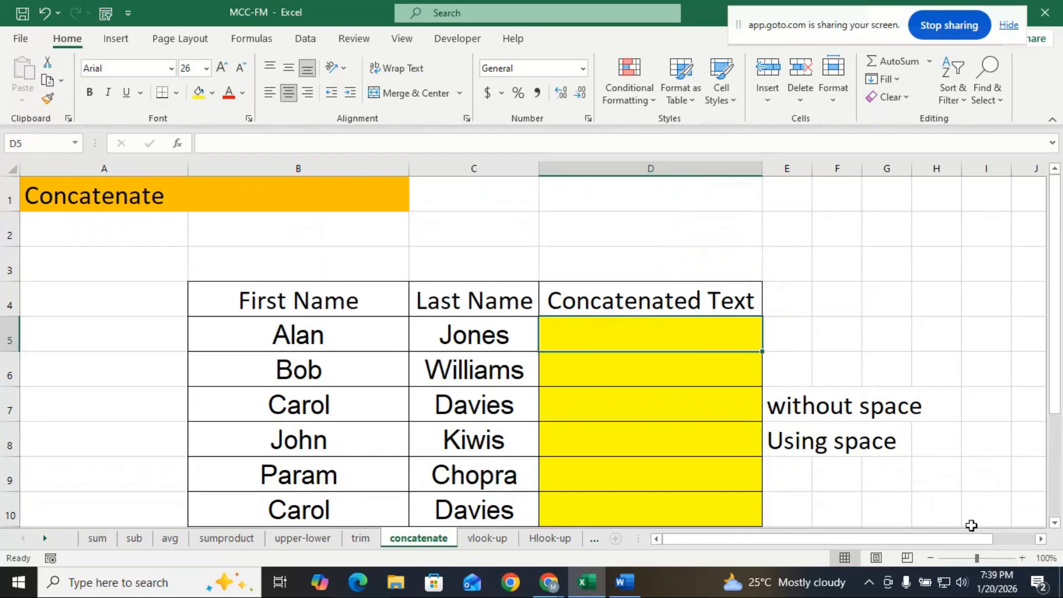
left_click(838, 445)
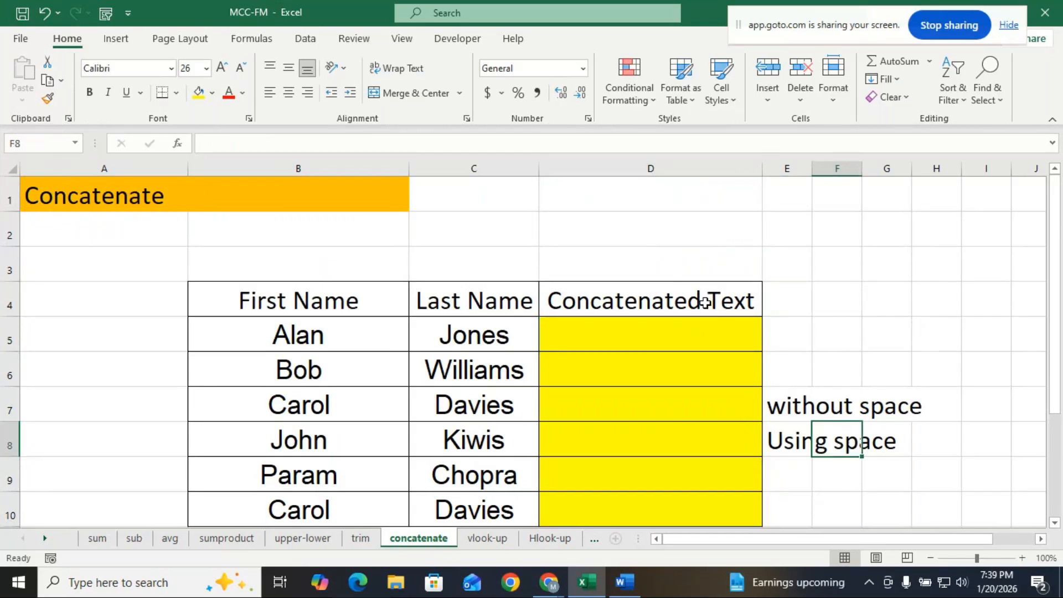
double_click(667, 303)
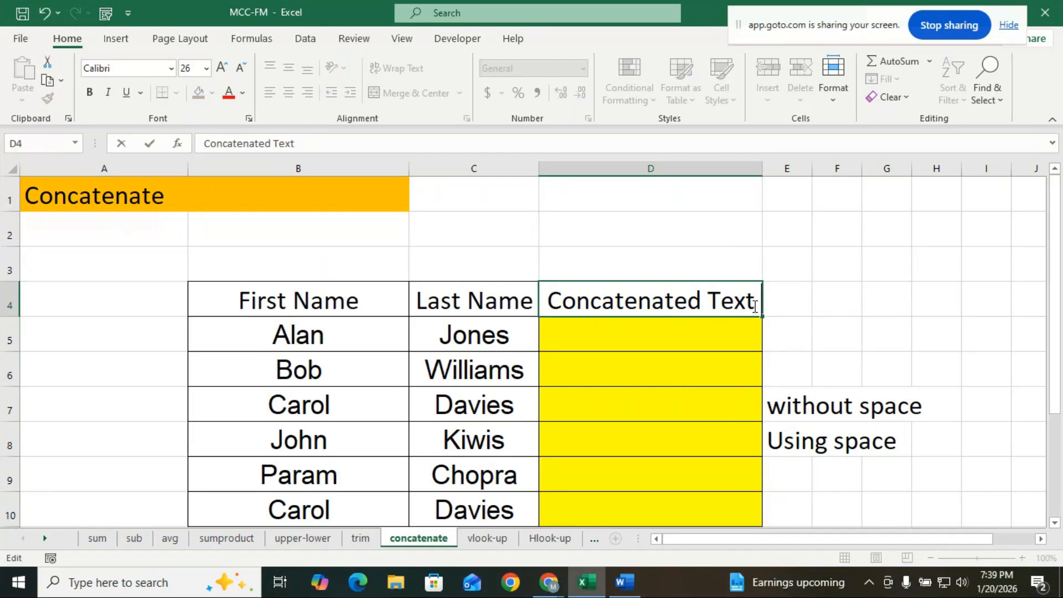
type("(WS ")
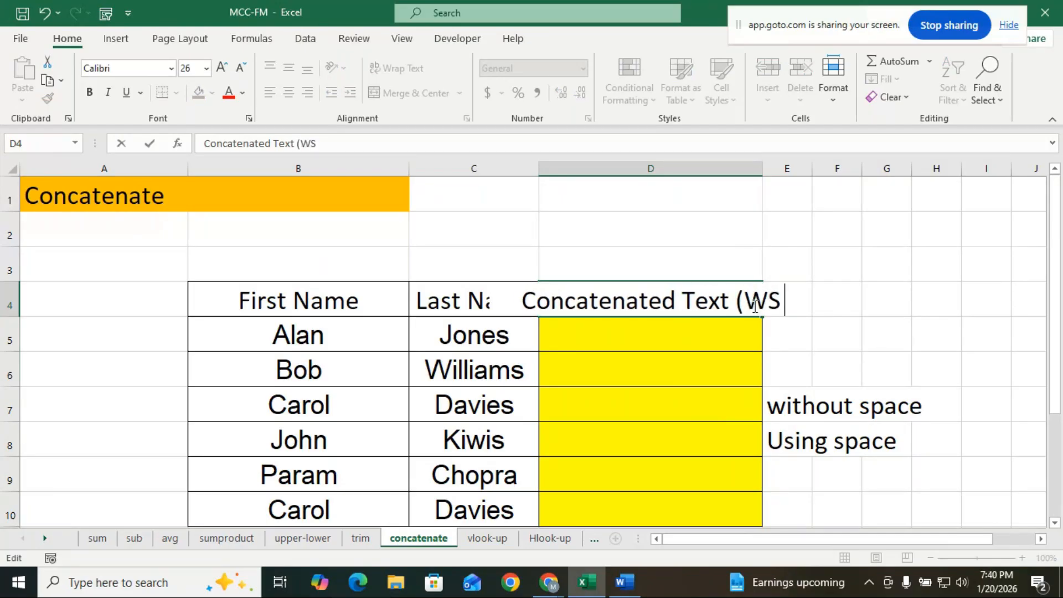
type(")")
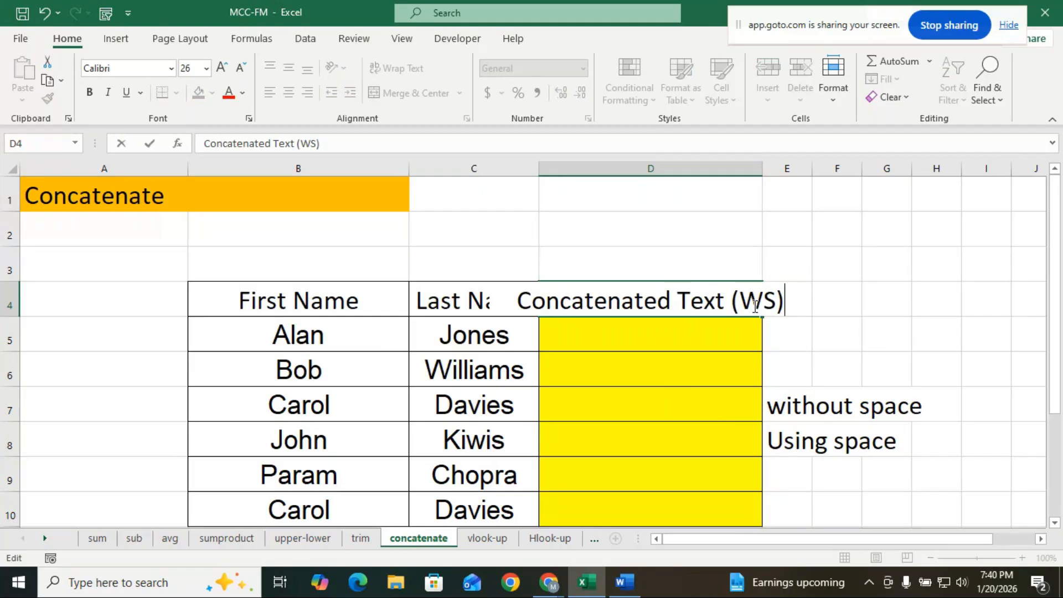
Auto-fit the width of column D to its extended header text
left_click(761, 169)
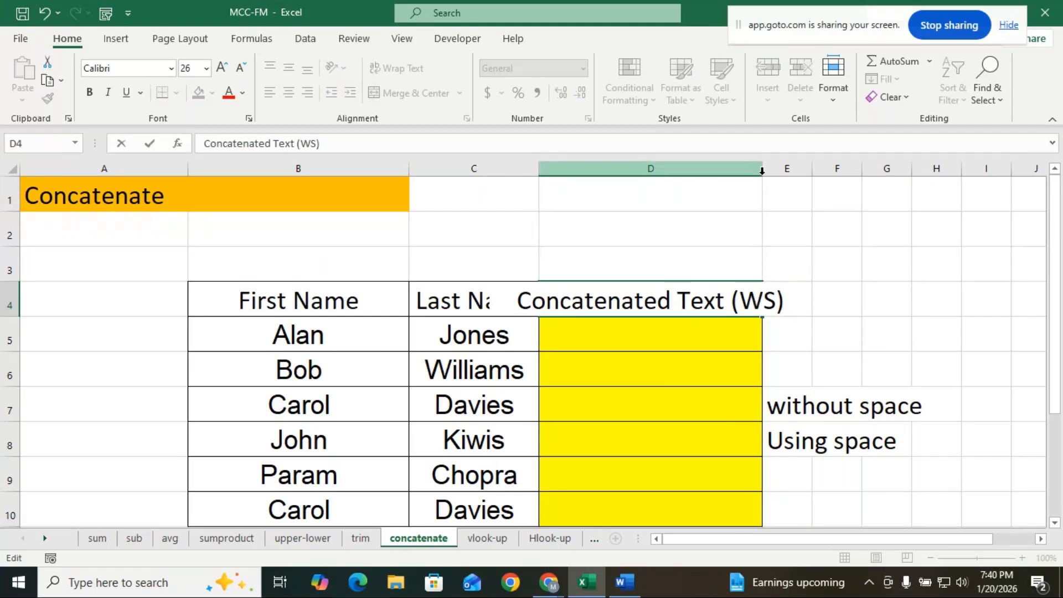
left_click(764, 169)
left_click(797, 404)
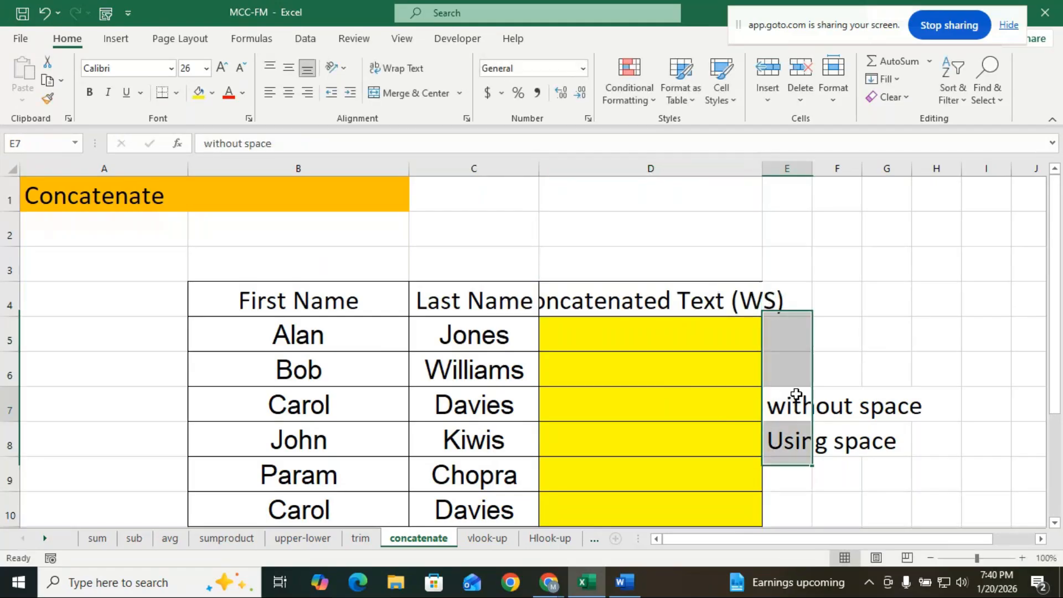
double_click(762, 175)
left_click(851, 301)
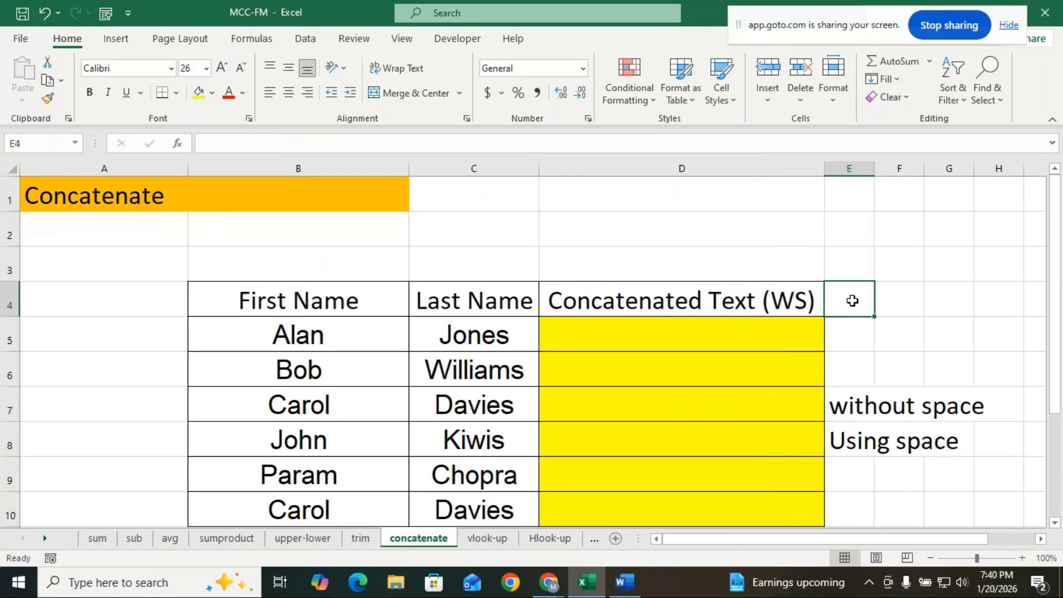
Copy the "Concatenated Text (WS)" header from D4 into the adjacent cell E4
left_click(754, 304)
right_click(719, 282)
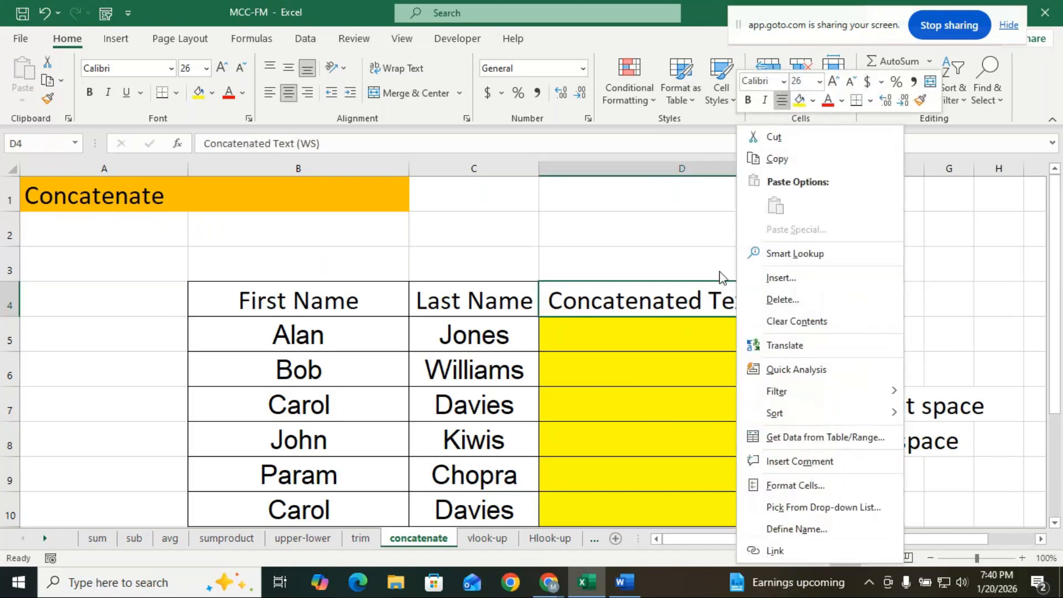
left_click(791, 161)
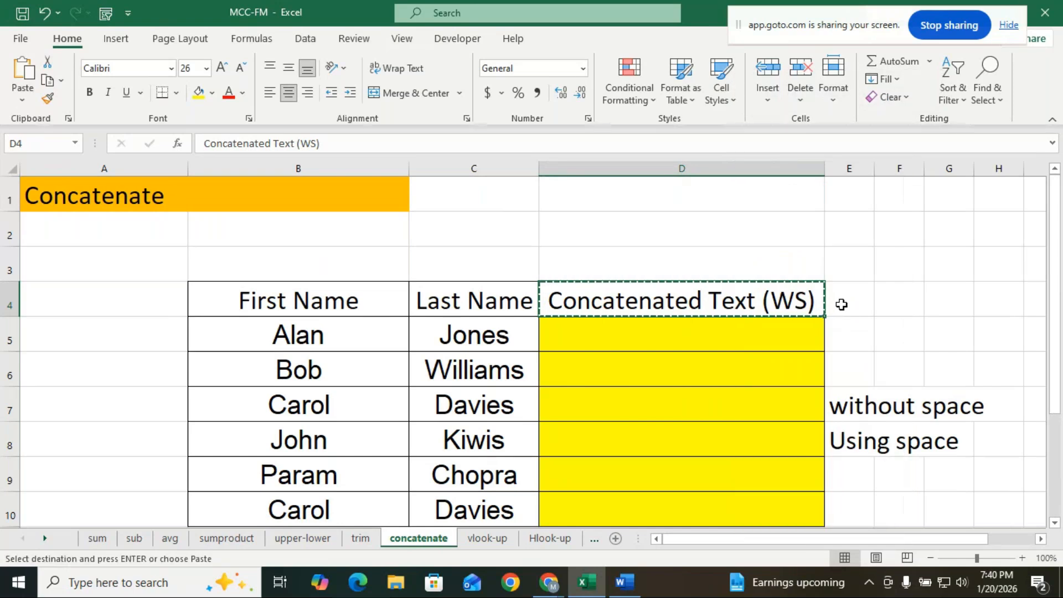
left_click(842, 303)
right_click(842, 303)
left_click(861, 230)
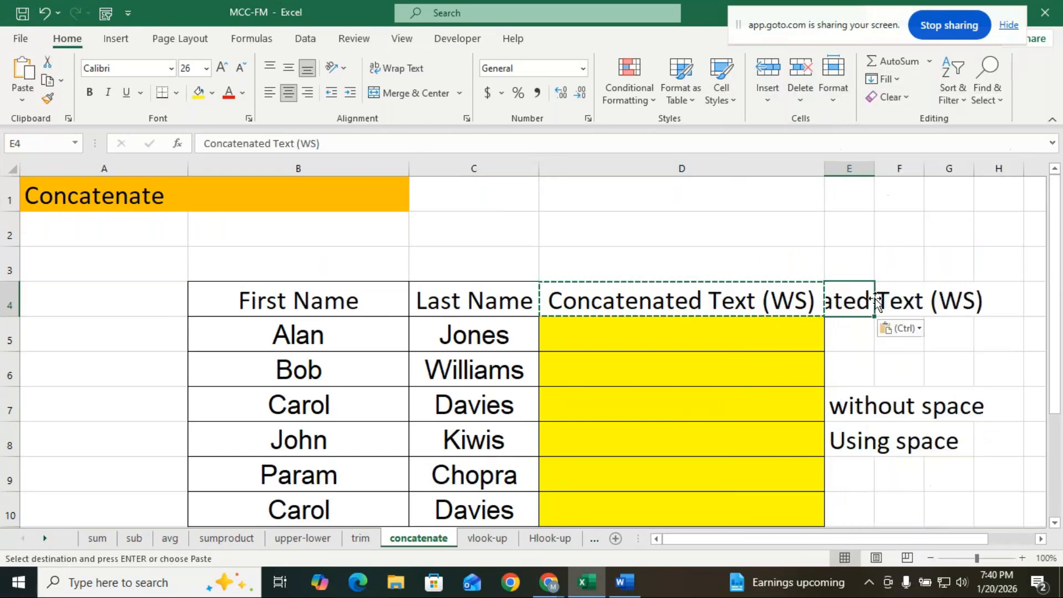
Auto-fit the width of column E to its header text
left_click(882, 365)
double_click(958, 304)
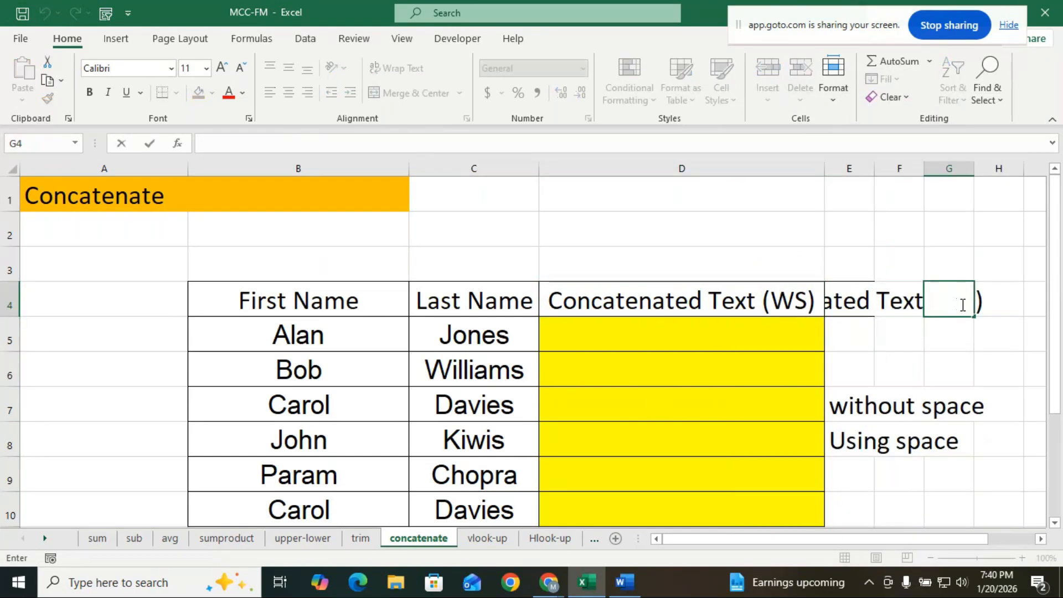
left_click(707, 304)
left_click(966, 300)
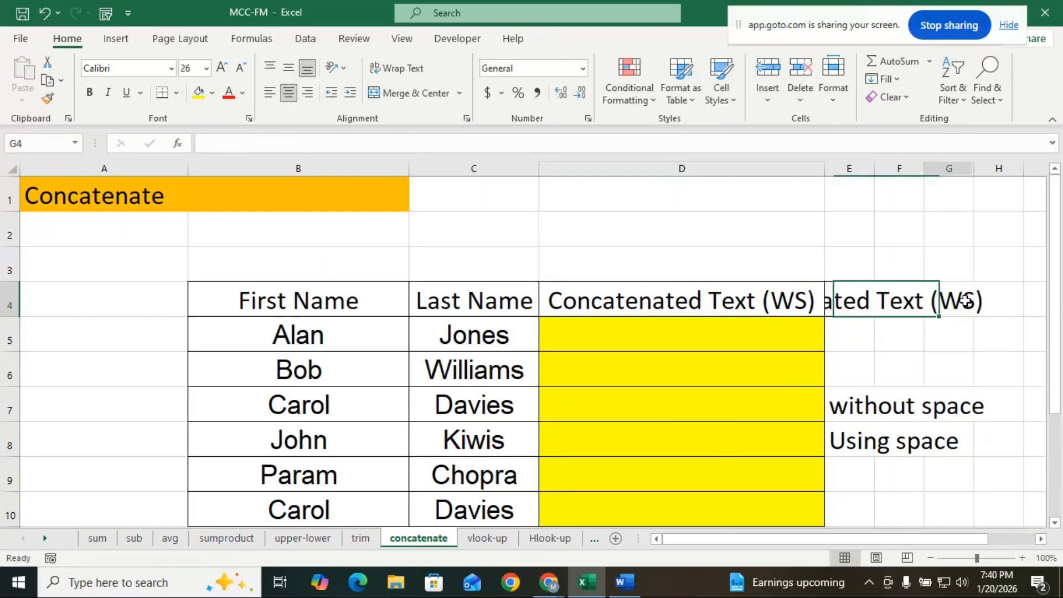
left_click(929, 340)
left_click(944, 304)
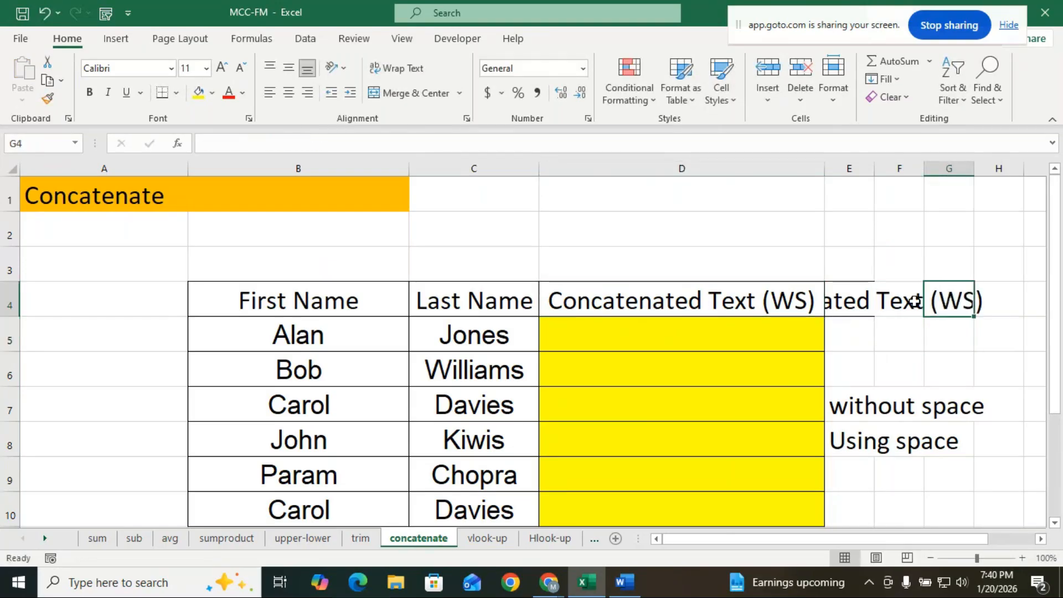
double_click(873, 166)
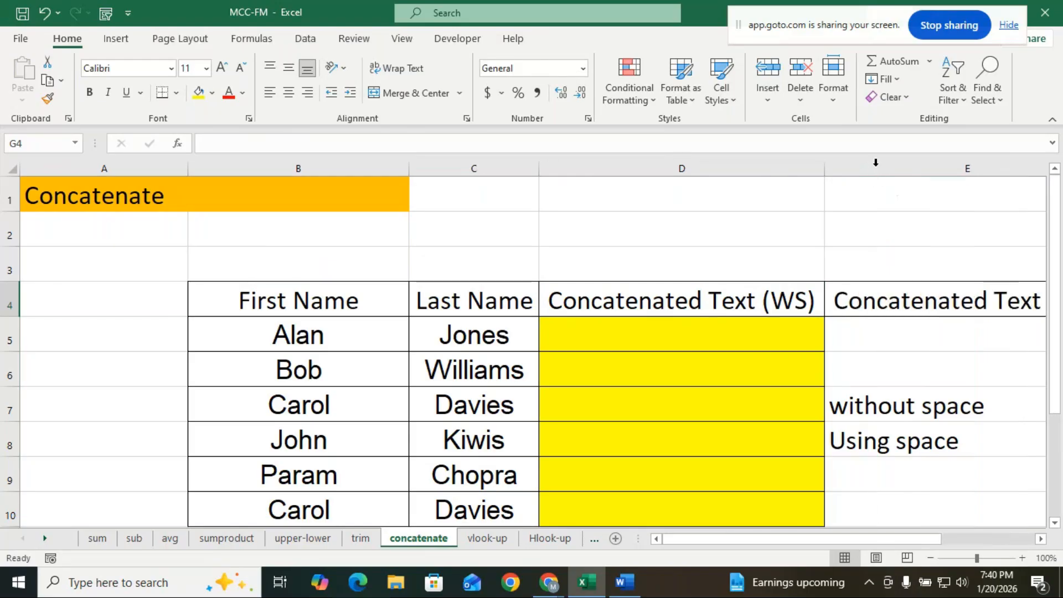
Change the header in E4 of the names table to "Concatenated Text (US)"
left_click(932, 557)
left_click(932, 558)
left_click(932, 557)
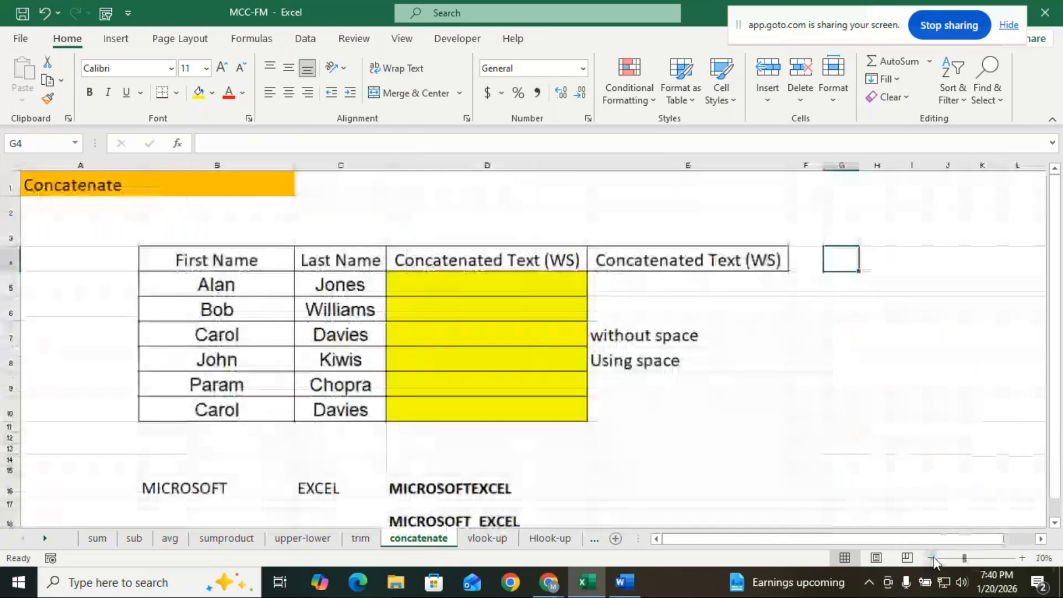
left_click(766, 409)
left_click(758, 262)
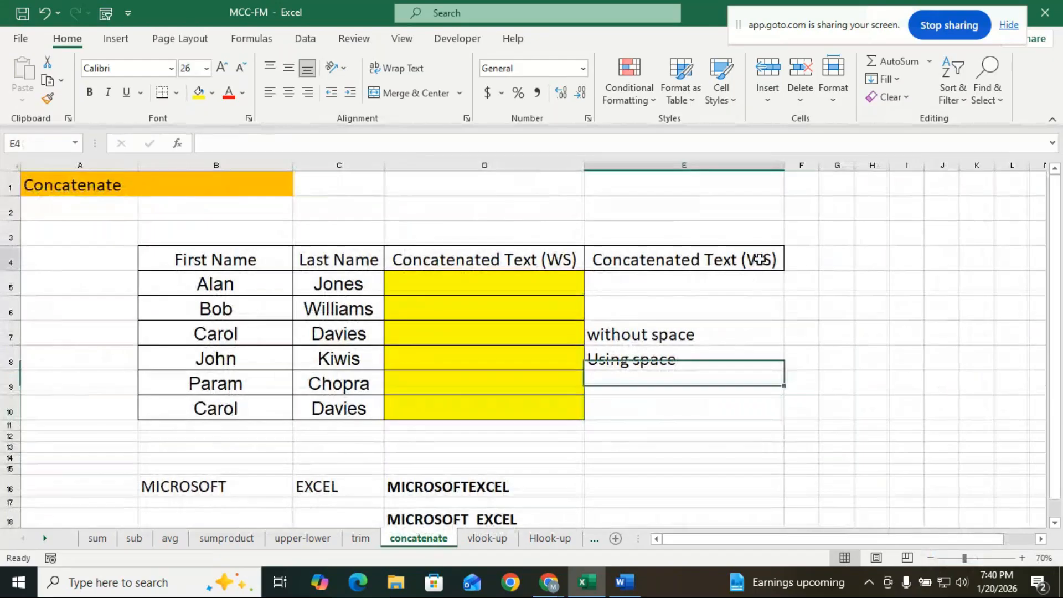
left_click(310, 143)
key("BackSpace")
type("U")
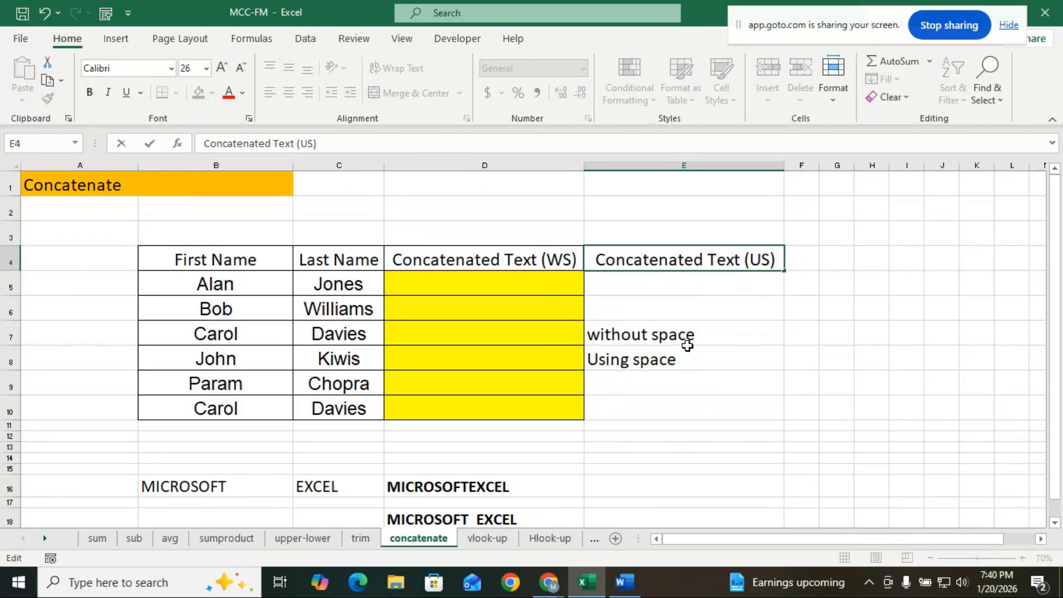
Clear the notes "without space" and "Using space" from cells E7 and E8
left_click_drag(670, 335, 674, 360)
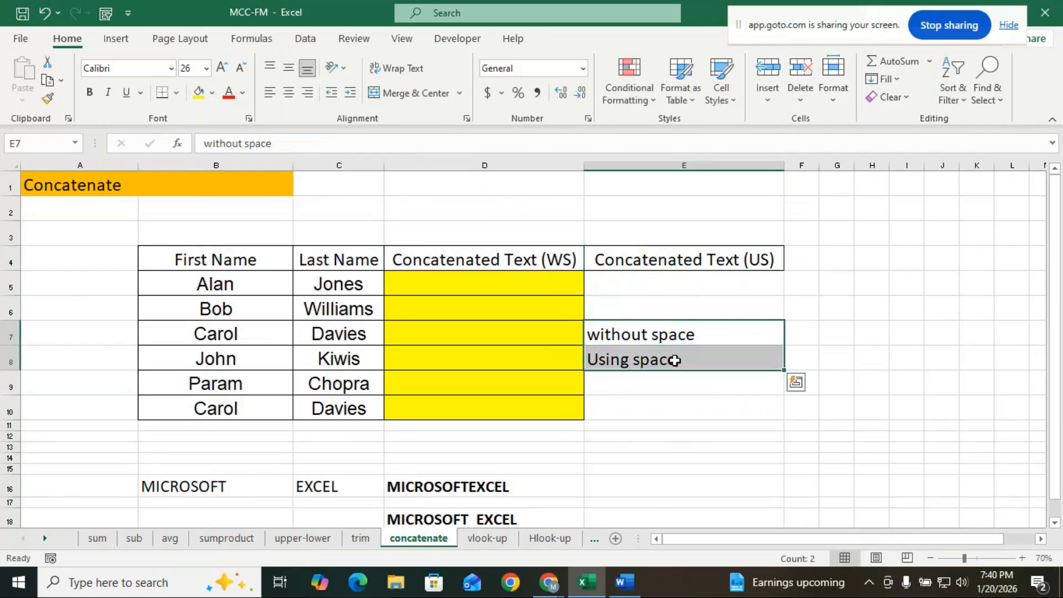
key("BackSpace")
left_click(669, 360)
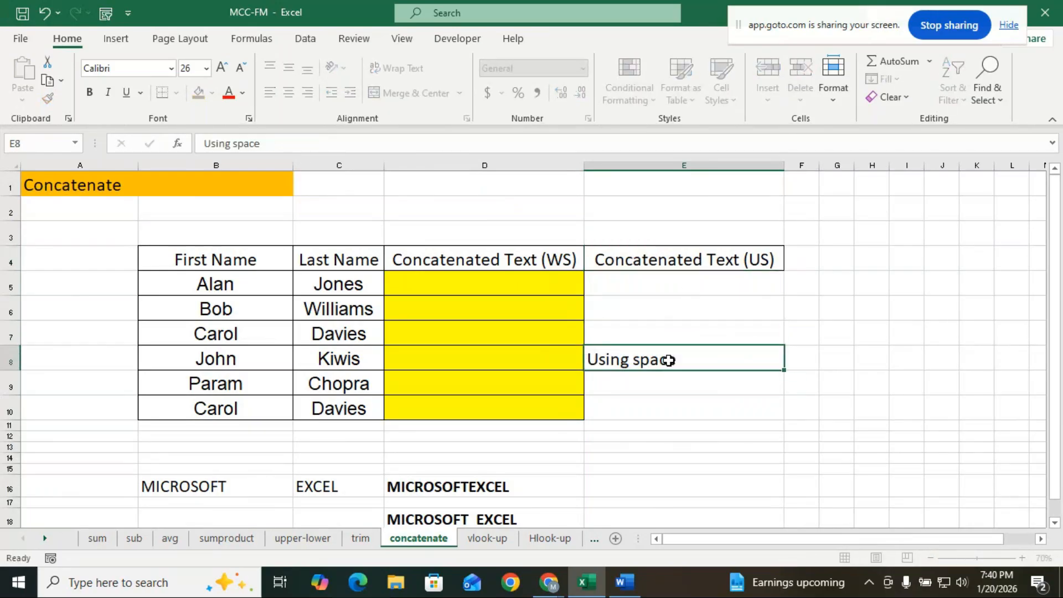
key("Delete")
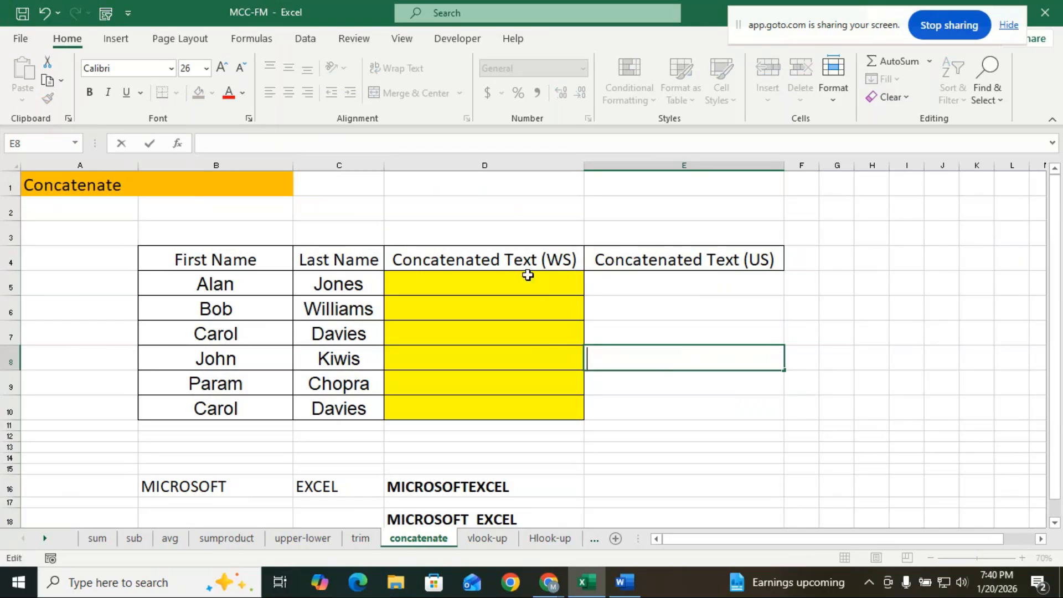
left_click(545, 279)
left_click(671, 264)
left_click(574, 287)
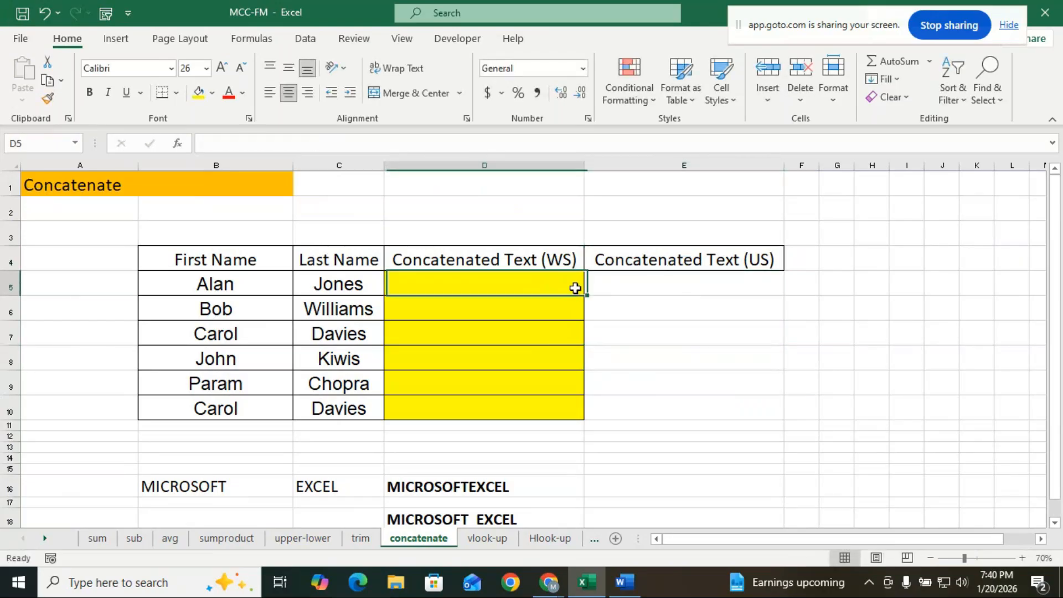
left_click(714, 282)
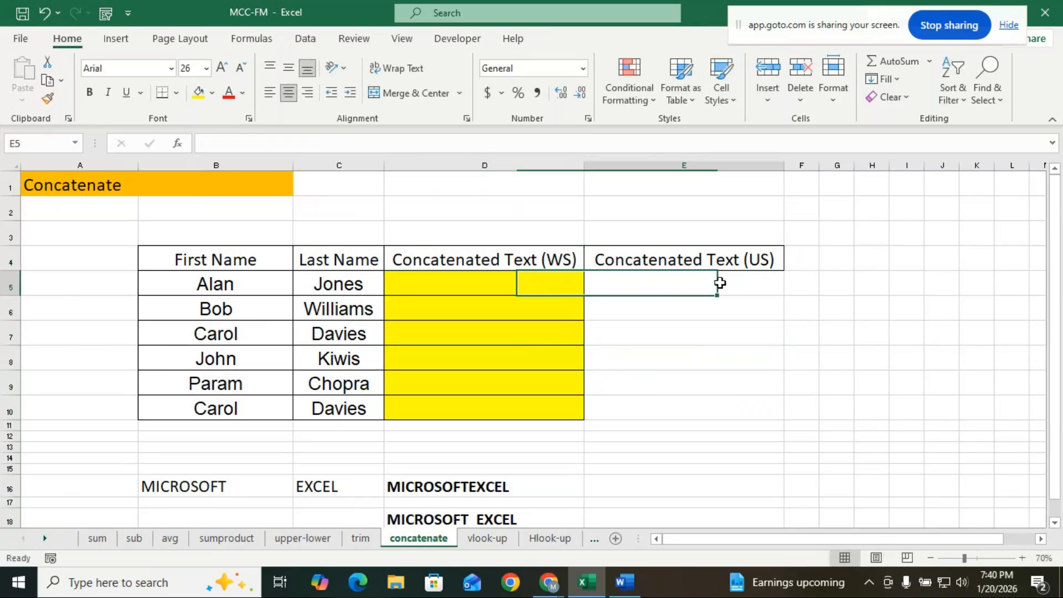
left_click(631, 388)
left_click(535, 284)
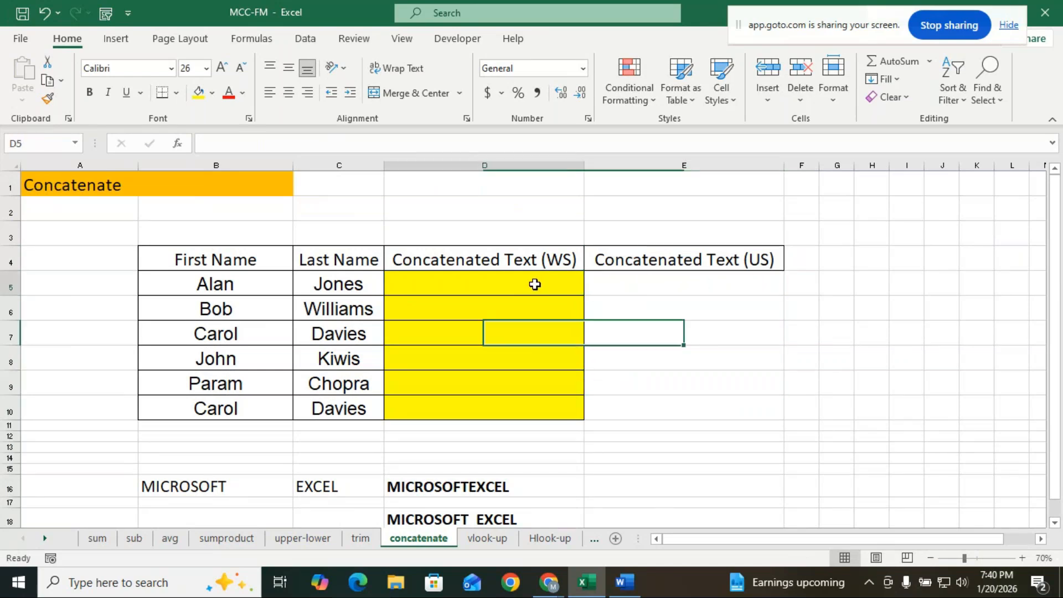
left_click(648, 285)
left_click(726, 401)
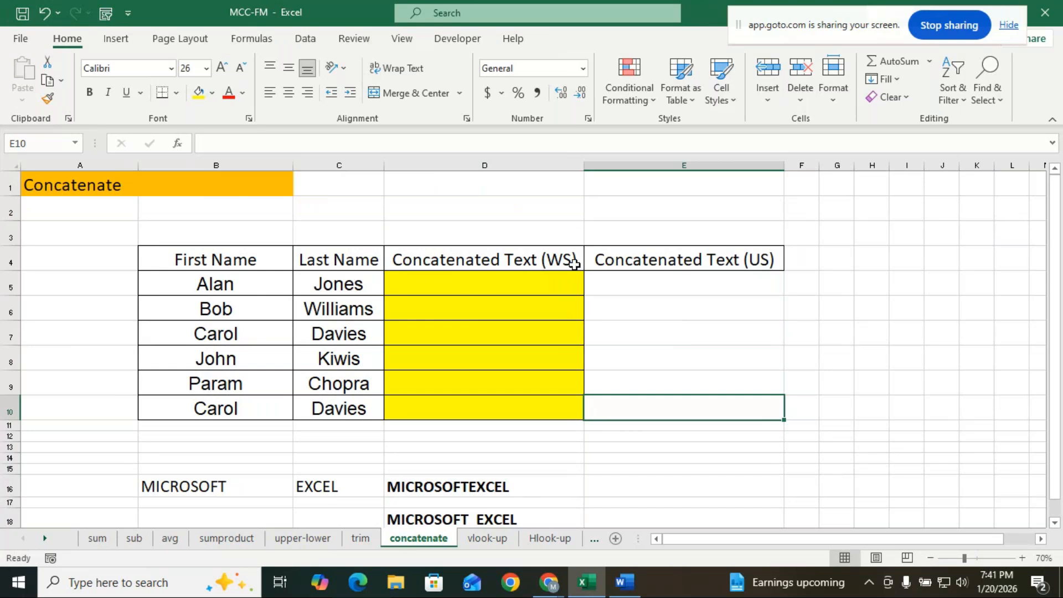
Join the first and last name of the first table row without a space by entering =CONCATENATE(B5,C5) in D5
left_click(516, 280)
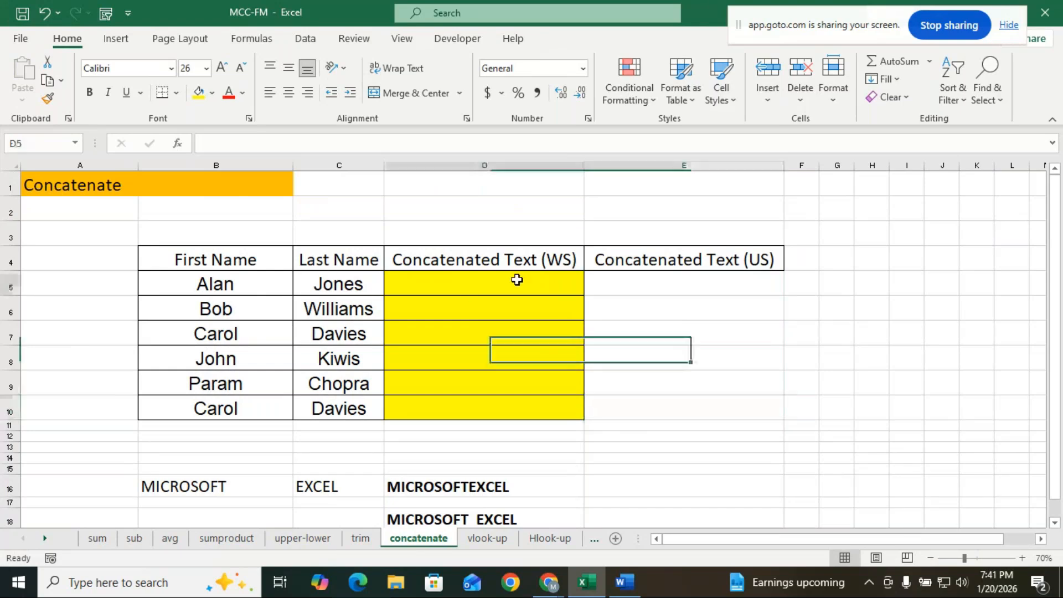
type("=C")
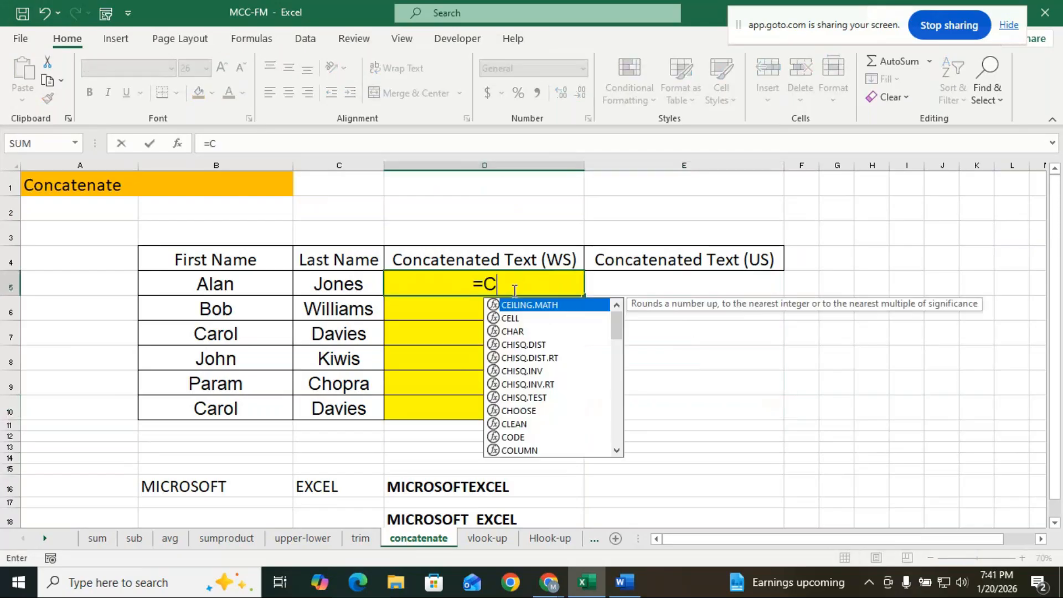
type("ONCA")
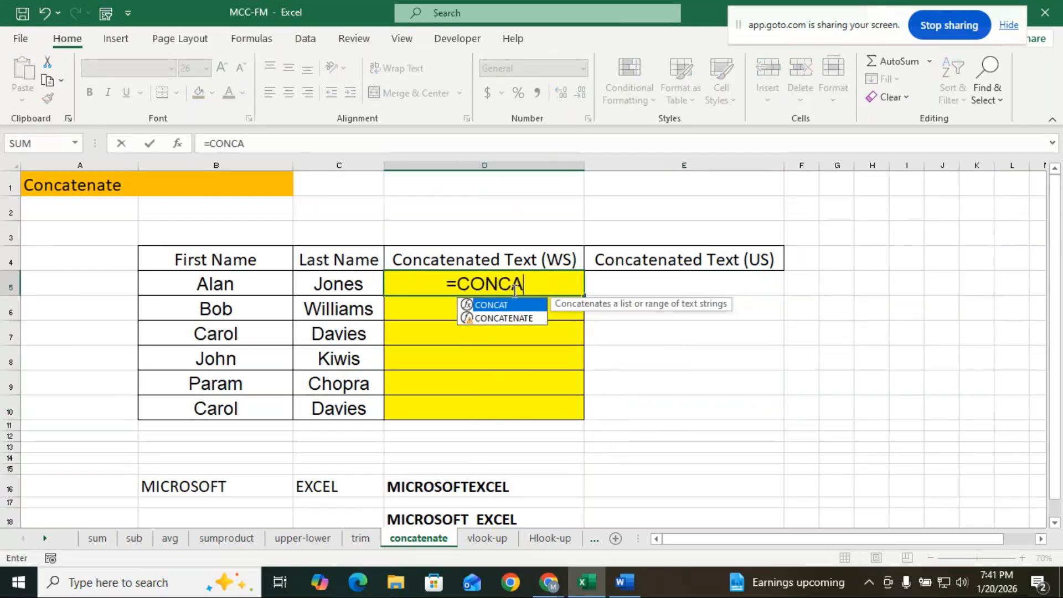
double_click(517, 318)
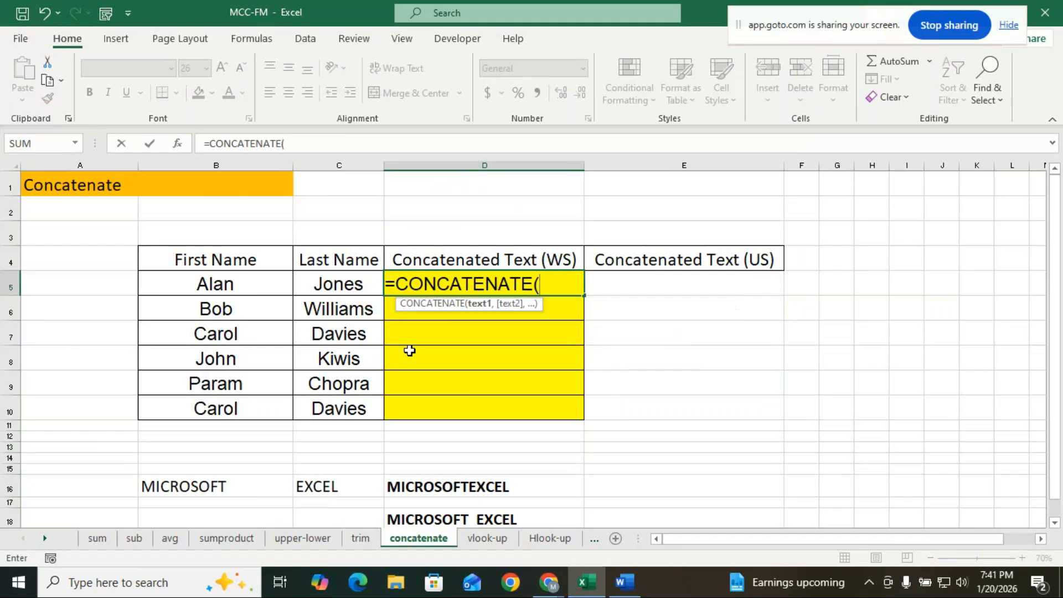
left_click(198, 286)
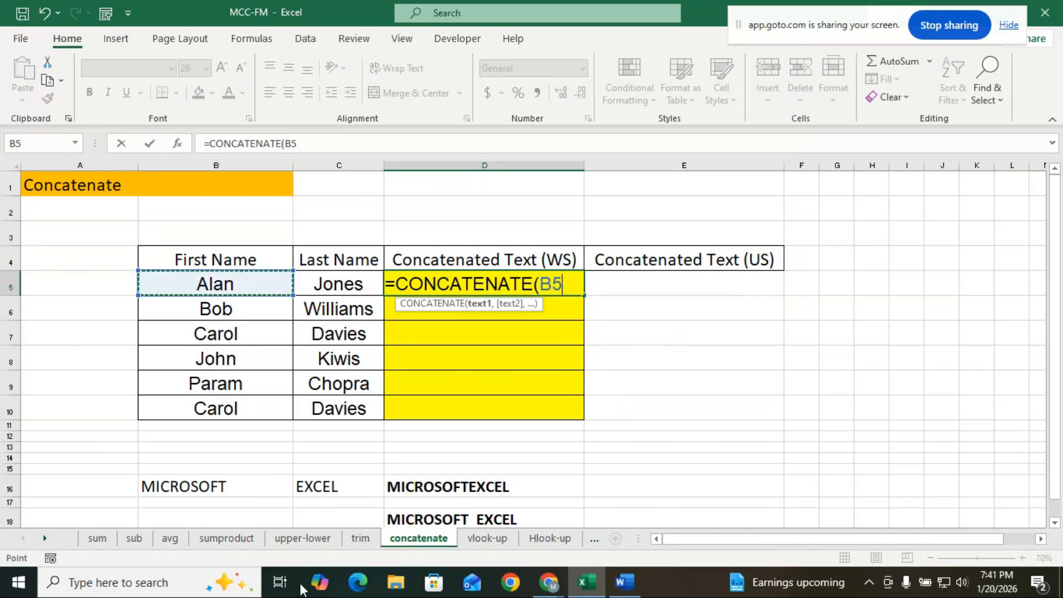
type(",")
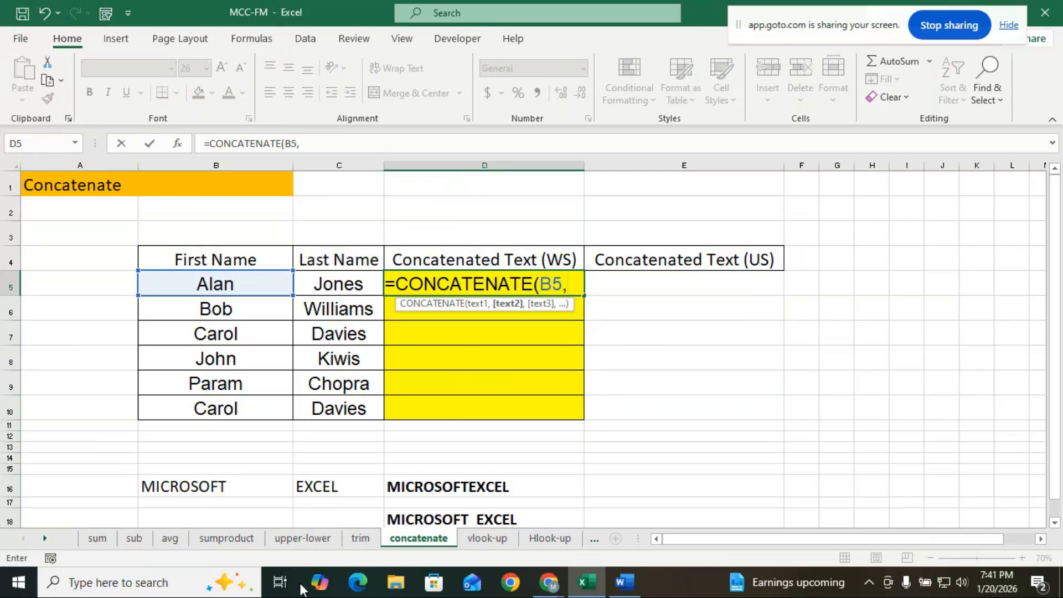
left_click(337, 290)
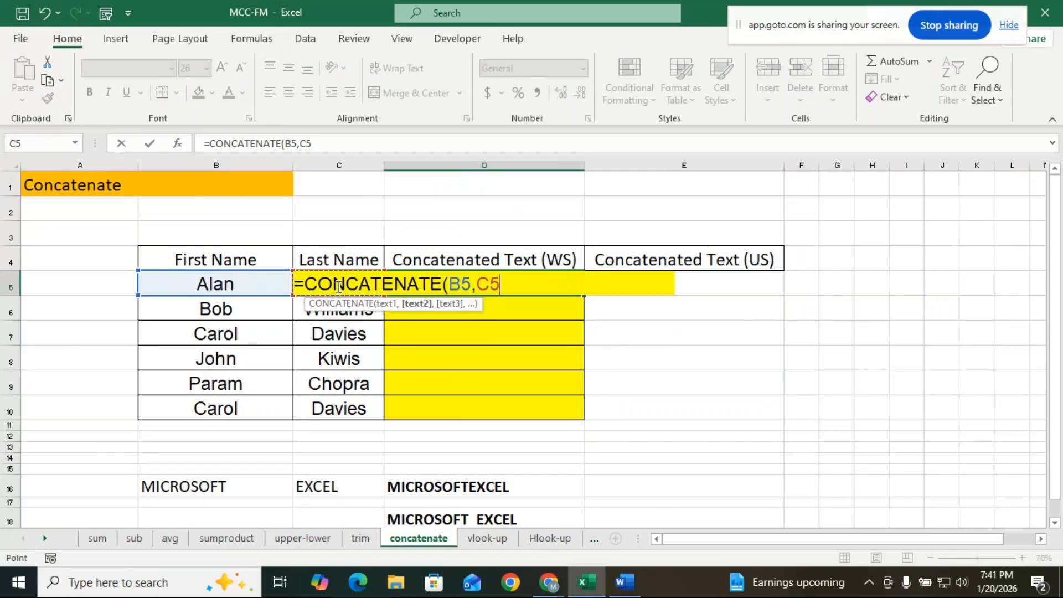
type(")")
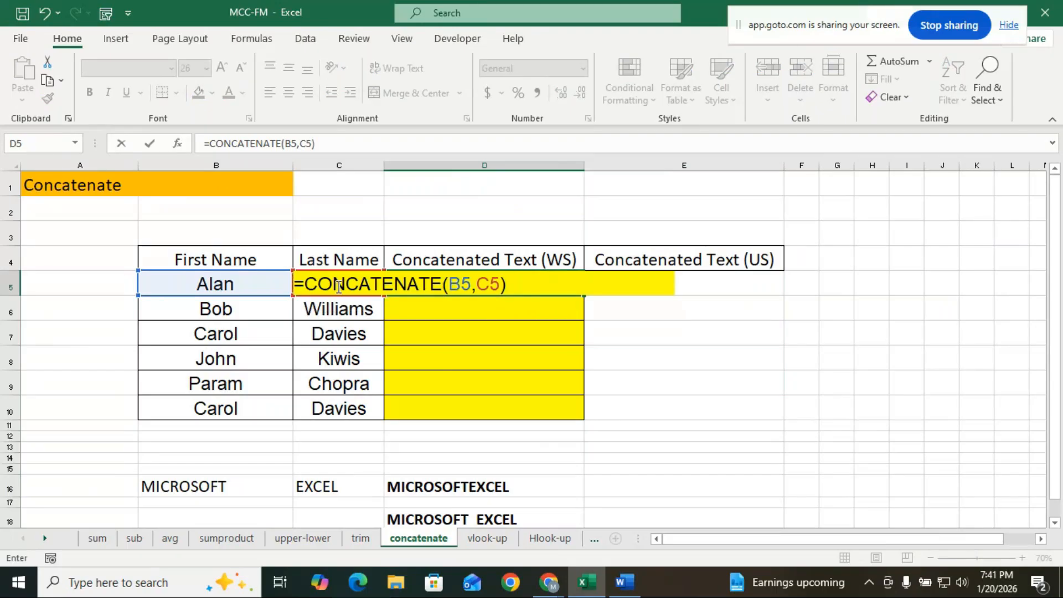
key("Return")
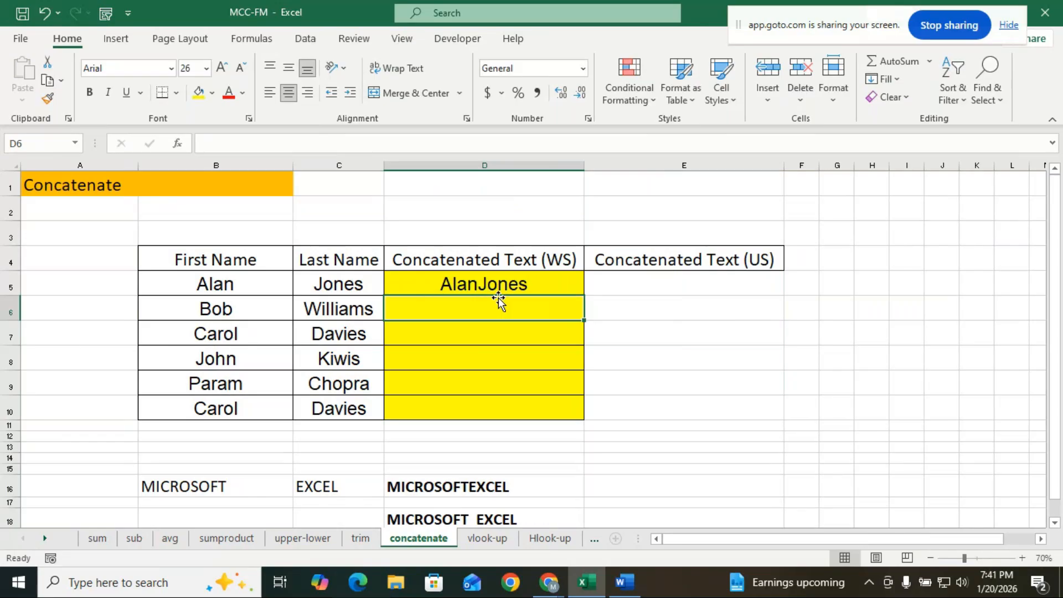
Enter =CONCATENATE(B5," ",C5) in E5 to join the first row's names with a double space between them
left_click_drag(499, 297, 740, 282)
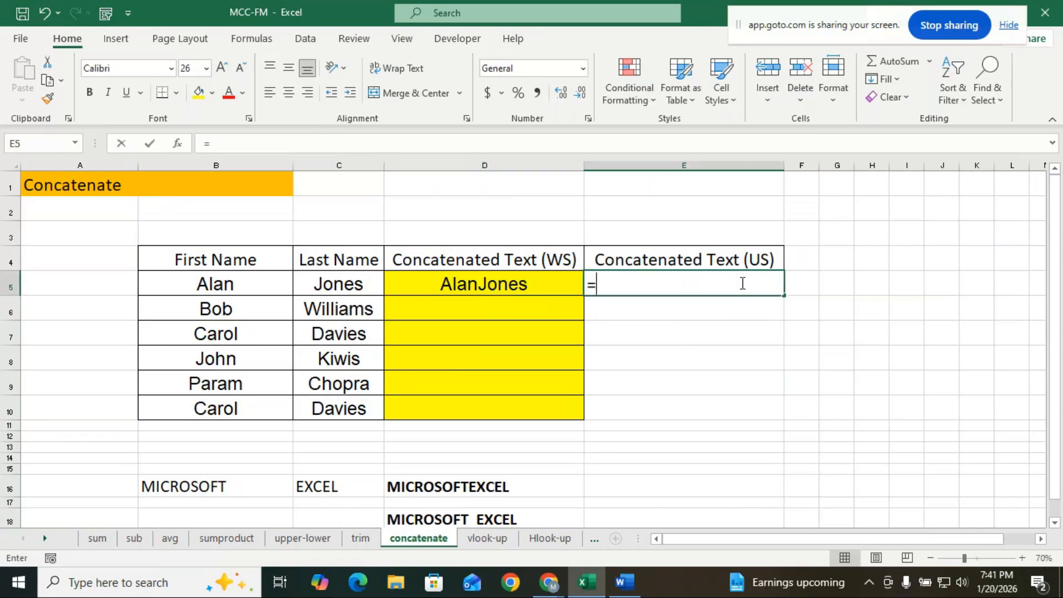
type("=CON")
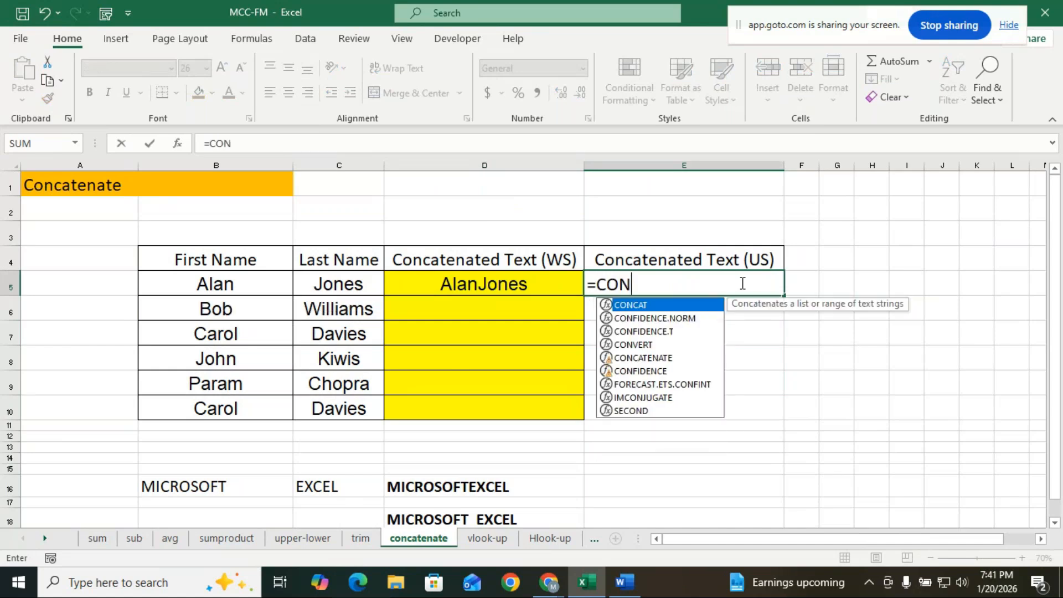
type("C")
left_click(653, 320)
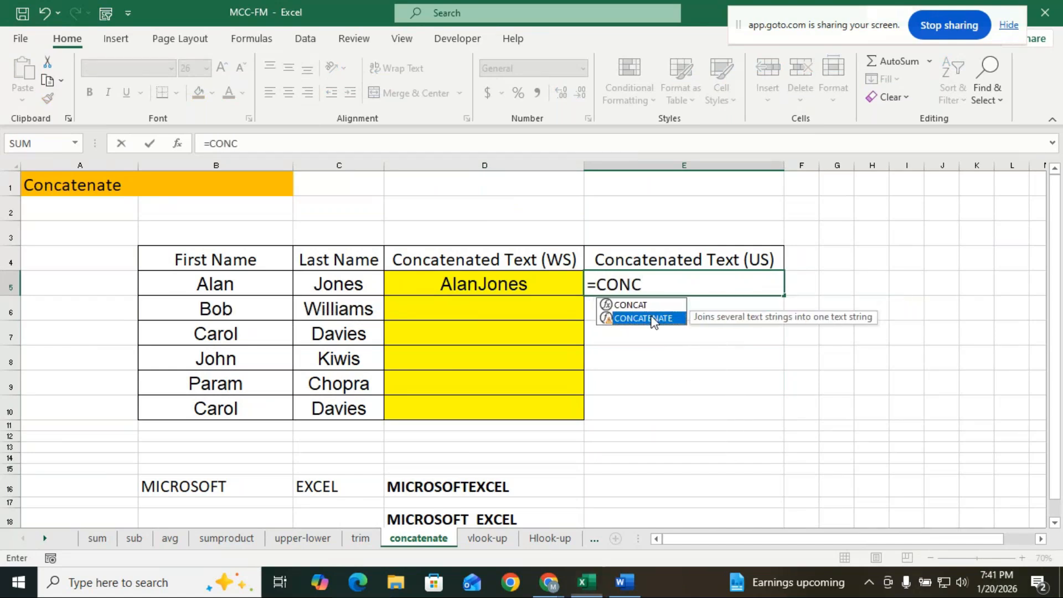
double_click(653, 319)
left_click(215, 284)
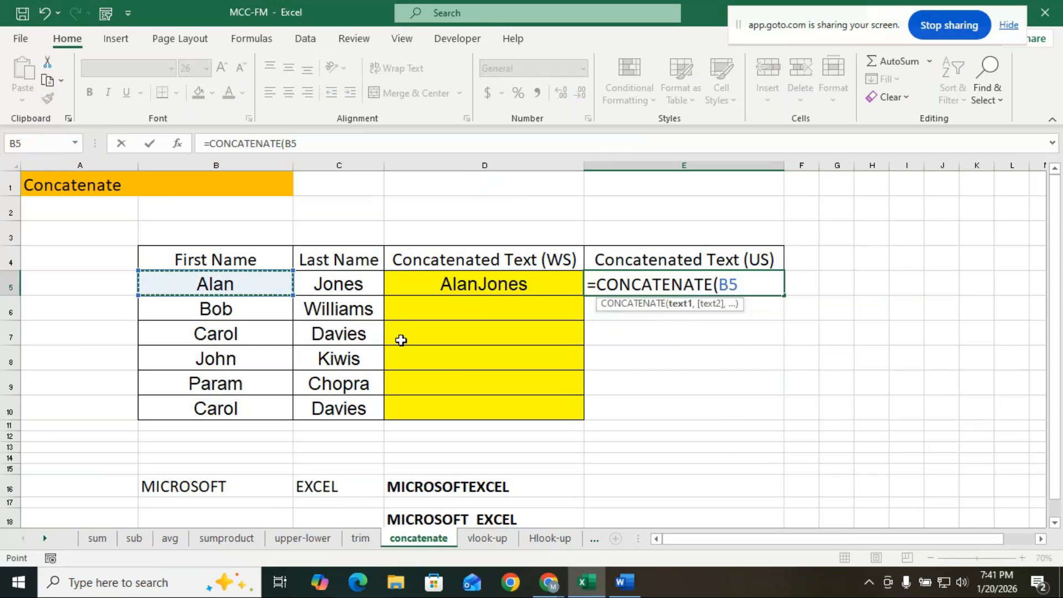
type(",")
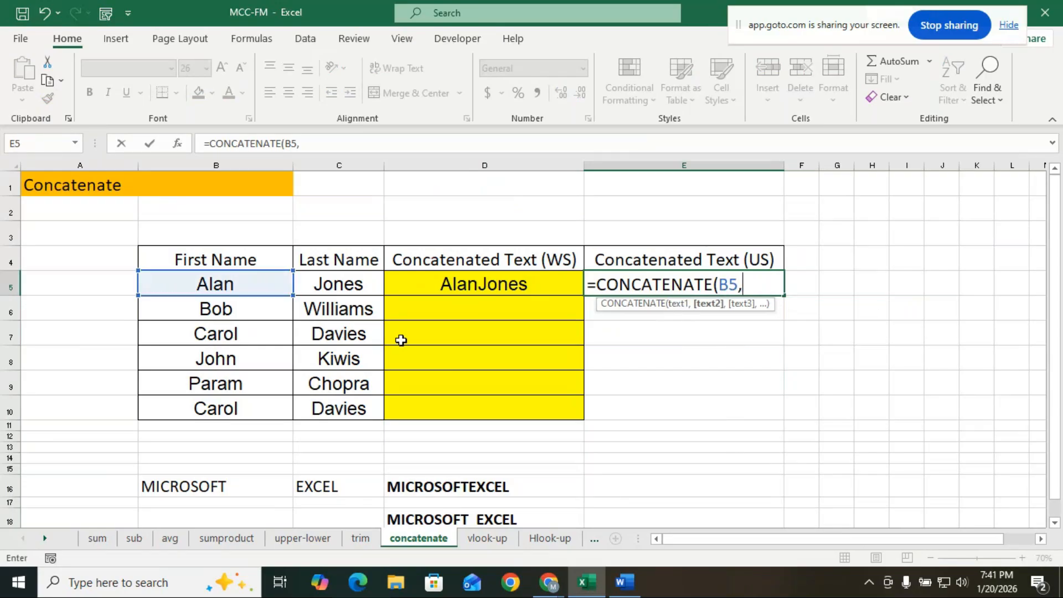
type("\"")
type("\",")
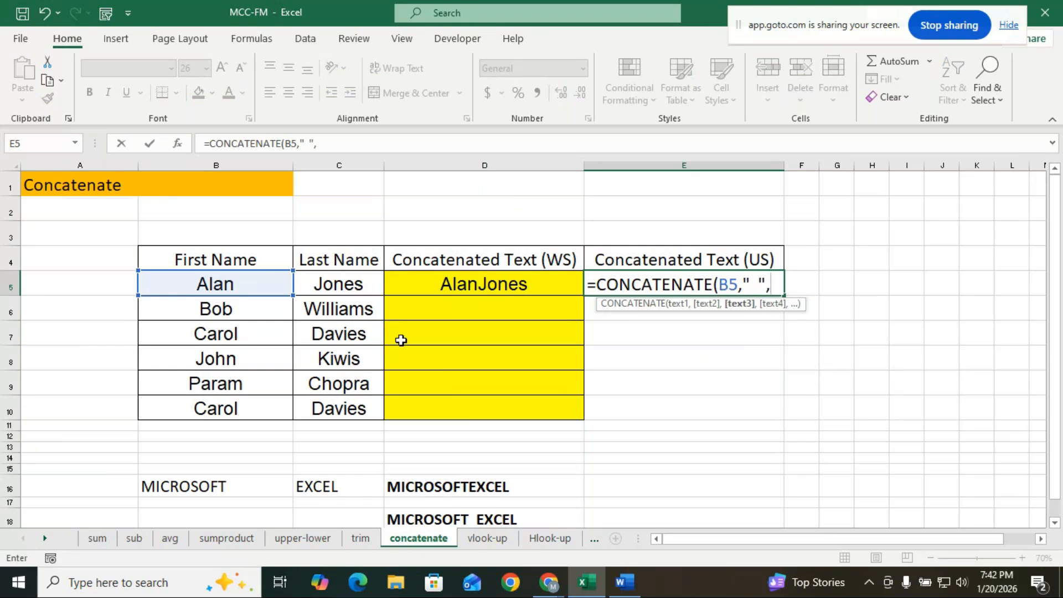
left_click(366, 285)
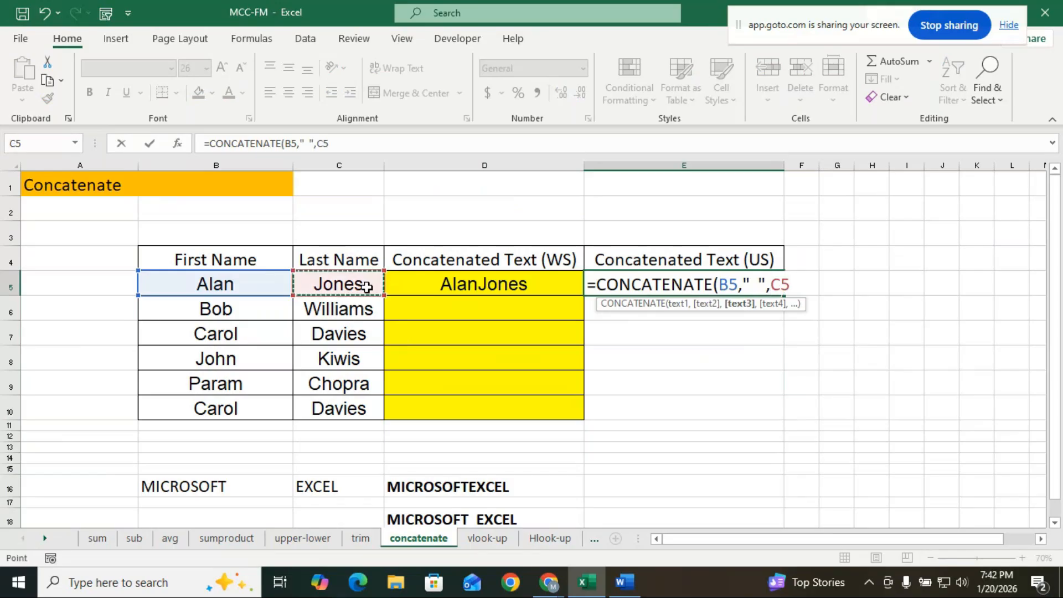
type(")")
key("Return")
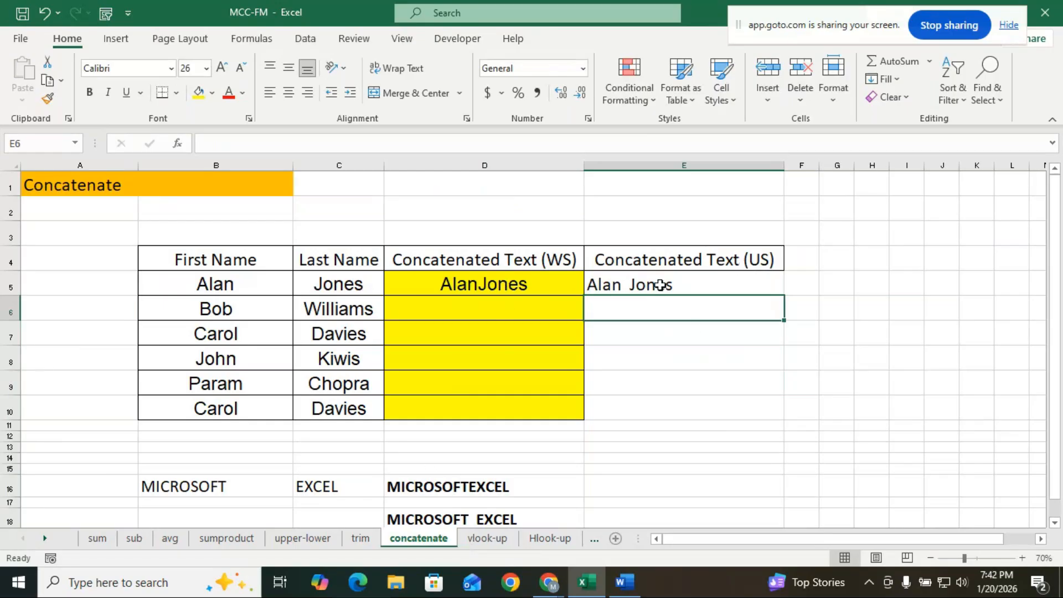
left_click(703, 285)
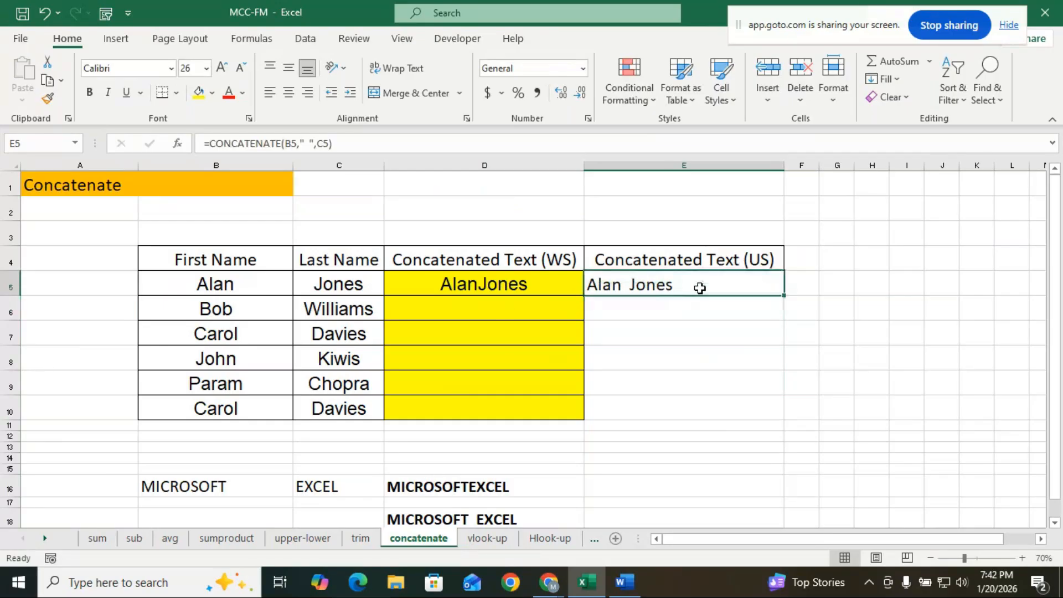
Center the joined name in E5 and increase its font size to 28
left_click(288, 93)
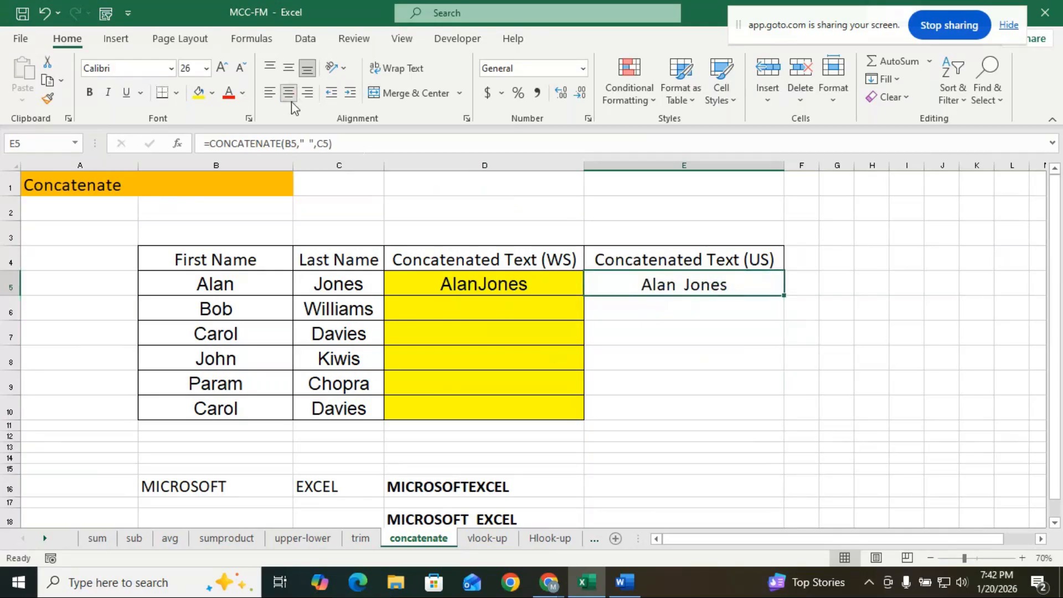
left_click(223, 68)
left_click(674, 344)
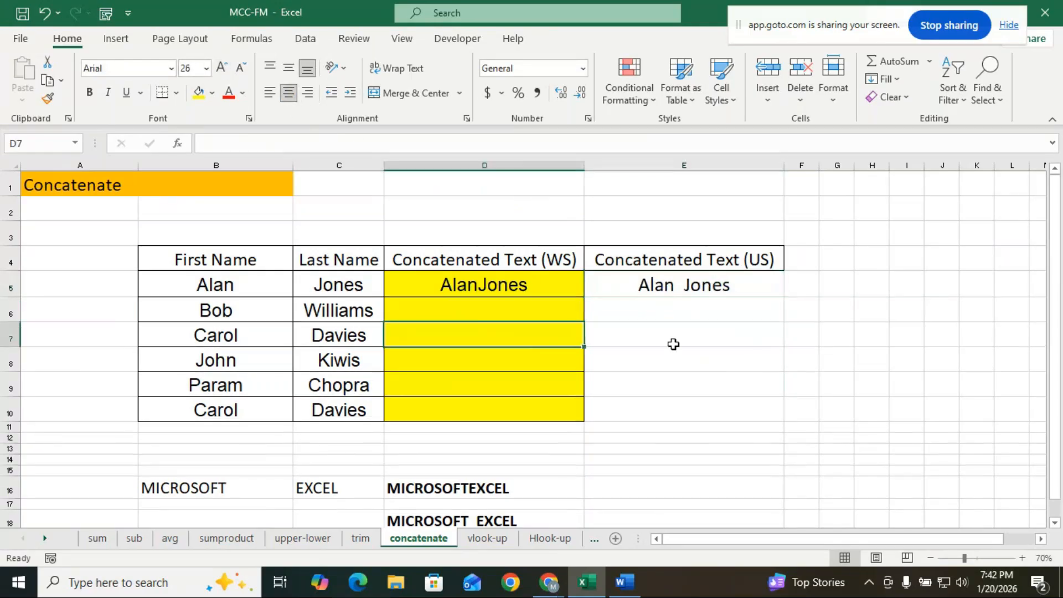
Fill cells E5:E10 of the Concatenated Text (US) column with orange
left_click_drag(689, 287, 680, 411)
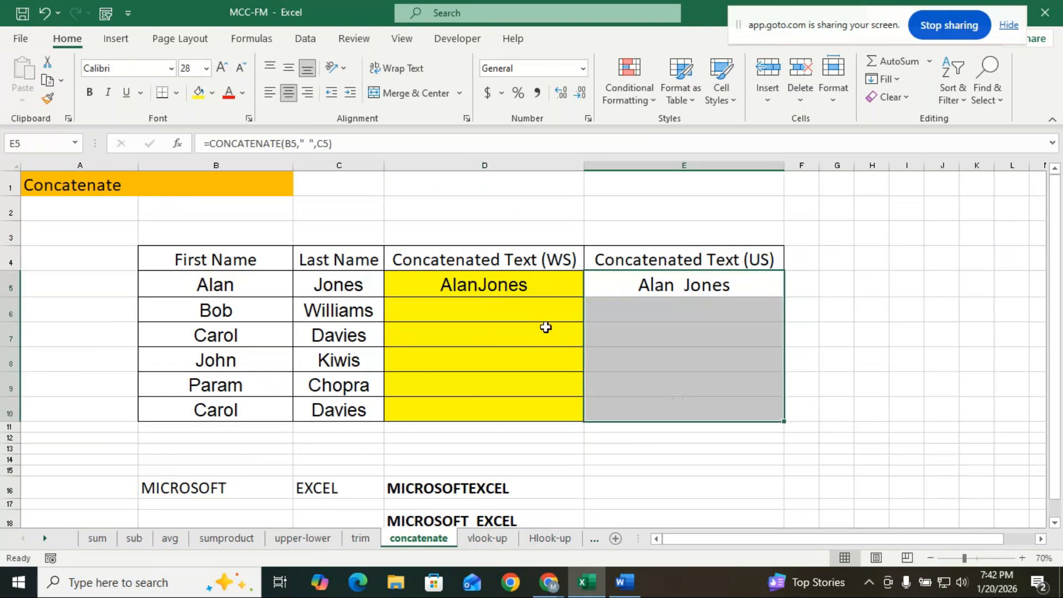
left_click(211, 93)
left_click(224, 239)
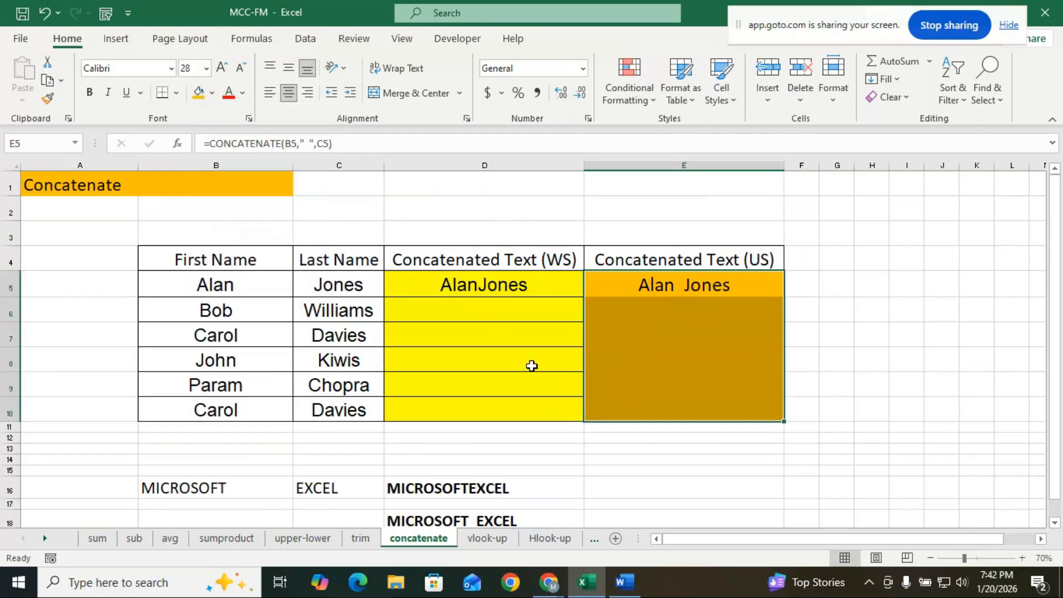
left_click(885, 385)
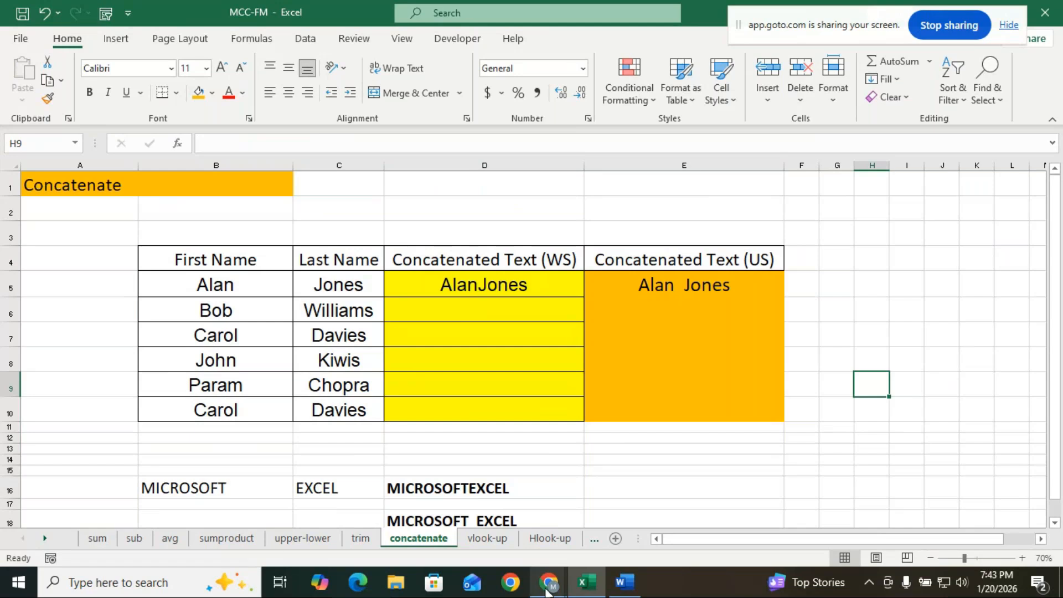
Check the GoTo Meeting window in Chrome, and return to the MCC-FM workbook in Excel
mouse_move(548, 581)
left_click(614, 501)
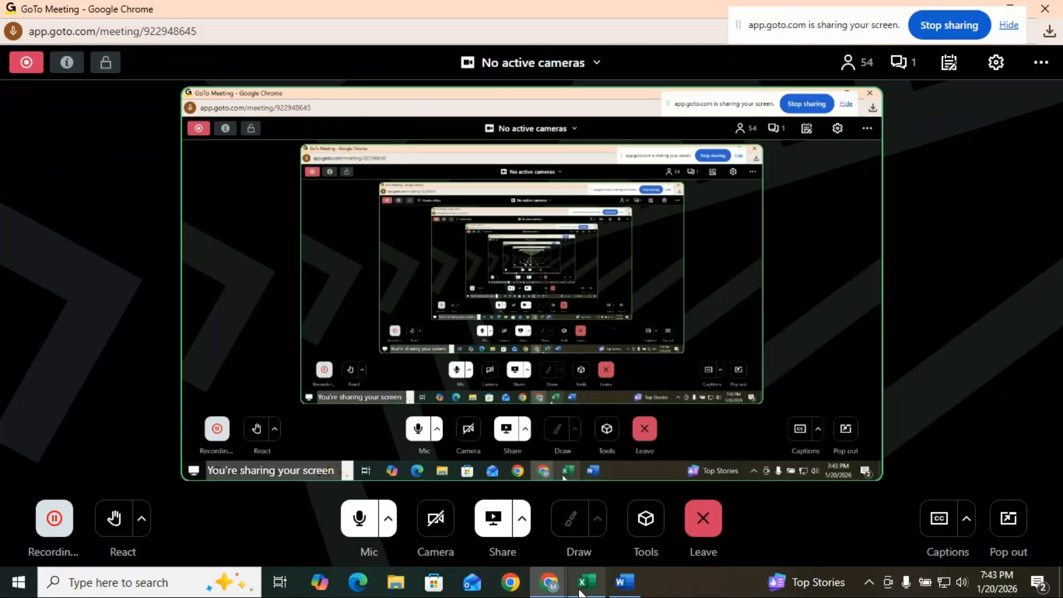
left_click(580, 587)
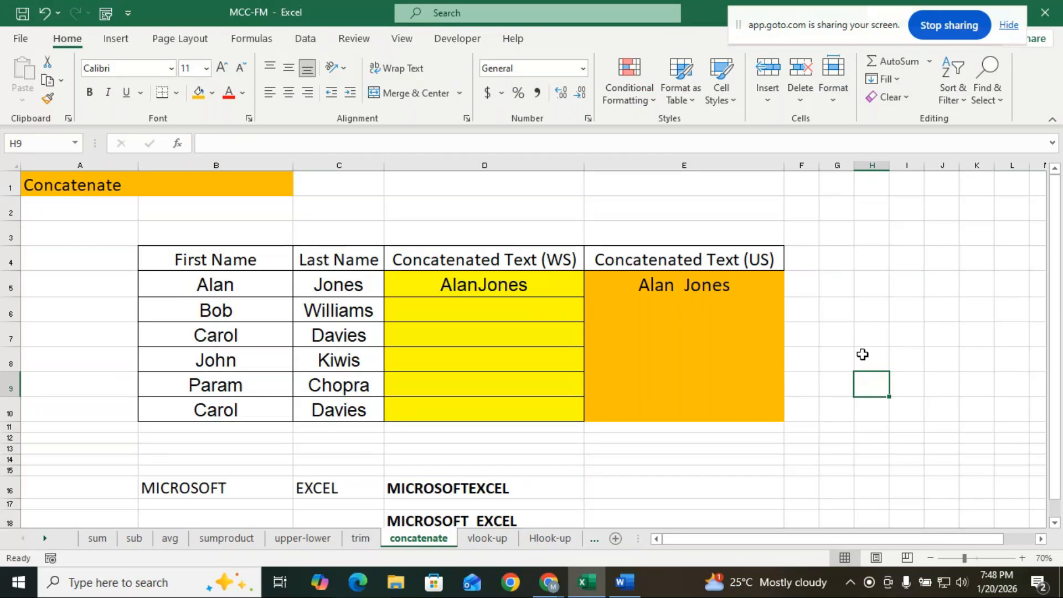
Open the vlook-up sheet and enlarge its display to 140%
left_click(503, 544)
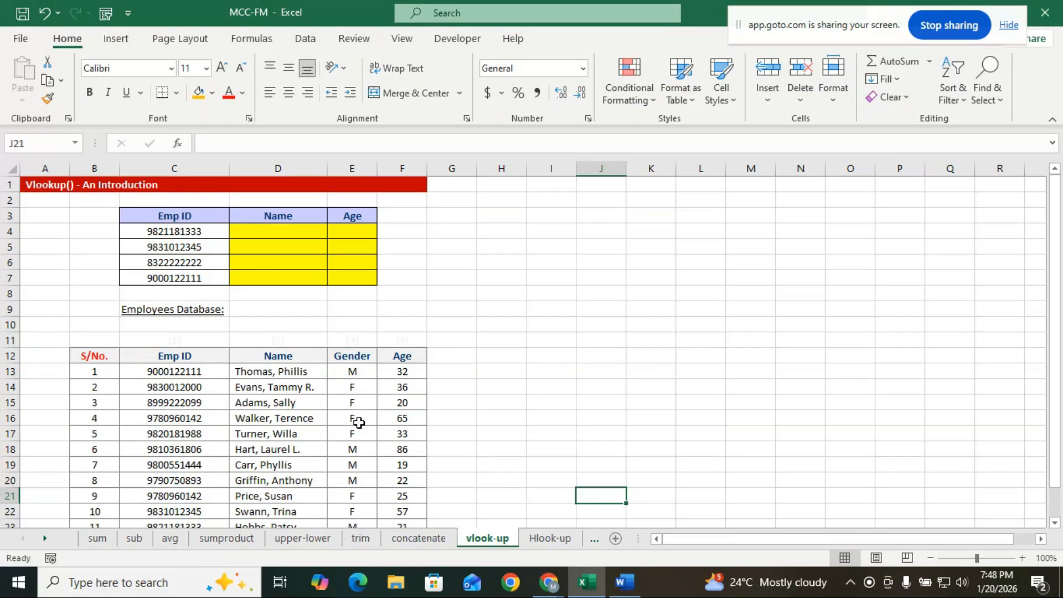
scroll(359, 422, "down", 1)
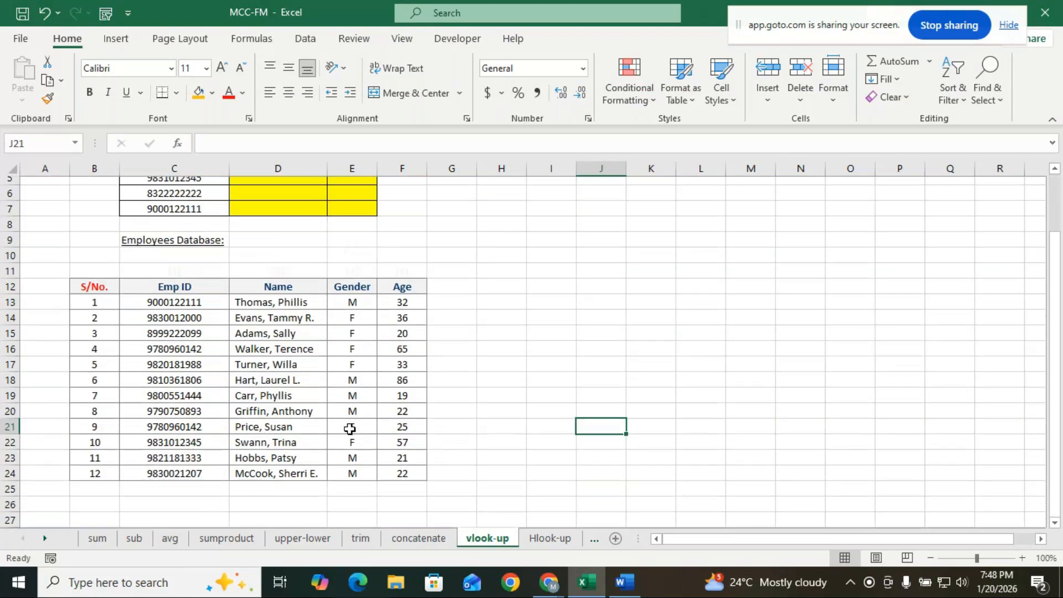
scroll(350, 428, "up", 1)
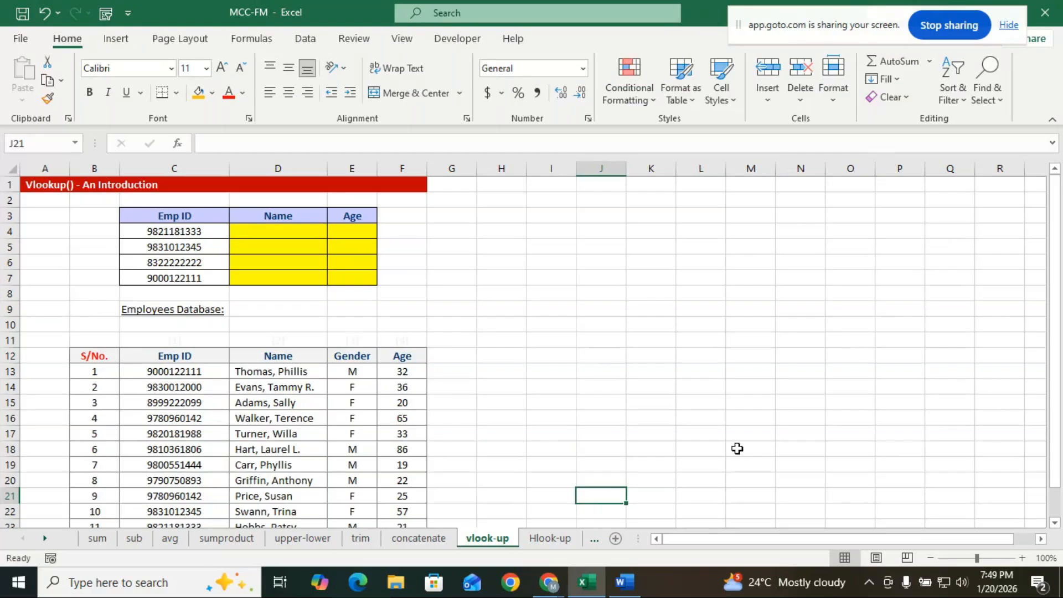
left_click(1021, 558)
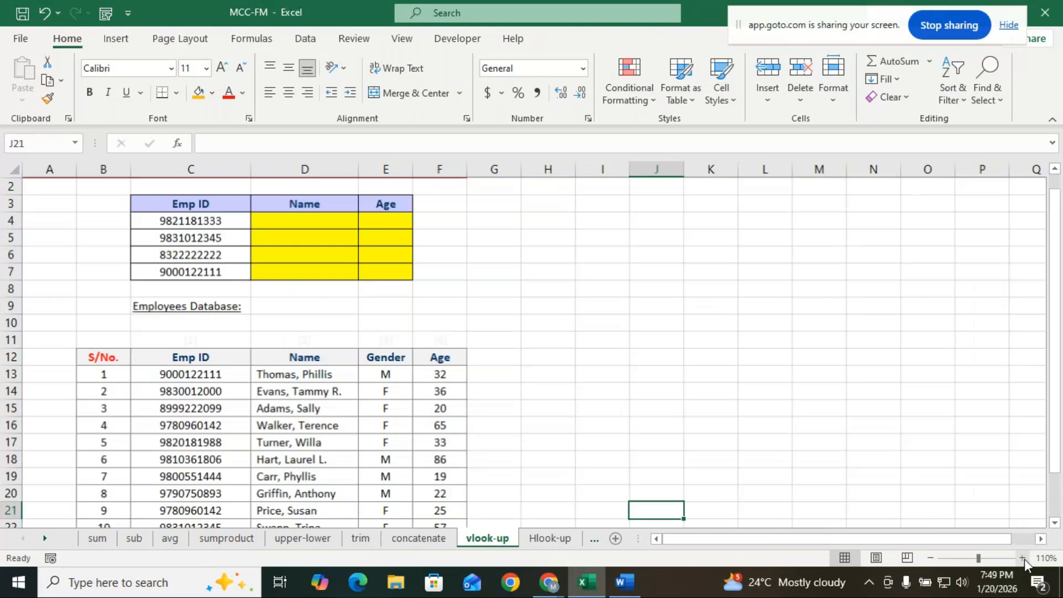
left_click(1022, 558)
left_click(1021, 558)
left_click(1022, 558)
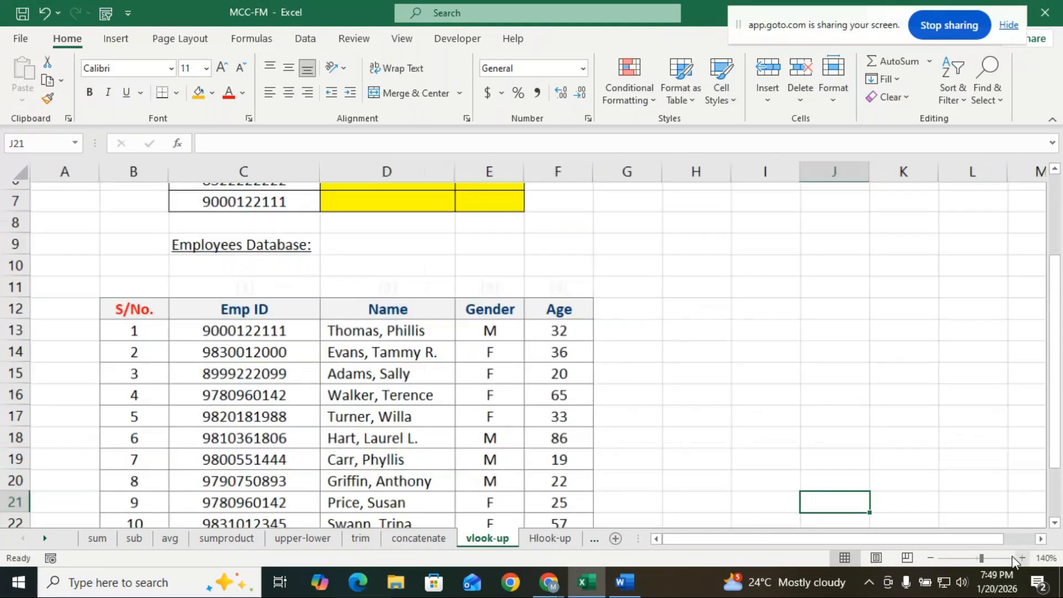
scroll(546, 398, "up", 2)
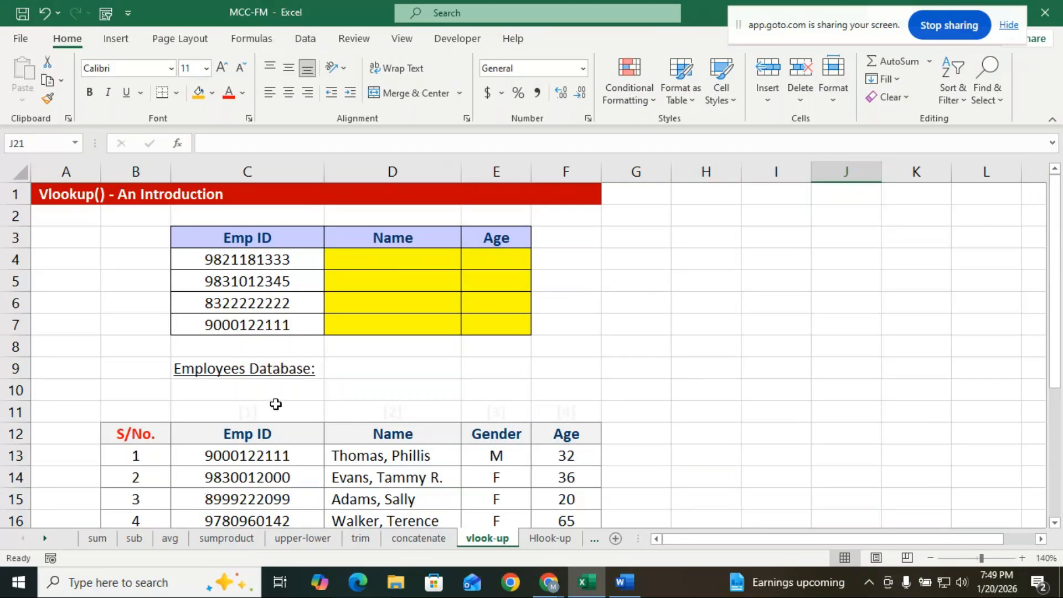
Examine the Employees Database columns and the Emp ID lookup table with its empty Name and Age cells
scroll(275, 404, "down", 1)
scroll(274, 421, "down", 1)
scroll(274, 420, "down", 3)
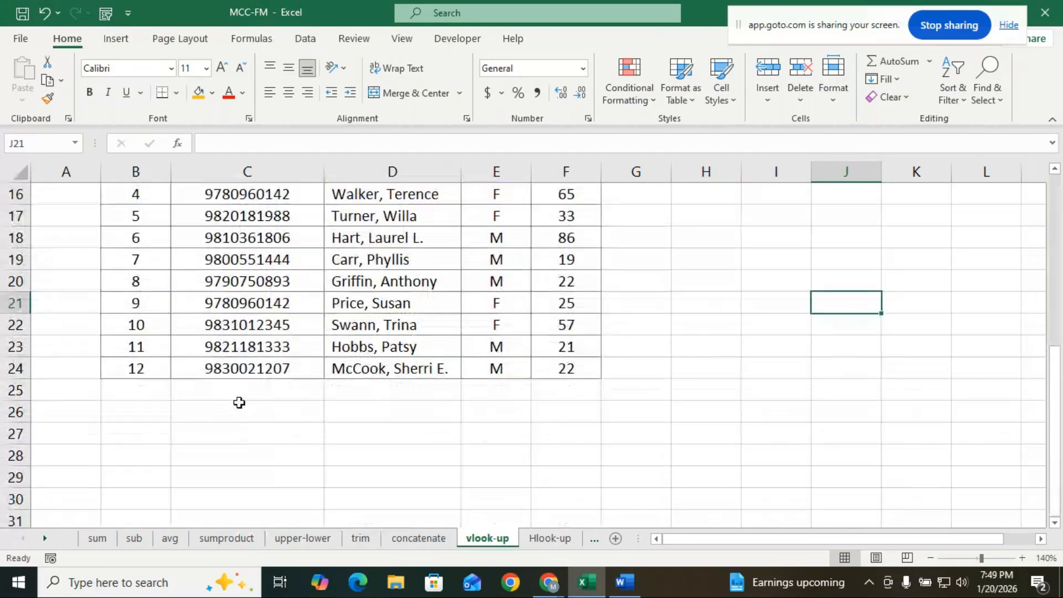
scroll(237, 401, "up", 2)
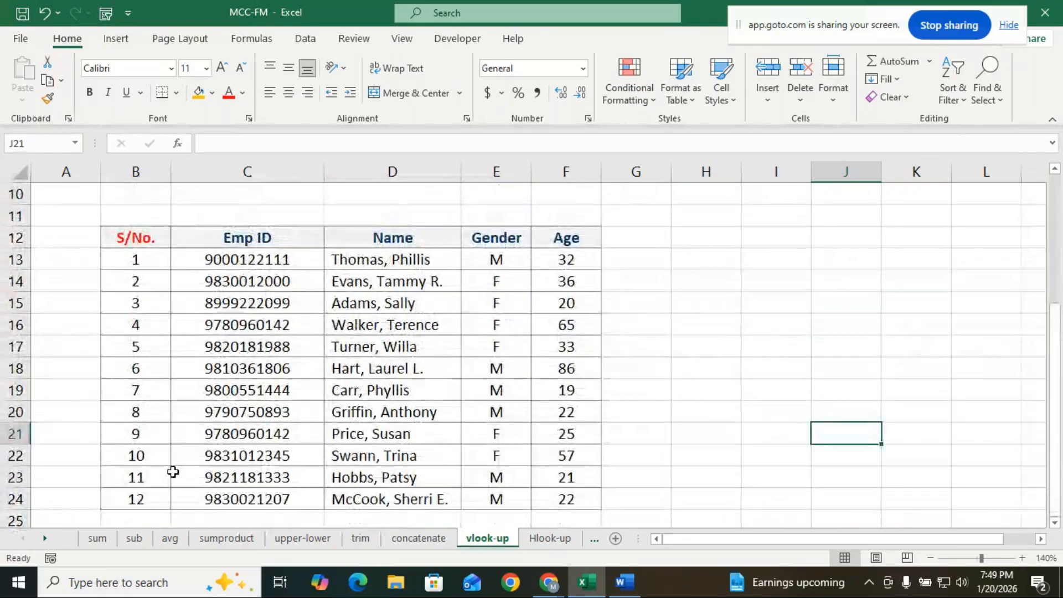
scroll(184, 487, "down", 1)
scroll(214, 434, "up", 1)
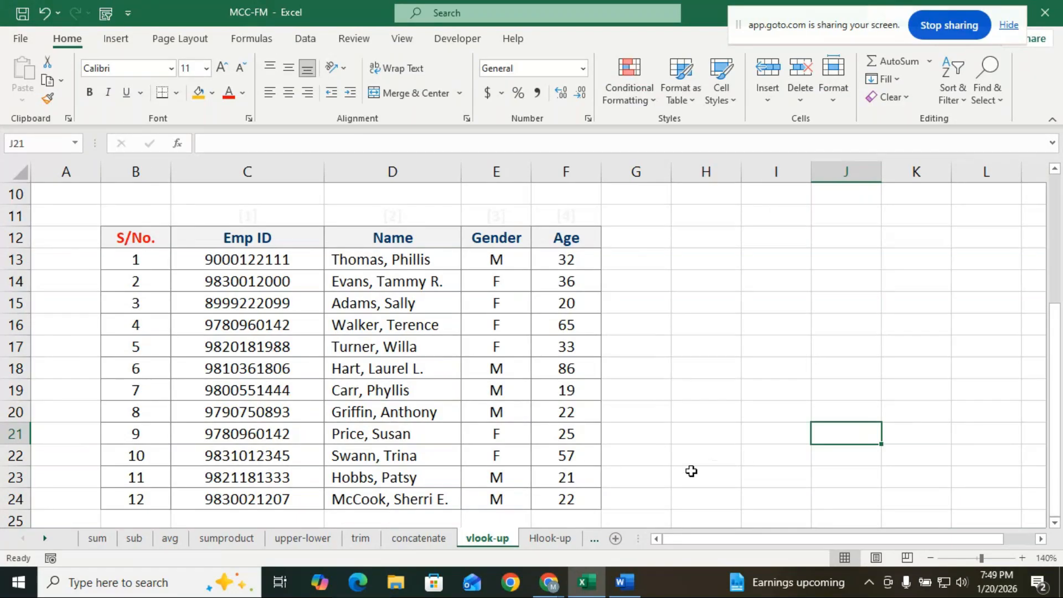
scroll(481, 394, "up", 3)
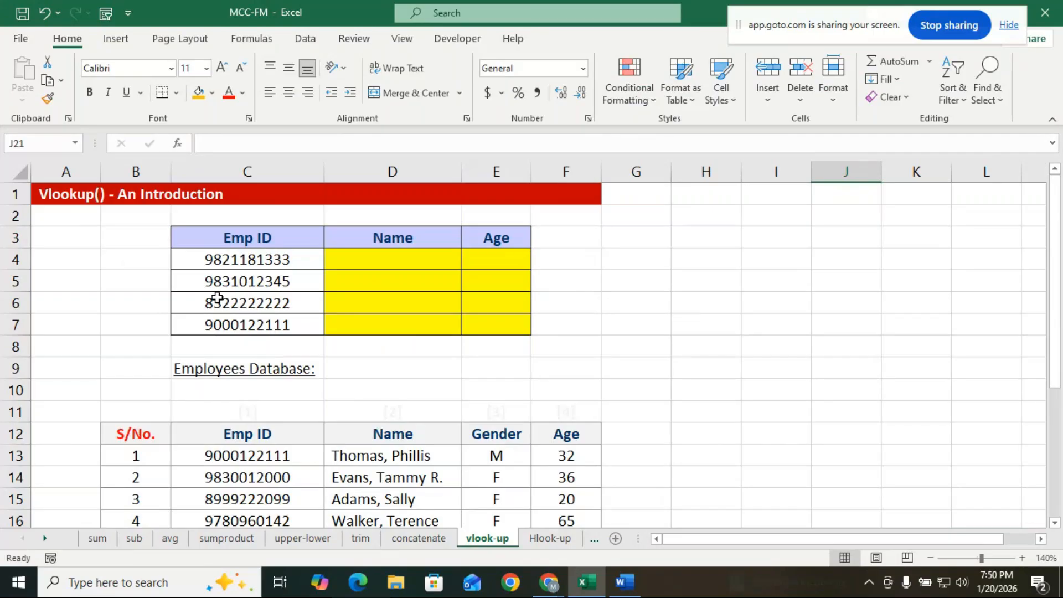
scroll(411, 425, "down", 3)
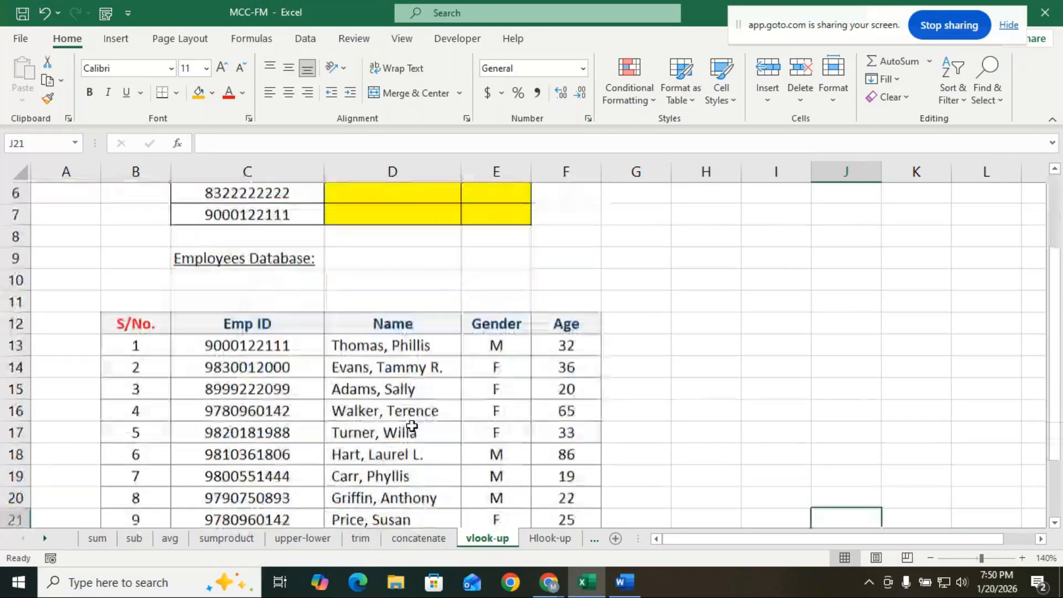
scroll(411, 425, "down", 2)
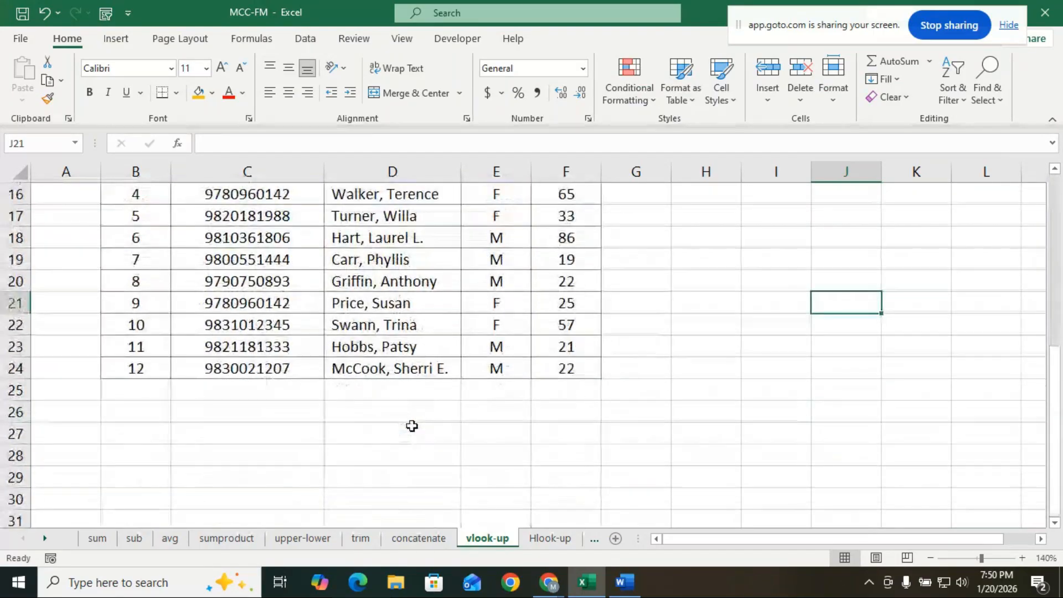
scroll(412, 426, "down", 1)
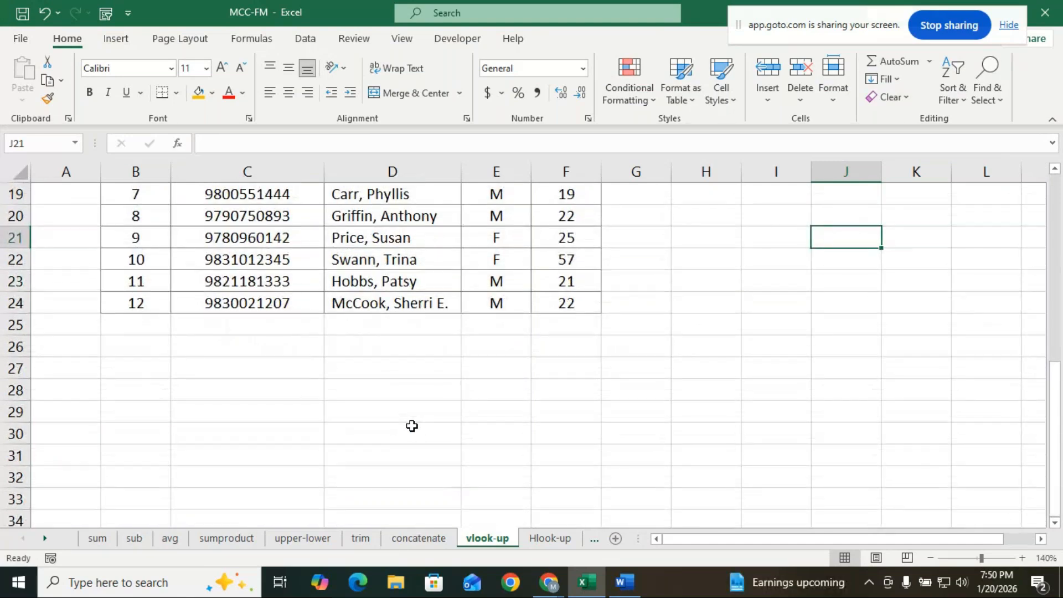
scroll(405, 437, "down", 1)
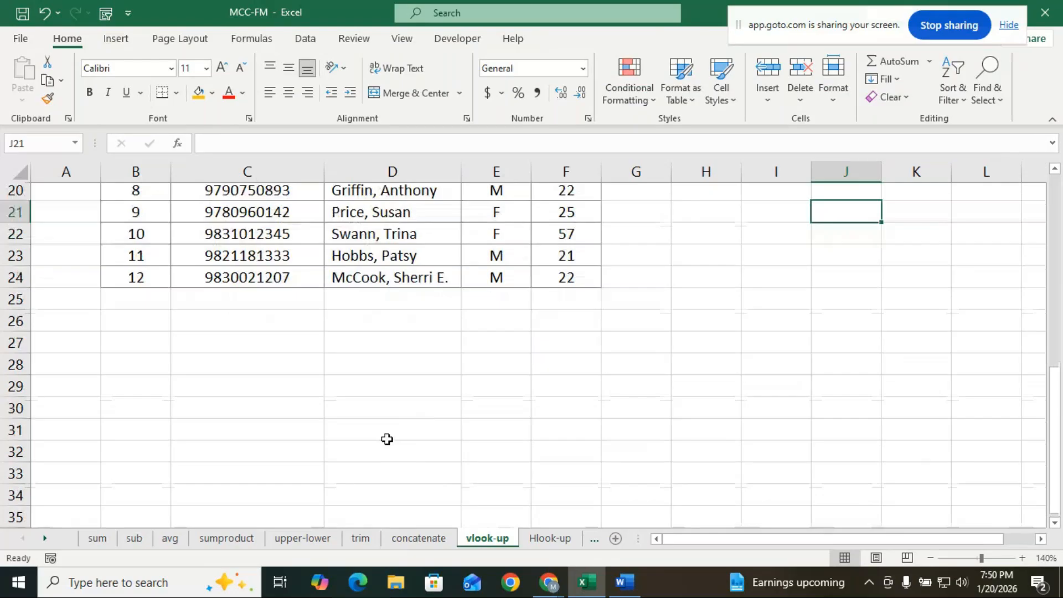
Add a blank worksheet after the vlook-up sheet and enlarge its display to 270%
left_click(616, 538)
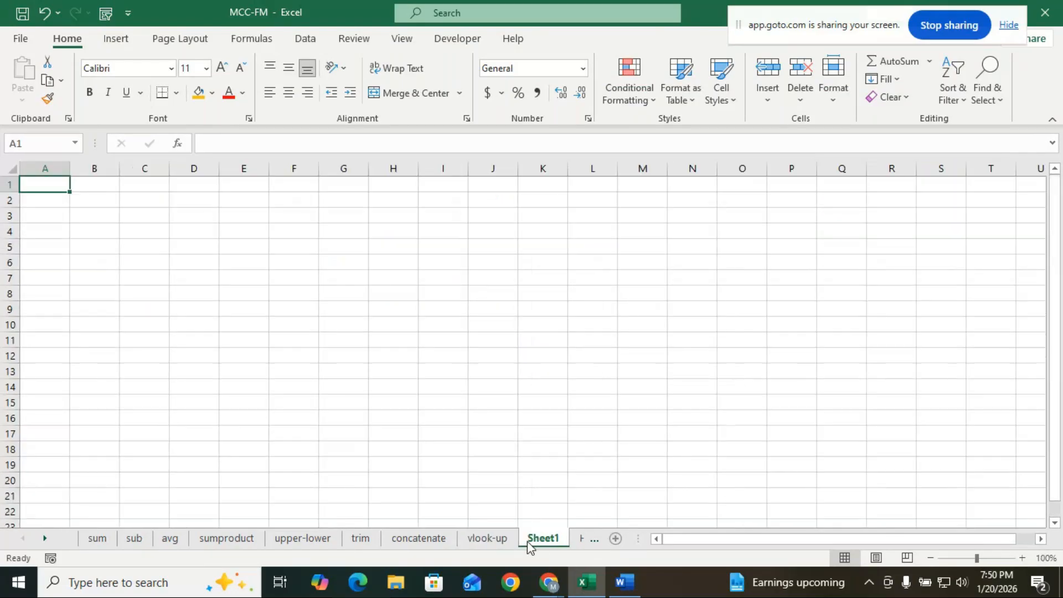
left_click(1021, 559)
left_click(1024, 559)
left_click(1024, 559)
left_click(1024, 559)
left_click(1023, 559)
left_click(1023, 559)
left_click(1024, 559)
left_click(1023, 559)
left_click(1024, 559)
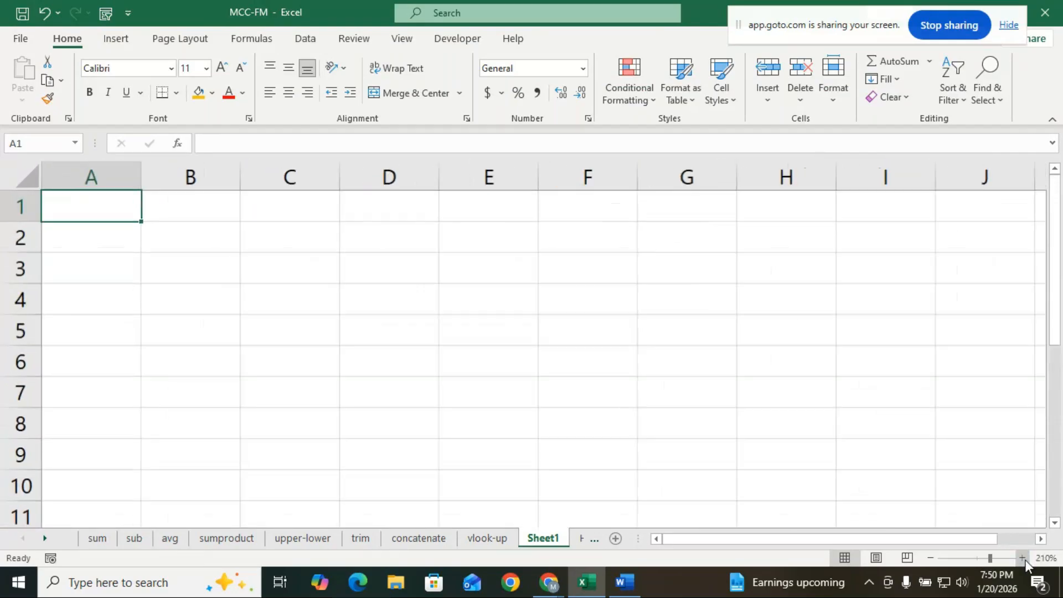
left_click(1023, 558)
left_click(1022, 559)
left_click(1022, 558)
left_click(1022, 558)
left_click(1022, 558)
left_click(1023, 559)
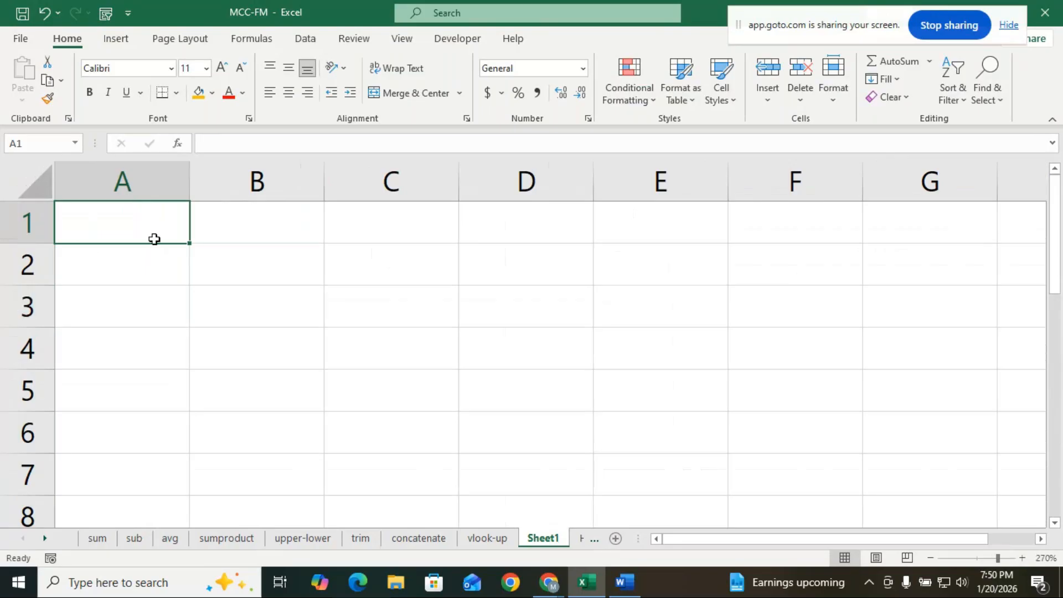
Enter the column headers NAMES in A1 and MARKS in B1 of the new sheet
left_click(255, 232)
left_click(153, 228)
type("NA")
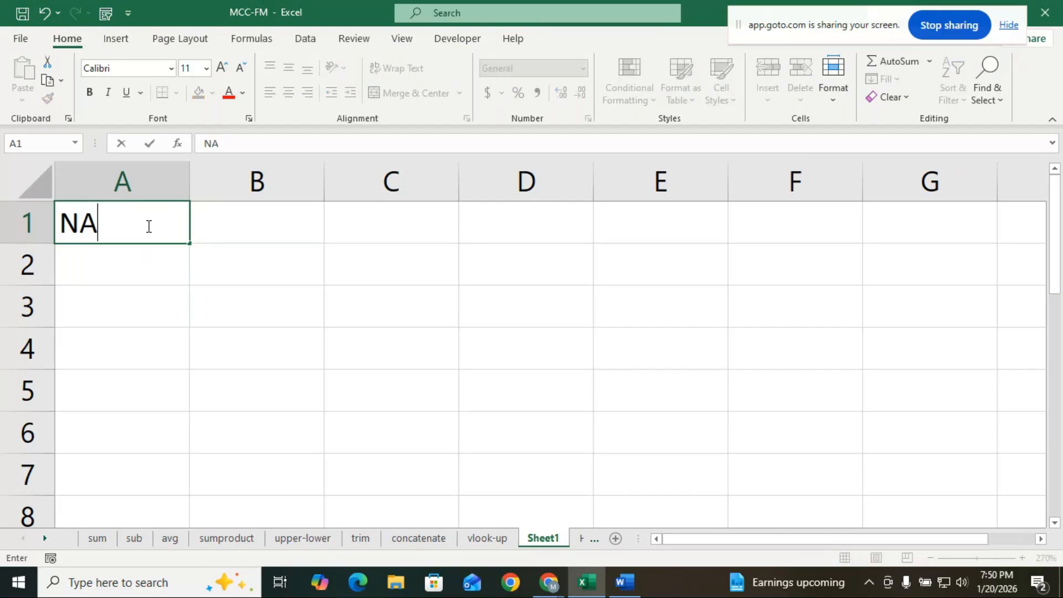
type("MES")
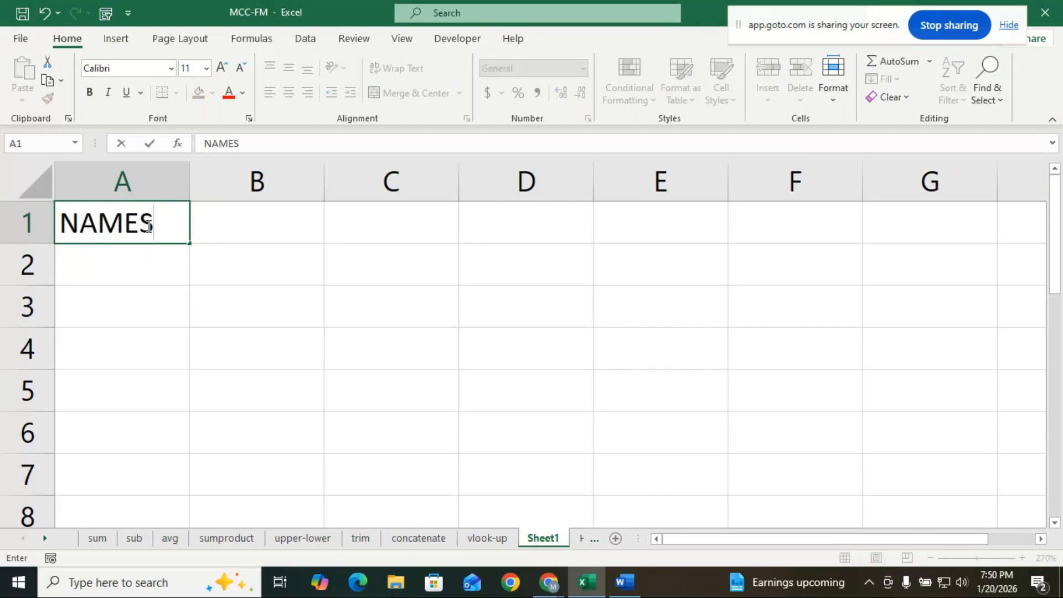
left_click(290, 234)
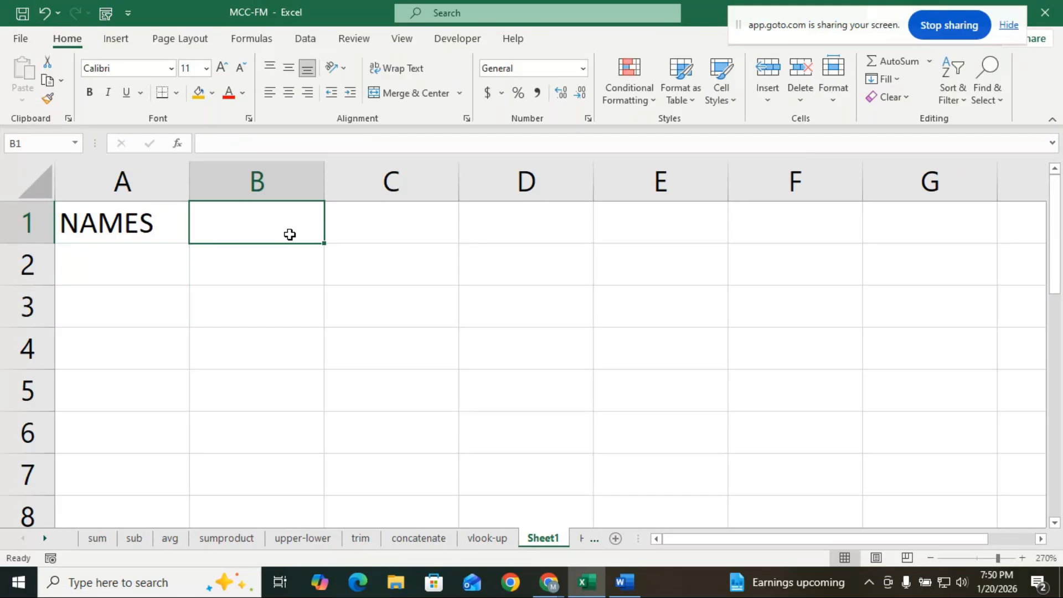
type("MARKS")
Fill A2 to A5 under the NAMES header with four different students' first names, one per cell
left_click(174, 263)
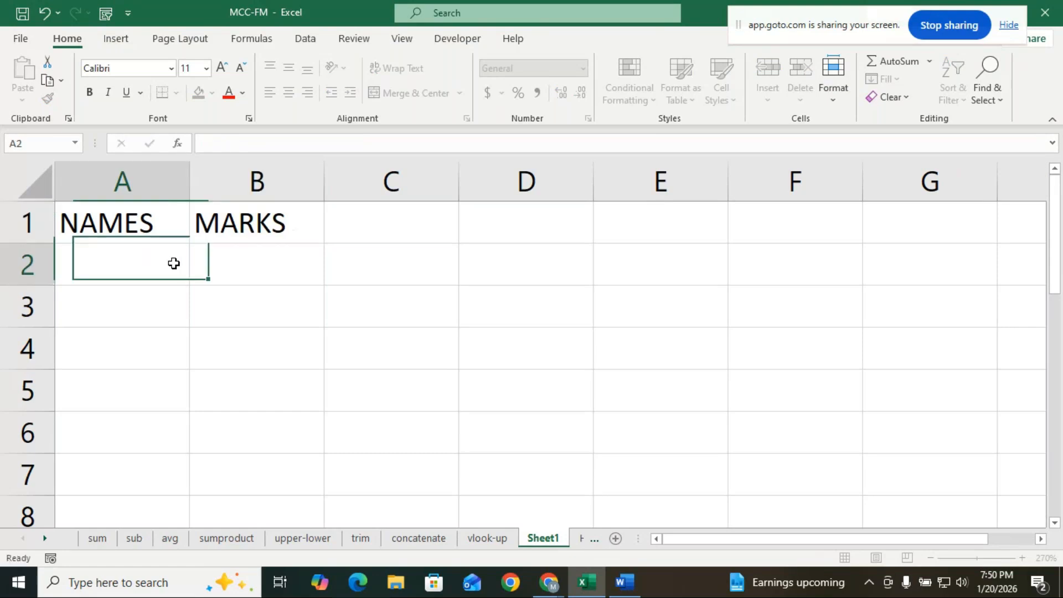
type("A")
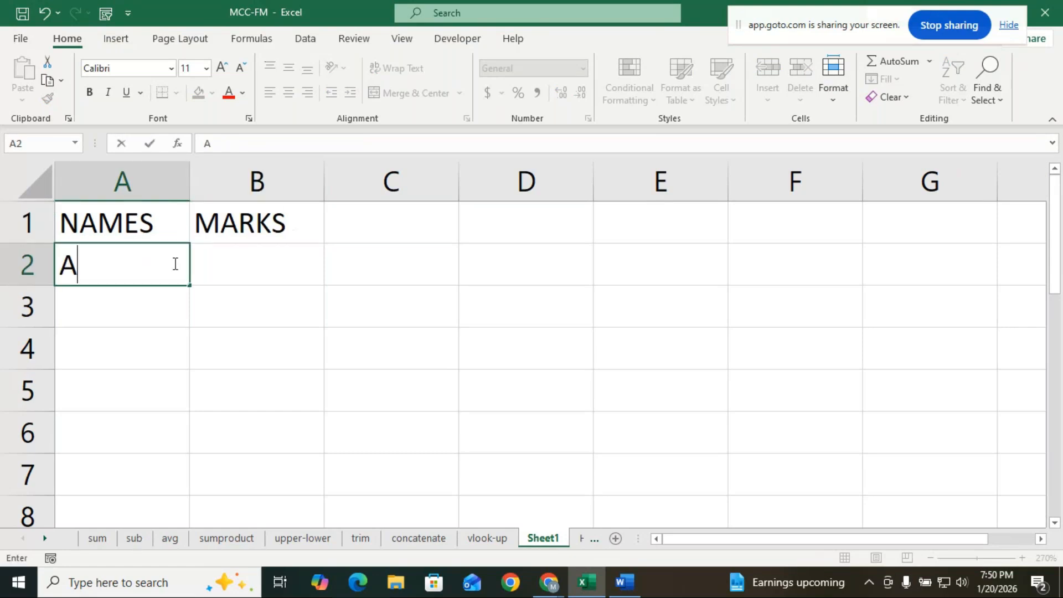
type("RUN")
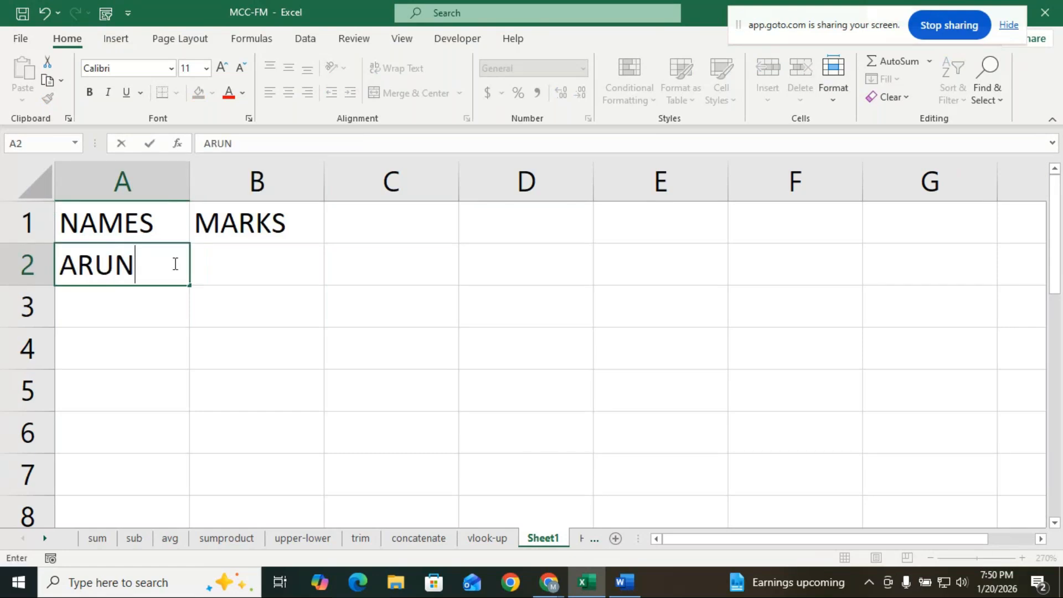
left_click(138, 309)
type("M")
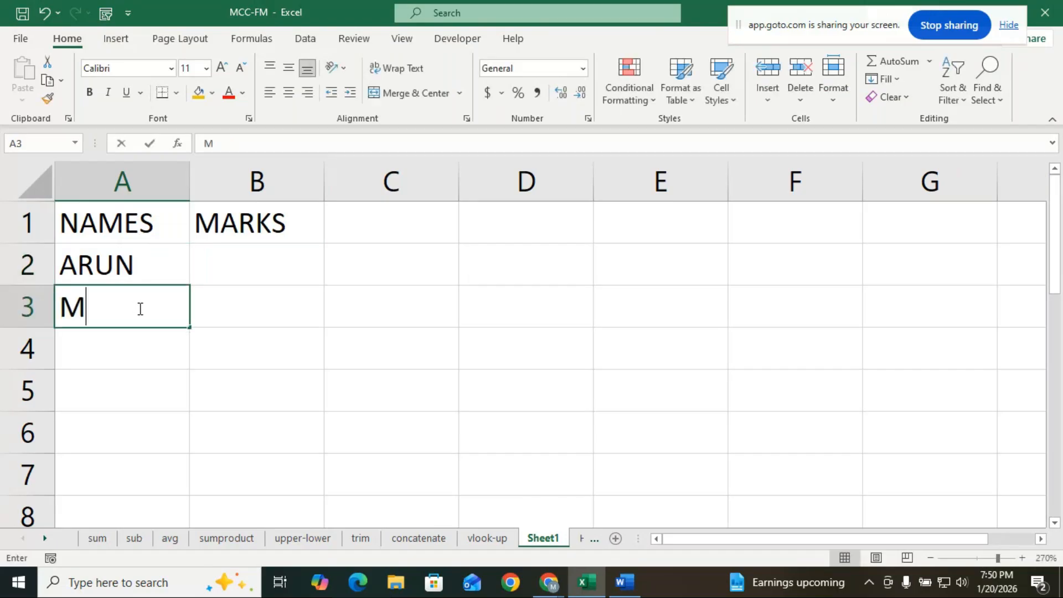
type("ALA")
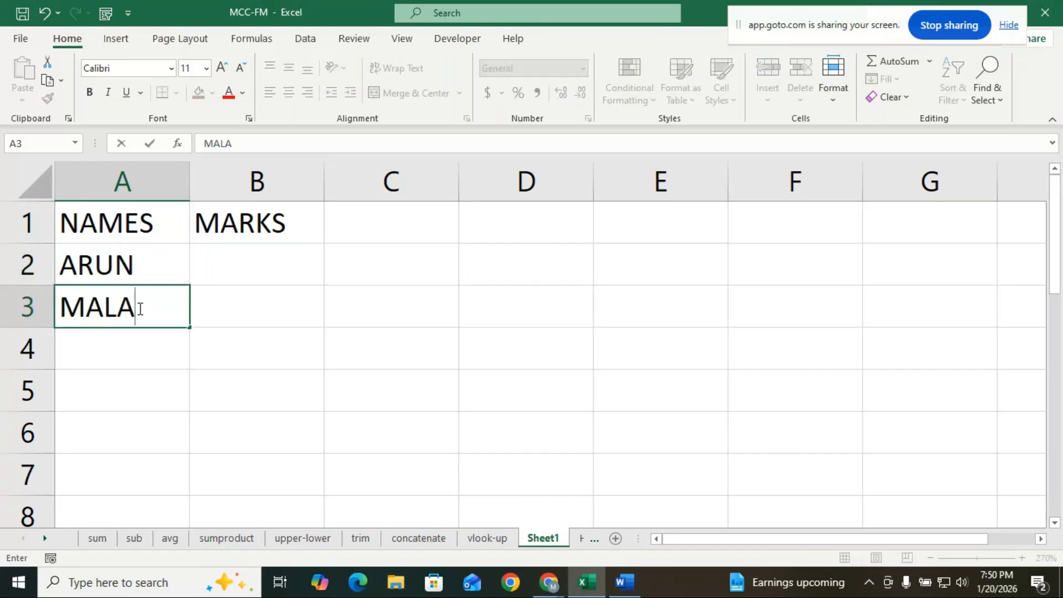
left_click(134, 357)
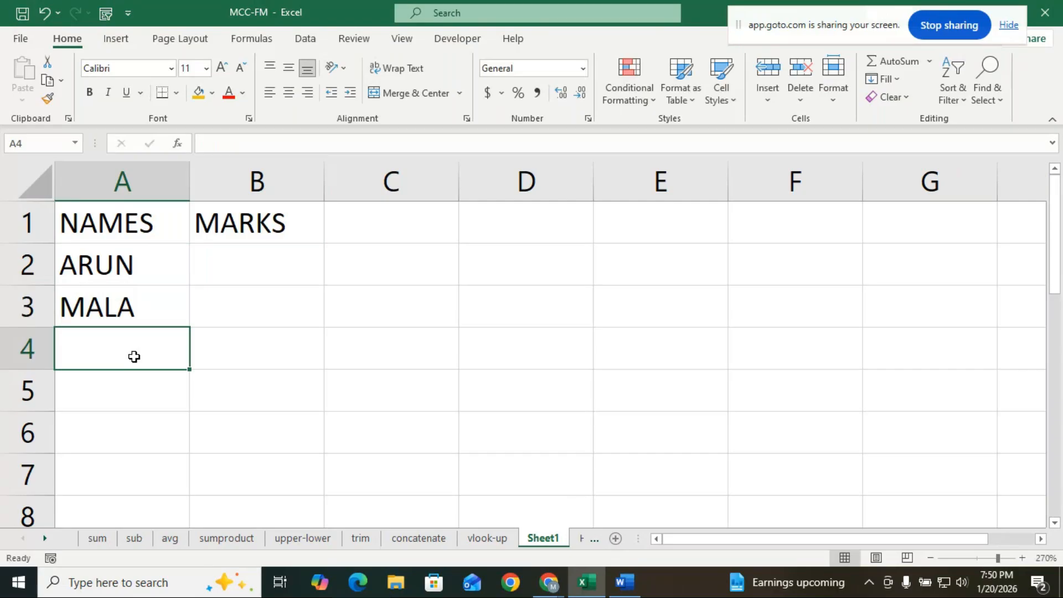
double_click(134, 356)
type("ES")
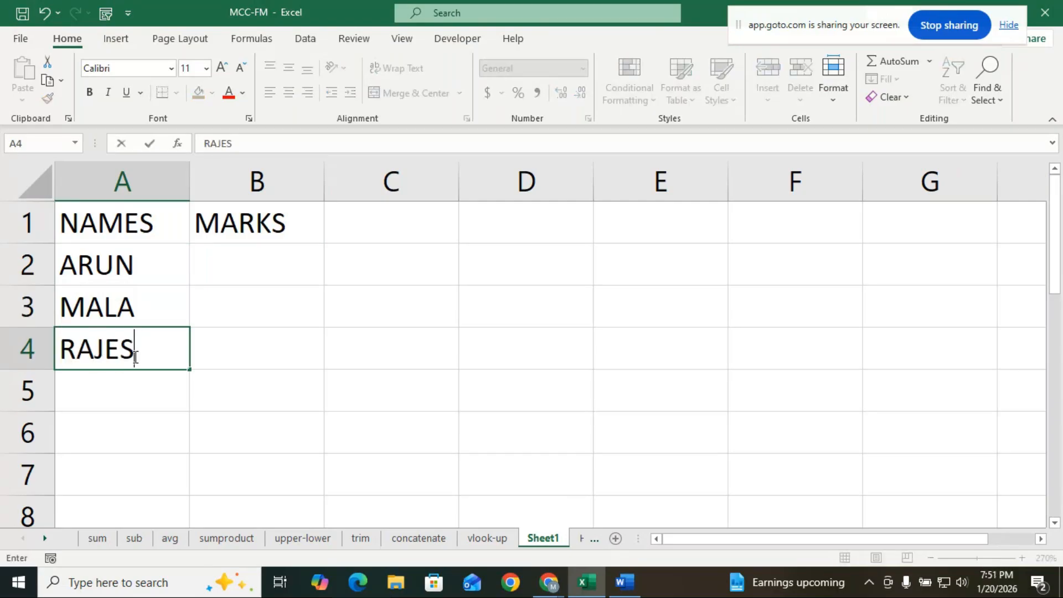
type("H")
left_click(131, 394)
type("VIO")
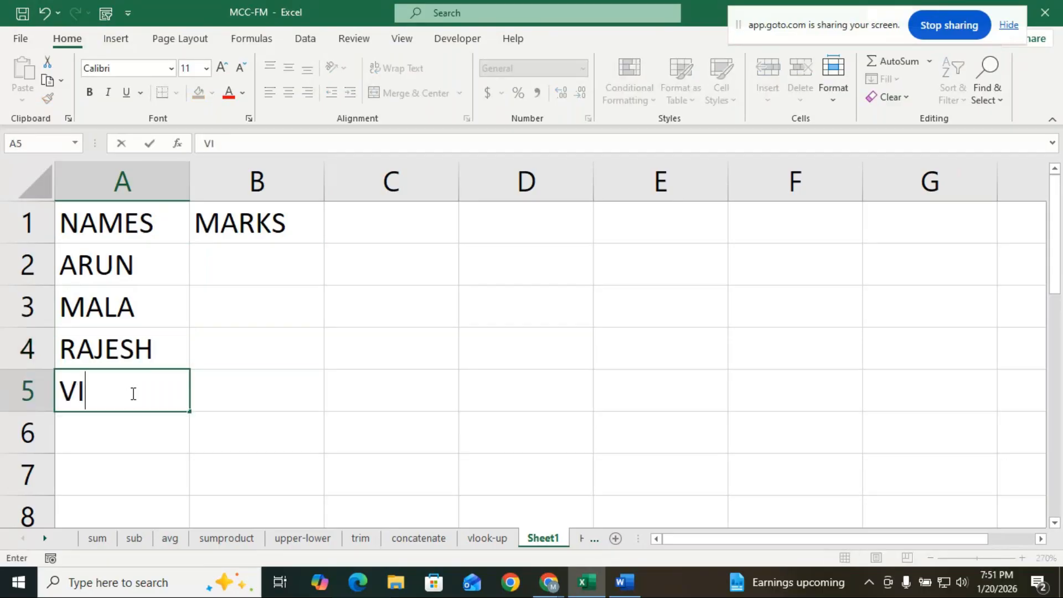
key("BackSpace")
type("NOD")
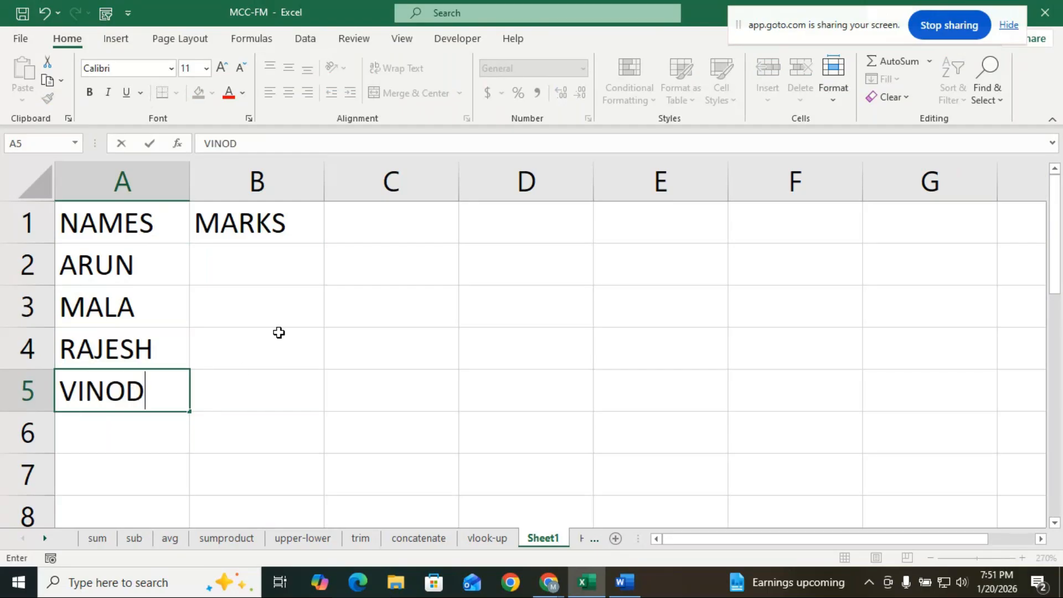
Enter the marks 89, 78, 56 and 67 in B2 to B5 beside the names
left_click(285, 267)
double_click(285, 267)
type("89")
key("ctrl+Return")
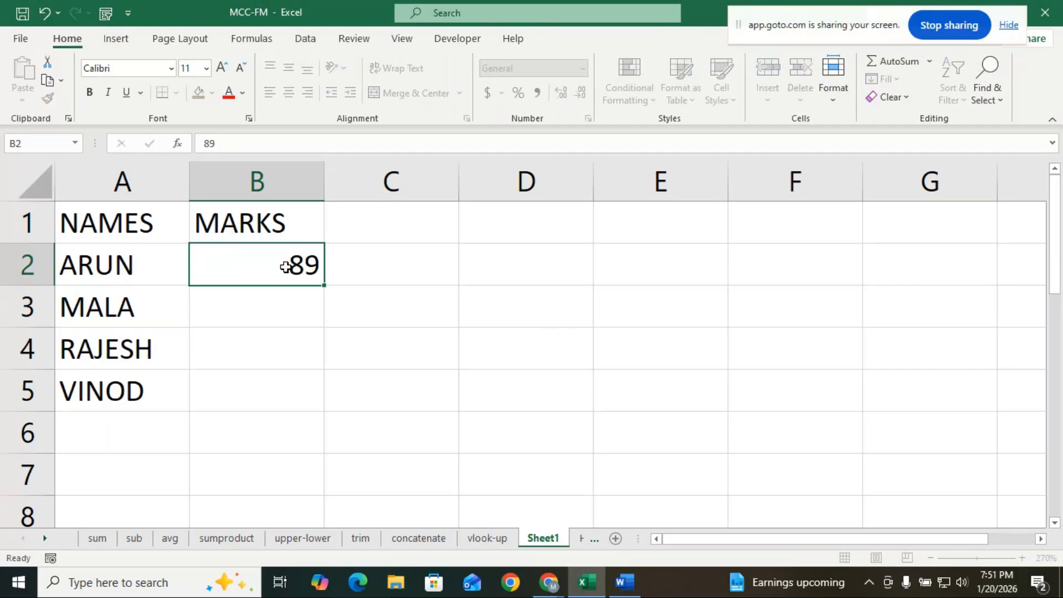
key("Down")
type("78")
key("Return")
type("56")
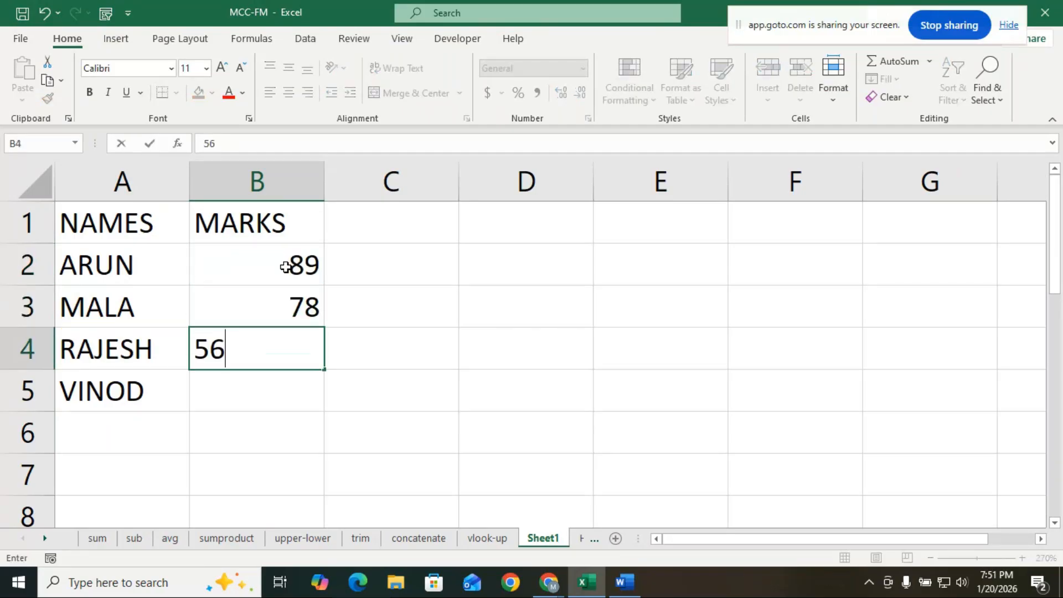
key("Return")
type("67")
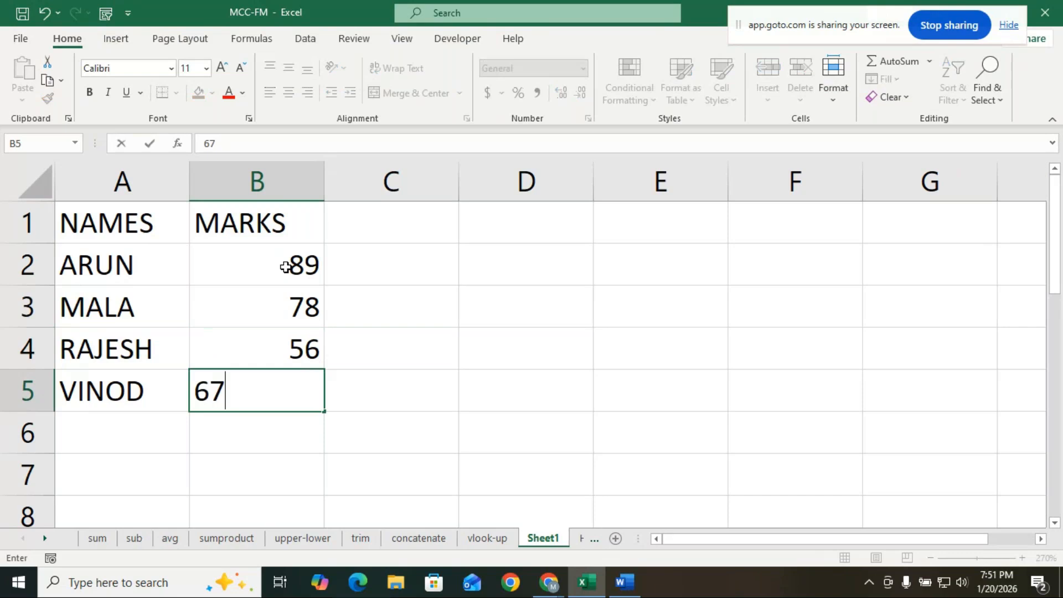
key("Return")
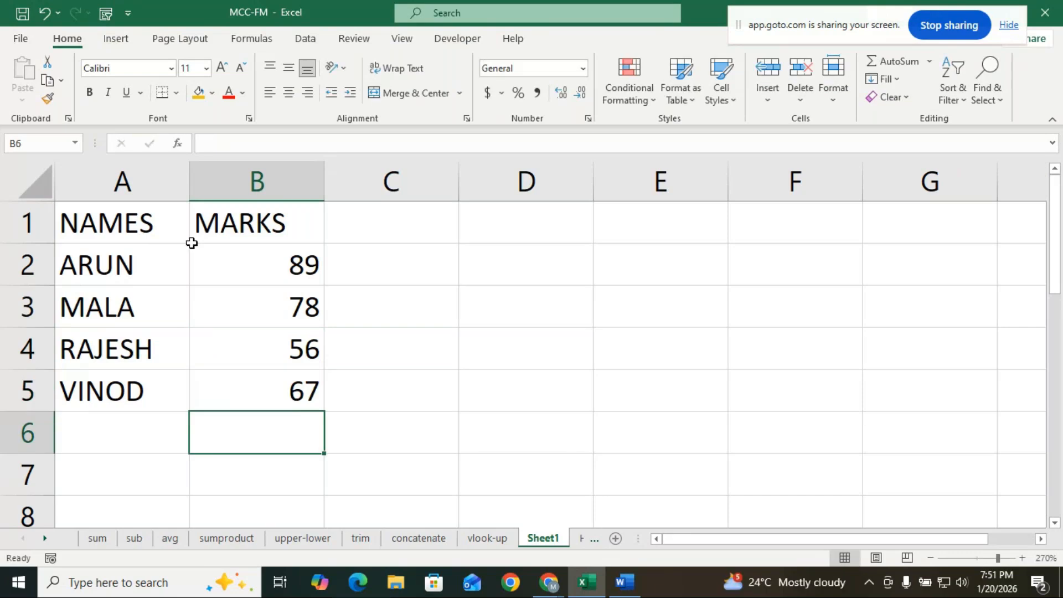
Center the MARKS column horizontally from the header in B1 to the last mark in B5
left_click_drag(256, 218, 261, 390)
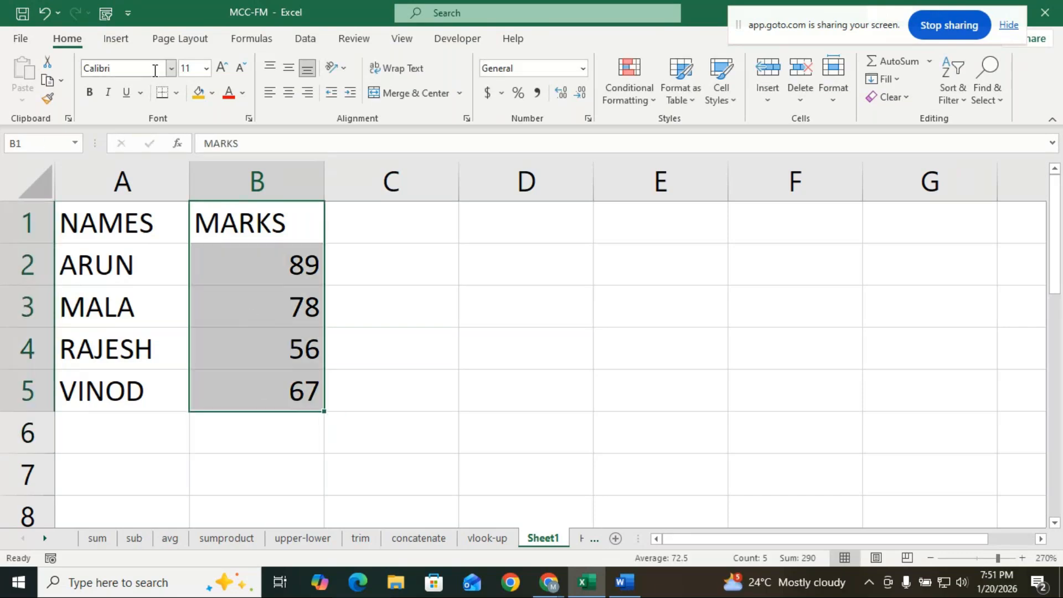
left_click(288, 92)
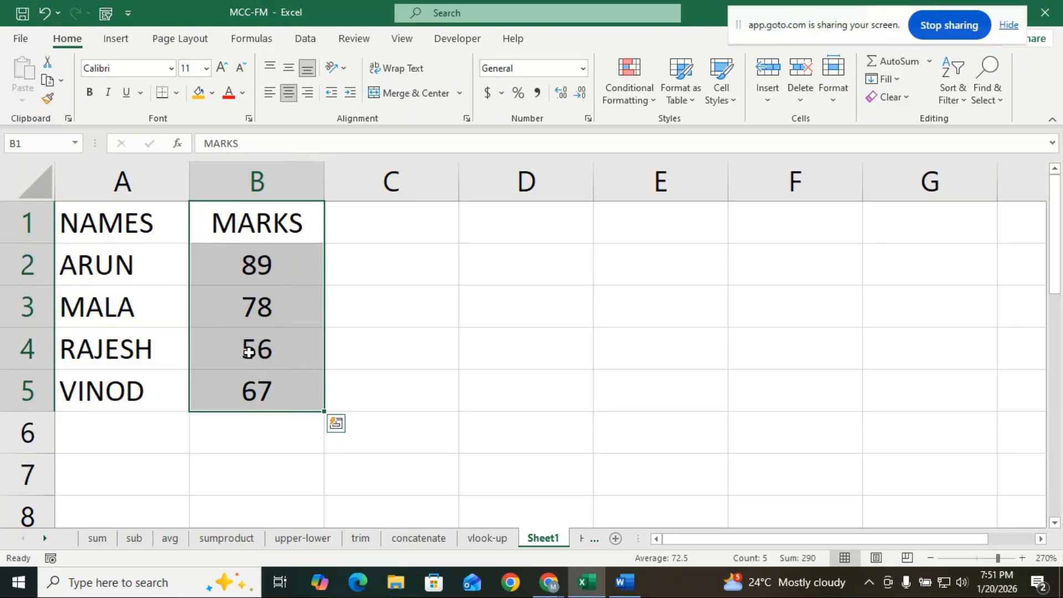
left_click(431, 352)
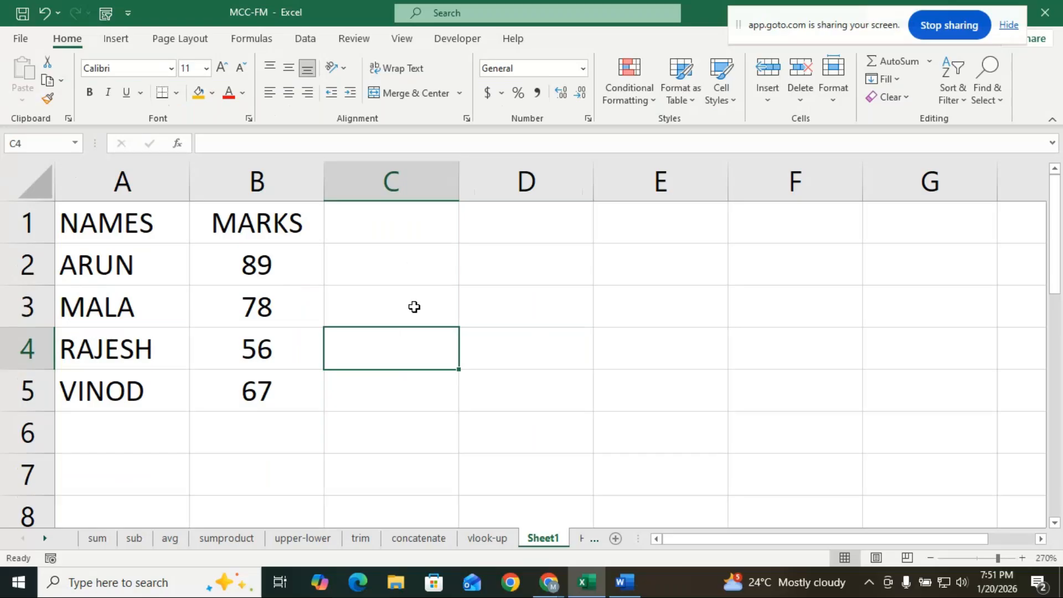
Enter the student's name from A3 in C3 as the value for the lookup
left_click(539, 307)
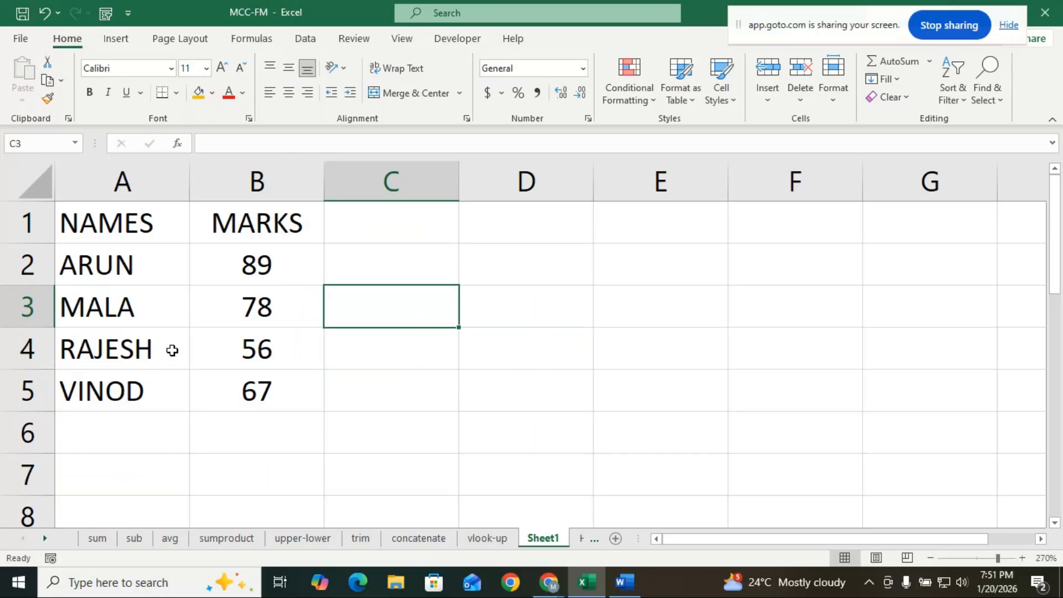
type("MA")
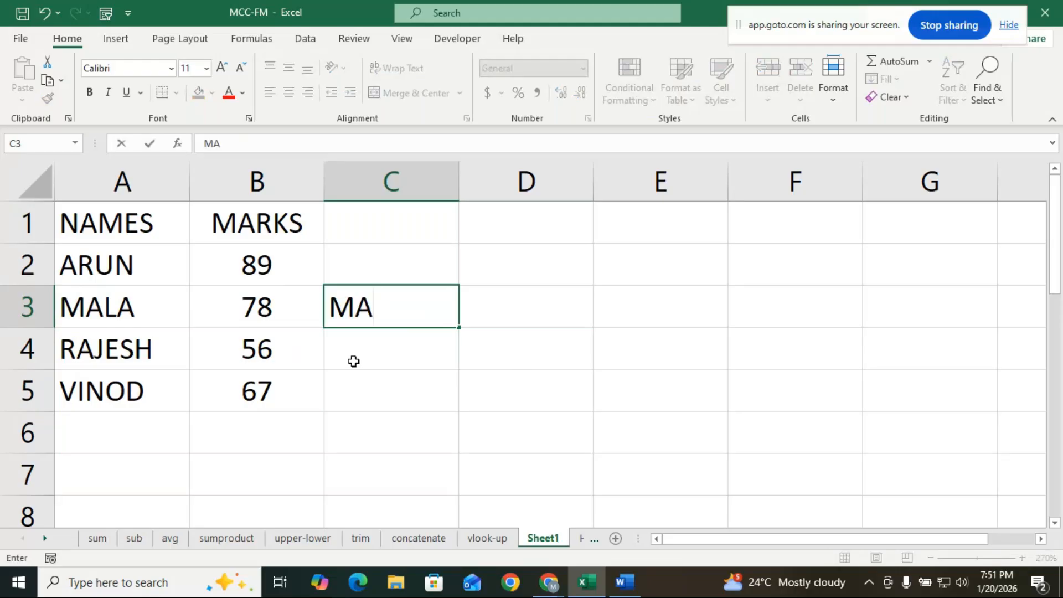
type("LA")
left_click(371, 405)
Start a VLOOKUP formula in D3 with C3 as its lookup value
left_click(553, 315)
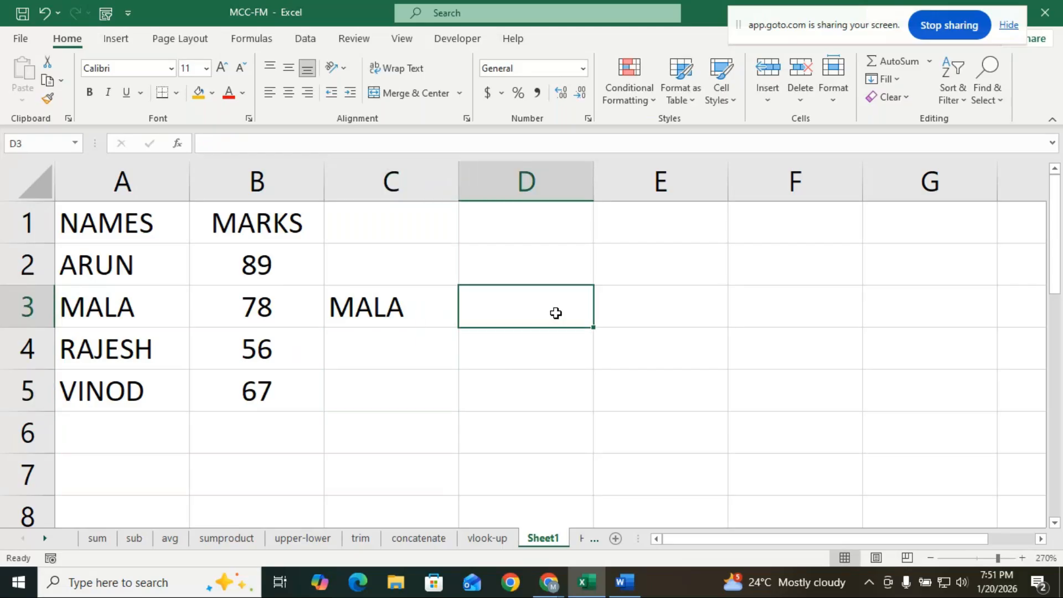
type("=VL")
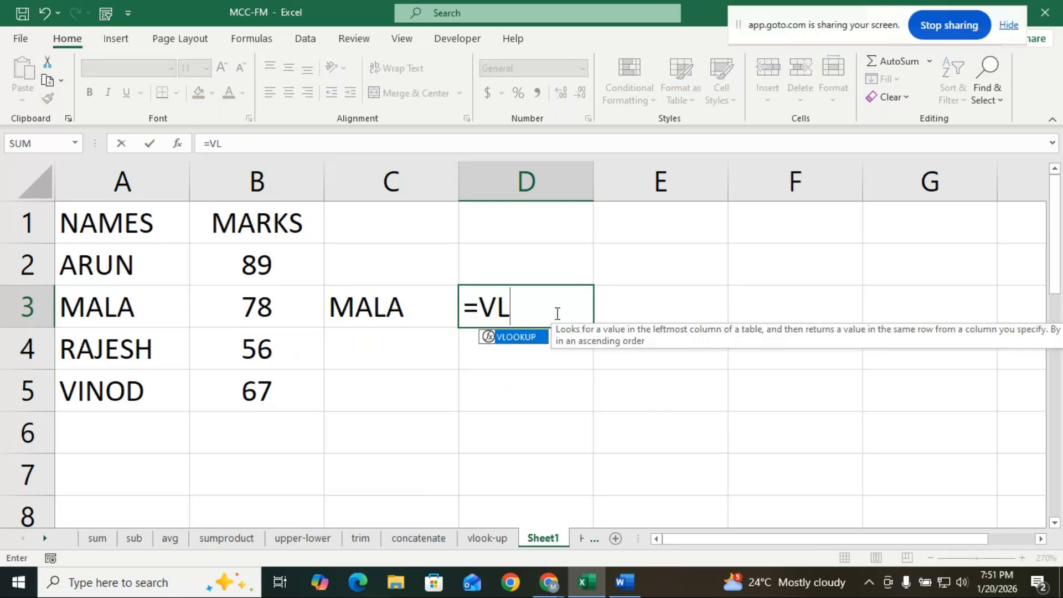
type("OO")
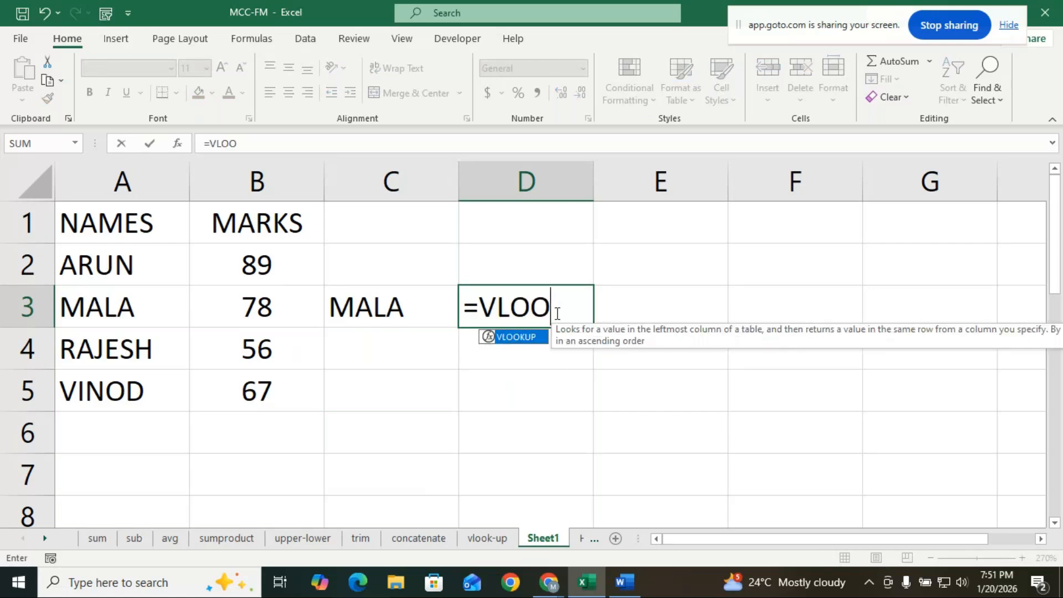
double_click(532, 332)
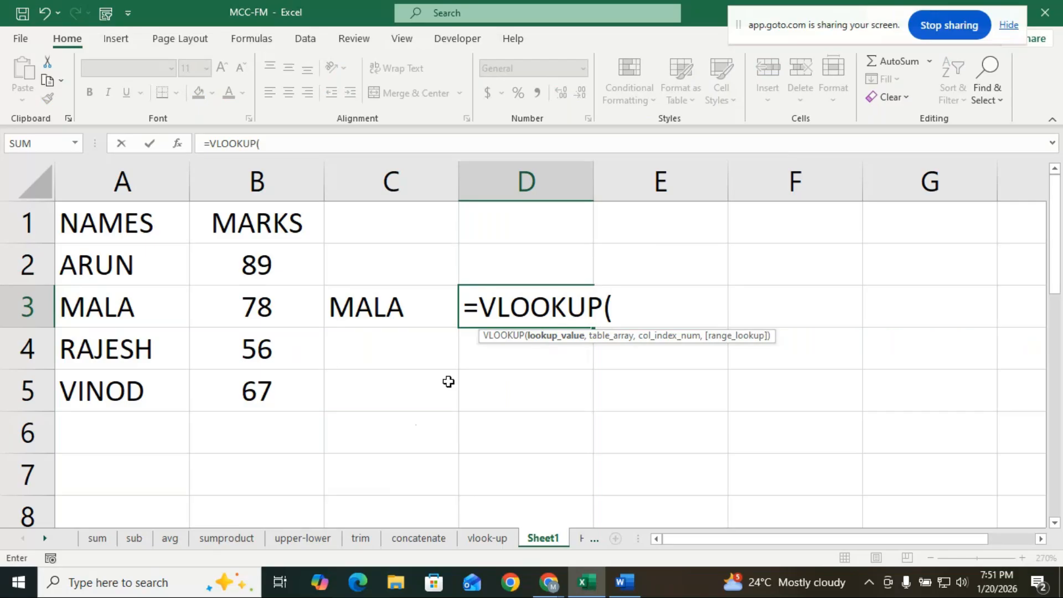
left_click(395, 302)
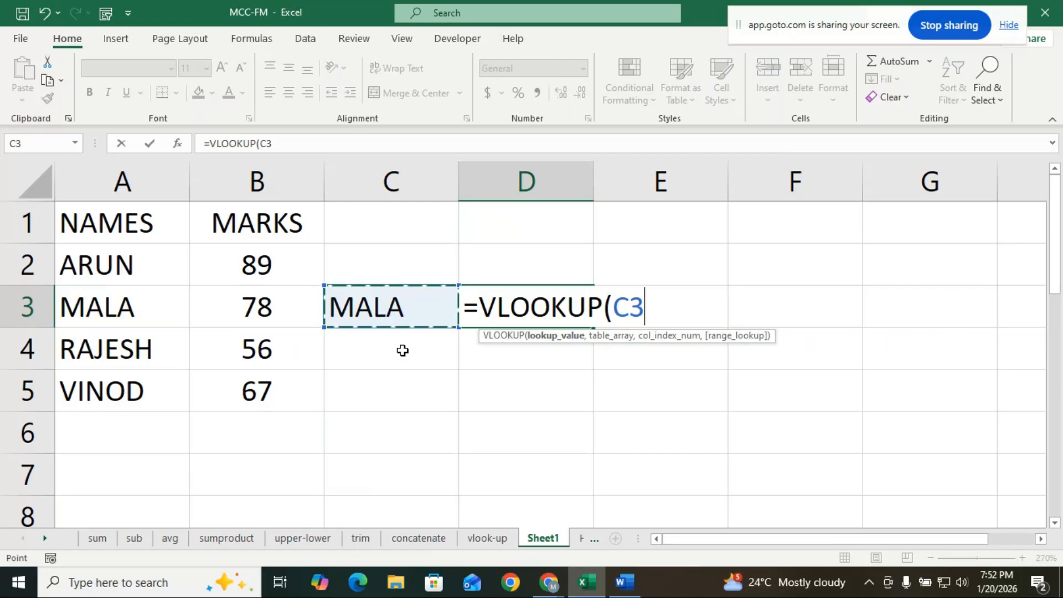
type(",")
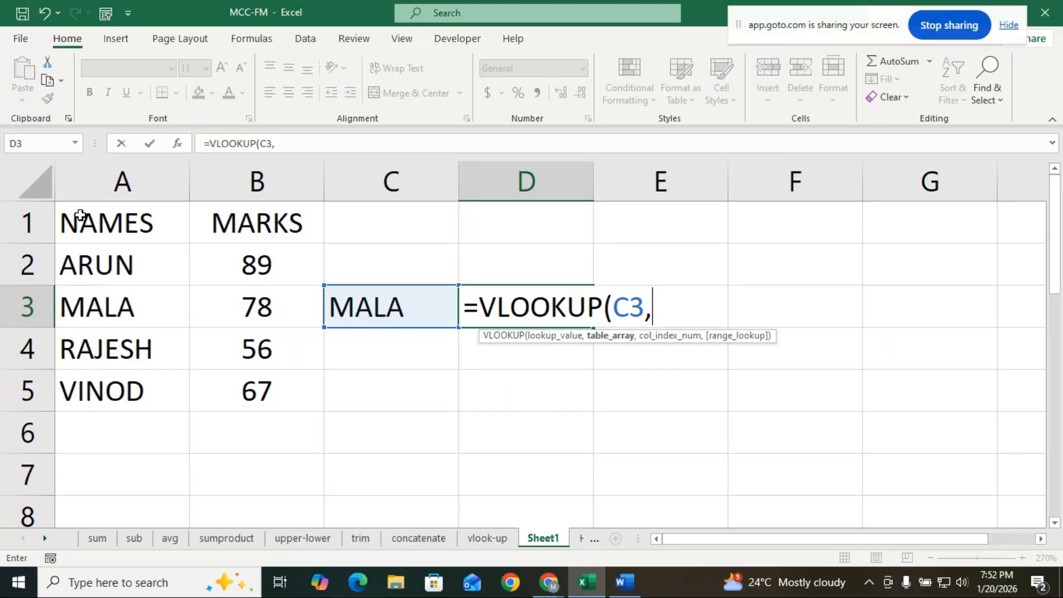
Complete the D3 formula as =VLOOKUP(C3,A1:B5,2,FALSE), using the whole table, its second column and an exact match
left_click_drag(80, 215, 232, 395)
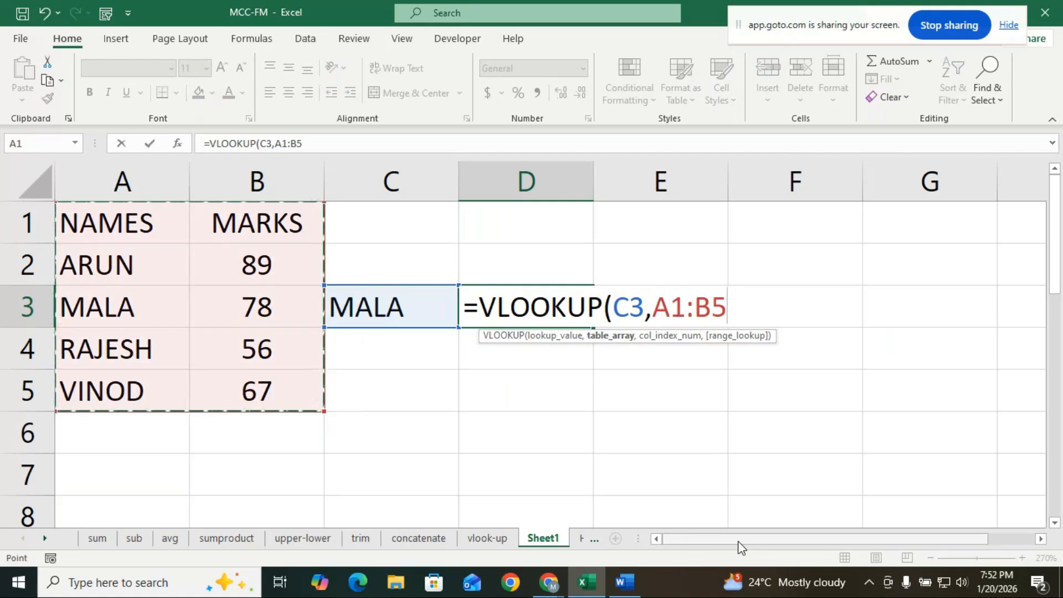
type(",")
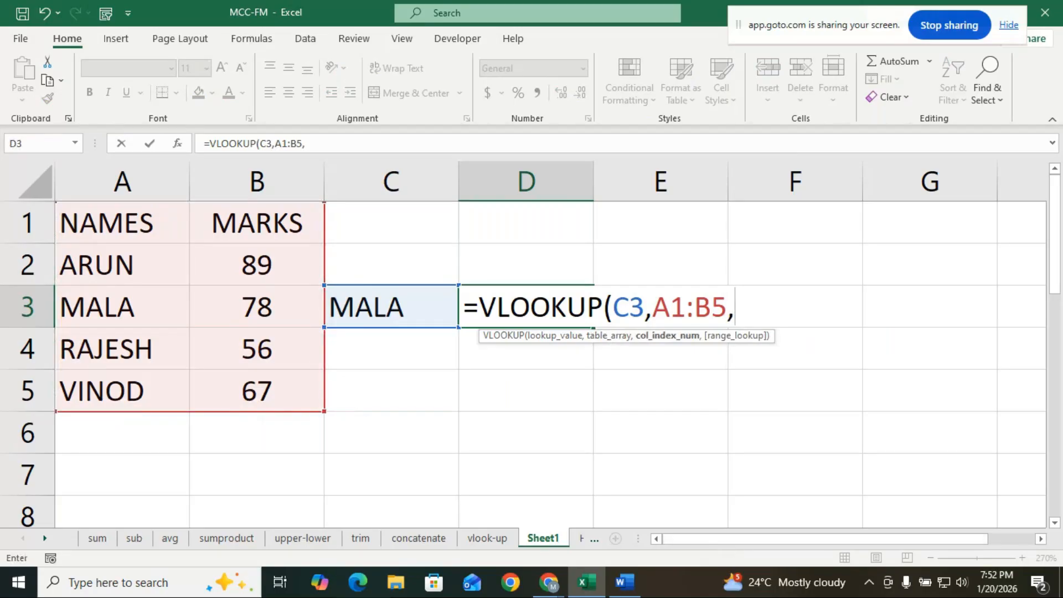
mouse_move(565, 592)
type("2,")
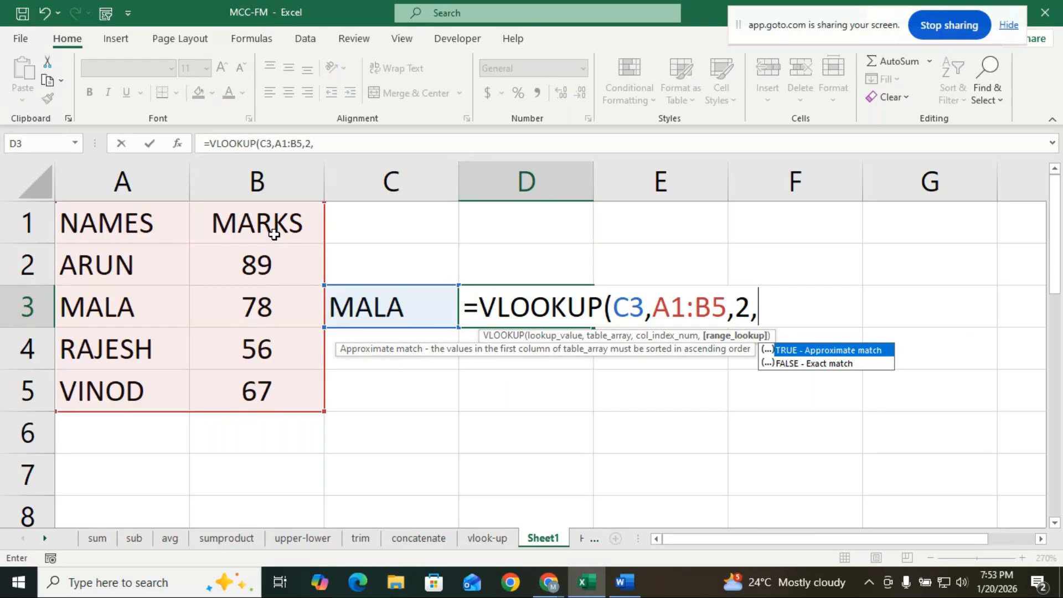
type("FALSE")
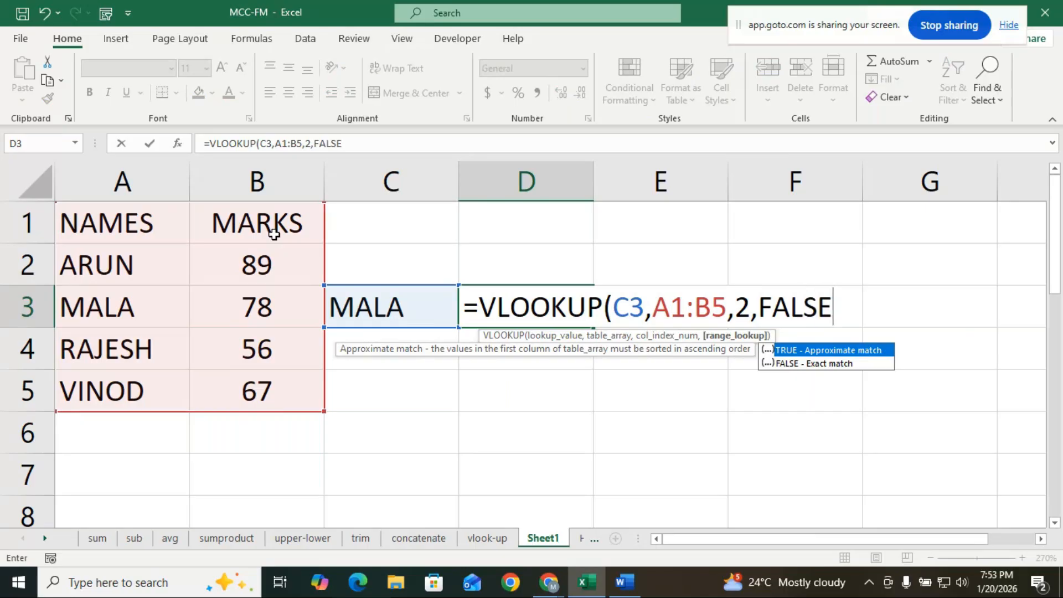
type(")")
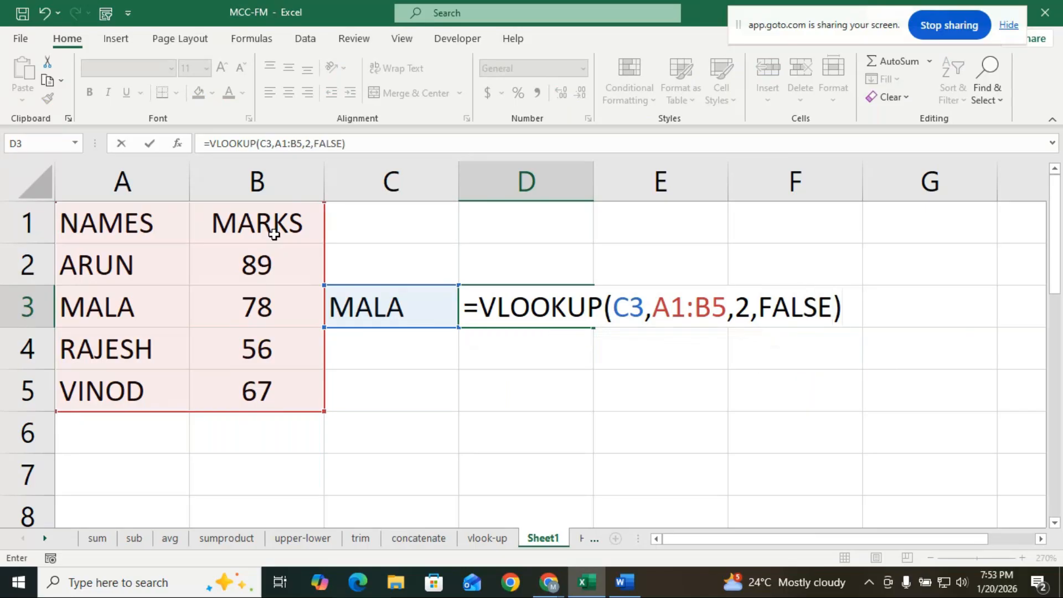
key("ctrl+Return")
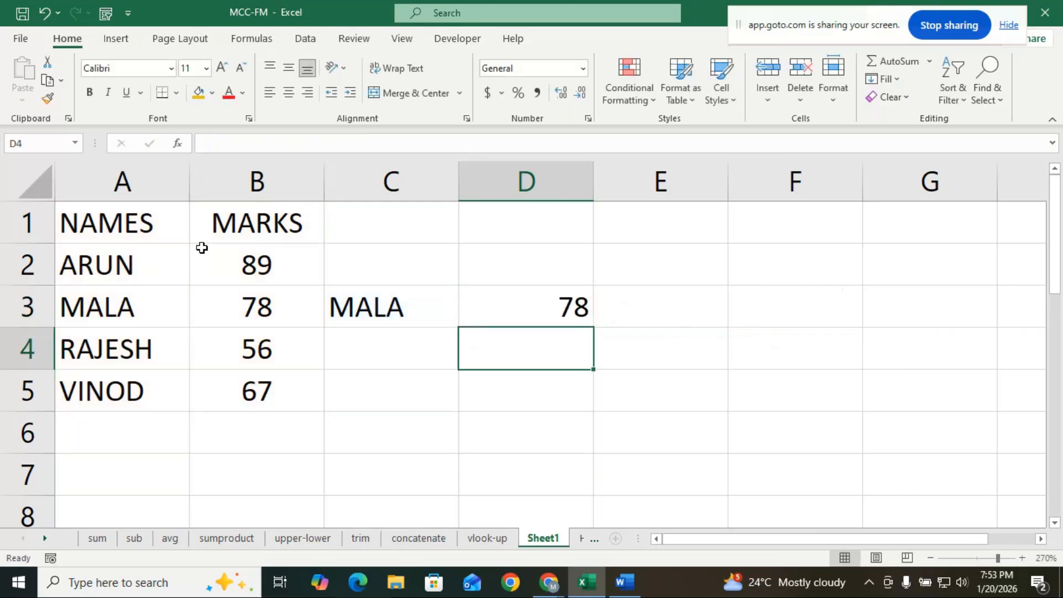
Compare the mark in B3 with the D3 result, and replace the lookup name in C3 with the student's name from A2
left_click(260, 304)
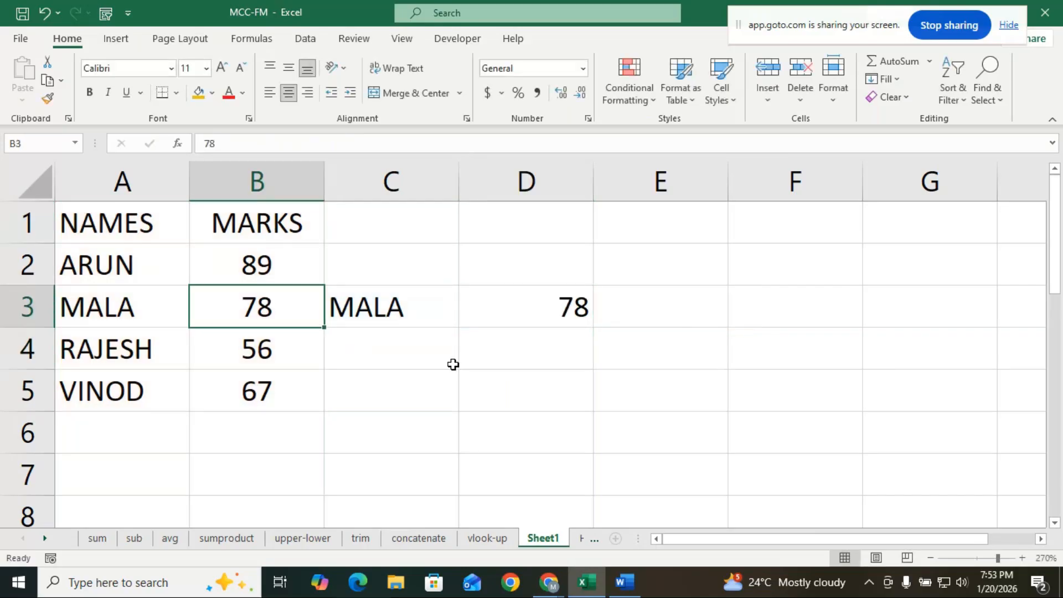
left_click(550, 306)
left_click(394, 306)
left_click(546, 316)
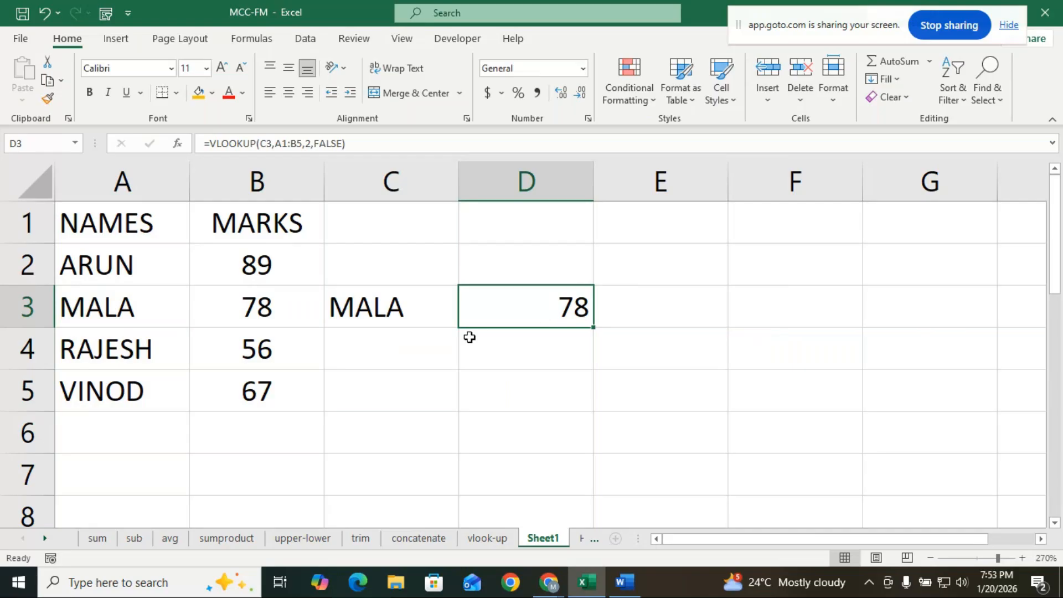
left_click(410, 307)
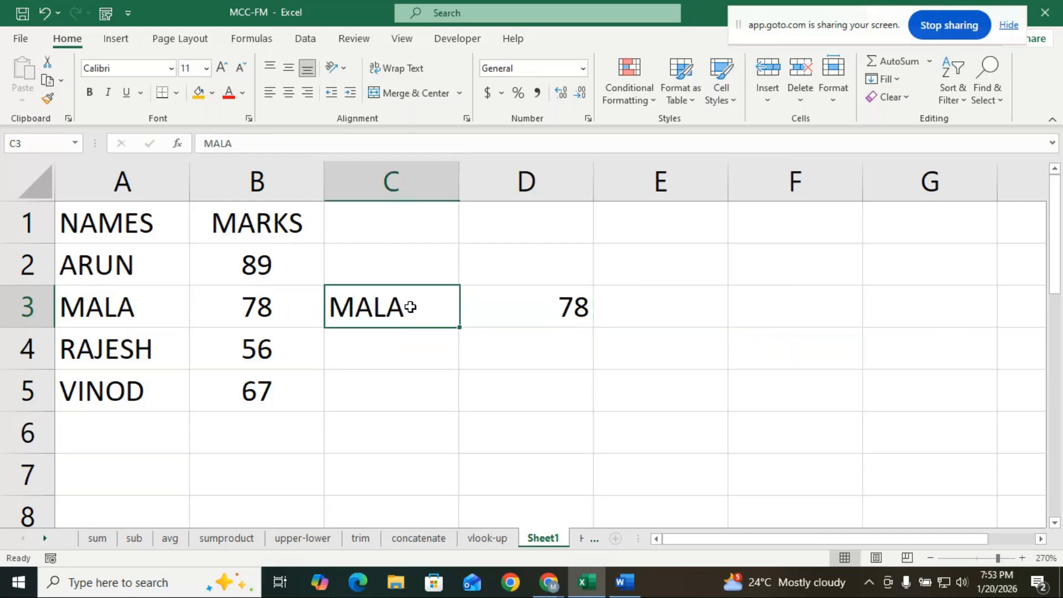
key("BackSpace")
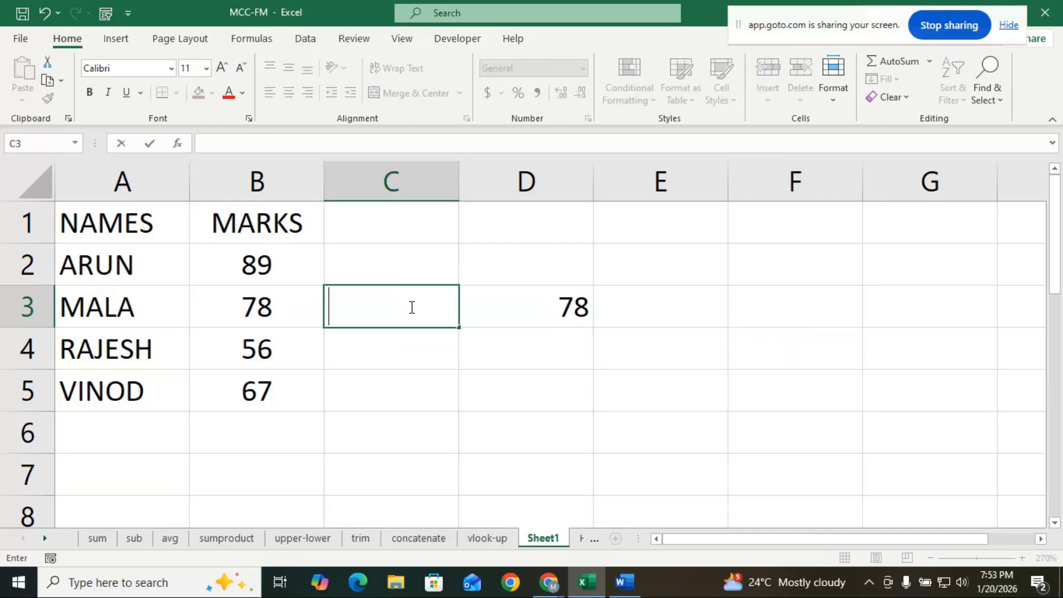
type("ARUN")
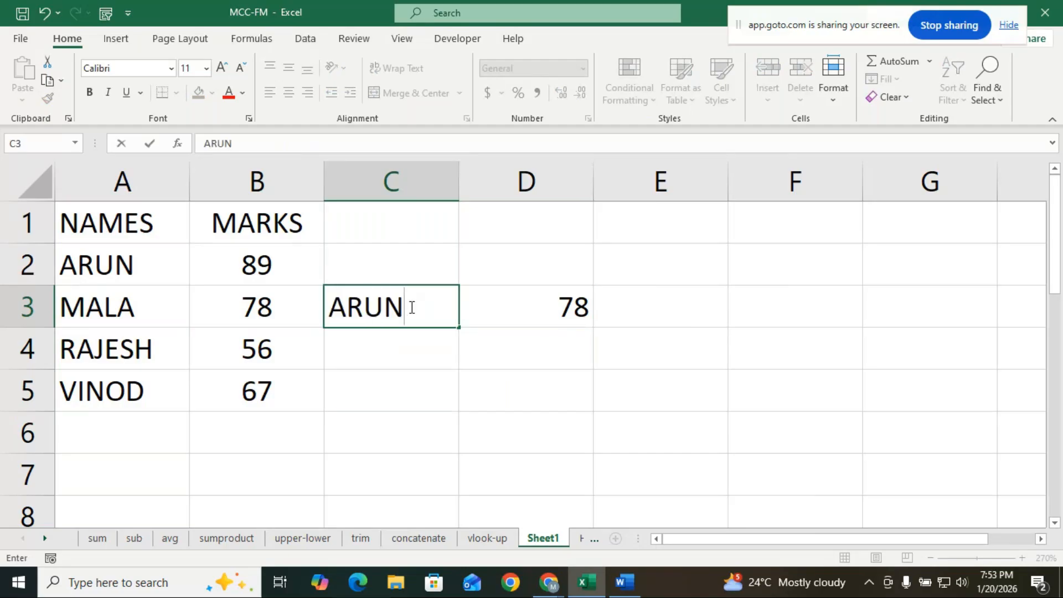
key("Return")
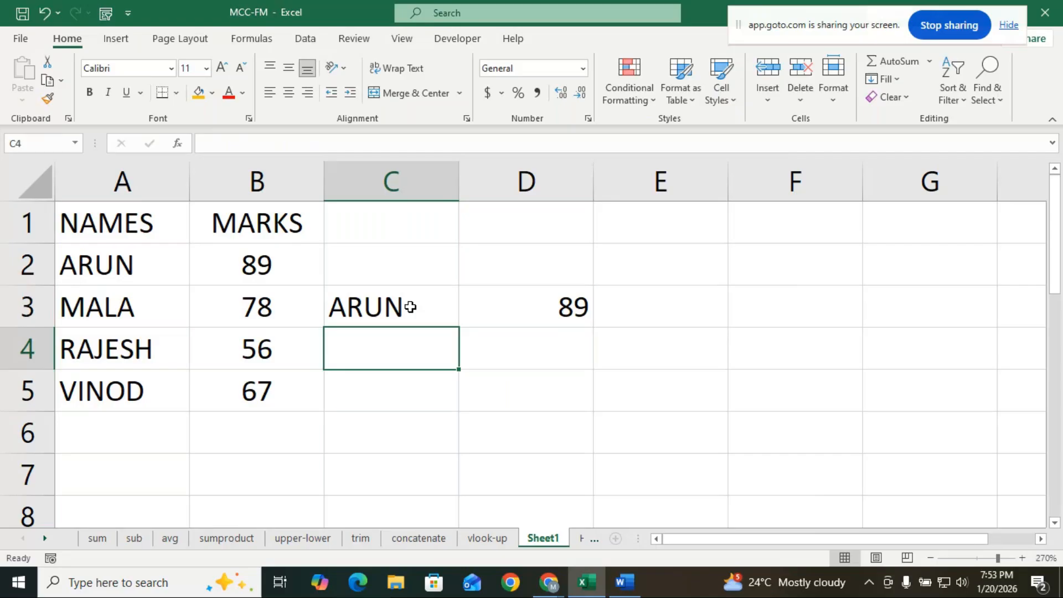
Replace the lookup name in C3 with the student's name from A5
left_click(413, 300)
key("BackSpace")
type("VINOD")
key("Return")
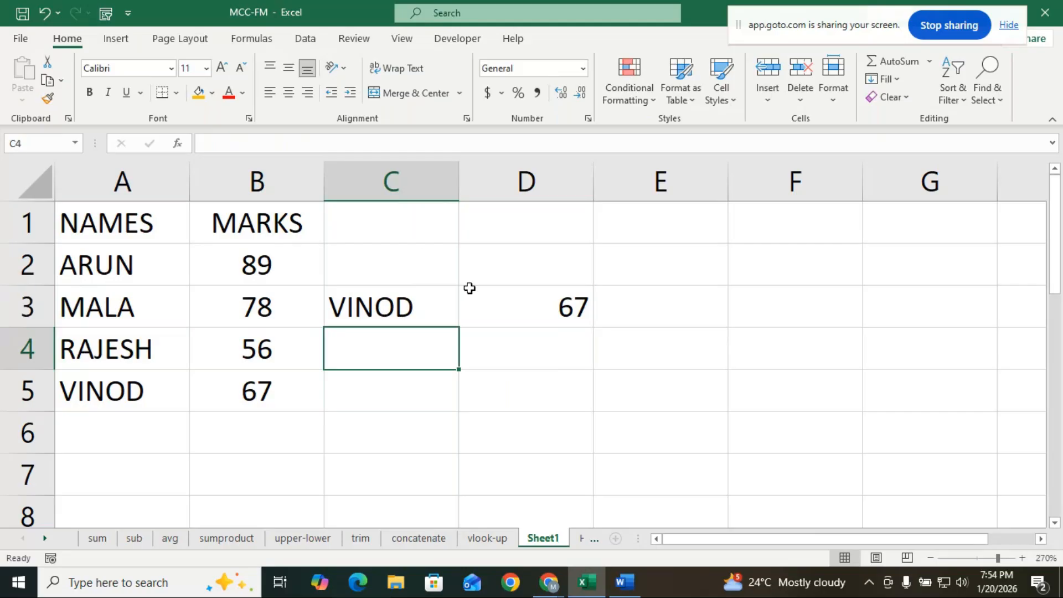
Clear the whole VLOOKUP formula from D3
left_click(493, 306)
double_click(494, 306)
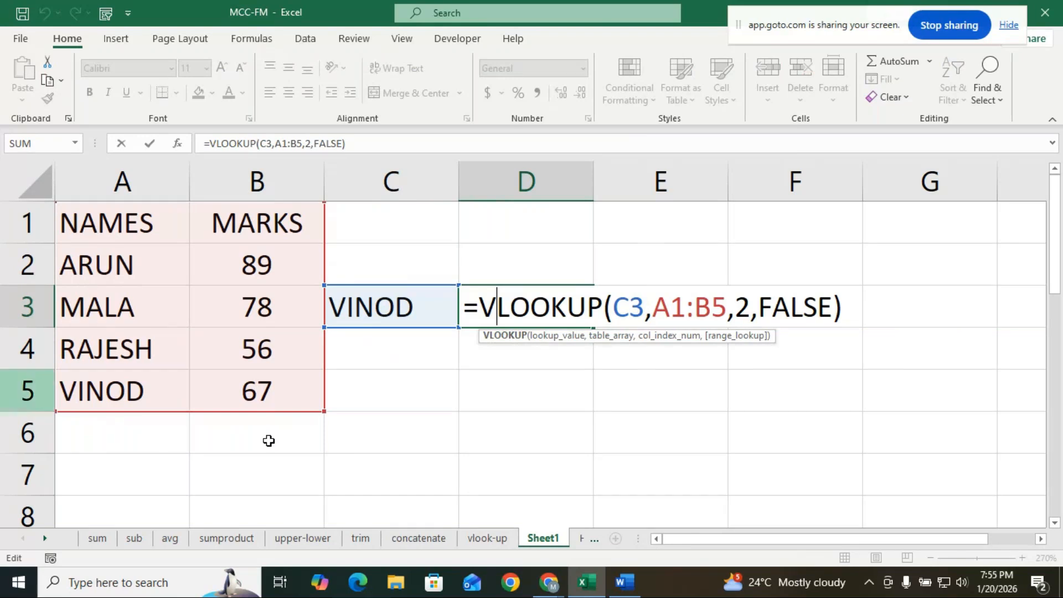
left_click_drag(843, 312, 477, 307)
left_click(463, 432)
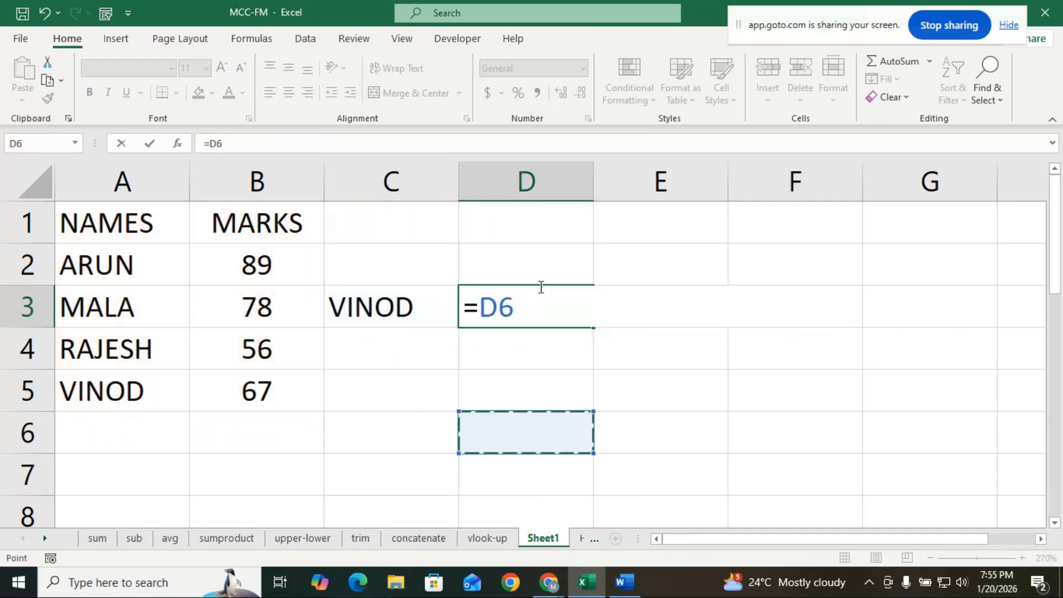
key("BackSpace")
key("BackSpace")
key("BackSpace")
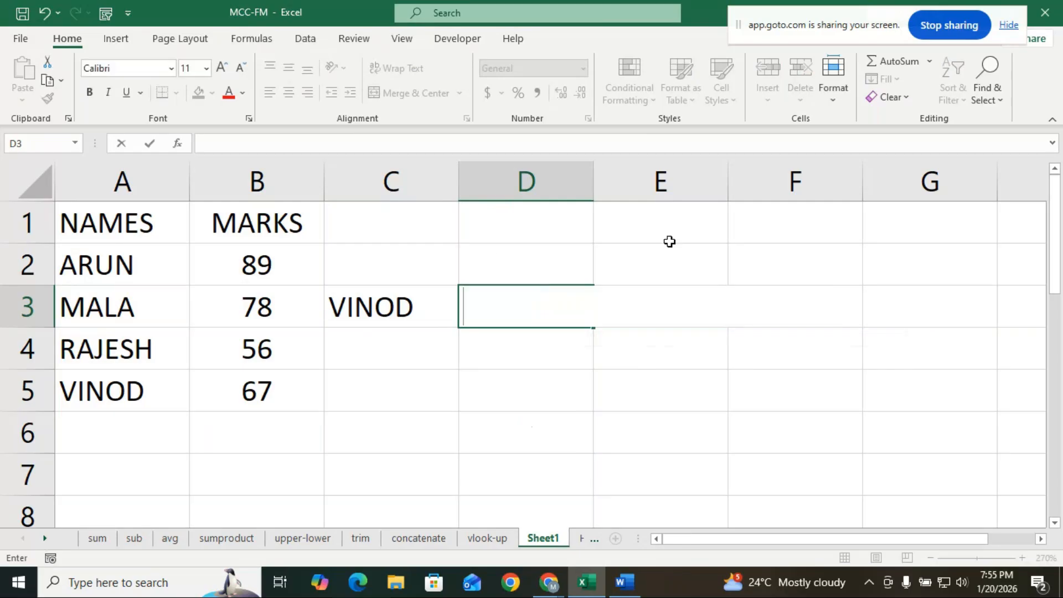
Replace the lookup name in C3 with the student's name from A4
left_click(448, 306)
key("BackSpace")
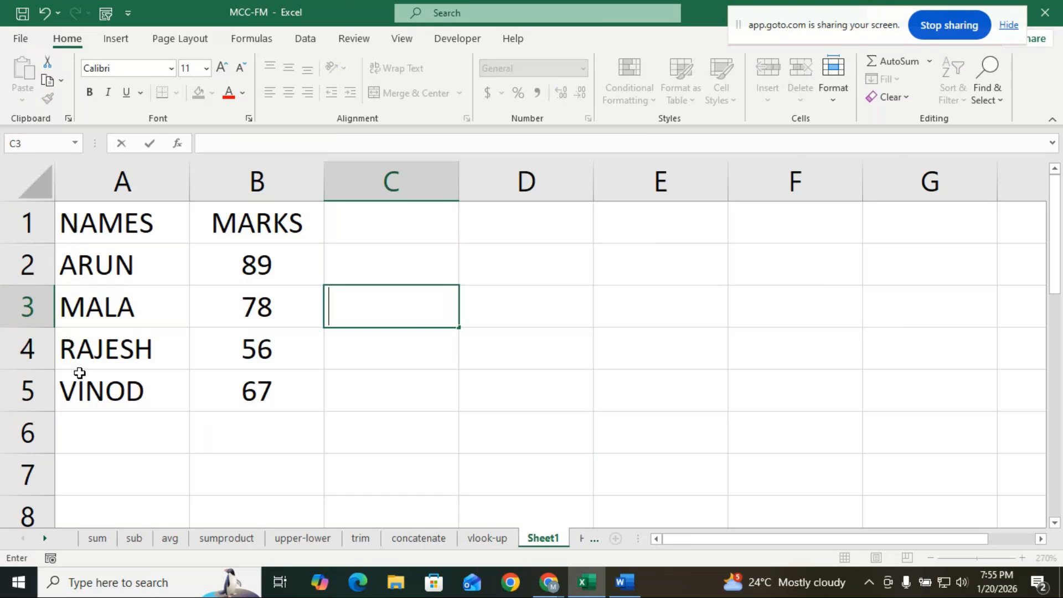
left_click(420, 318)
type("R")
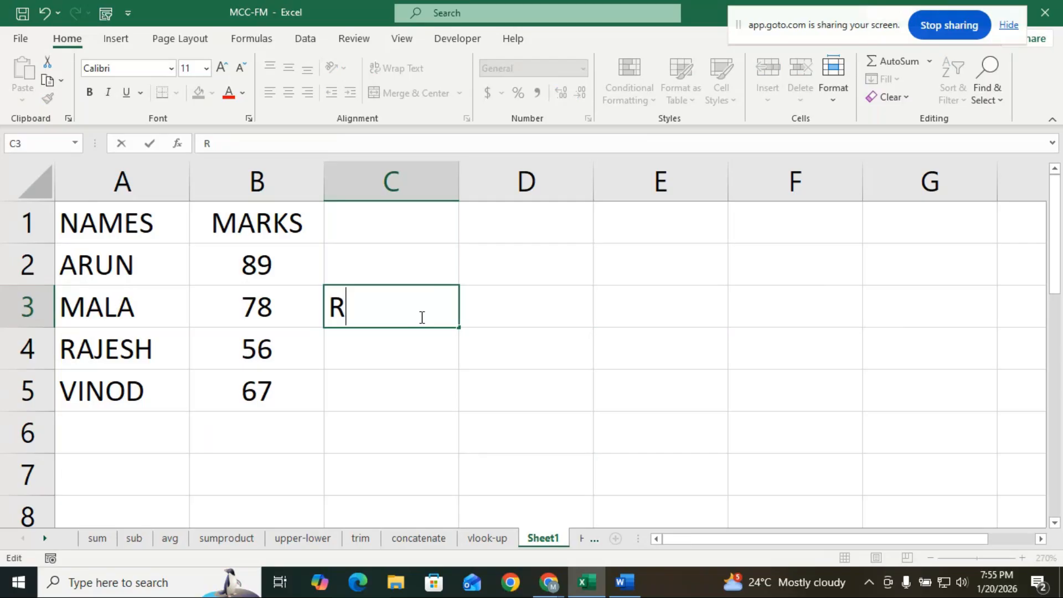
type("AJESH")
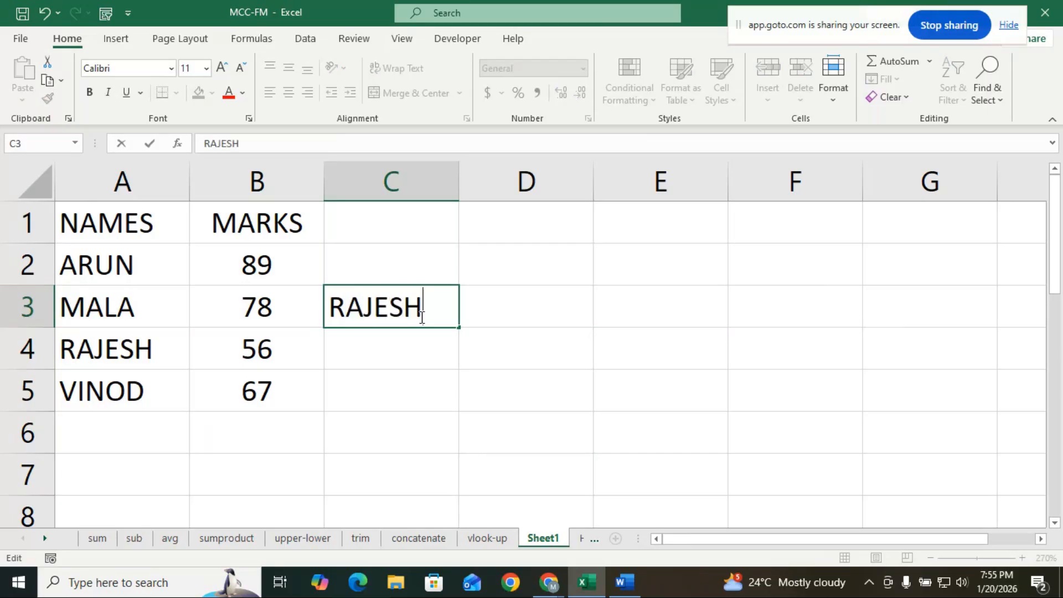
left_click(426, 382)
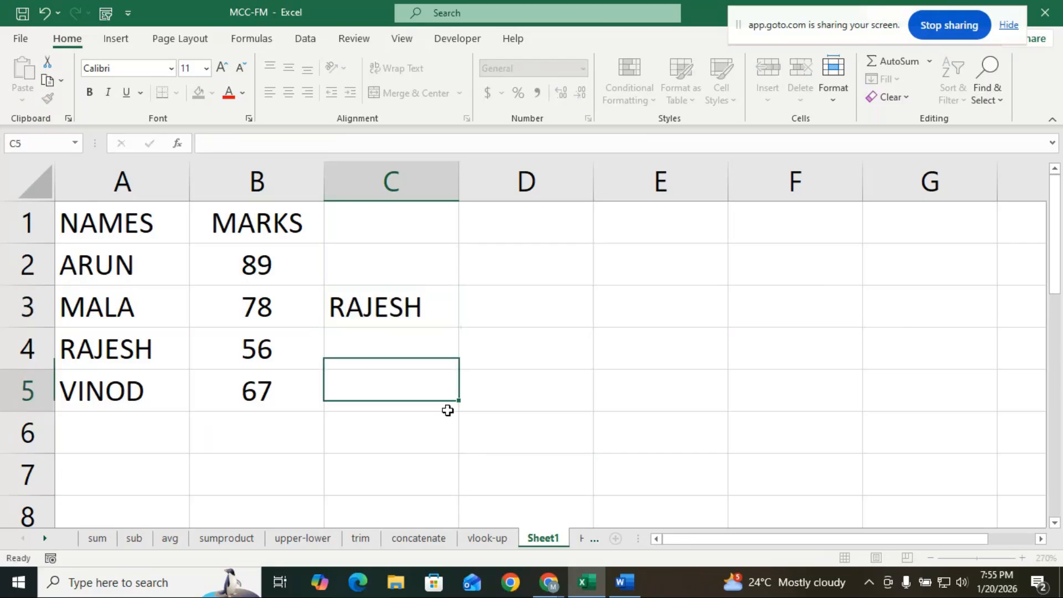
Start a VLOOKUP formula in the empty cell D3 with C3 as its lookup value
left_click(544, 314)
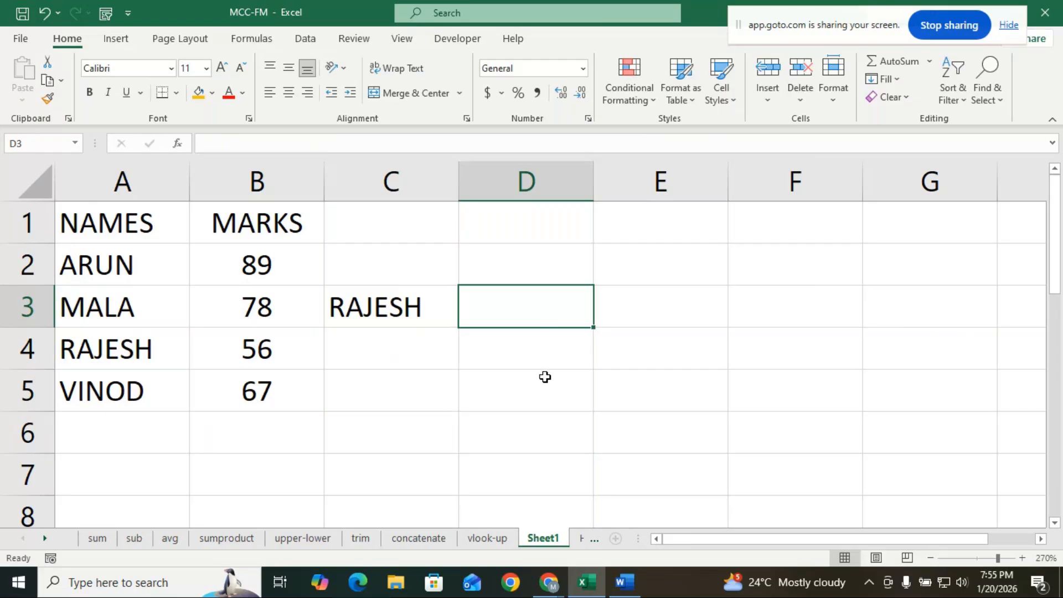
type("=")
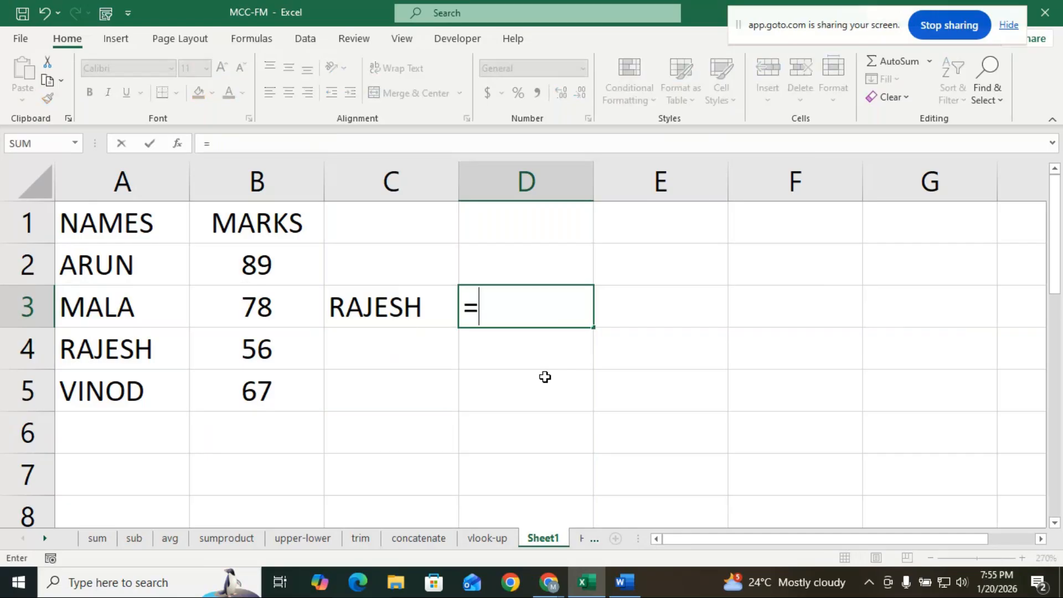
type("VLOO")
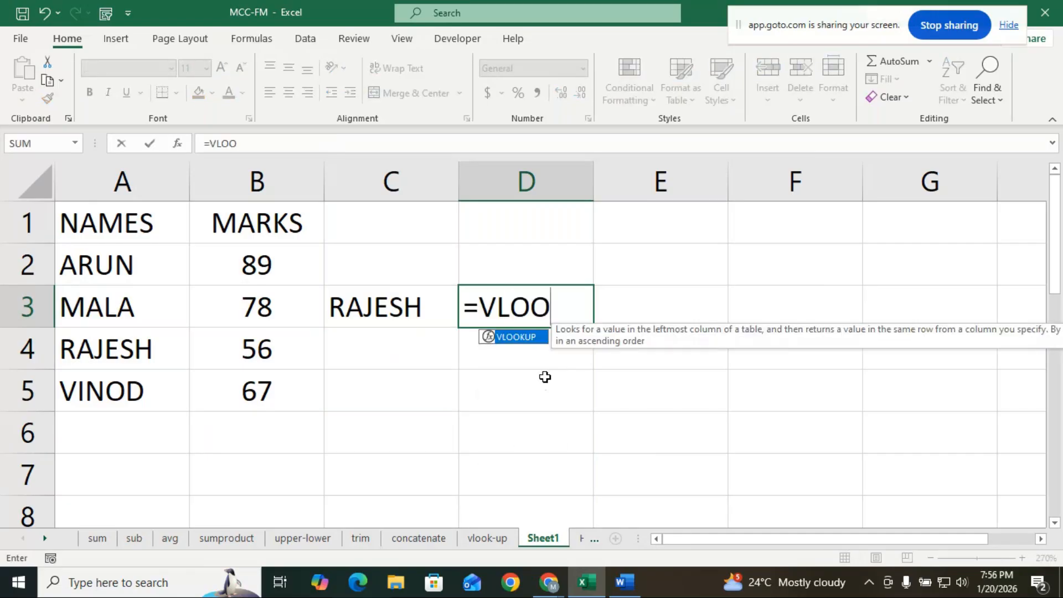
double_click(540, 336)
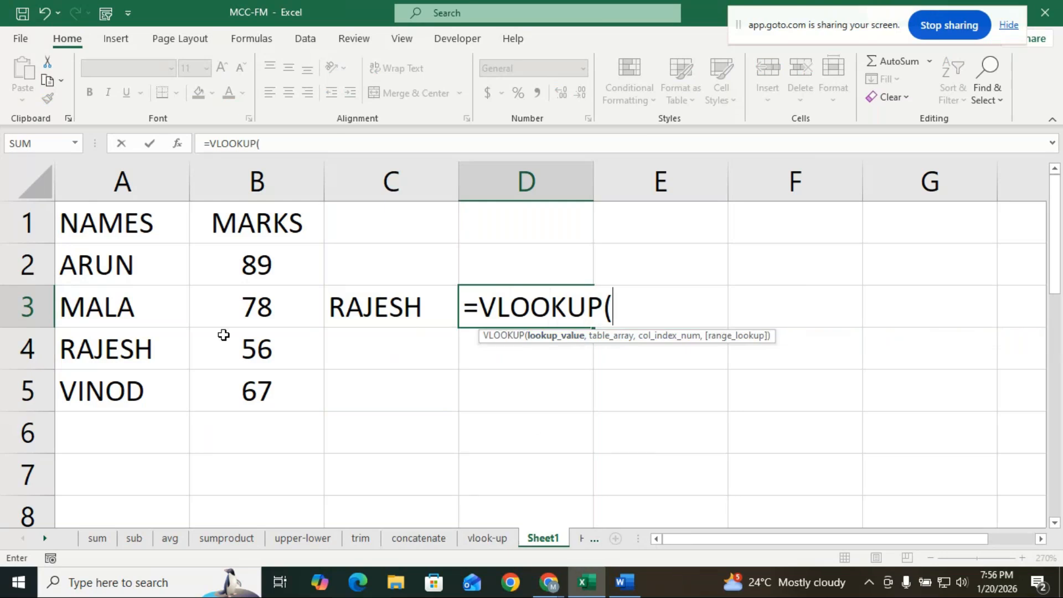
left_click(384, 300)
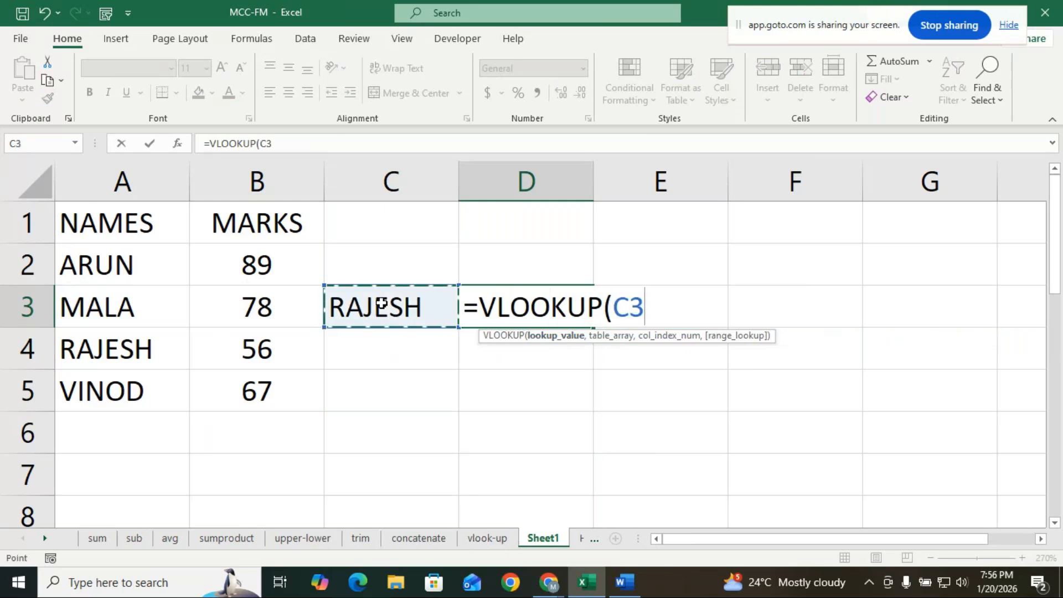
type(",")
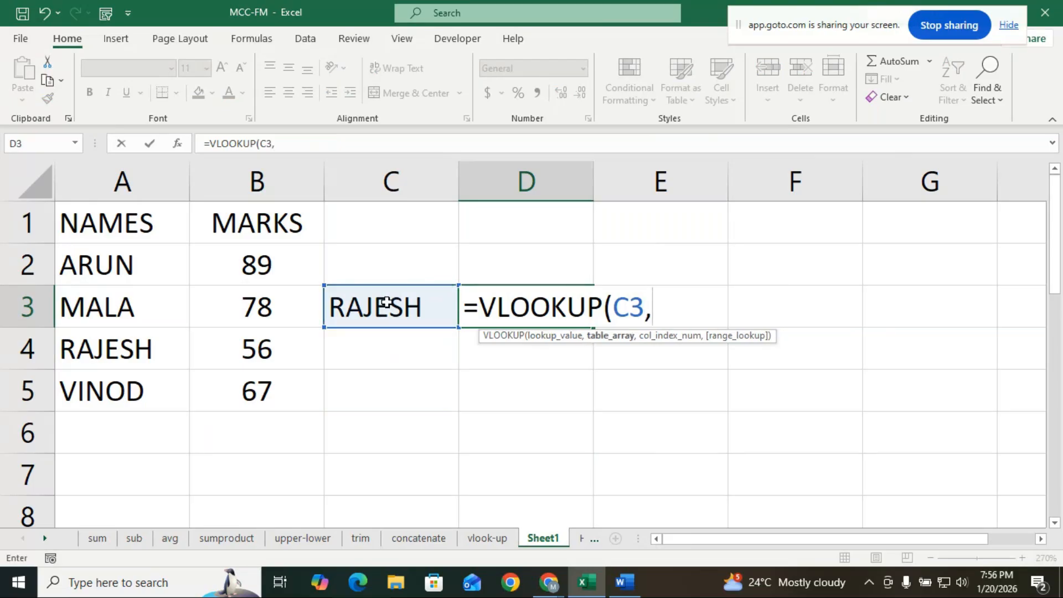
Complete the D3 formula as =VLOOKUP(C3,A1:B5,2,FALSE), with table A1:B5, column 2 and an exact match
left_click_drag(59, 226, 197, 380)
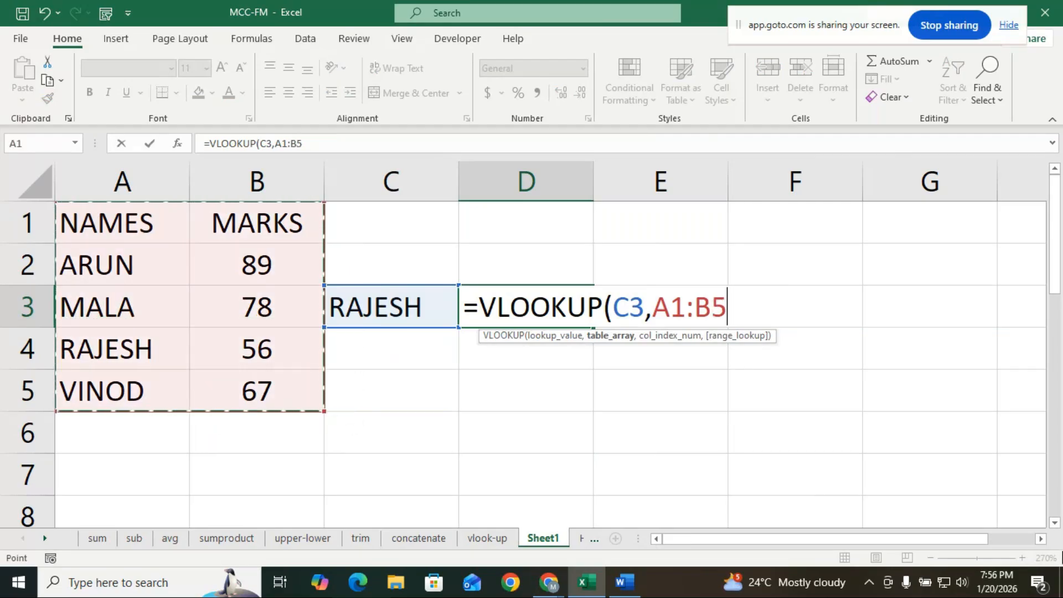
type(",")
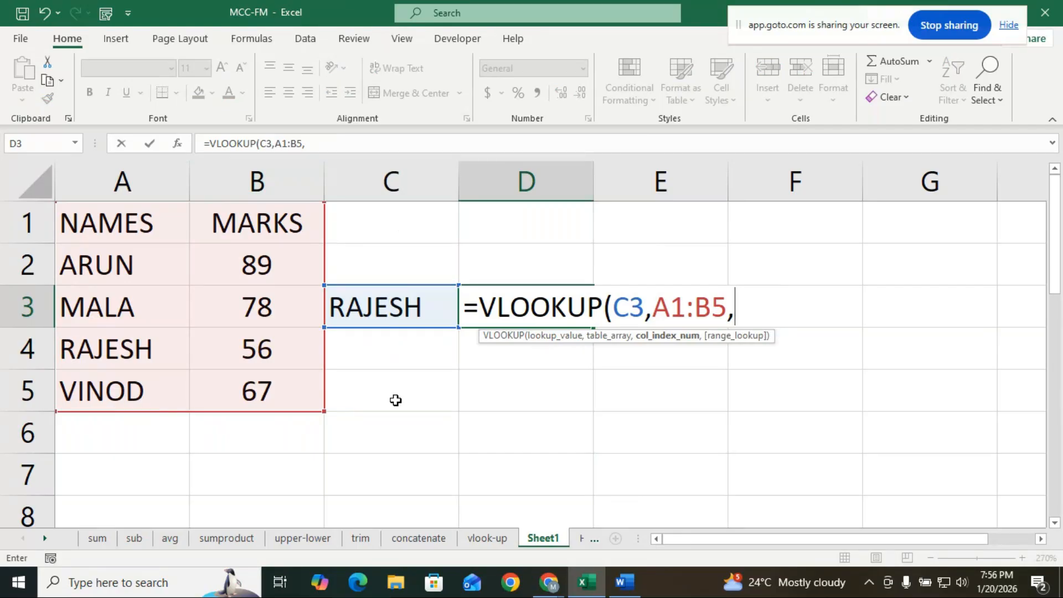
type("2,")
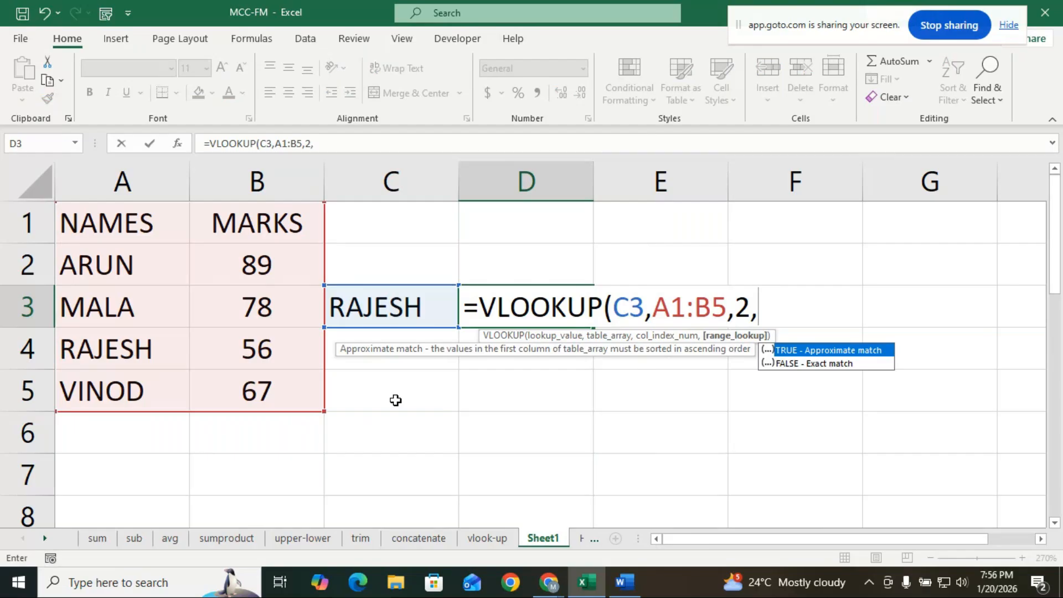
type("FALSE")
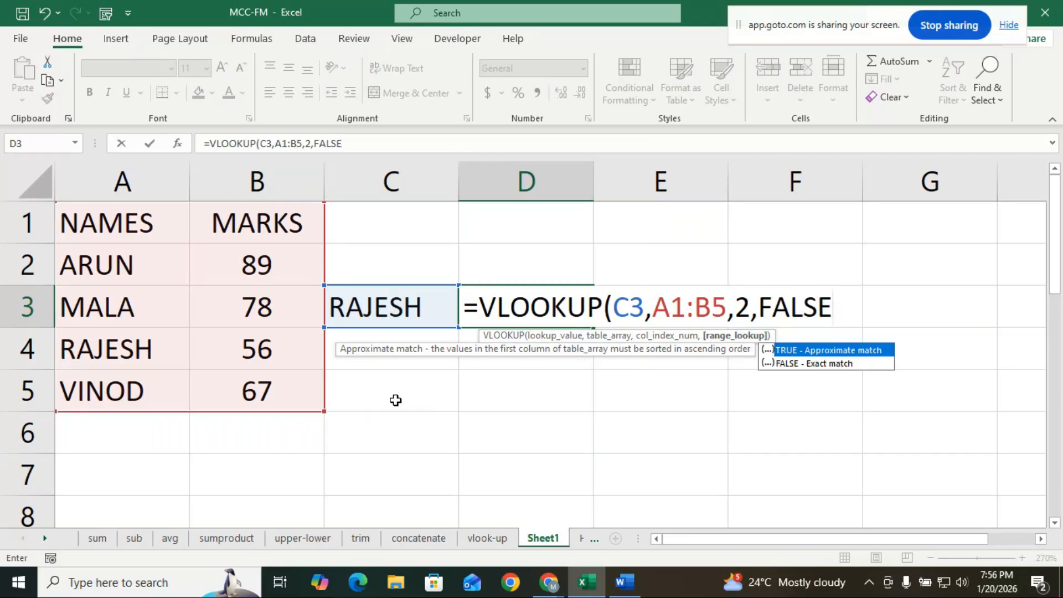
type(")")
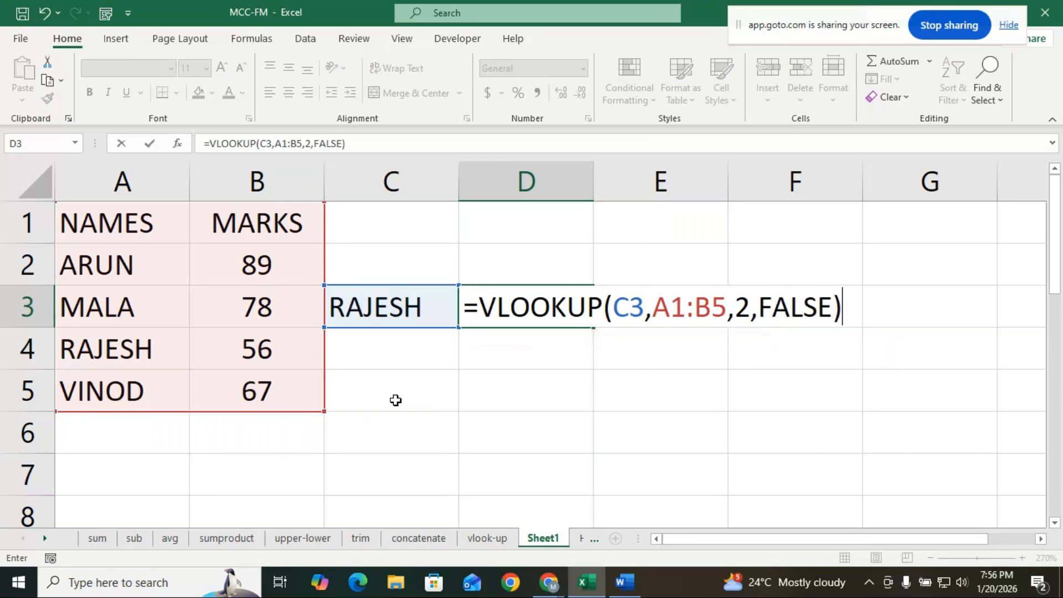
key("Return")
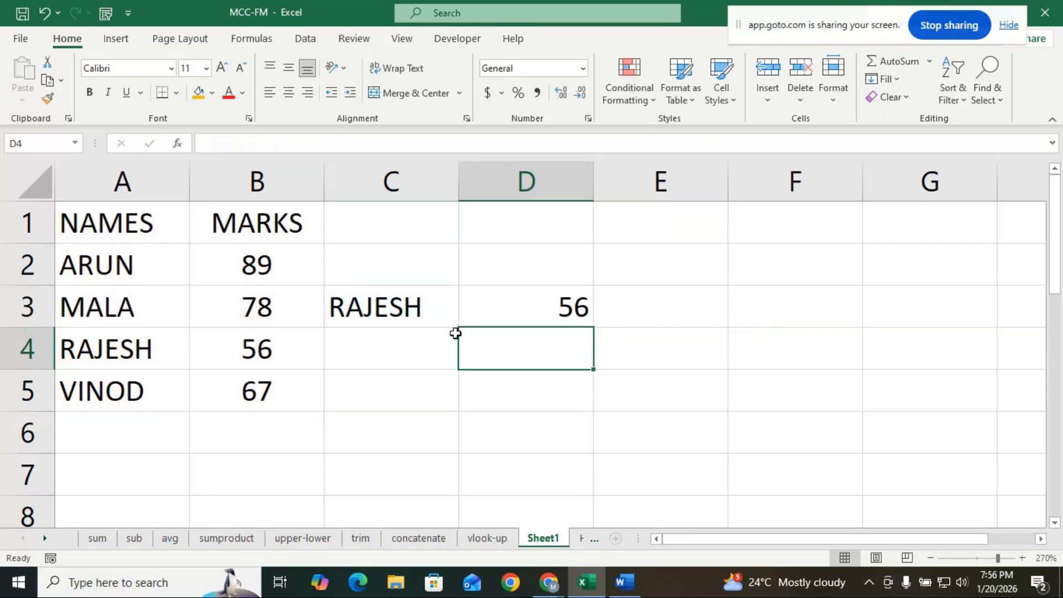
Enter the student's name from A2 in C3 as the new lookup value
left_click(498, 307)
left_click(448, 317)
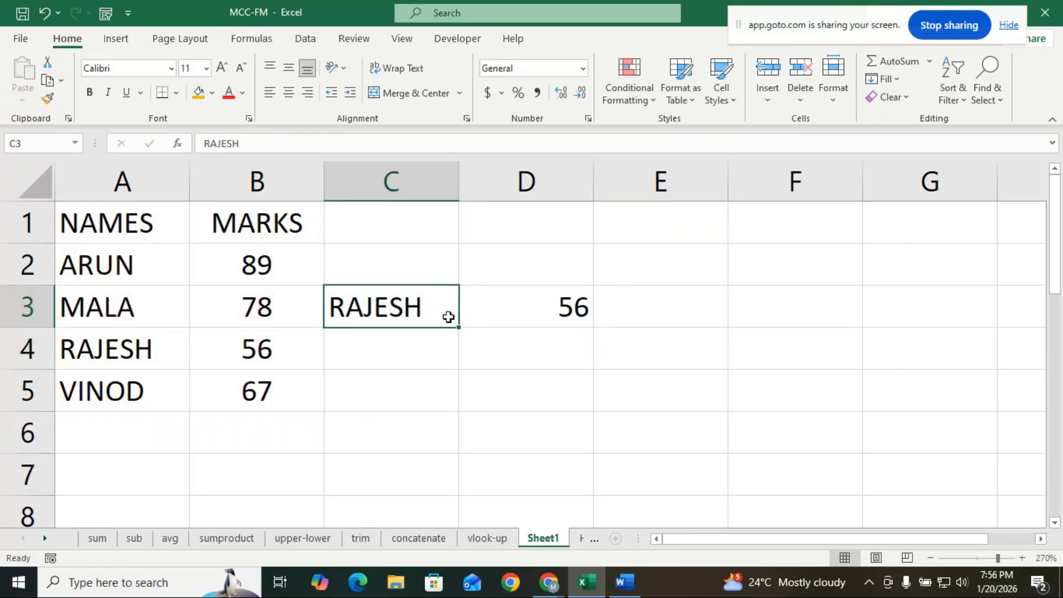
key("BackSpace")
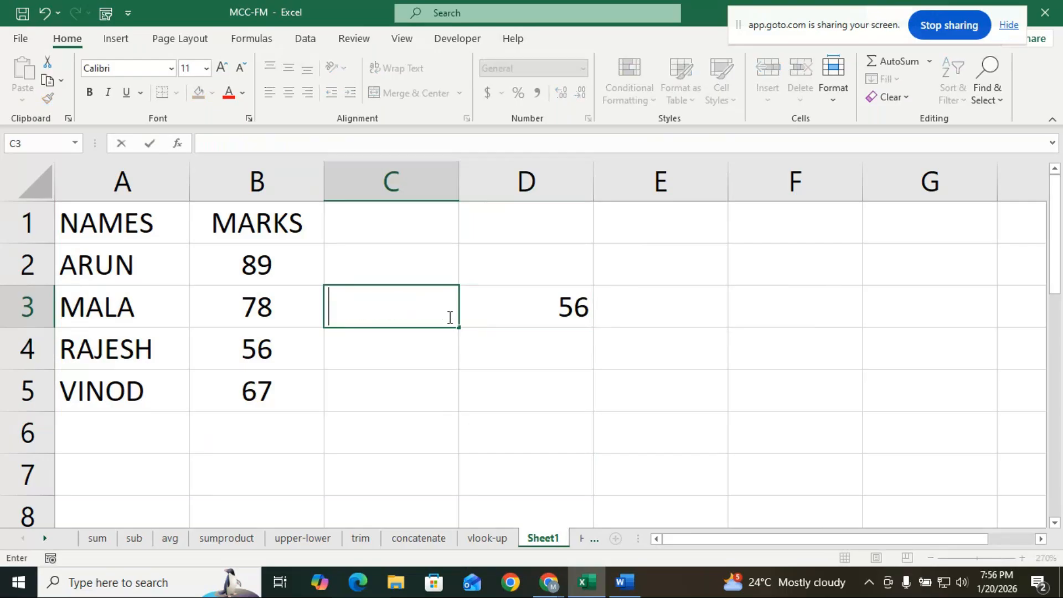
type("ARUN")
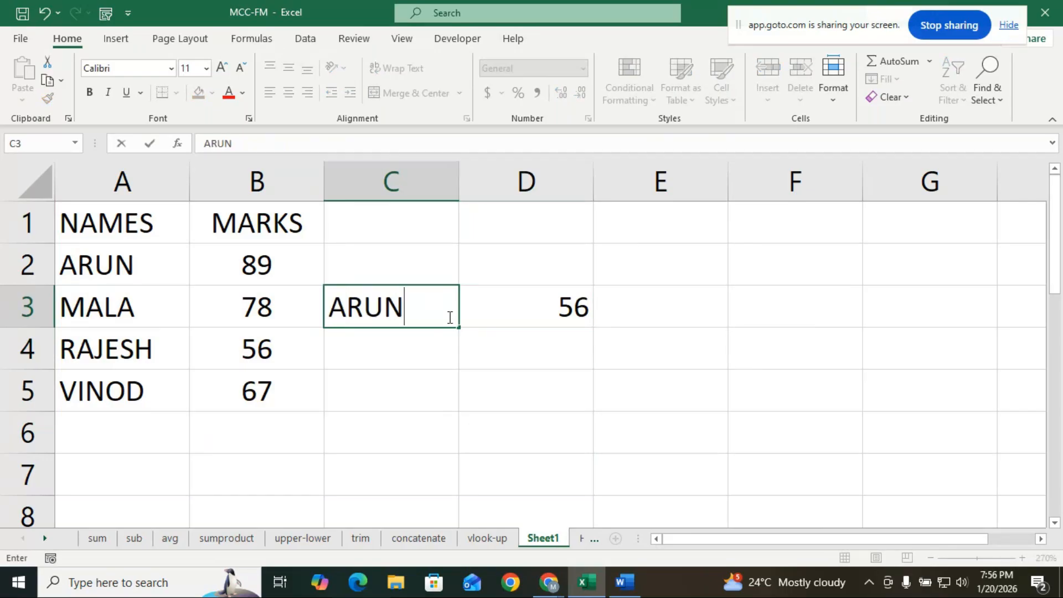
key("Return")
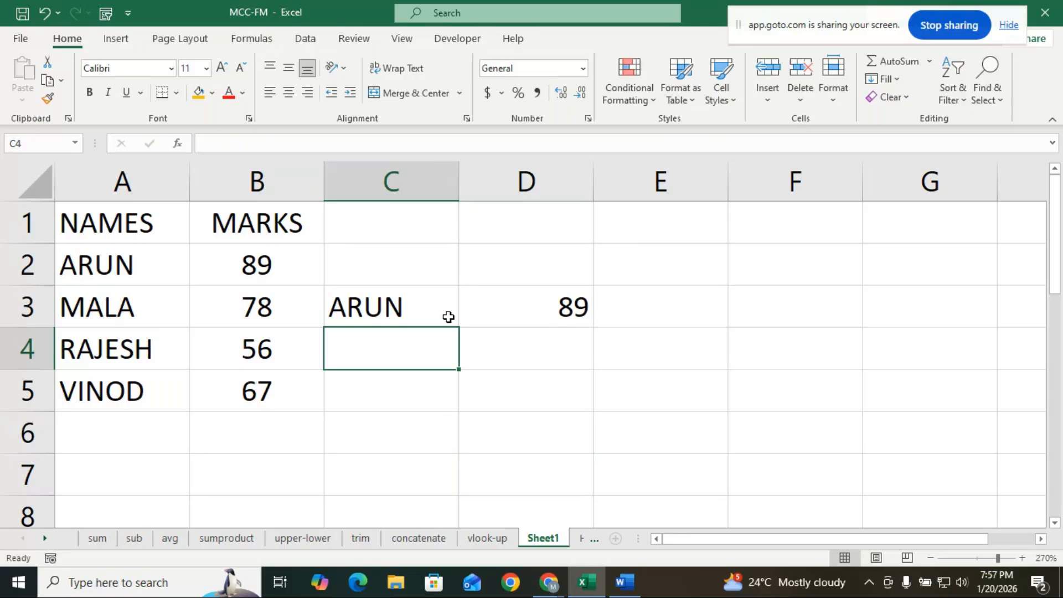
Erase the complete VLOOKUP formula in D3, leaving the cell open for re-entry
left_click(502, 311)
double_click(508, 308)
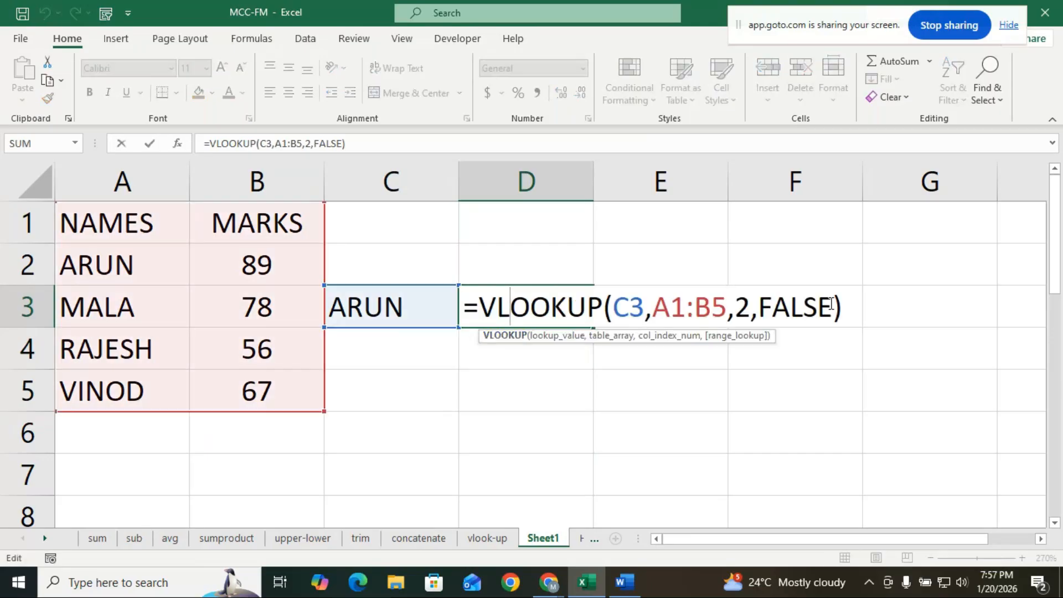
left_click_drag(833, 307, 759, 309)
left_click_drag(846, 309, 463, 316)
key("BackSpace")
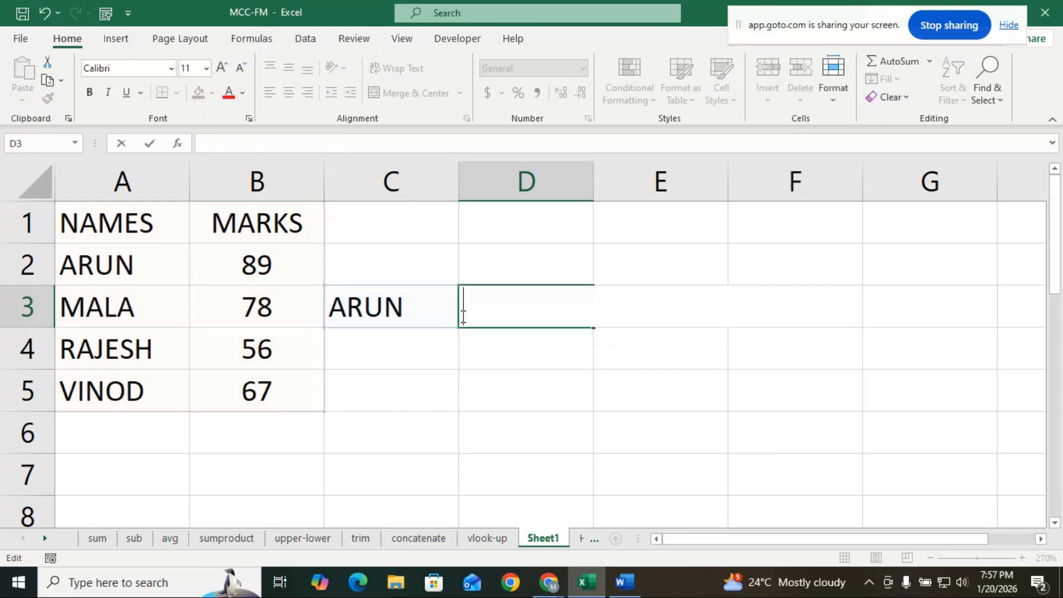
Begin a new VLOOKUP formula in D3 that uses the name in C3 as its lookup value
type("=VLOO")
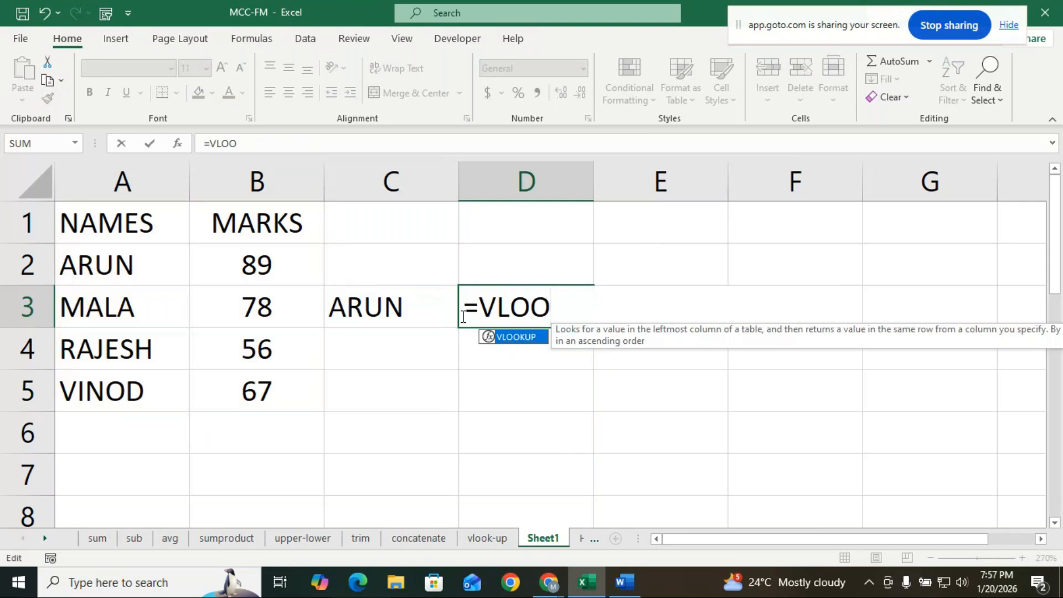
double_click(534, 339)
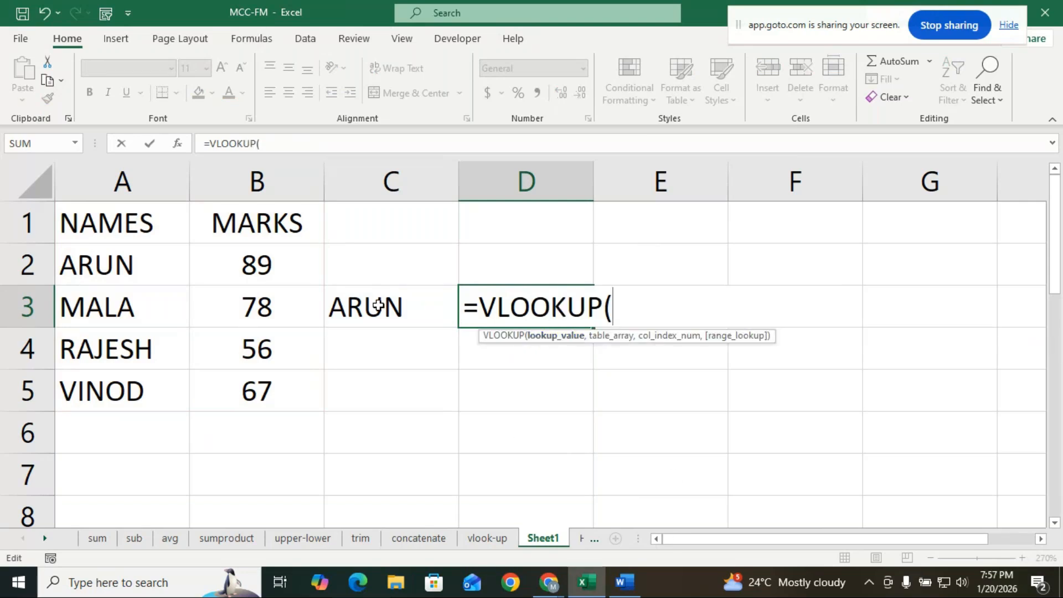
left_click(357, 305)
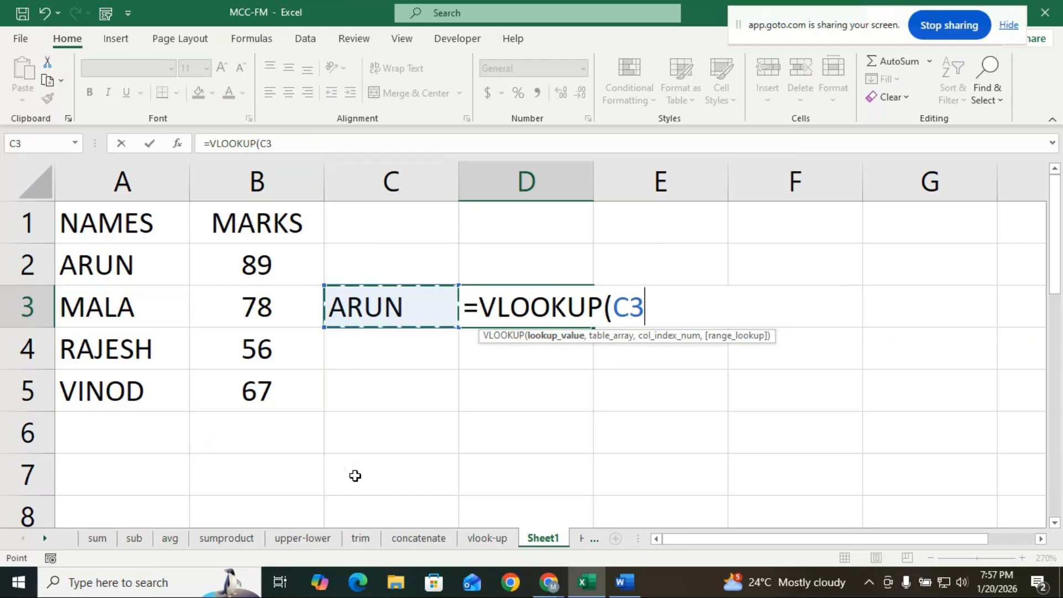
type(",")
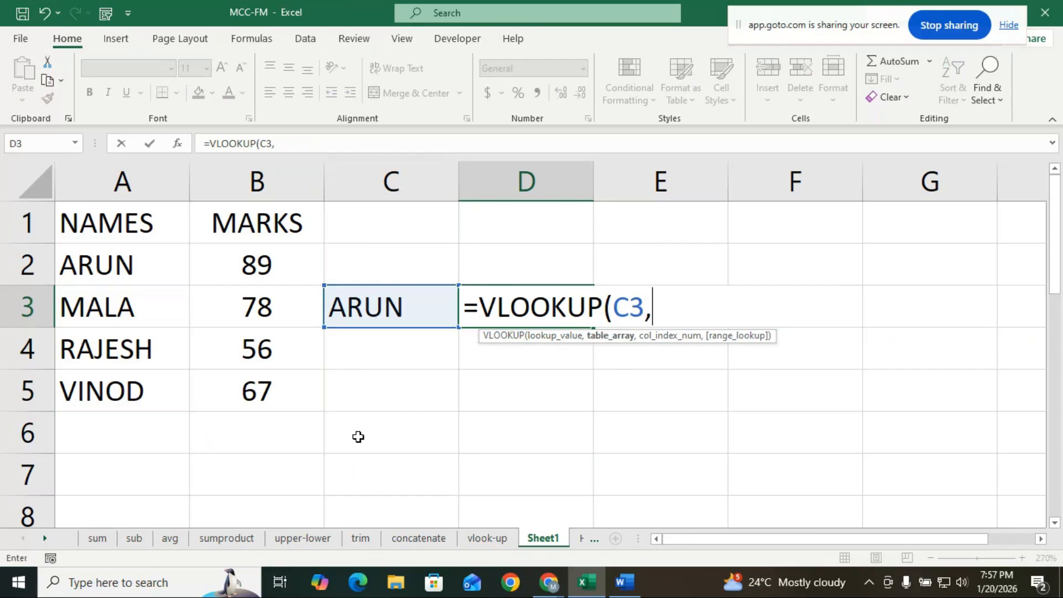
Finish the D3 formula as =VLOOKUP(C3,A1:B5,2,FALSE), using table A1:B5, column index 2 and exact match
left_click_drag(138, 222, 248, 376)
type(",")
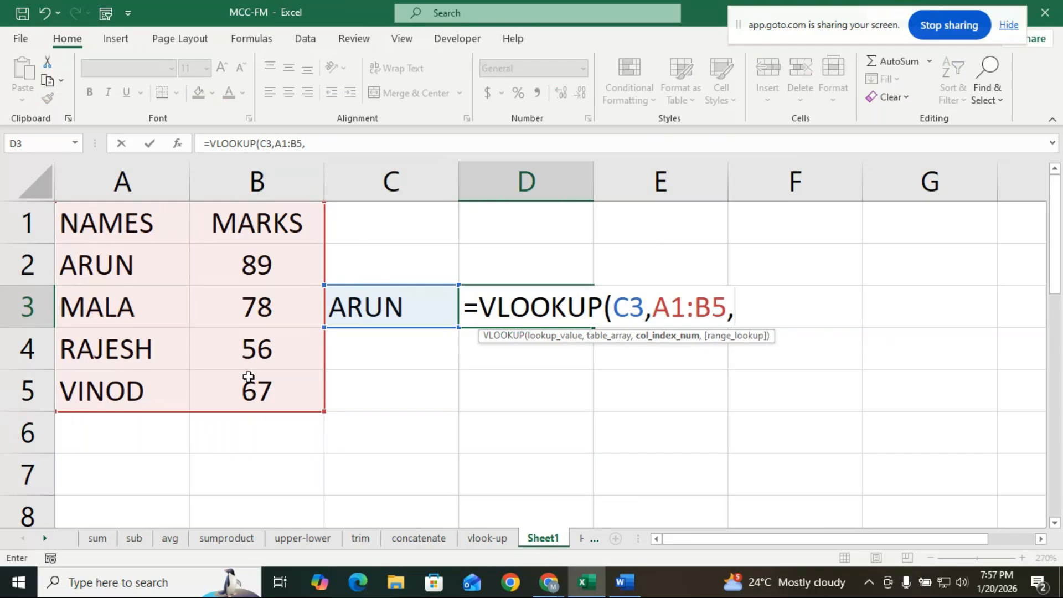
type("2,")
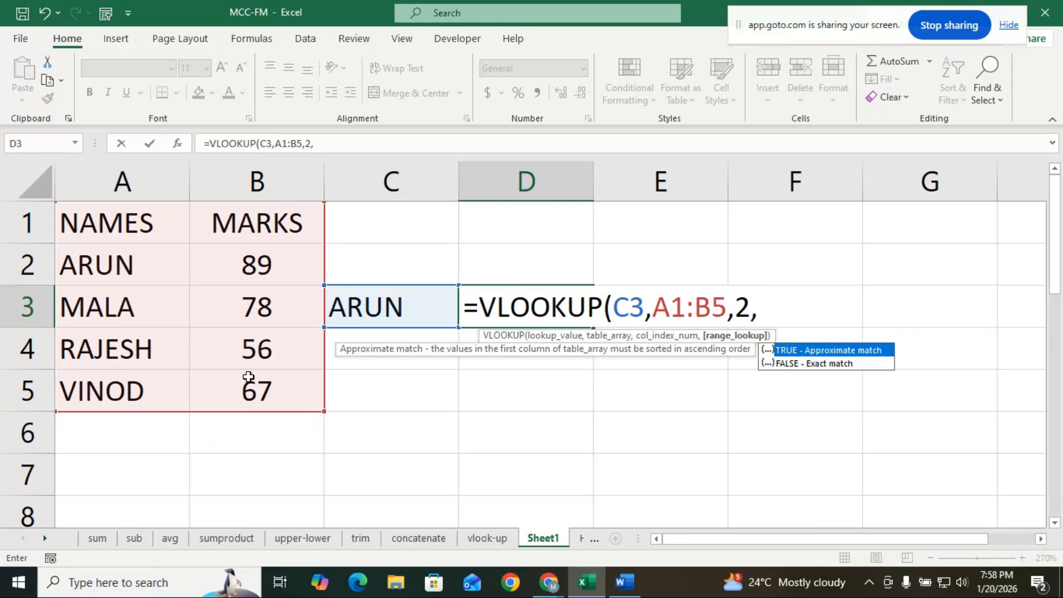
type("FALSE")
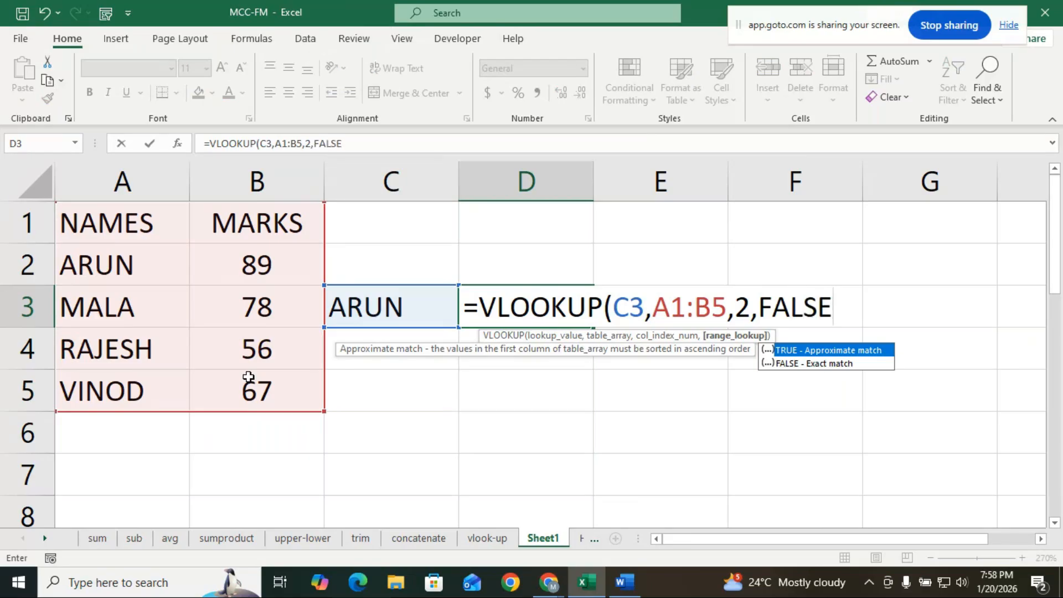
type(")")
key("Return")
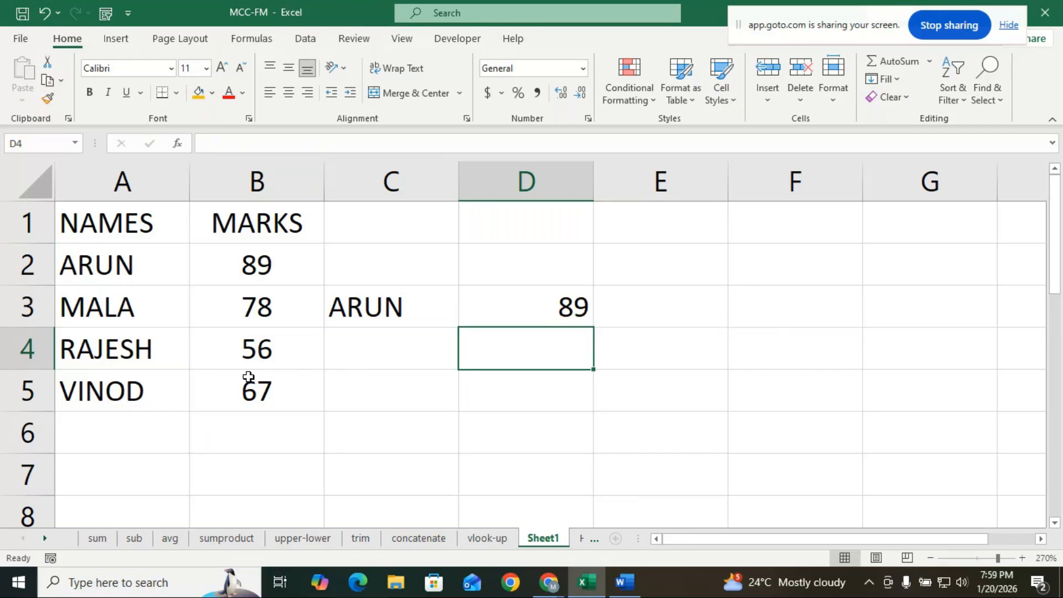
Switch to the GoTo Meeting window in Google Chrome
left_click(548, 582)
left_click(559, 517)
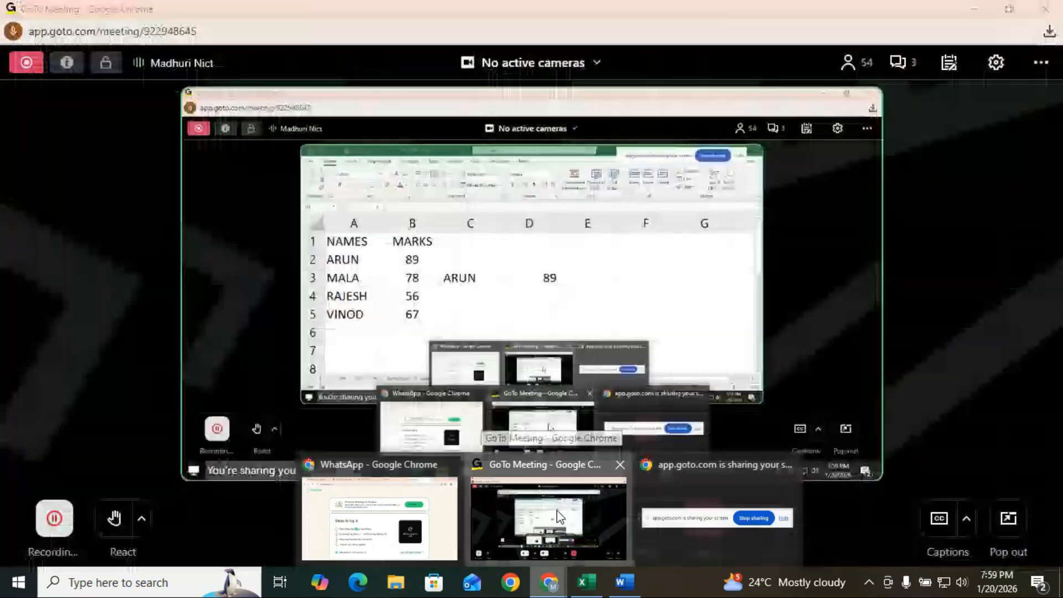